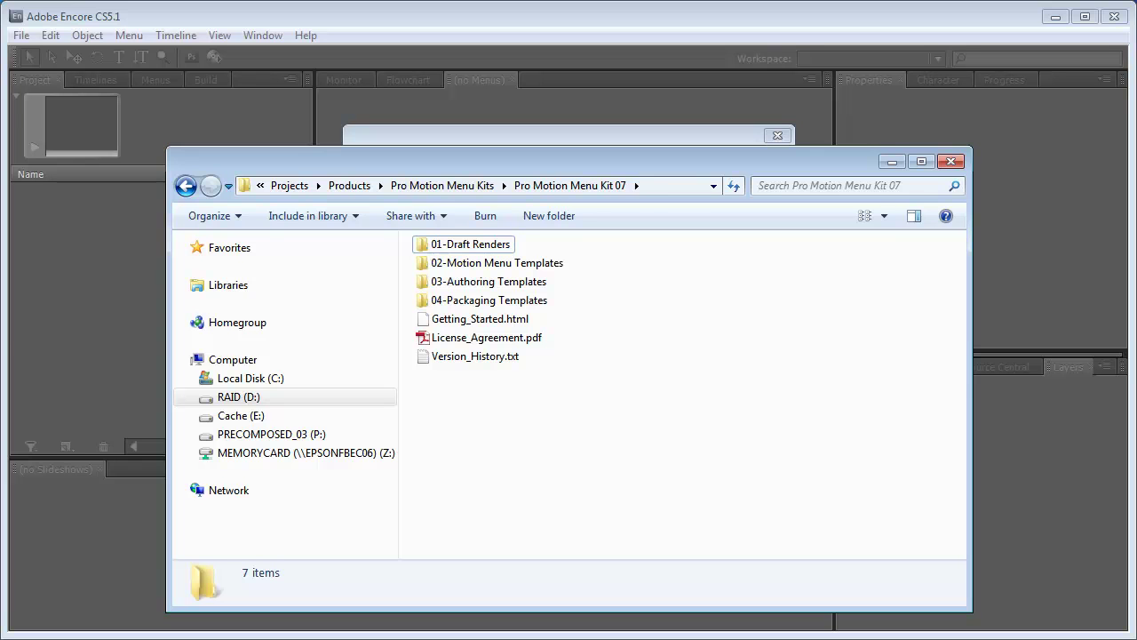
- Open Encore_Quick_Reference_Guide_v3.pdf from 03-Authoring Templates, Encore Menu Templates, view its project setup instructions, and close the guide and folder
double_click(466, 282)
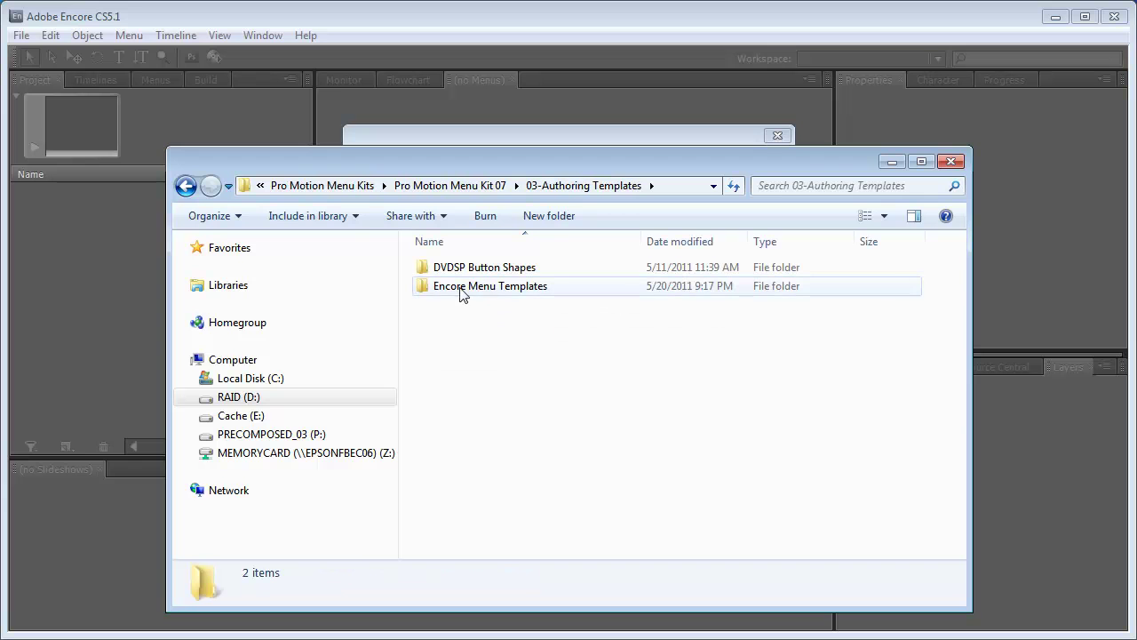
double_click(531, 290)
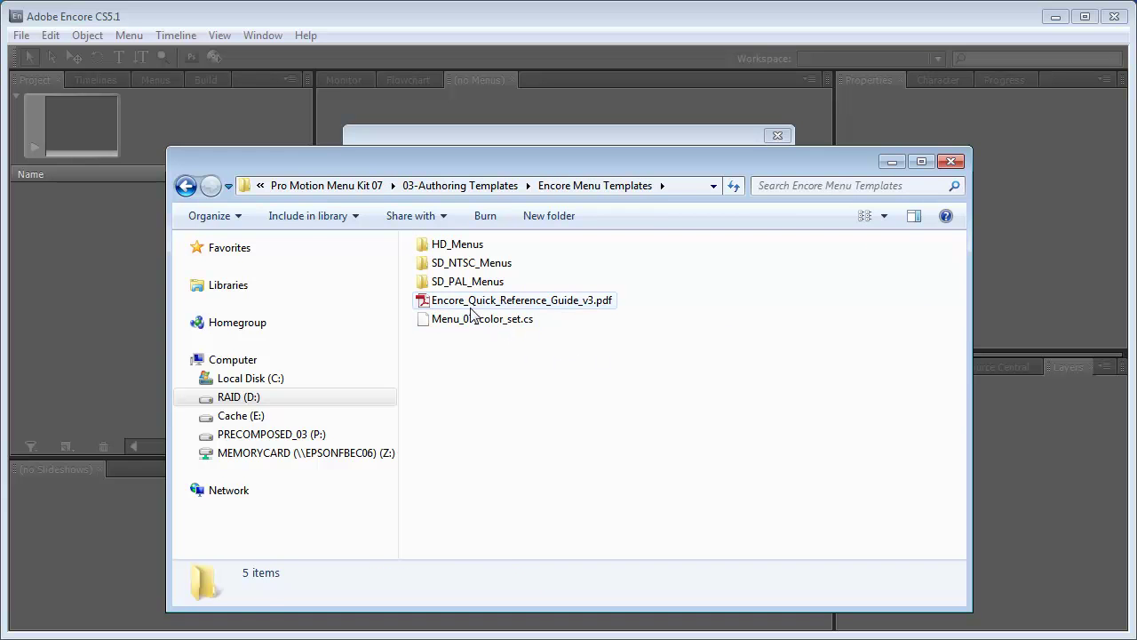
double_click(553, 302)
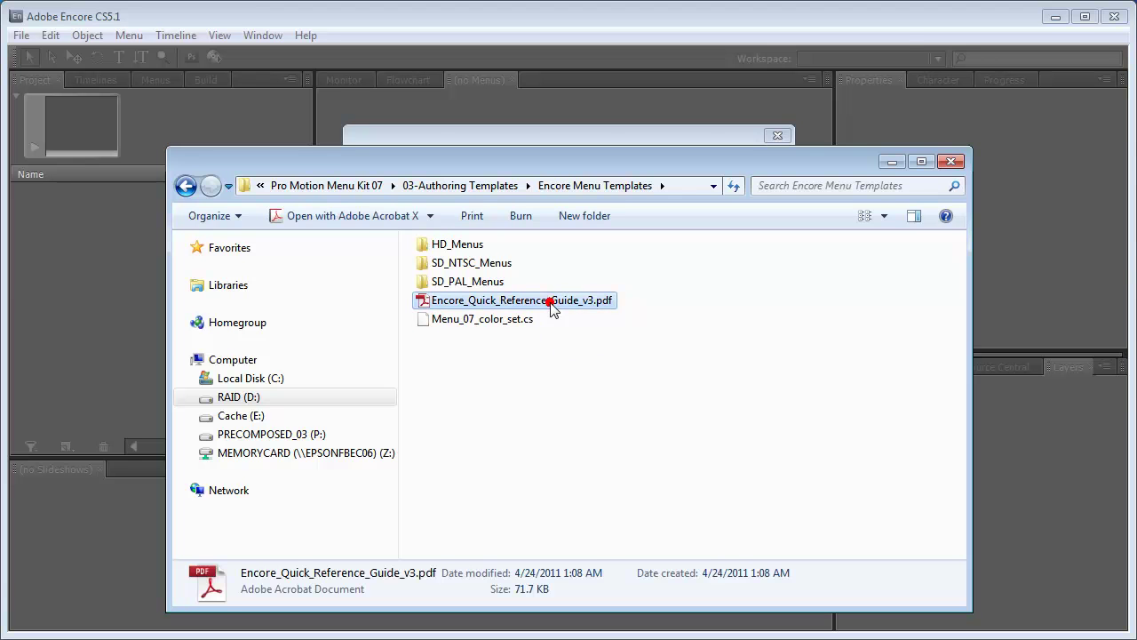
mouse_move(893, 189)
left_mouse_down()
mouse_move(900, 250)
mouse_move(899, 182)
left_mouse_up()
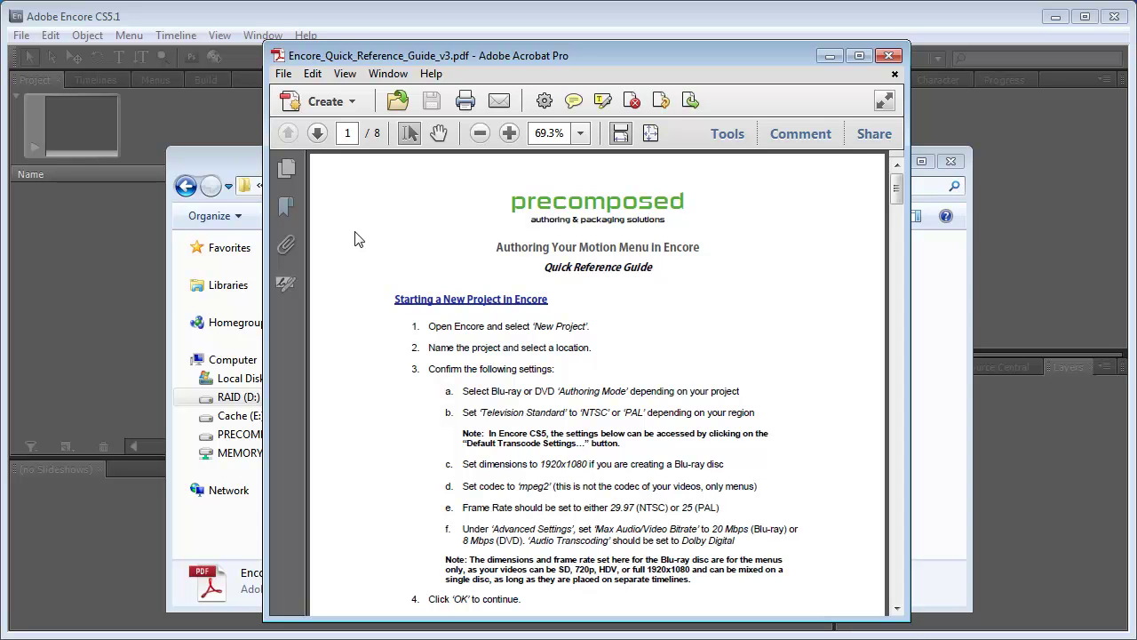
left_click(888, 55)
left_click(949, 161)
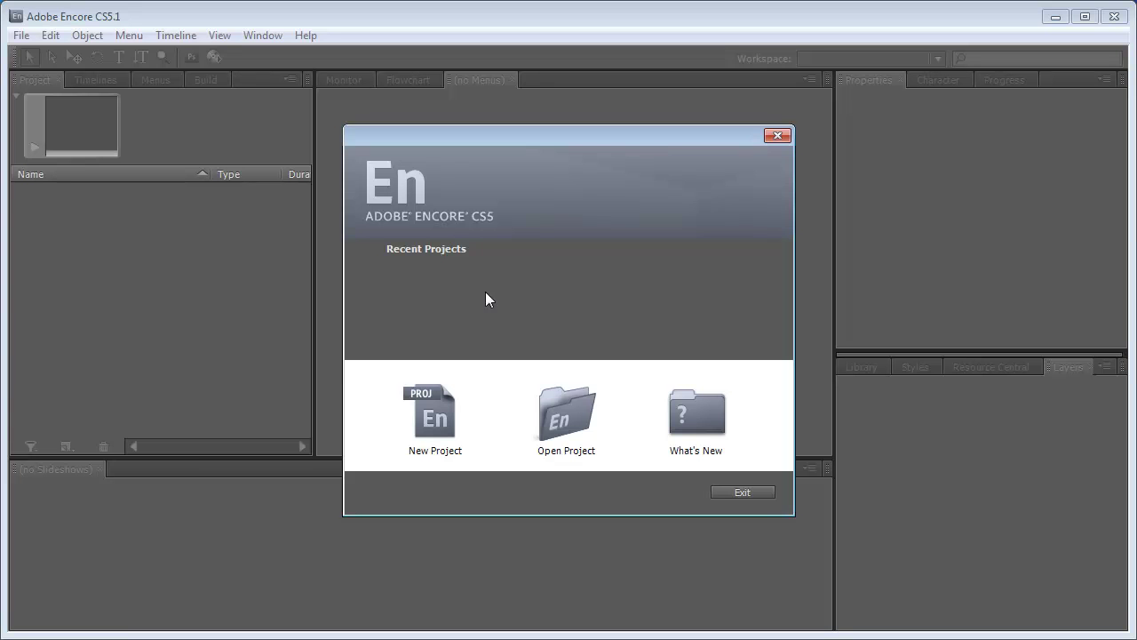
- Start a new project and name it Sample_Project
left_click(432, 400)
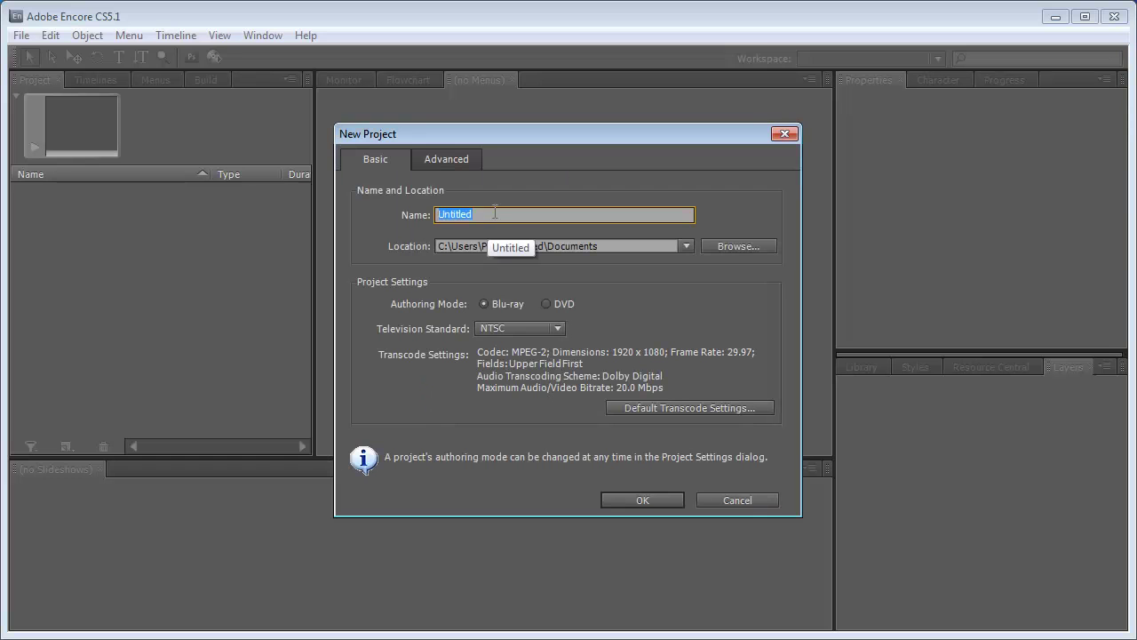
type("Sample")
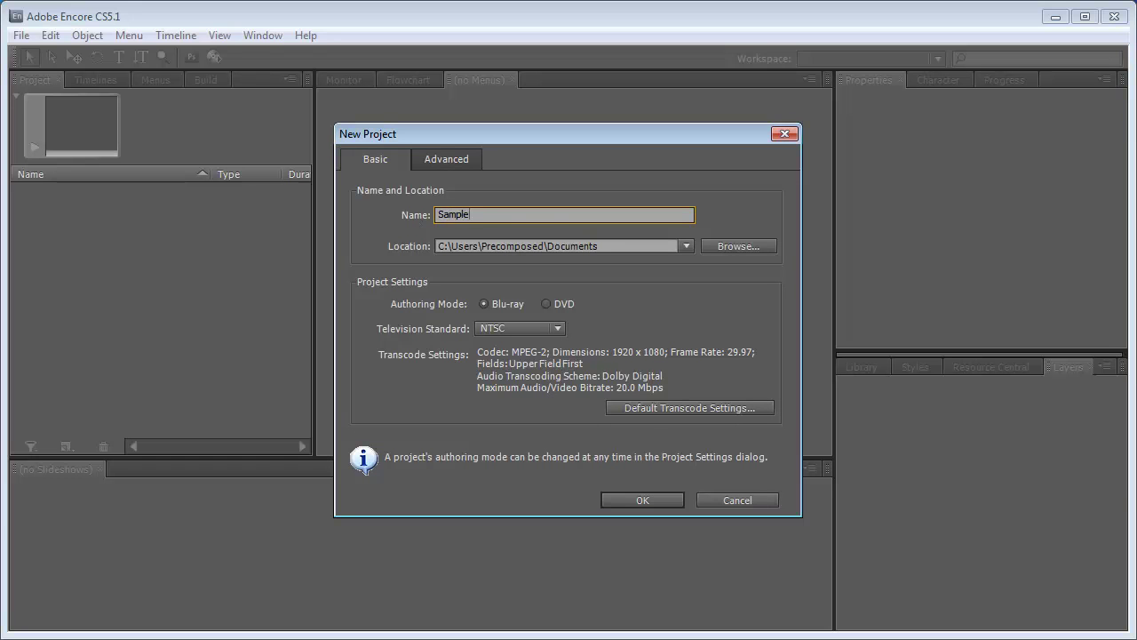
type("_Project")
- Create a folder named Encore inside the PMMK Tutorial Sample Project folder and choose it as the project location
left_click(725, 247)
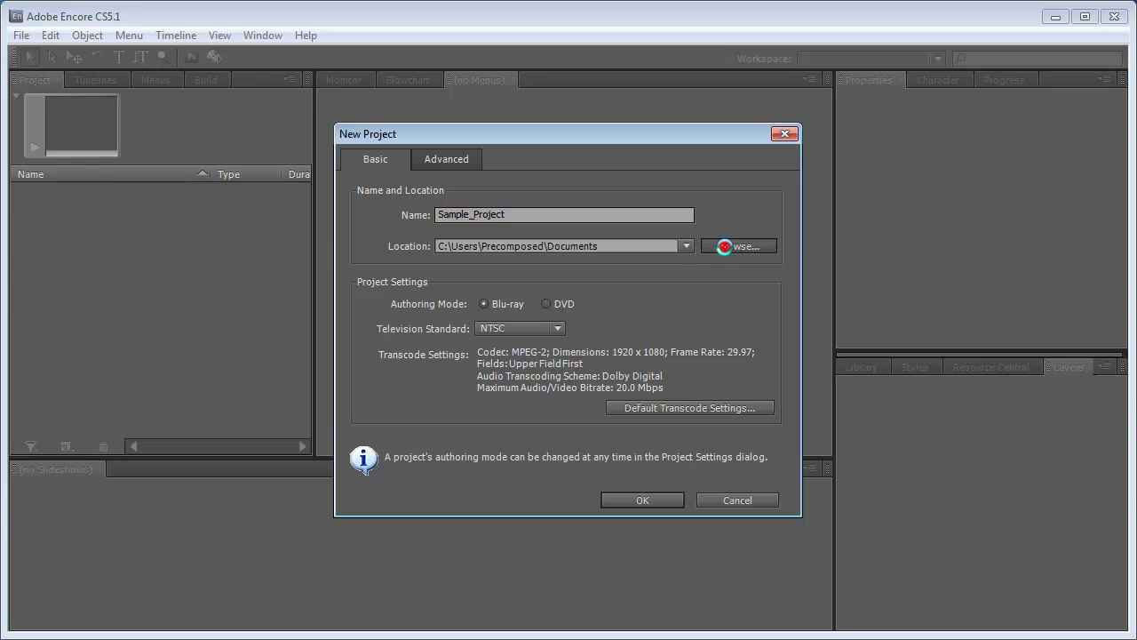
left_click(560, 336)
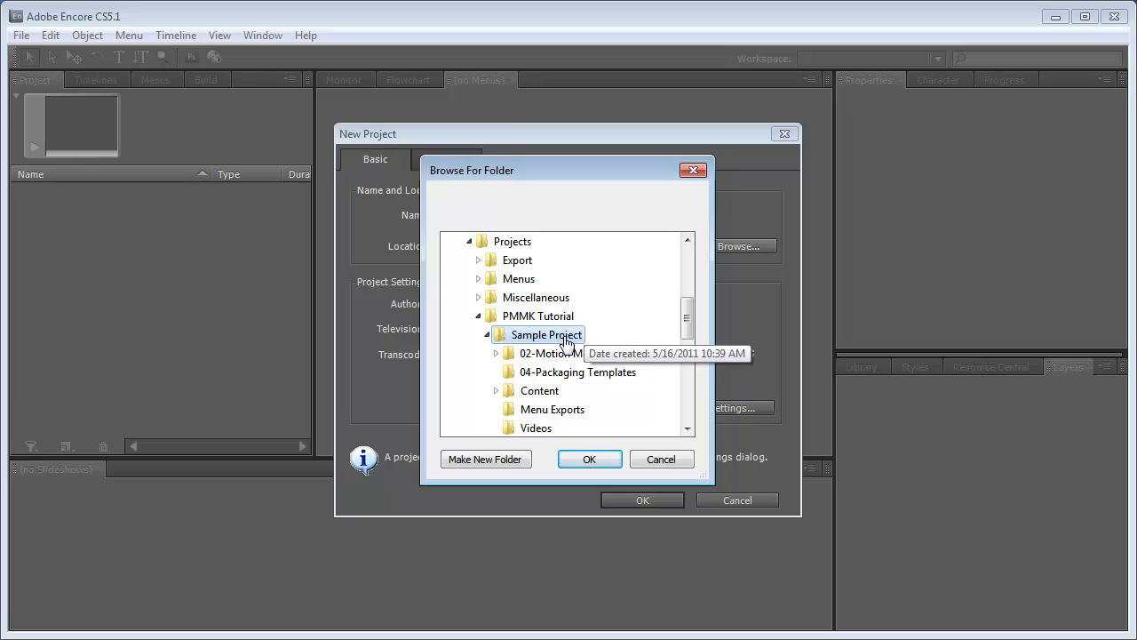
left_click(489, 460)
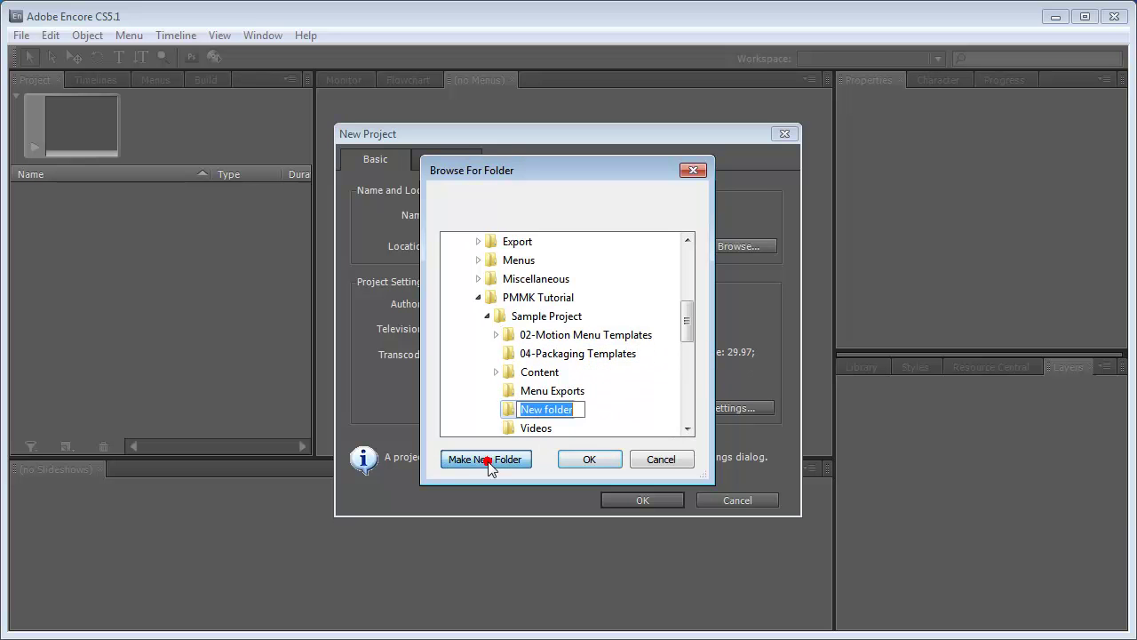
type("Encore")
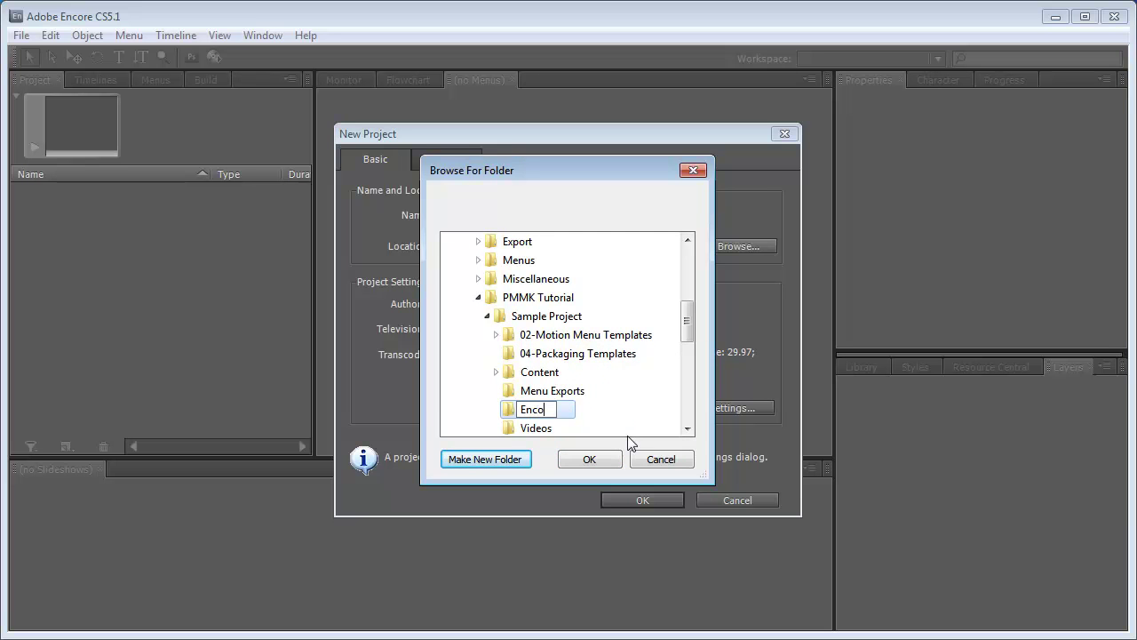
left_click(587, 413)
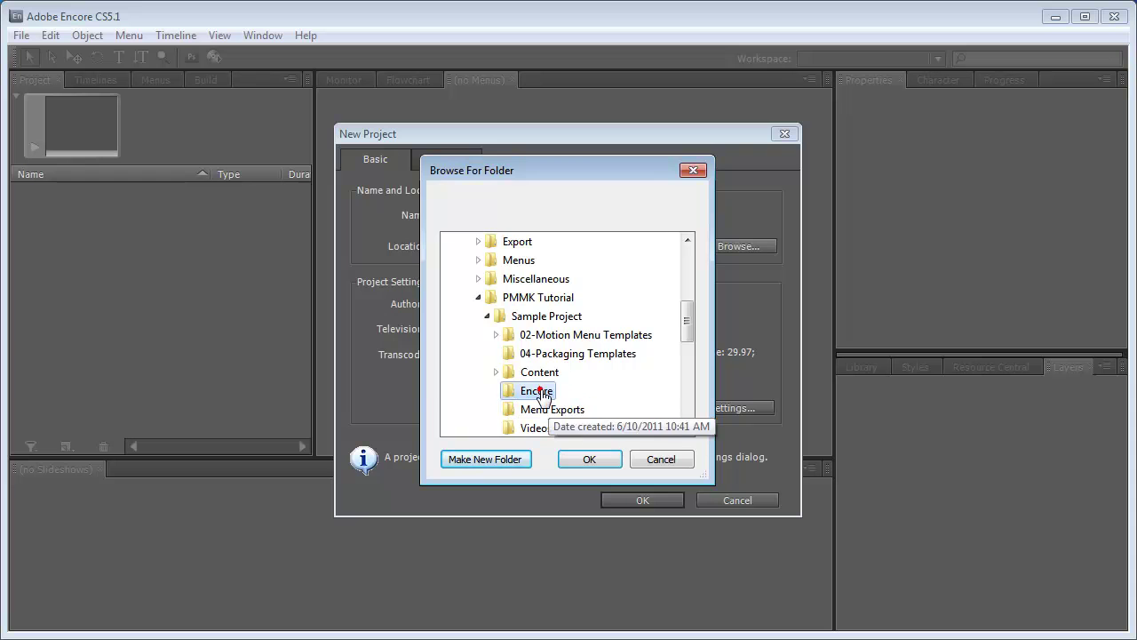
left_click(587, 460)
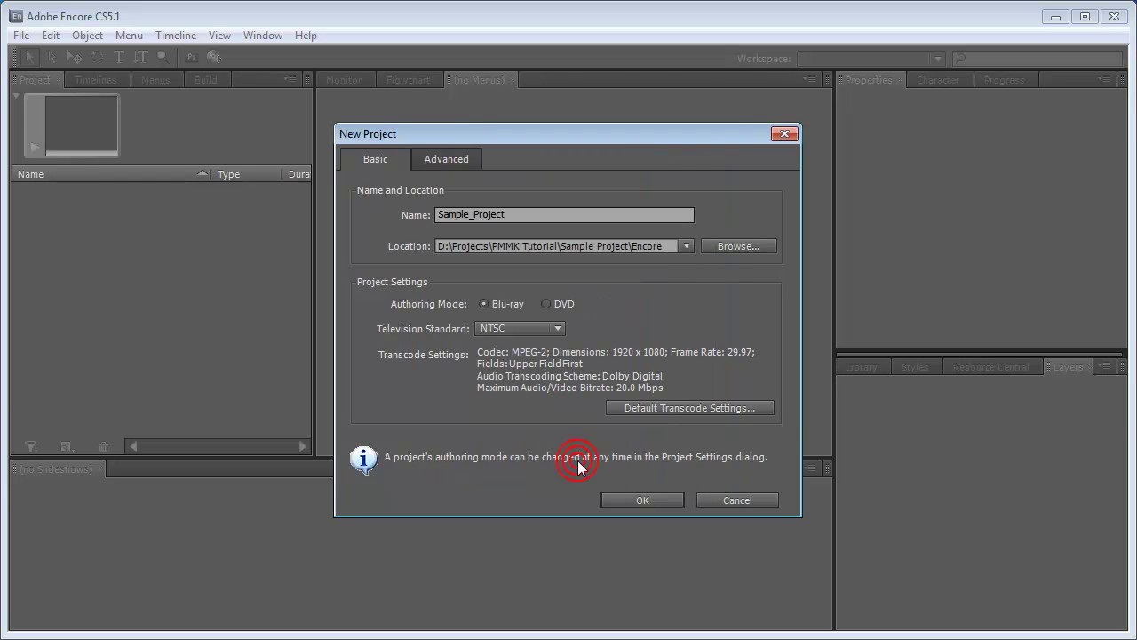
- Set the television standard to NTSC and the default Blu-ray maximum audio/video bitrate to 20.0 Mbps
left_click(560, 326)
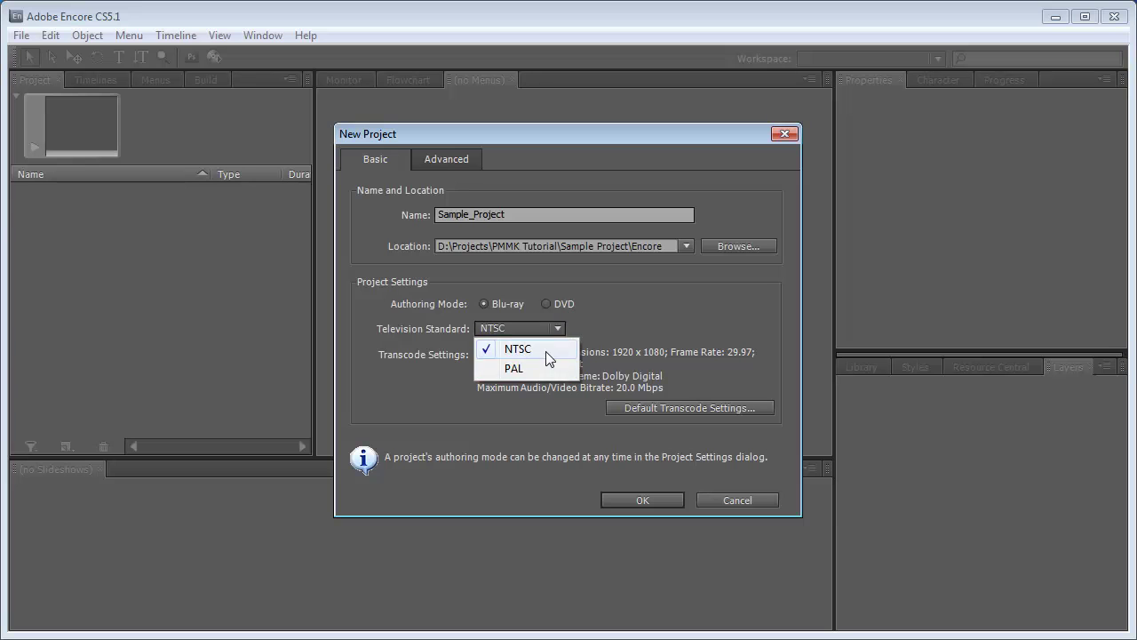
left_click(533, 349)
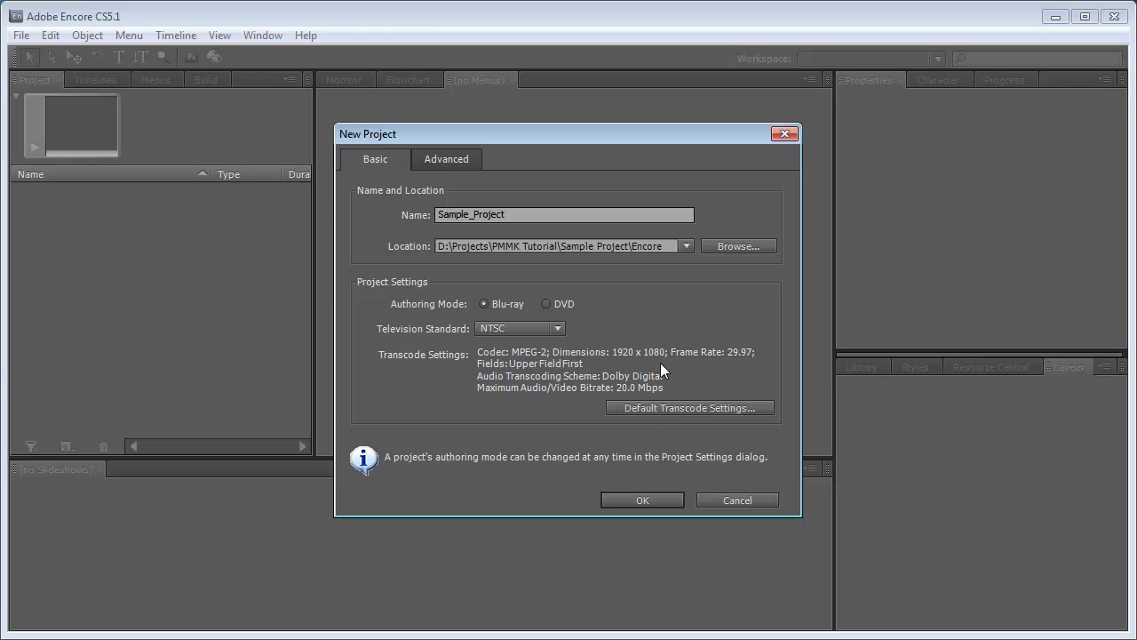
left_click(751, 408)
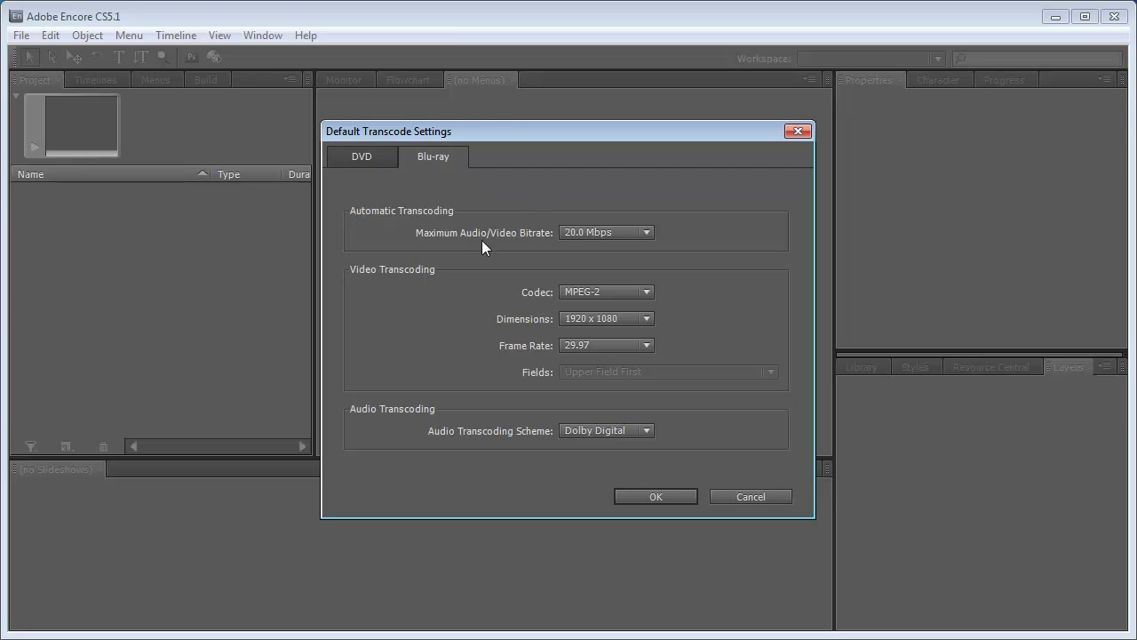
left_click(647, 234)
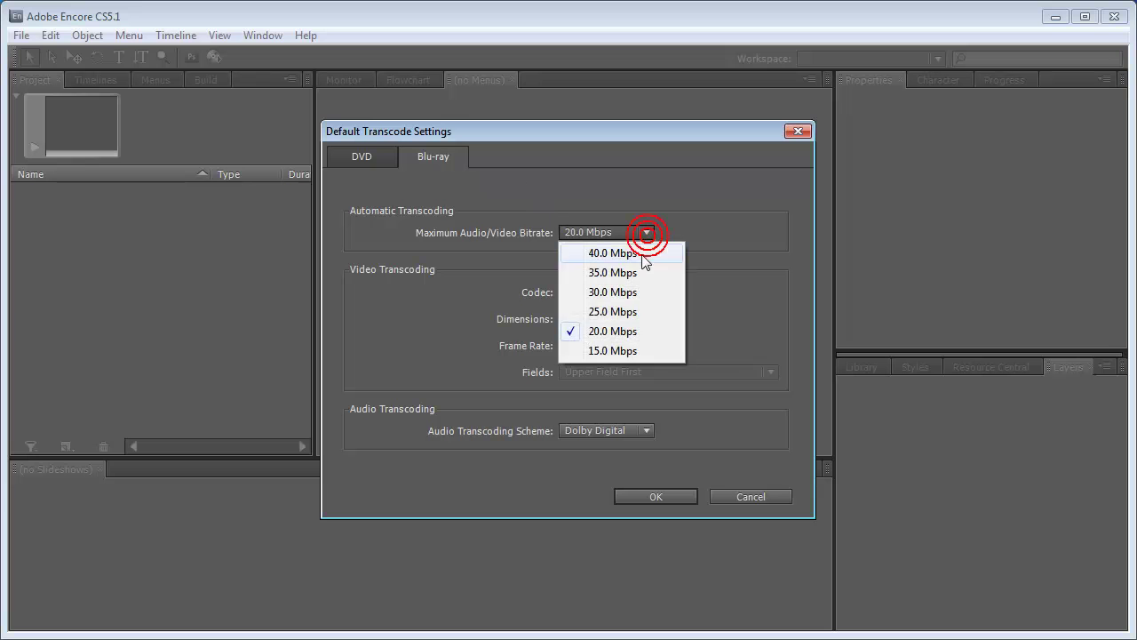
left_click(642, 332)
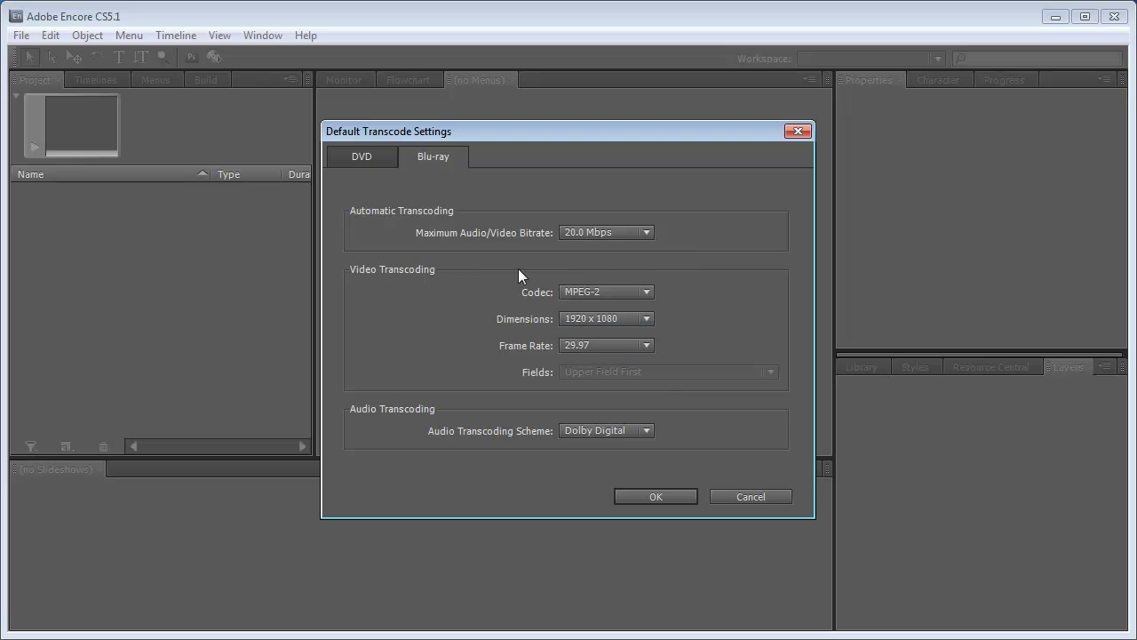
- Set the default Blu-ray transcoding to MPEG-2 codec, 1920 x 1080 dimensions, 29.97 frame rate and Dolby Digital audio
left_click(650, 290)
left_click(641, 308)
left_click(648, 318)
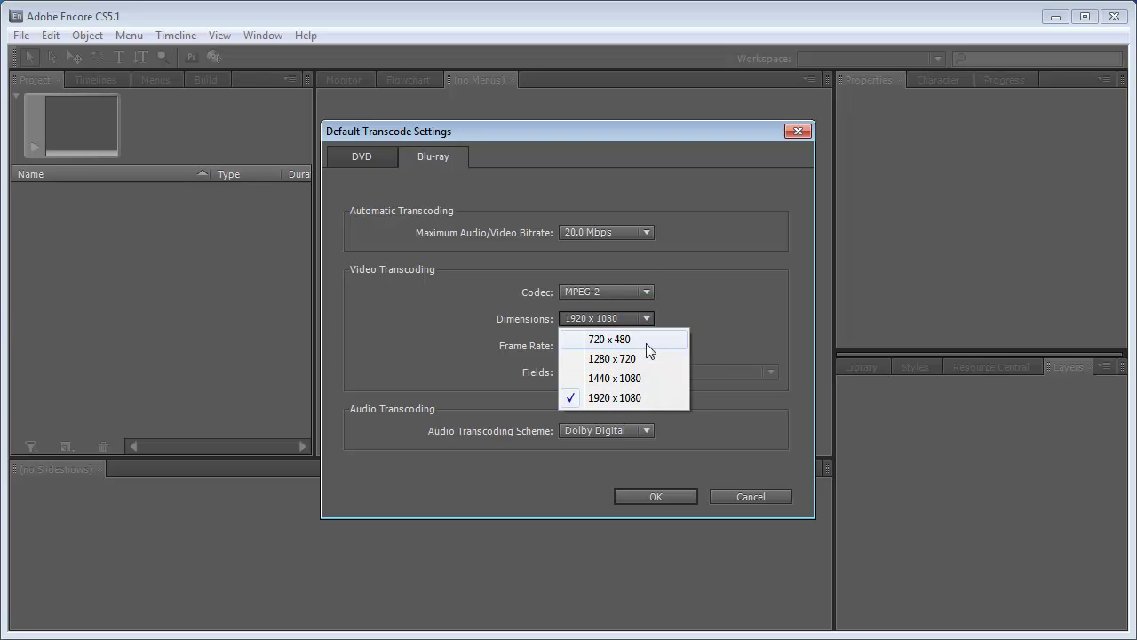
left_click(649, 396)
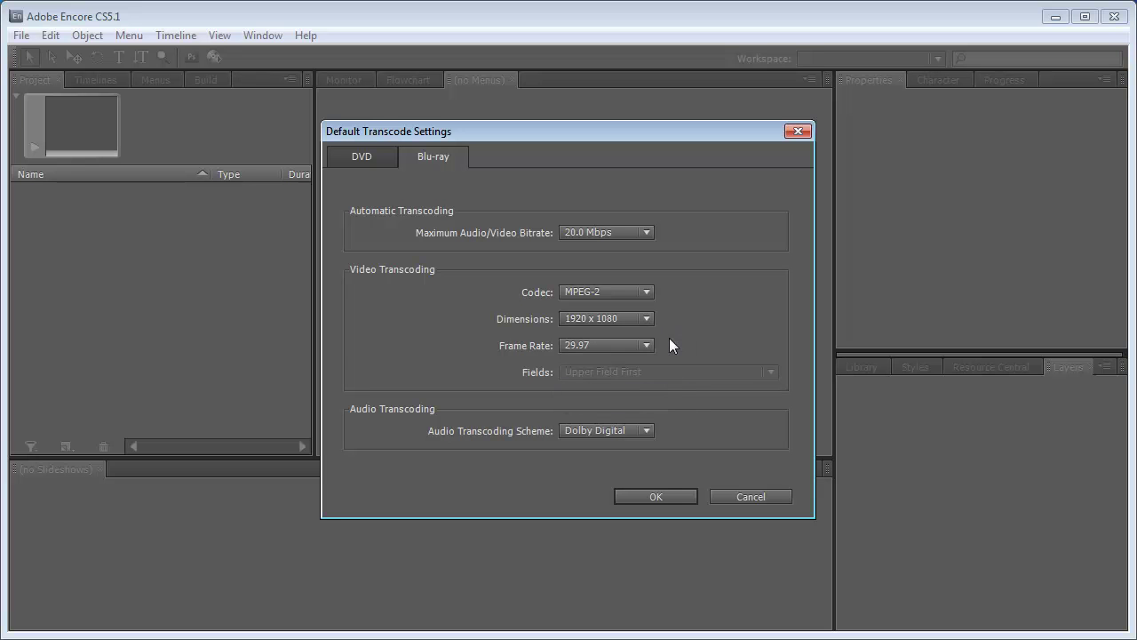
left_click(648, 346)
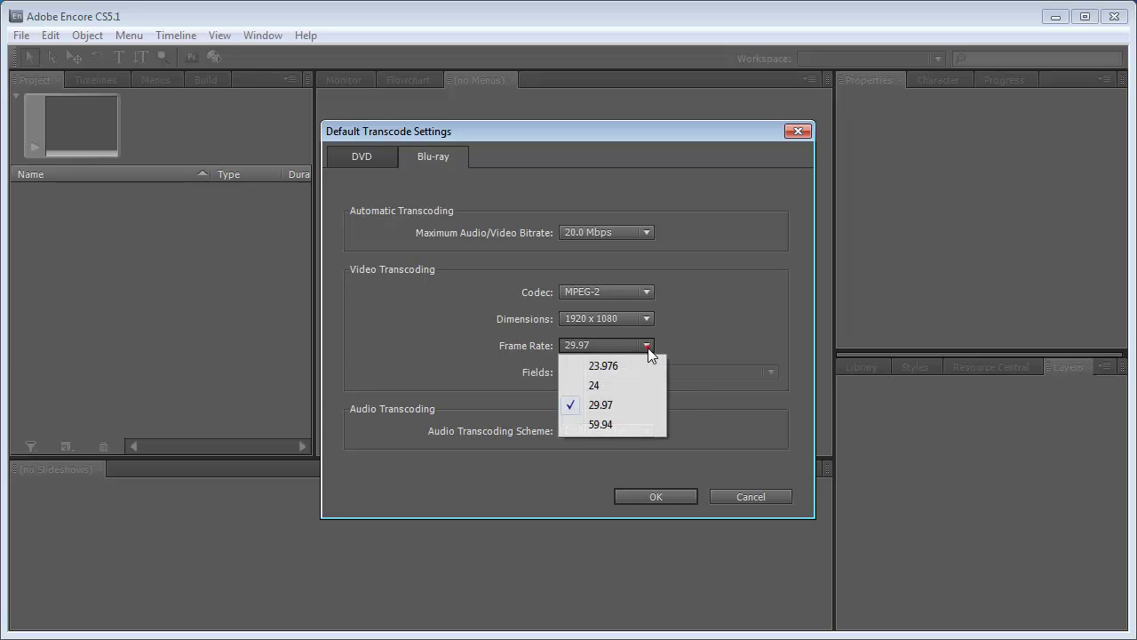
left_click(628, 406)
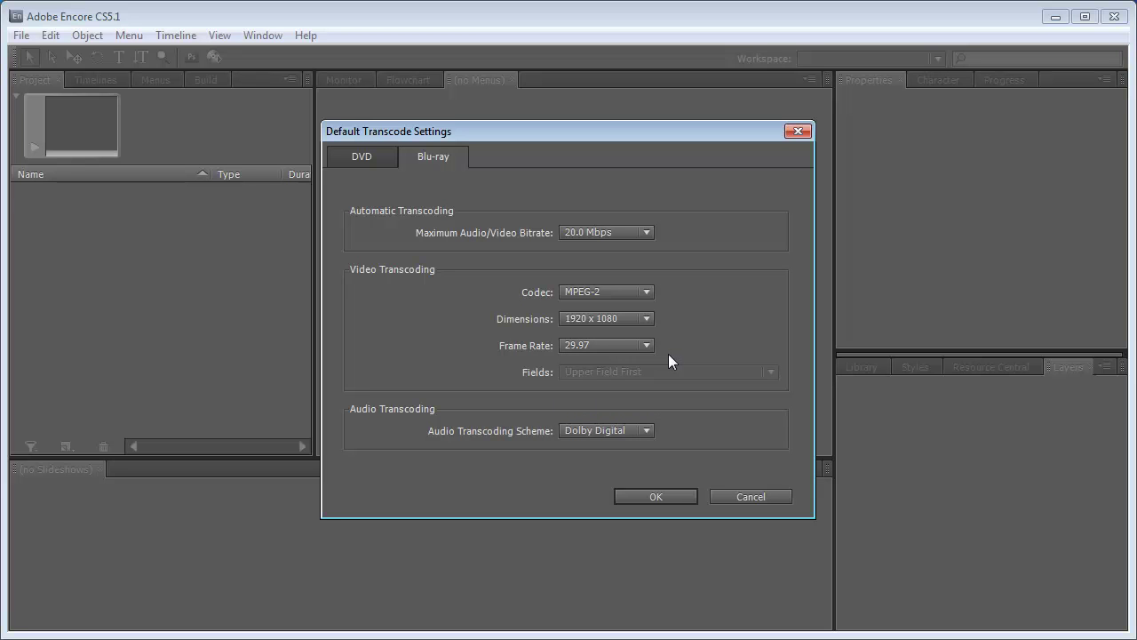
left_click(646, 429)
left_click(642, 450)
- Set the default DVD maximum audio/video bitrate to 8.0 Mbps, accept the transcode settings and create the project
left_click(367, 163)
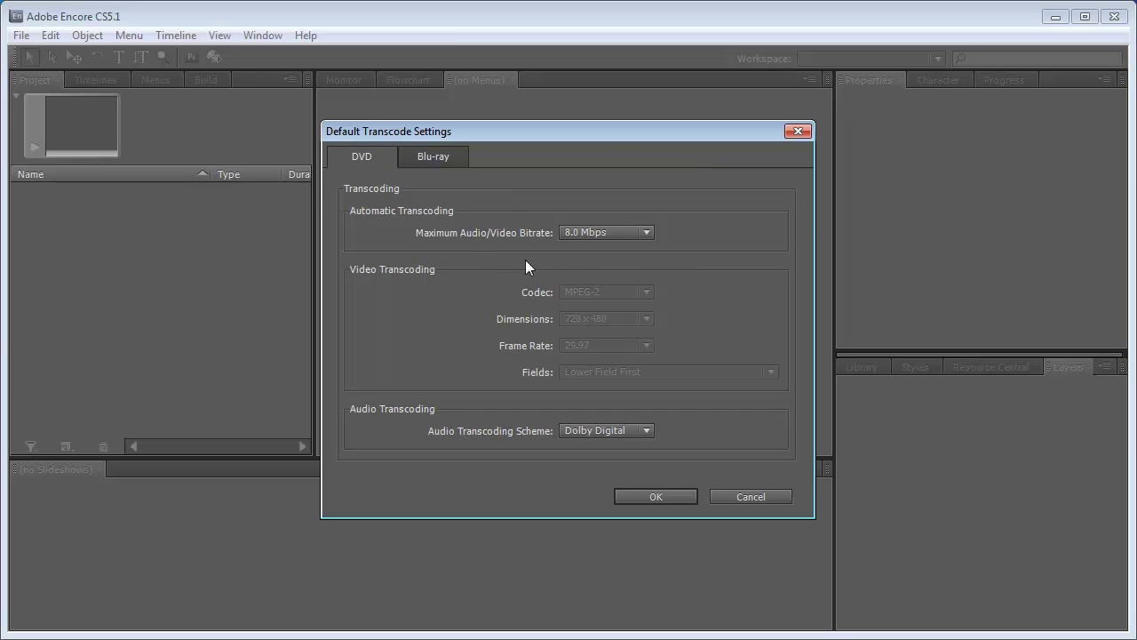
left_click(651, 234)
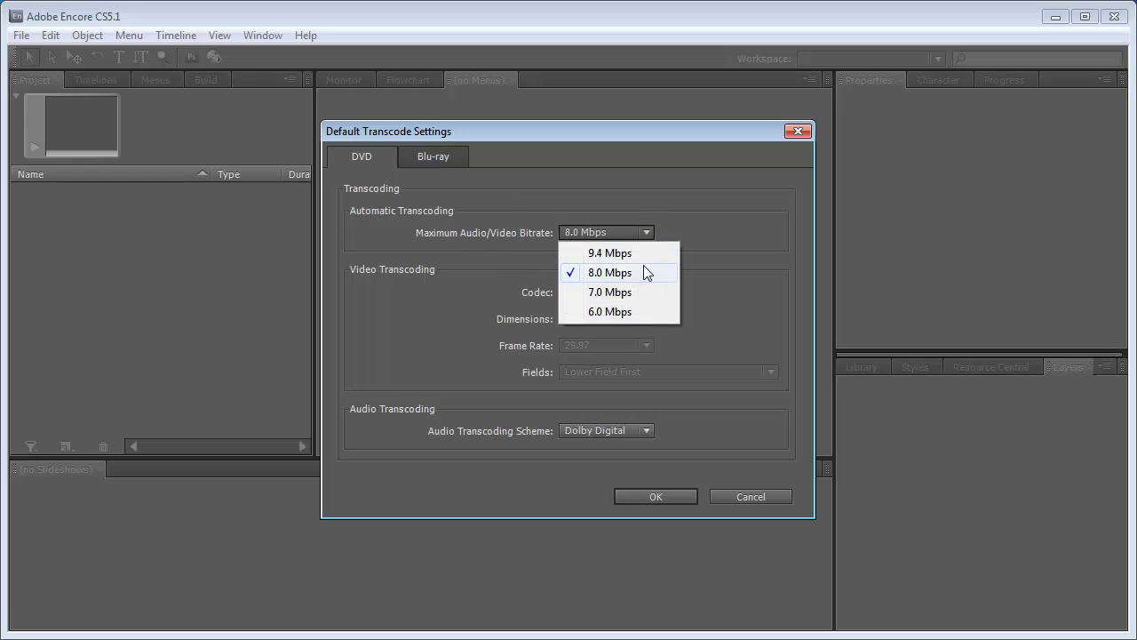
left_click(640, 271)
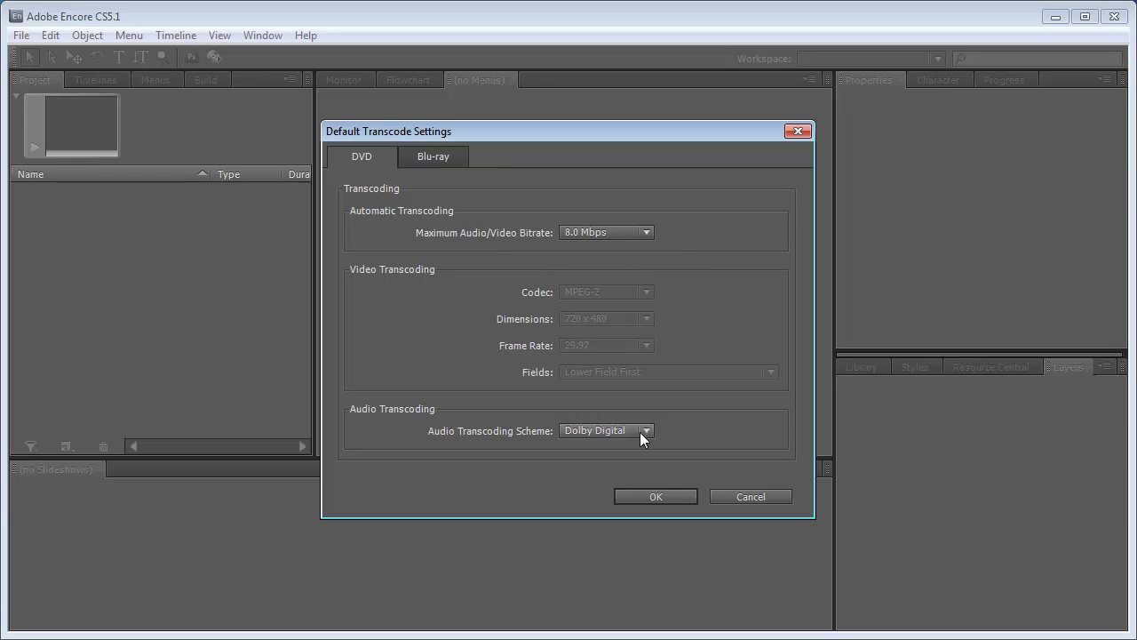
left_click(655, 498)
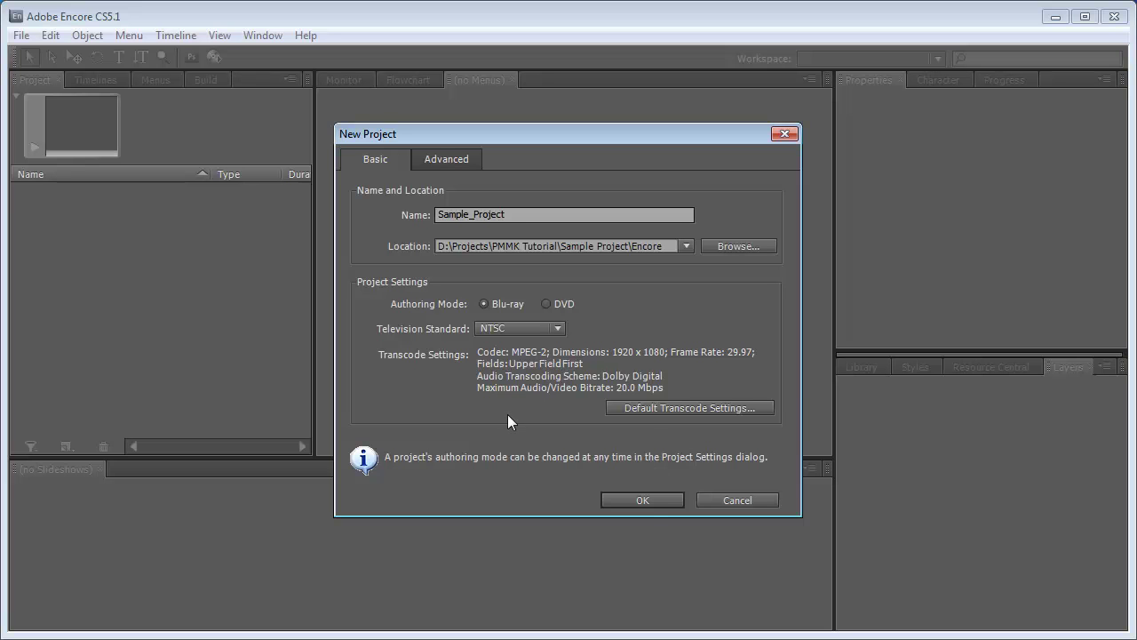
left_click(646, 500)
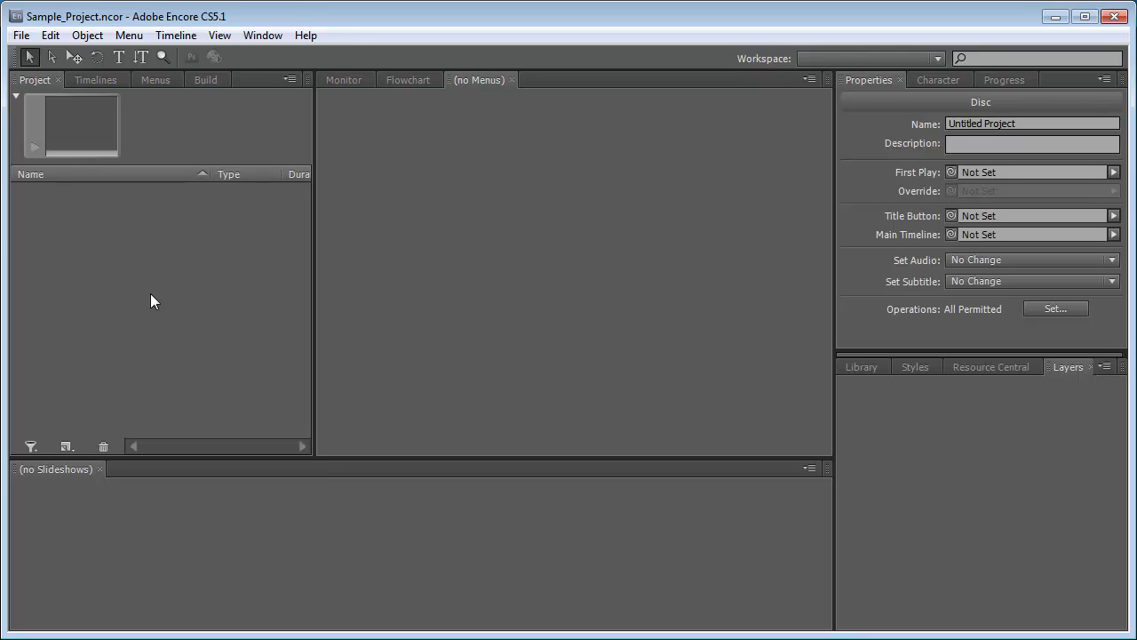
- Examine the new project's workspace areas: project assets, slideshows and timelines, layers, properties, menu viewer and monitor
left_click(139, 236)
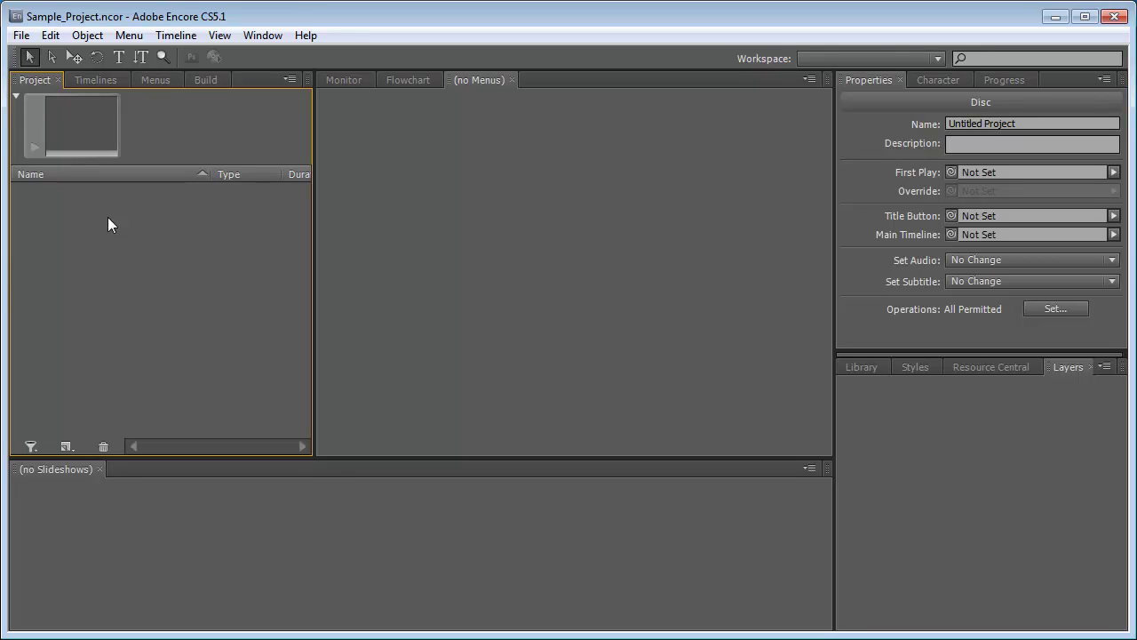
left_click(150, 526)
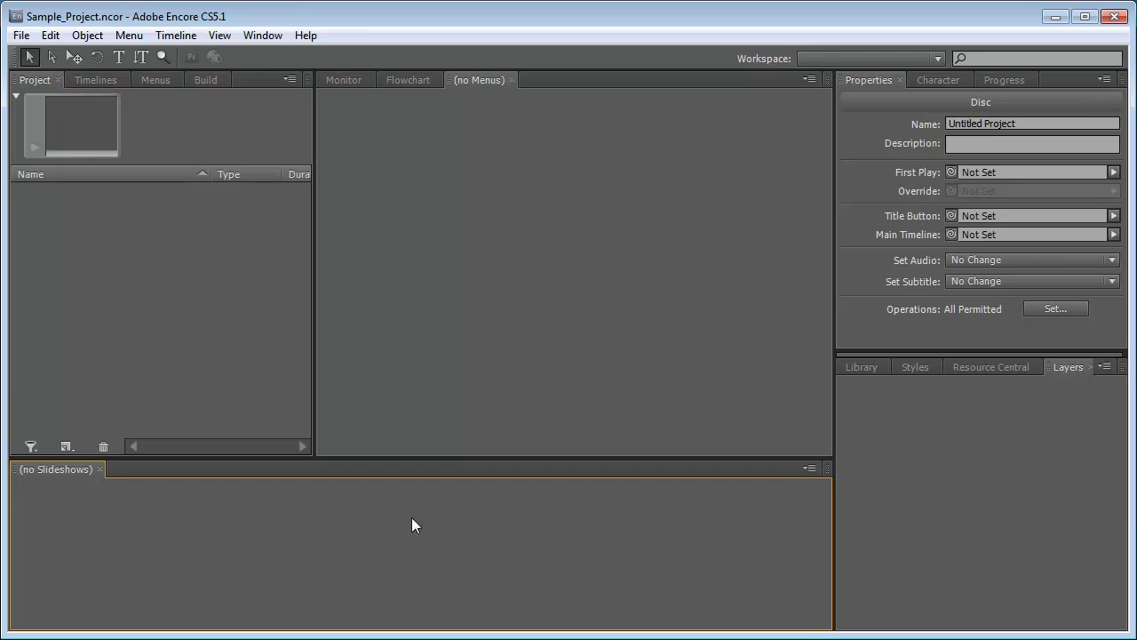
left_click(912, 469)
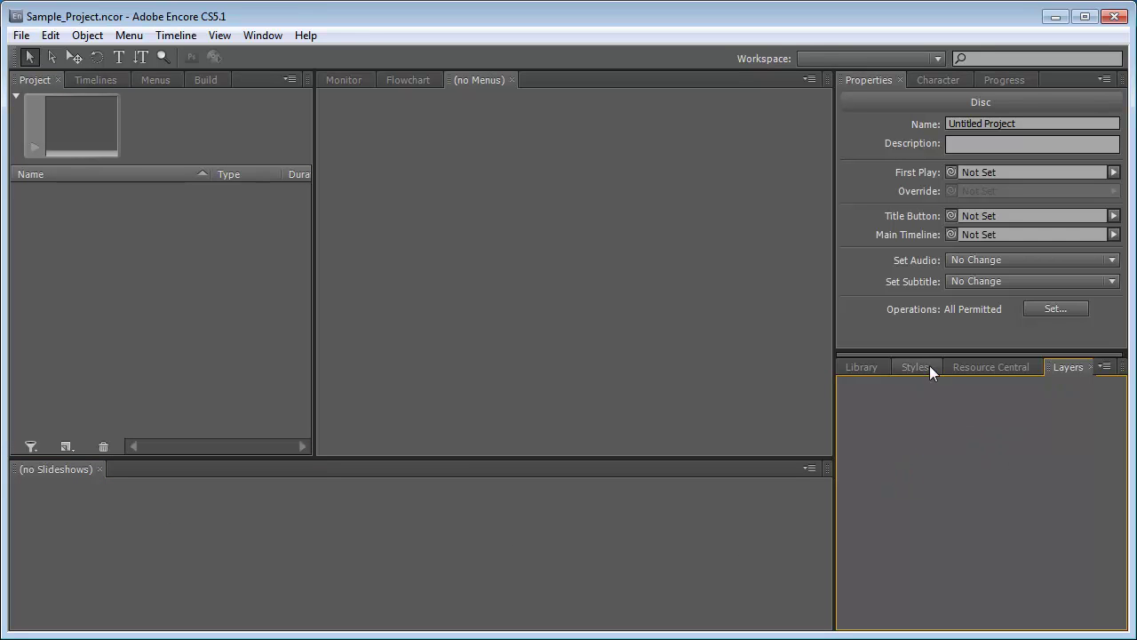
left_click(856, 81)
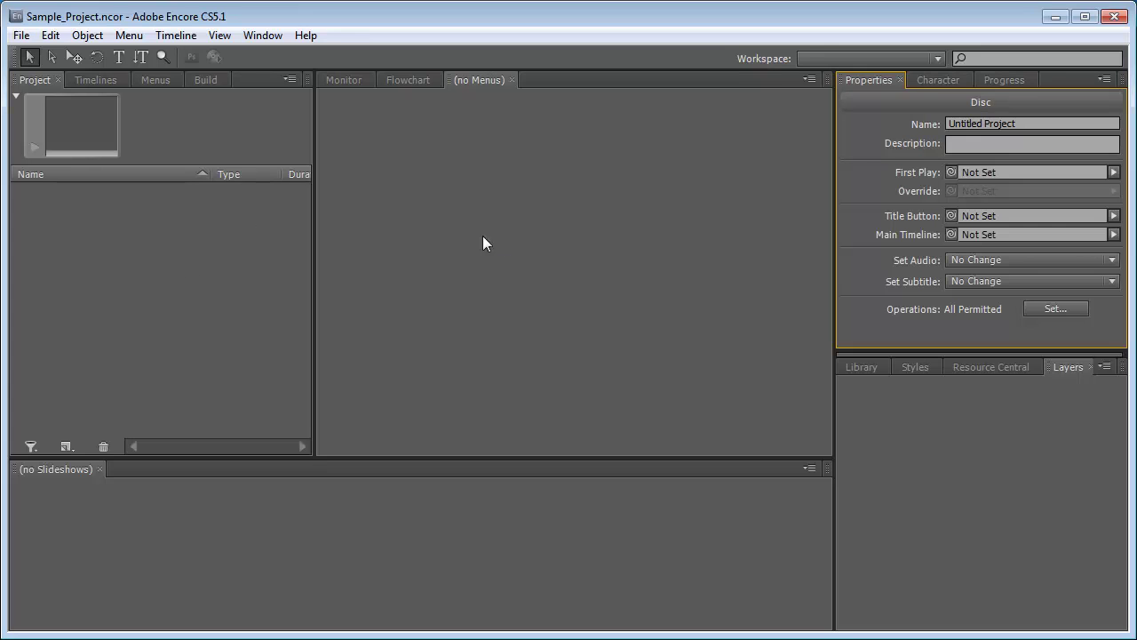
left_click(502, 155)
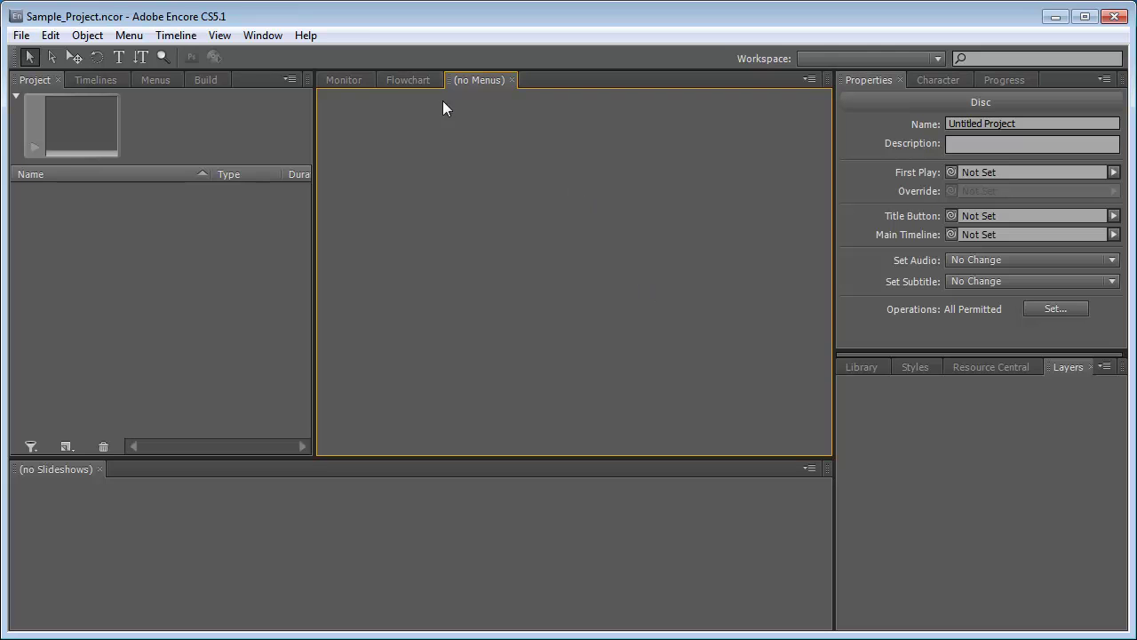
left_click(345, 80)
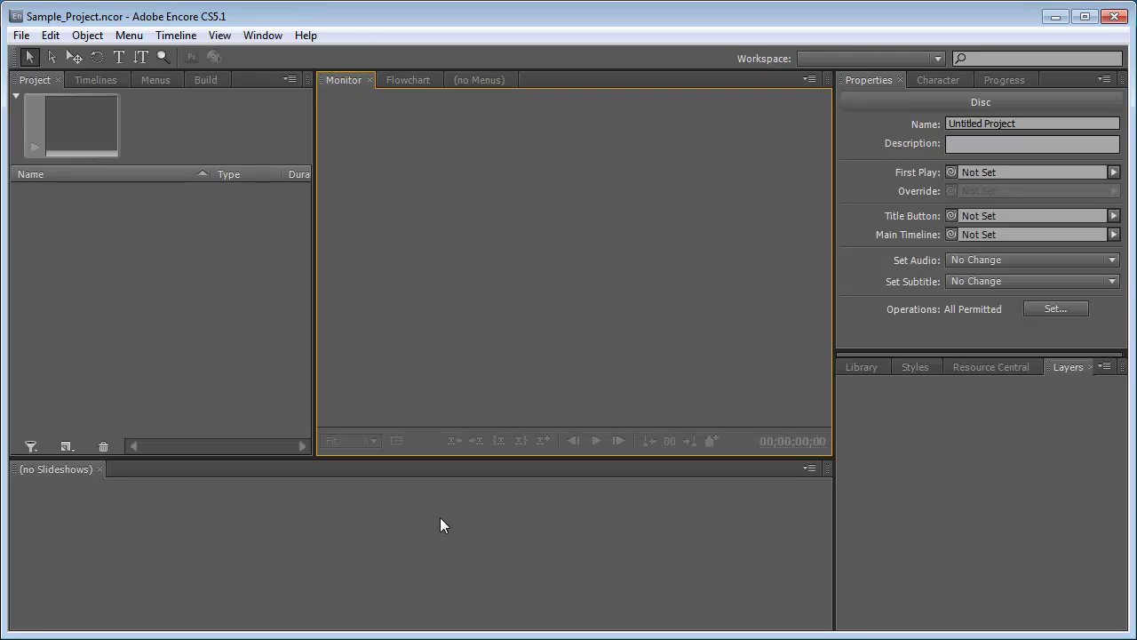
left_click(472, 78)
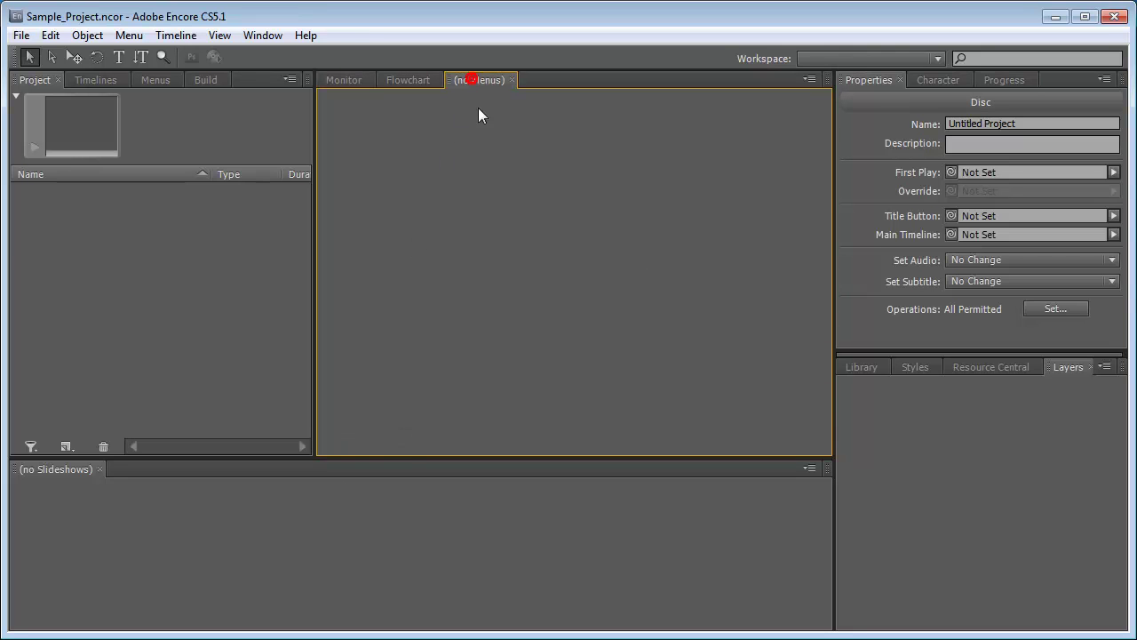
left_click(172, 271)
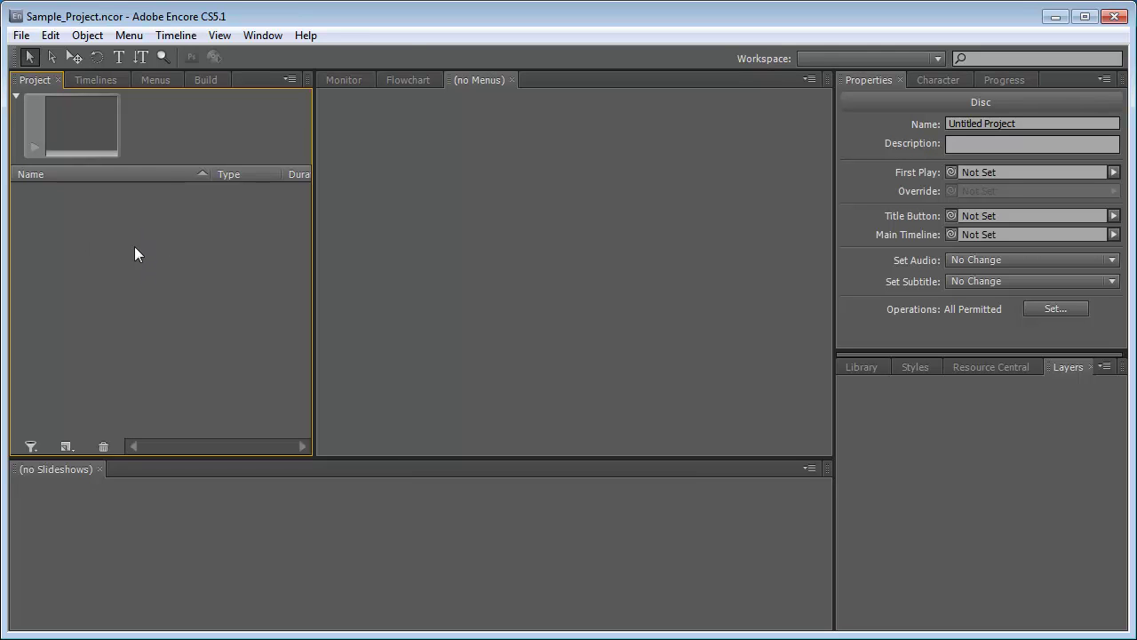
- Clean the media cache database in the Media preferences and accept the preferences
left_click(51, 36)
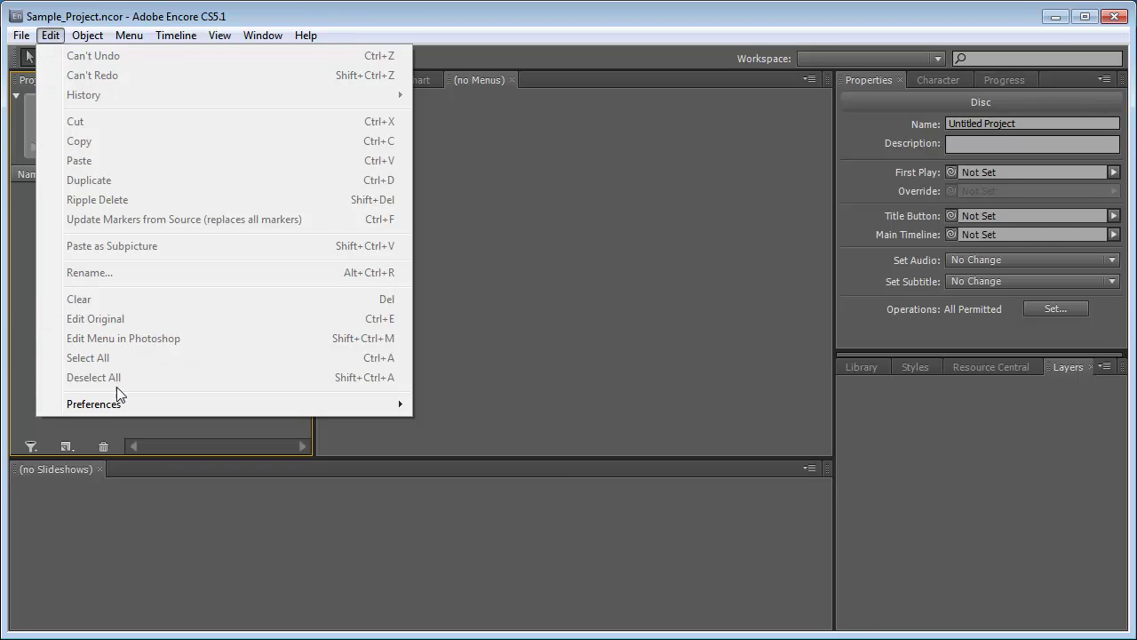
mouse_move(222, 403)
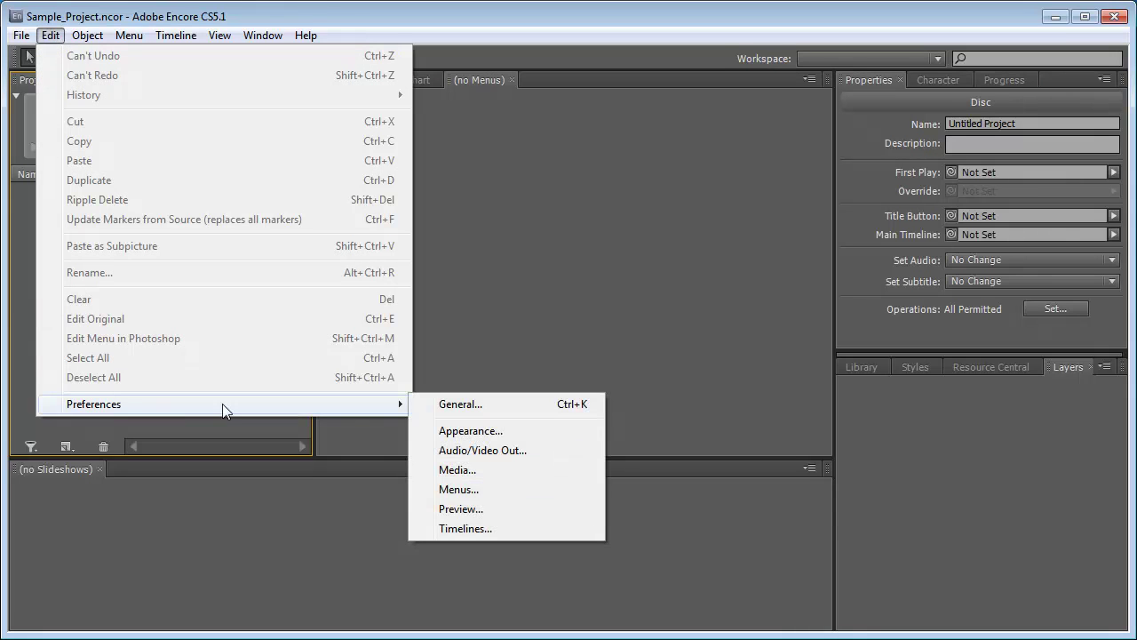
left_click(433, 468)
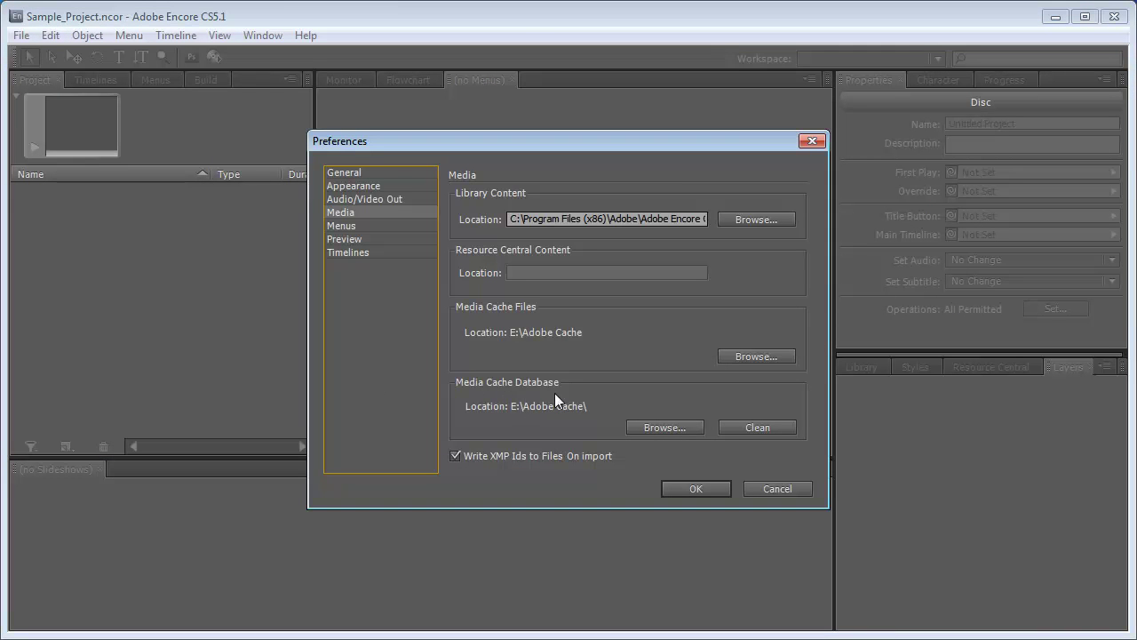
left_click(761, 429)
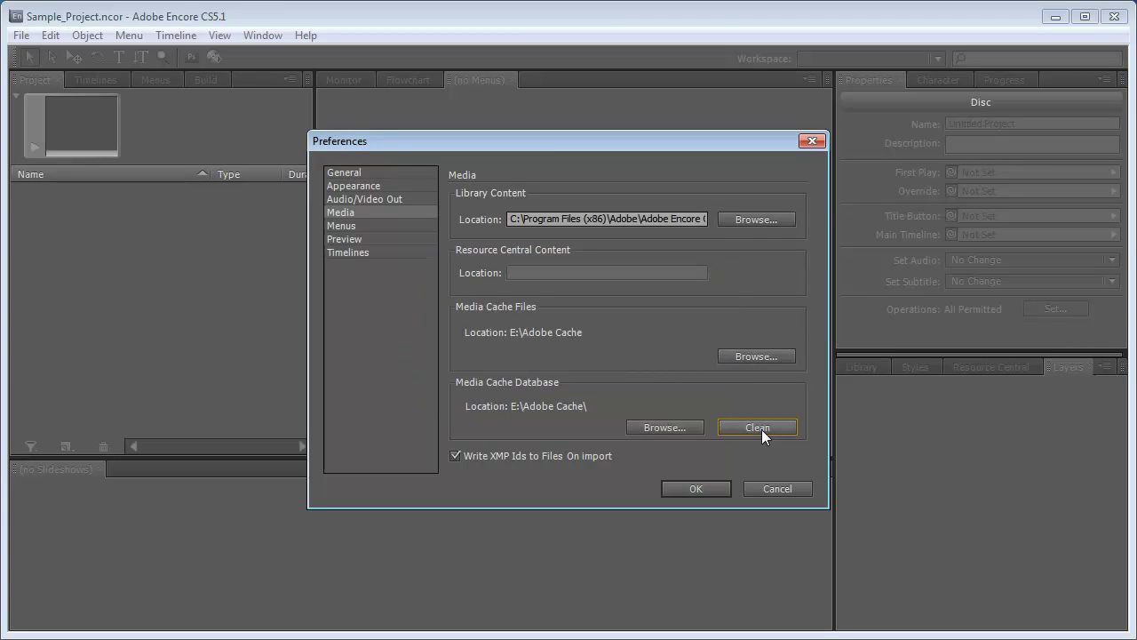
left_click(700, 491)
- Create a new project folder named Menu_Assets
left_click(110, 255)
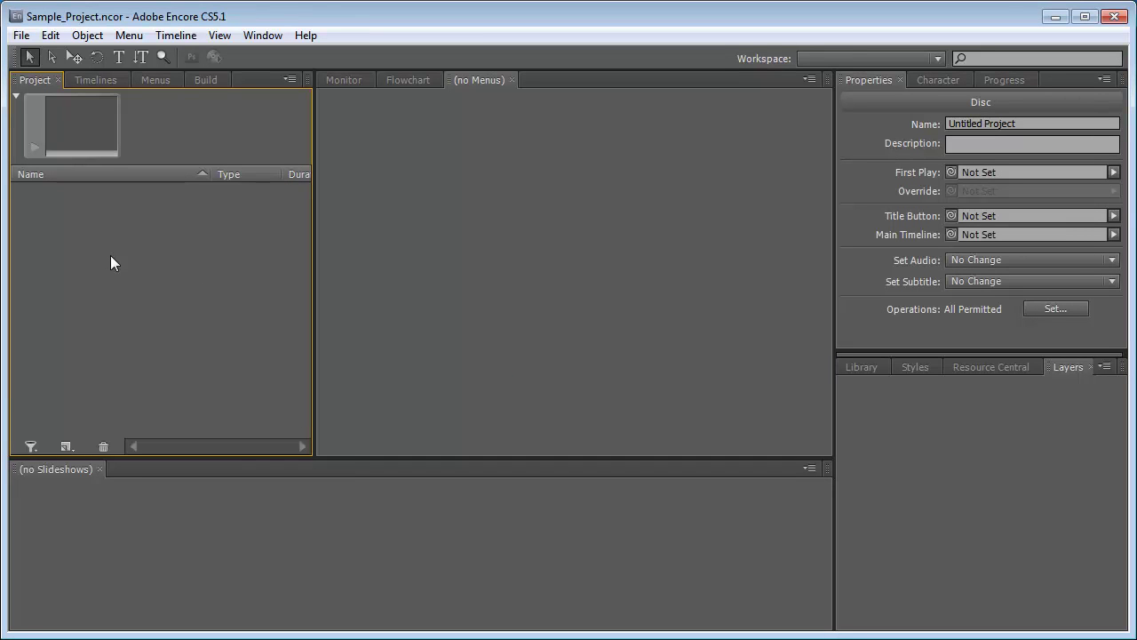
right_click(66, 229)
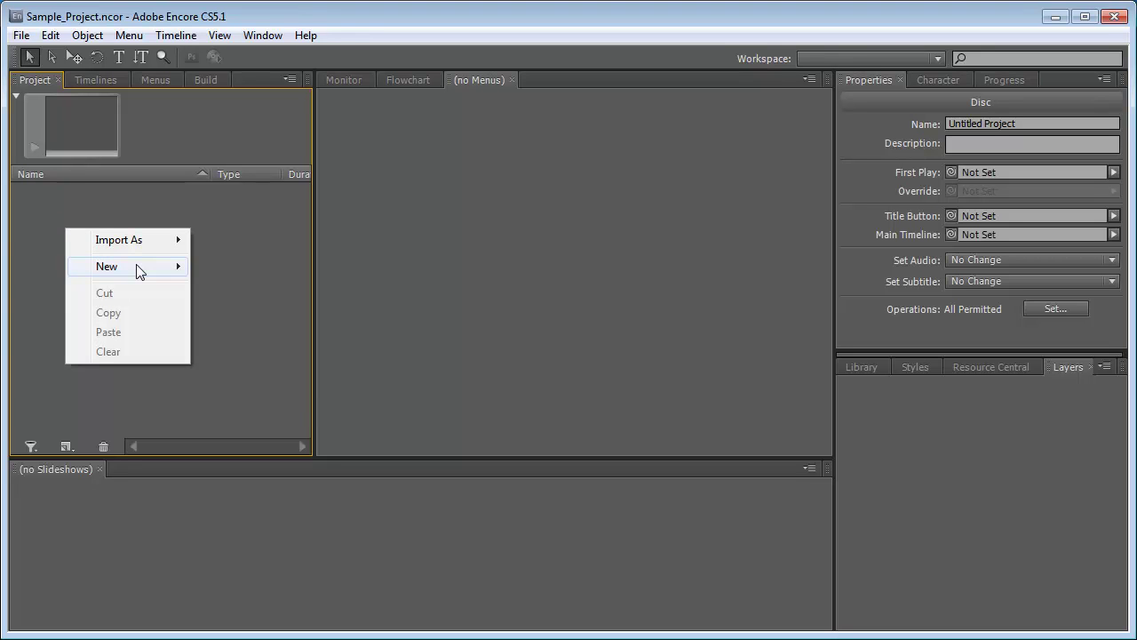
mouse_move(139, 269)
left_click(235, 395)
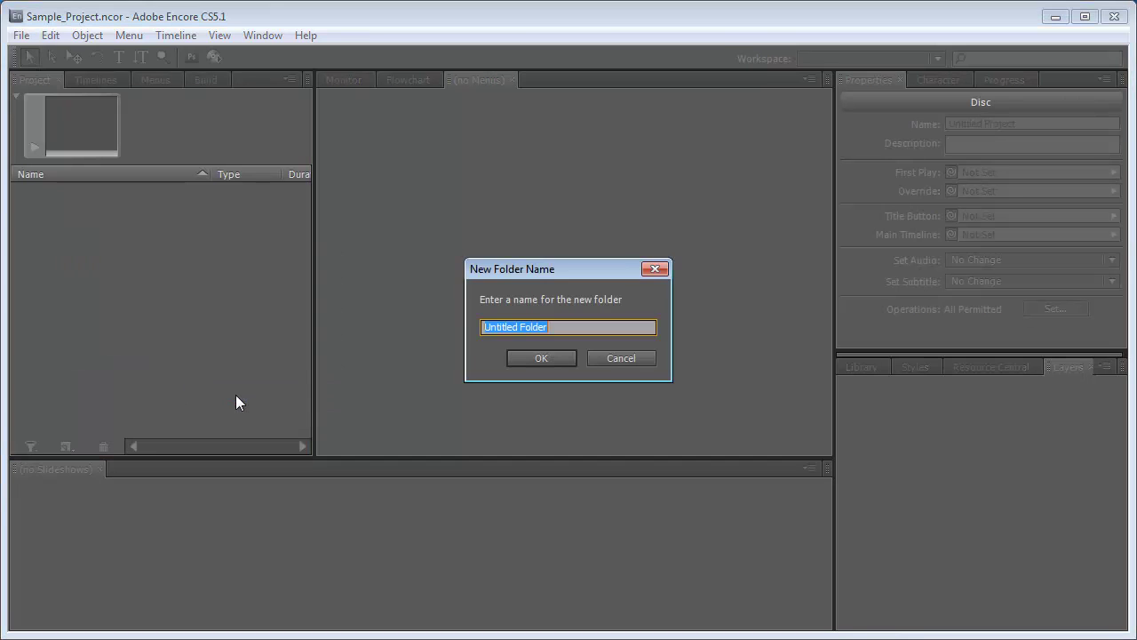
type("Menu_Assets")
left_click(539, 356)
- Import all the .mov files from Menu Exports, Main_Menu_with_Intro_HD.mov through T_Special_to_Main_HD.mov, as assets into the Menu_Assets folder
left_click(32, 192)
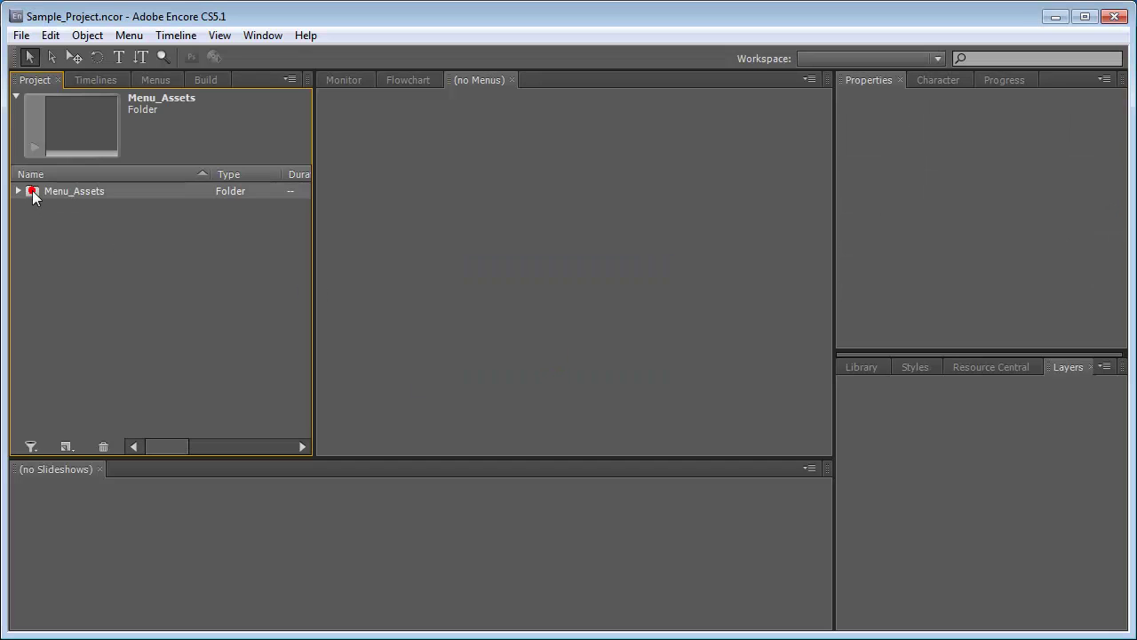
right_click(31, 192)
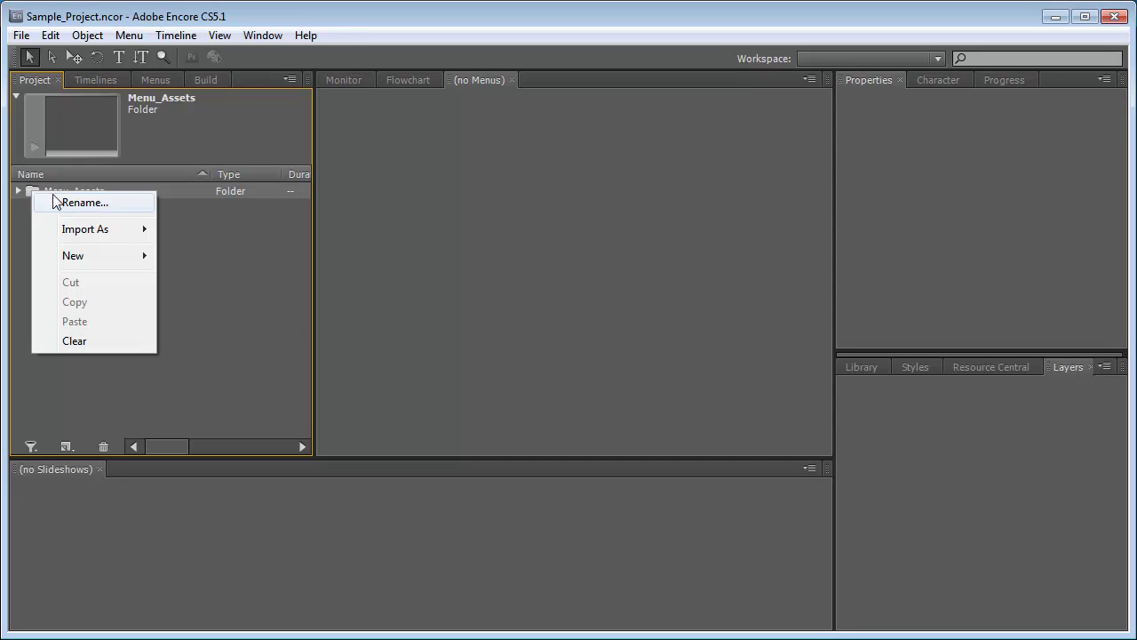
mouse_move(94, 236)
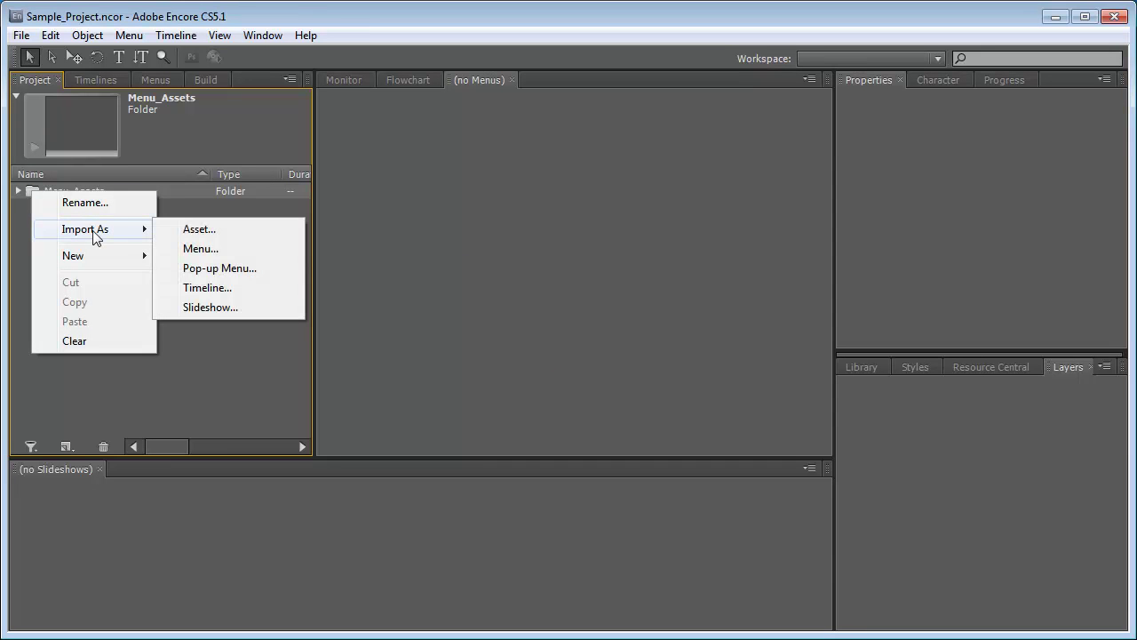
left_click(235, 233)
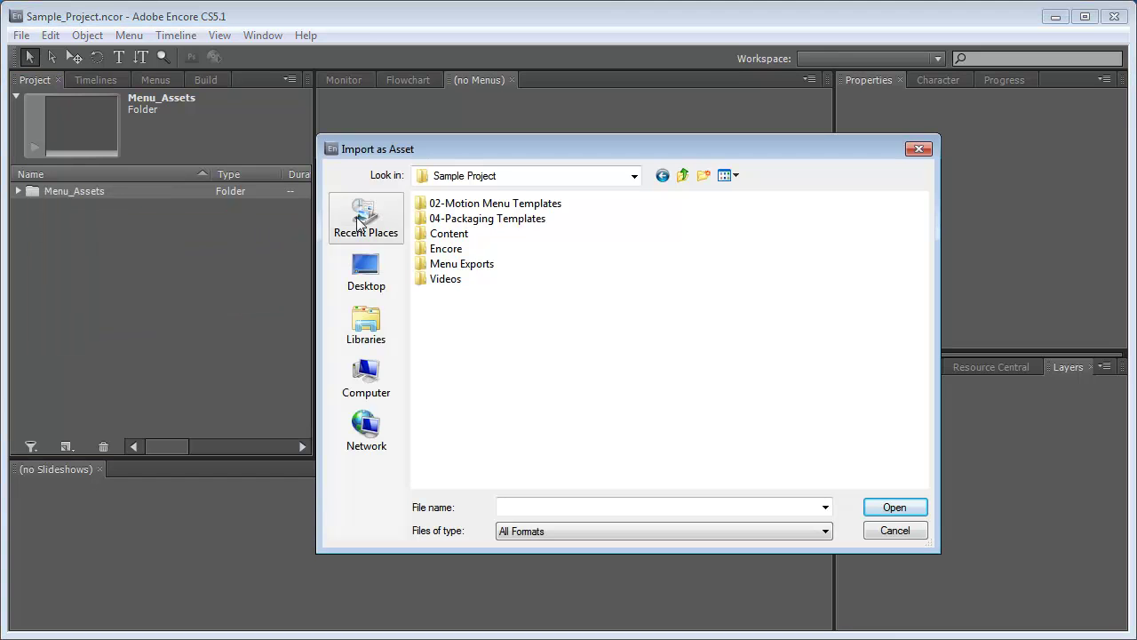
double_click(481, 267)
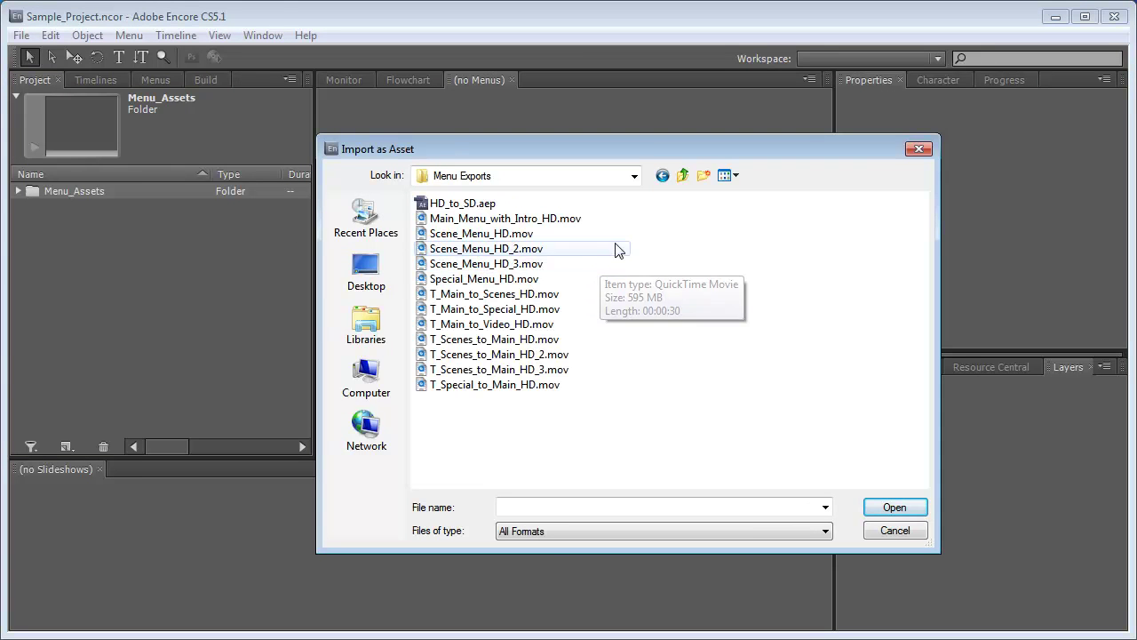
left_click(567, 219)
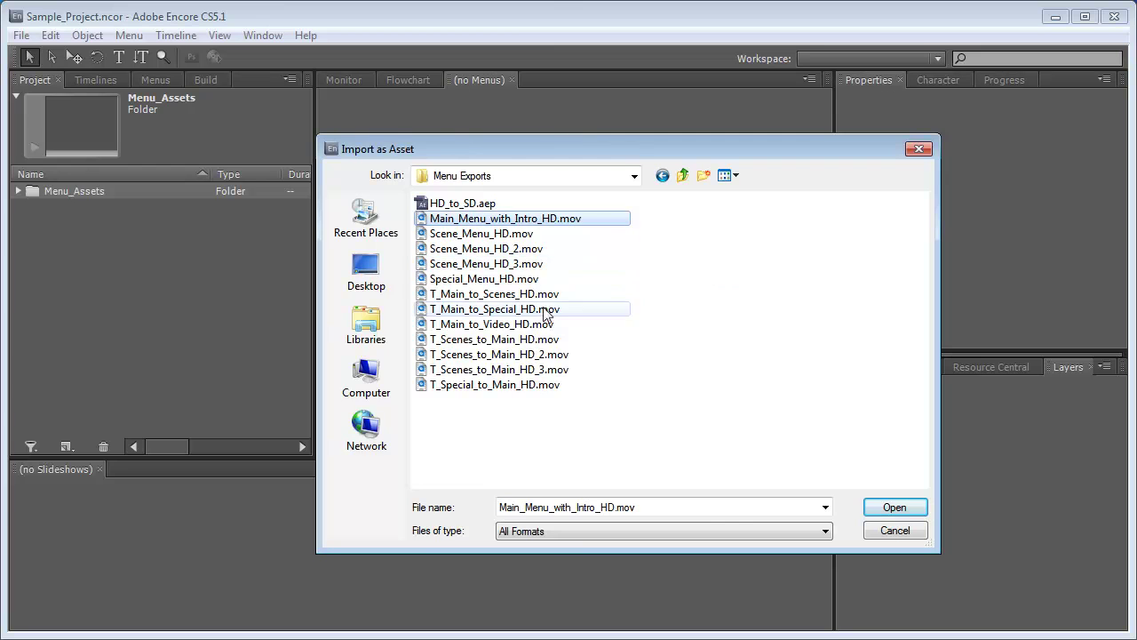
left_click(525, 385, "shift")
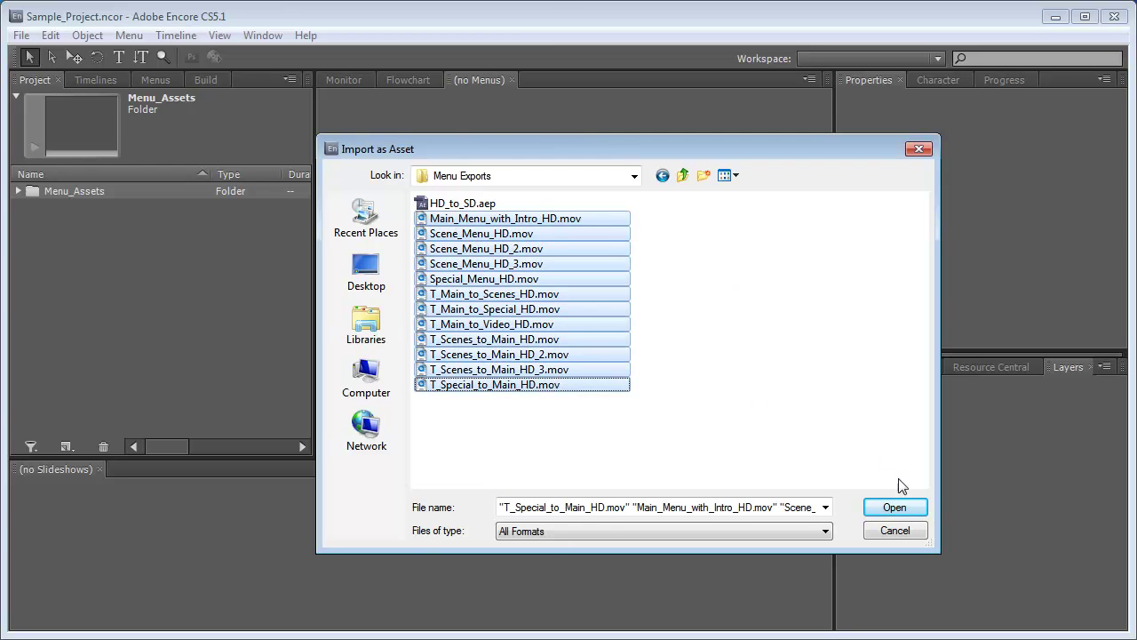
left_click(895, 507)
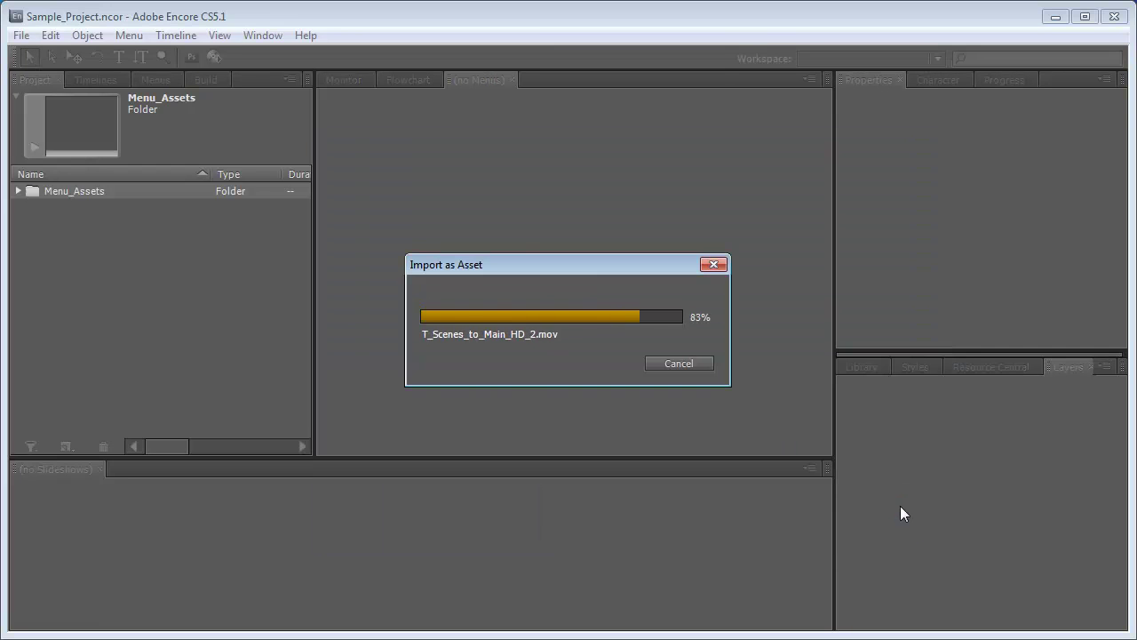
- Examine the imported scene menu clips Scene_Menu_HD.mov and Scene_Menu_HD_2.mov in the Menu_Assets folder, and collapse the folder
left_click(18, 192)
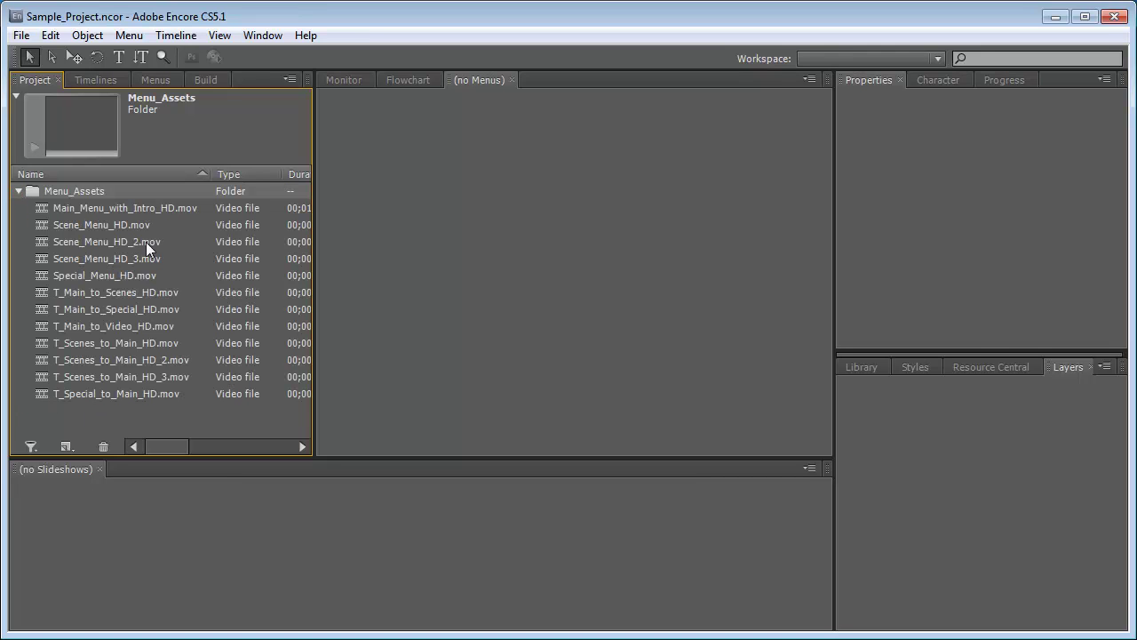
left_click(127, 226)
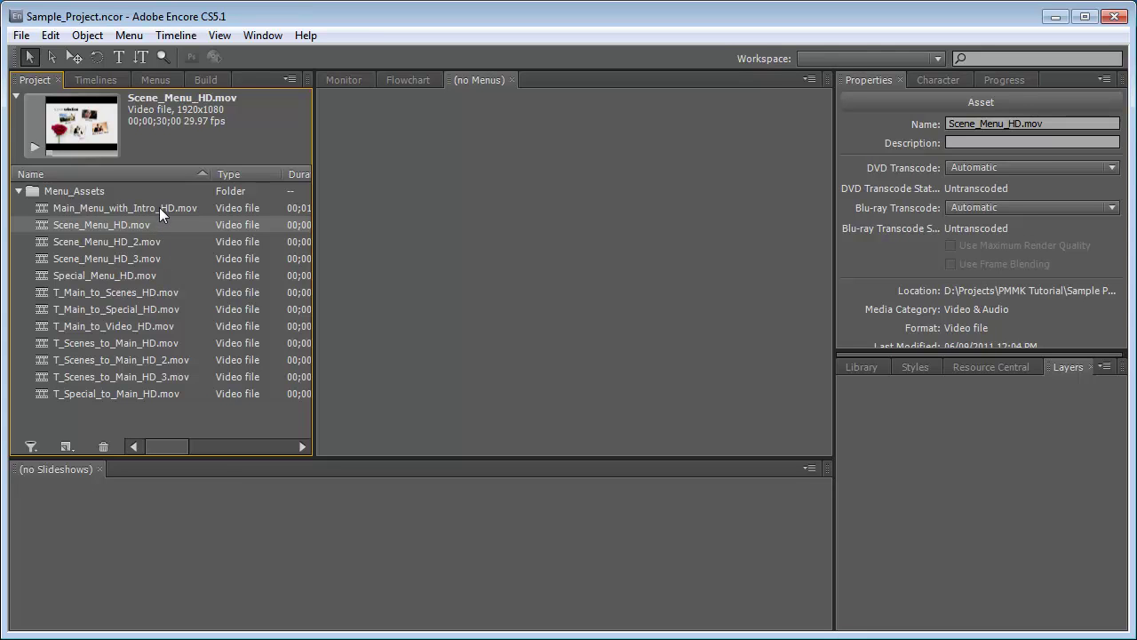
left_click(129, 245)
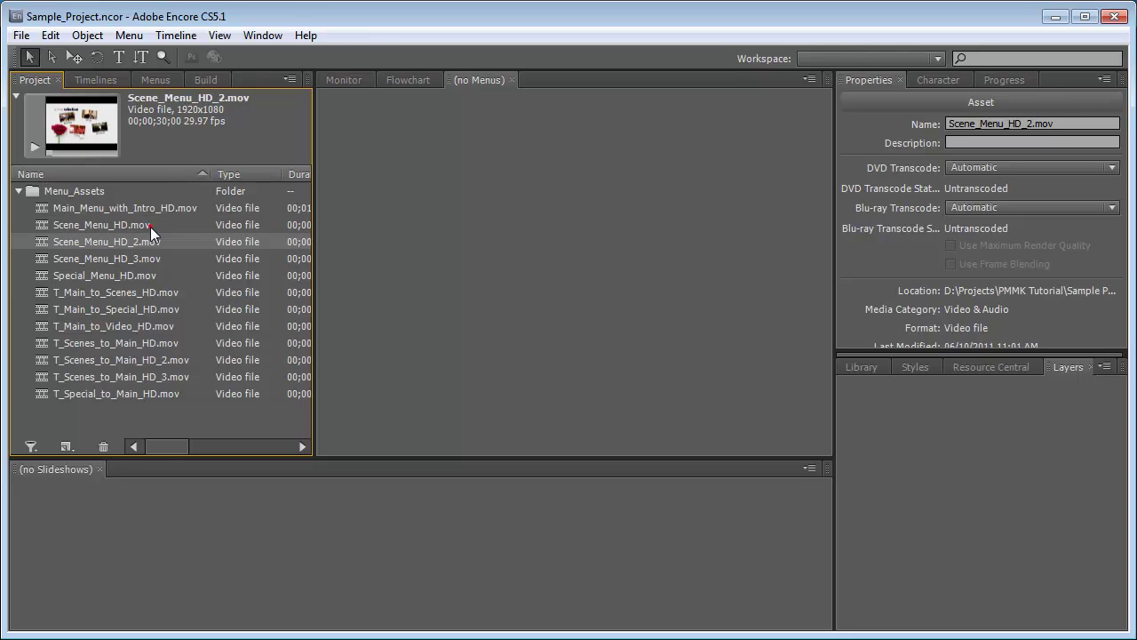
left_click(150, 227)
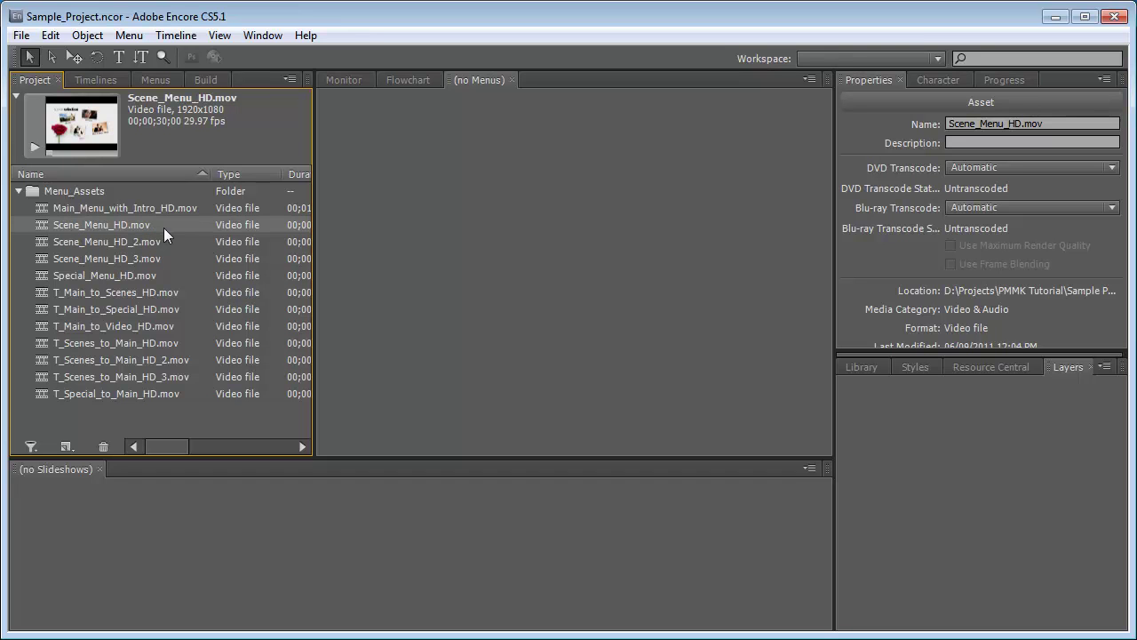
left_click(18, 191)
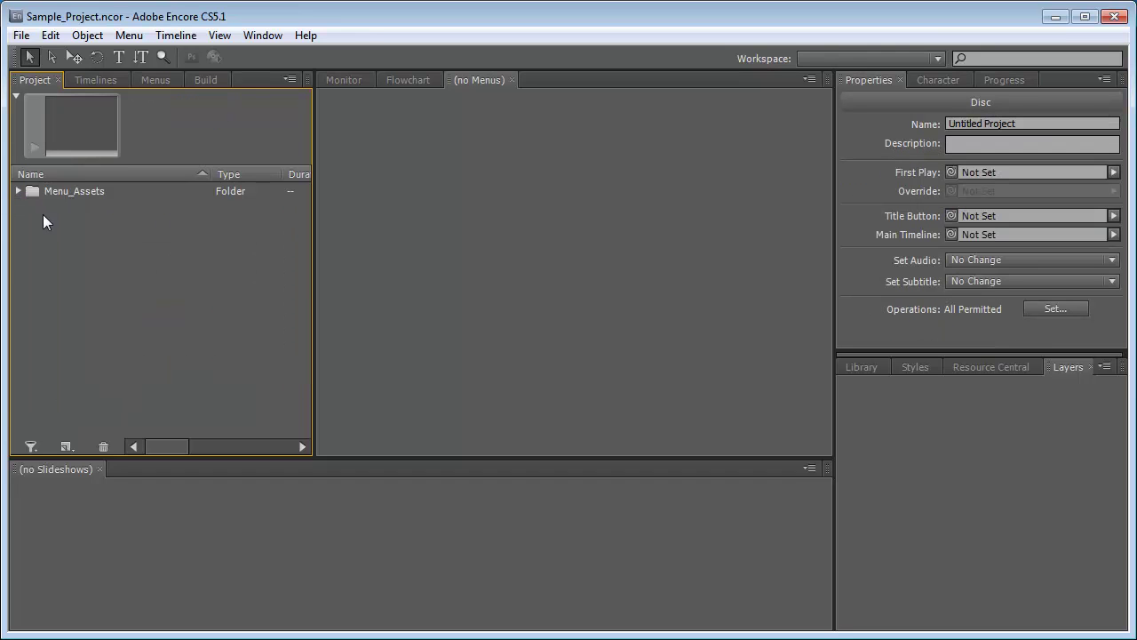
- Create a second project folder named Menus
right_click(31, 222)
mouse_move(76, 267)
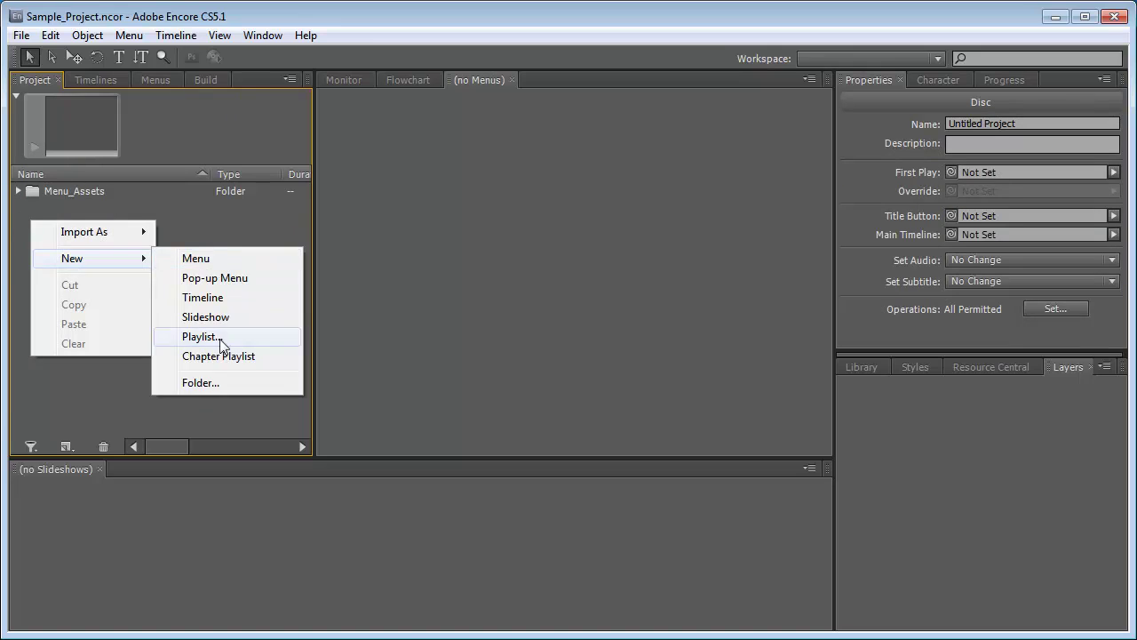
left_click(201, 383)
type("Menus")
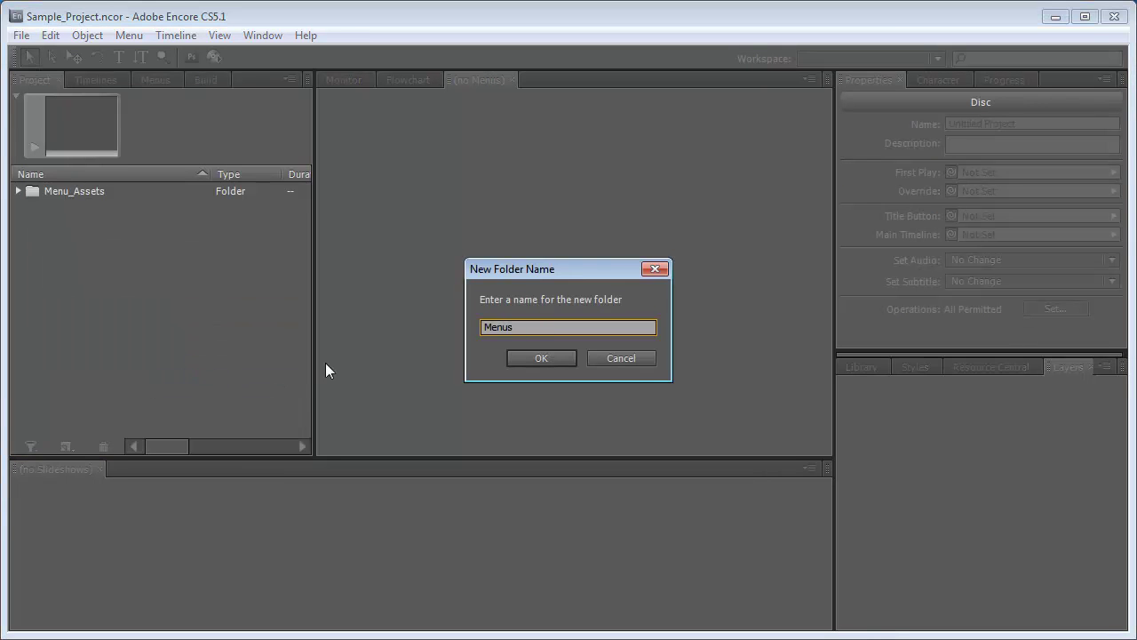
left_click(554, 359)
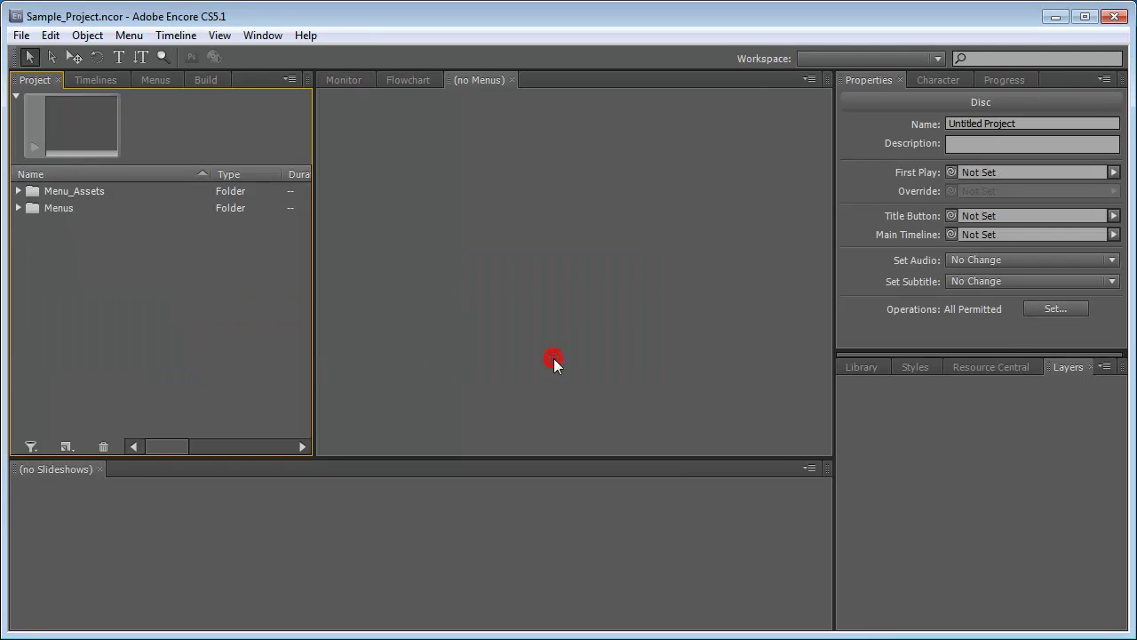
- Start a menu import into the Menus folder and browse to Encore Menu Templates inside 03-Authoring Templates
left_click(52, 208)
right_click(54, 207)
mouse_move(118, 254)
left_click(233, 267)
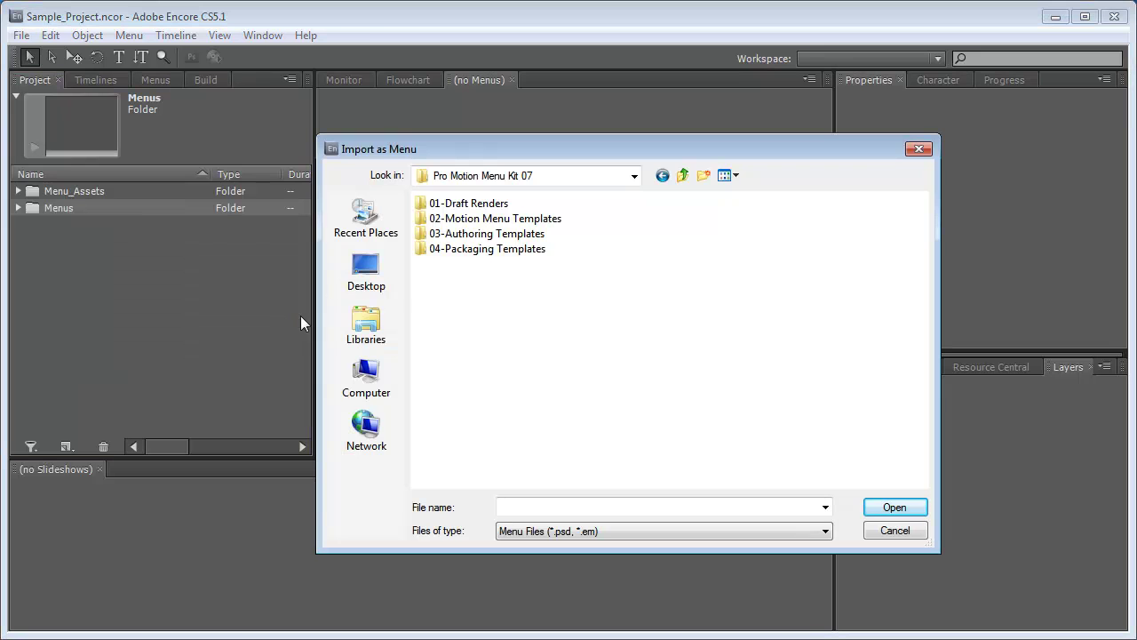
double_click(521, 236)
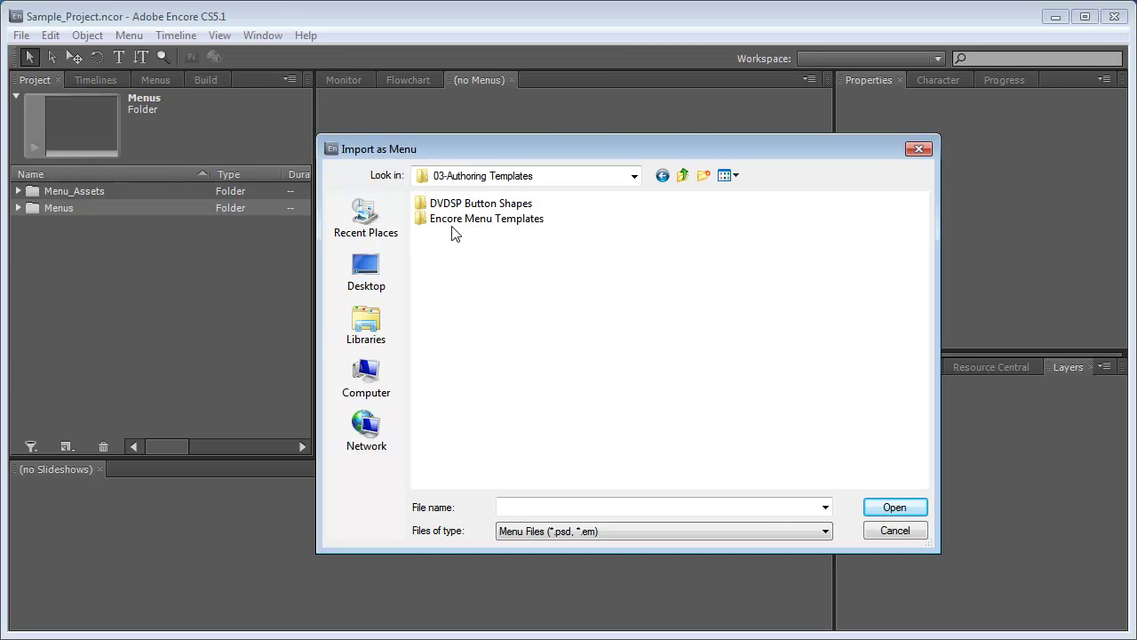
left_click(521, 225)
double_click(520, 224)
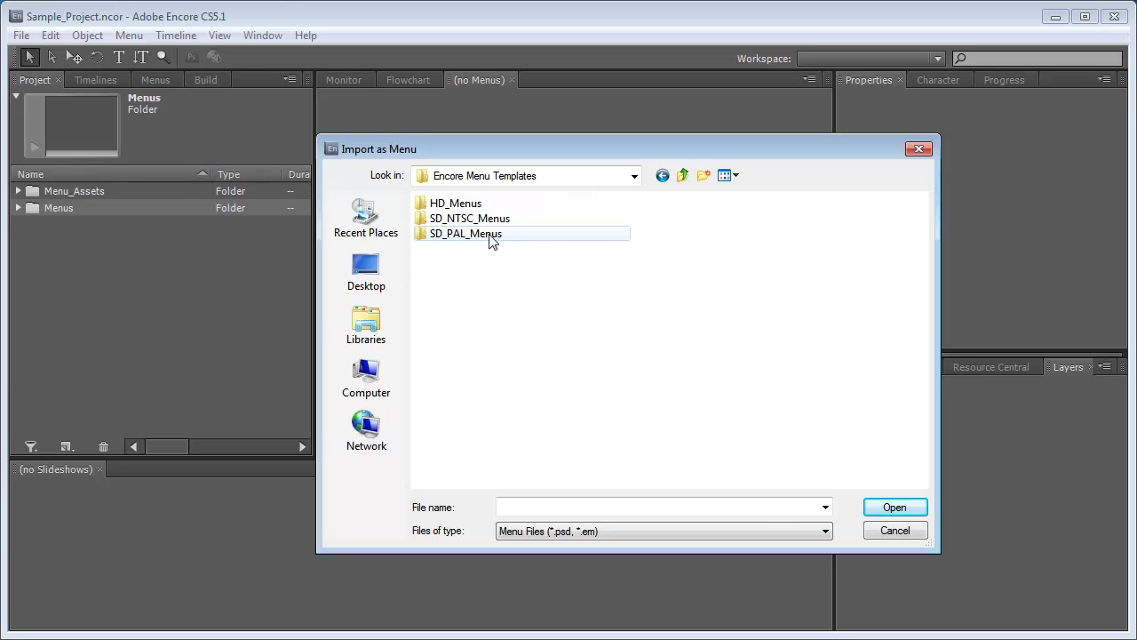
- Import 07_Main_Menu_HD.psd, 07_Pop-Up_HD.psd, 07_Scene_Menu_HD.psd and 07_Special_Menu_HD.psd from the HD_Menus folder as menus
left_click(491, 238)
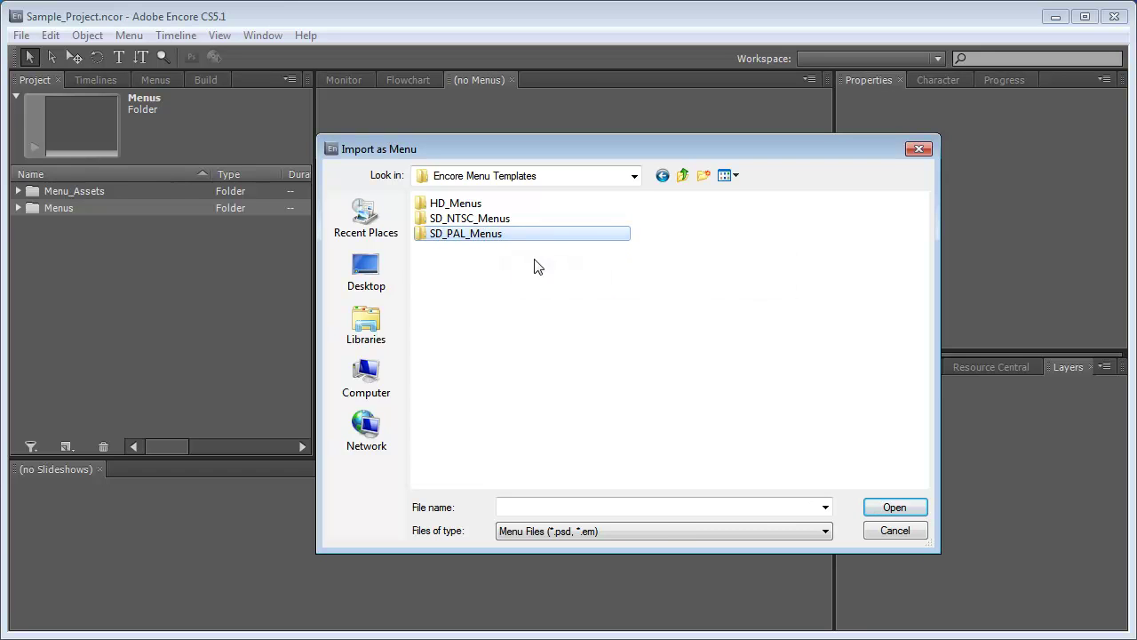
left_click(511, 219)
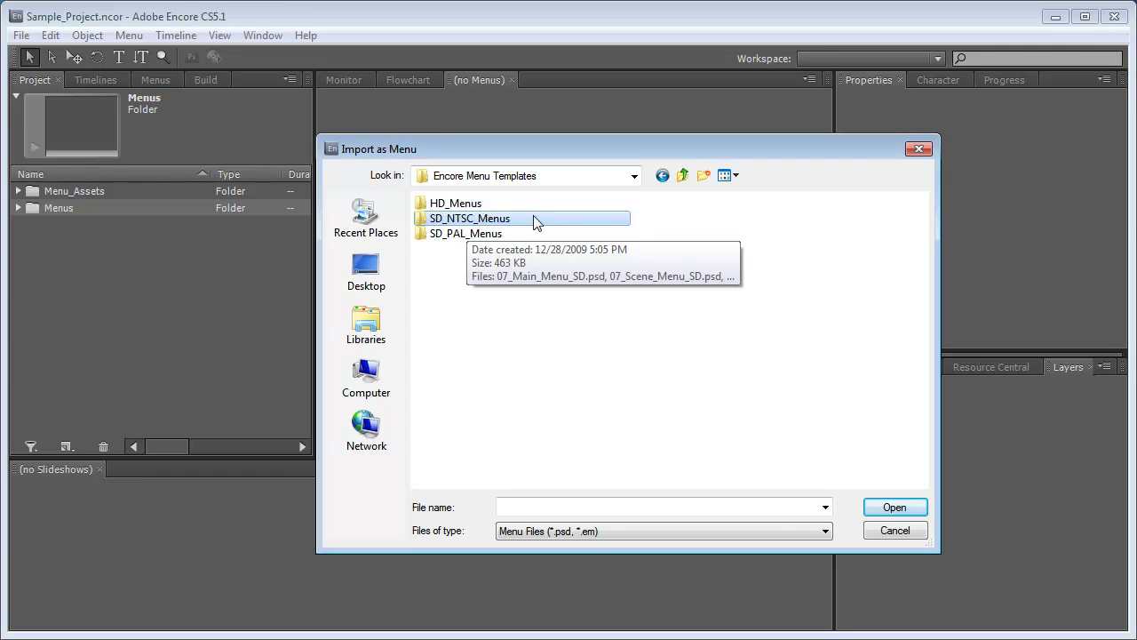
left_click(495, 206)
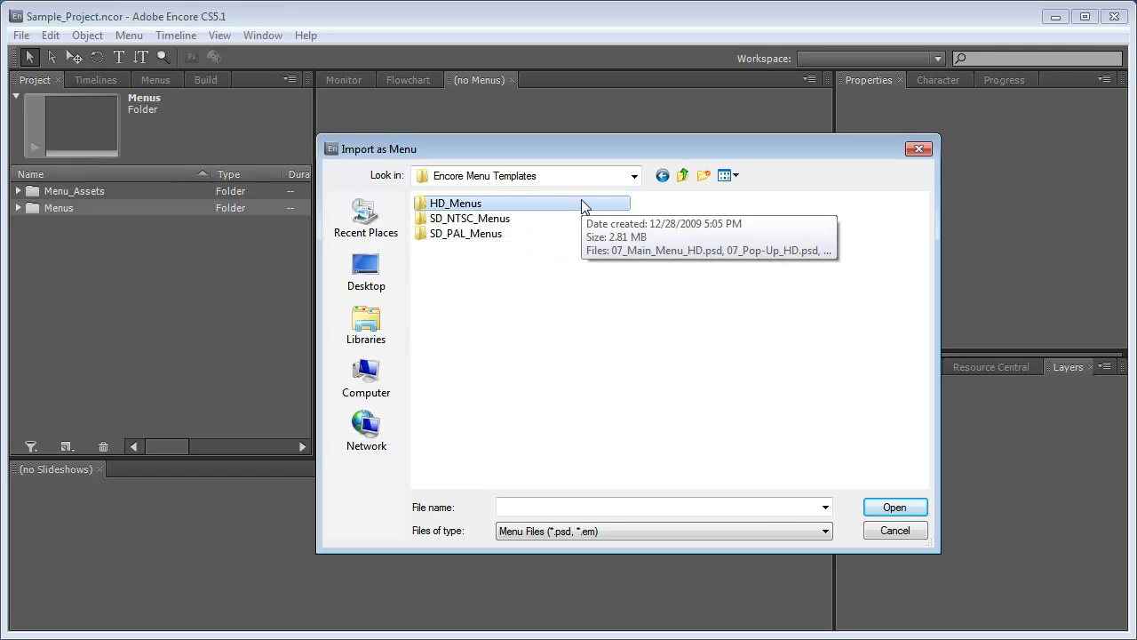
double_click(472, 207)
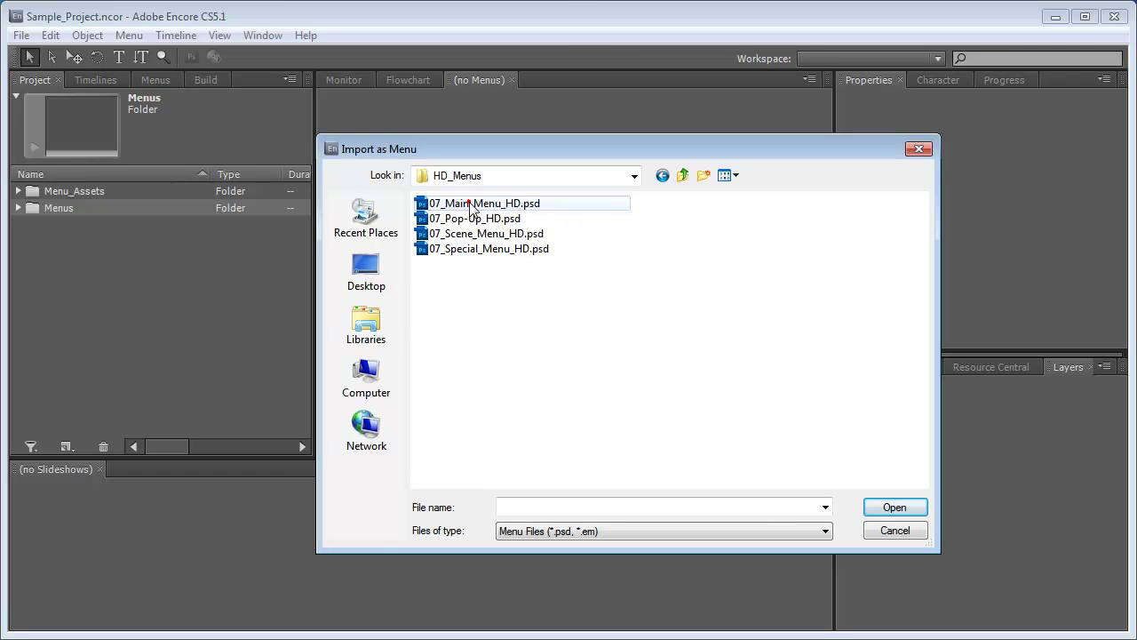
left_click(547, 205)
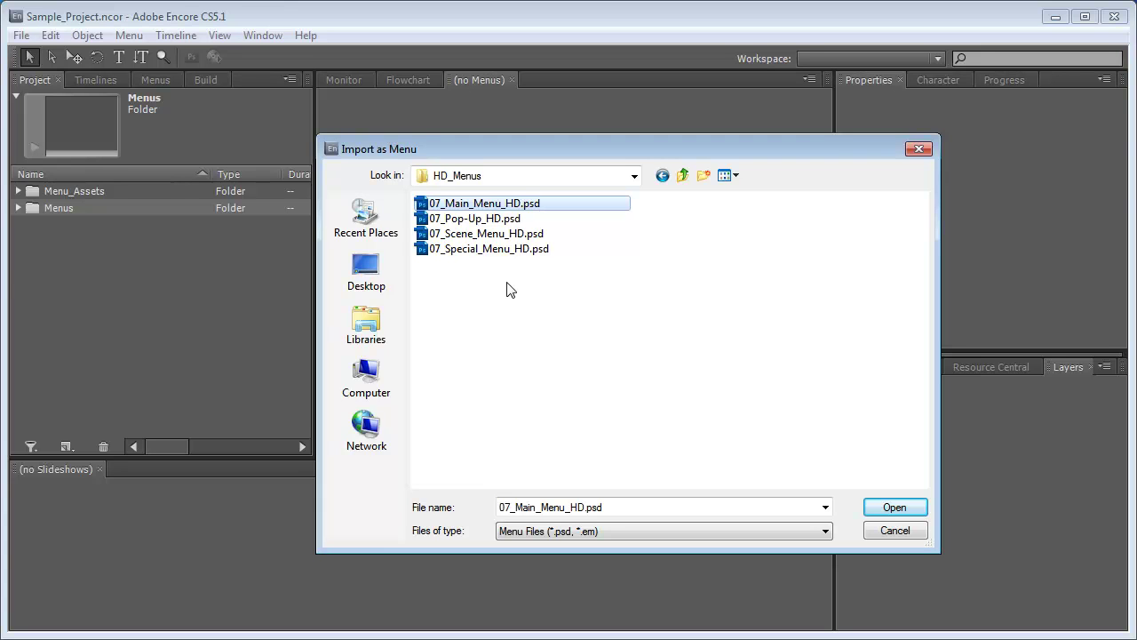
left_click(488, 251, "shift")
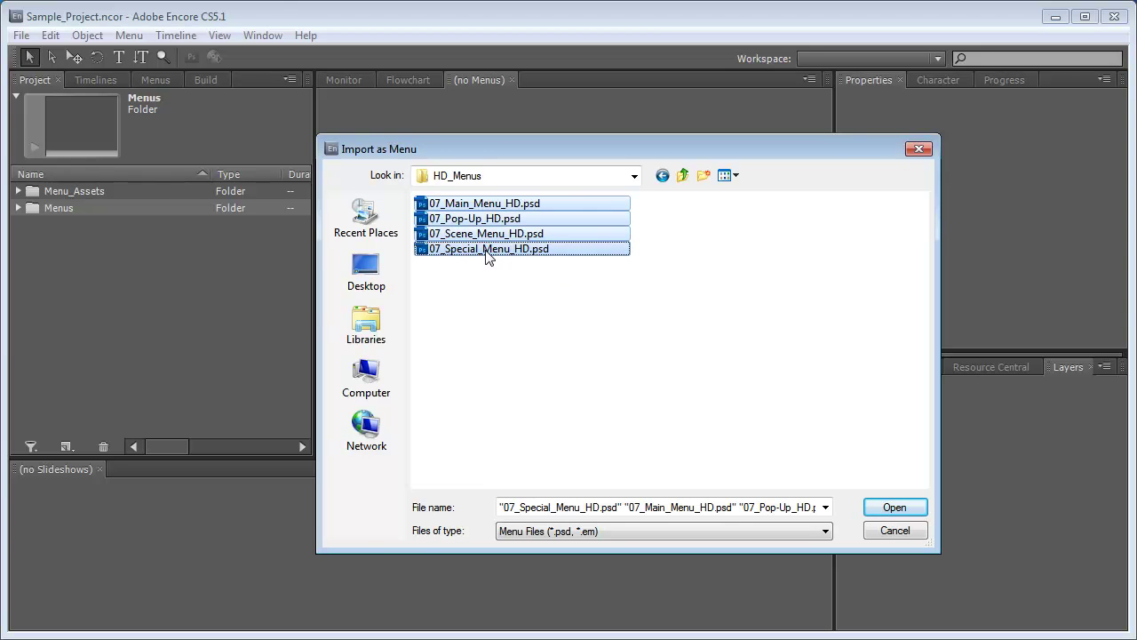
left_click(898, 507)
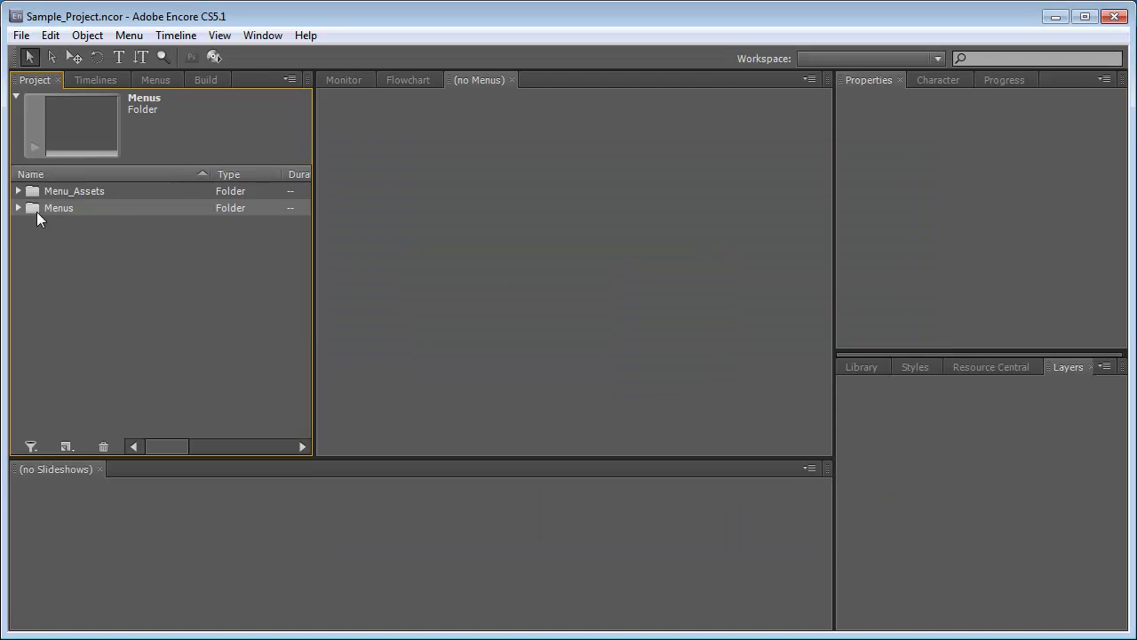
- Expand the Menus folder and check the First Play option of 07_Main_Menu_HD without changing it
left_click(17, 207)
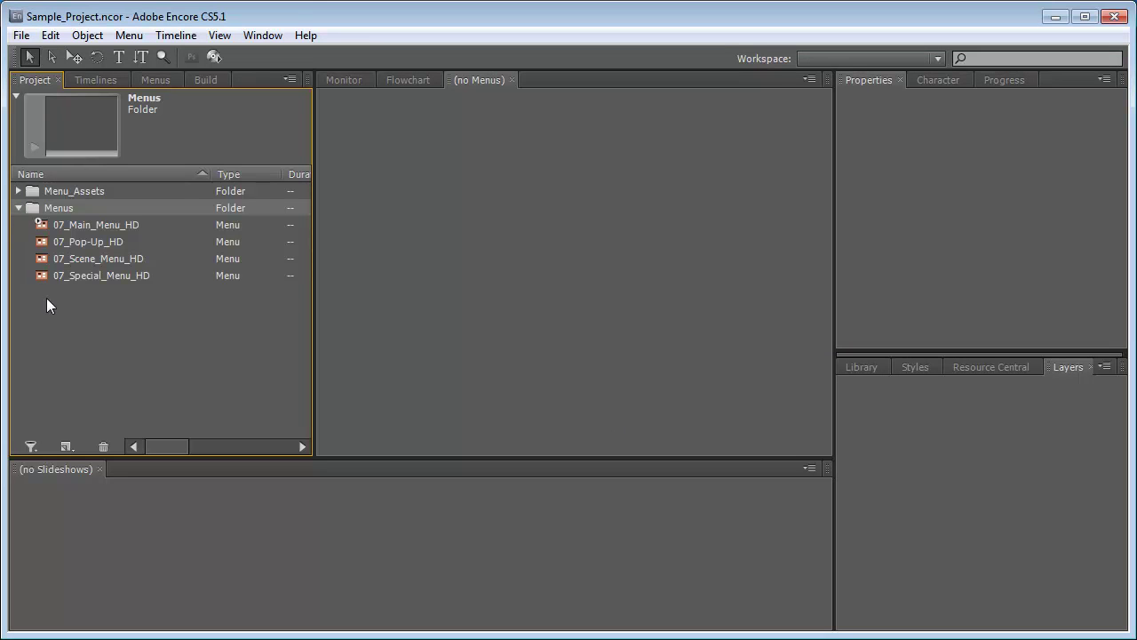
left_click(110, 227)
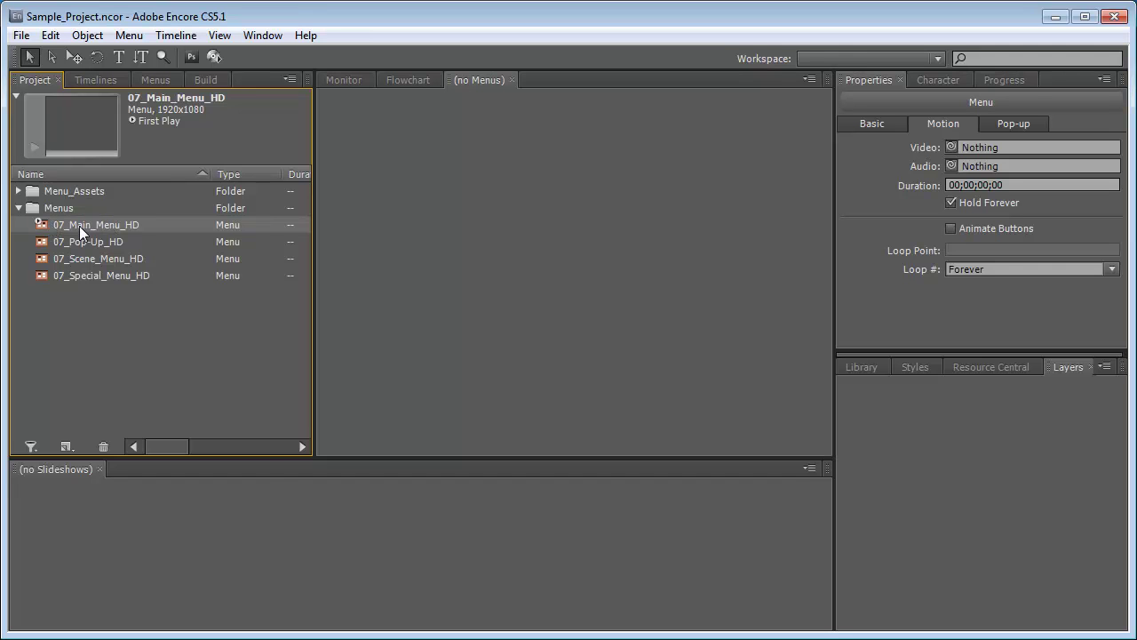
right_click(79, 225)
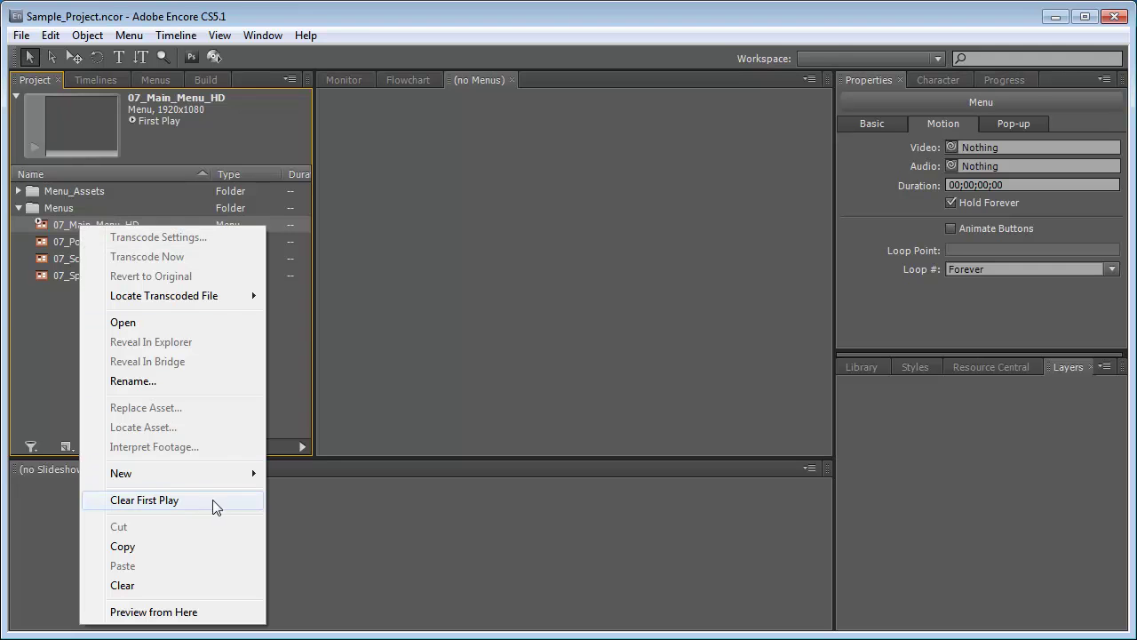
left_click(298, 324)
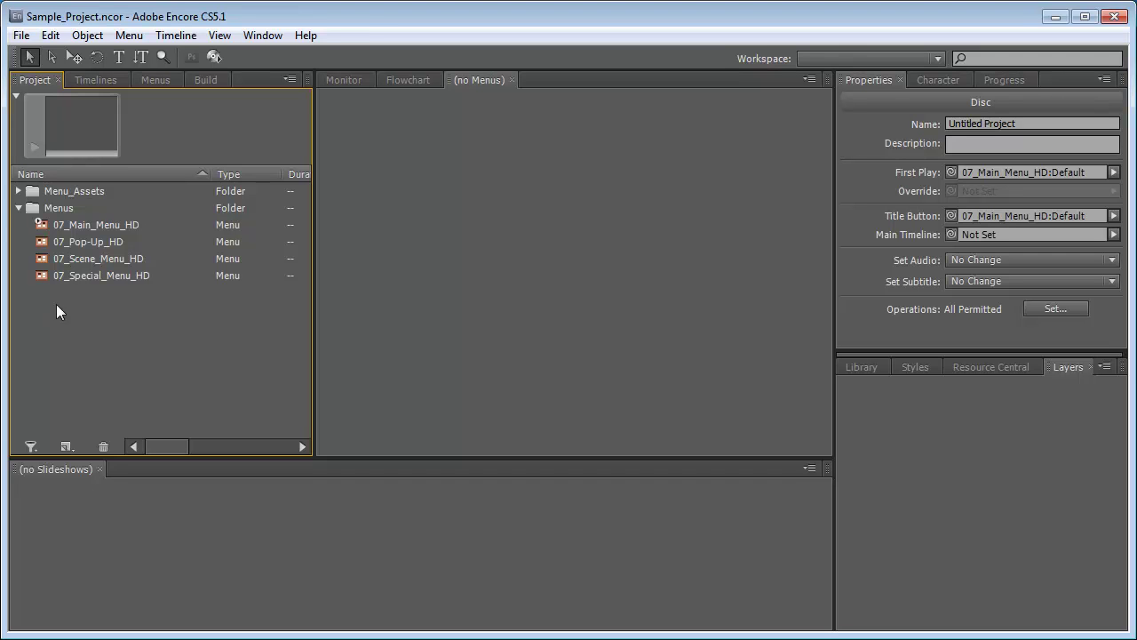
- Set the 07_Pop-Up_HD menu as a Blu-ray pop-up menu
left_click(80, 243)
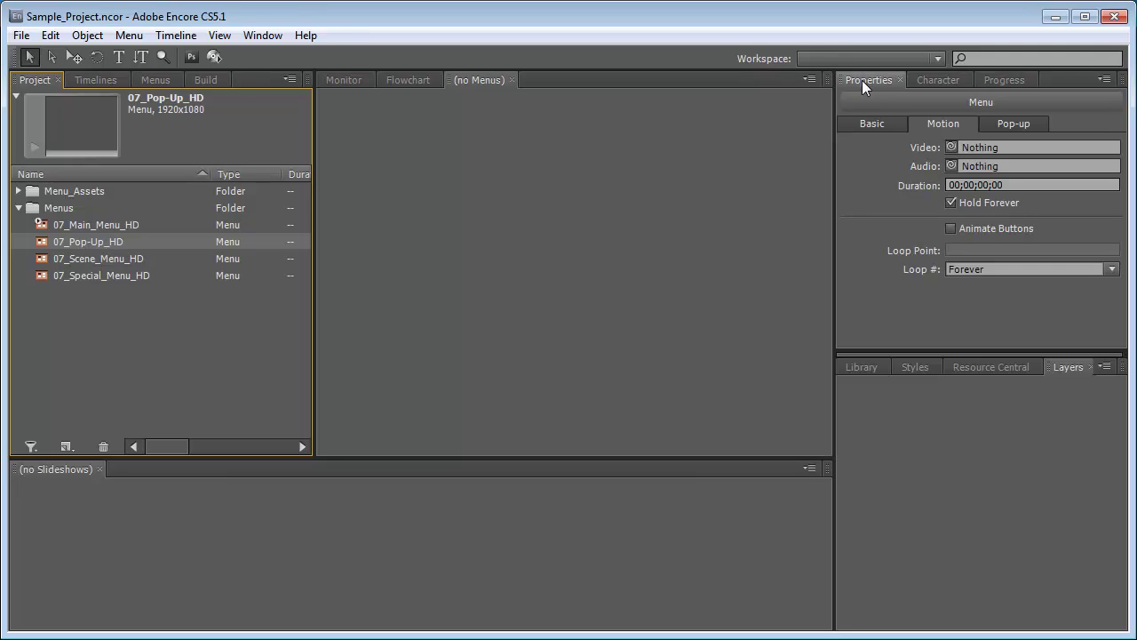
left_click(1013, 125)
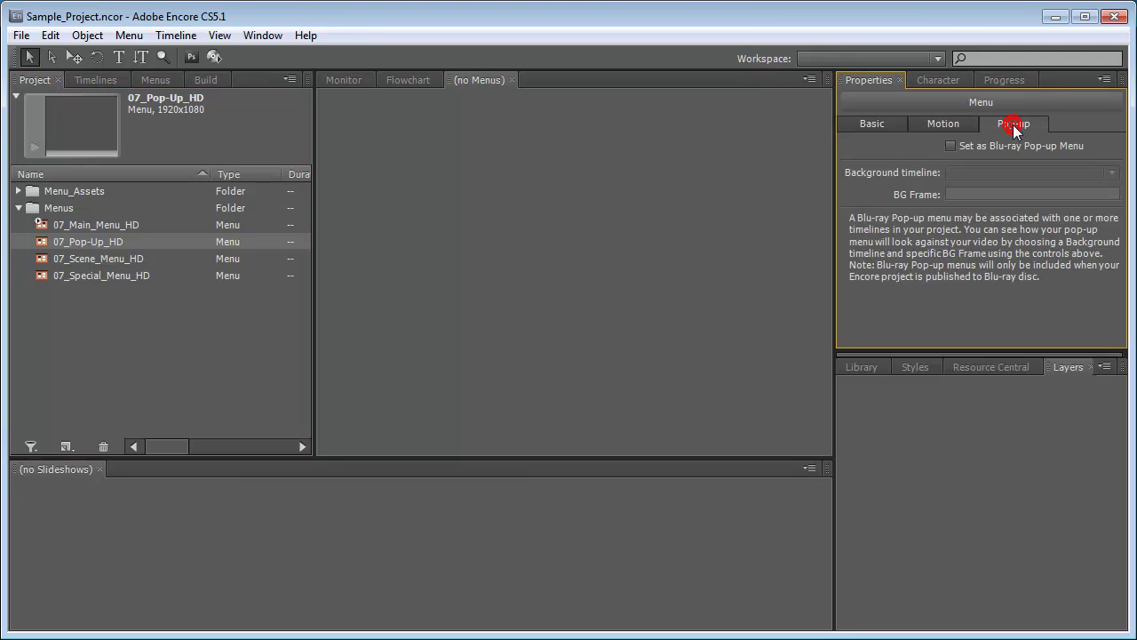
left_click(951, 146)
left_click(115, 329)
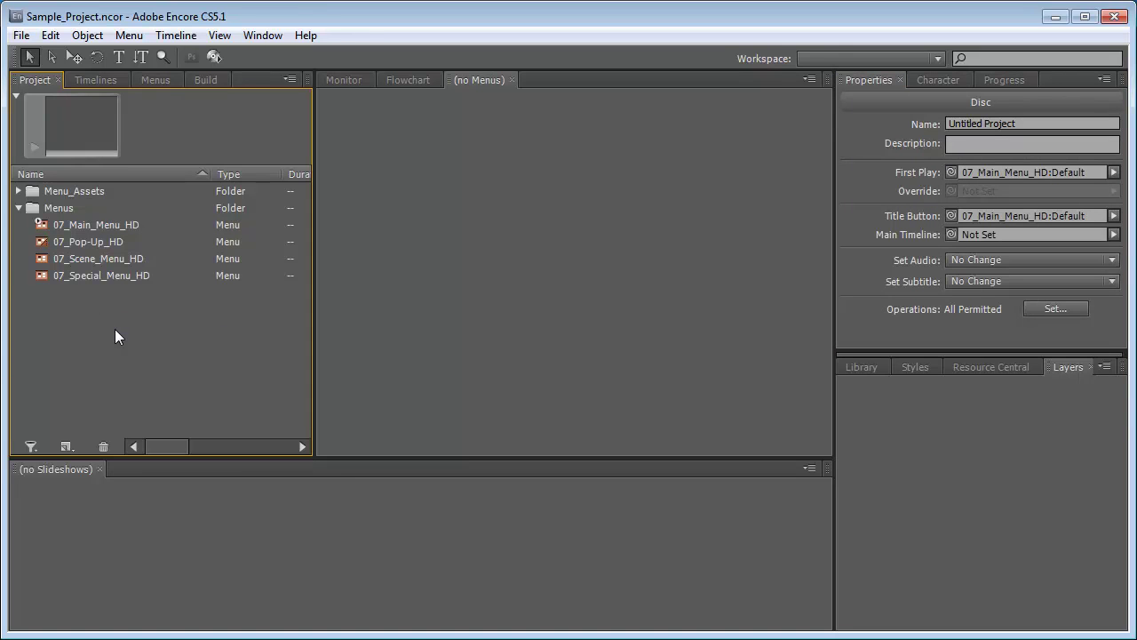
- Import 07_Scene_Menu_HD.psd again into the Menus folder as a second scene menu, and close its menu view
left_click(118, 258)
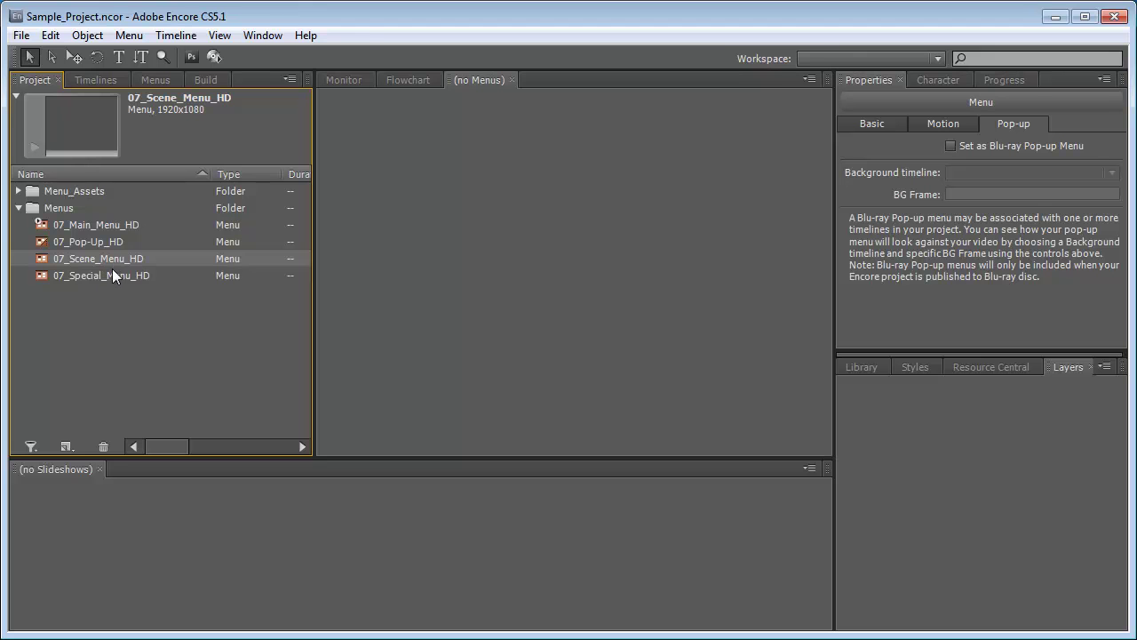
left_click(54, 209)
right_click(36, 207)
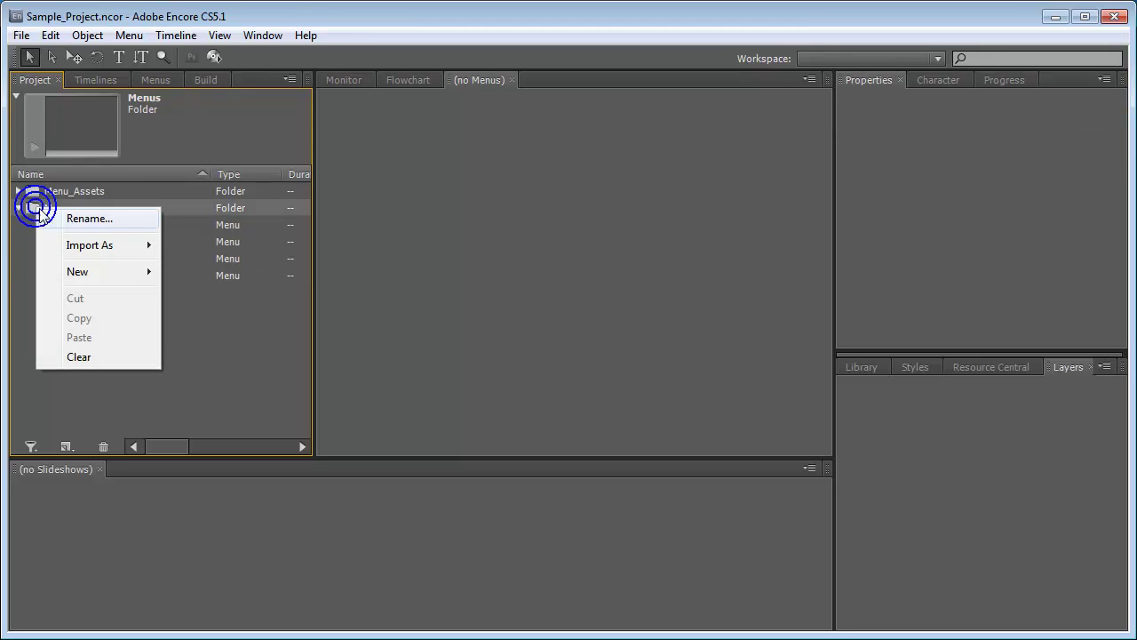
mouse_move(88, 254)
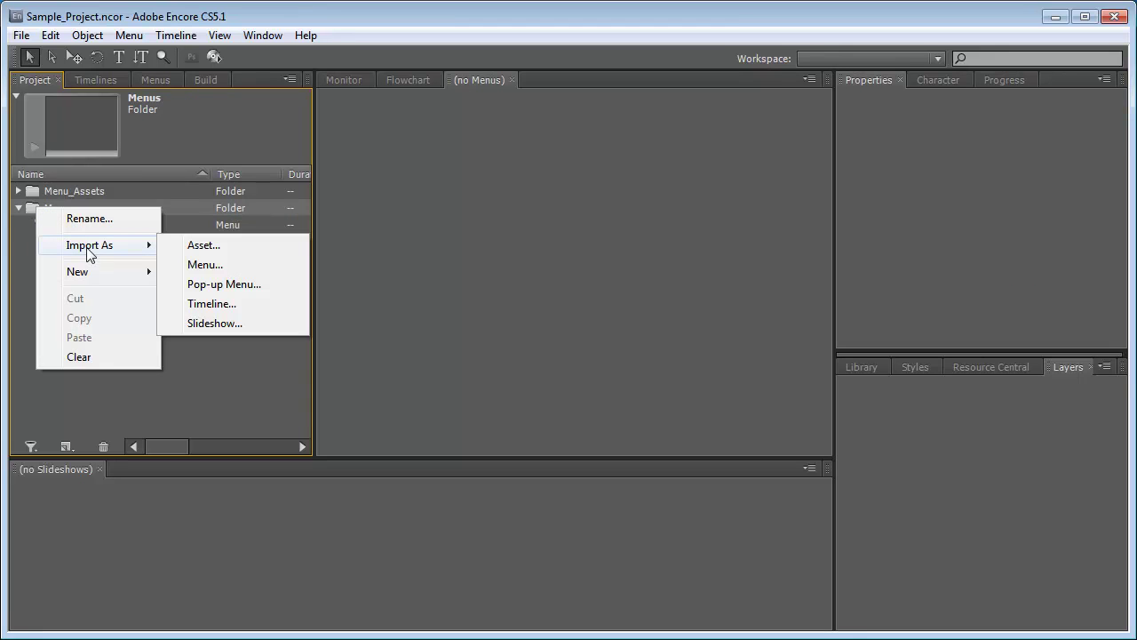
left_click(218, 264)
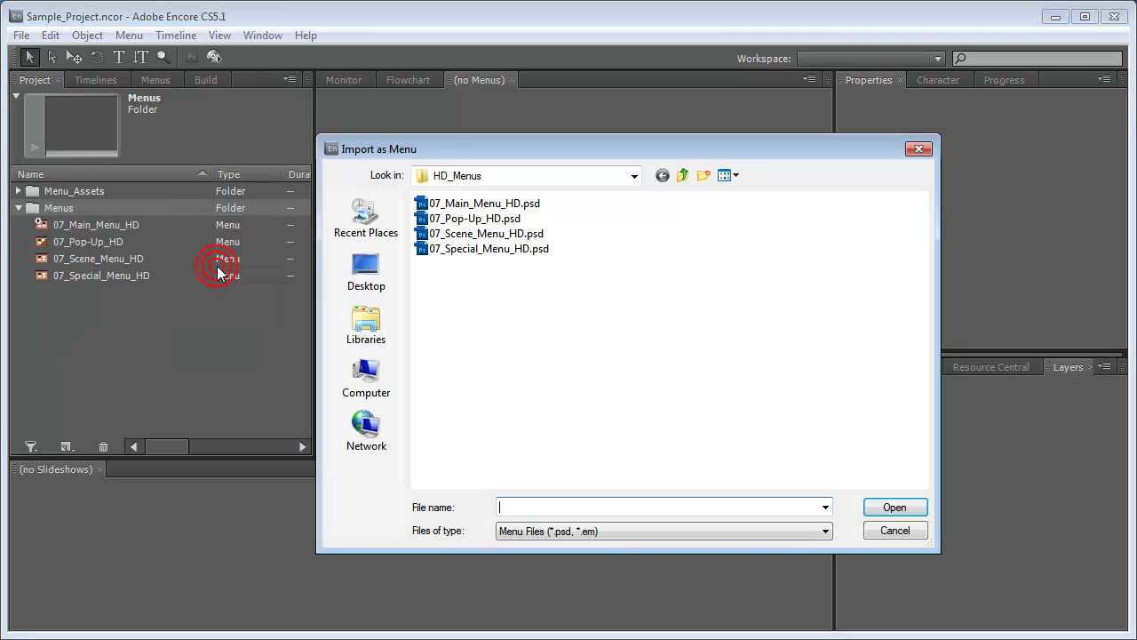
left_click(488, 233)
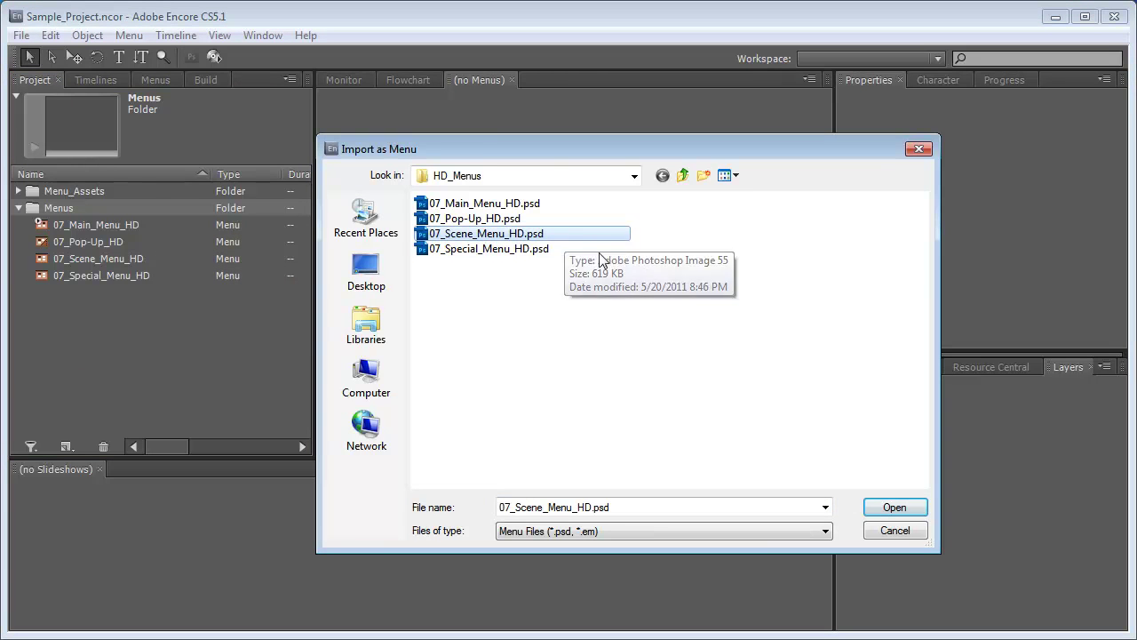
left_click(893, 508)
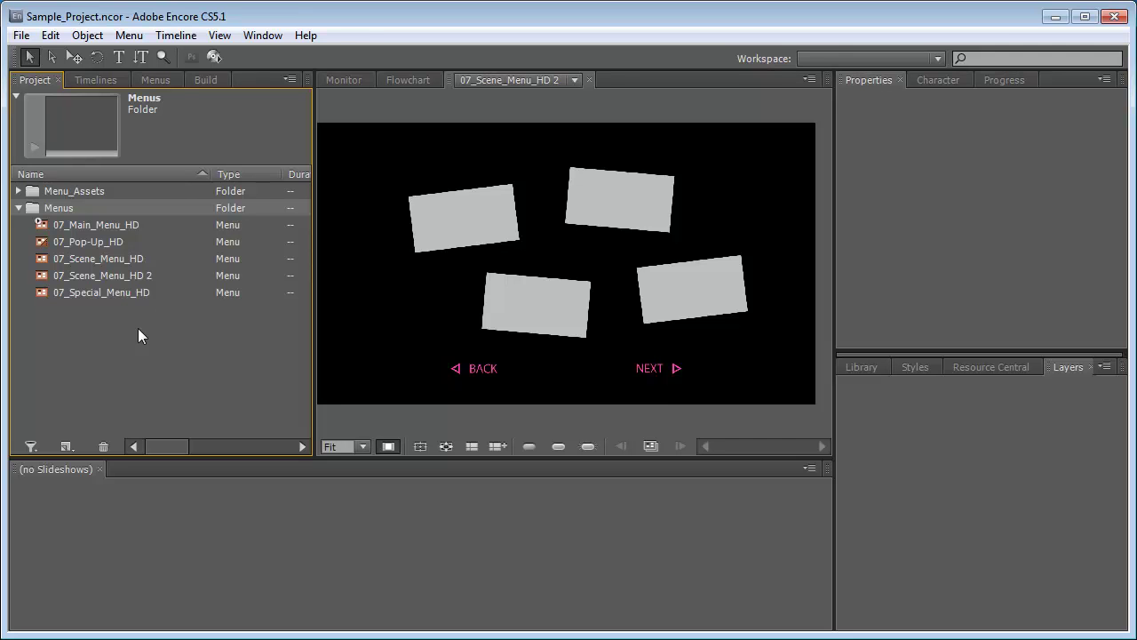
left_click(575, 80)
left_click(543, 101)
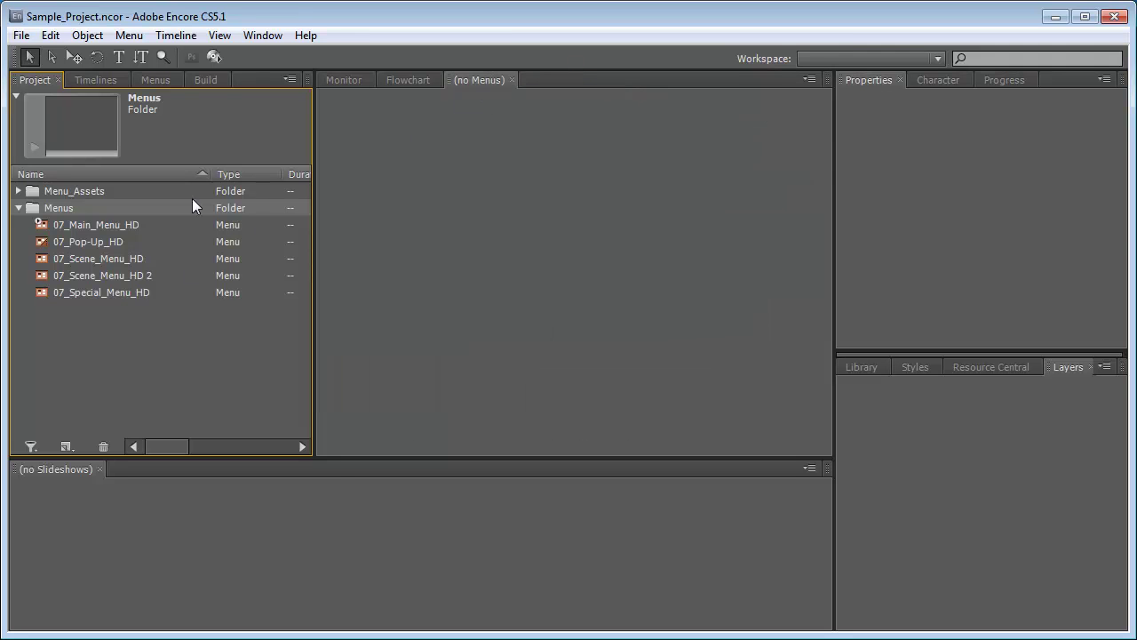
- Create a top-level project folder named Videos
left_click(62, 322)
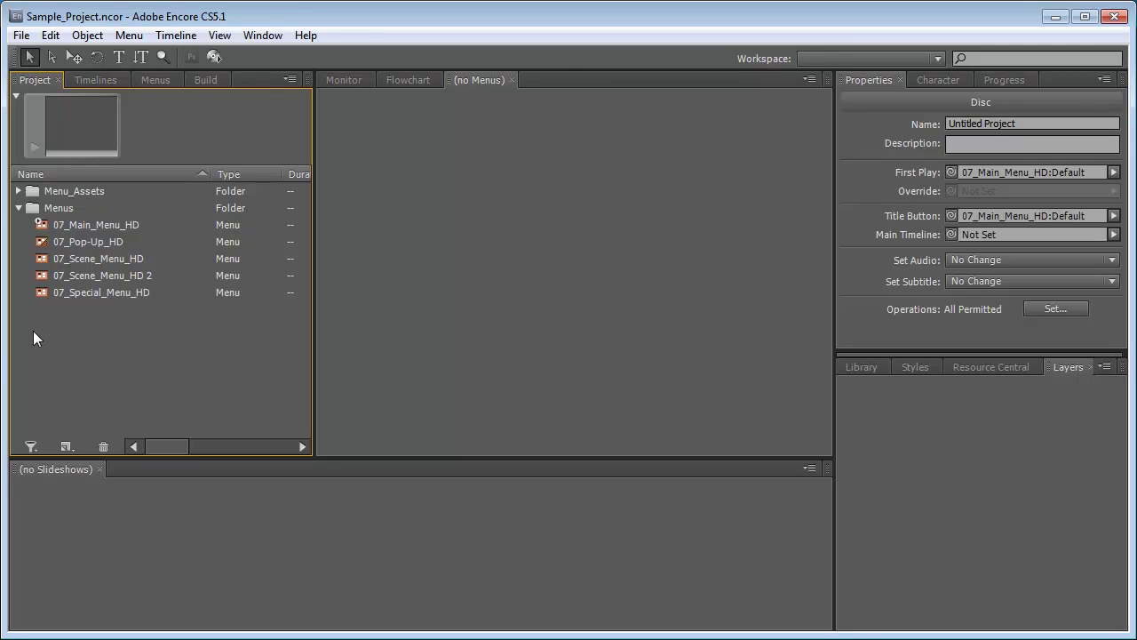
right_click(35, 318)
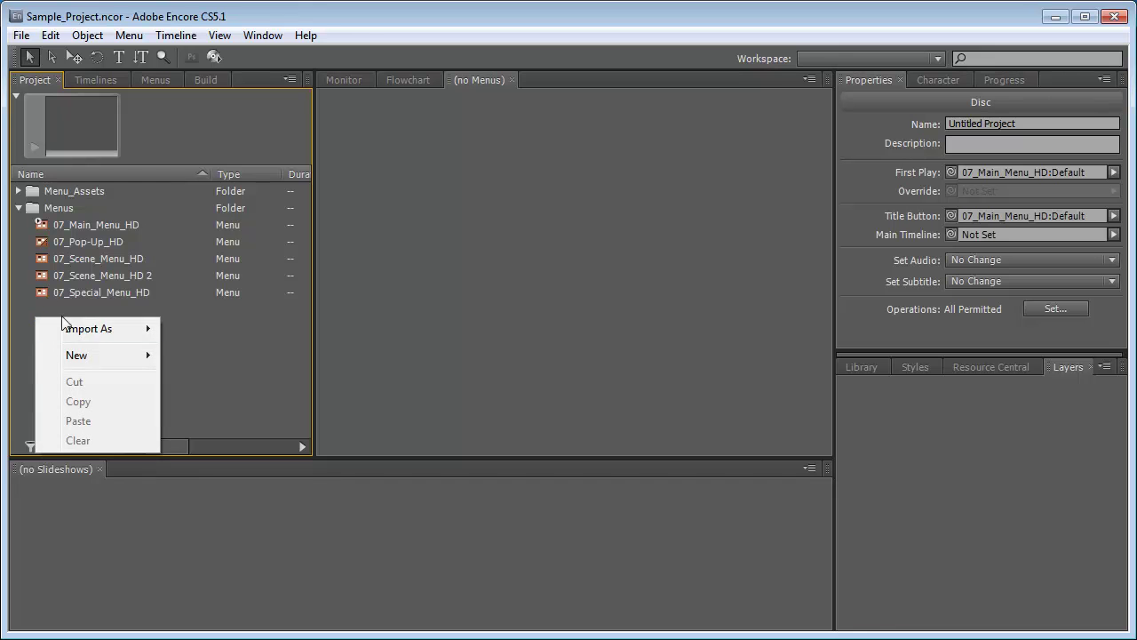
mouse_move(88, 357)
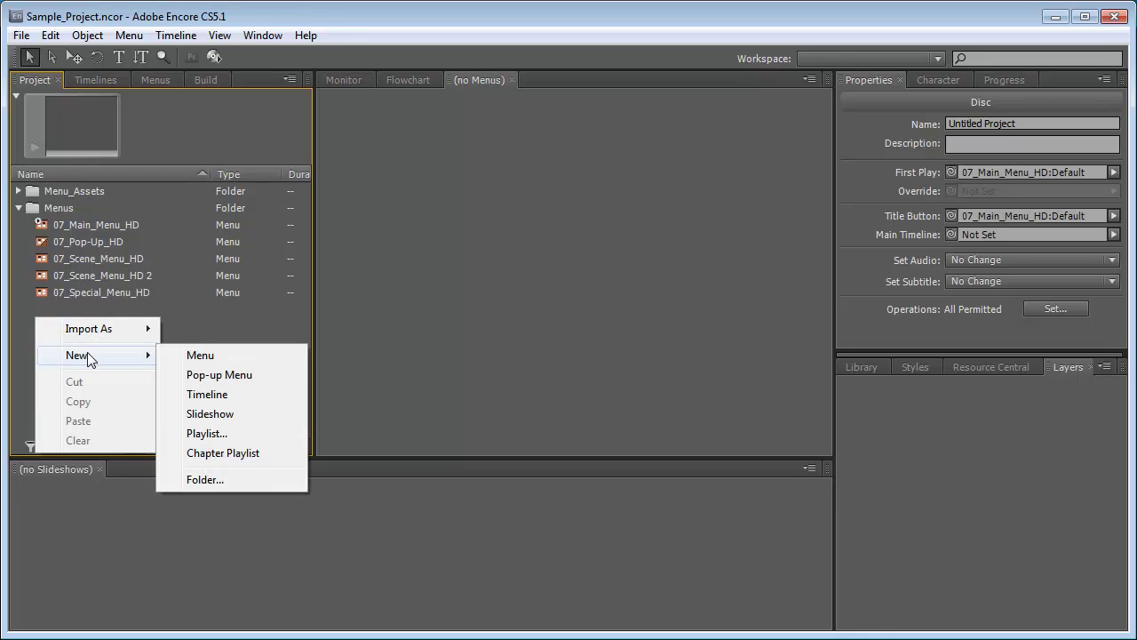
left_click(205, 479)
type("Videos")
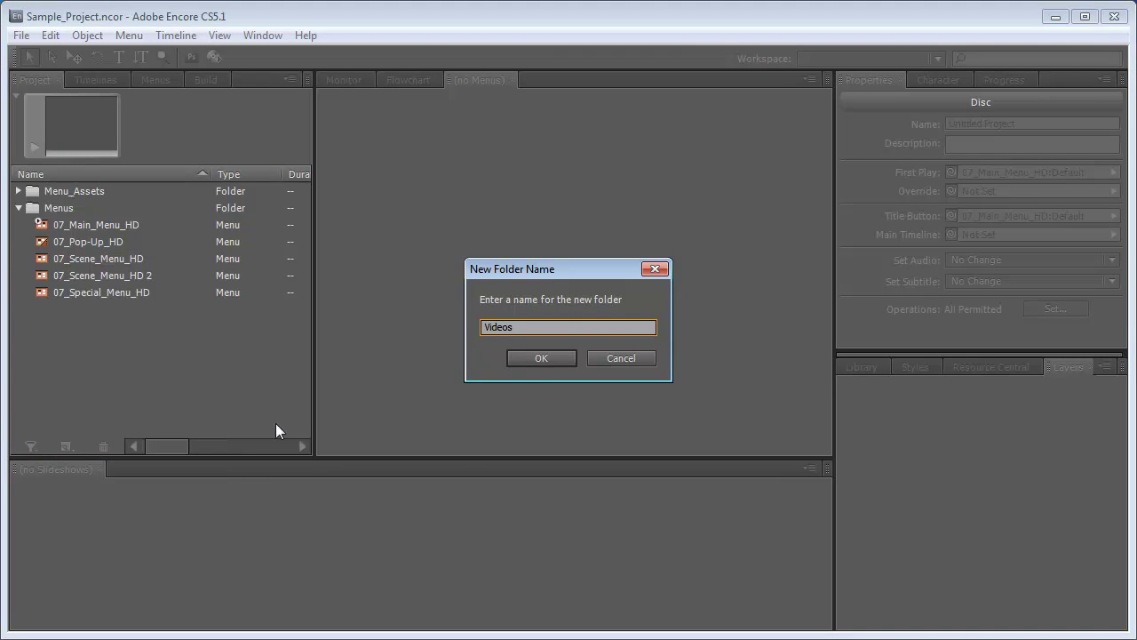
left_click(555, 357)
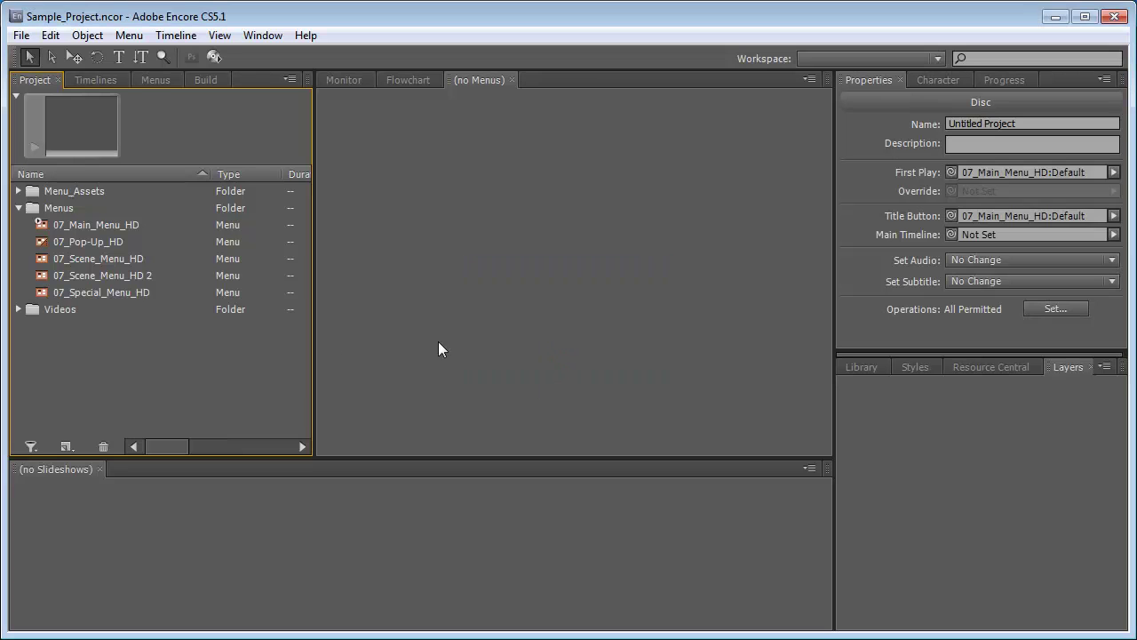
- Start an asset import into the Videos project folder and browse to the Videos folder inside Sample Project
left_click(32, 311)
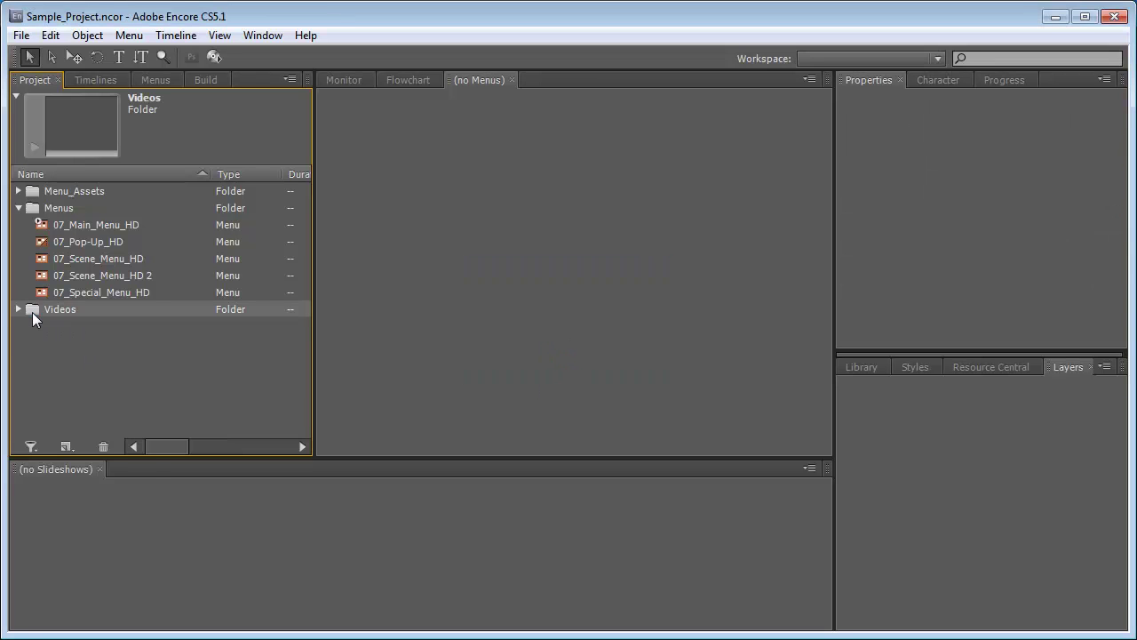
right_click(32, 311)
mouse_move(81, 357)
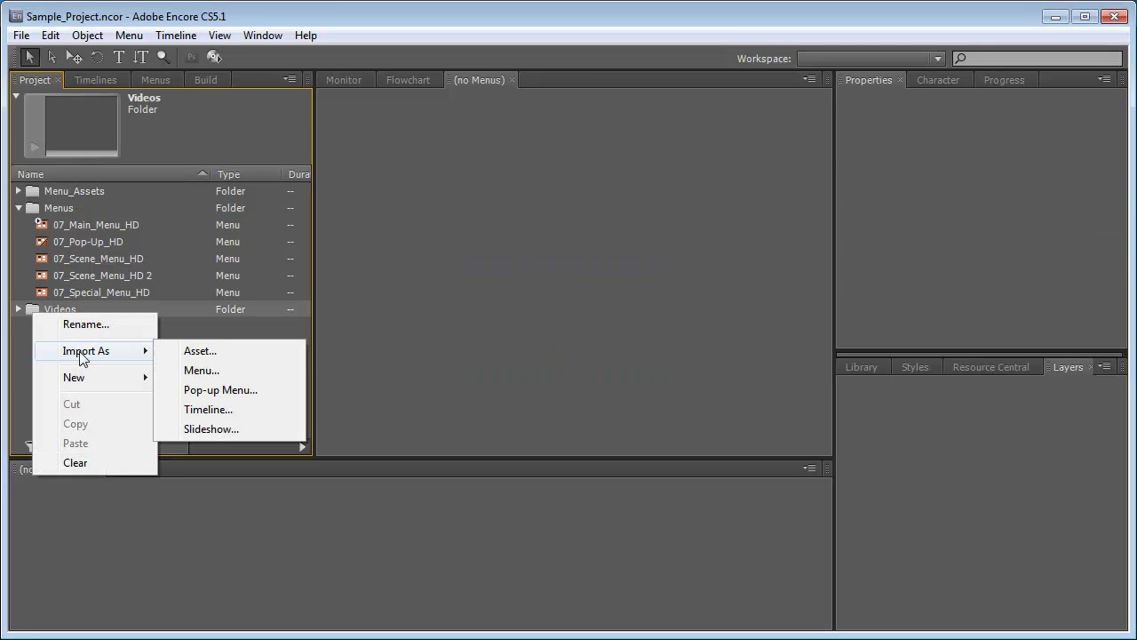
left_click(222, 352)
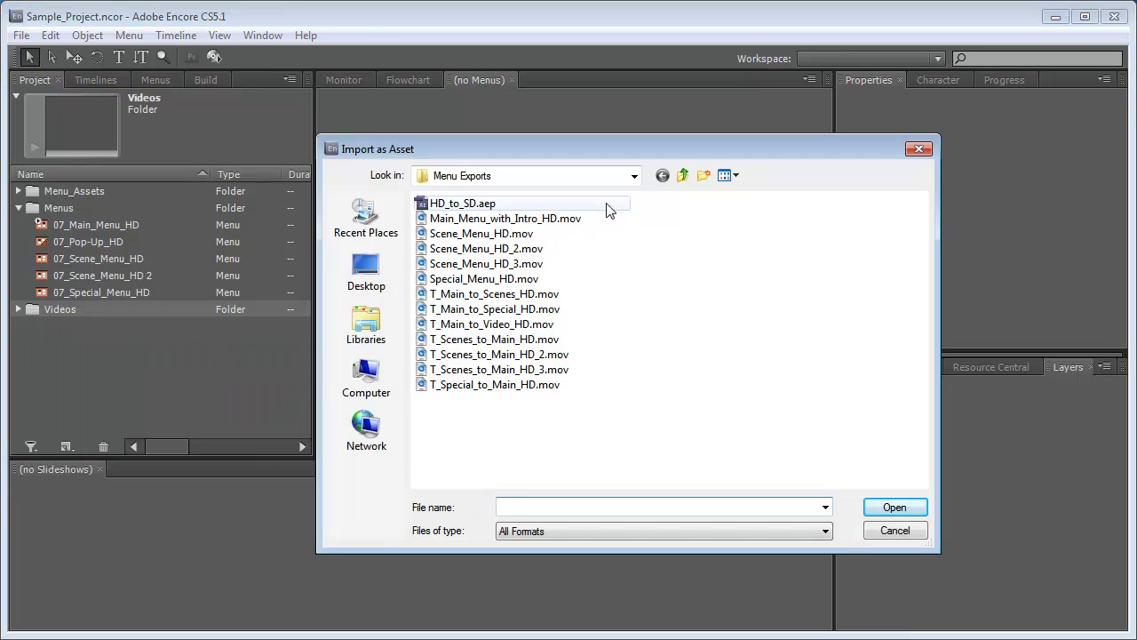
left_click(682, 176)
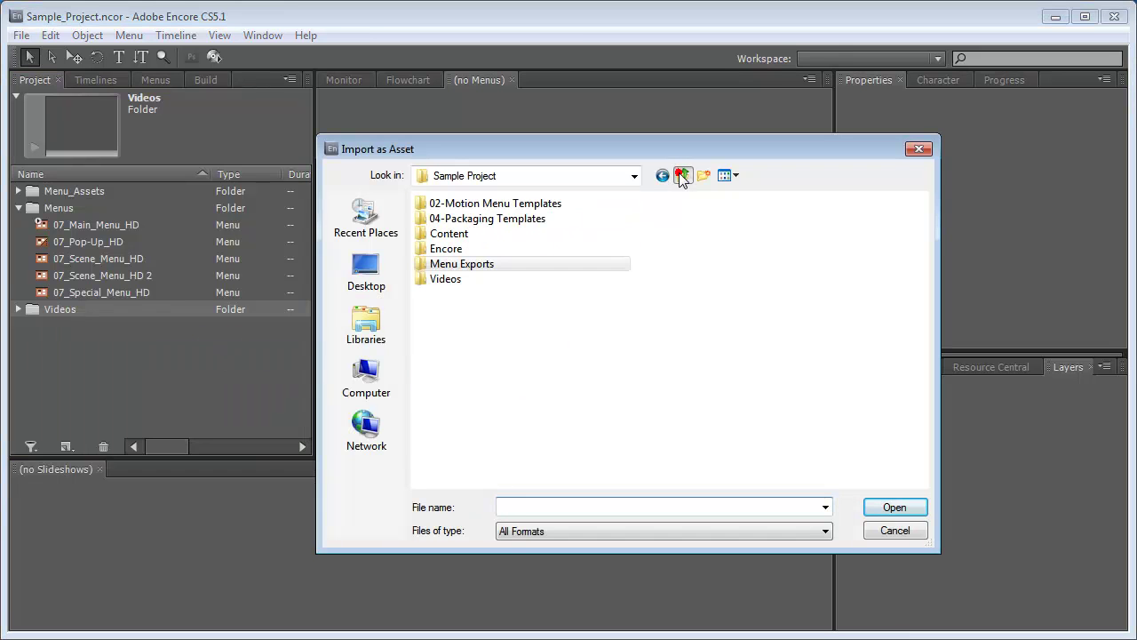
double_click(444, 278)
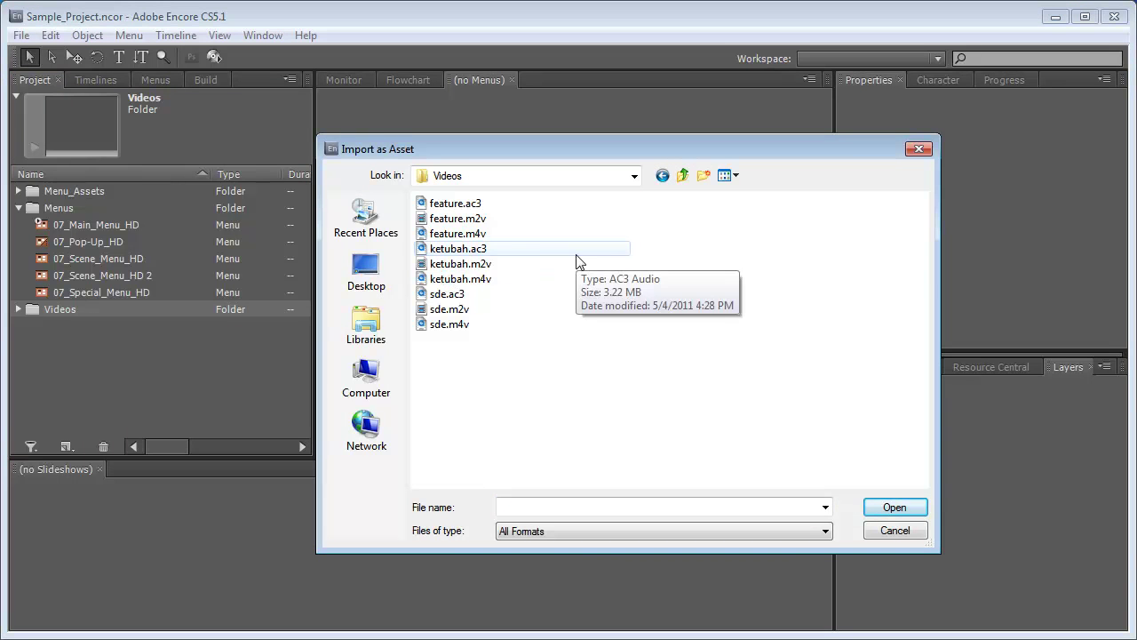
- Import the .ac3 and .m4v files of feature, ketubah and sde as assets, and expand the Videos project folder
left_click(524, 204)
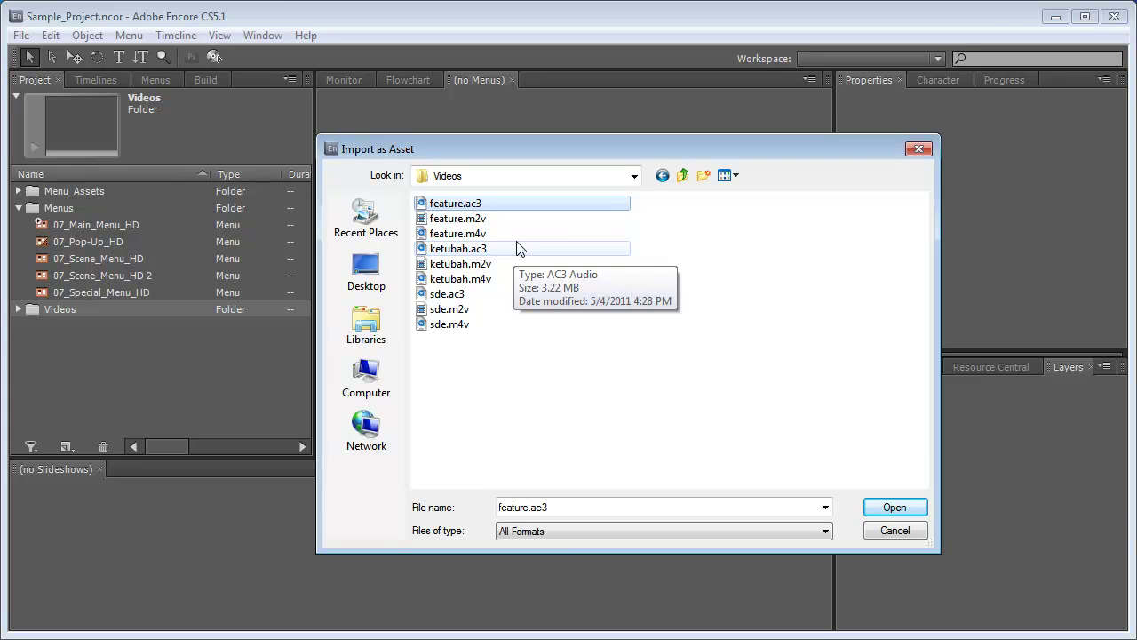
left_click(502, 204)
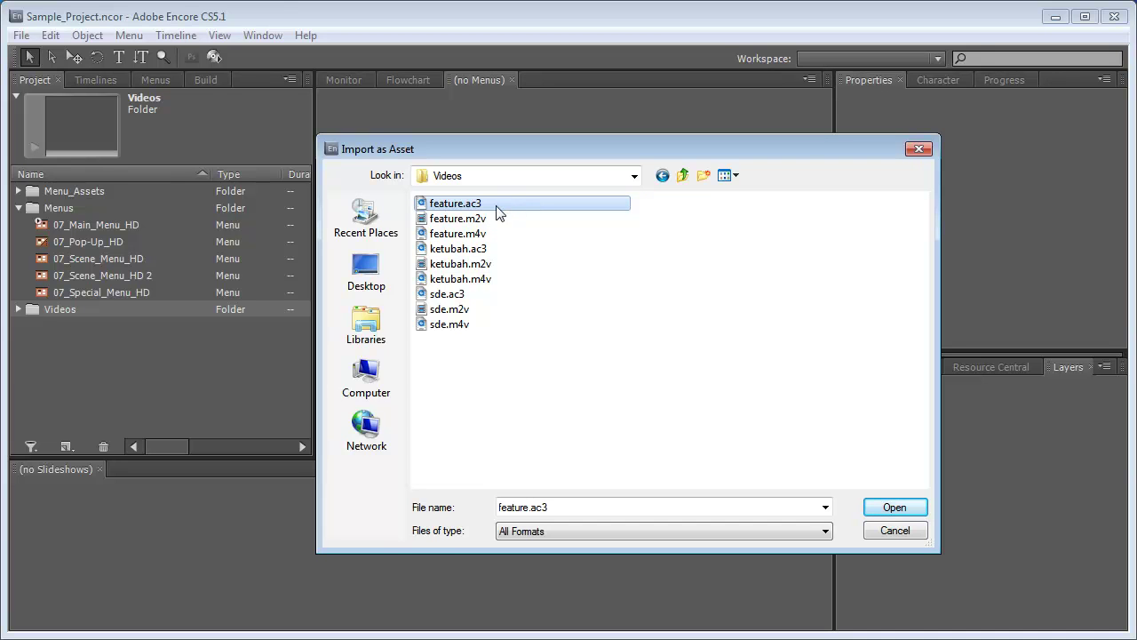
left_click(508, 220)
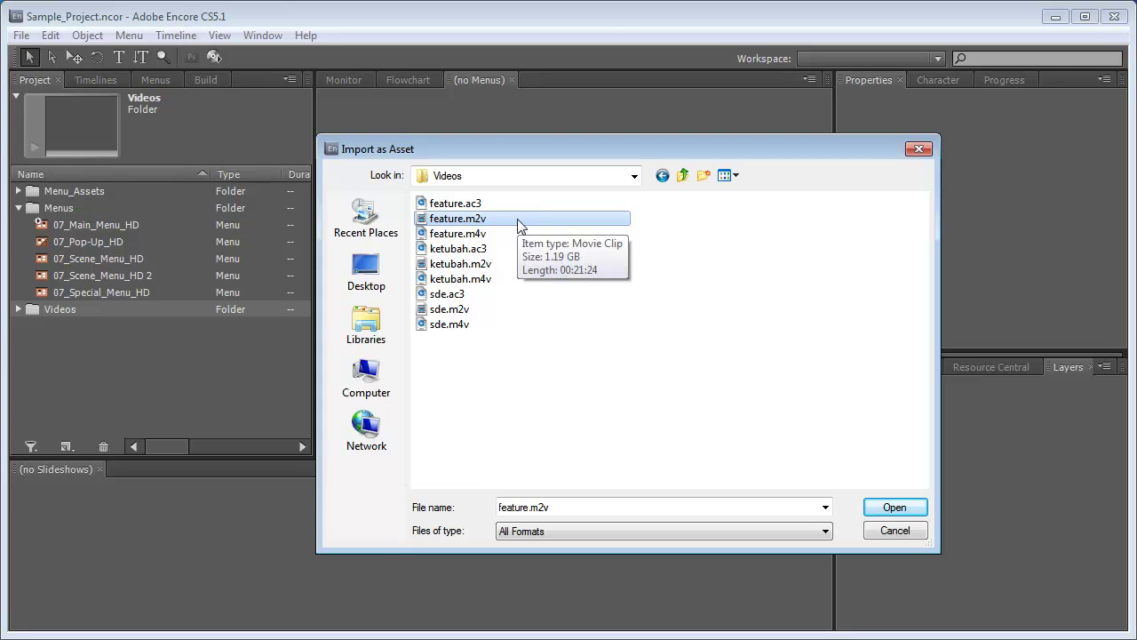
left_click(511, 236)
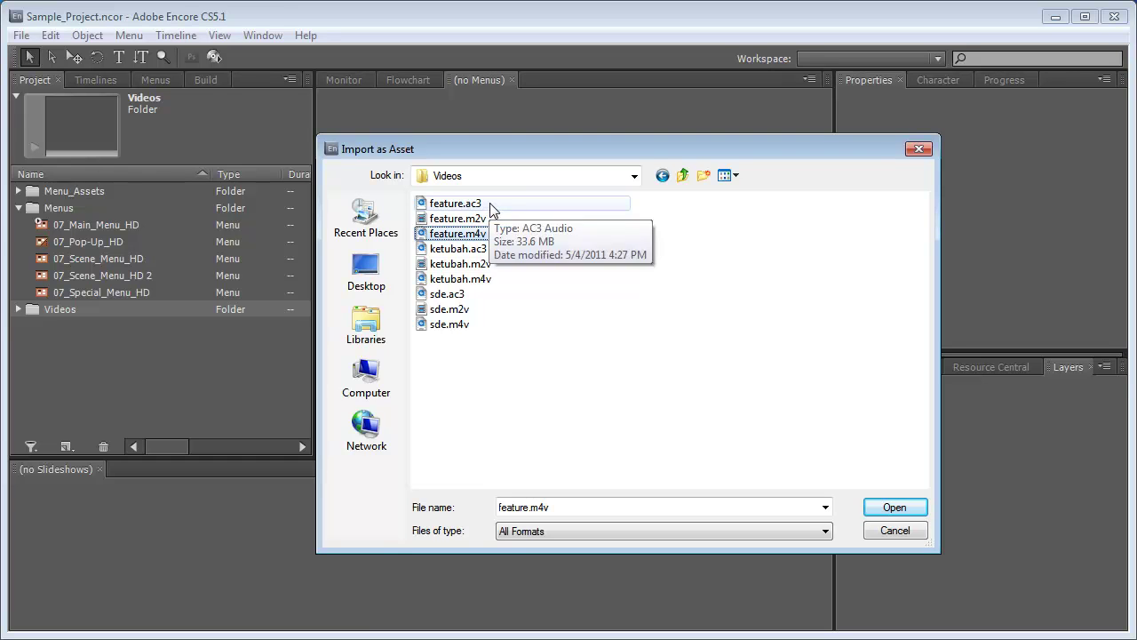
left_click(490, 204, "ctrl")
left_click(495, 248, "ctrl")
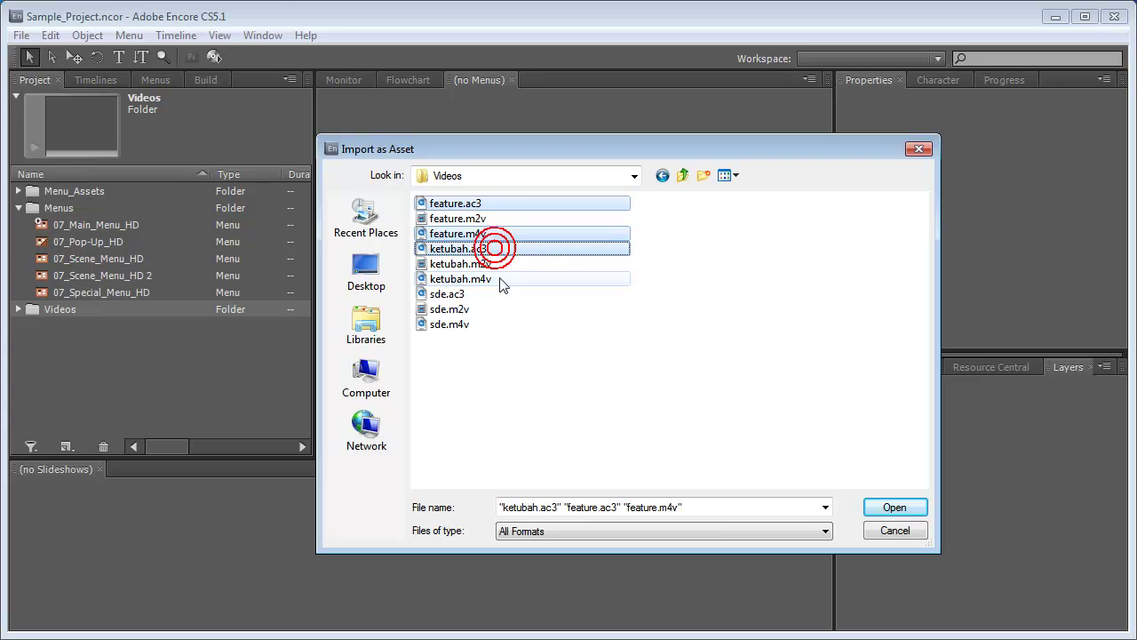
left_click(509, 279, "ctrl")
left_click(464, 295, "ctrl")
left_click(466, 324, "ctrl")
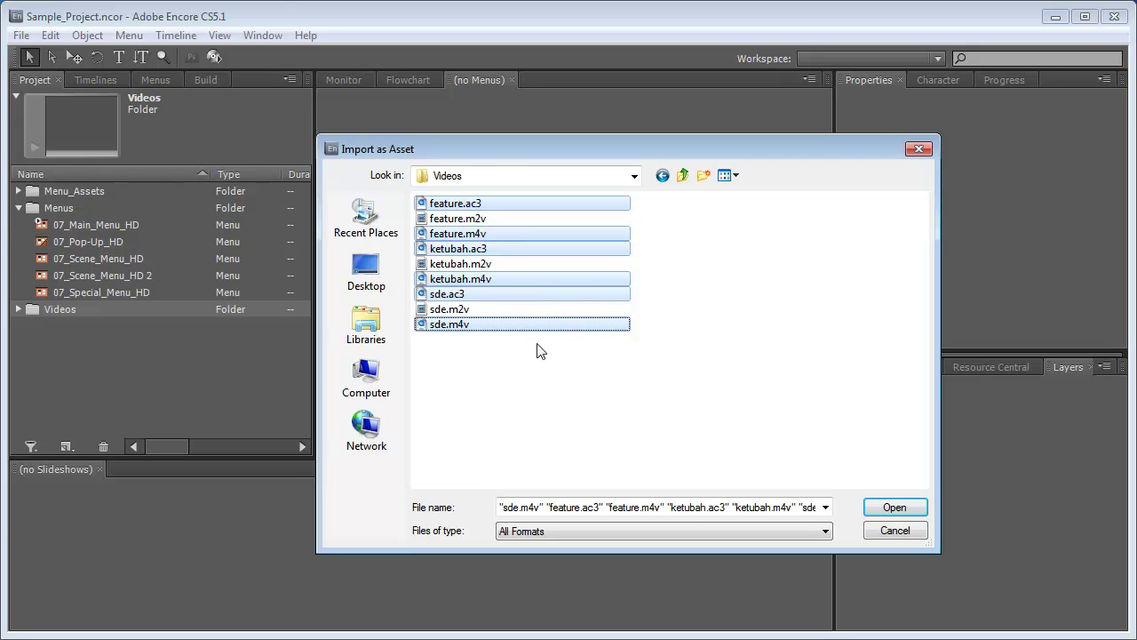
left_click(891, 508)
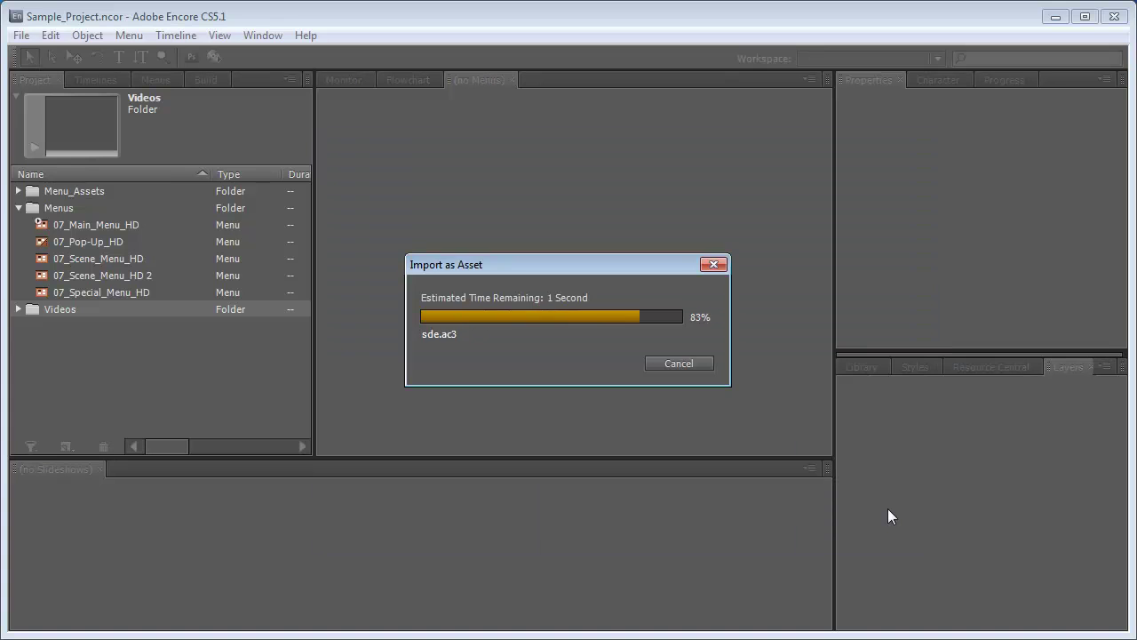
left_click(18, 308)
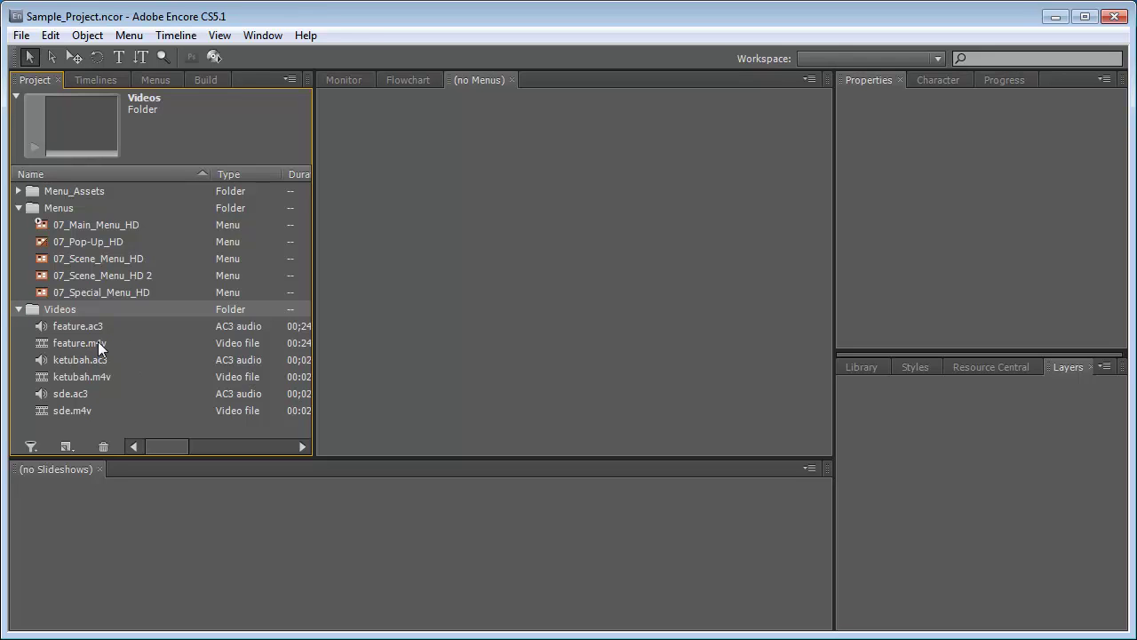
- Create a timeline from the feature.m4v and feature.ac3 assets in the Videos folder
left_click(71, 343)
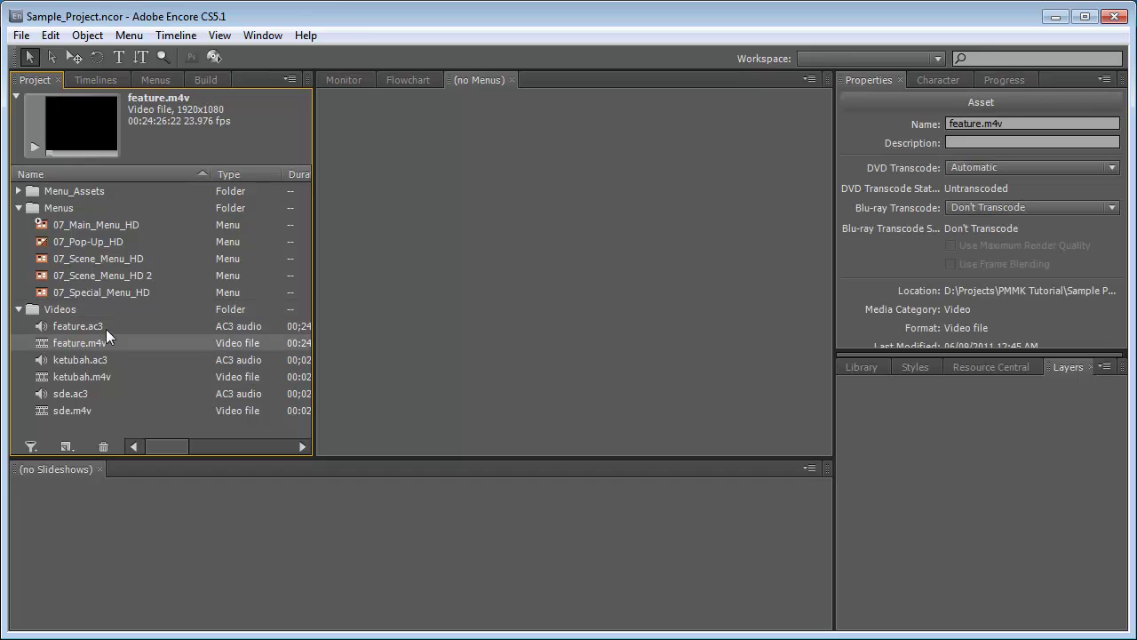
left_click(96, 331, "shift")
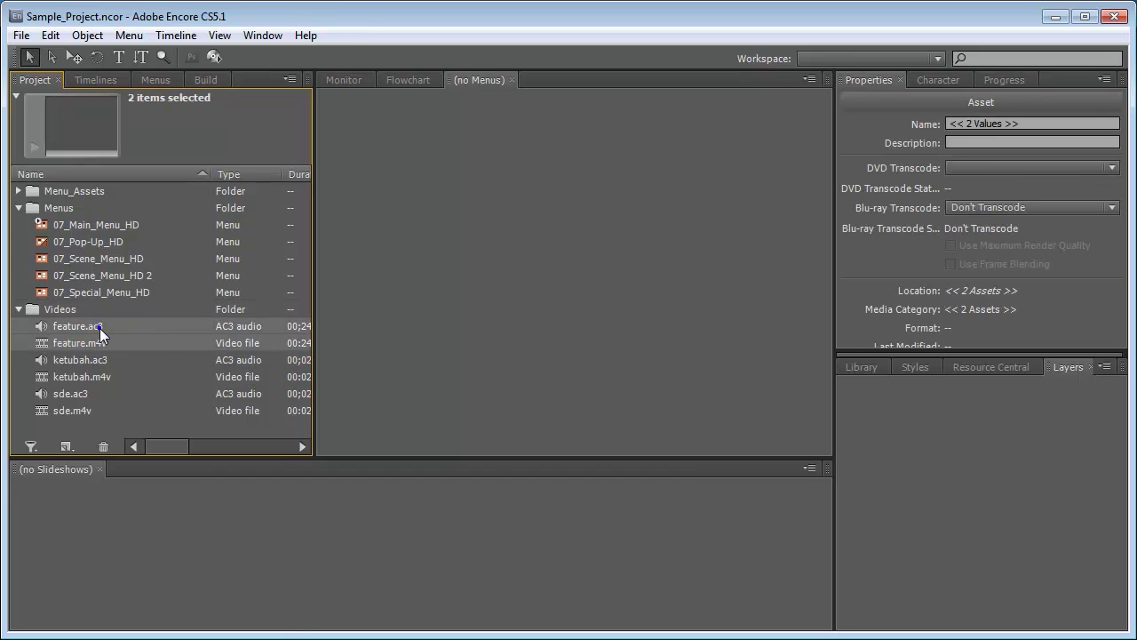
right_click(100, 328)
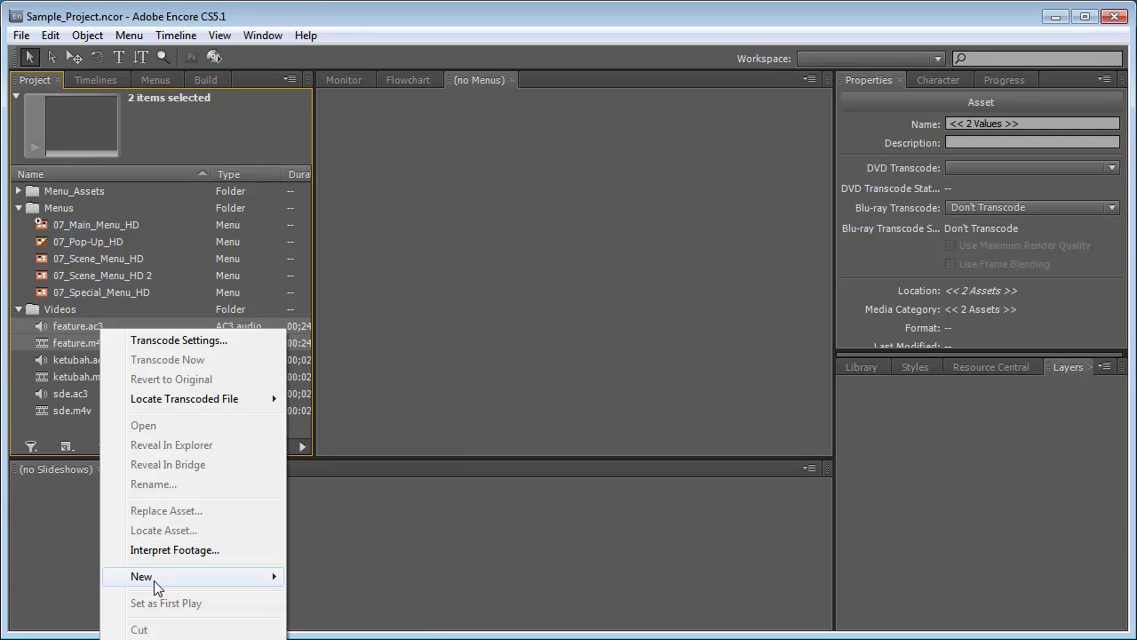
mouse_move(188, 584)
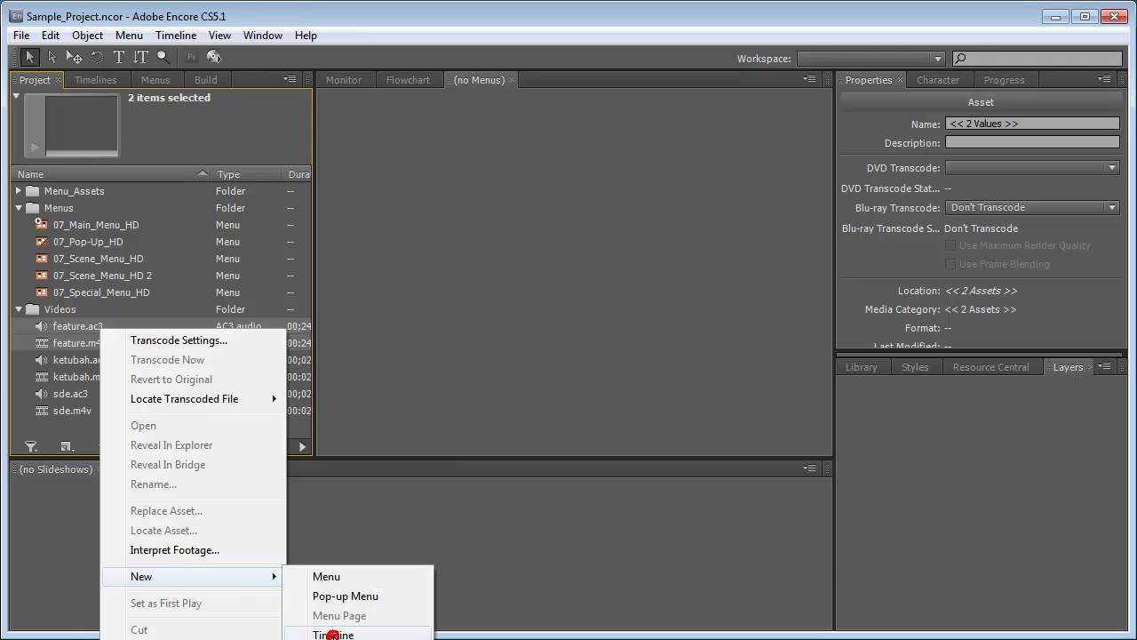
left_click(335, 635)
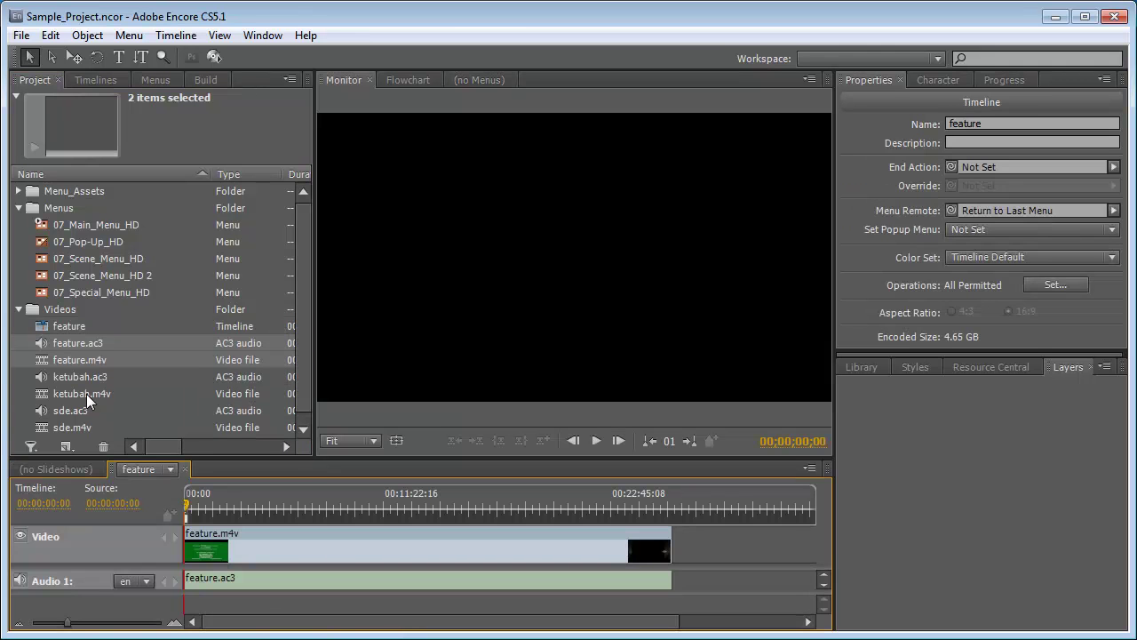
- Create a timeline from the ketubah.m4v and ketubah.ac3 assets in the Videos folder
left_click(75, 393)
left_click(71, 381, "ctrl")
right_click(72, 381)
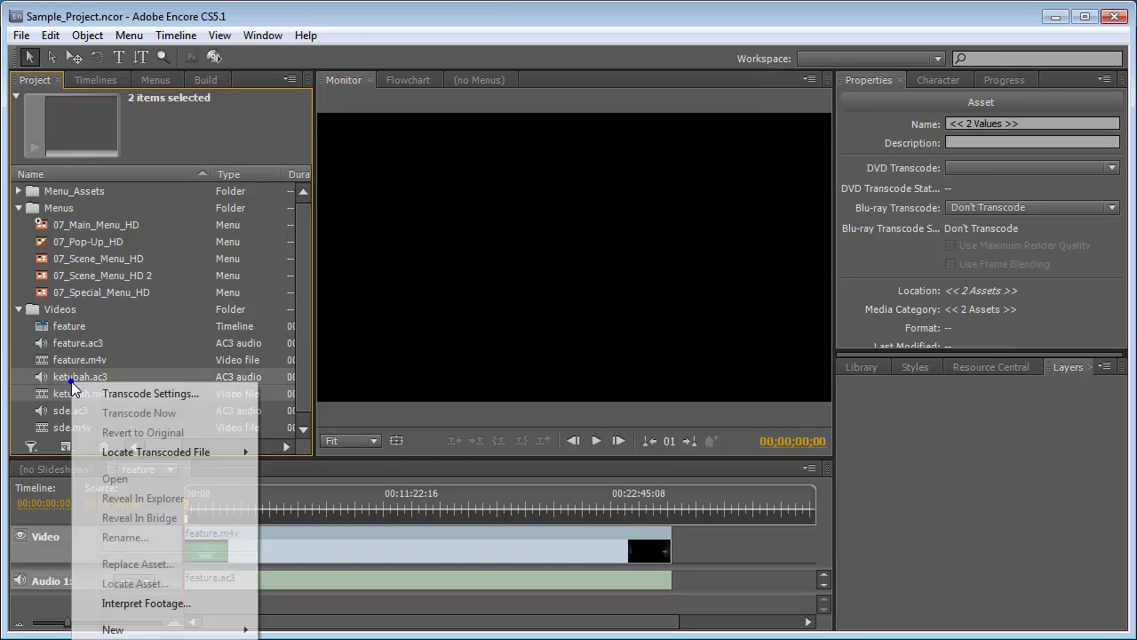
mouse_move(233, 633)
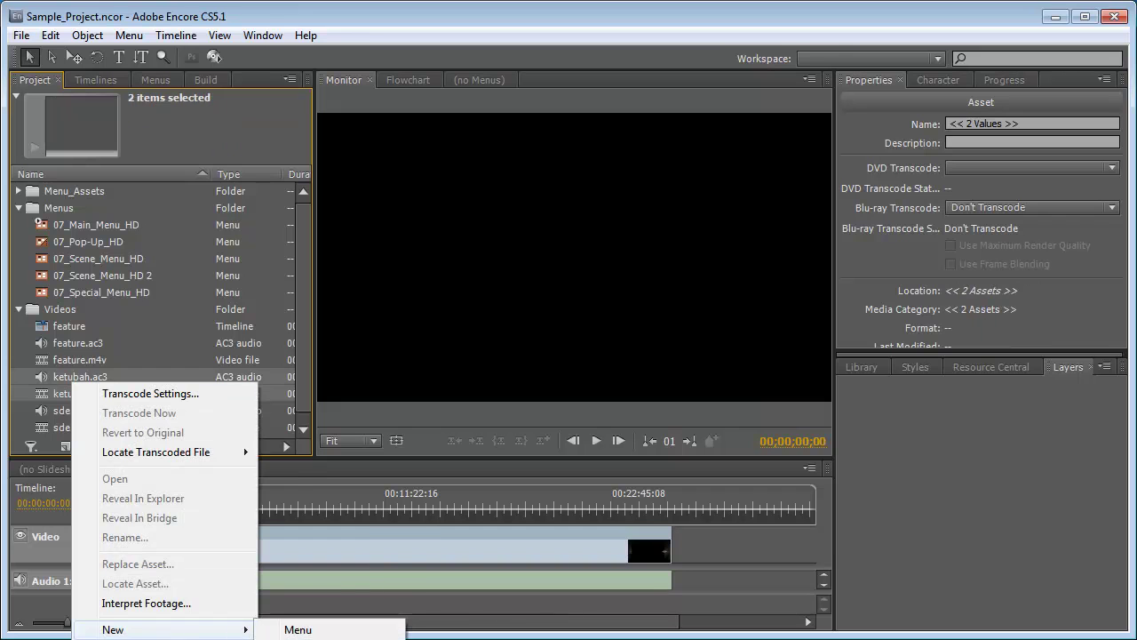
left_click(334, 634)
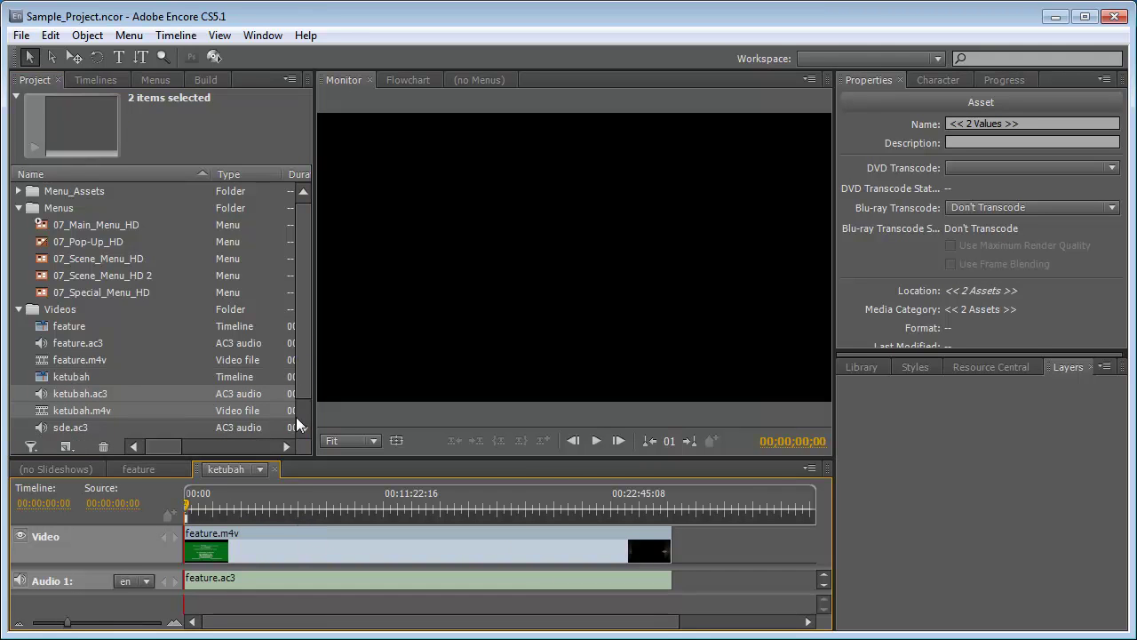
- Create a timeline from the sde.m4v and sde.ac3 assets in the Videos folder
scroll(299, 425, "down", 1)
left_click(69, 420)
left_click(65, 403, "ctrl")
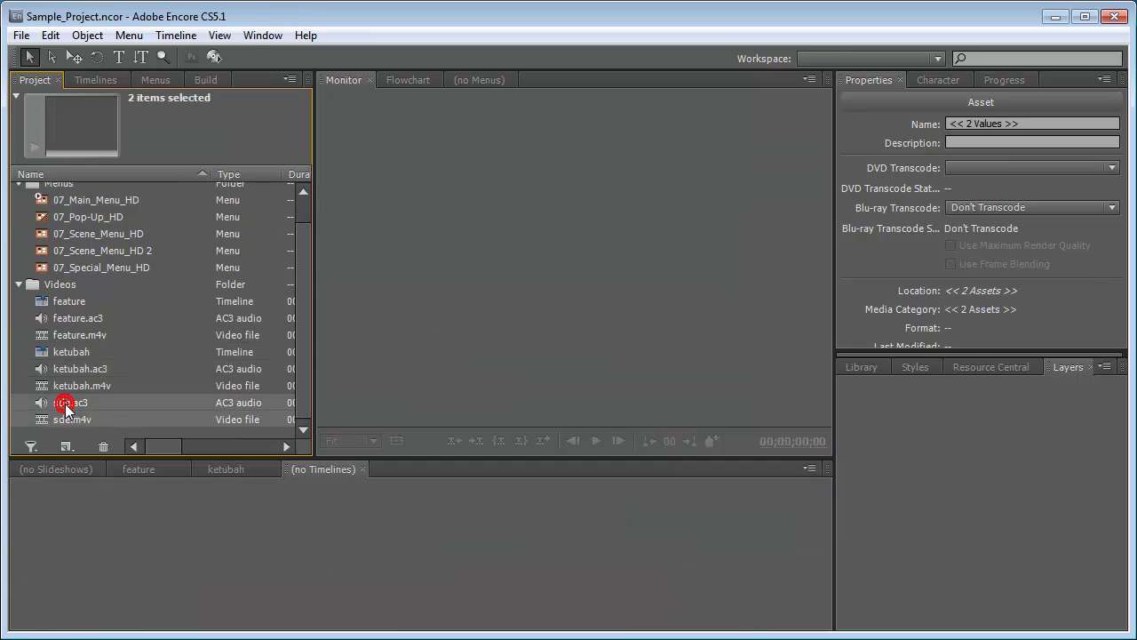
right_click(75, 404)
mouse_move(156, 257)
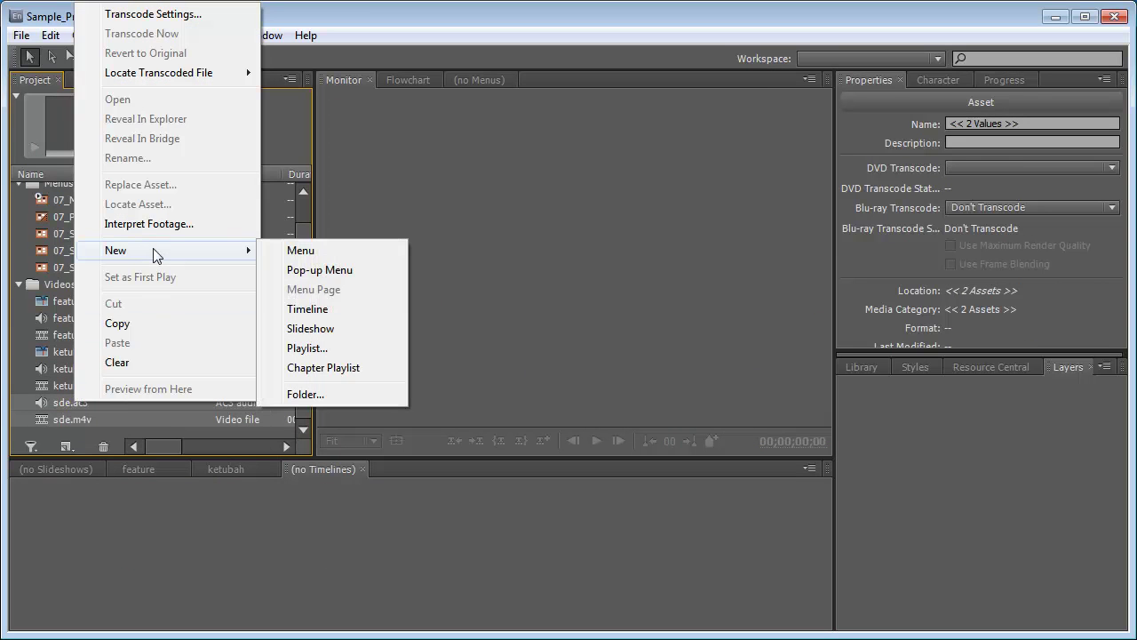
left_click(310, 311)
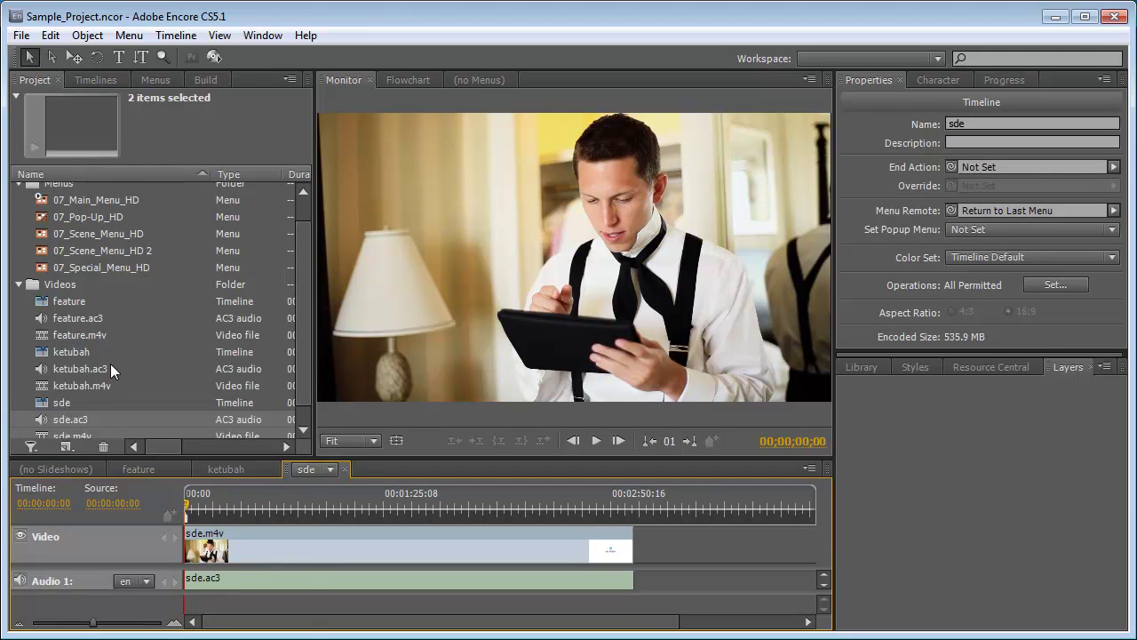
left_click(20, 35)
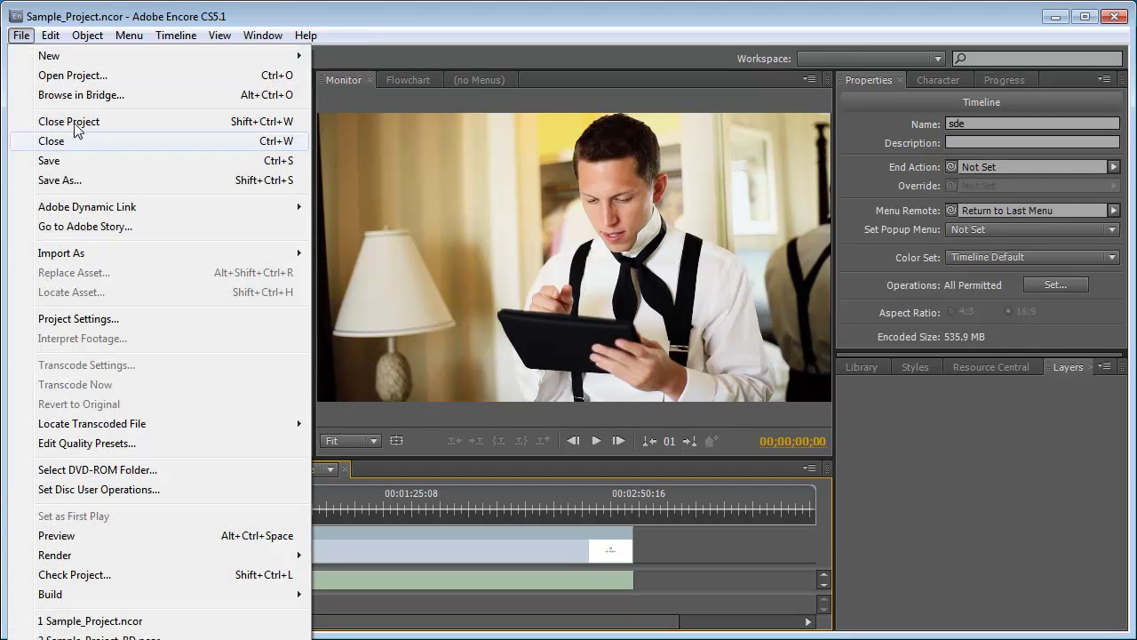
mouse_move(94, 210)
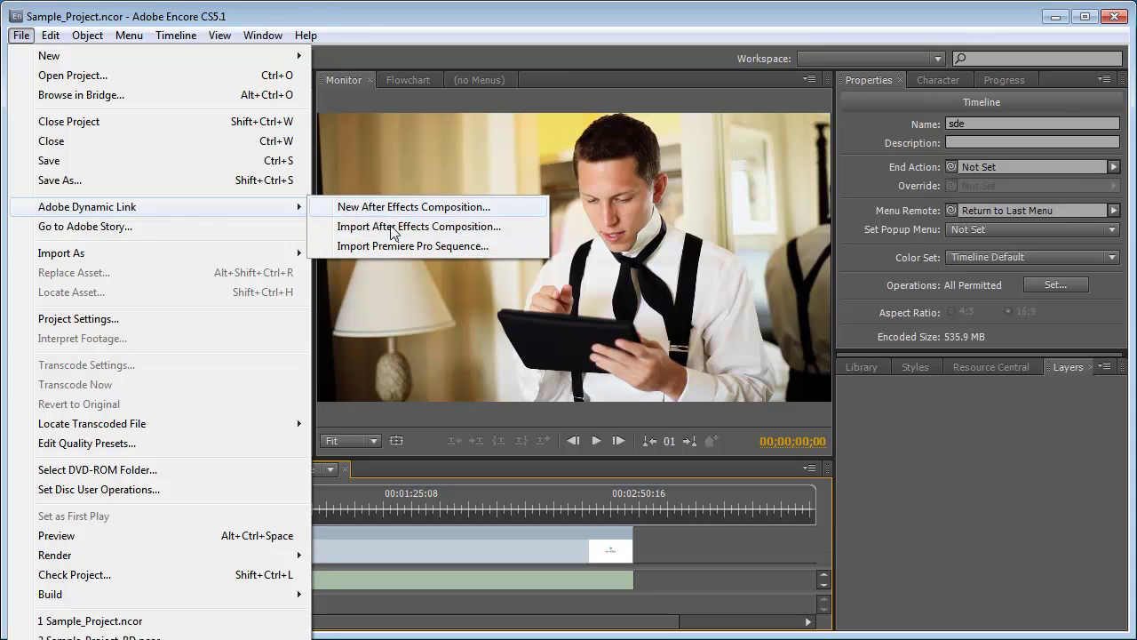
left_click(402, 246)
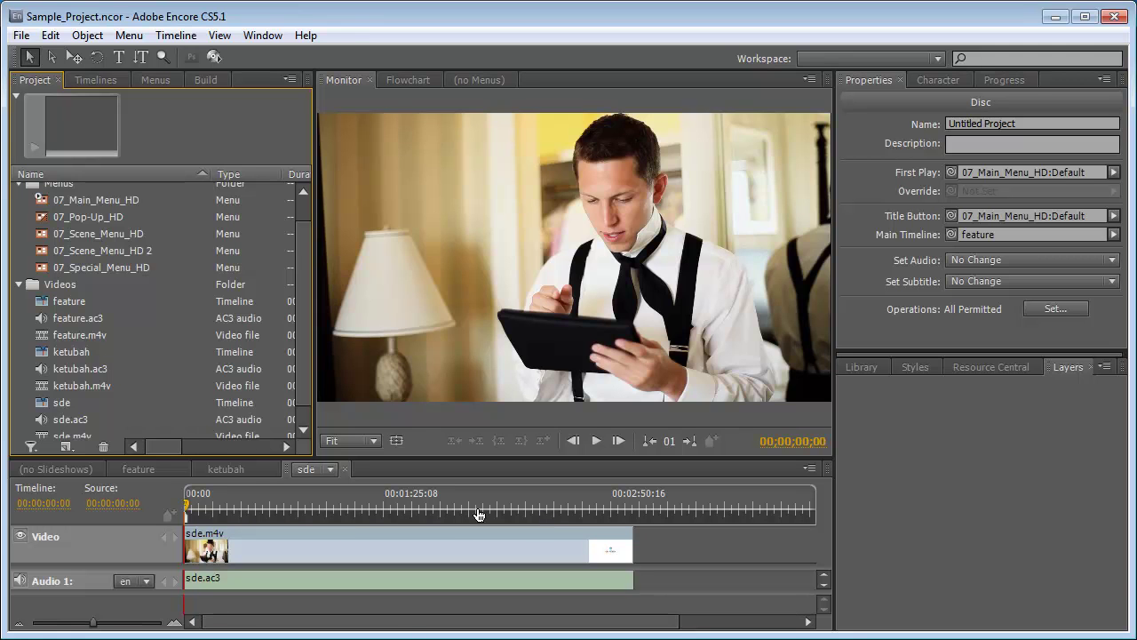
- Move the sde timeline's playhead to 00:00:21:16, and close the sde and ketubah timelines
left_click(242, 509)
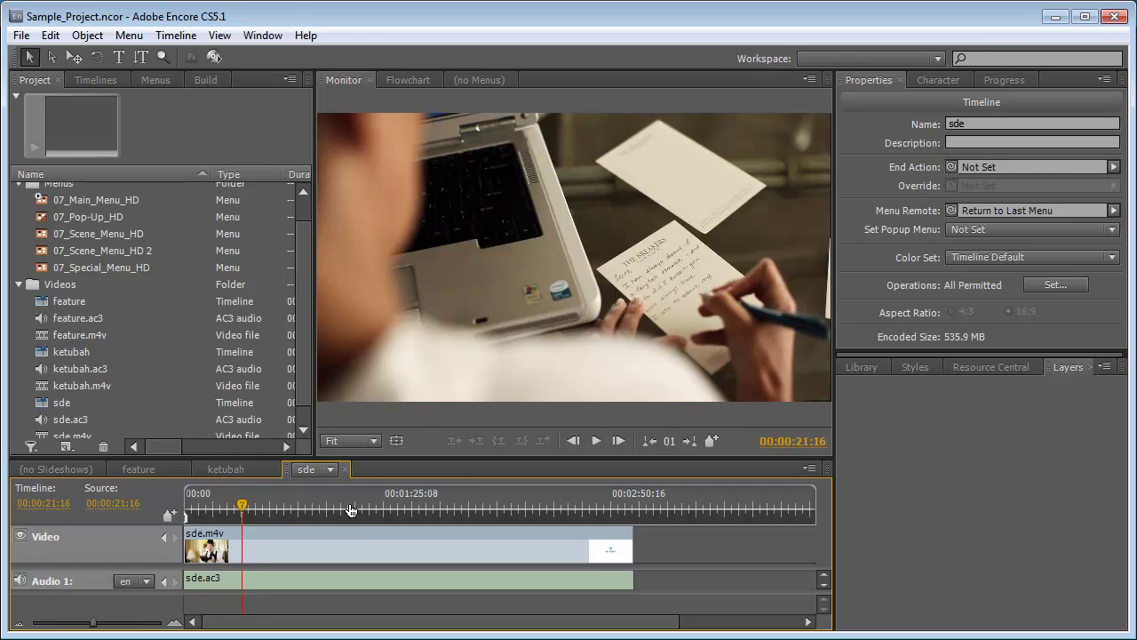
left_click(345, 466)
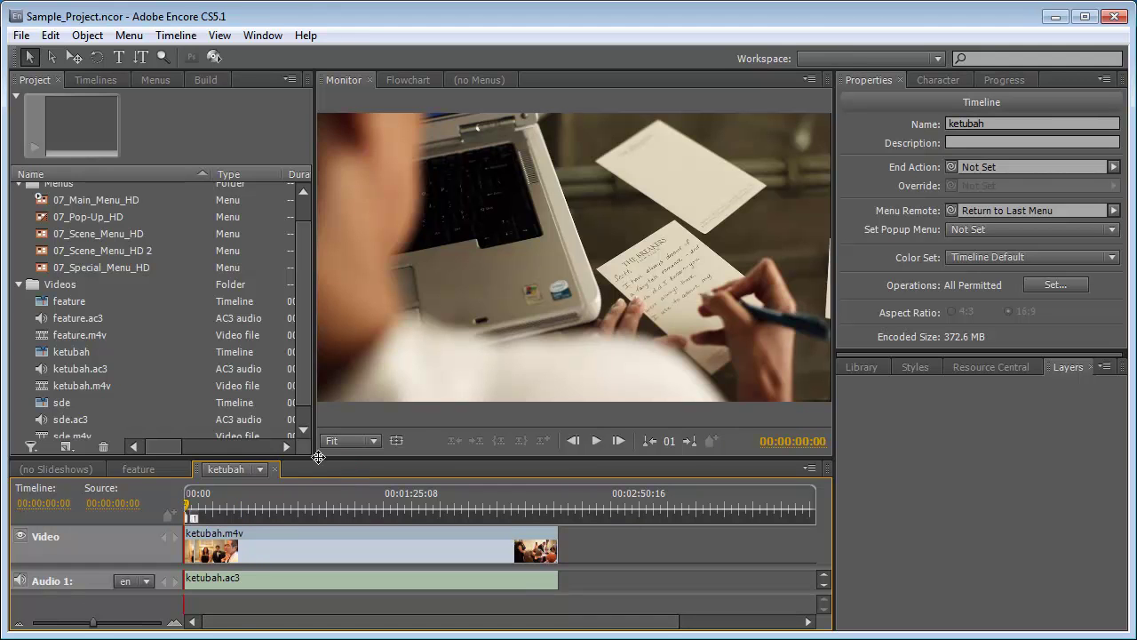
left_click(275, 469)
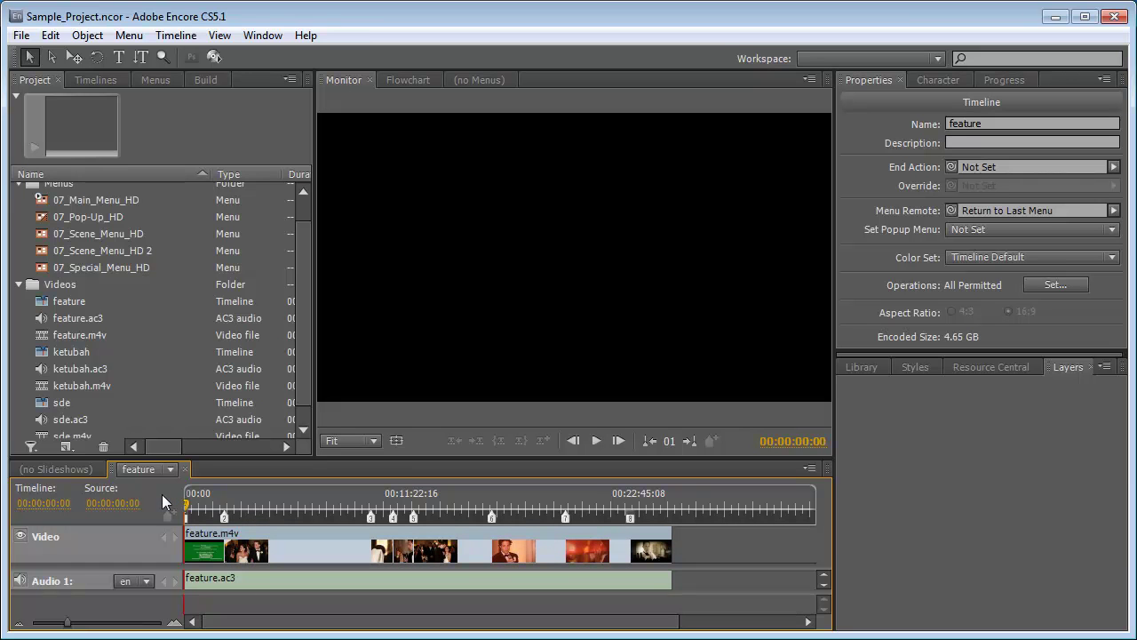
- Save the project and tidy the workspace by closing the feature timeline and collapsing the Videos folder
left_click(21, 35)
left_click(54, 158)
left_click(184, 469)
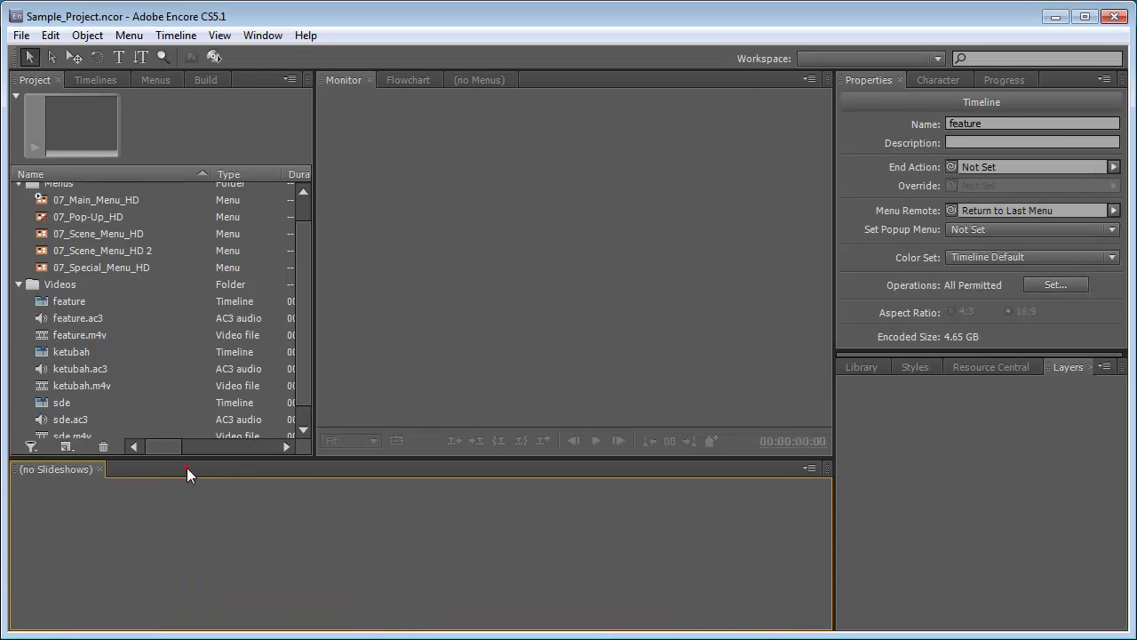
left_click(17, 284)
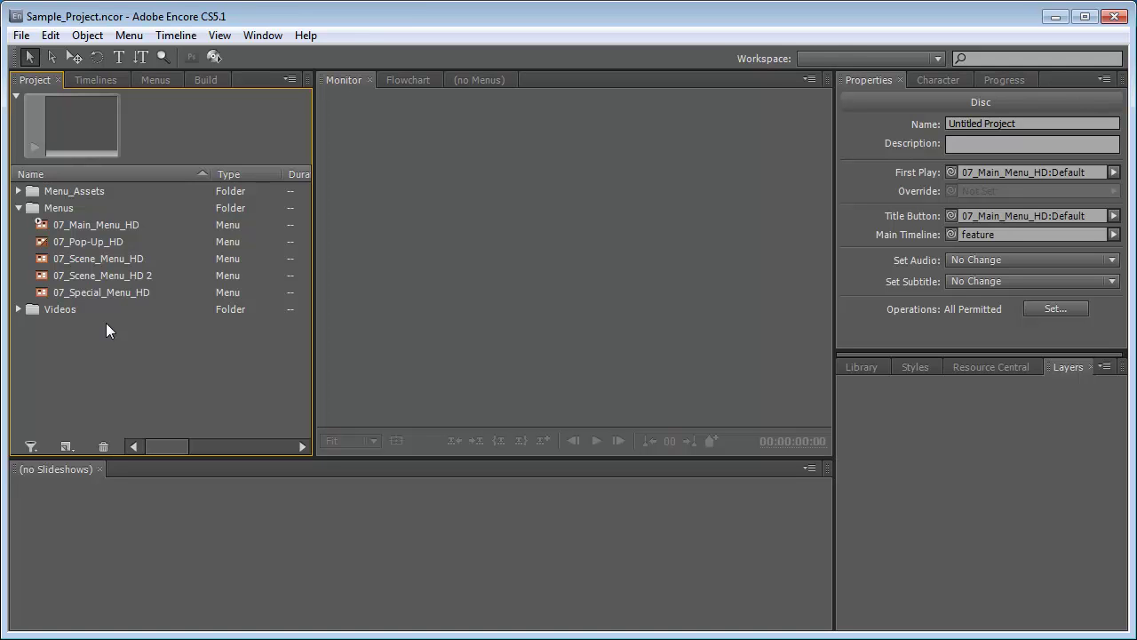
- Open 07_Main_Menu_HD, toggle its button highlight preview on and off, and expand the Menu_Assets folder
double_click(109, 225)
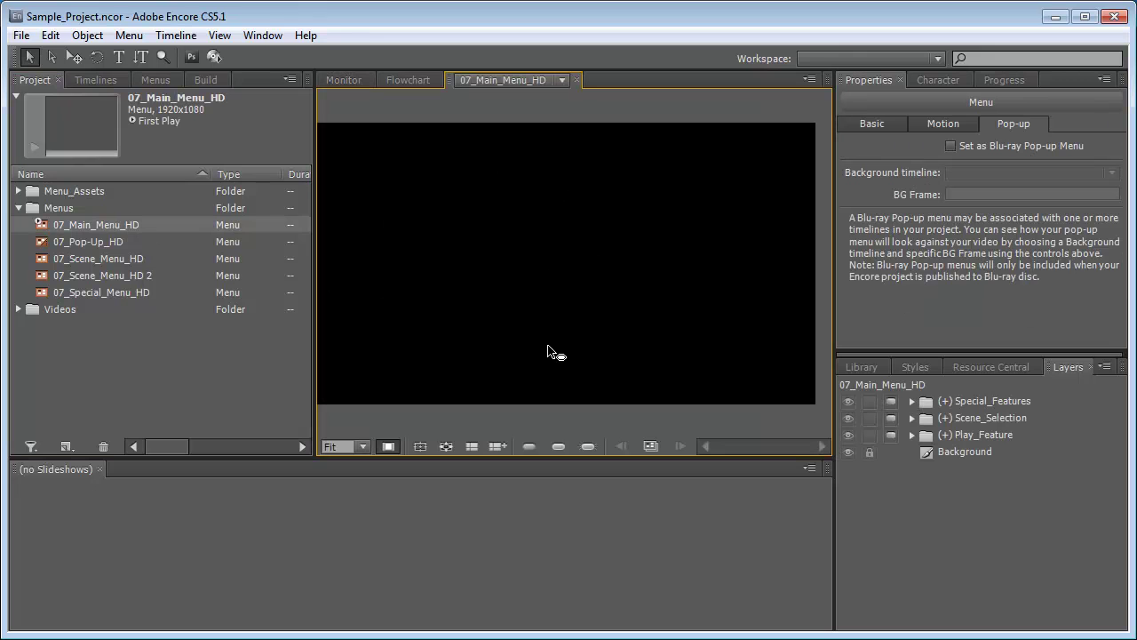
left_click(558, 446)
left_click(558, 447)
left_click(19, 191)
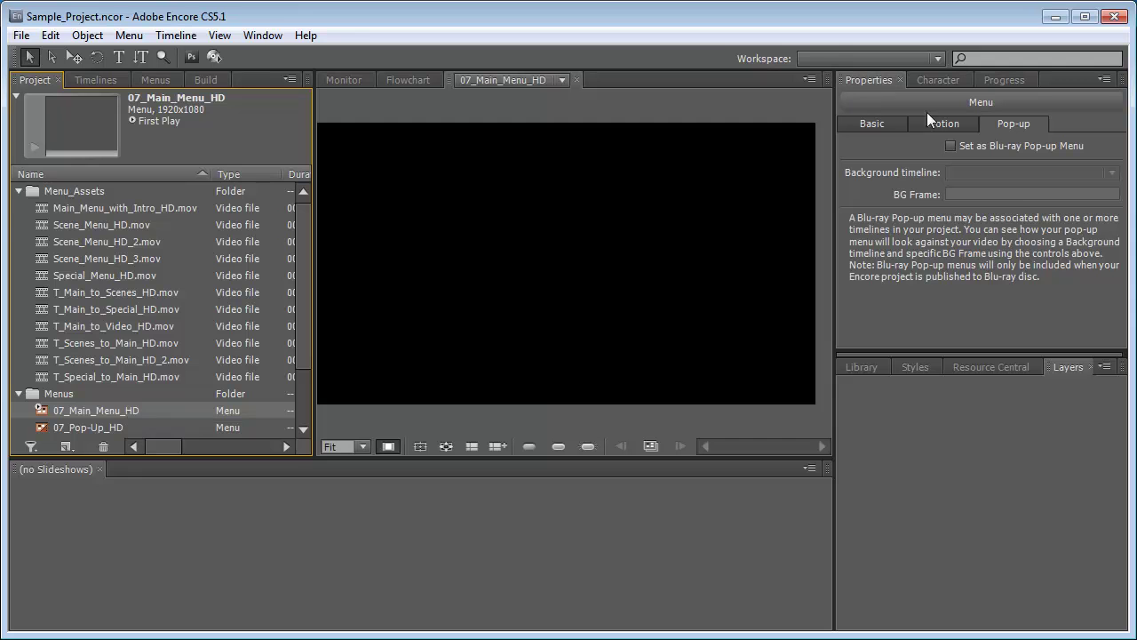
- Link the motion video and audio of 07_Main_Menu_HD to Main_Menu_with_Intro_HD.mov and set its loop point to 00;00;10;00
left_click(950, 126)
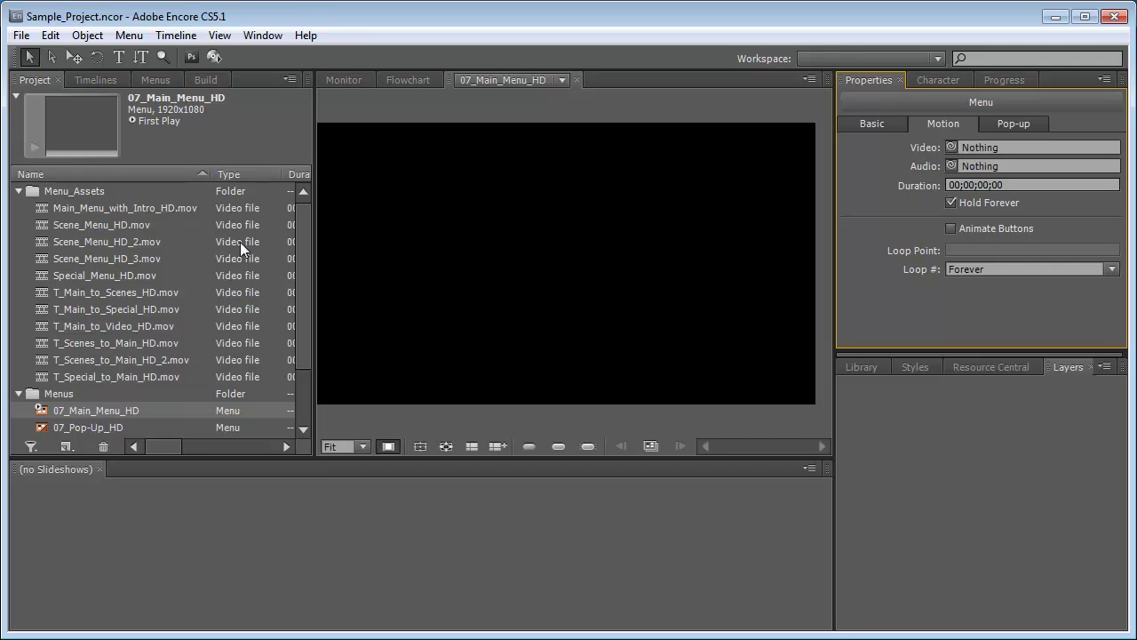
left_click_drag(951, 148, 91, 206)
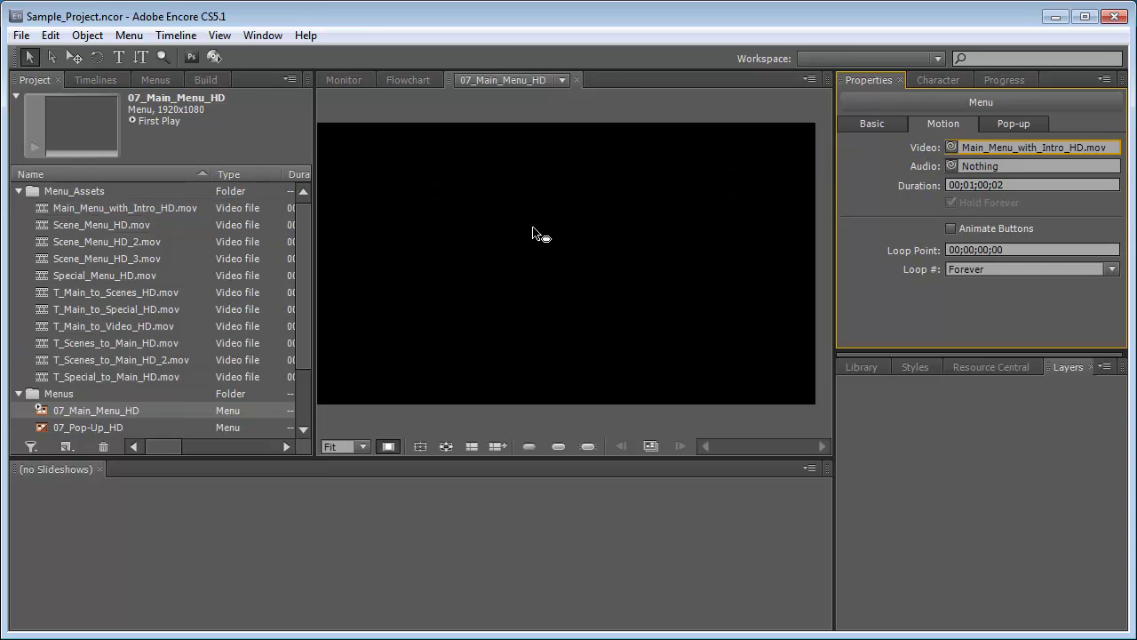
left_click_drag(952, 167, 97, 206)
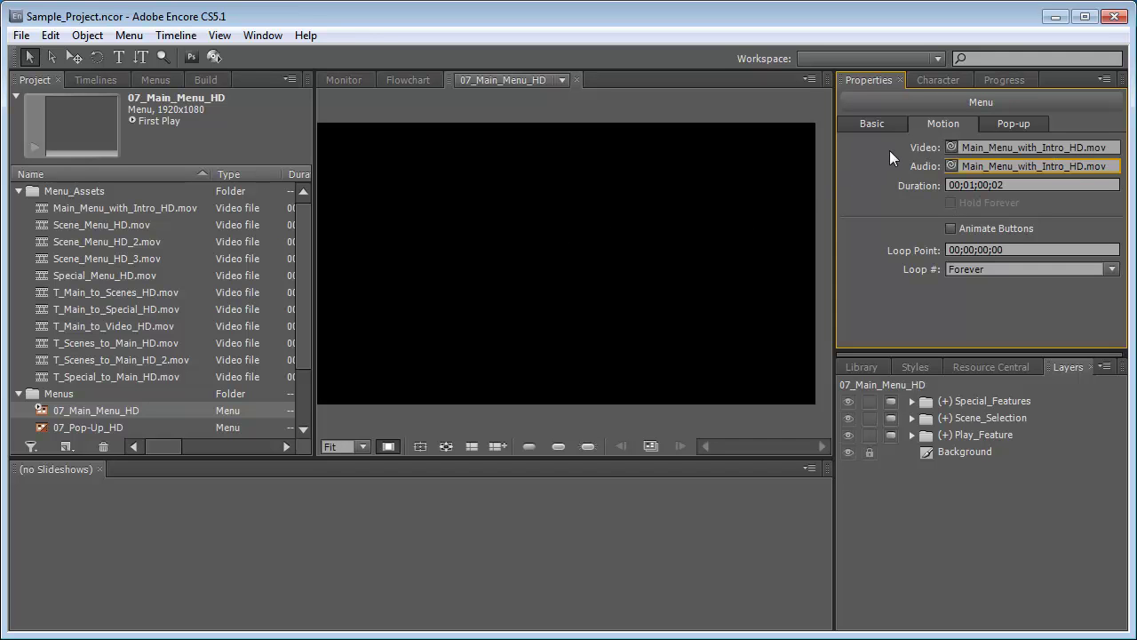
left_click(978, 250)
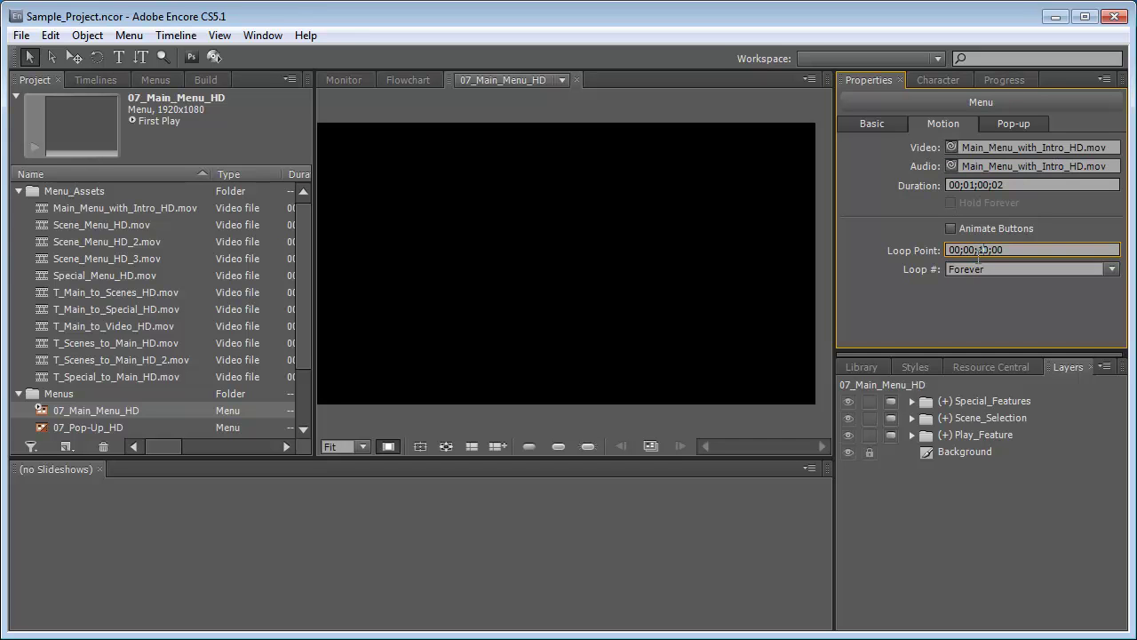
left_click(875, 242)
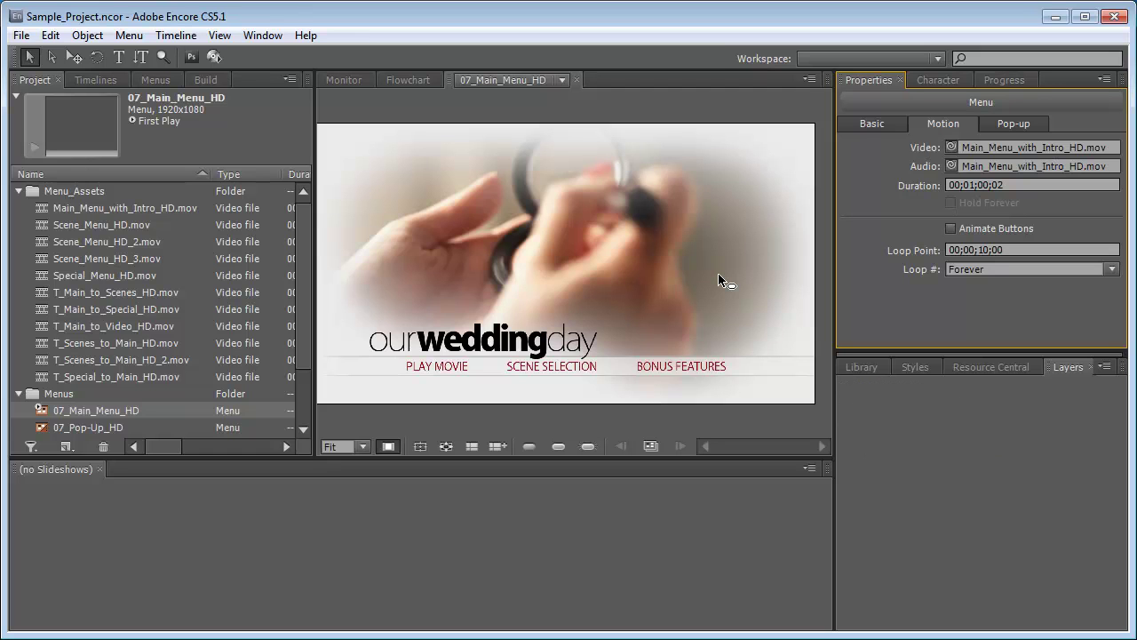
- Link the motion video and audio of 07_Scene_Menu_HD to Scene_Menu_HD.mov
left_click_drag(300, 274, 299, 329)
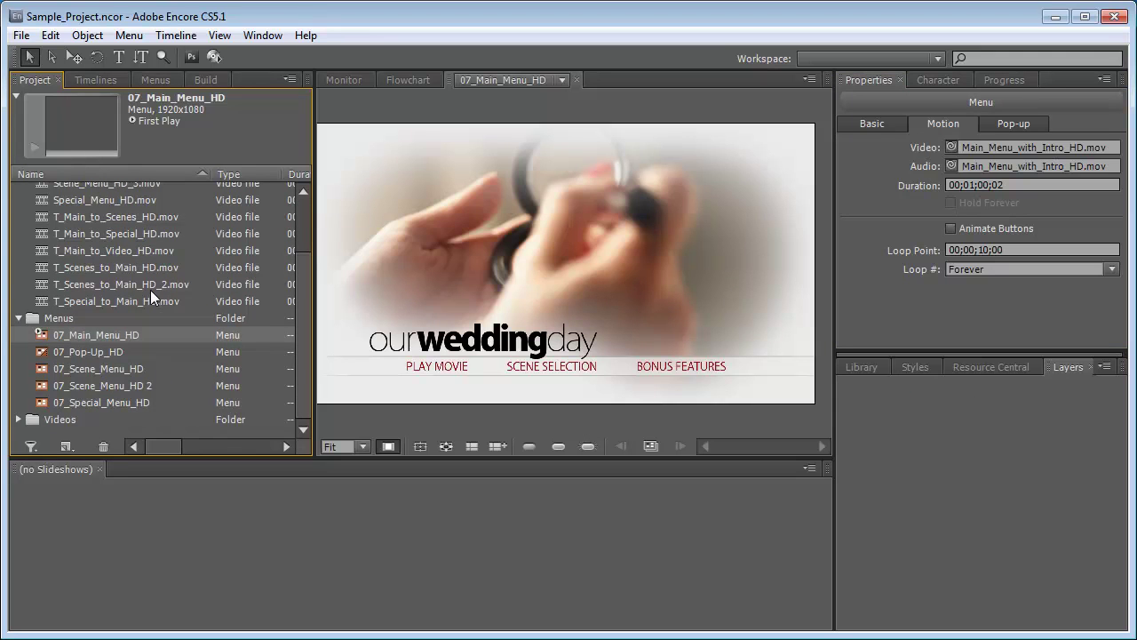
left_click(132, 356)
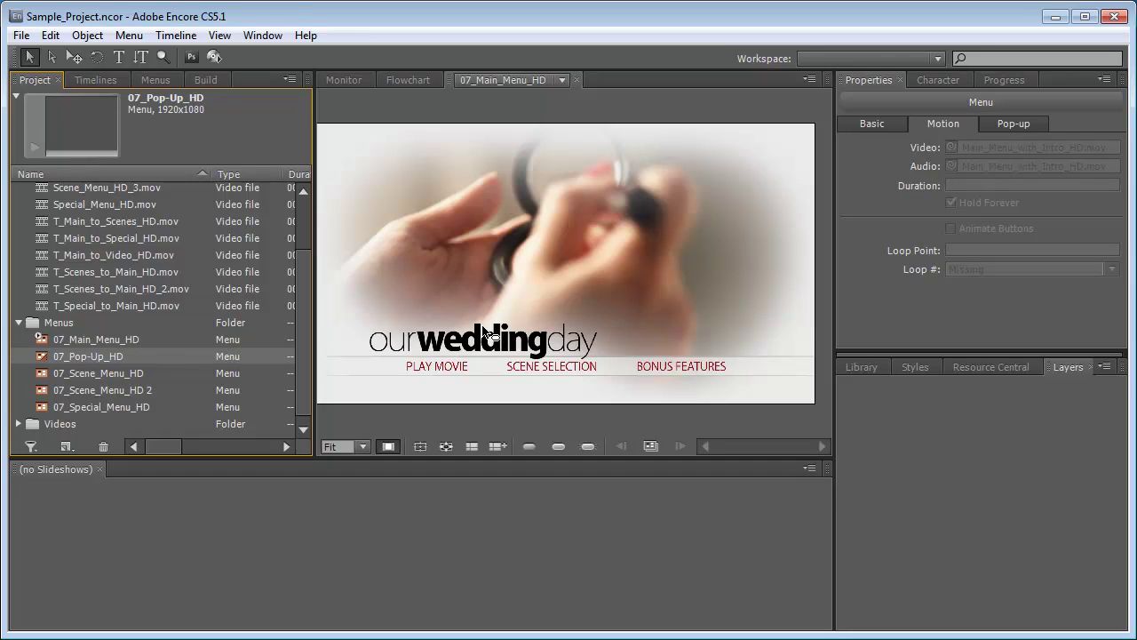
left_click(114, 371)
left_click_drag(297, 310, 299, 256)
left_click_drag(952, 148, 102, 225)
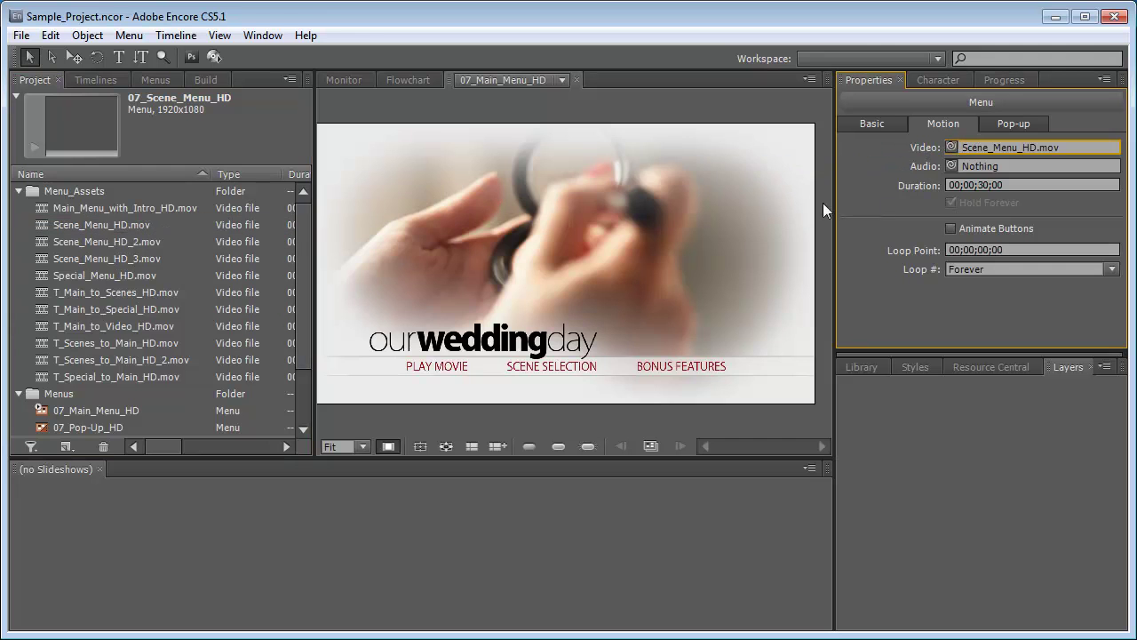
left_click_drag(950, 166, 102, 227)
- Link the motion video and audio of 07_Scene_Menu_HD 2 to Scene_Menu_HD_2.mov
left_click_drag(305, 303, 302, 368)
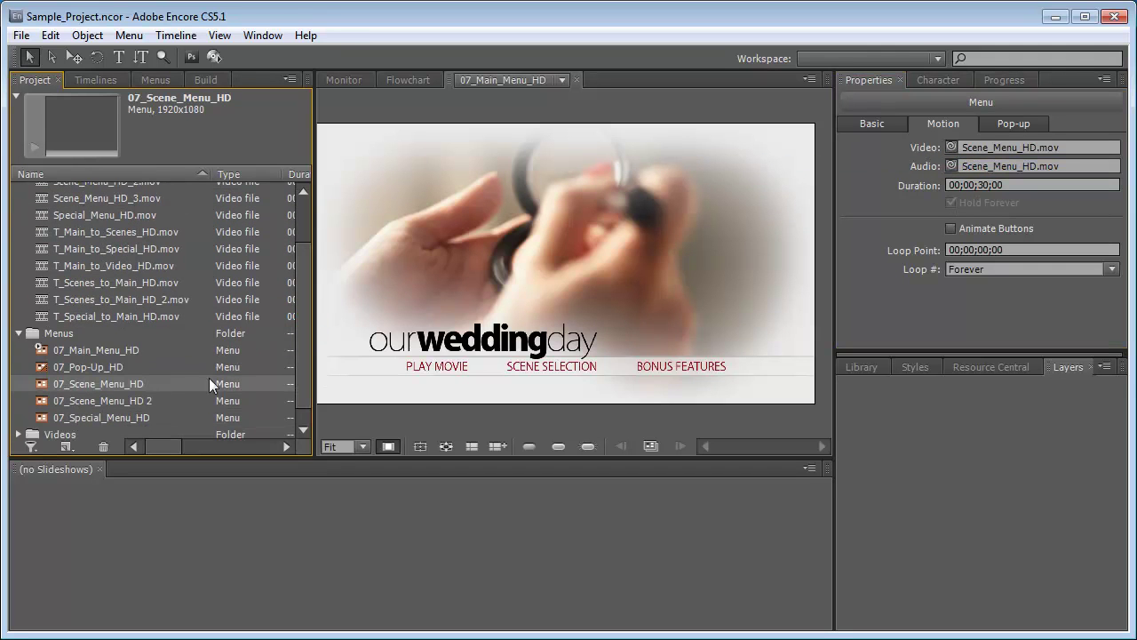
left_click(108, 401)
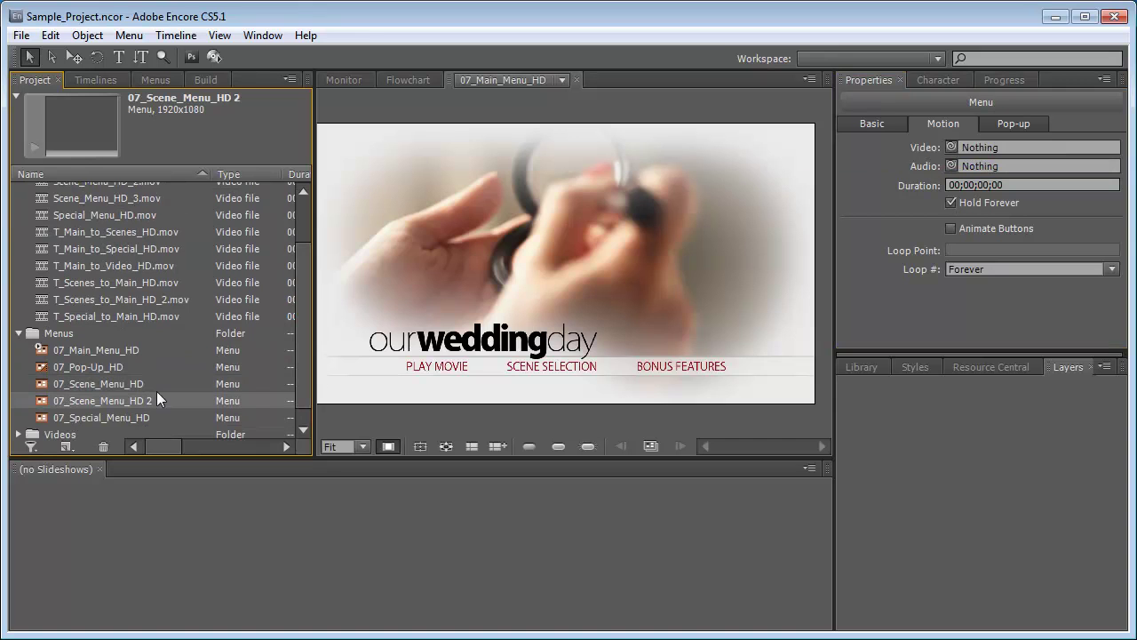
scroll(306, 348, "up", 1)
left_click_drag(951, 148, 98, 235)
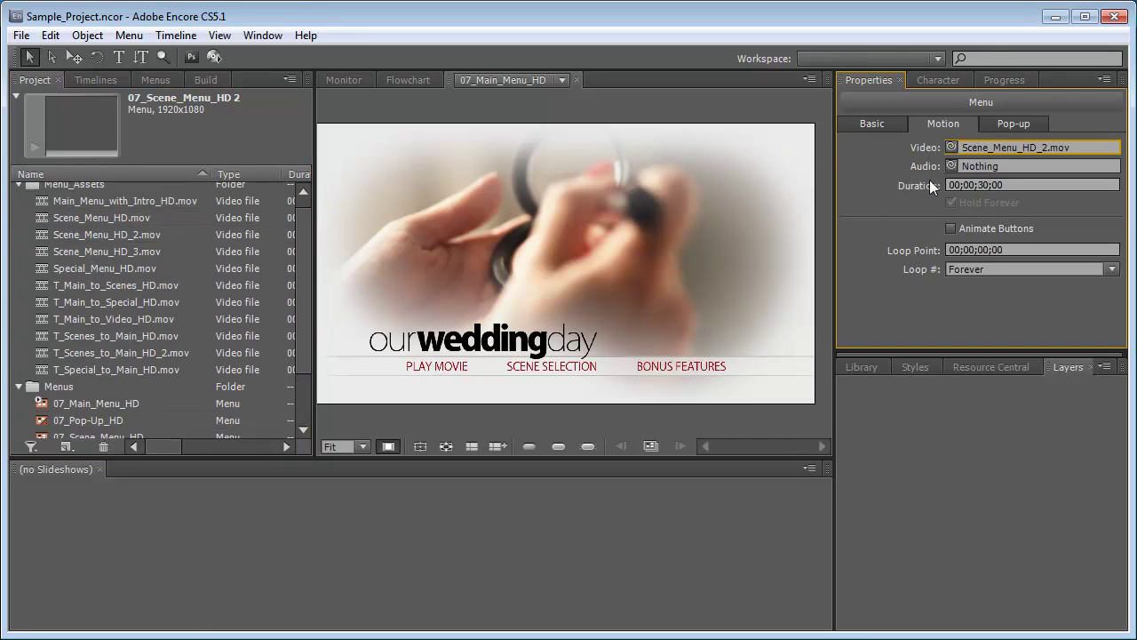
left_click_drag(950, 169, 162, 233)
- Link the motion video and audio of 07_Special_Menu_HD to Special_Menu_HD.mov
scroll(307, 248, "down", 2)
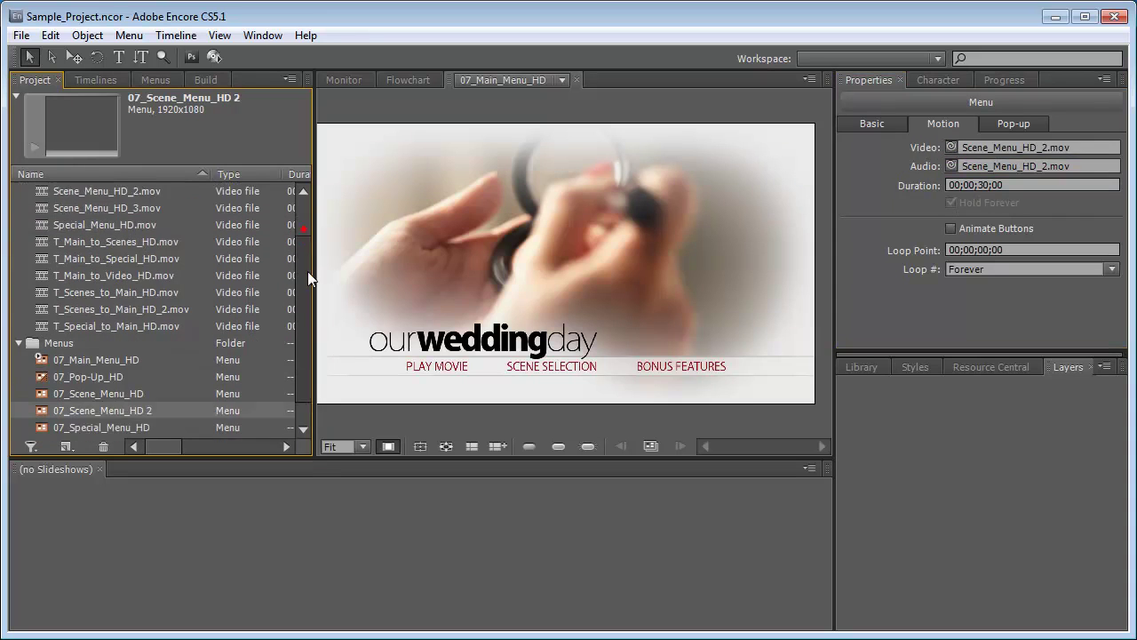
left_click(119, 402)
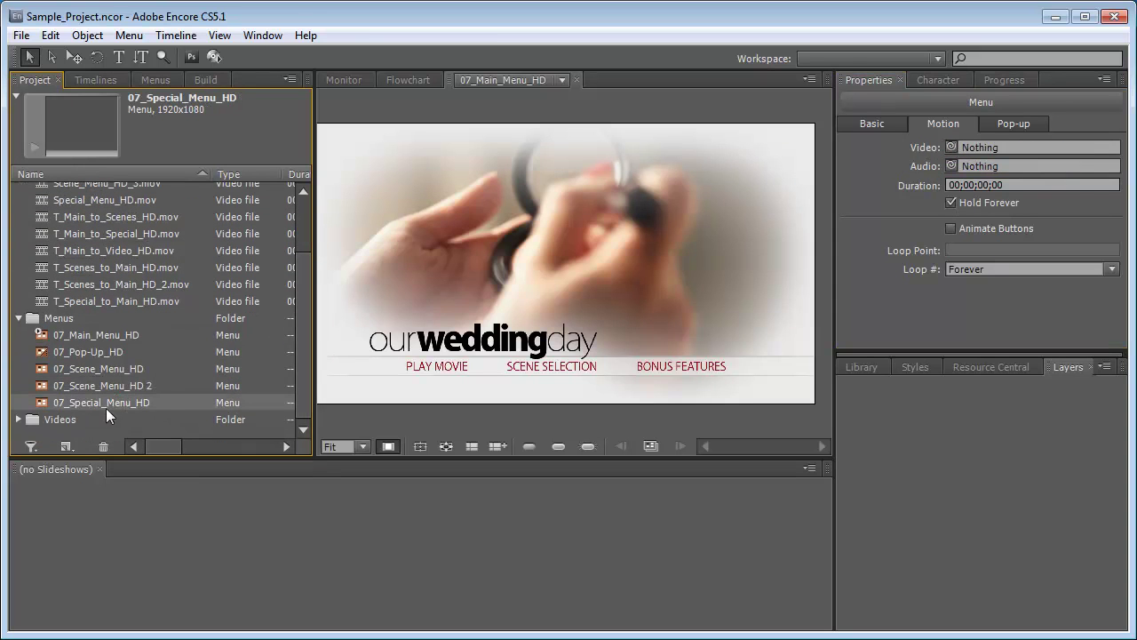
scroll(298, 314, "up", 2)
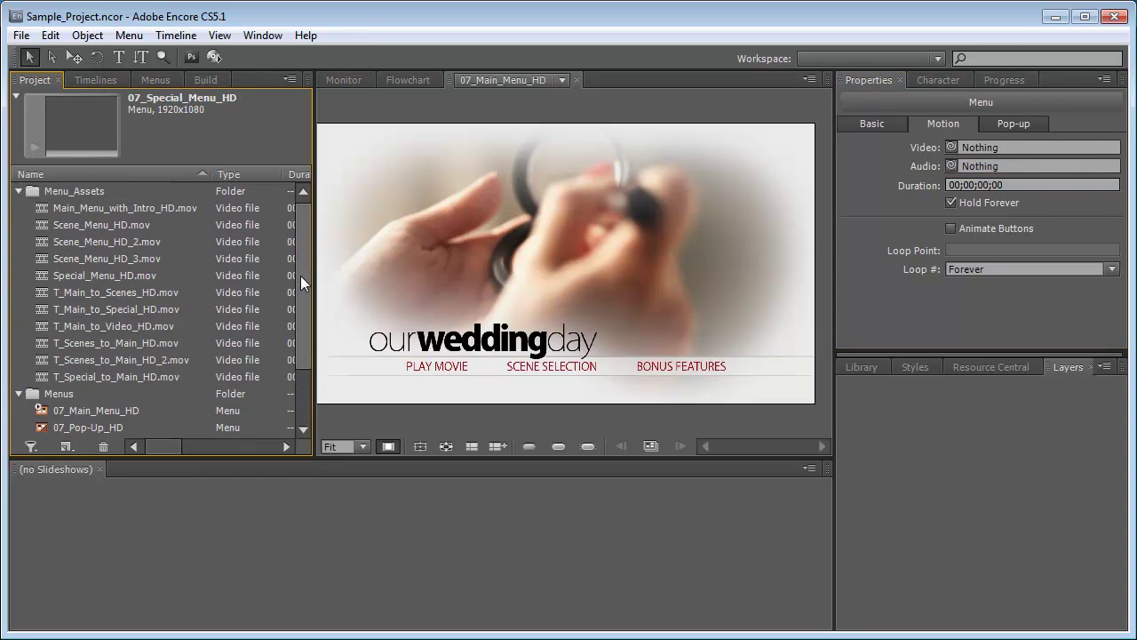
left_click_drag(952, 147, 106, 274)
left_click_drag(953, 166, 113, 276)
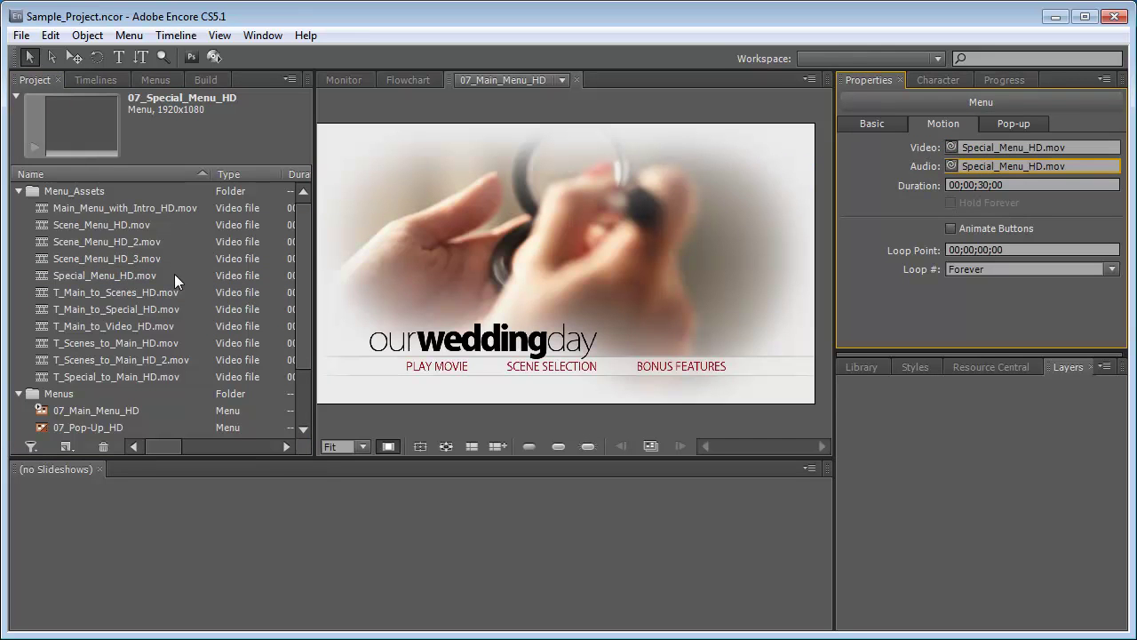
- Open 07_Scene_Menu_HD, switch its Animate Buttons option on and off again, and return to viewing 07_Main_Menu_HD
left_click_drag(303, 261, 298, 310)
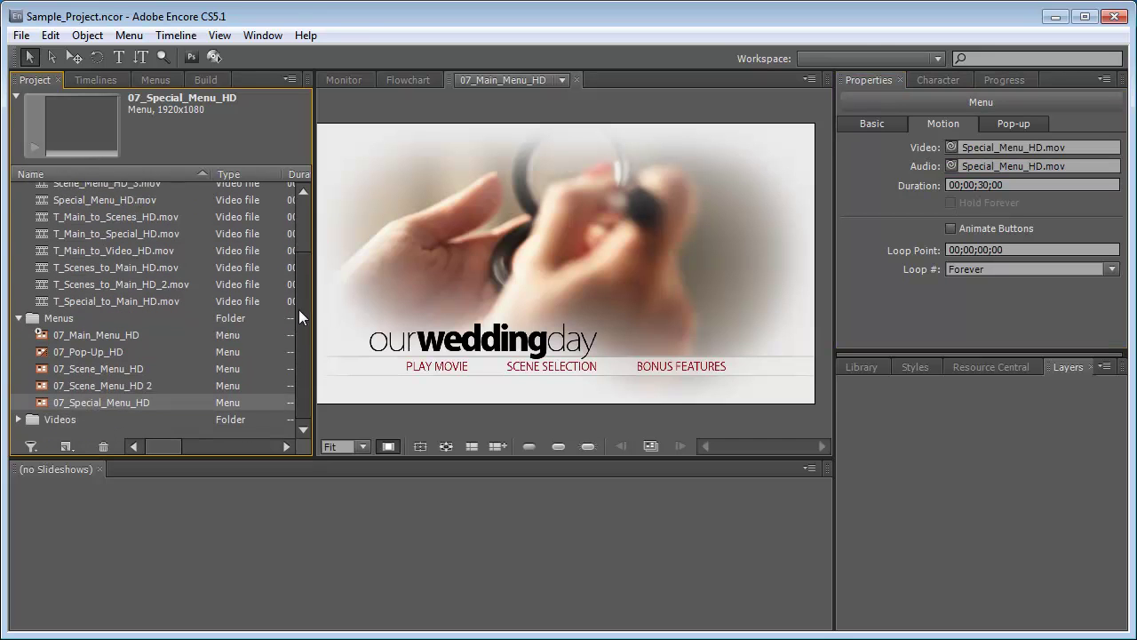
double_click(116, 370)
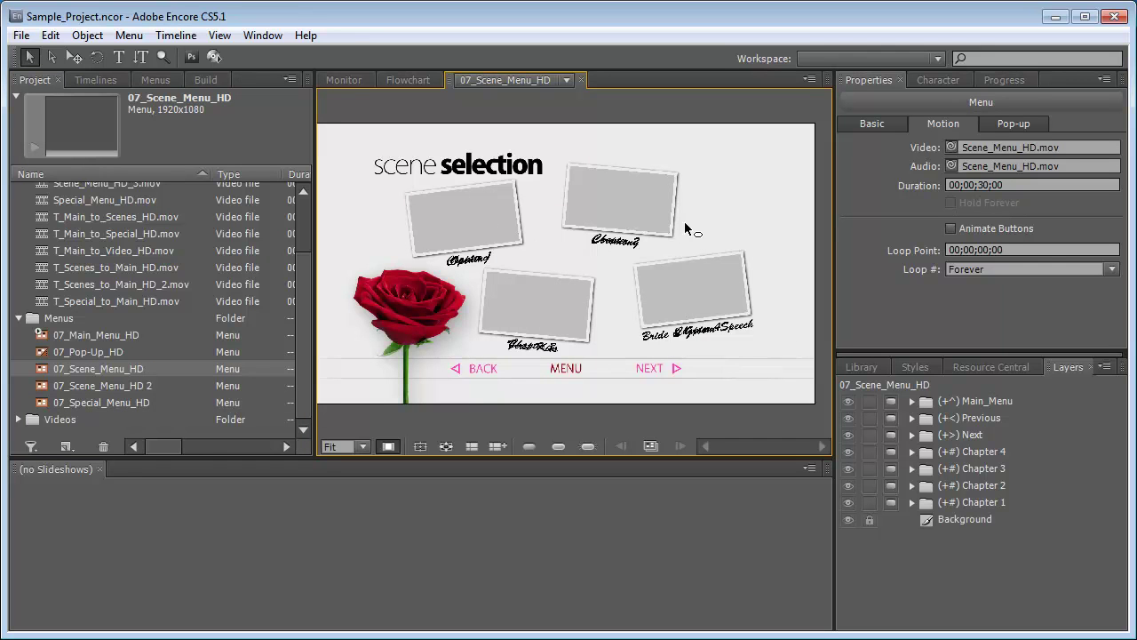
left_click(951, 228)
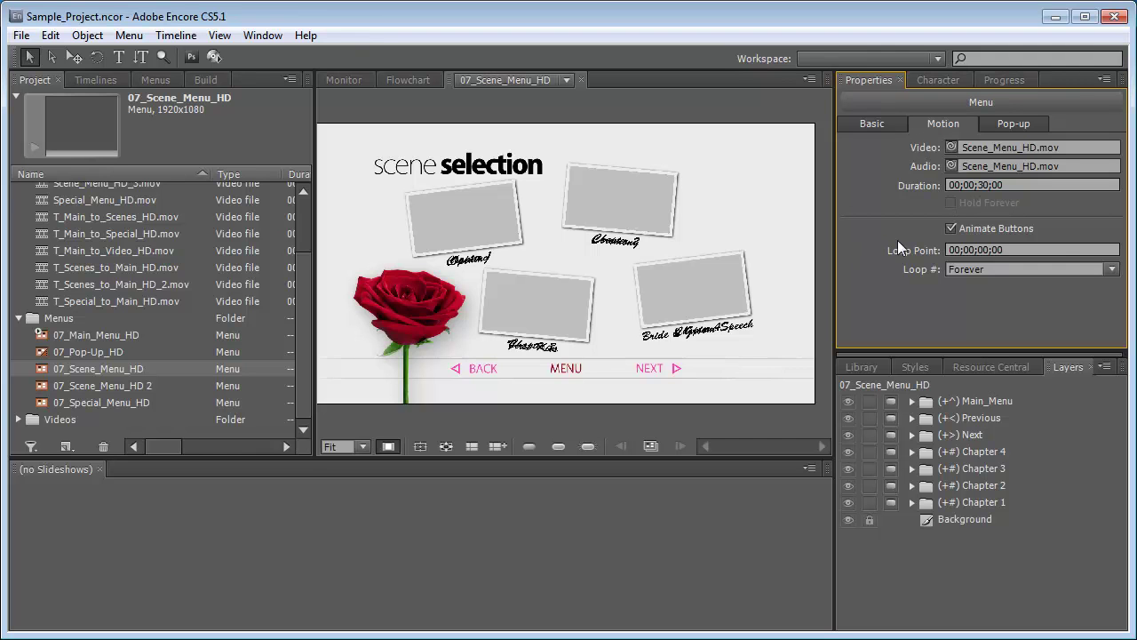
left_click(950, 229)
left_click(566, 80)
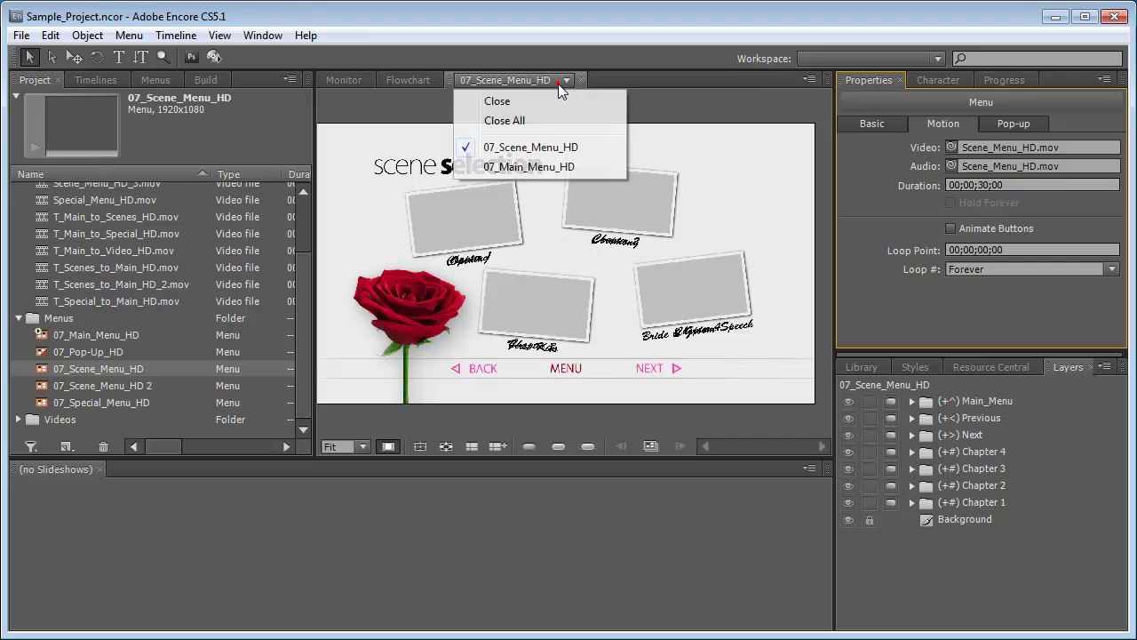
left_click(549, 165)
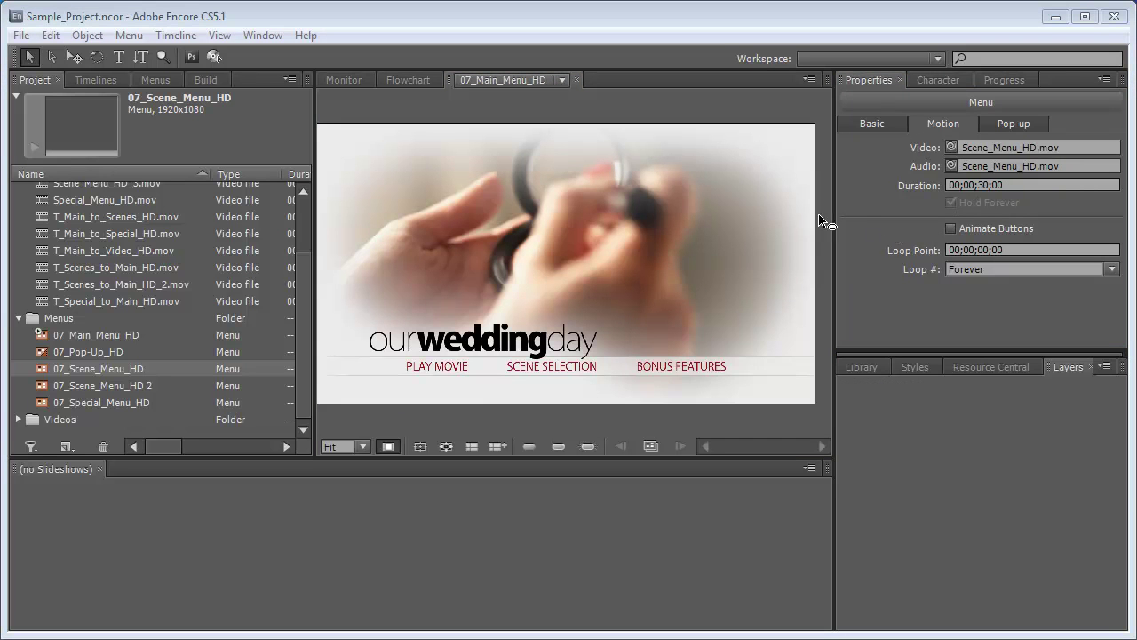
- Open the 07_Pop-Up_HD menu and send it to Photoshop for editing
left_click(129, 352)
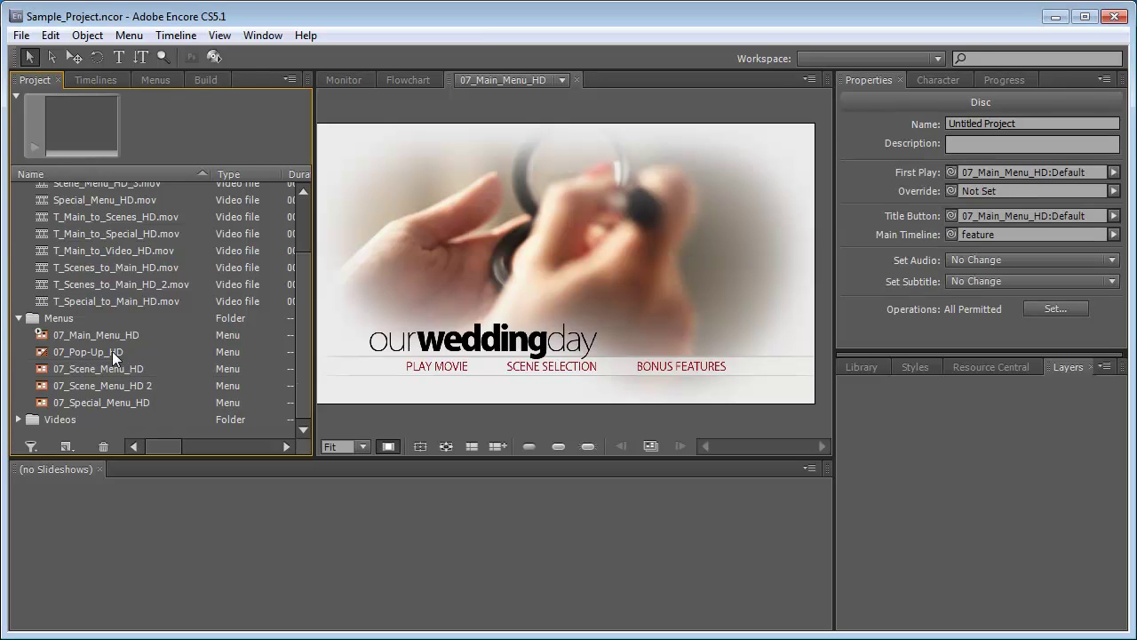
left_click(112, 351)
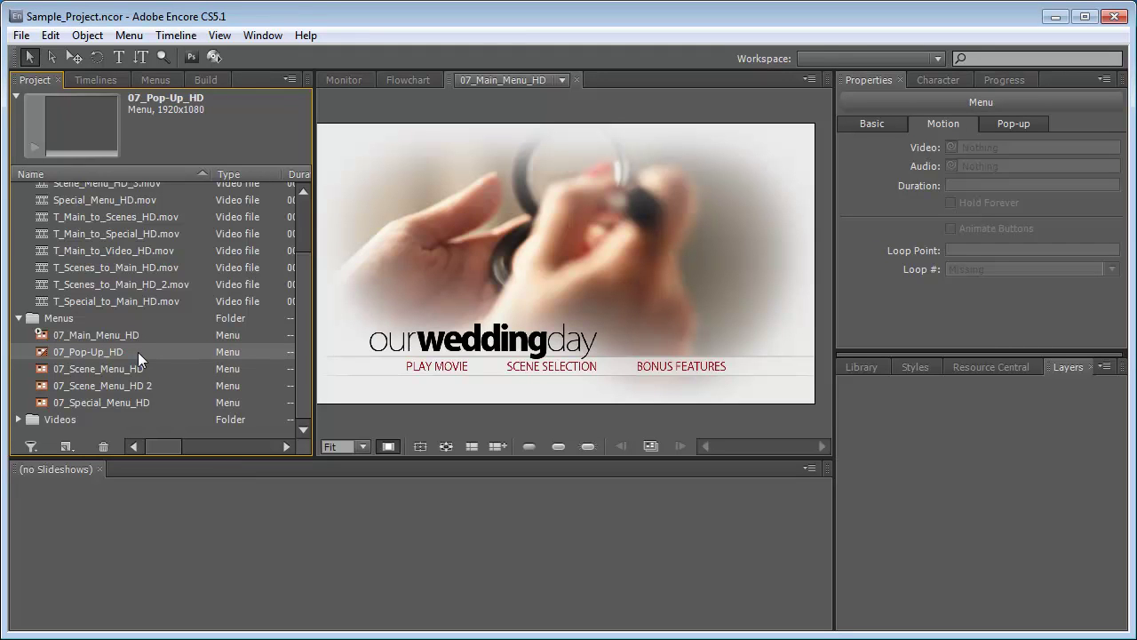
double_click(44, 351)
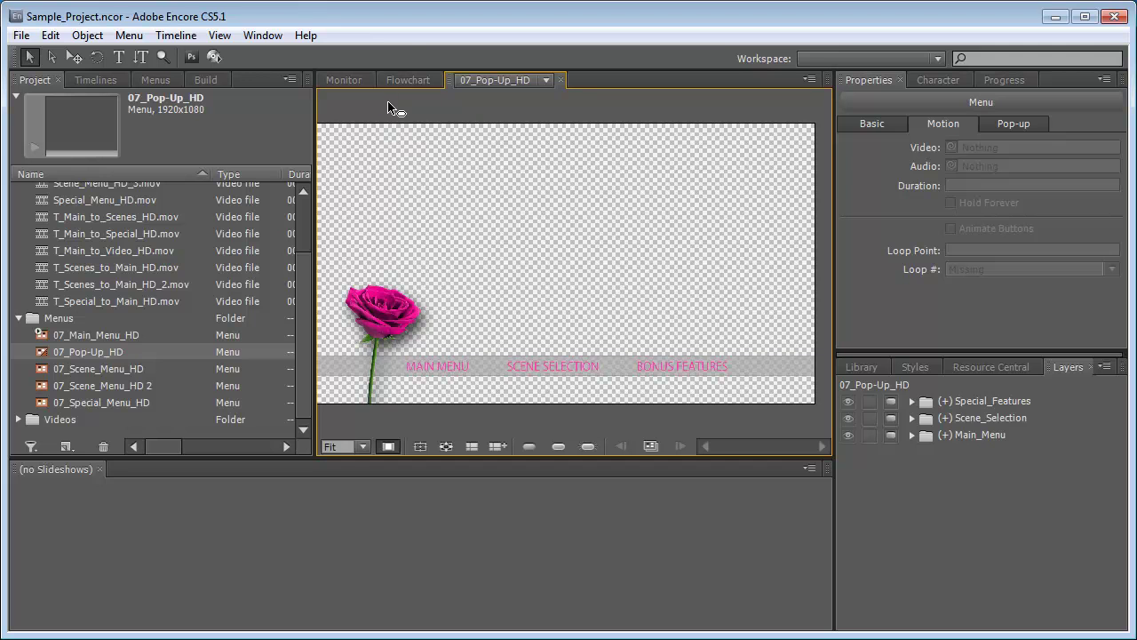
left_click(55, 36)
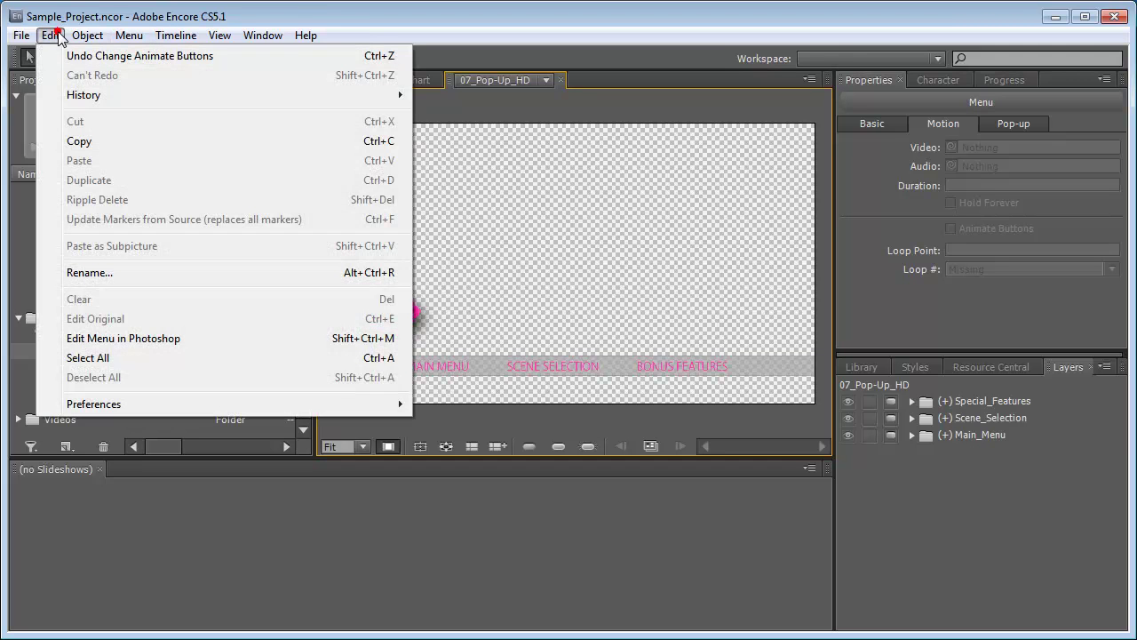
left_click(102, 340)
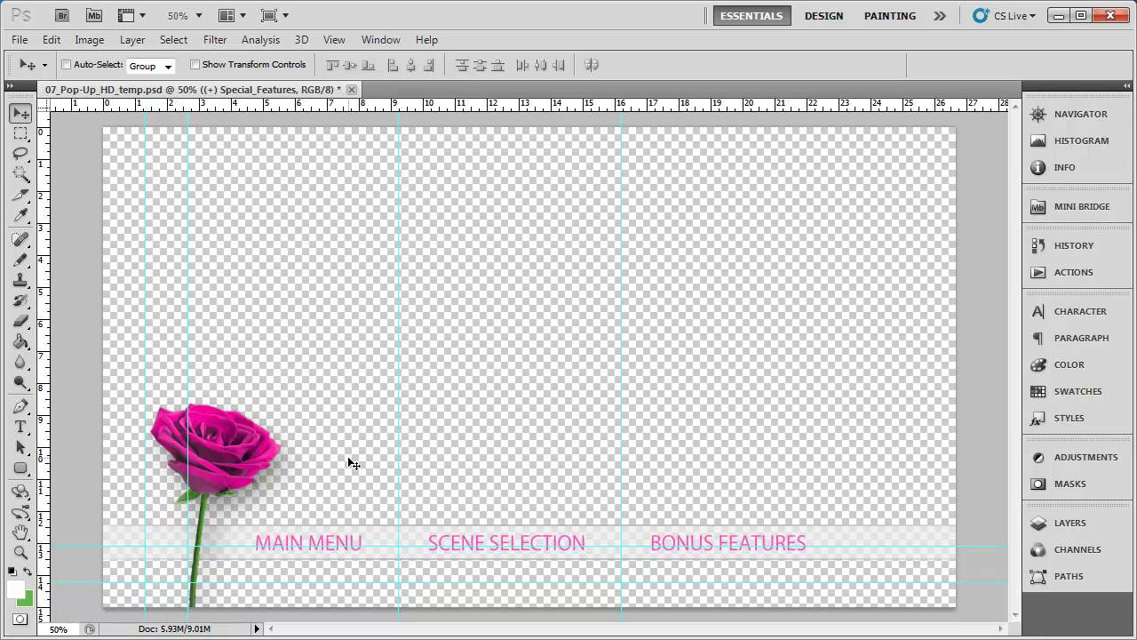
- Show the layers of the pop-up menu and toggle the visibility of the Main_Menu group off and on
left_click(1066, 523)
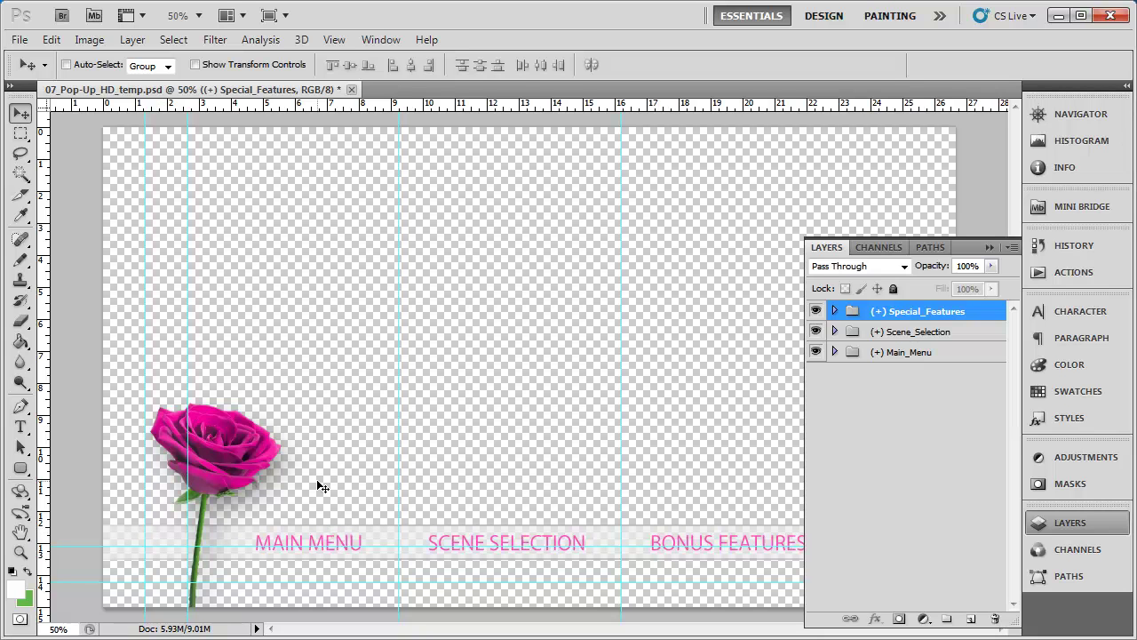
left_click(913, 354)
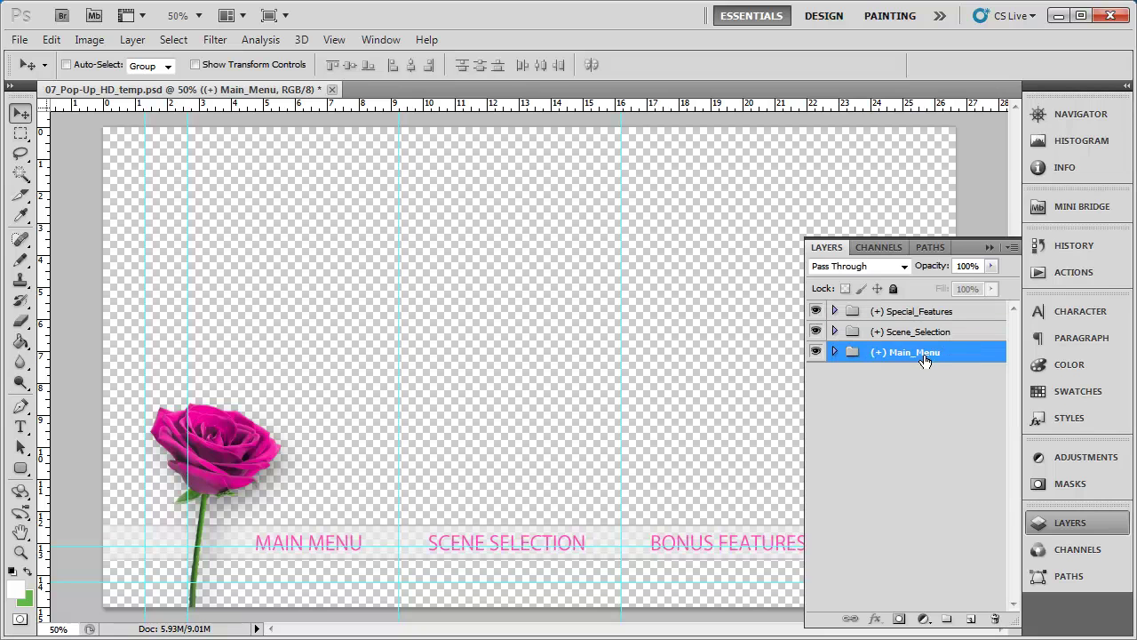
left_click(816, 353)
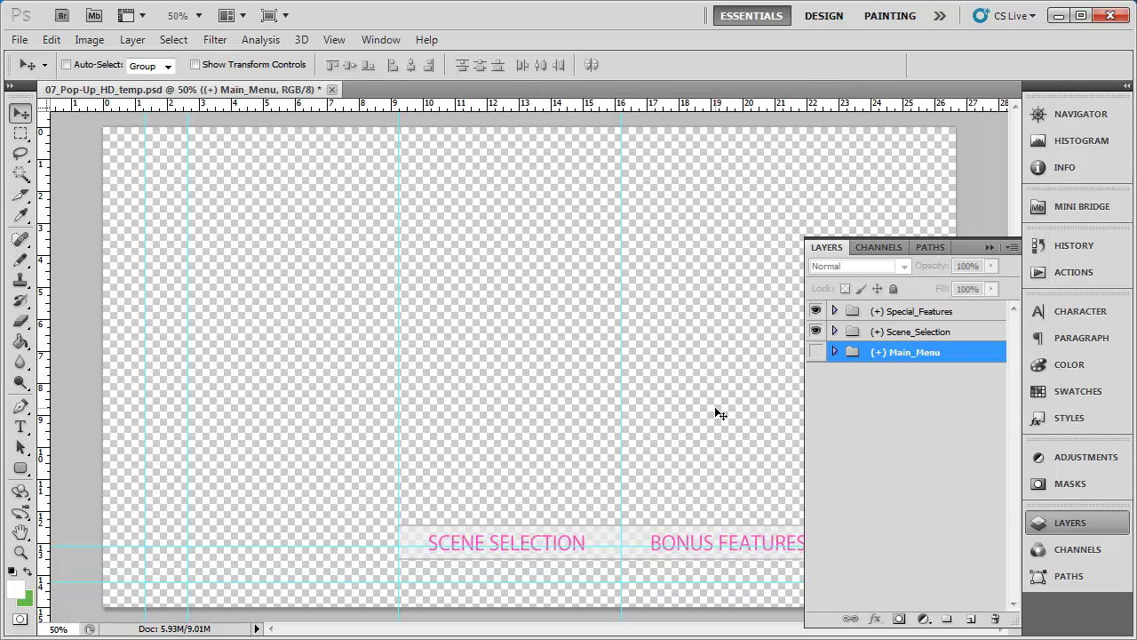
left_click(816, 352)
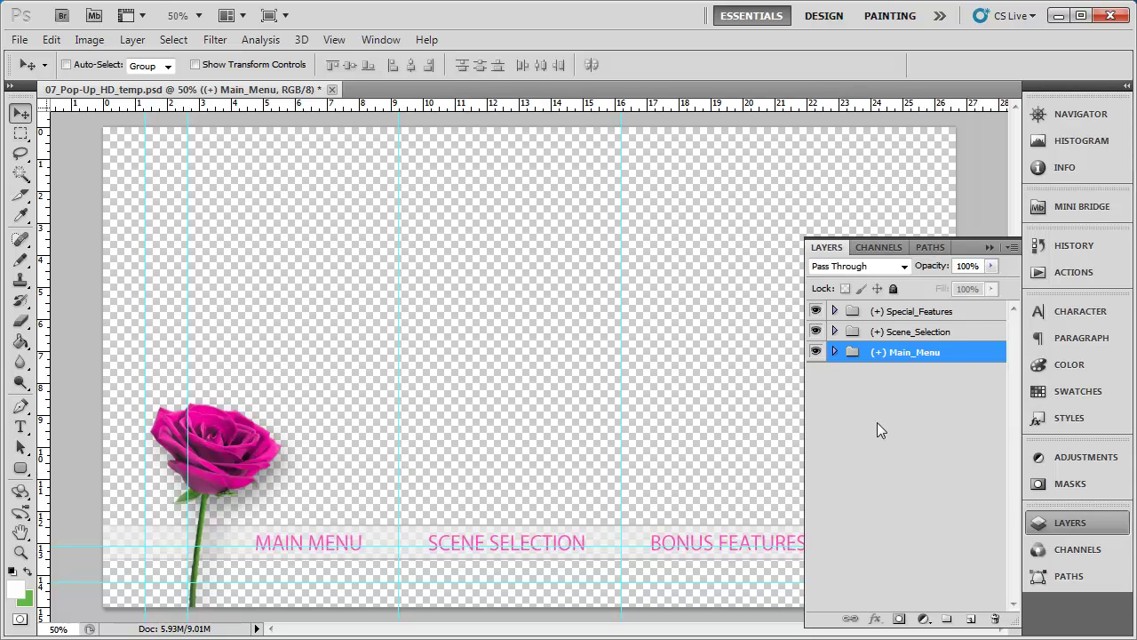
- Expand the Main_Menu and Scene_Selection layer groups and open the text color of the MAIN MENU layer for editing
left_click(834, 352)
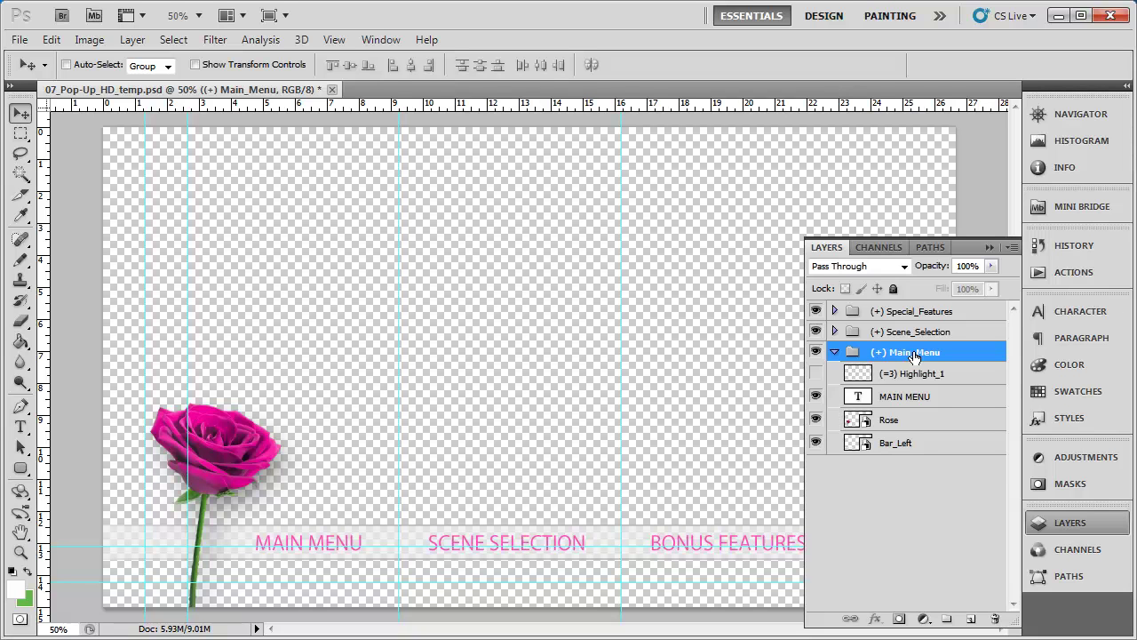
left_click(836, 331)
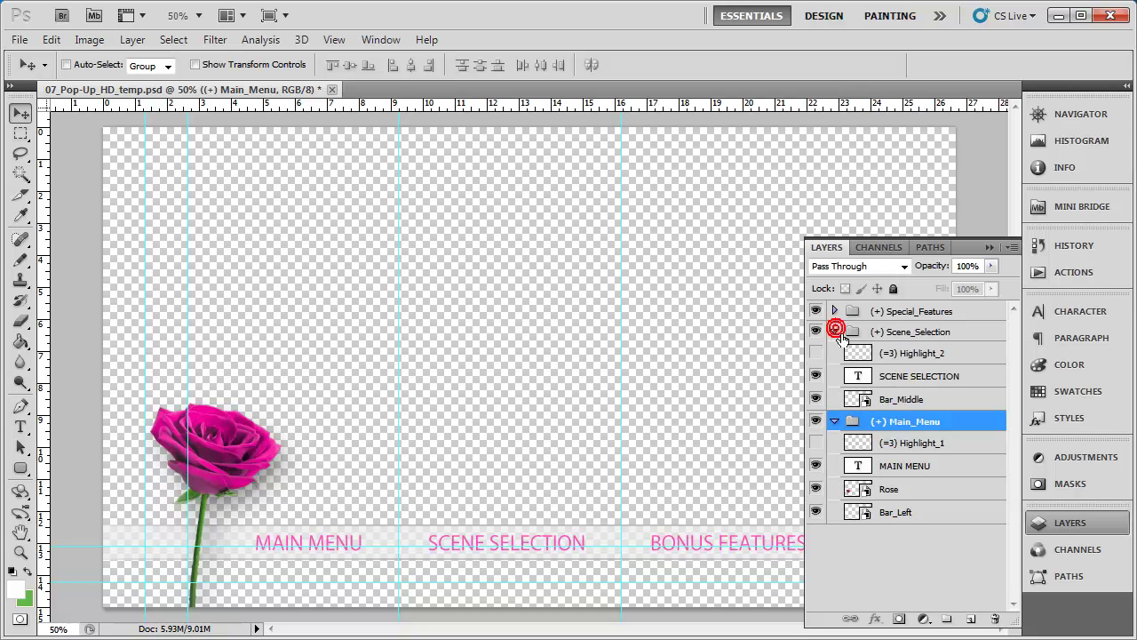
left_click(915, 376)
left_click(914, 467)
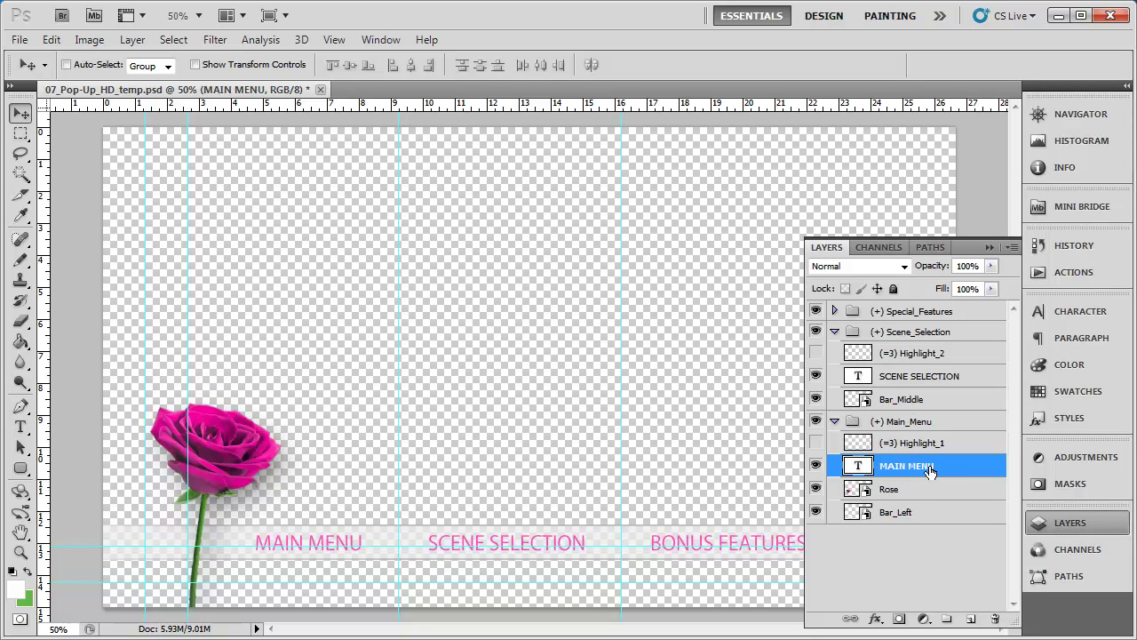
left_click(1073, 311)
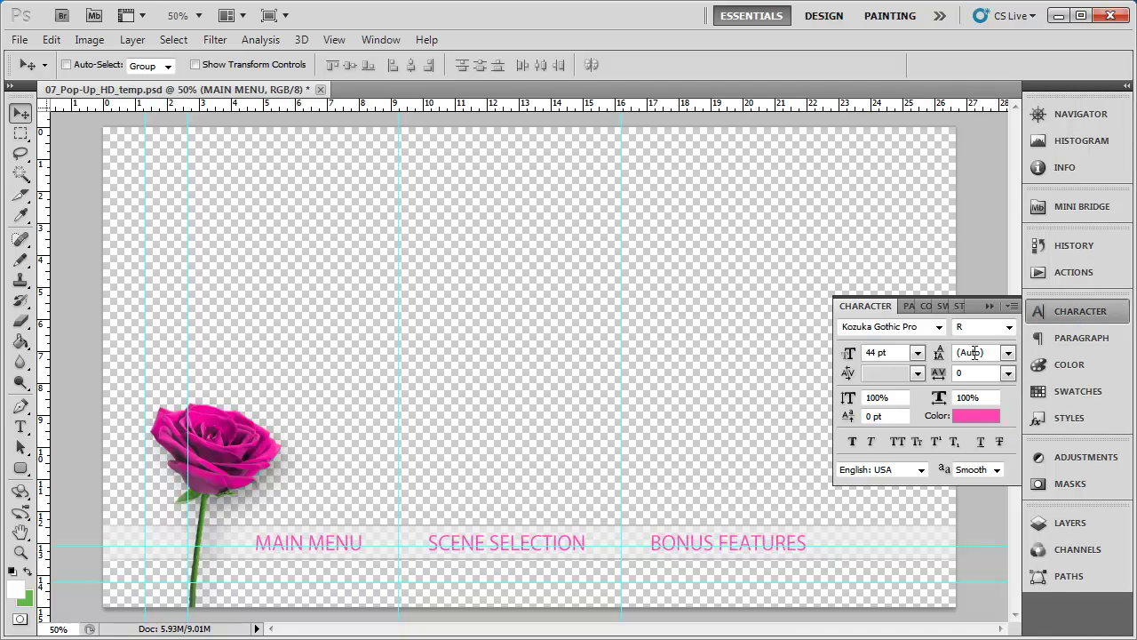
left_click(974, 418)
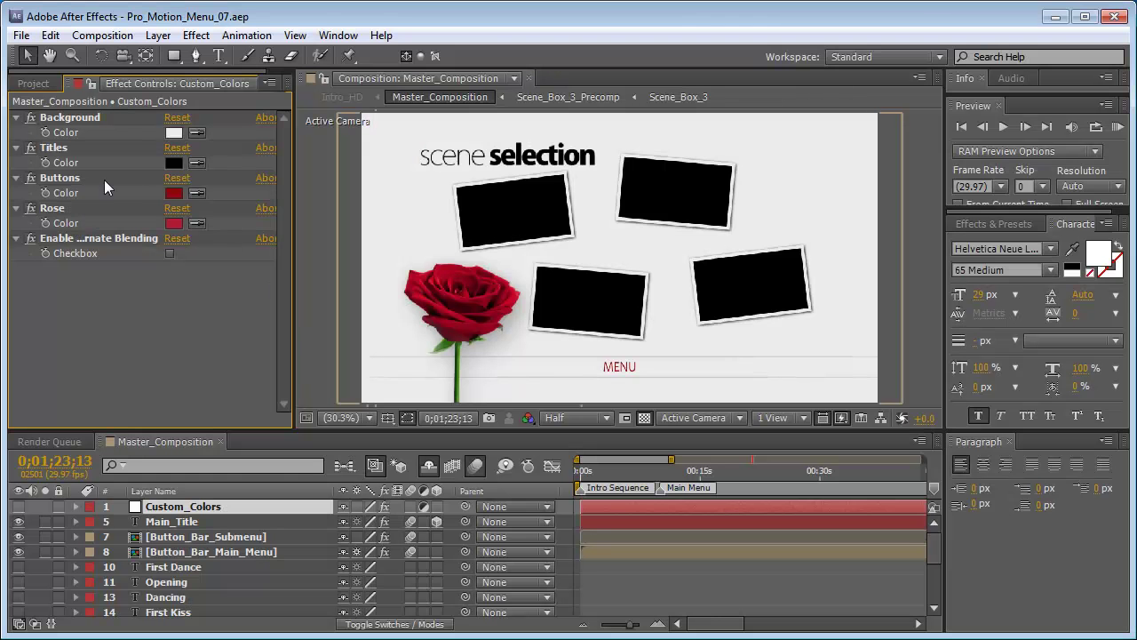
- In After Effects, copy the hex value of the Buttons color on the Custom_Colors layer, leaving the color unchanged, and return to Photoshop
left_click(174, 193)
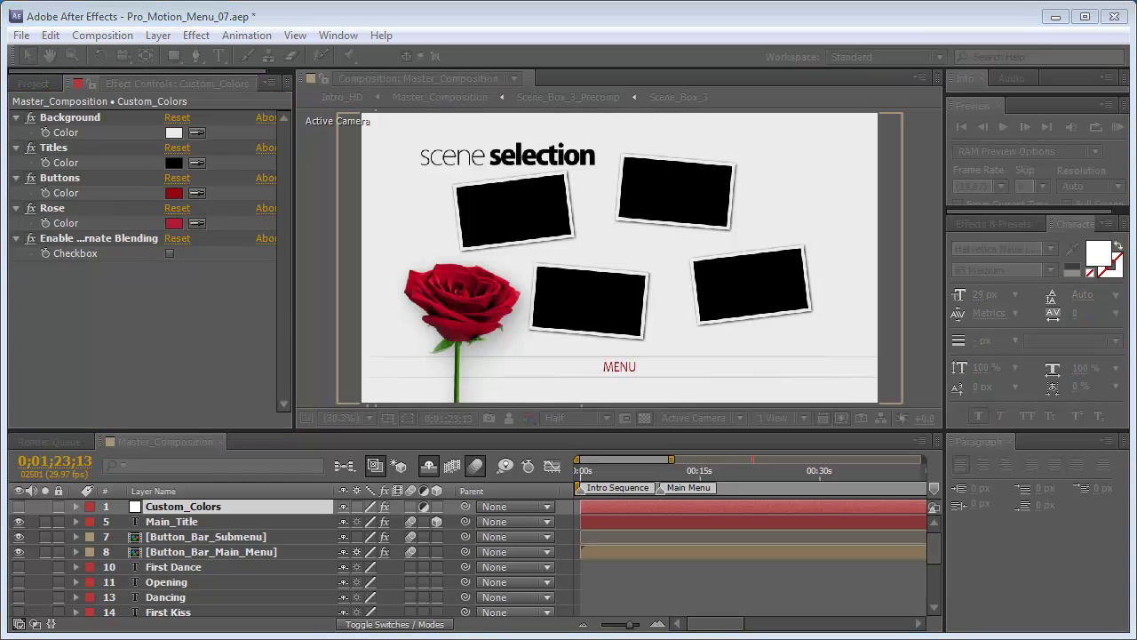
double_click(560, 438)
key("ctrl+c")
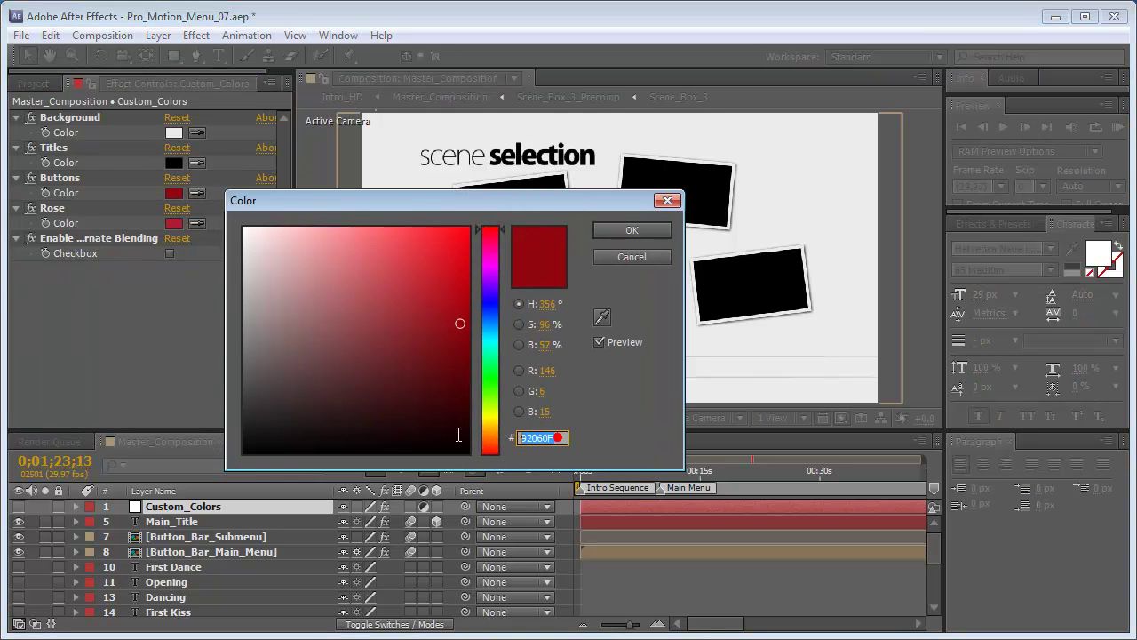
left_click(628, 259)
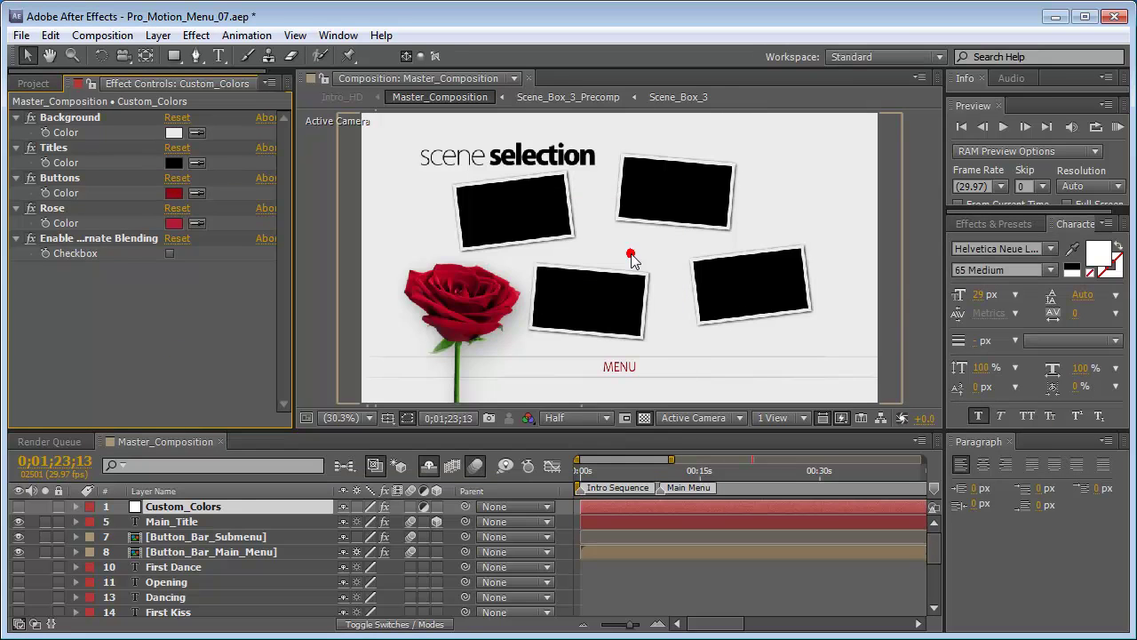
left_click(1059, 16)
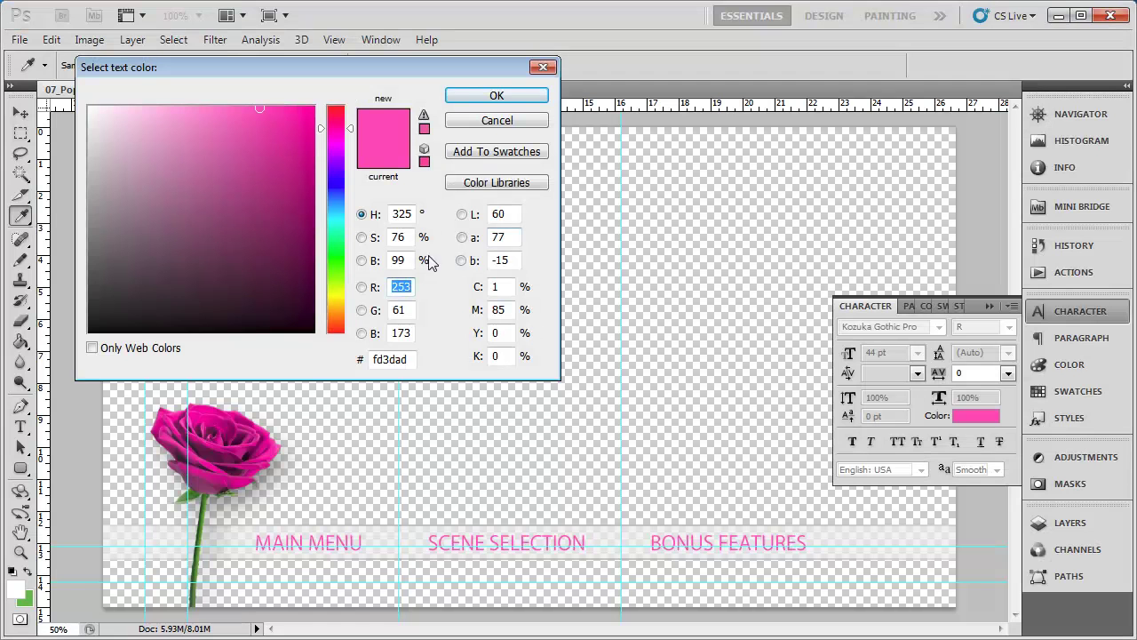
- Set the MAIN MENU text color to the copied hex value 92060F
left_click_drag(395, 359, 307, 357)
key("ctrl+v")
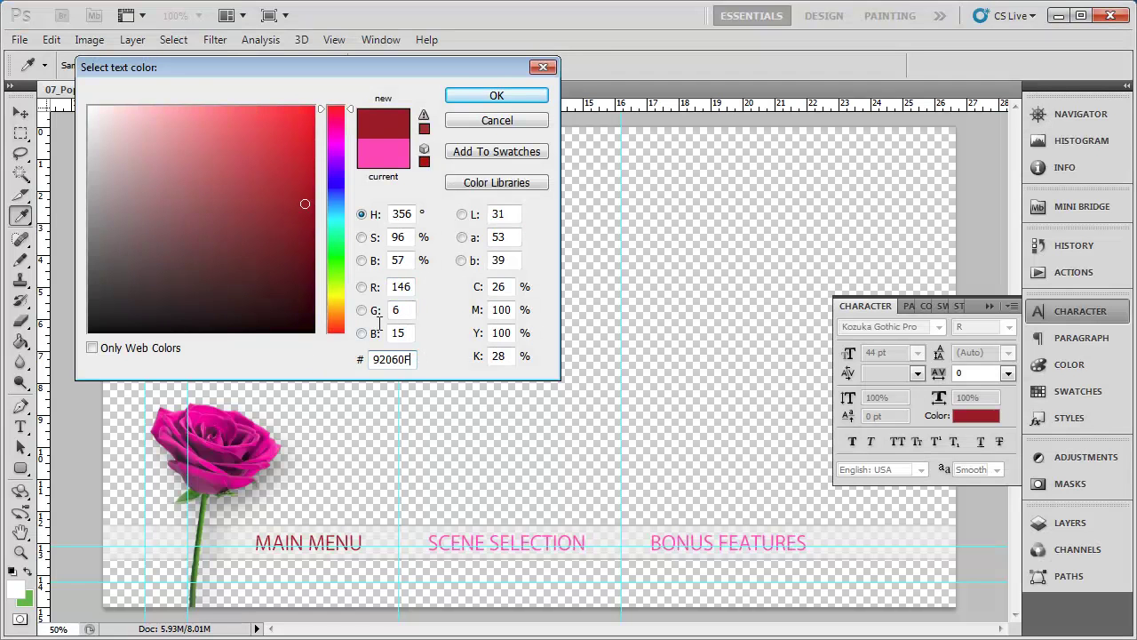
left_click(487, 95)
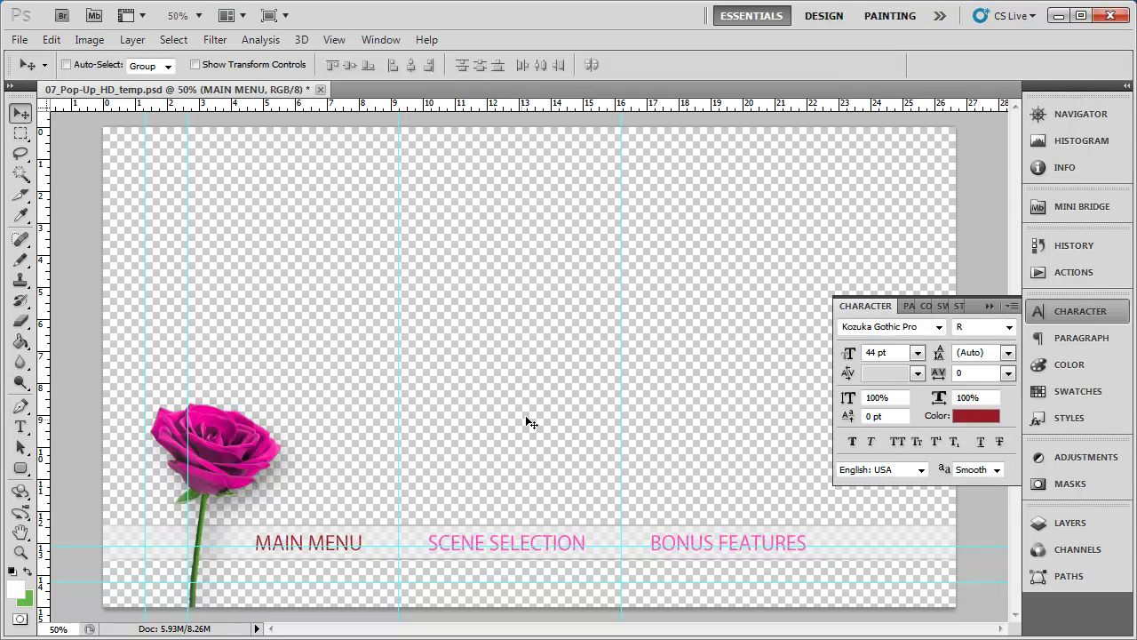
- Set the foreground color to the copied button hex value 92060F
left_click(20, 590)
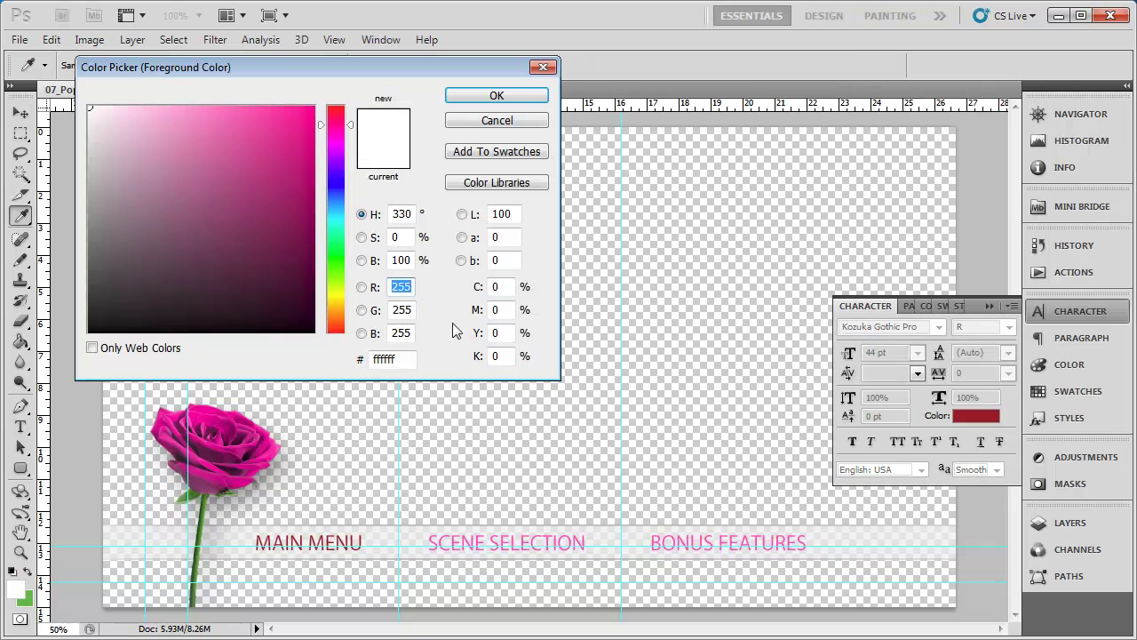
left_click_drag(409, 359, 322, 360)
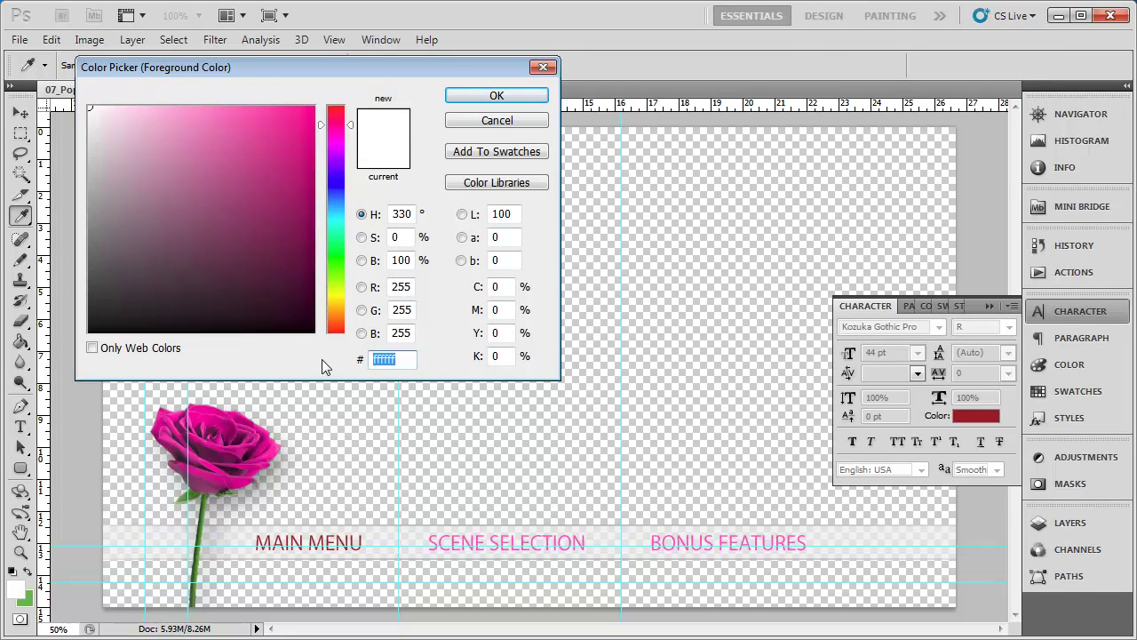
key("ctrl+v")
left_click(497, 95)
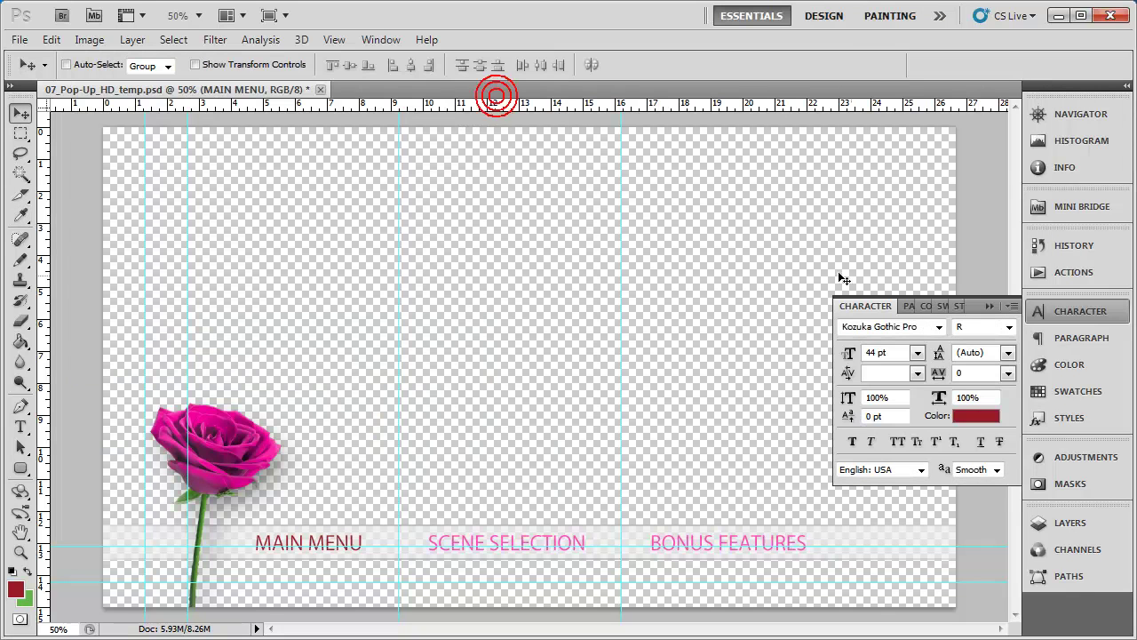
- Set the text color of the SCENE SELECTION and BONUS FEATURES layers together to the foreground color 92060F
left_click(991, 306)
left_click(1051, 519)
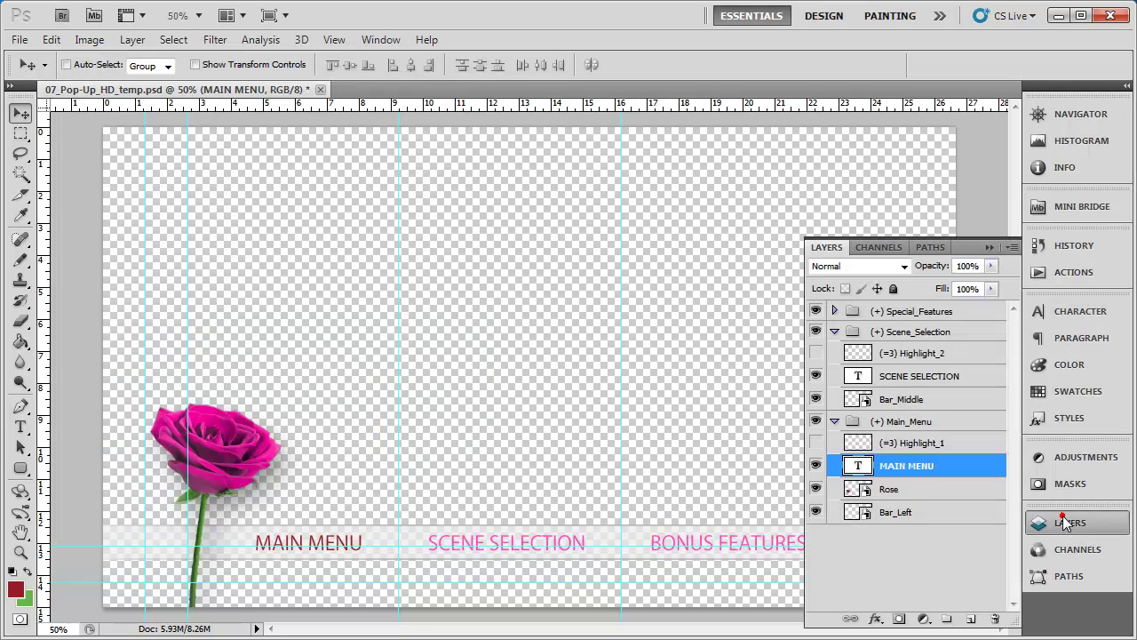
left_click(903, 376)
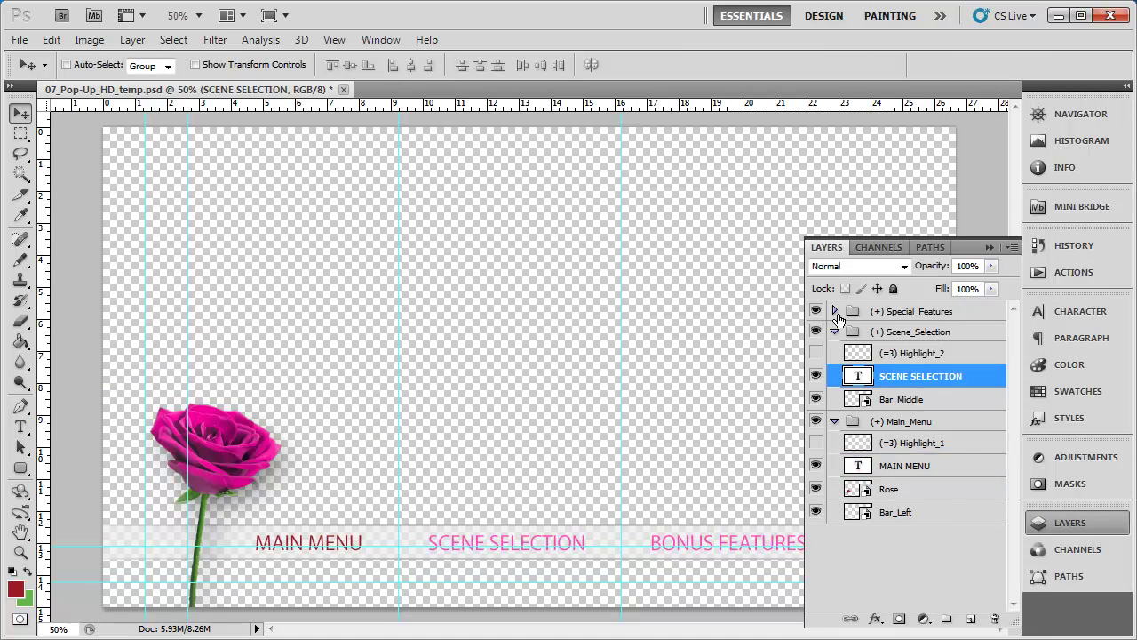
left_click(835, 311)
left_click(911, 358, "ctrl")
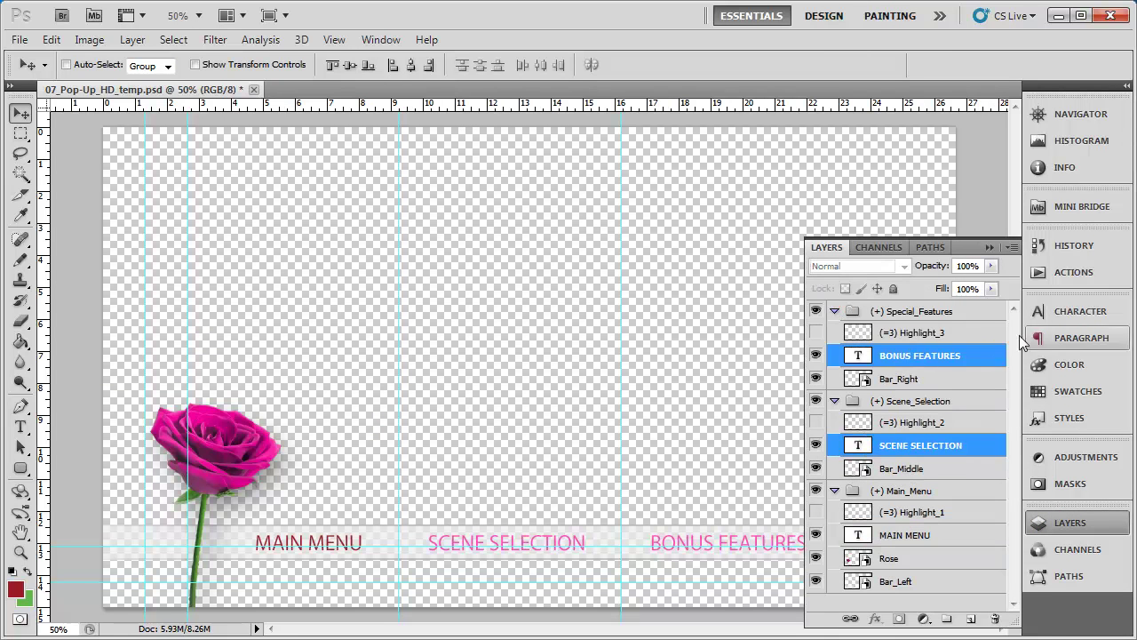
left_click(1081, 318)
left_click(967, 417)
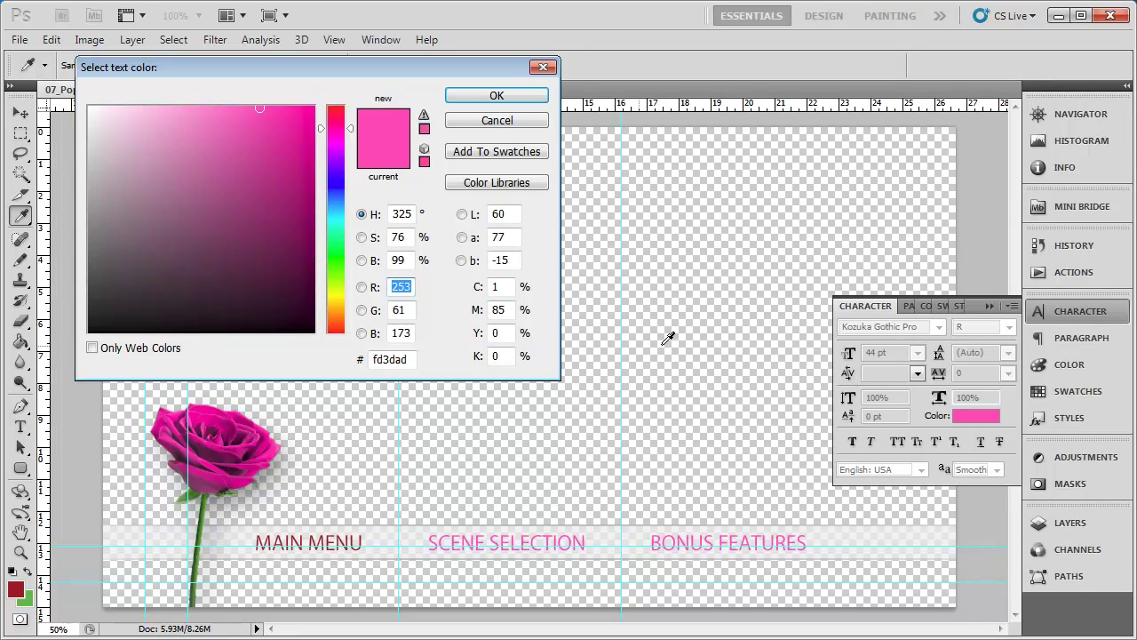
left_click(17, 588)
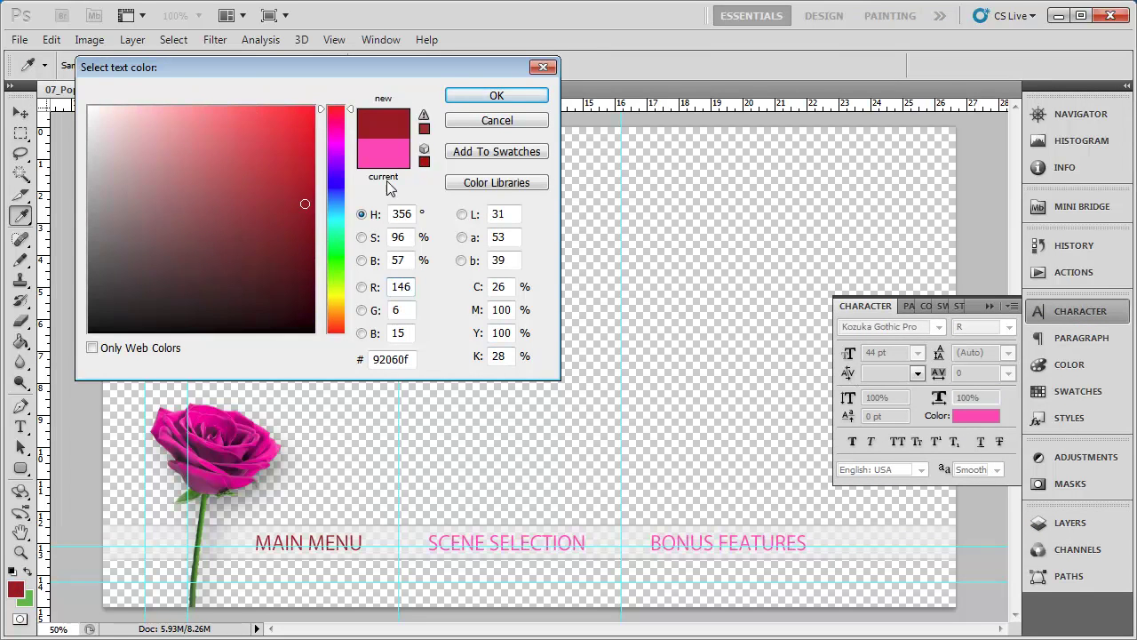
left_click(471, 96)
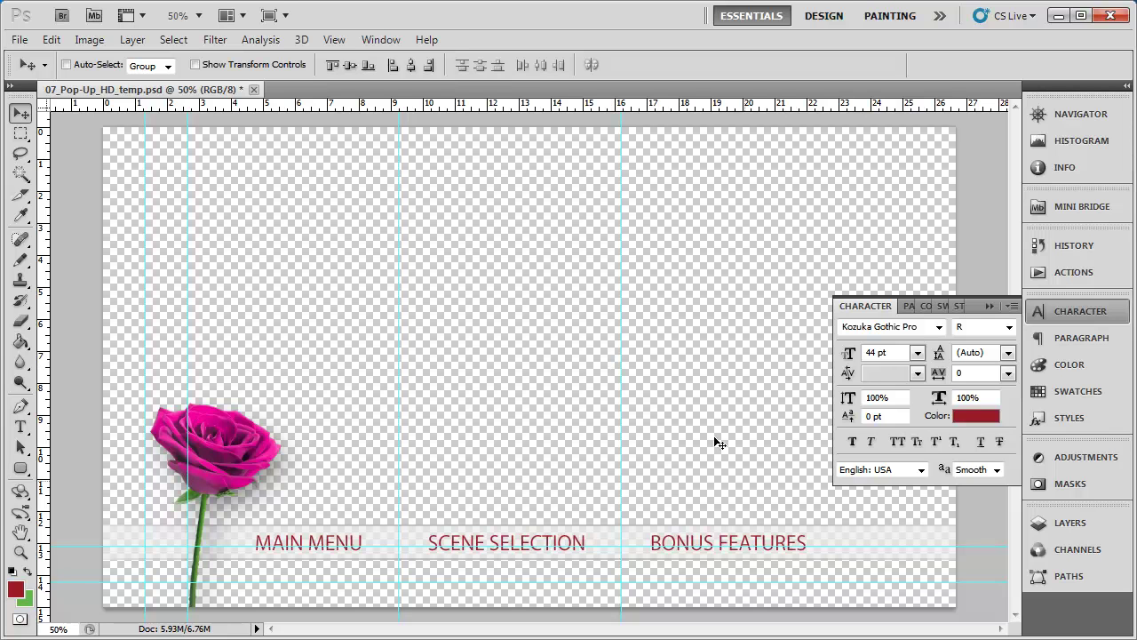
left_click(1080, 312)
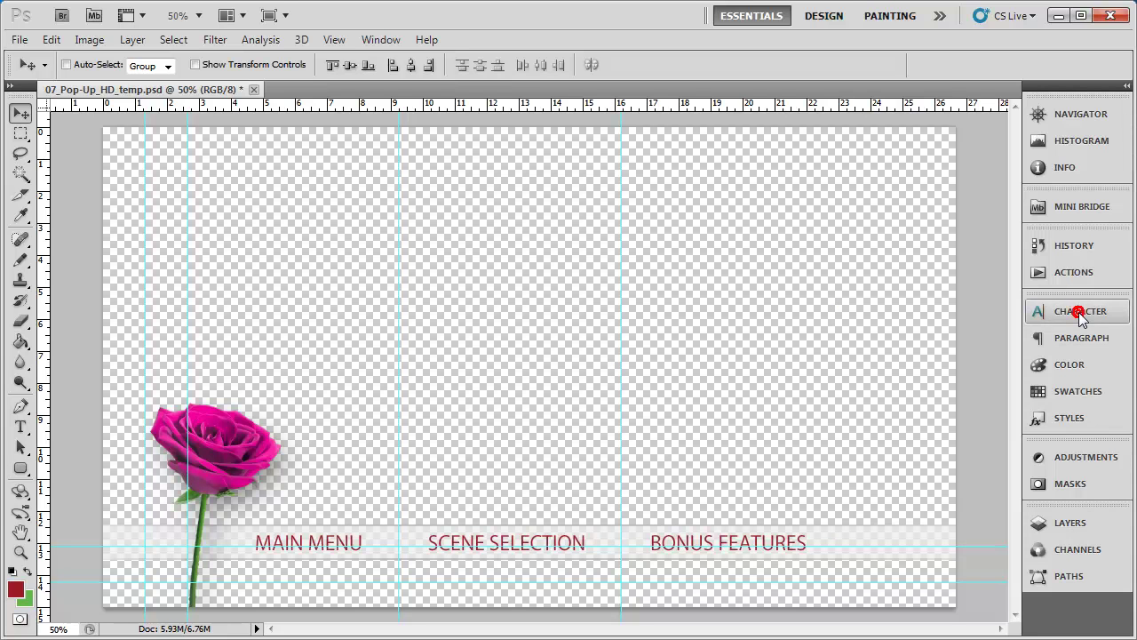
- Try a Color Overlay style in the copied color 92060F on the SCENE SELECTION layer and discard the layer style
left_click(1063, 522)
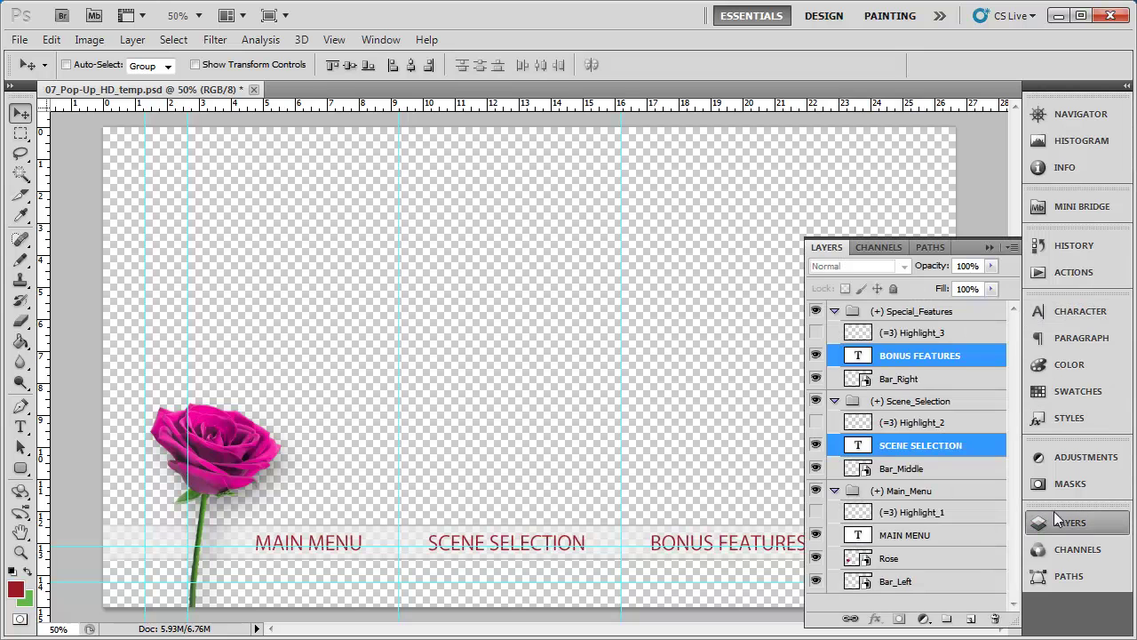
double_click(988, 445)
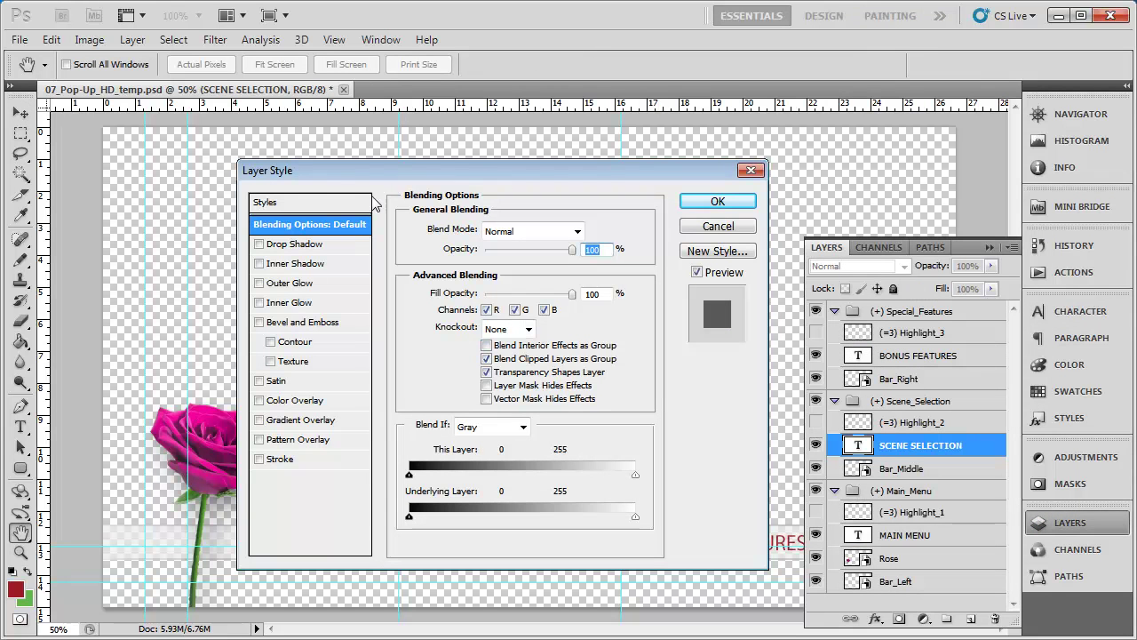
left_click(304, 401)
left_click(578, 234)
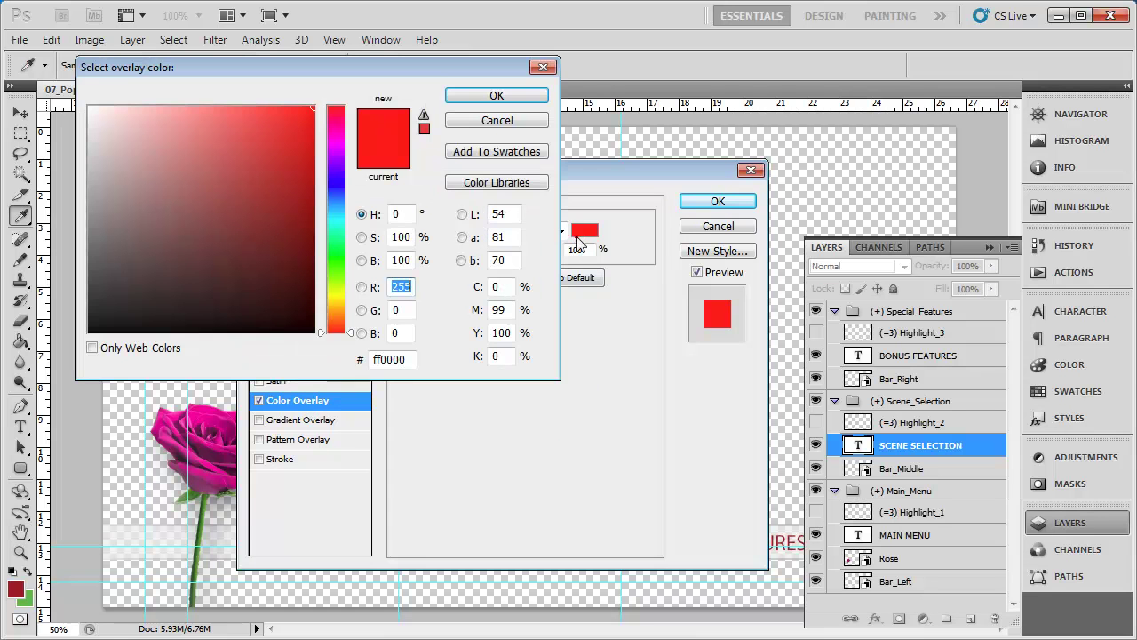
left_click(391, 359)
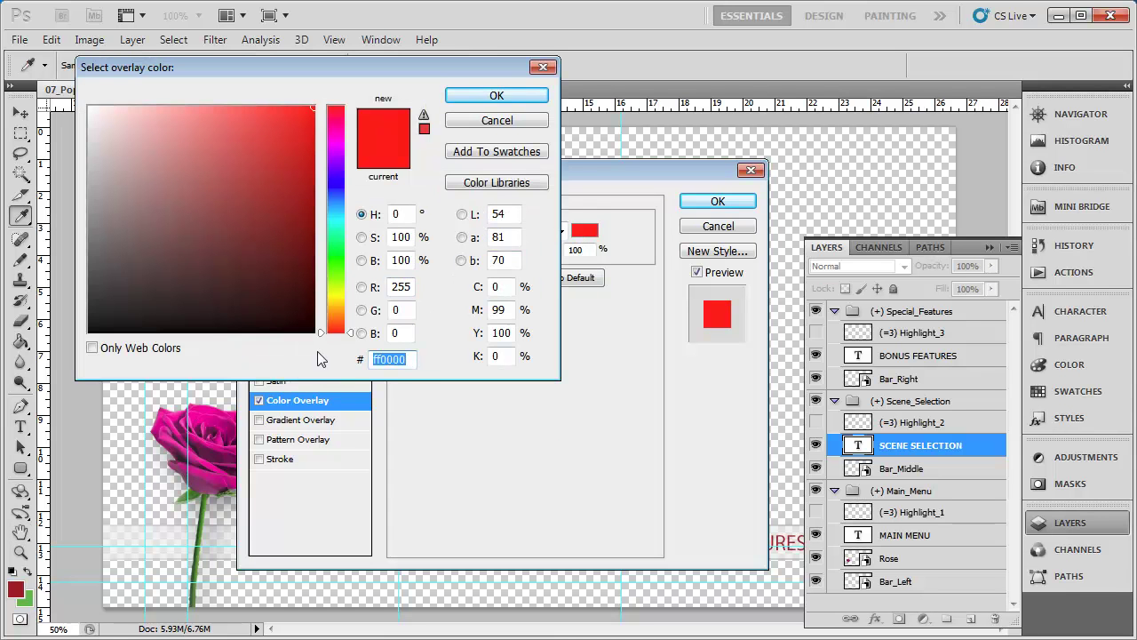
key("ctrl+v")
left_click(508, 95)
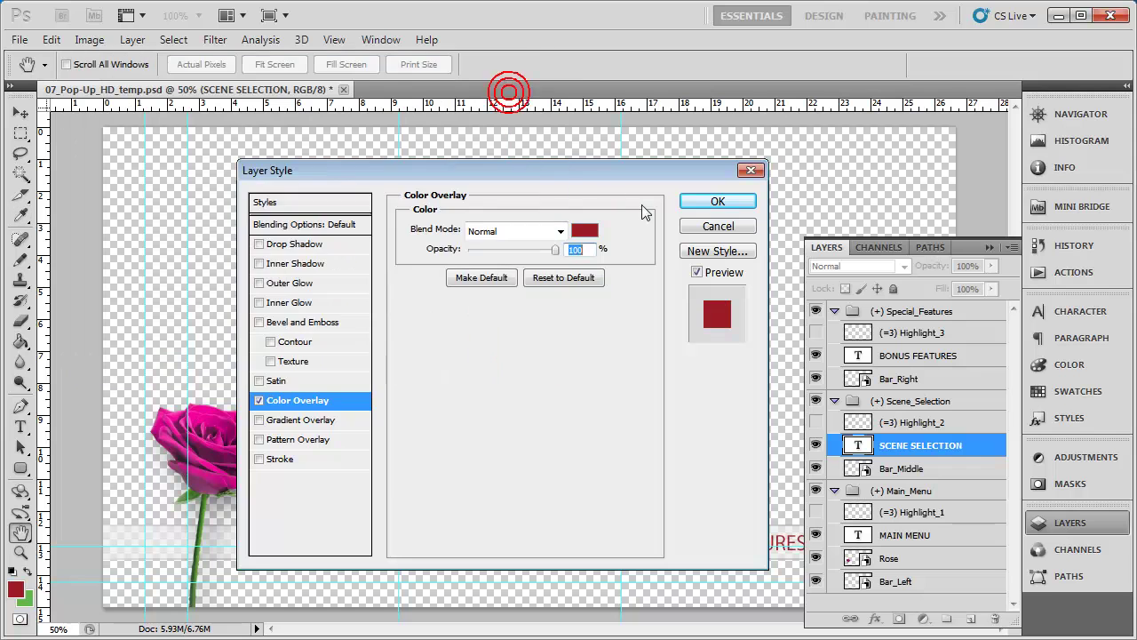
left_click(703, 225)
left_click(989, 247)
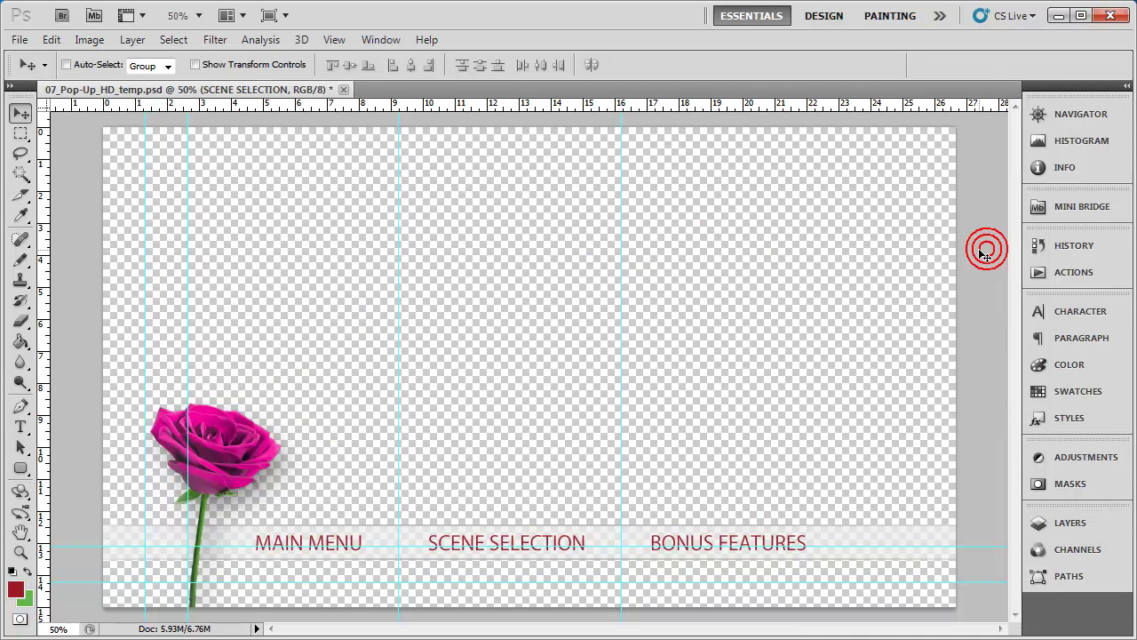
left_click(1070, 522)
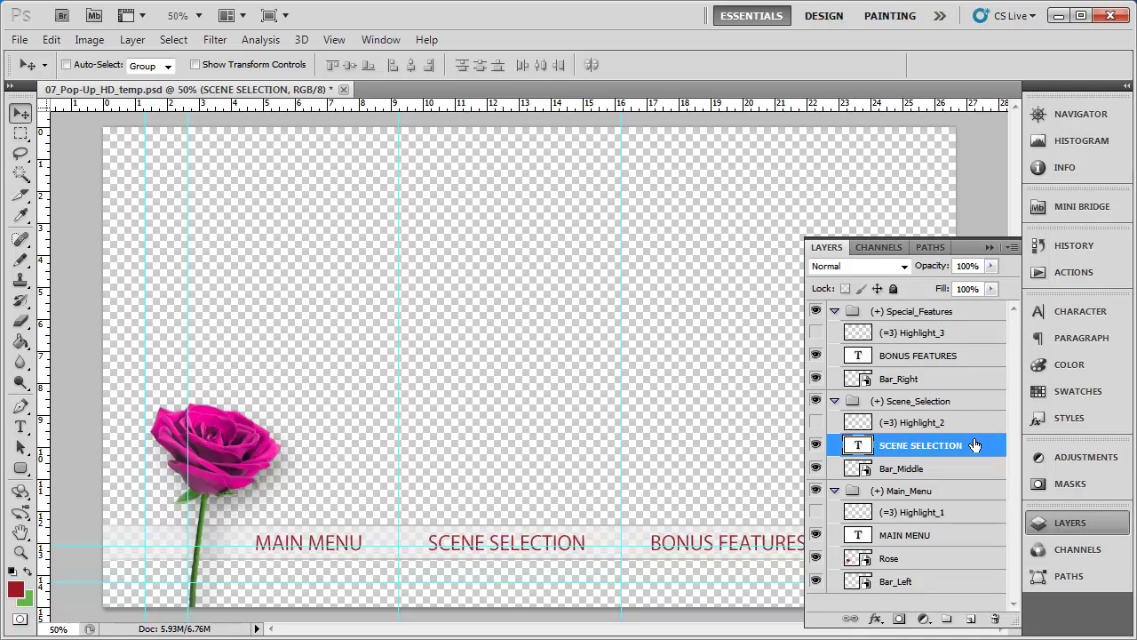
left_click(863, 469)
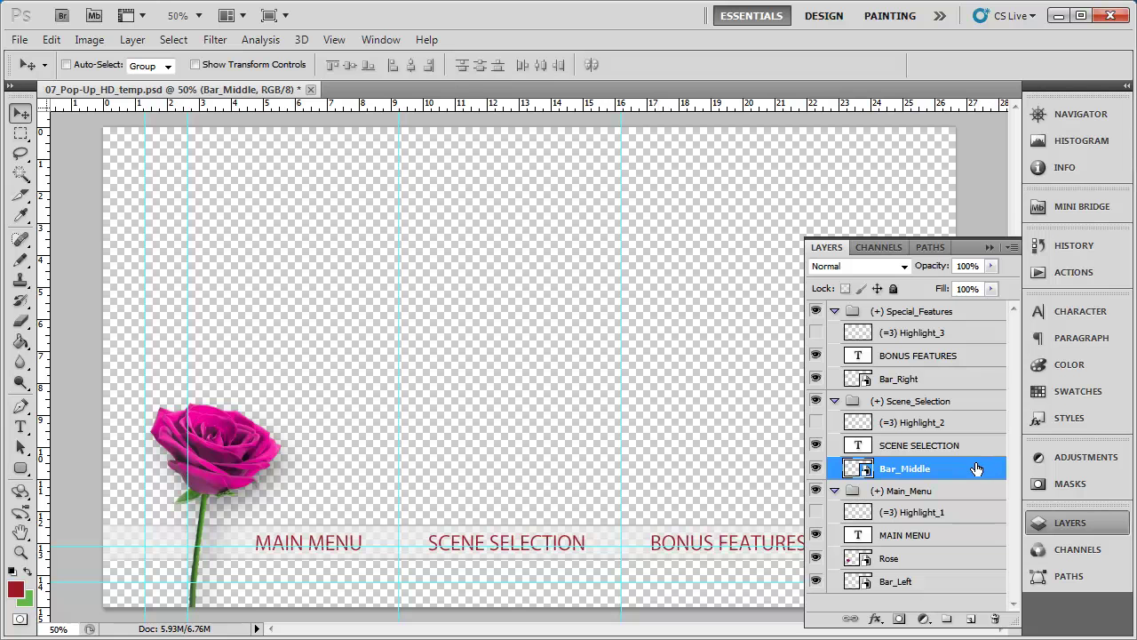
double_click(973, 423)
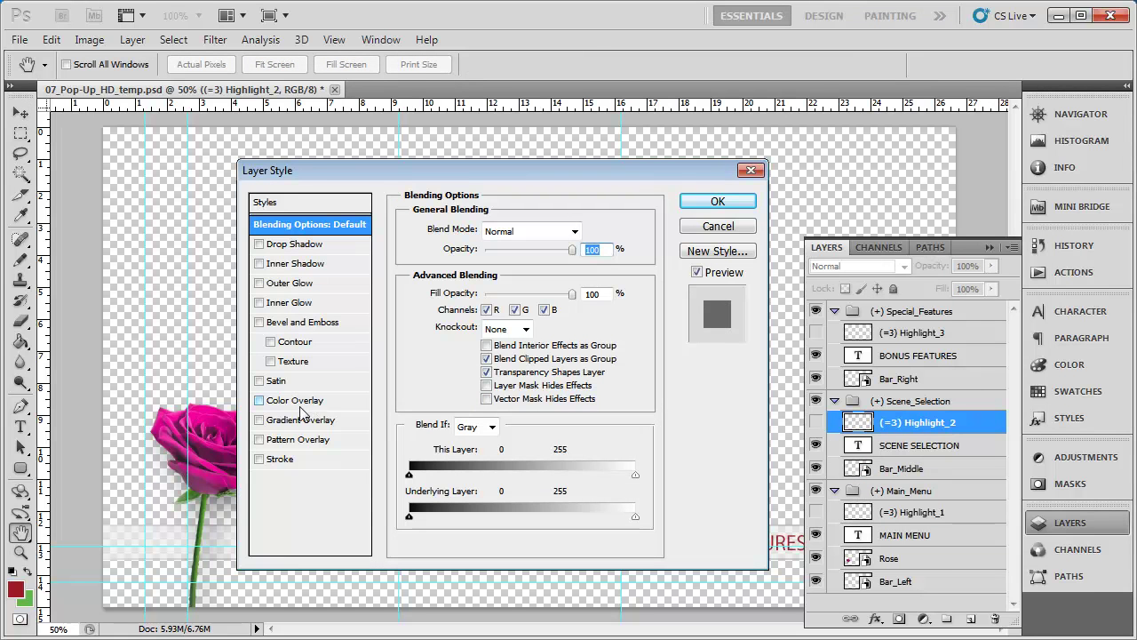
left_click(715, 228)
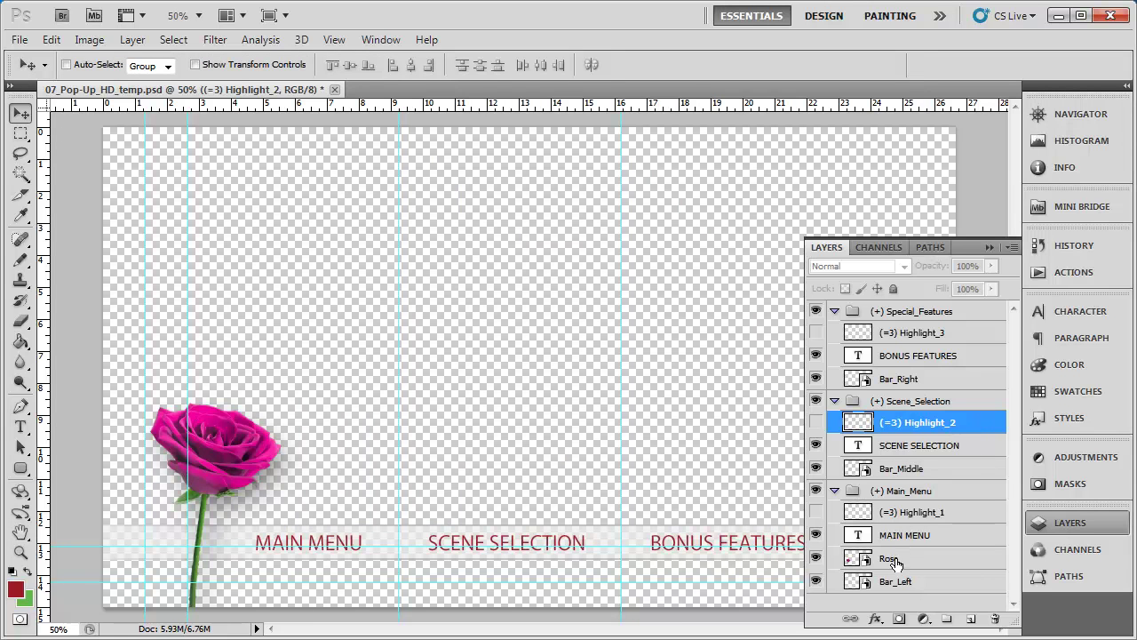
- Open the contents of the Rose smart object, expand its Rose group and select the Rose_Hue layer
left_click(865, 560)
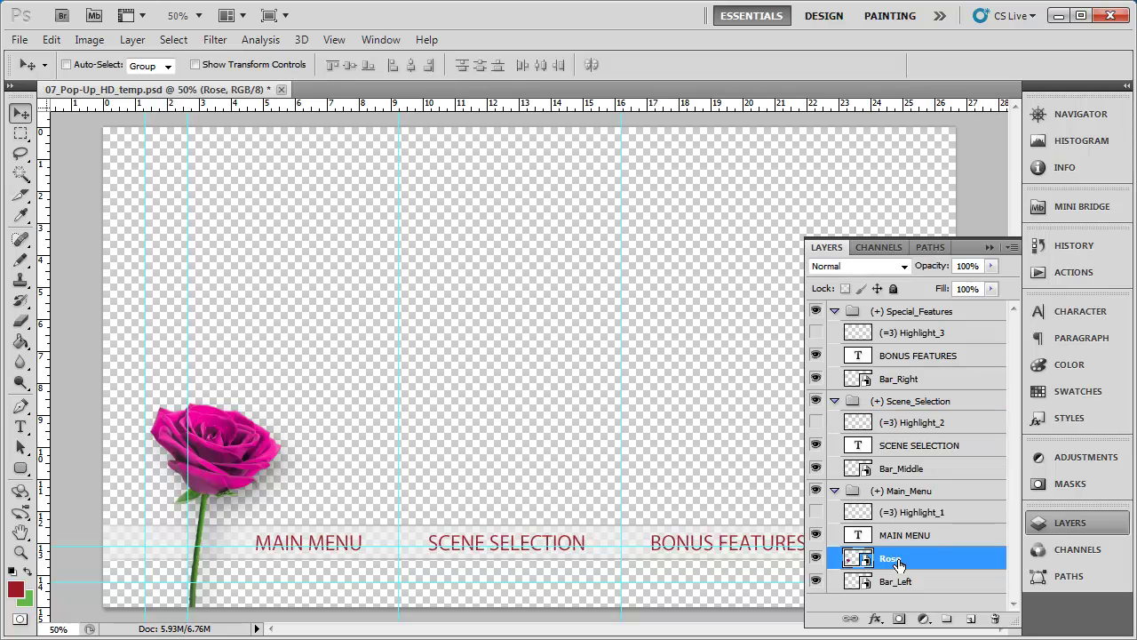
double_click(865, 560)
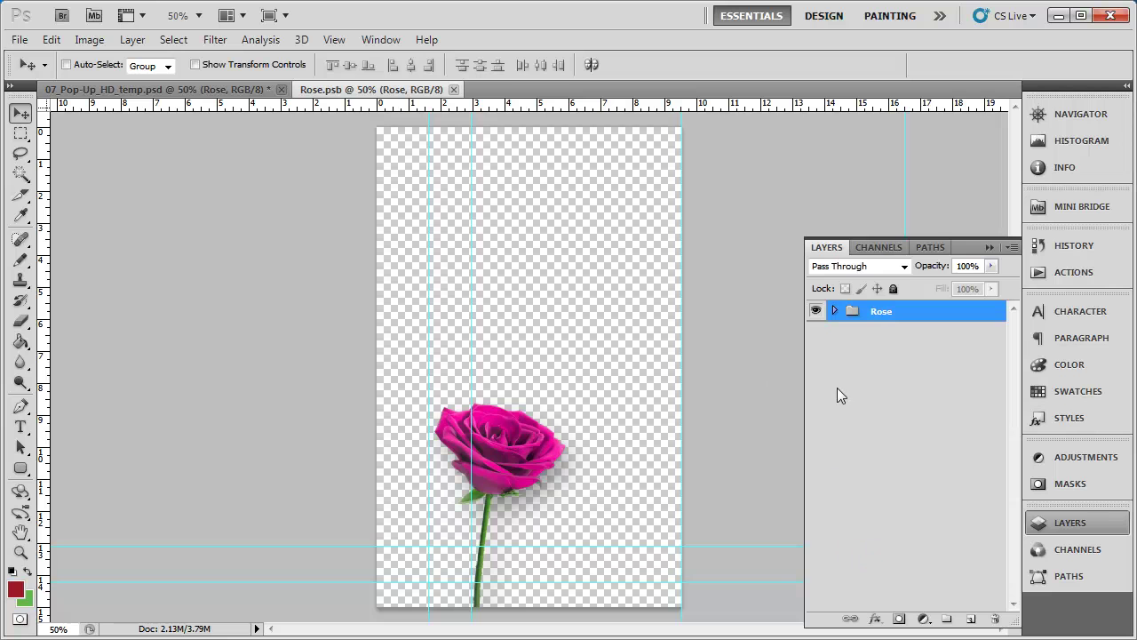
left_click(835, 312)
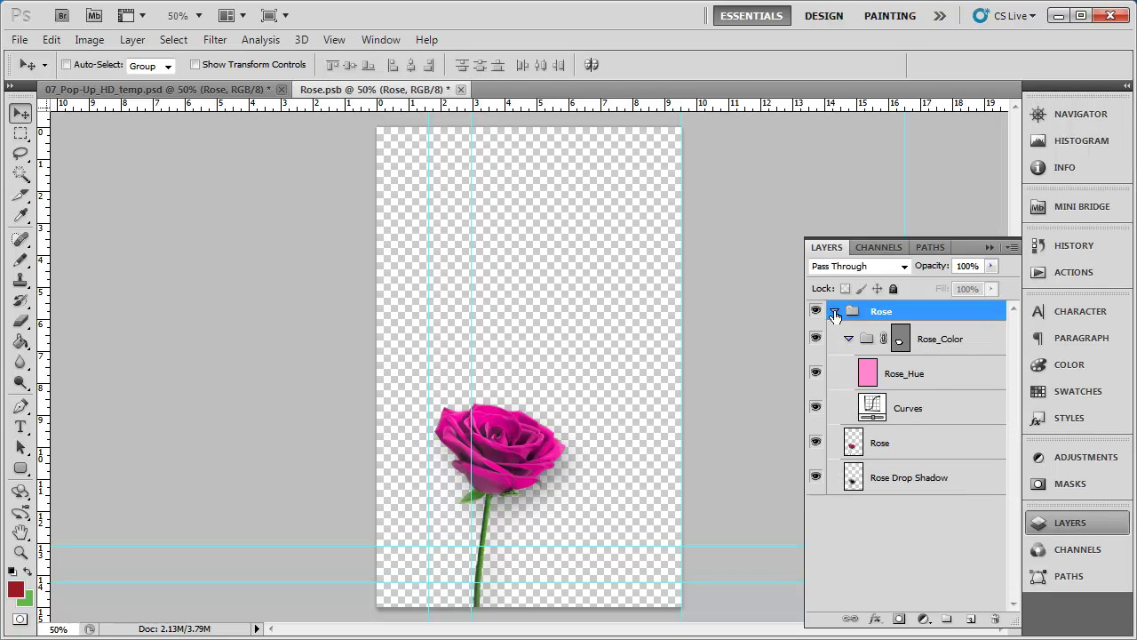
left_click(924, 374)
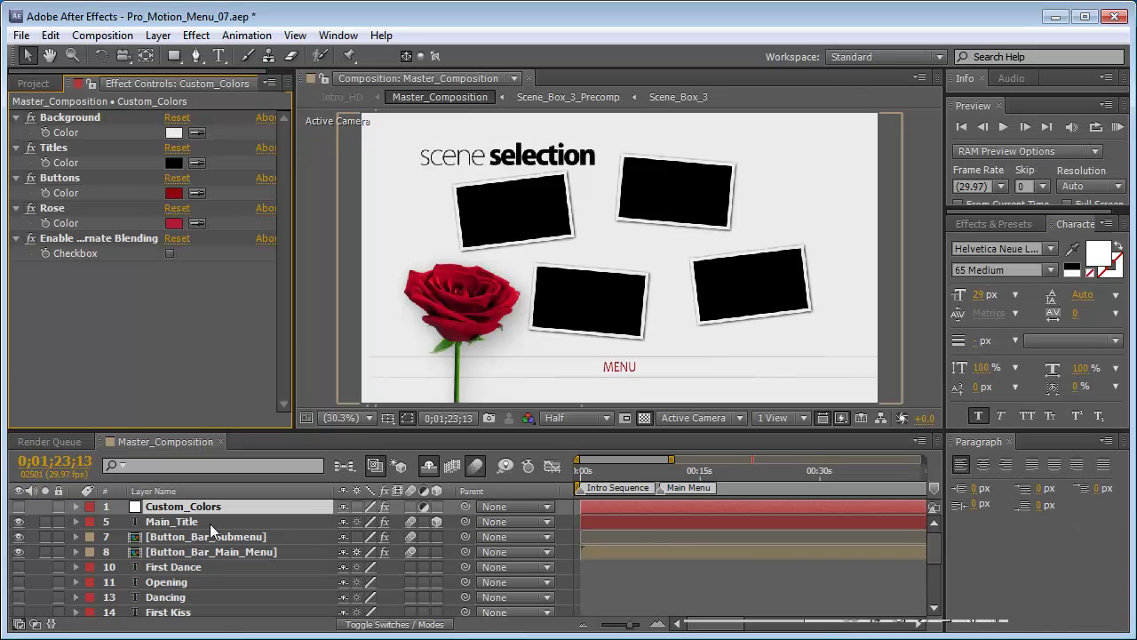
- In After Effects, copy the hex value AD1C37 of the Rose color on the Custom_Colors layer, leaving the color unchanged, and return to Photoshop
left_click(173, 223)
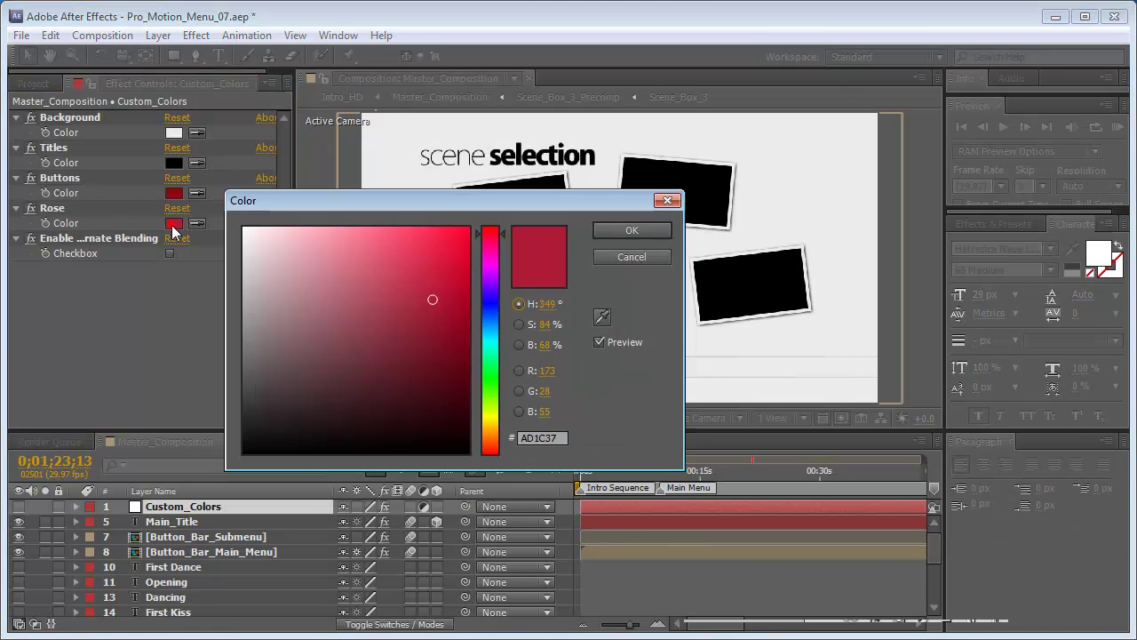
double_click(564, 439)
key("ctrl+c")
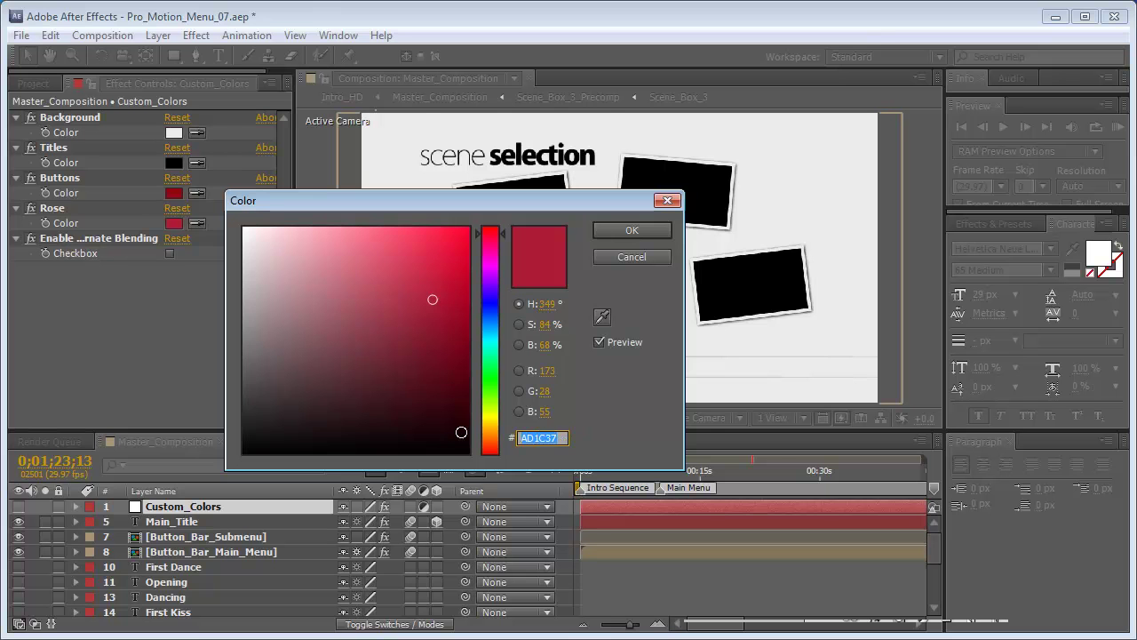
left_click(632, 257)
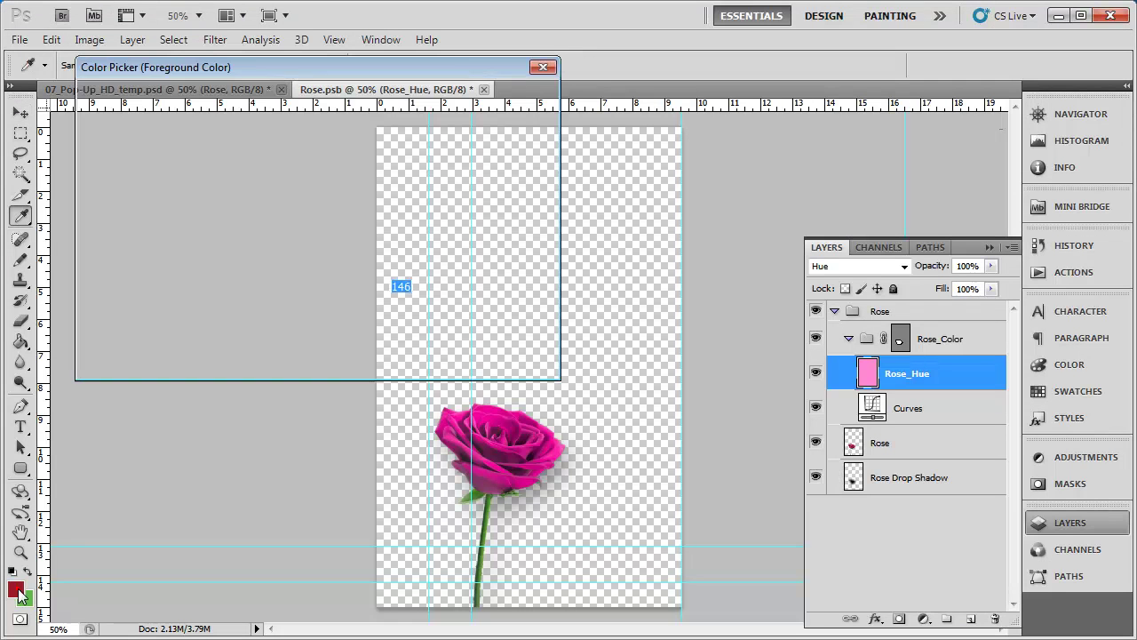
- Set the foreground color to the copied rose value AD1C37 and fill the Rose_Hue layer with it using the Paint Bucket
left_click(16, 586)
double_click(396, 360)
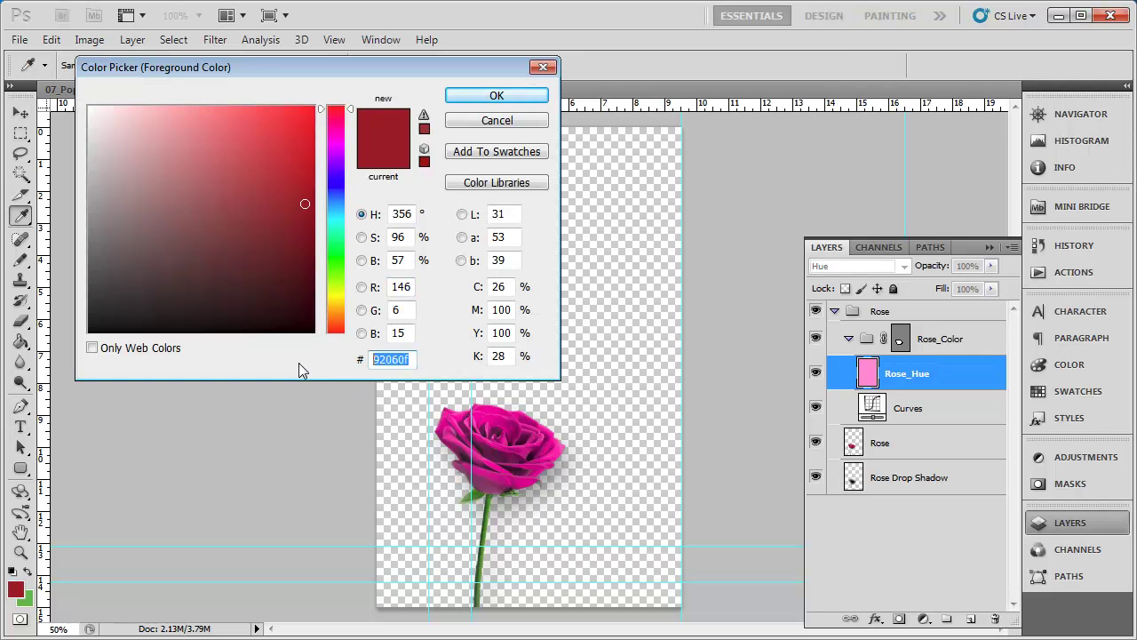
key("ctrl+v")
left_click(488, 94)
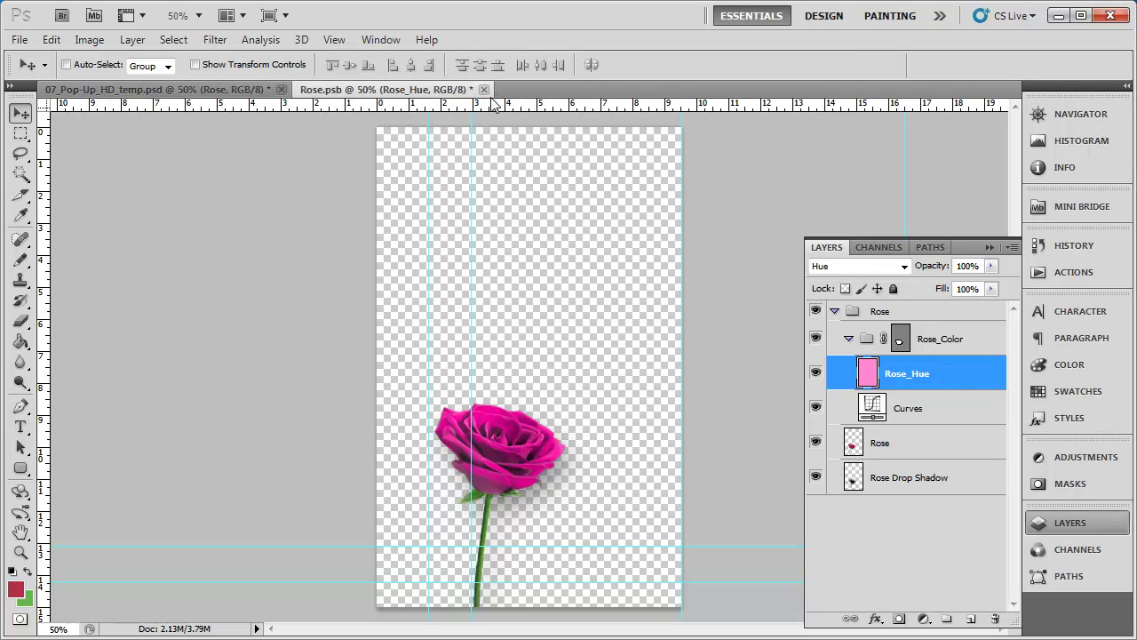
left_click(20, 342)
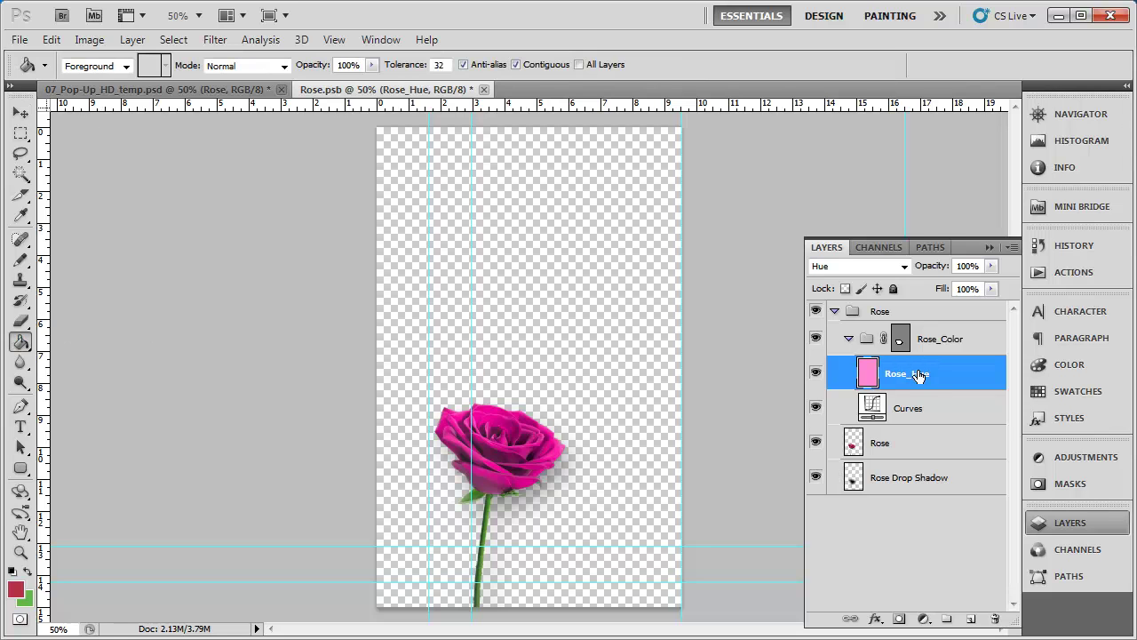
left_click(508, 431)
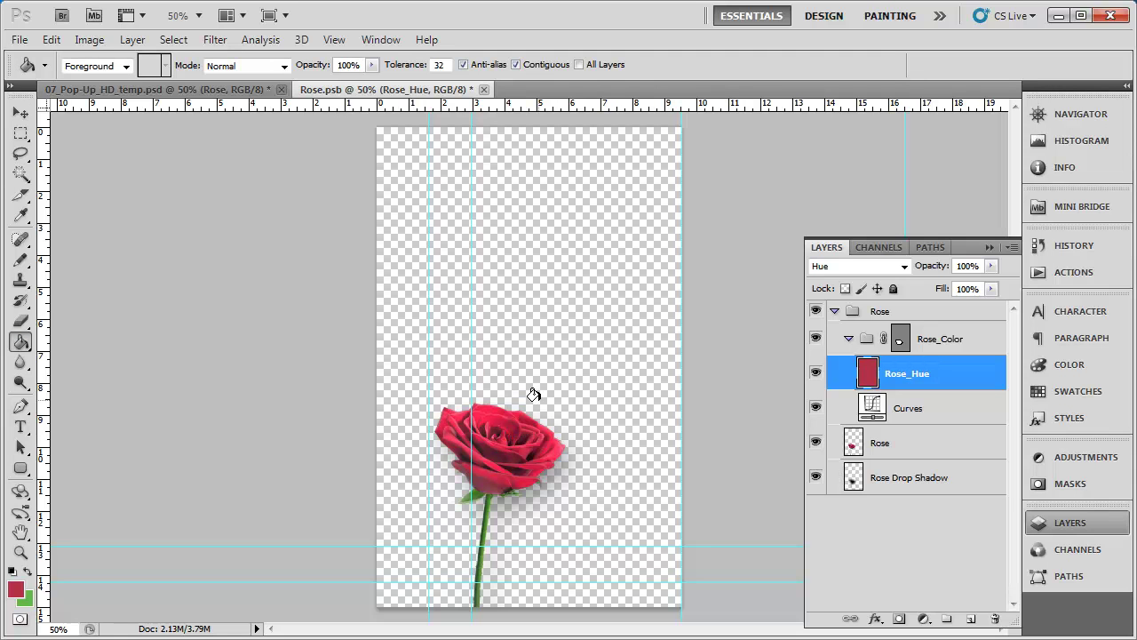
- Darken the rose with its Curves adjustment by lowering the white end point and moving the midpoint to input 149, output 101
left_click(917, 413)
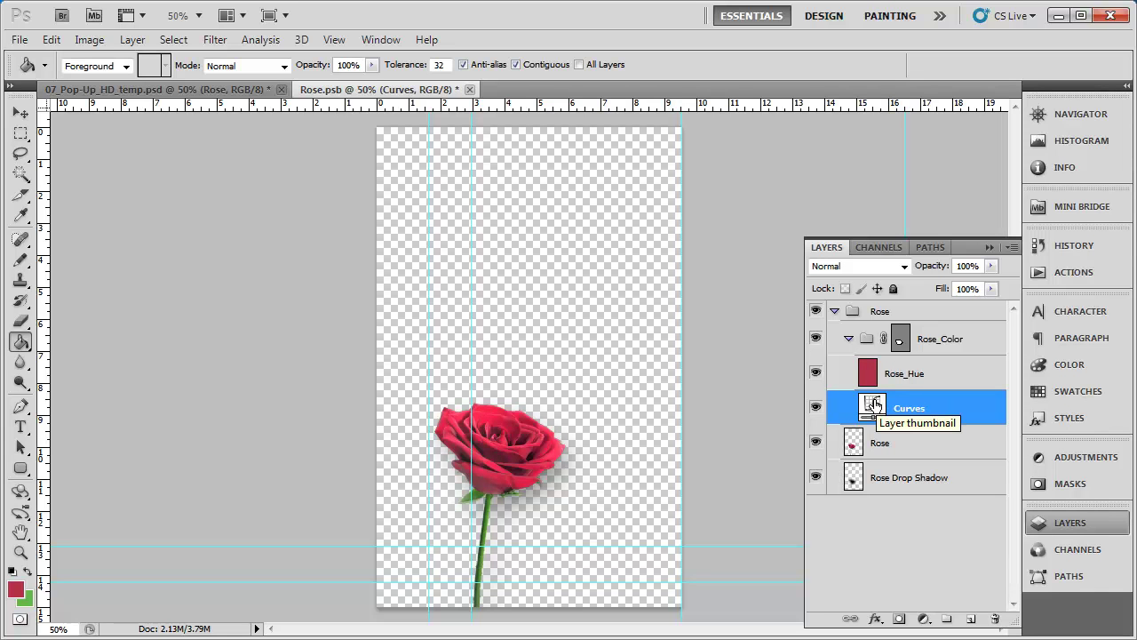
double_click(875, 405)
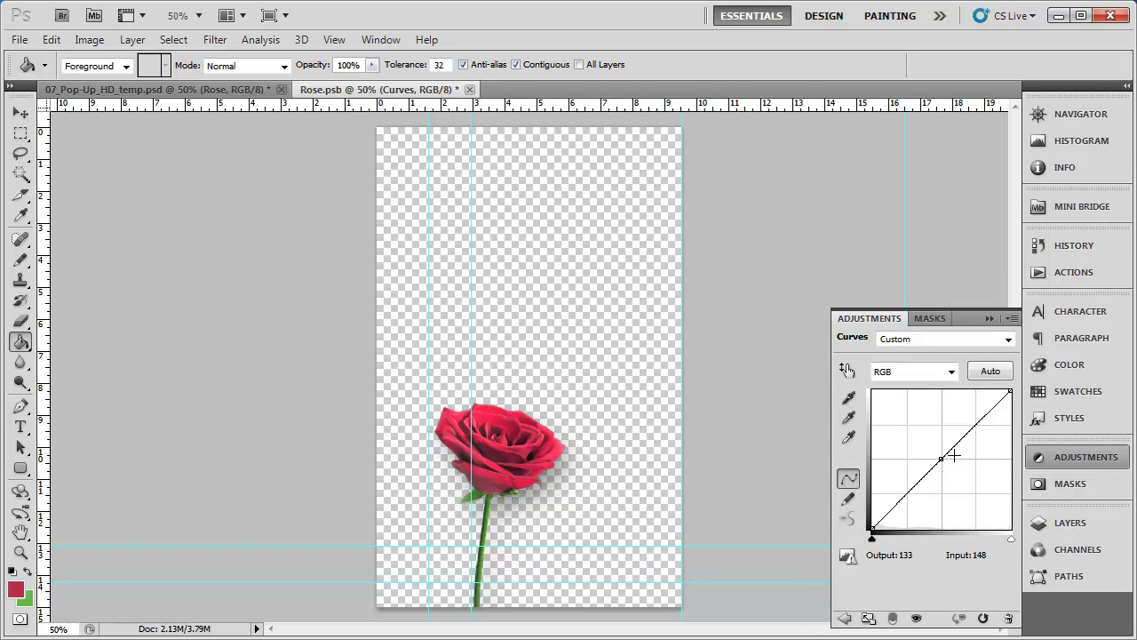
mouse_move(946, 455)
left_mouse_down()
mouse_move(956, 474)
mouse_move(950, 467)
left_mouse_up()
left_click_drag(1010, 393, 1013, 412)
left_click_drag(944, 467, 953, 473)
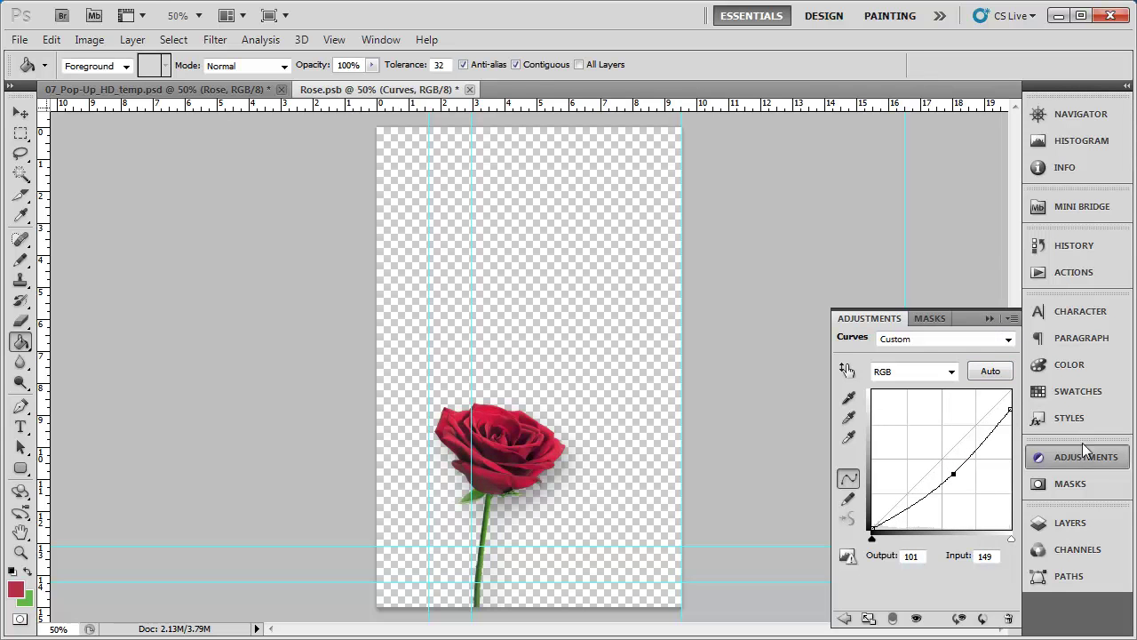
left_click(1070, 523)
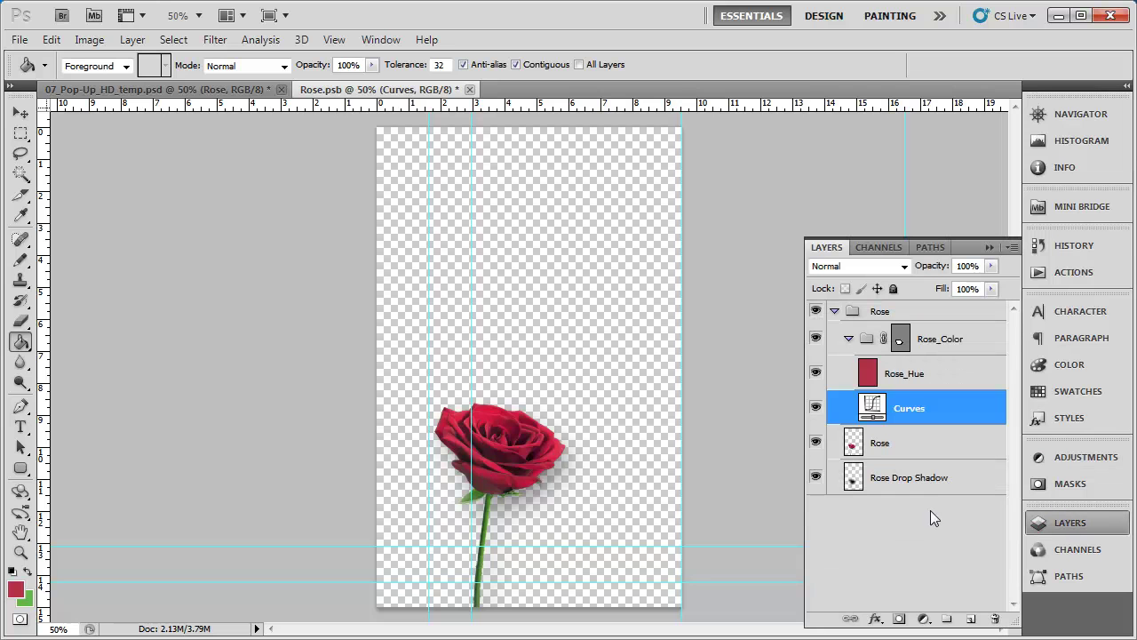
- Close Rose.psb with its changes saved and save the updated 07_Pop-Up_HD_temp.psd
left_click(470, 90)
left_click(501, 261)
left_click(21, 112)
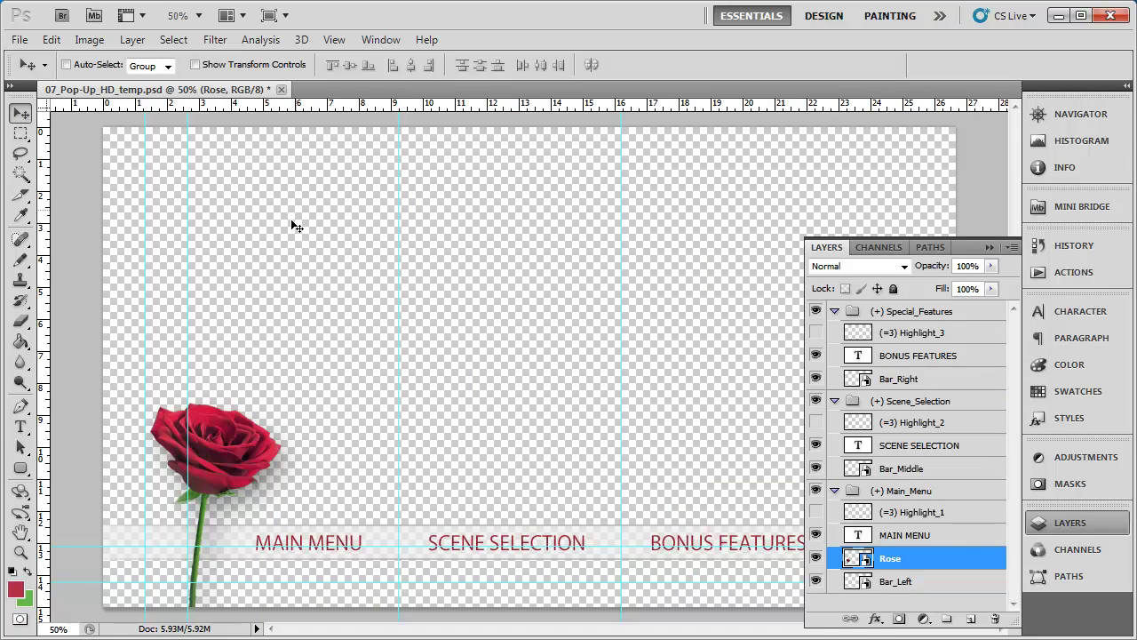
left_click(21, 39)
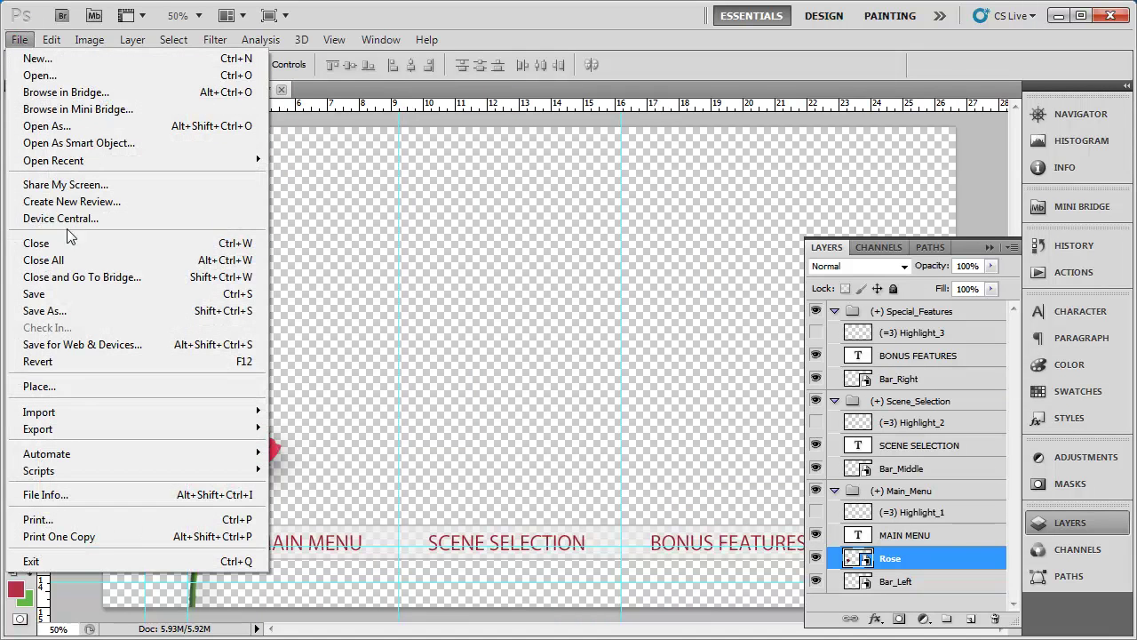
left_click(44, 294)
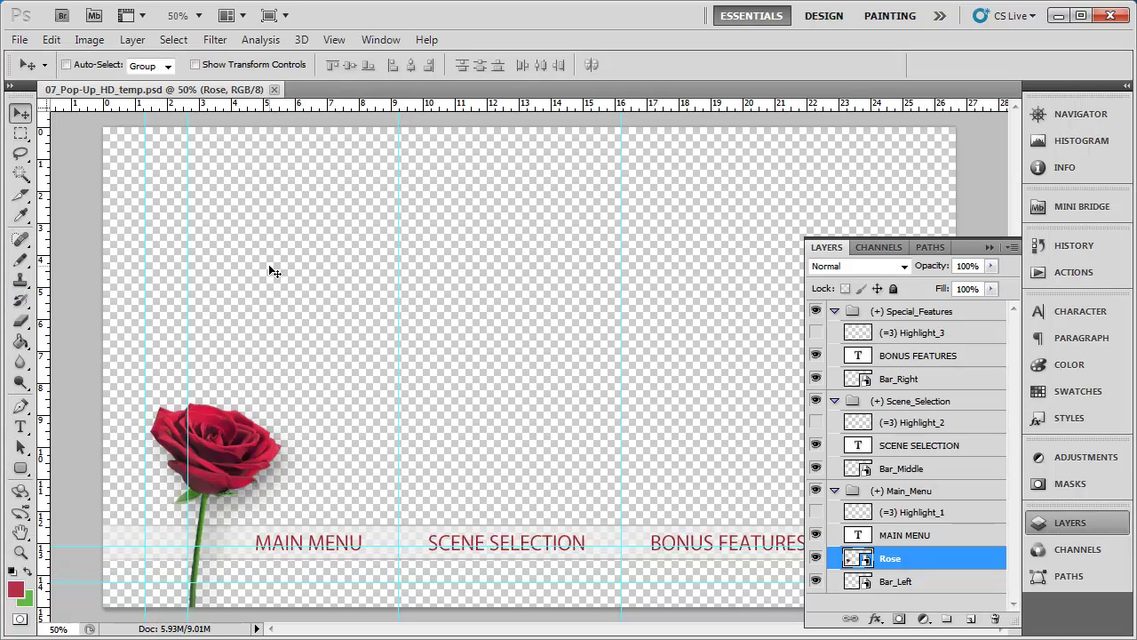
- Close 07_Pop-Up_HD_temp.psd, switch to Encore and show 07_Main_Menu_HD with its buttons' selected highlights
left_click(274, 90)
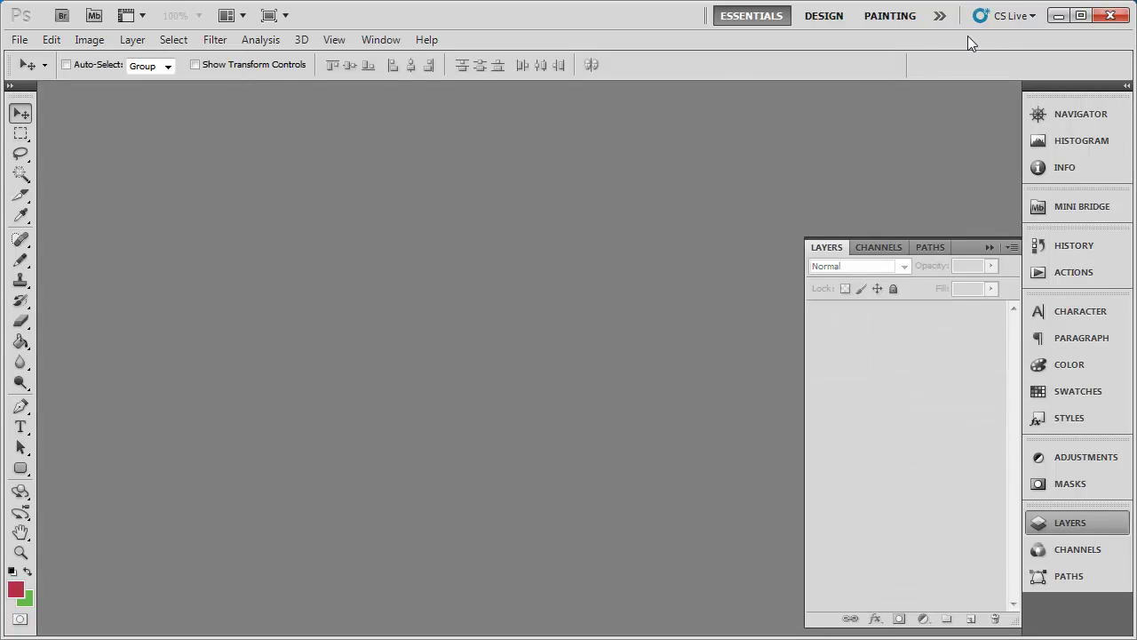
left_click(1058, 16)
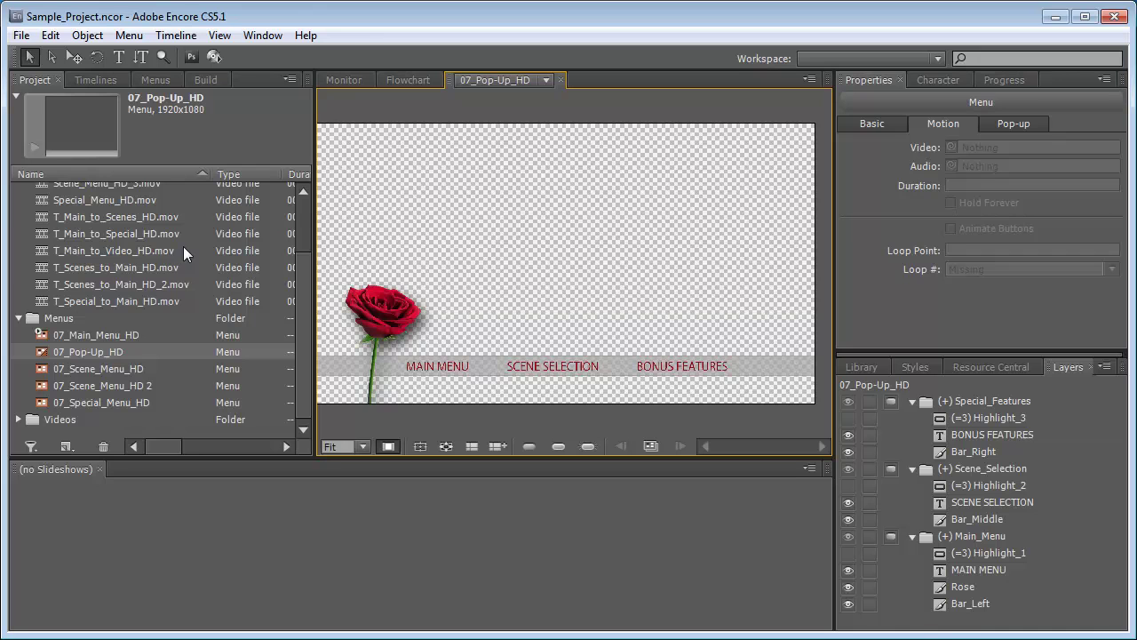
double_click(108, 335)
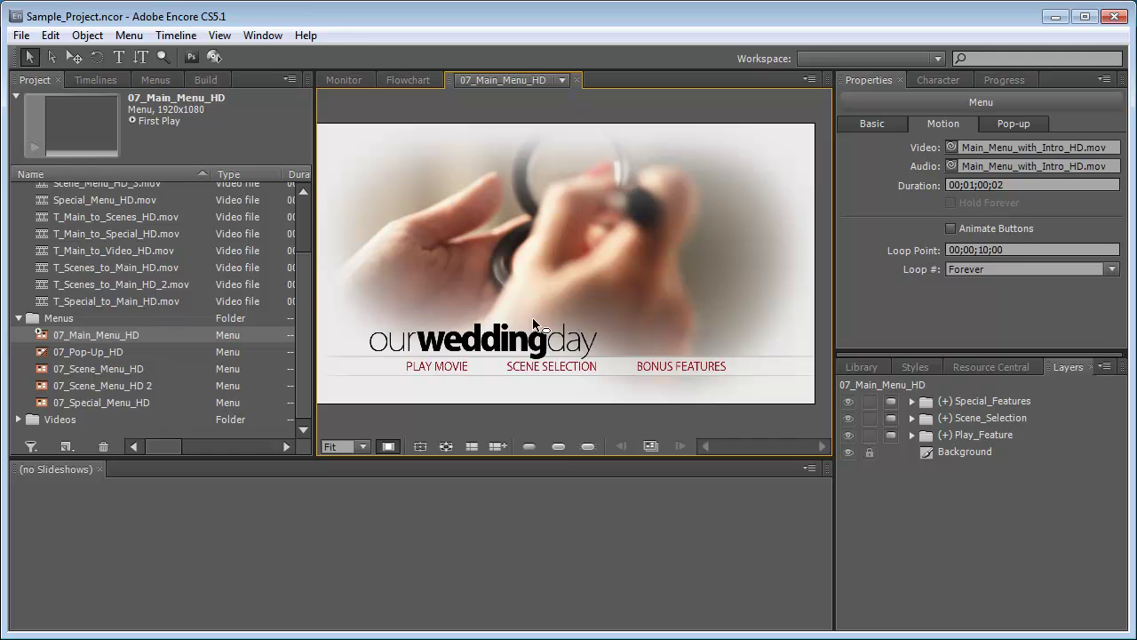
left_click(557, 446)
left_click(558, 447)
- Import Menu_07_color_set.cs from the Encore Menu Templates folder as the color set of 07_Main_Menu_HD
left_click(129, 35)
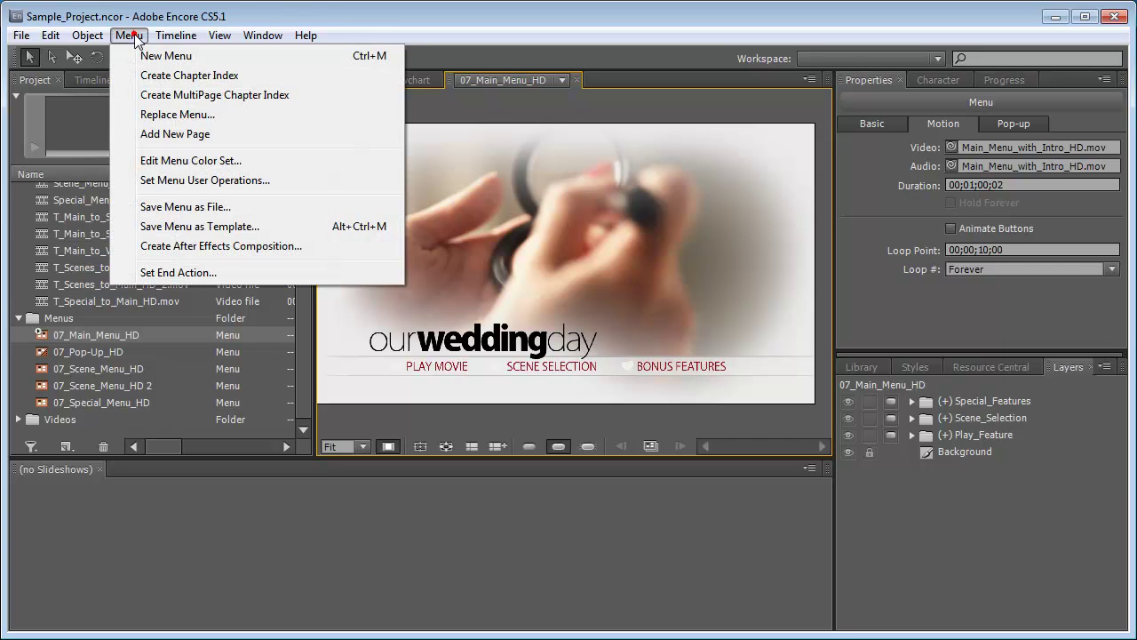
left_click(189, 164)
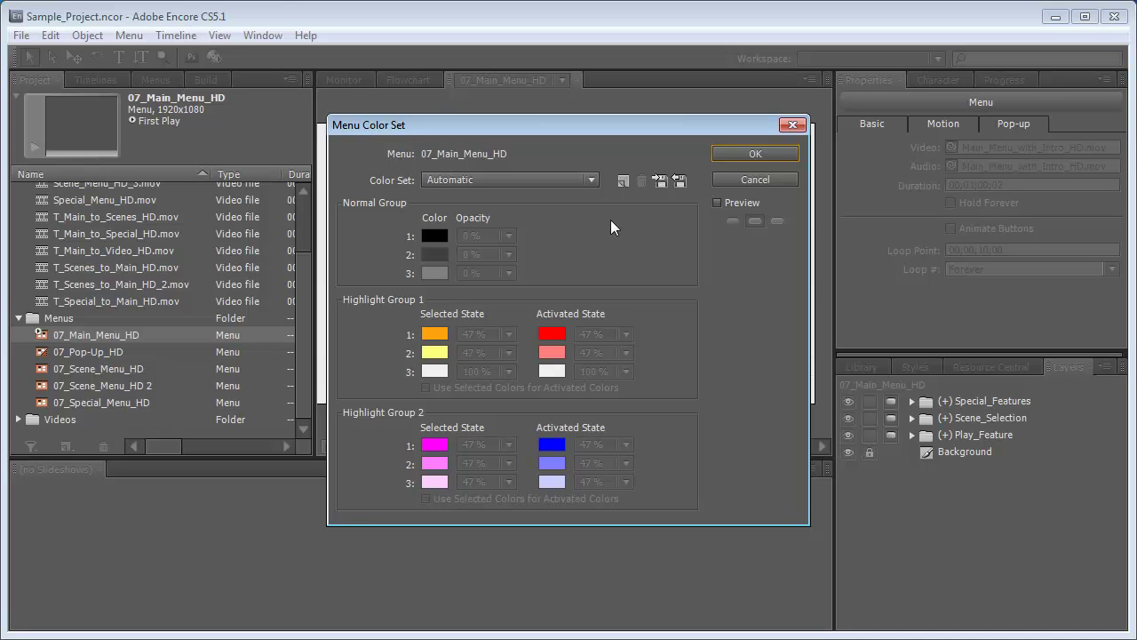
left_click(681, 181)
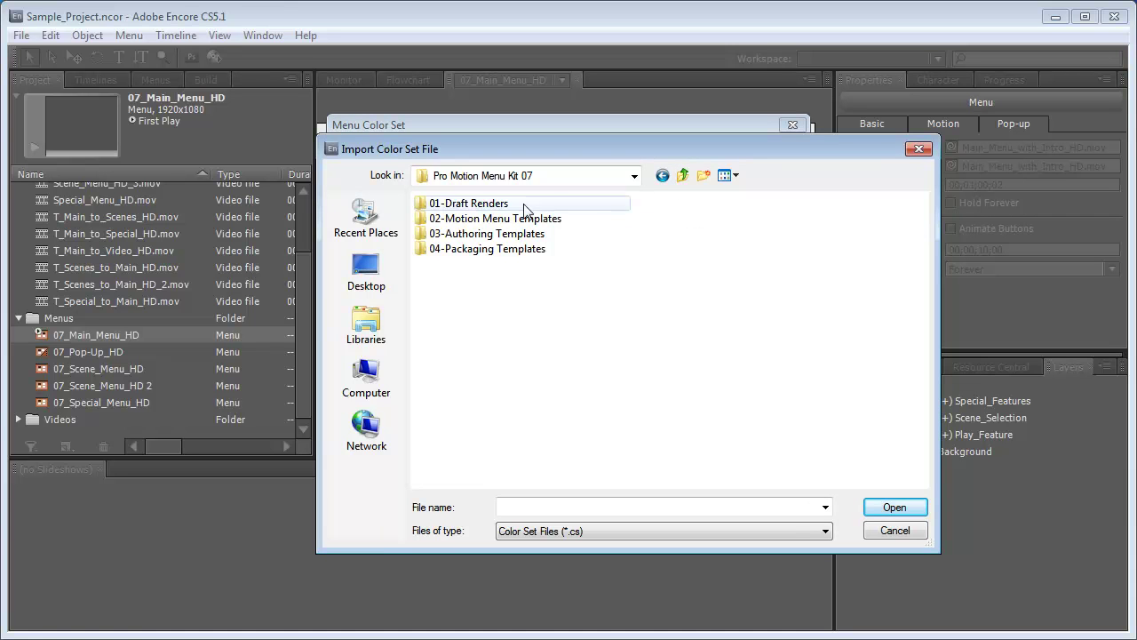
double_click(513, 234)
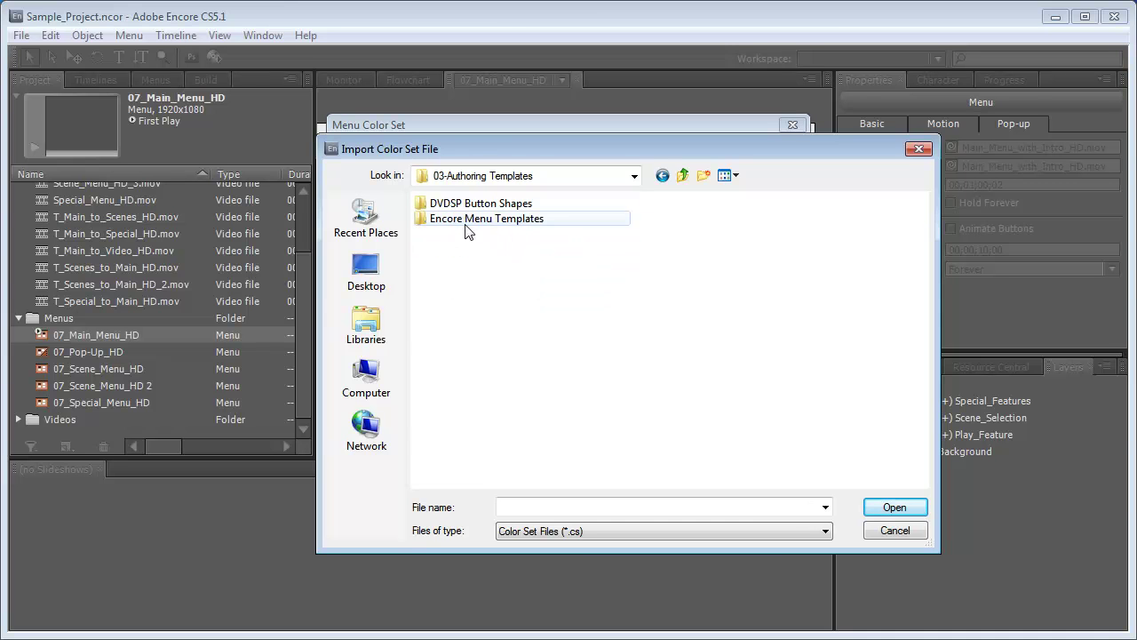
double_click(537, 222)
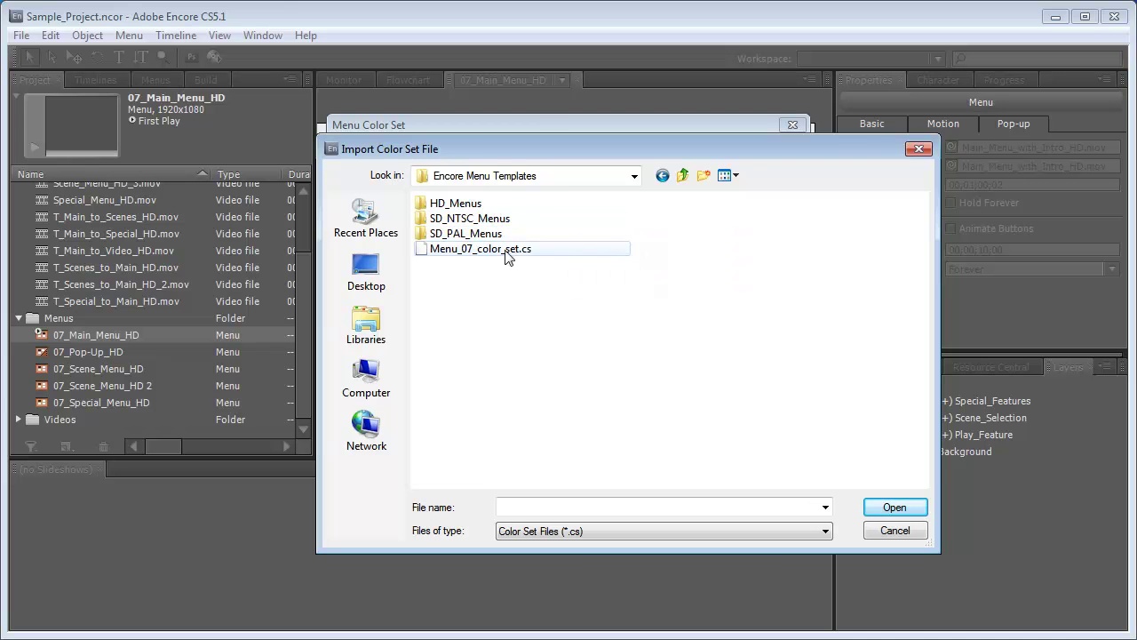
left_click(515, 253)
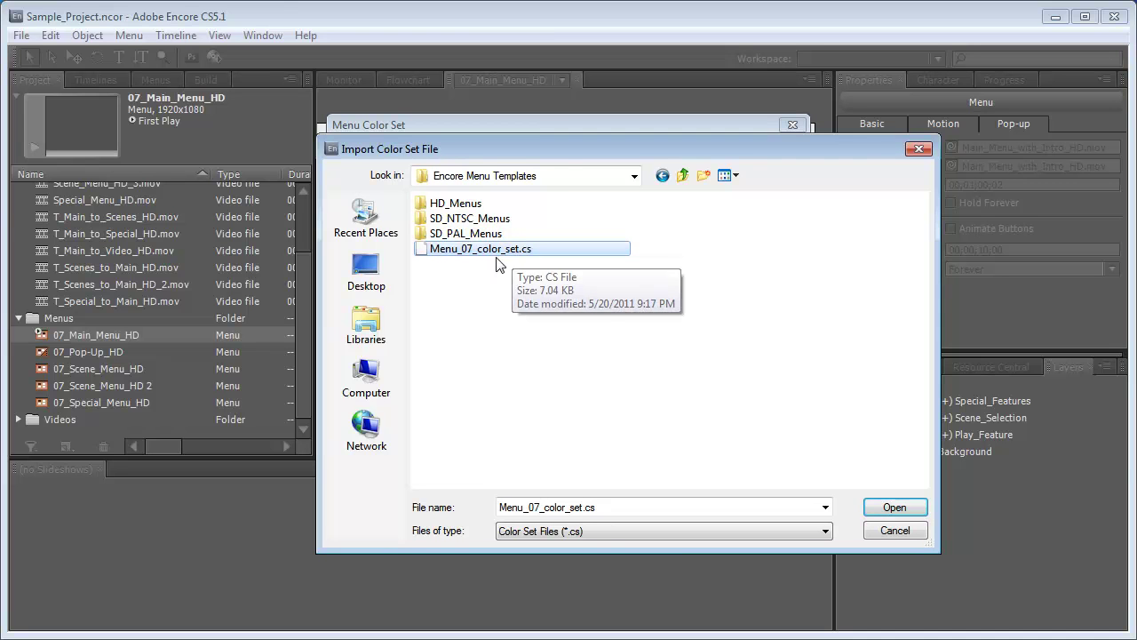
left_click(895, 508)
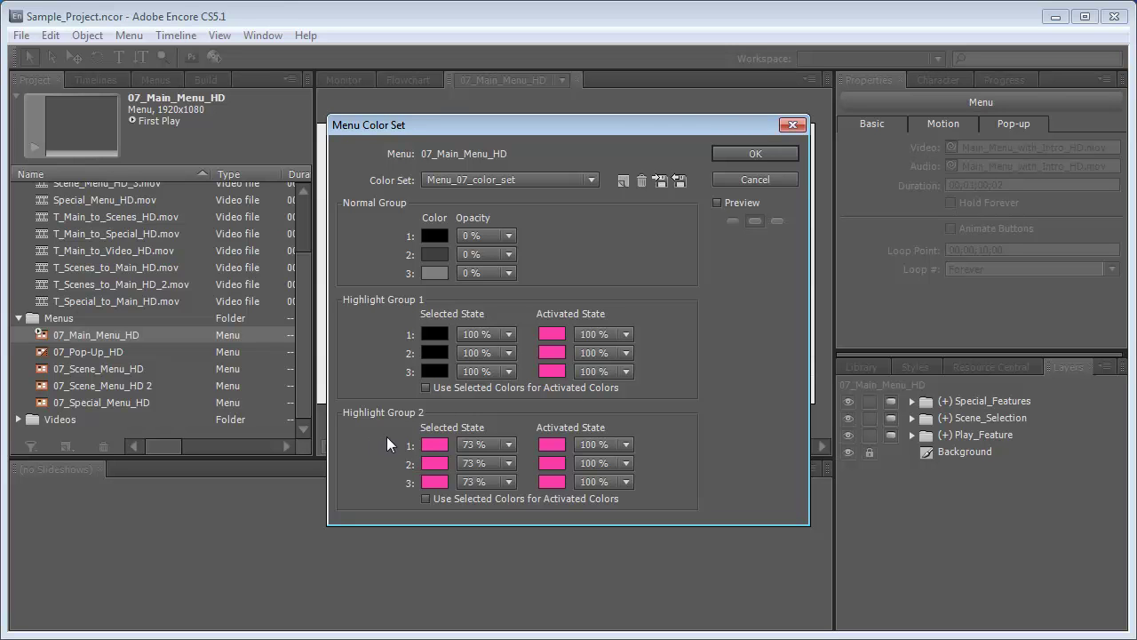
- Preview the imported color set on the main menu in the selected and activated button states
left_click(718, 203)
left_click_drag(631, 126, 885, 146)
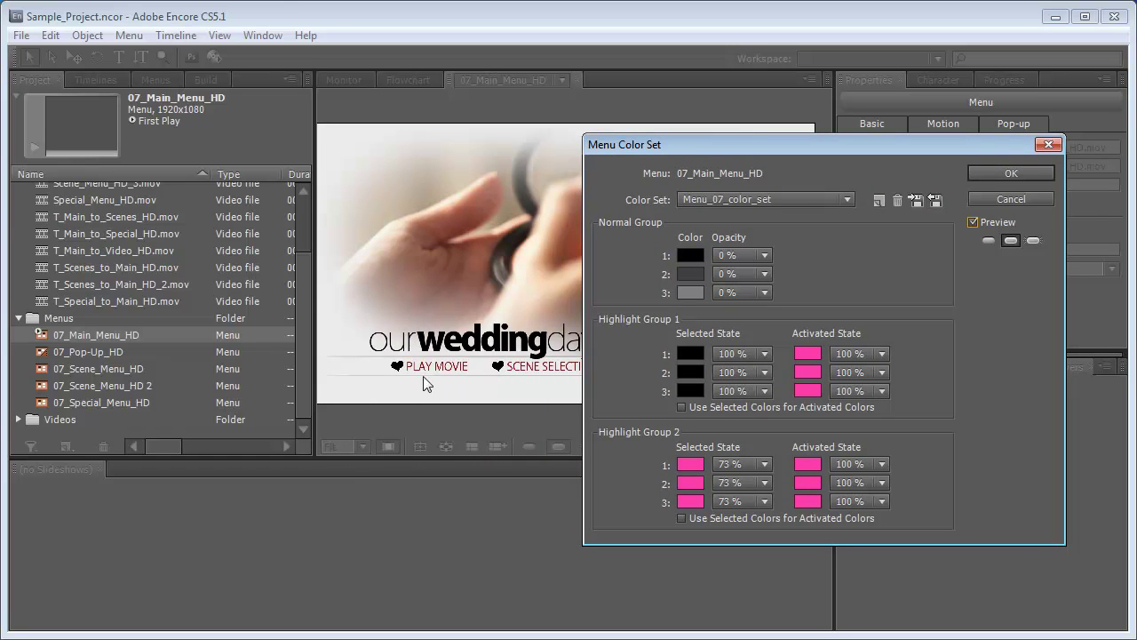
left_click(1034, 242)
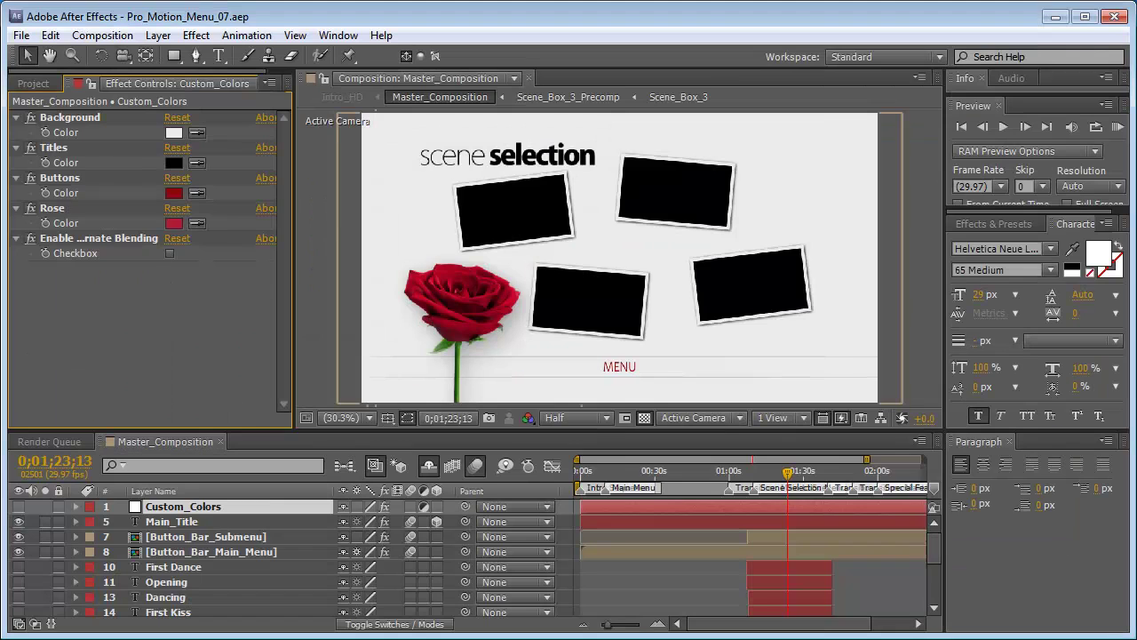
- In After Effects, copy the hex value 92060F of the Buttons color on Custom_Colors, leaving it unchanged, and return to Encore
left_click(174, 194)
left_click(565, 435)
key("ctrl+c")
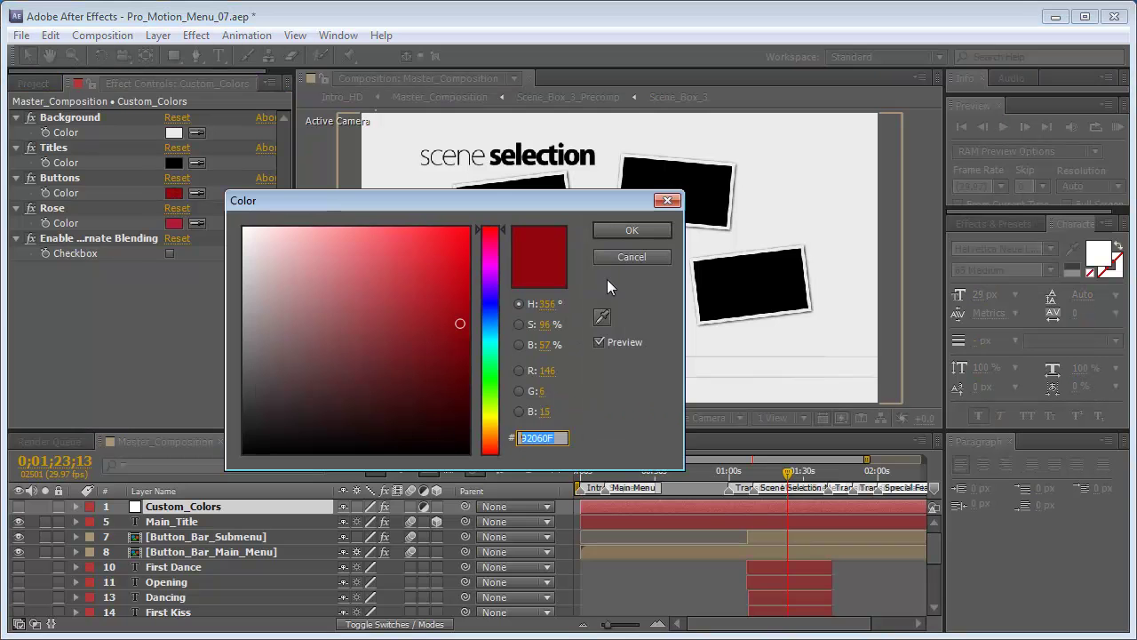
left_click(629, 259)
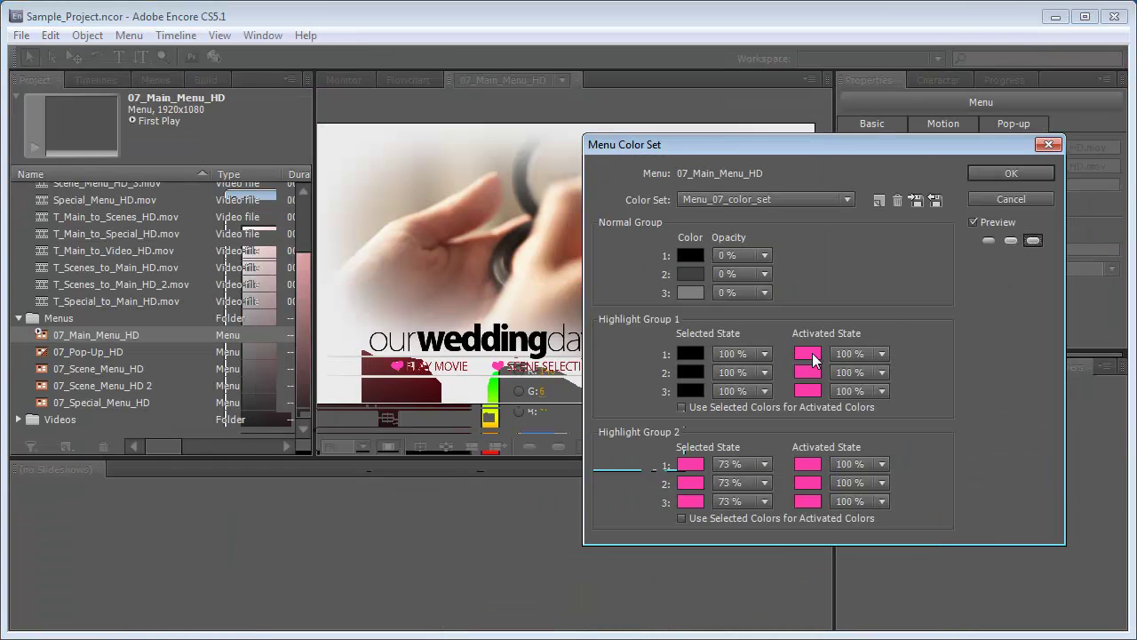
- Set all three activated-state colors of Highlight Group 1 to the copied button color 92060F
left_click(810, 352)
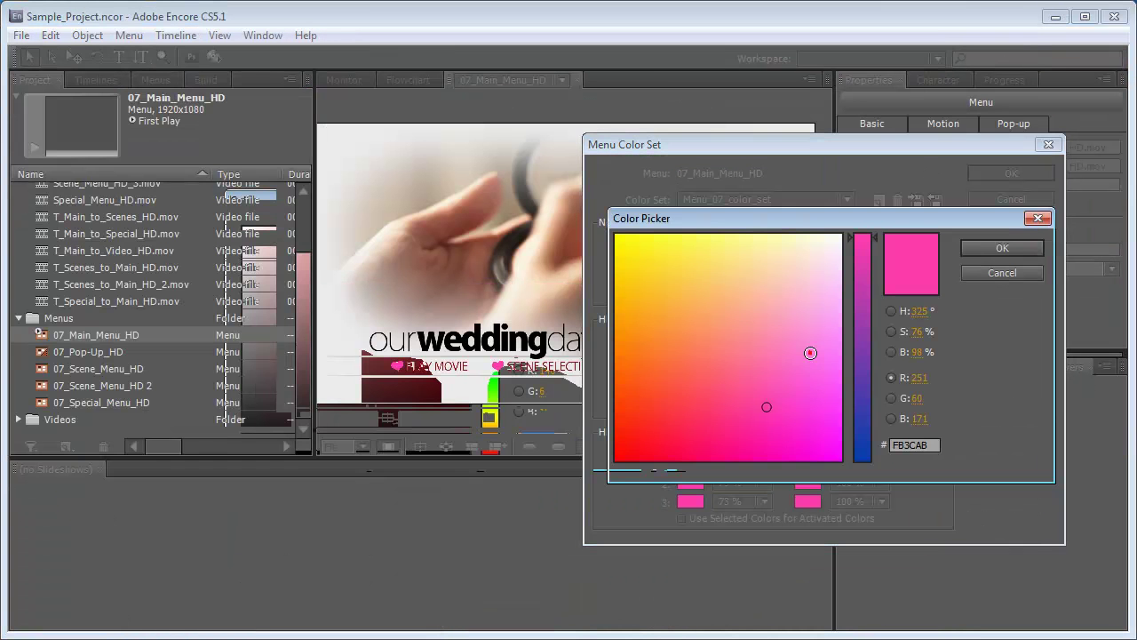
left_click(922, 444)
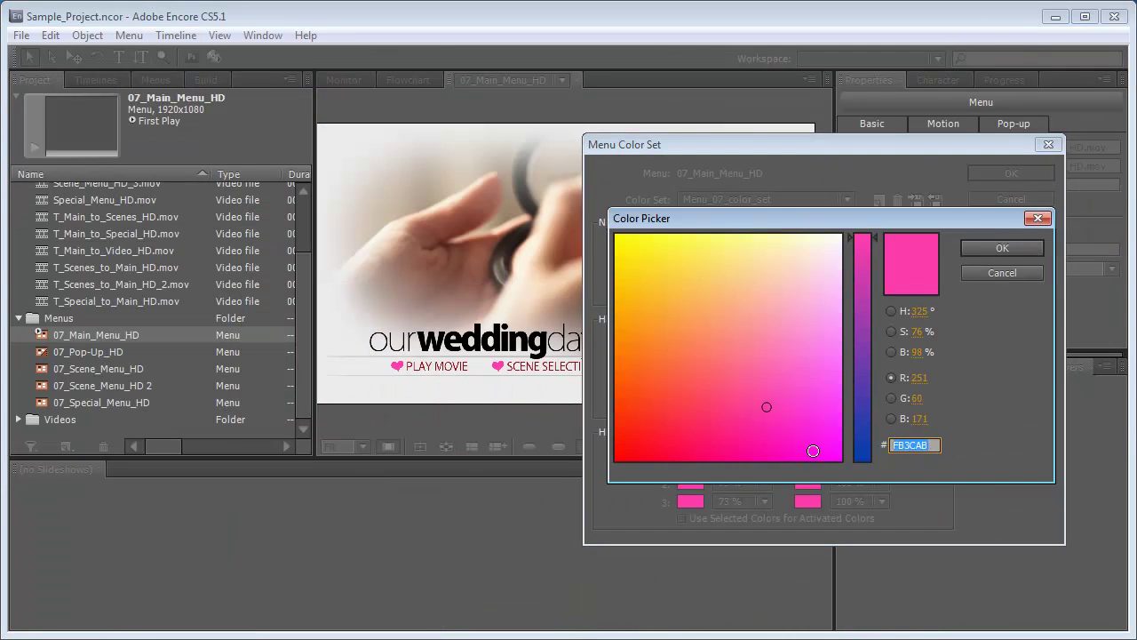
key("ctrl+v")
left_click(988, 248)
left_click(805, 369)
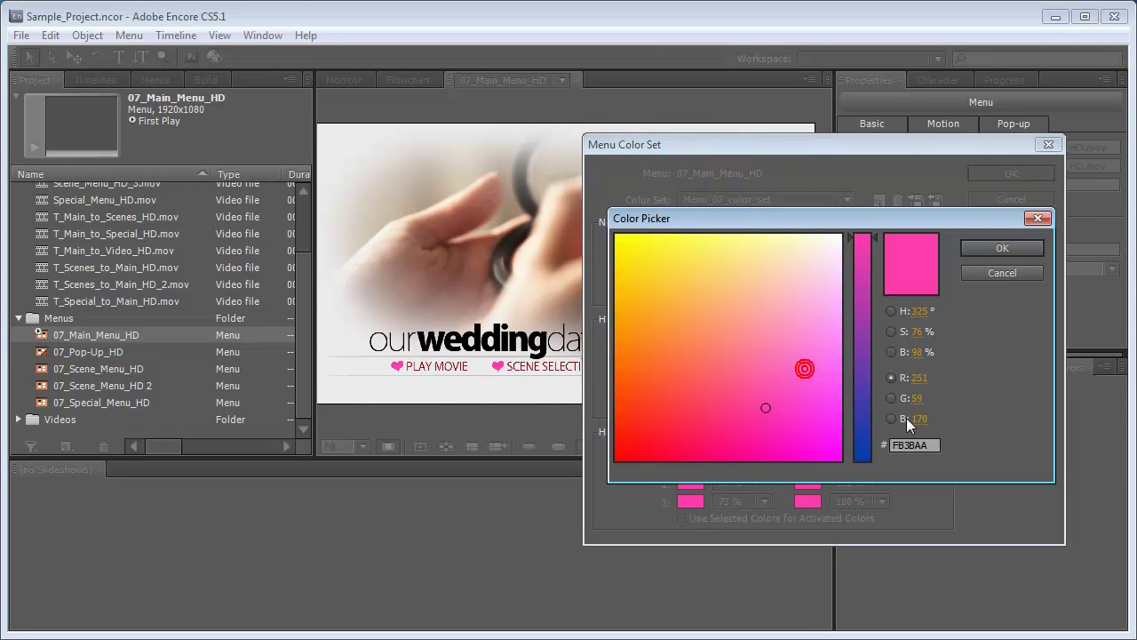
left_click(924, 444)
key("ctrl+v")
left_click(977, 248)
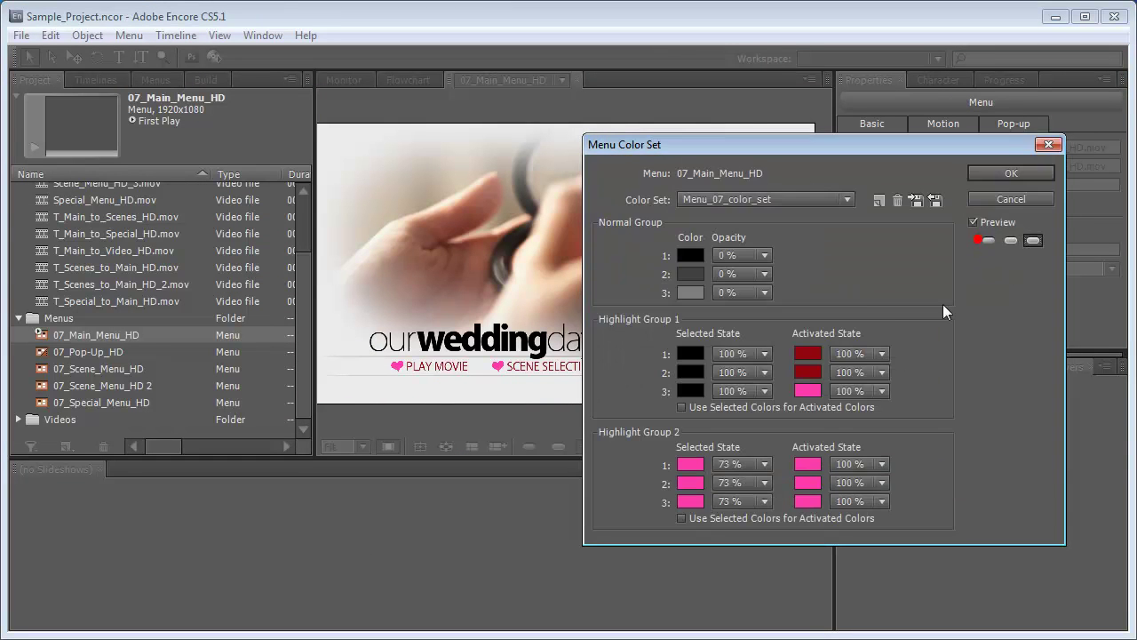
left_click(808, 391)
left_click(924, 444)
key("ctrl+v")
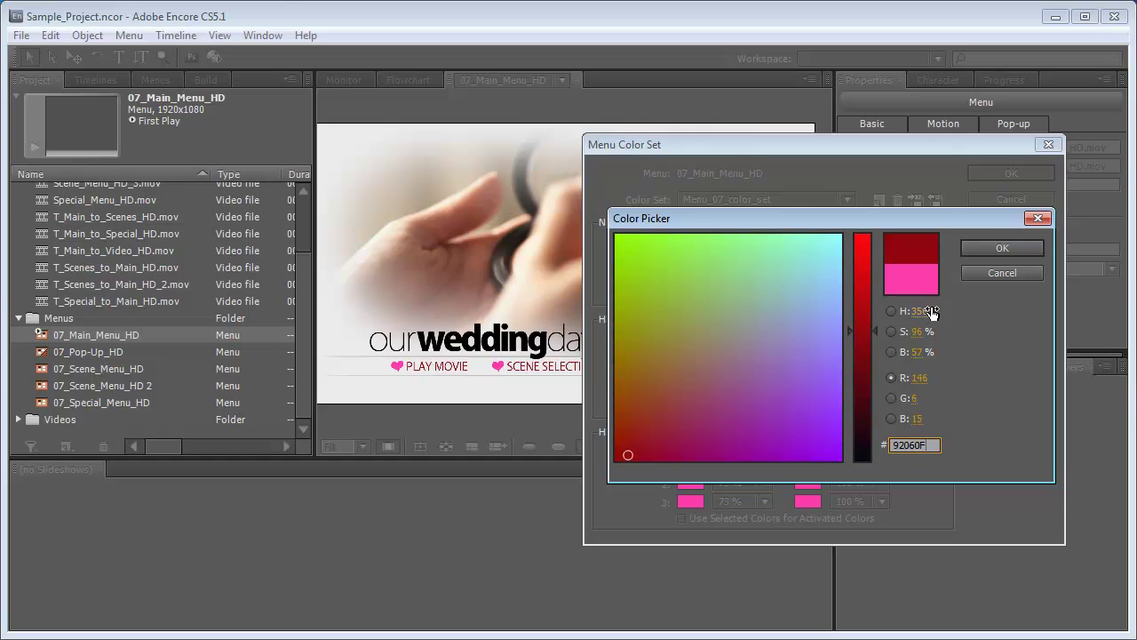
left_click(1000, 248)
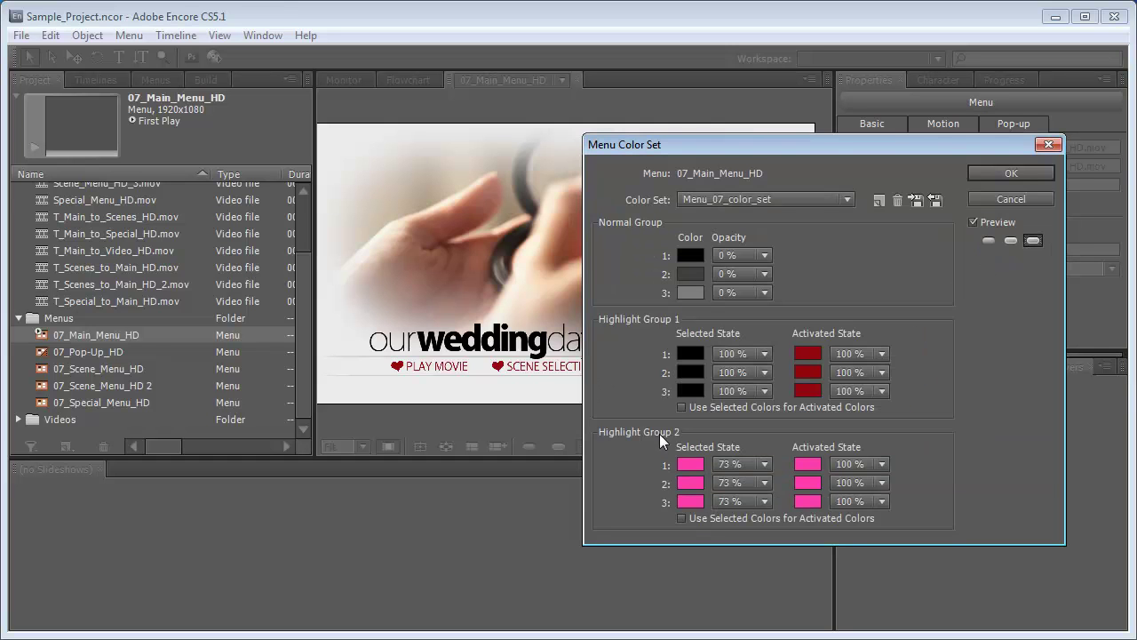
- Set colors 1 and 2 of Highlight Group 2 to 92060F for both the selected and activated states
left_click(691, 464)
left_click(924, 444)
key("ctrl+v")
left_click(1002, 248)
left_click(807, 464)
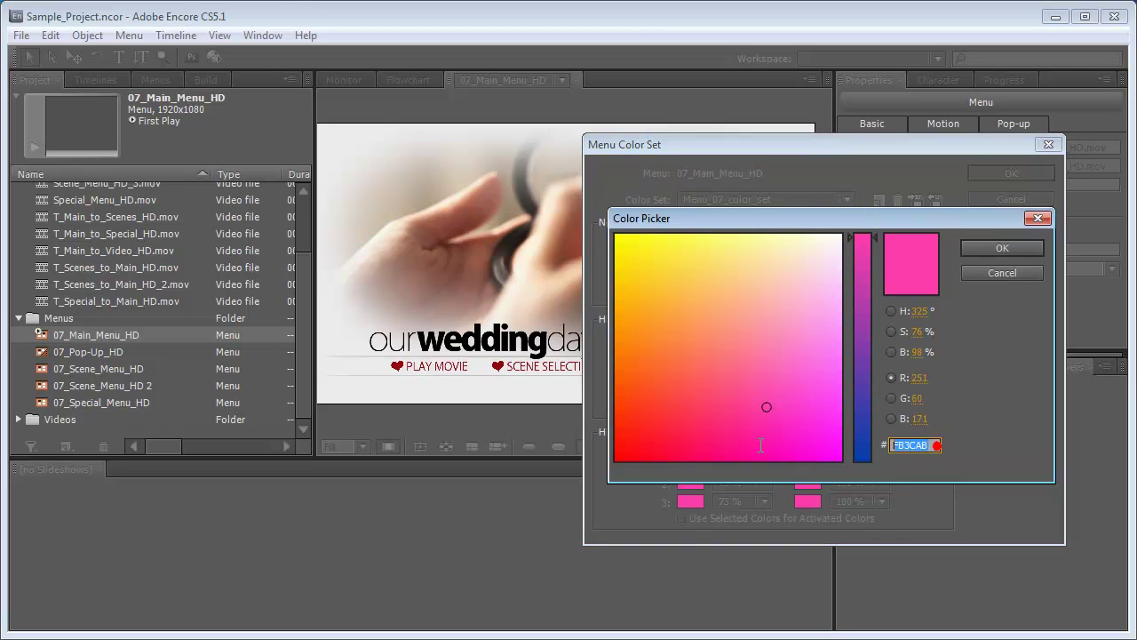
key("ctrl+v")
left_click(1002, 248)
left_click(799, 482)
left_click(924, 444)
key("ctrl+v")
left_click(1002, 248)
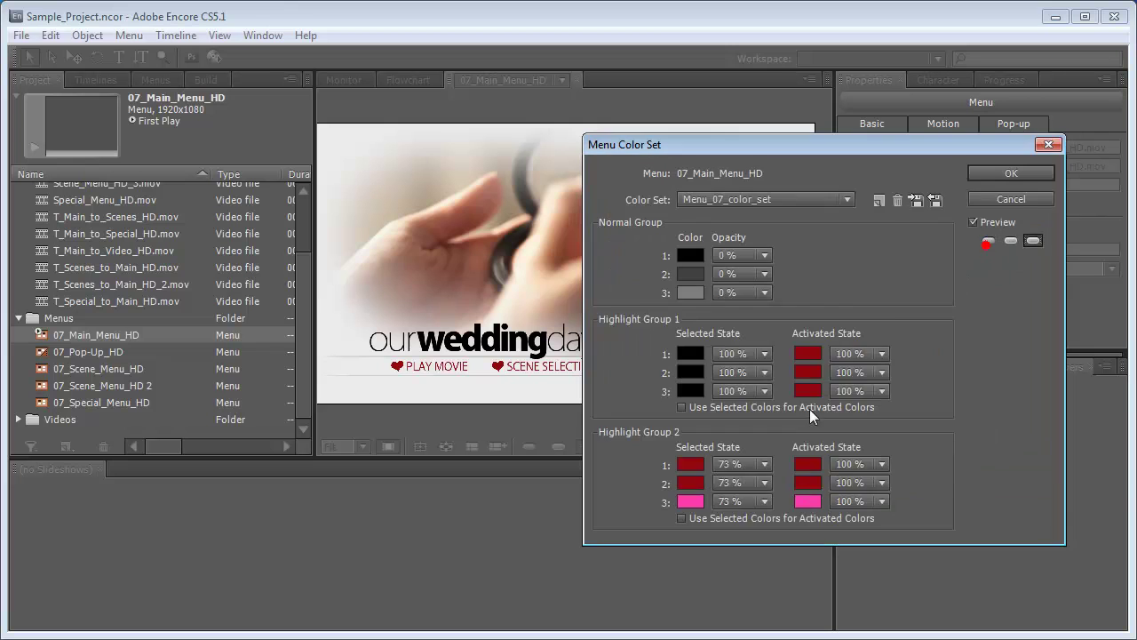
- Set color 3 of Highlight Group 2 to 92060F in both states, apply the color set and show the selected highlights
left_click(690, 500)
left_click(924, 444)
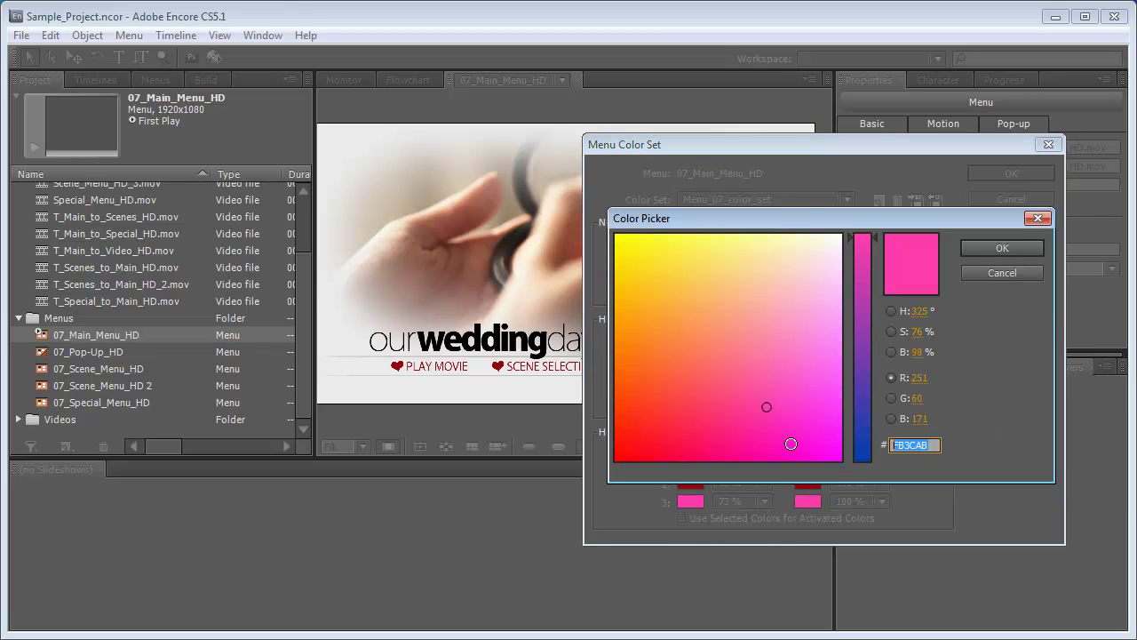
key("ctrl+v")
left_click(1003, 248)
left_click(808, 501)
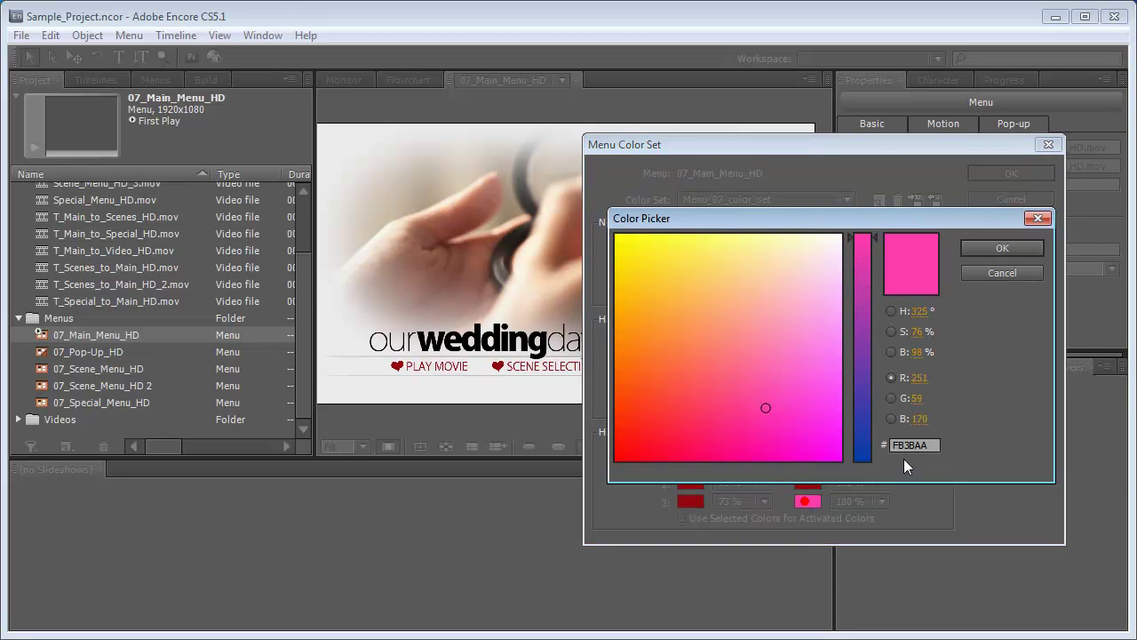
left_click(925, 444)
type("92060F")
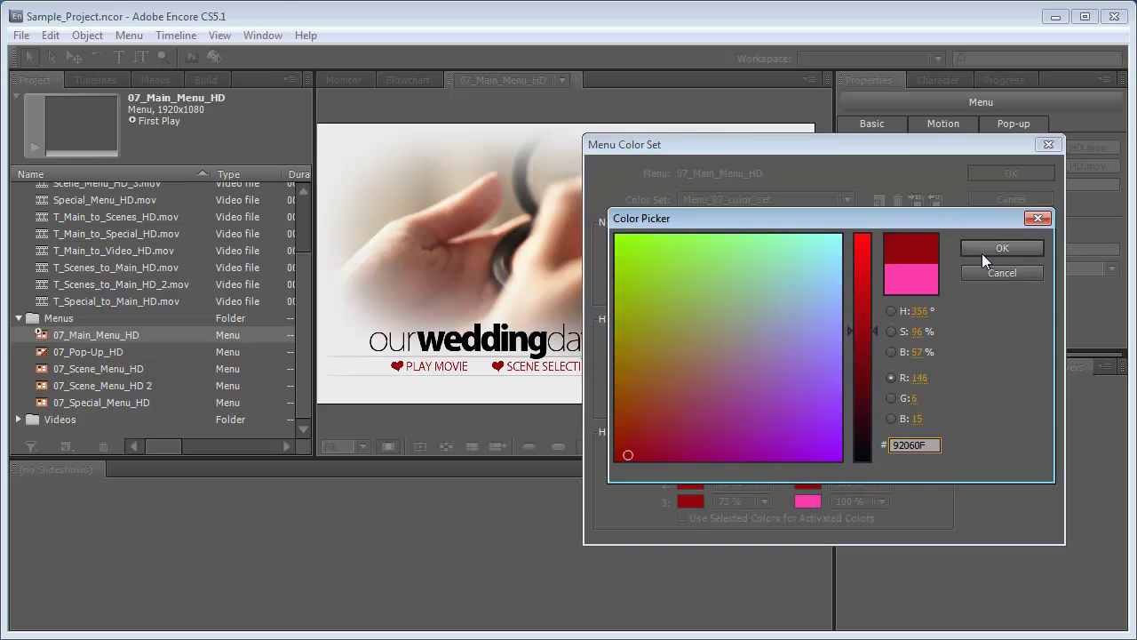
left_click(983, 253)
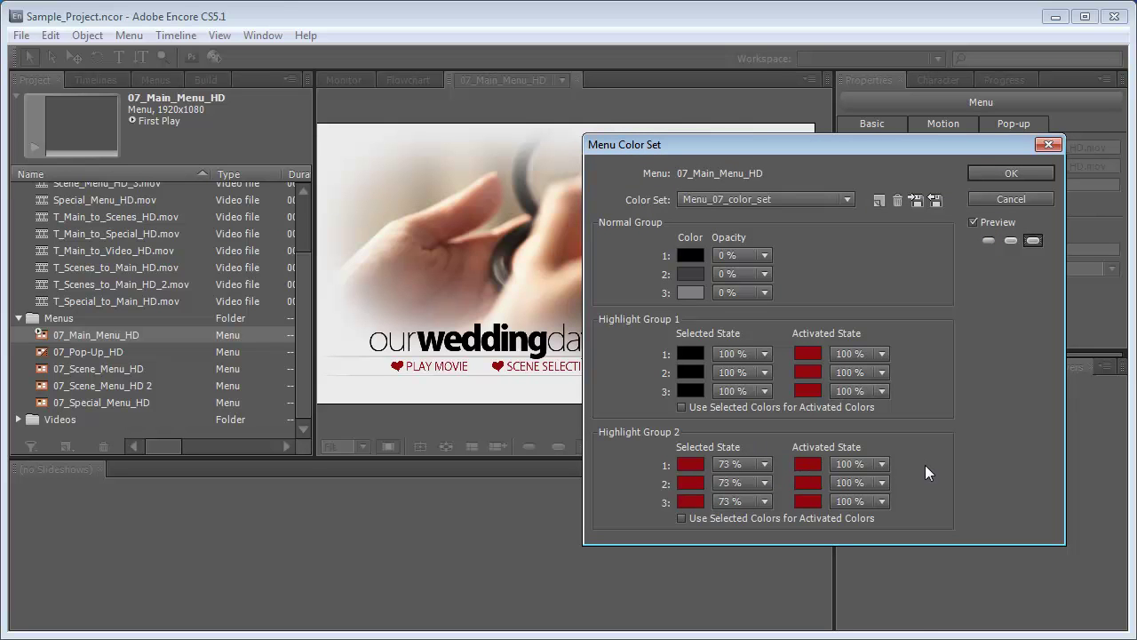
left_click(1013, 174)
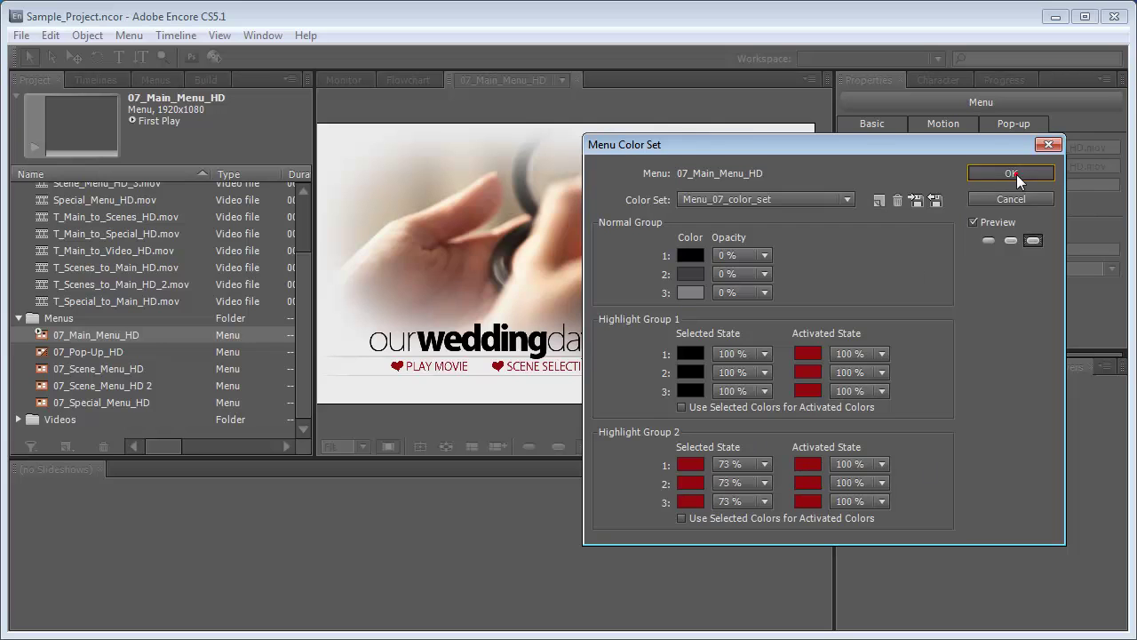
left_click(559, 445)
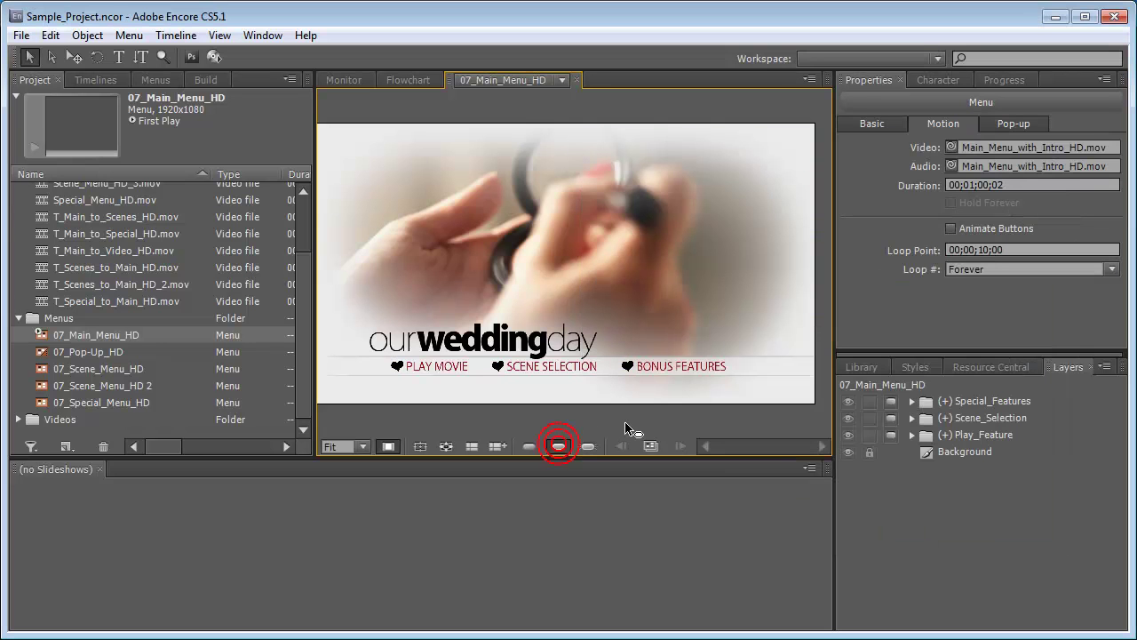
- Assign the color set Menu_07_color_set to the pop-up menu, both scene menus and the special features menu together
left_click(875, 126)
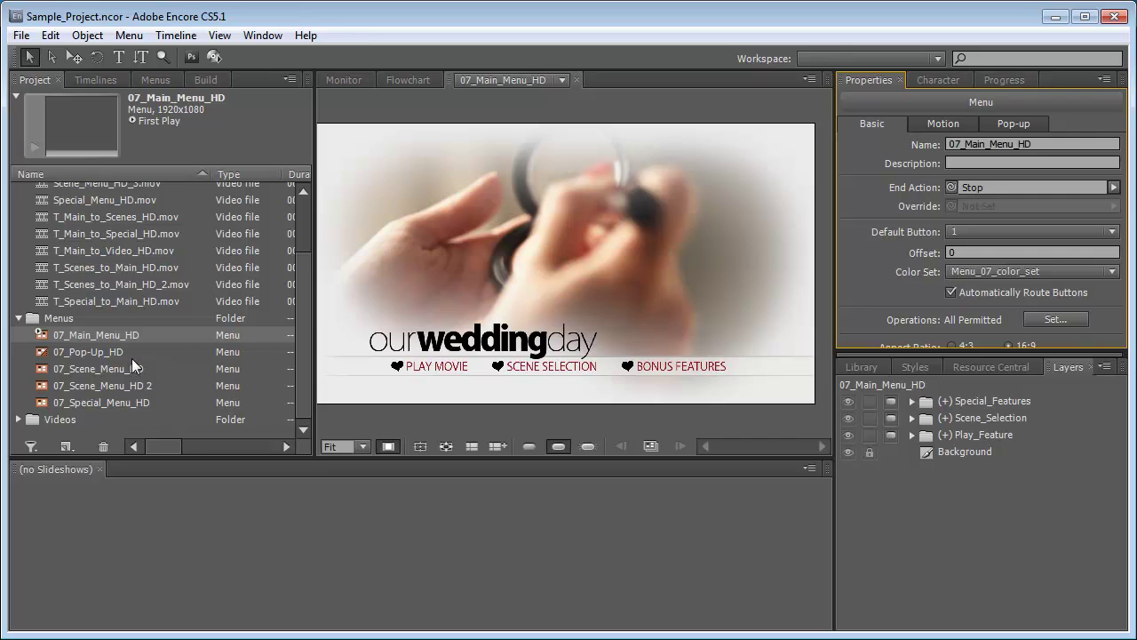
left_click(101, 356)
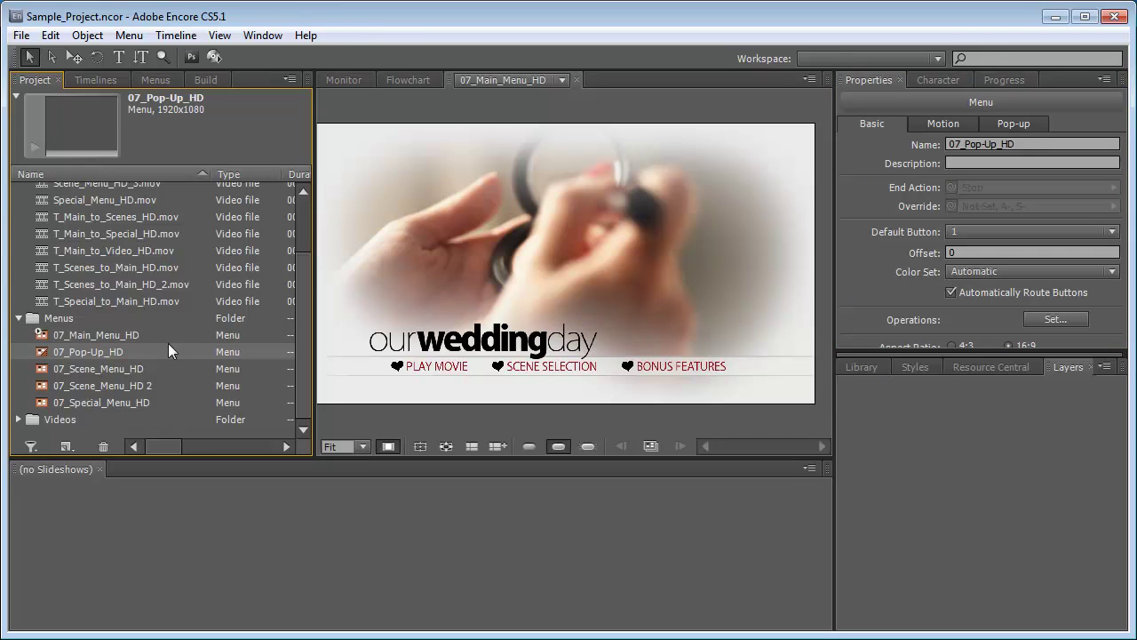
left_click(97, 405, "shift")
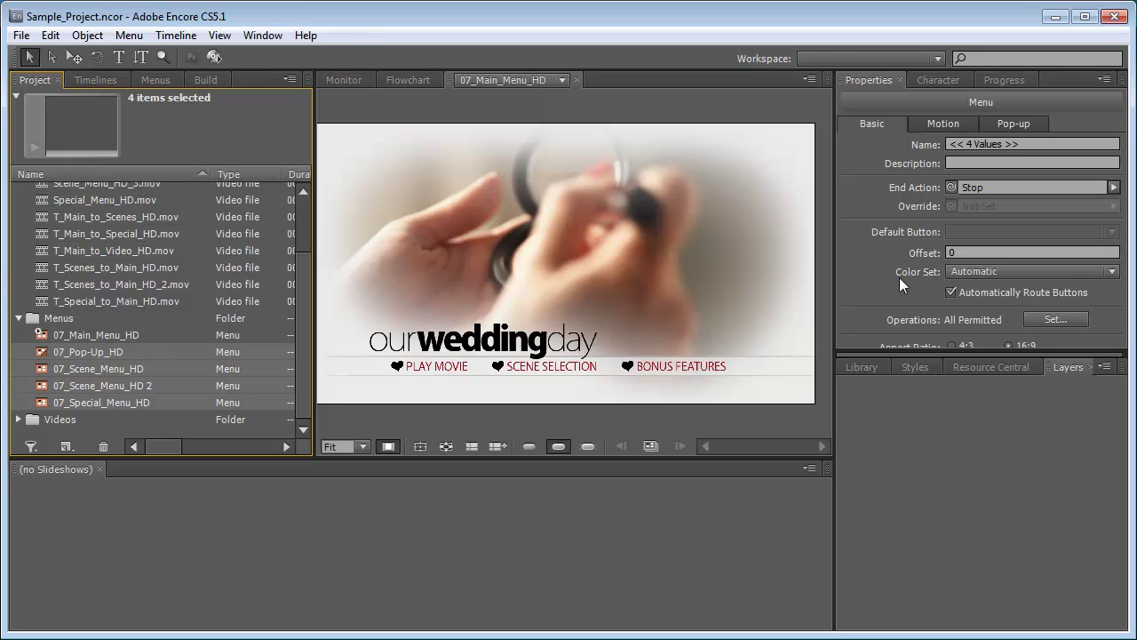
left_click(1111, 271)
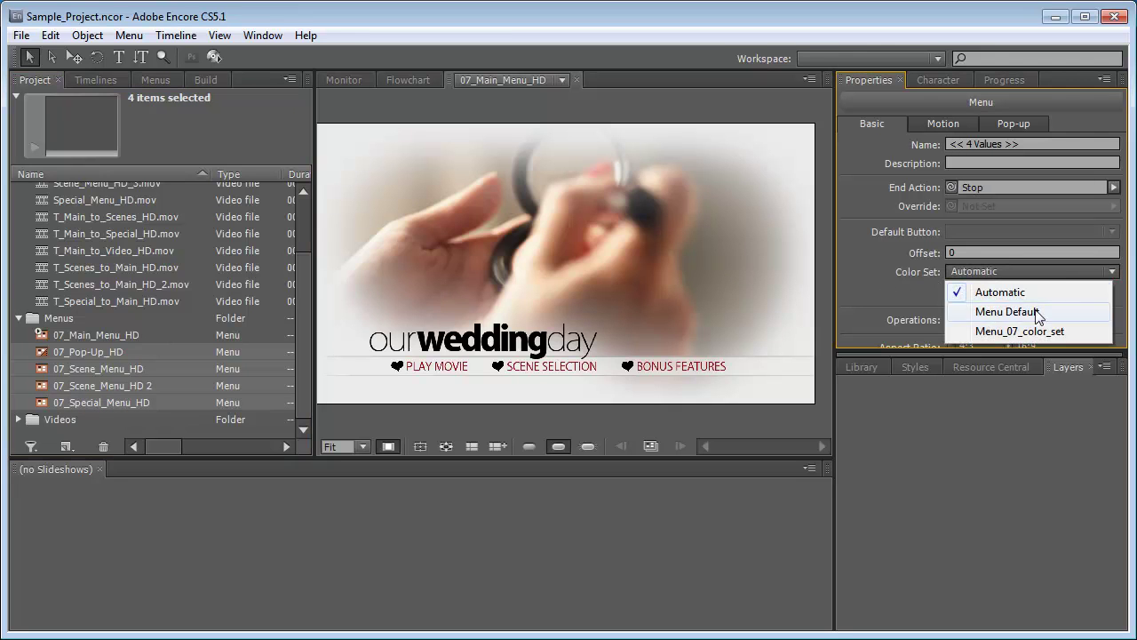
left_click(1020, 330)
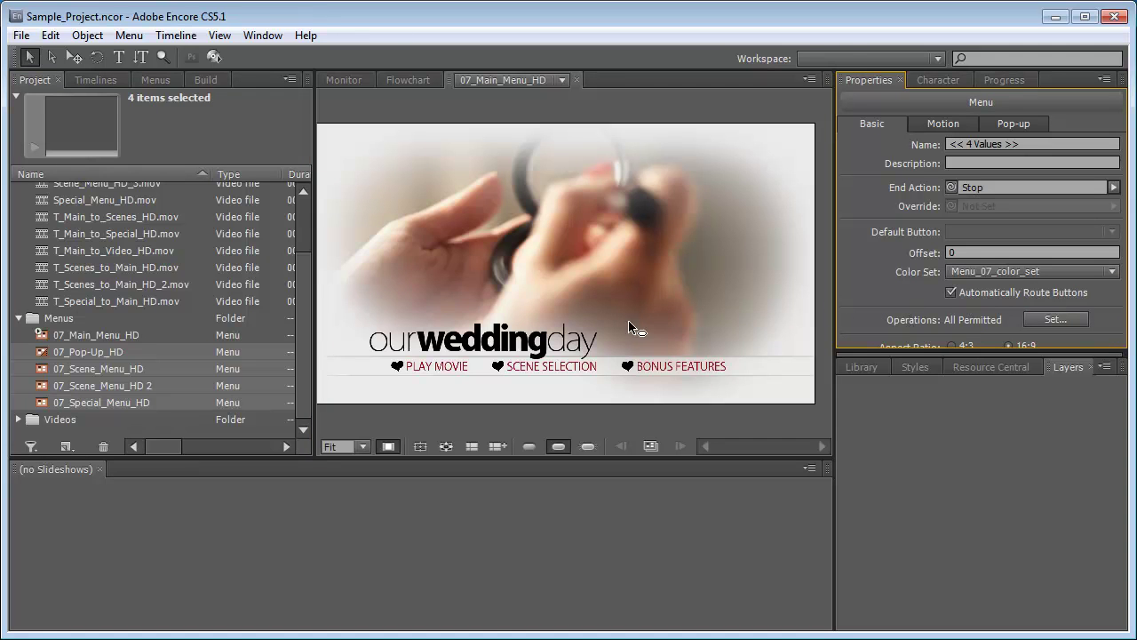
- Turn off automatic button routing for all five menus in the Menus folder
left_click(110, 334)
left_click(105, 402, "shift")
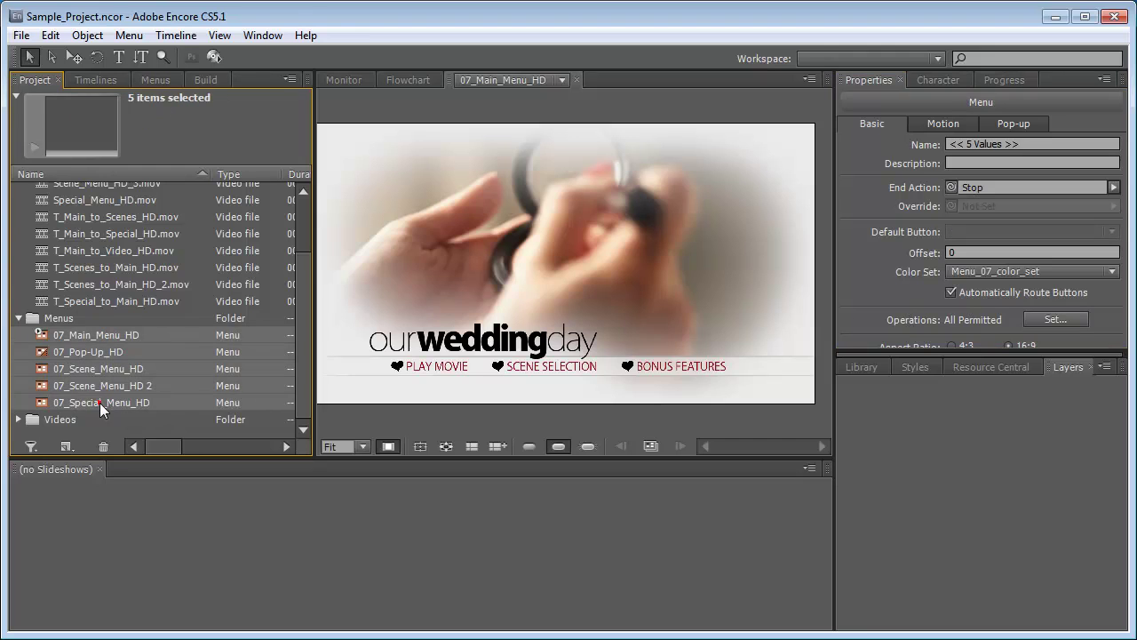
left_click(951, 292)
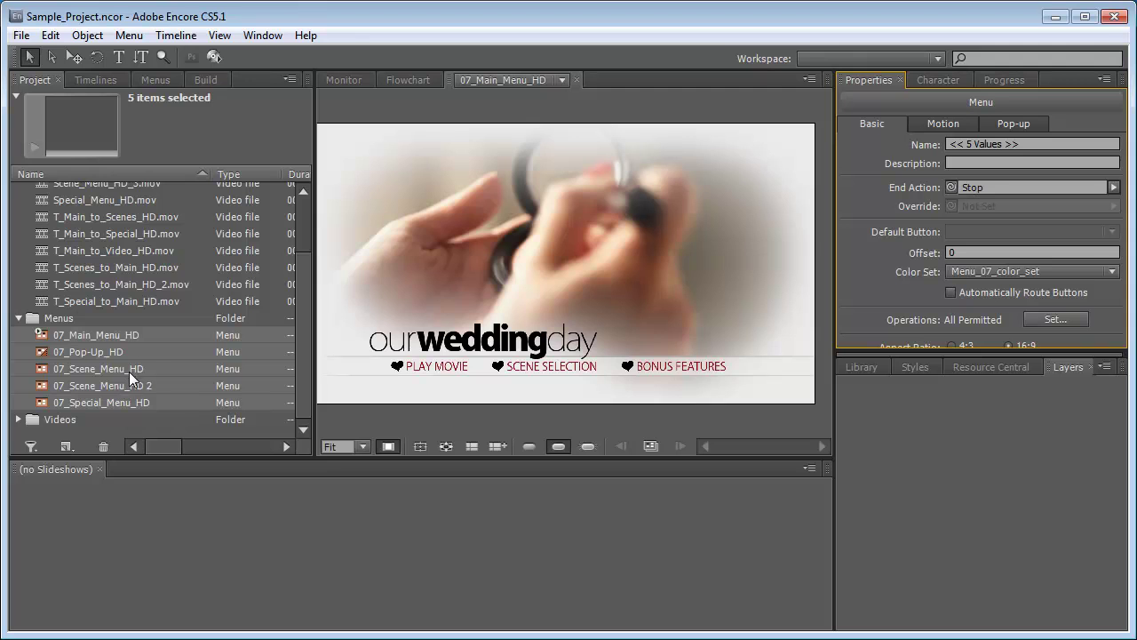
- Assign the Chapter 1 to 4 buttons of 07_Scene_Menu_HD to highlight Group 2, open that menu and show its selected highlights
left_click(156, 80)
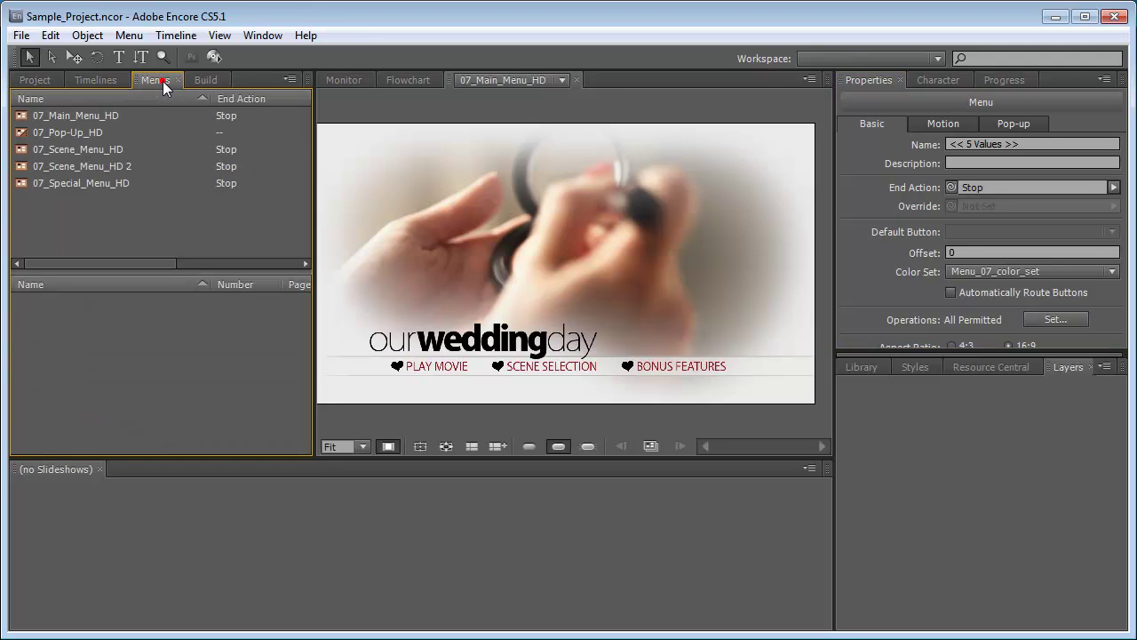
left_click(86, 152)
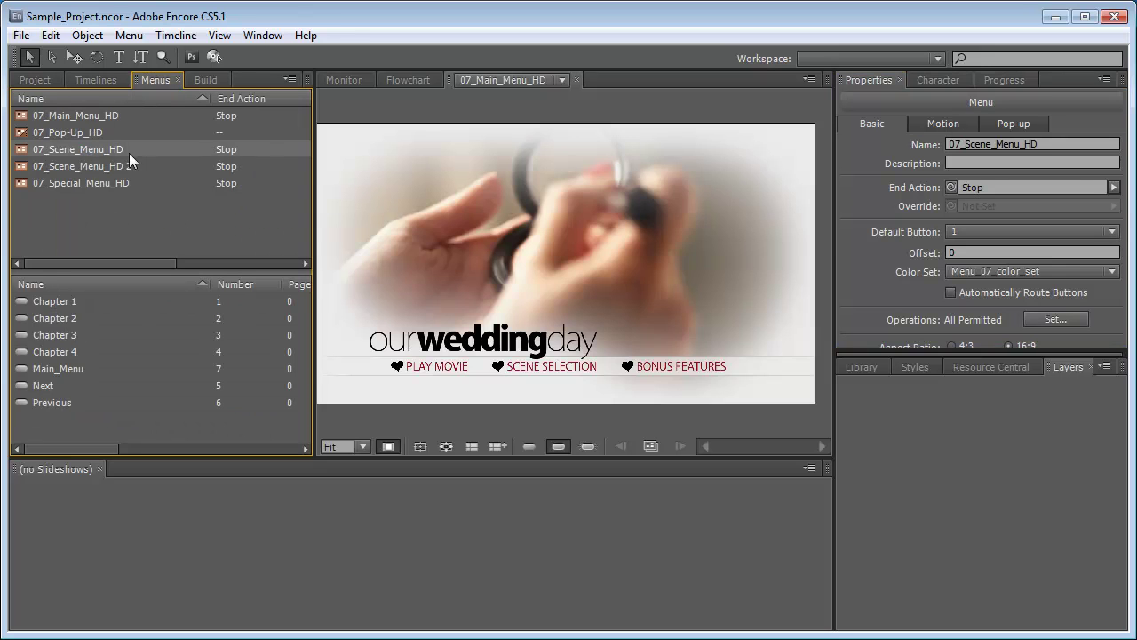
left_click(82, 303)
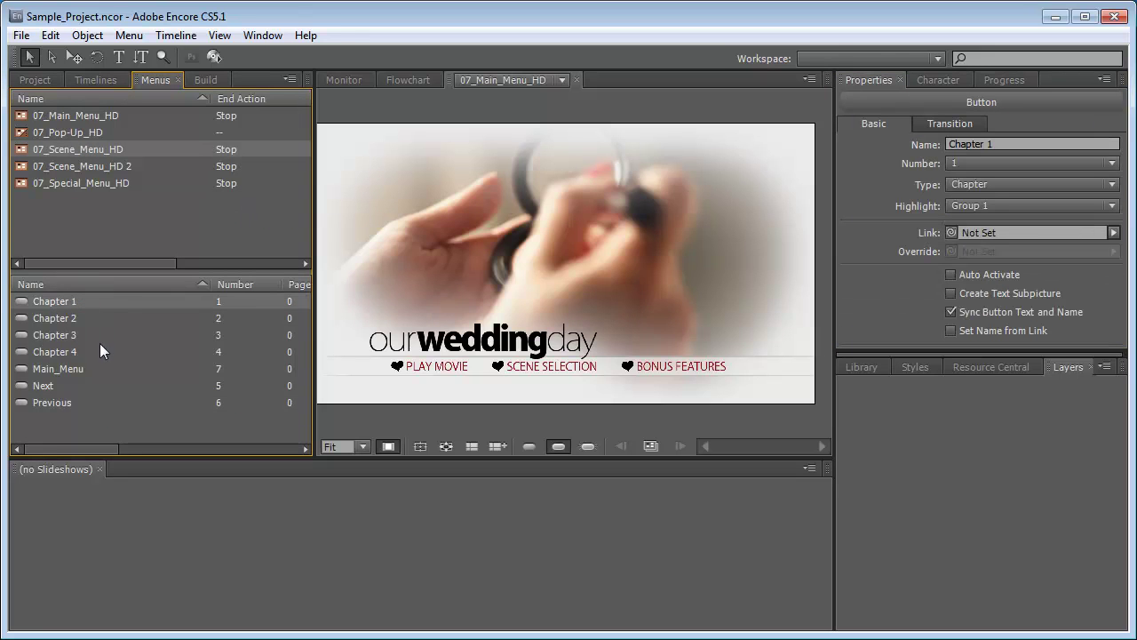
left_click(73, 351, "shift")
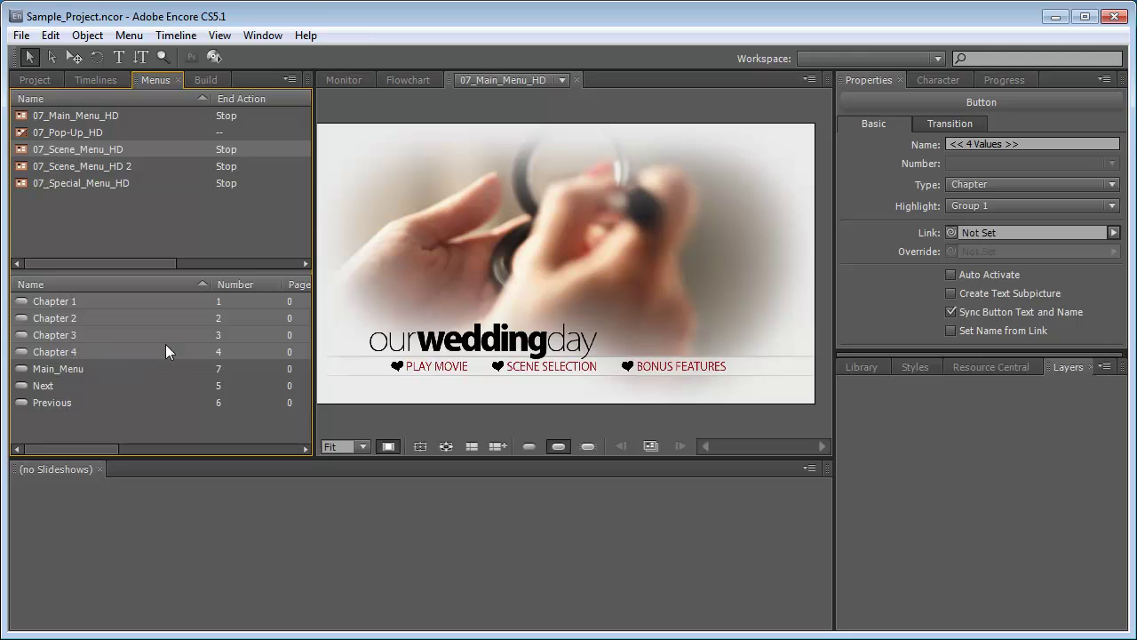
left_click(1113, 206)
left_click(1000, 245)
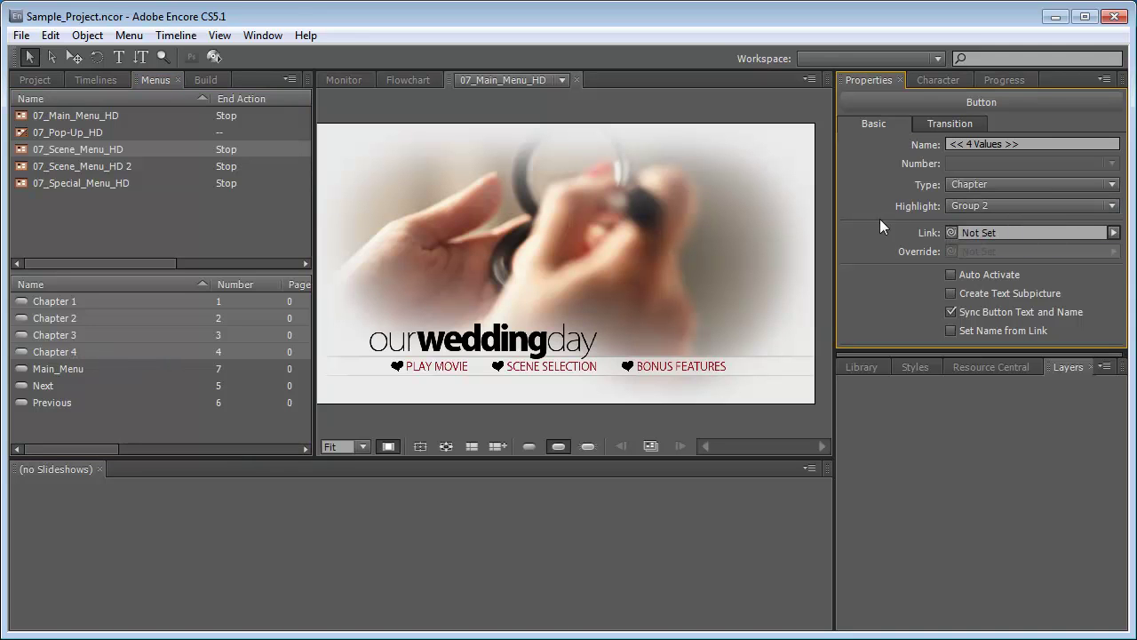
double_click(107, 149)
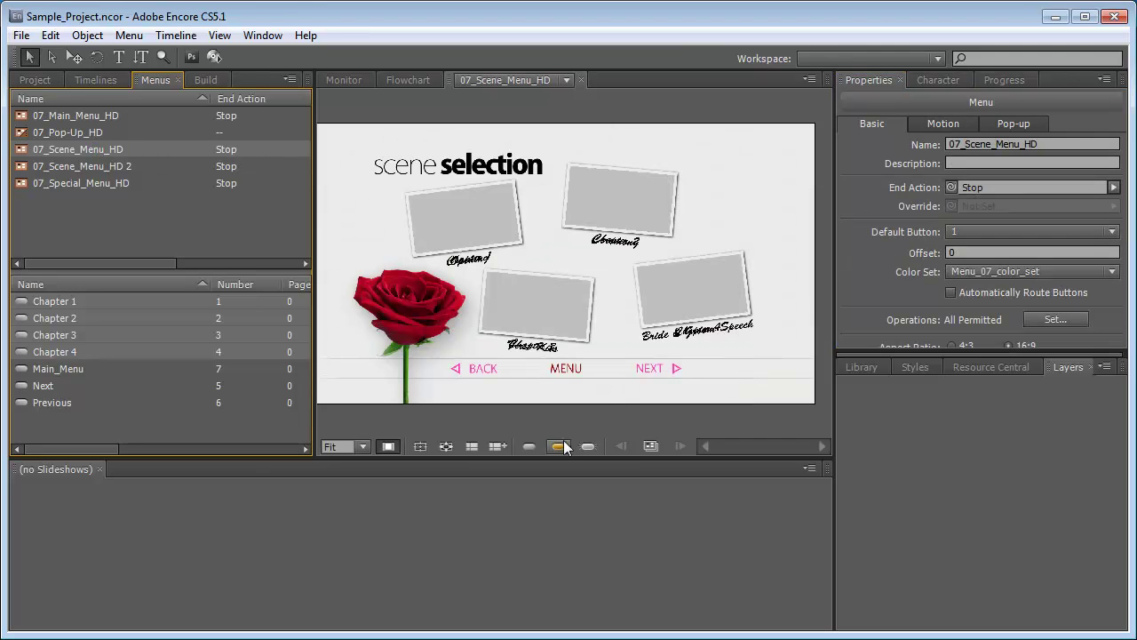
left_click(561, 444)
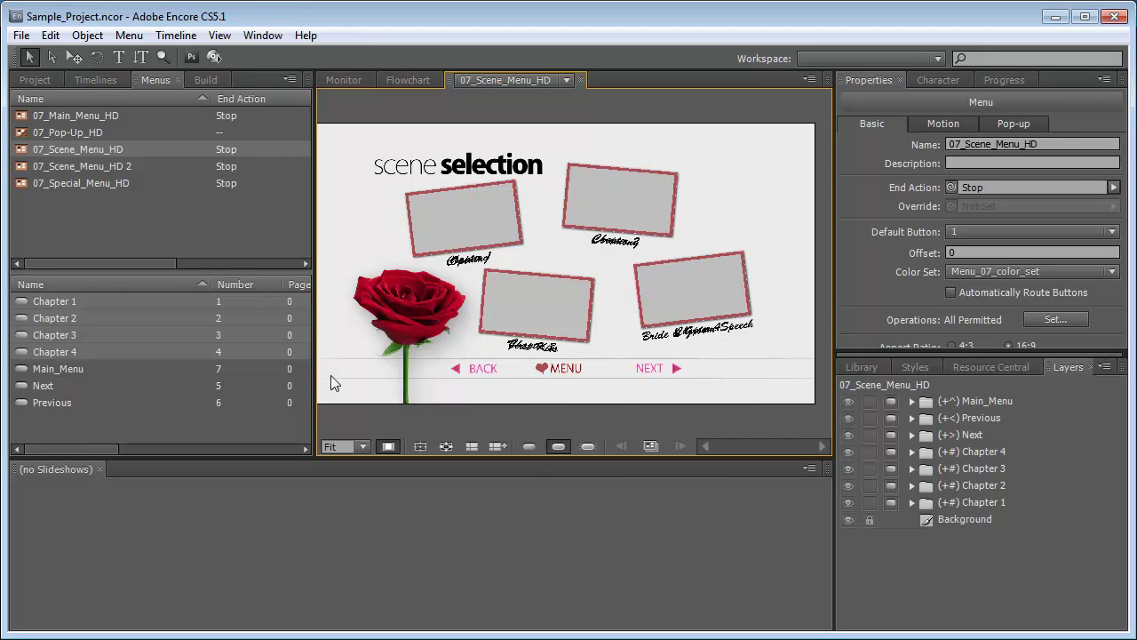
- Assign the Main_Menu, Next and Previous buttons of 07_Scene_Menu_HD to highlight Group 1
left_click(63, 368)
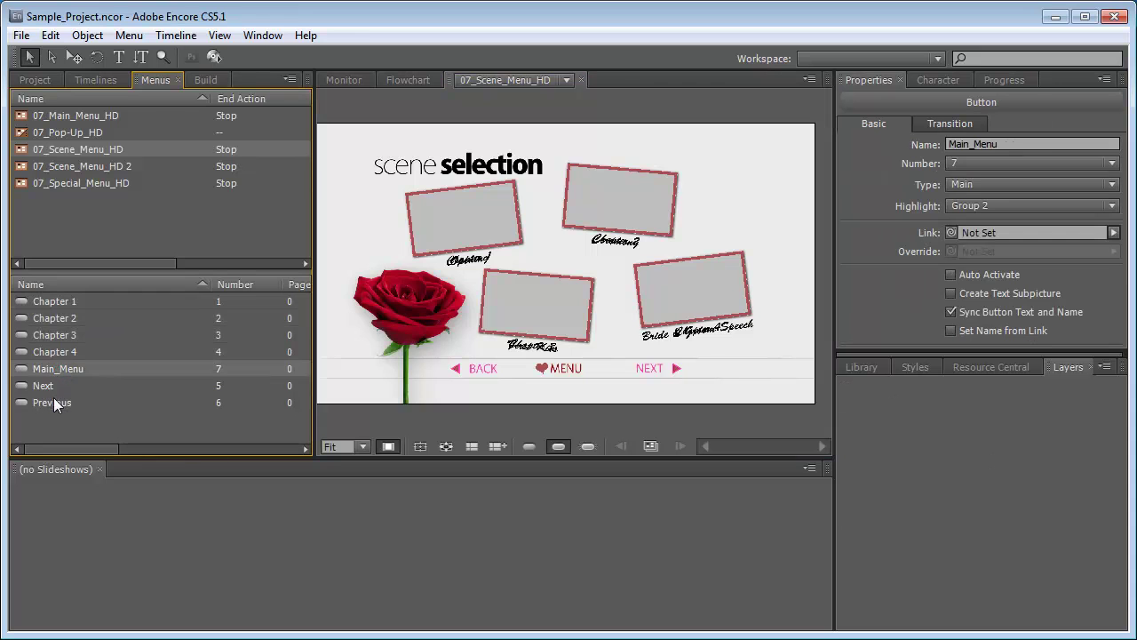
left_click(55, 403, "shift")
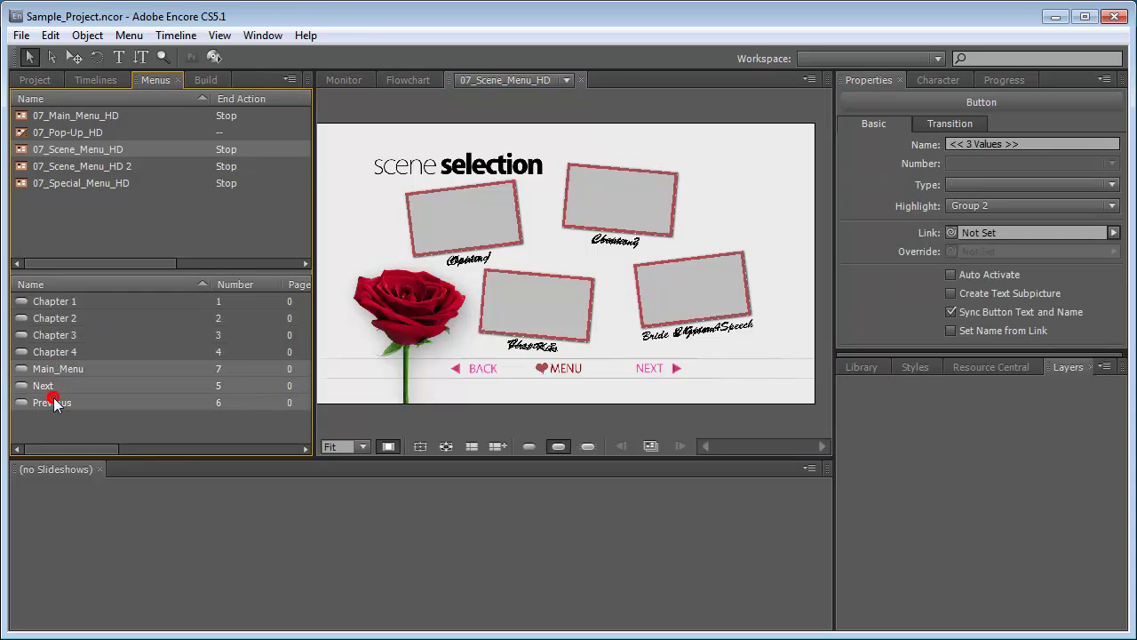
left_click(1112, 207)
left_click(1000, 227)
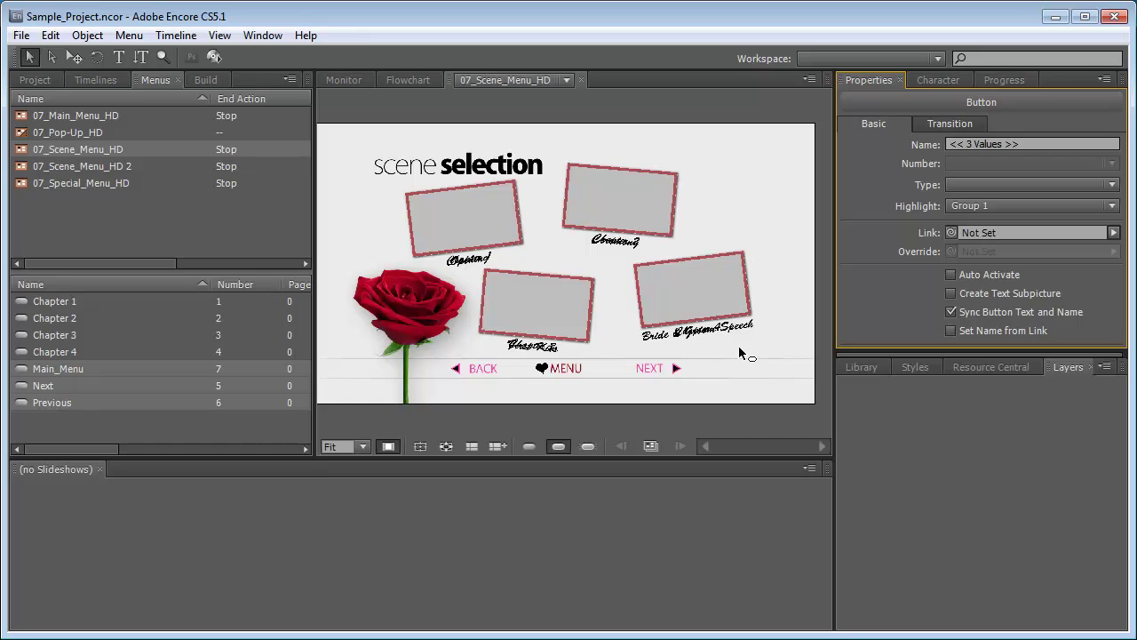
- Turn on Set Name from Link for the Chapter 1 to 4 buttons of 07_Scene_Menu_HD
left_click(71, 303)
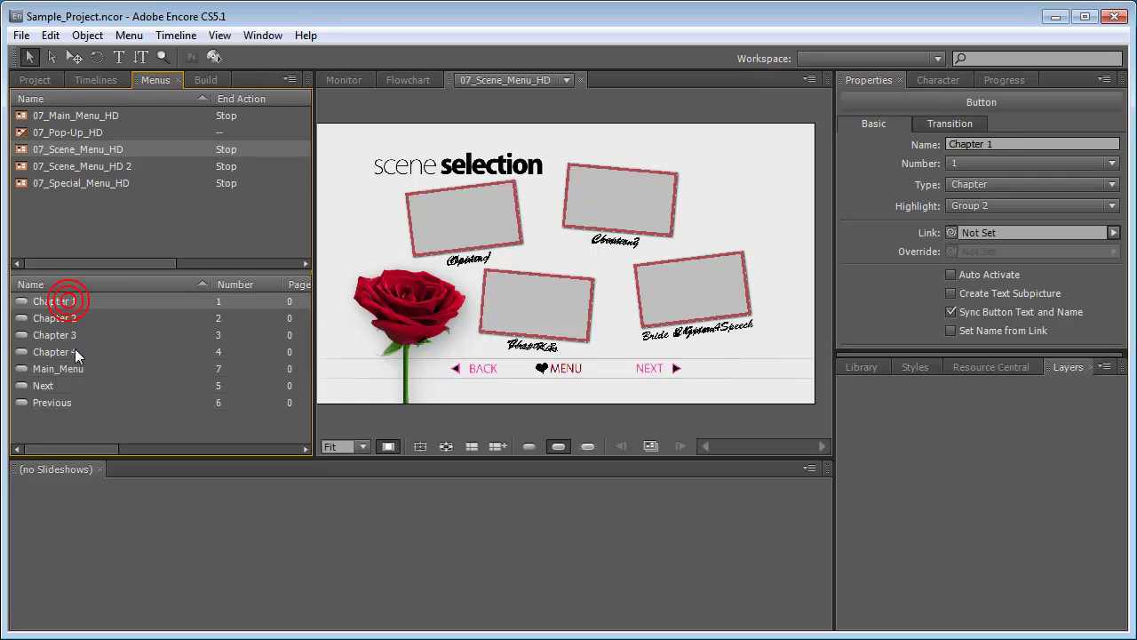
left_click(82, 349, "shift")
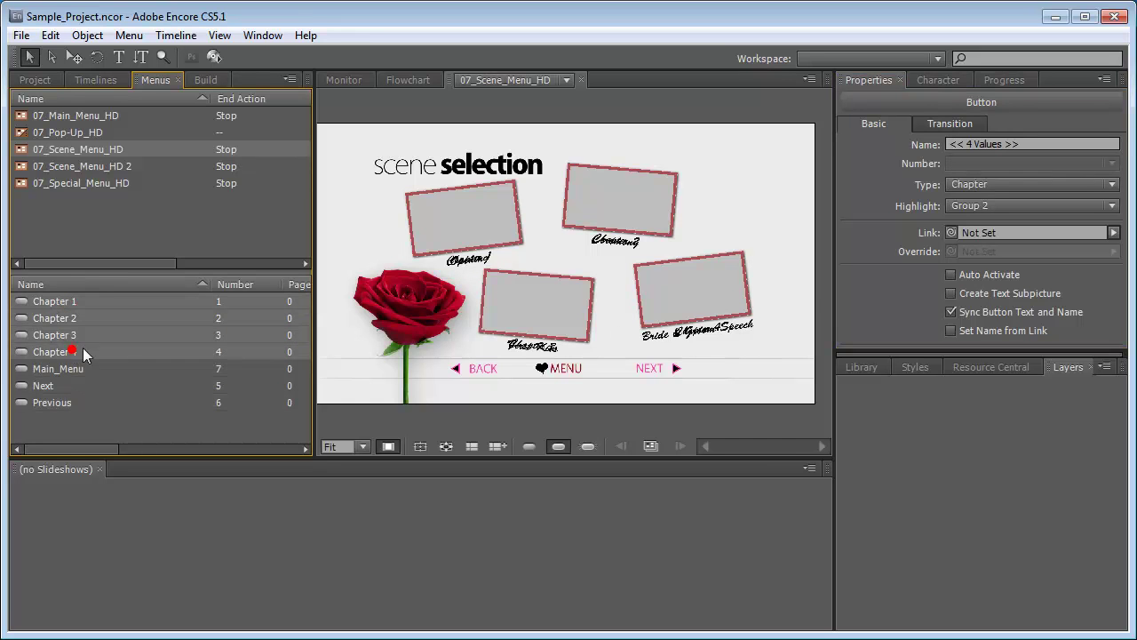
left_click(949, 332)
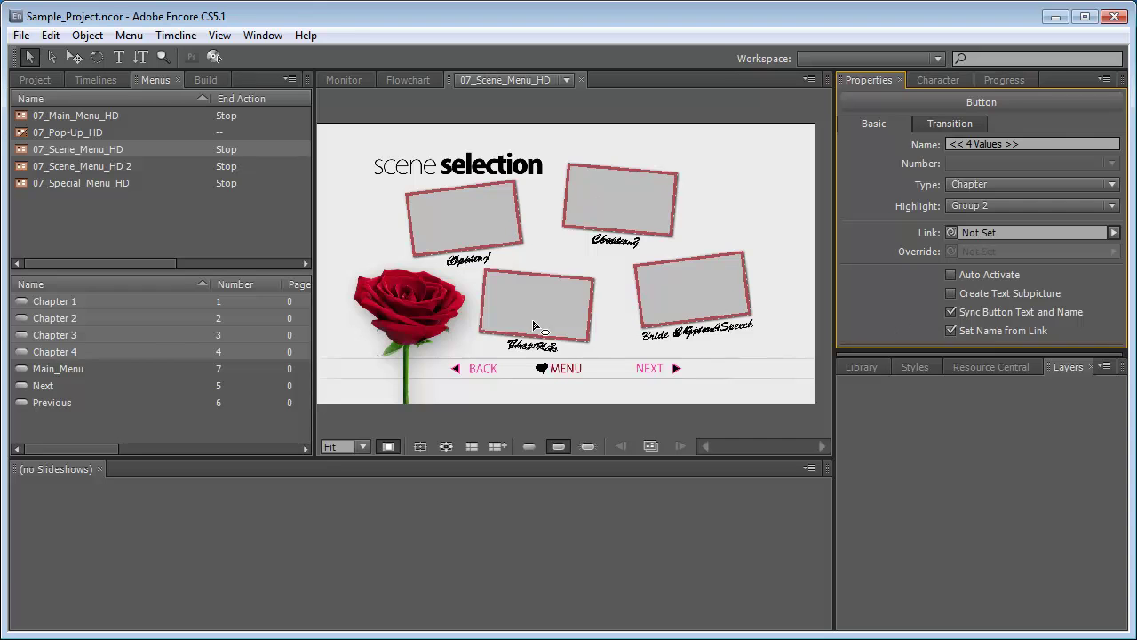
- Turn off Sync Button Text and Name for the Main_Menu, Next and Previous buttons of 07_Scene_Menu_HD
left_click(46, 372)
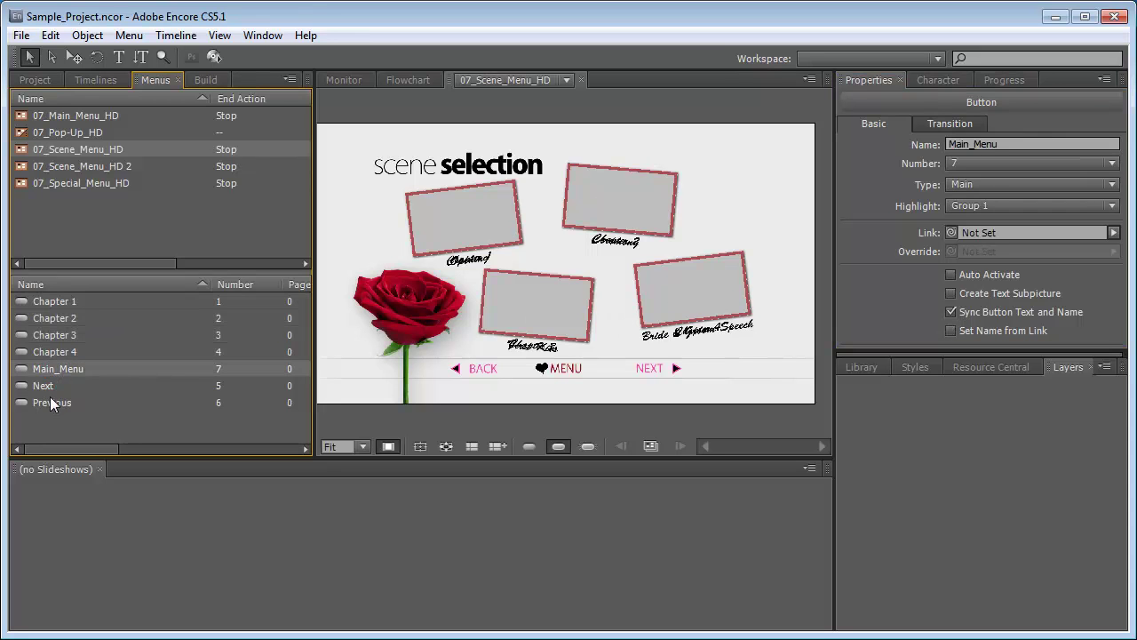
left_click(52, 401, "shift")
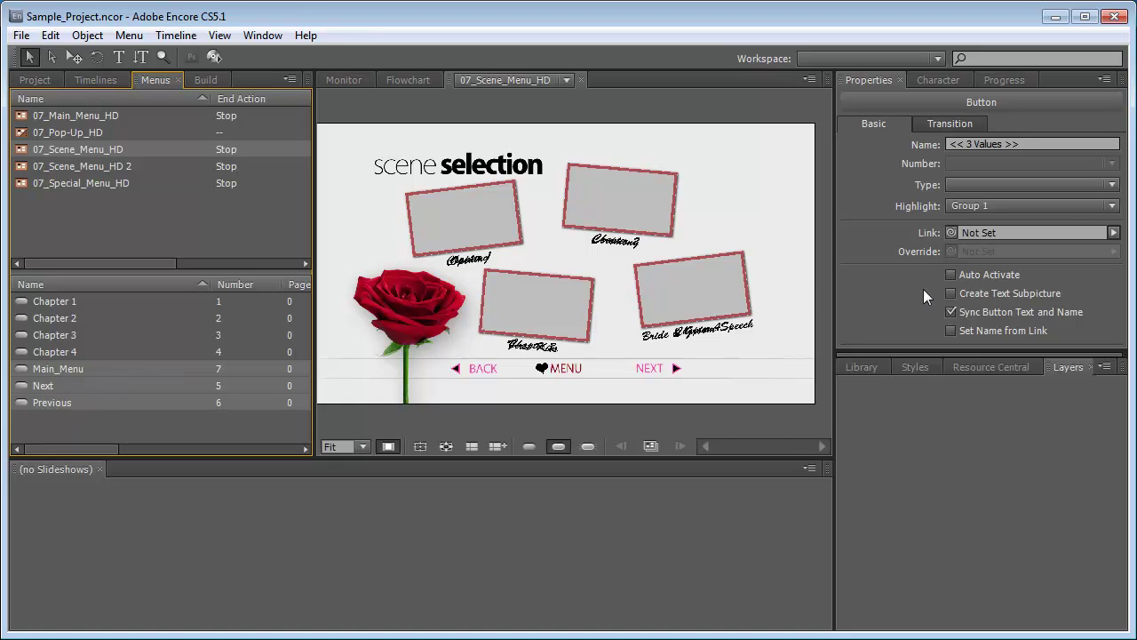
left_click(950, 312)
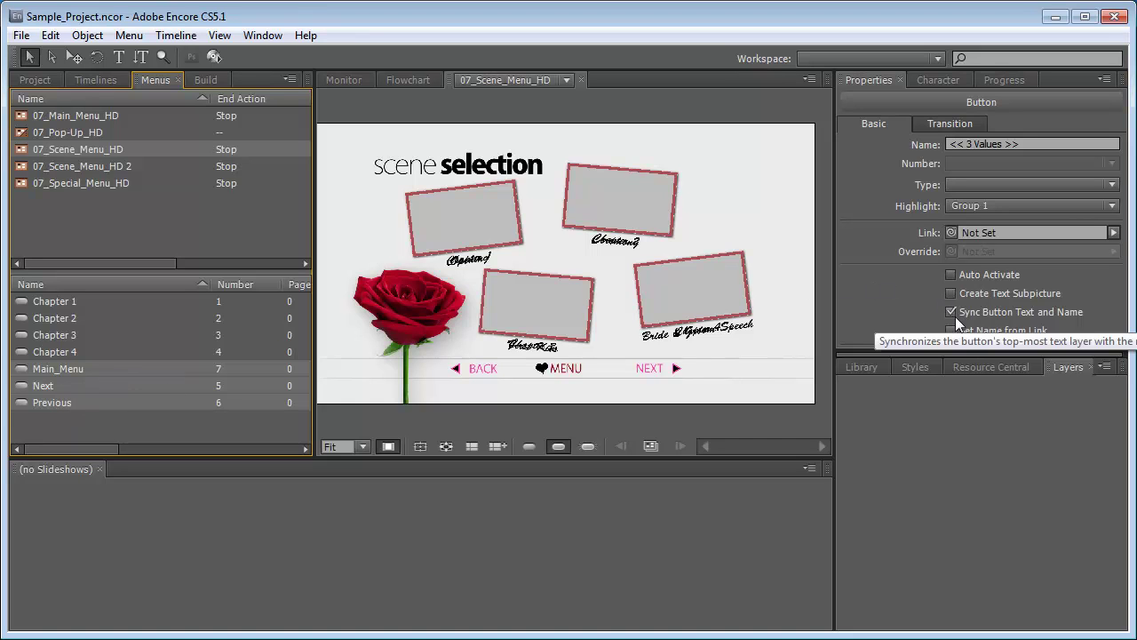
left_click(182, 376)
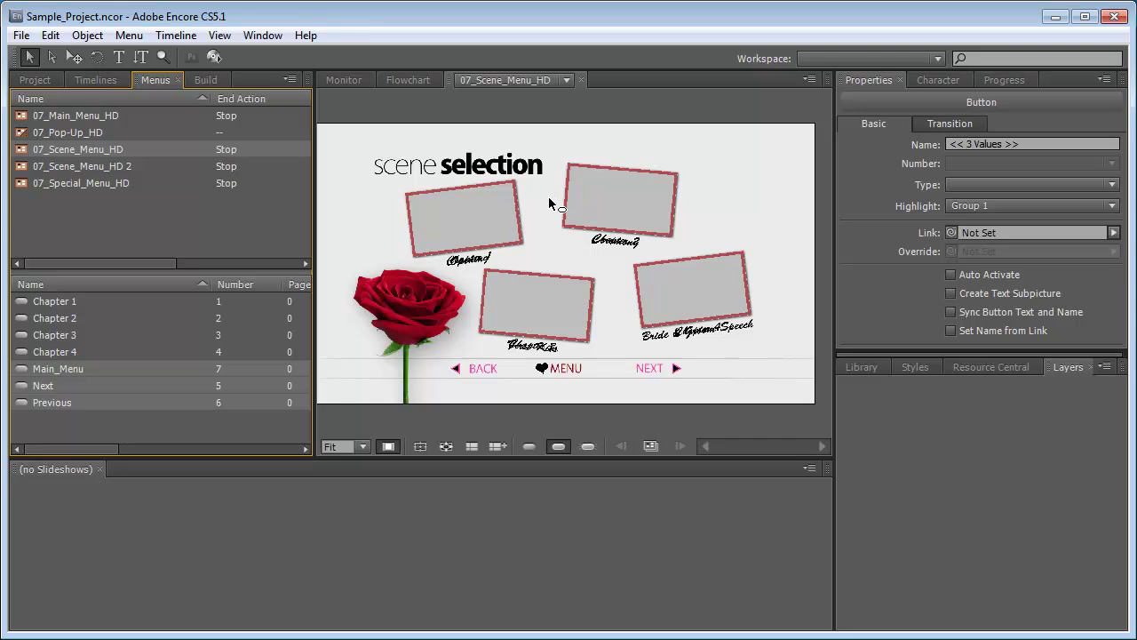
- Delete the chapter text layer and the Drop Box layer from each of the Chapter 1 to 4 buttons in 07_Scene_Menu_HD
left_click(518, 107)
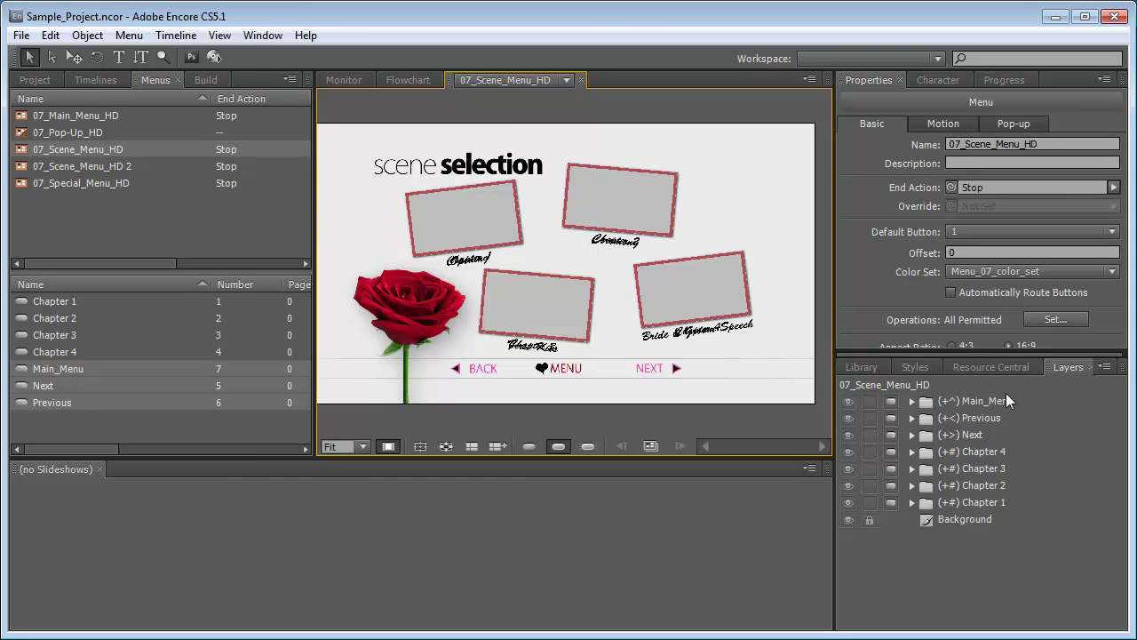
left_click(911, 503)
left_click(912, 485)
left_click(912, 468)
left_click(912, 451)
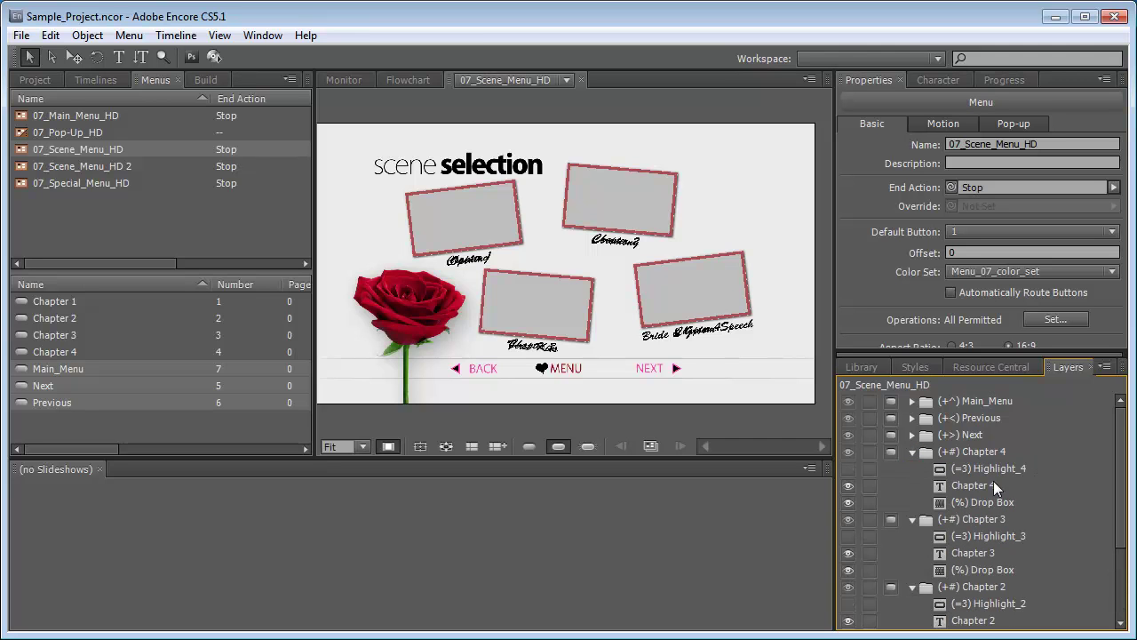
left_click(970, 484)
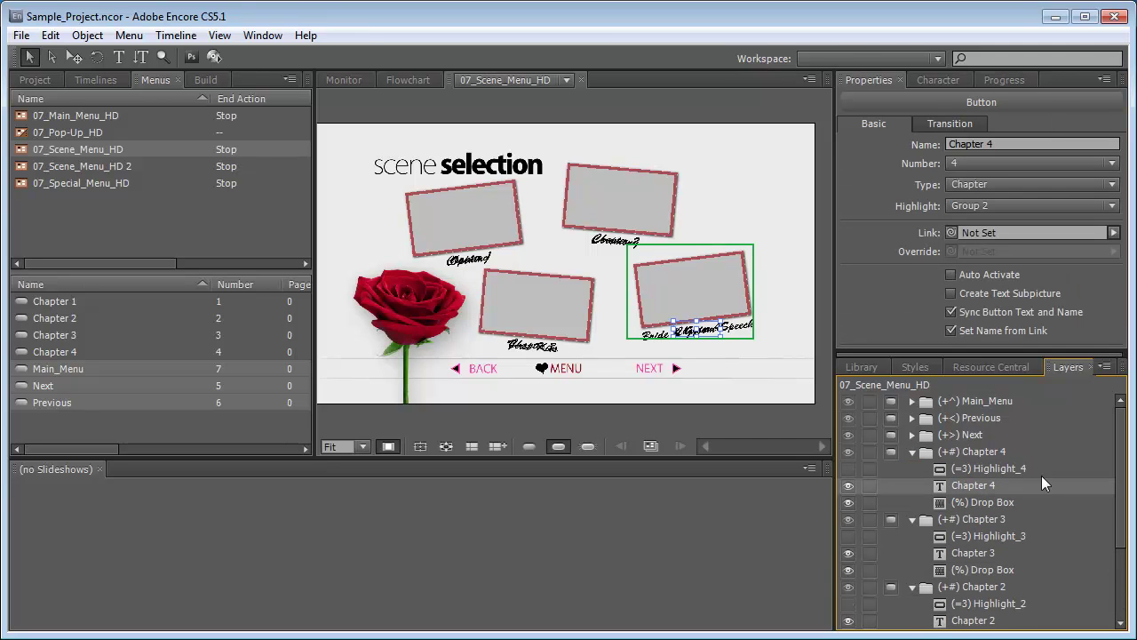
left_click(993, 502, "shift")
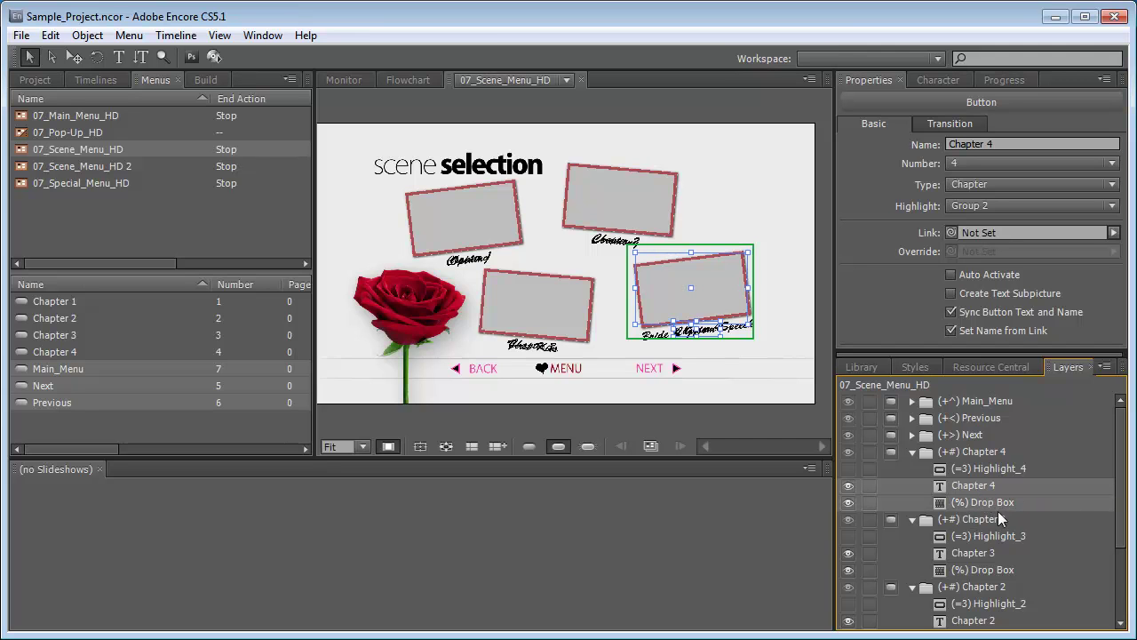
left_click_drag(1121, 471, 1121, 506)
left_click(974, 494, "ctrl")
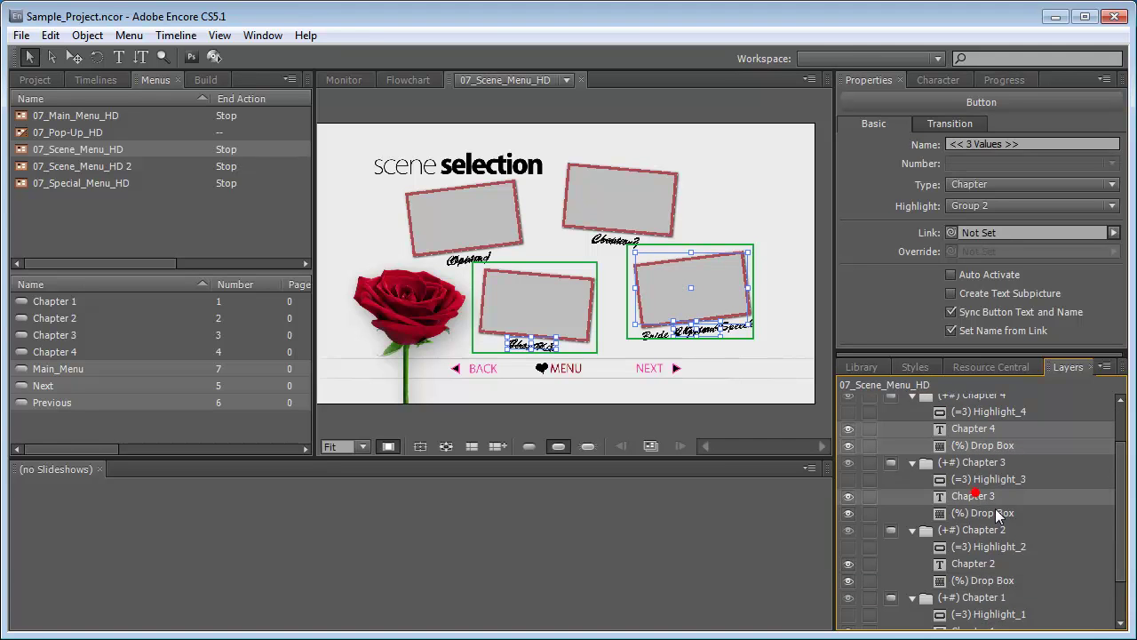
left_click(983, 513, "ctrl")
left_click(977, 563, "ctrl")
left_click(986, 580, "ctrl")
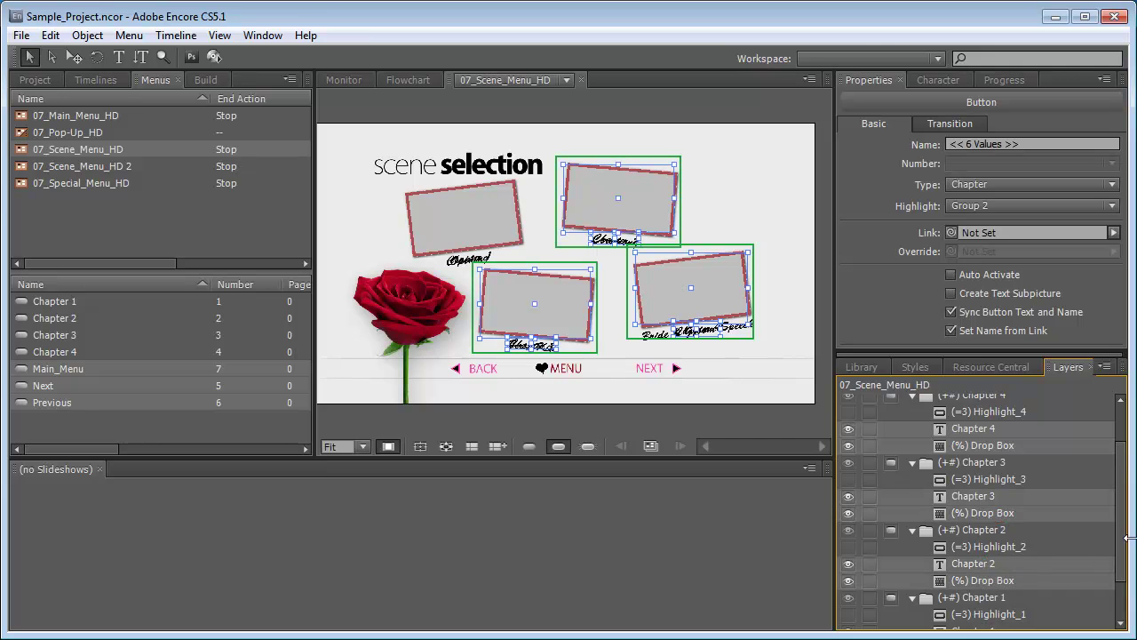
left_click_drag(1123, 538, 1118, 473)
left_click(967, 576, "ctrl")
left_click(977, 591, "ctrl")
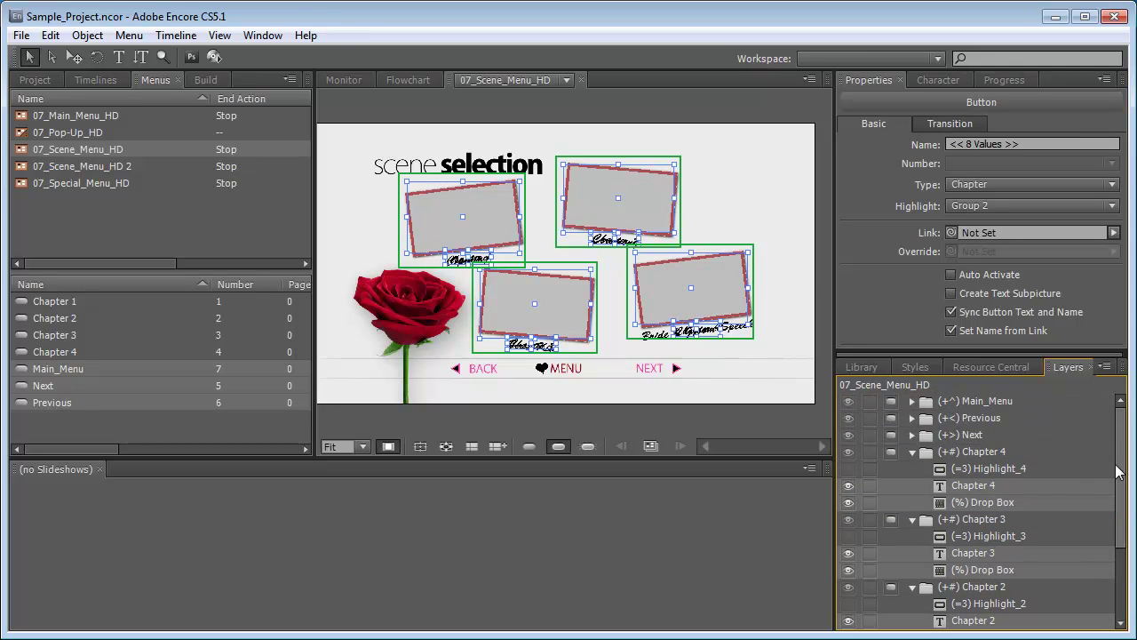
key("Delete")
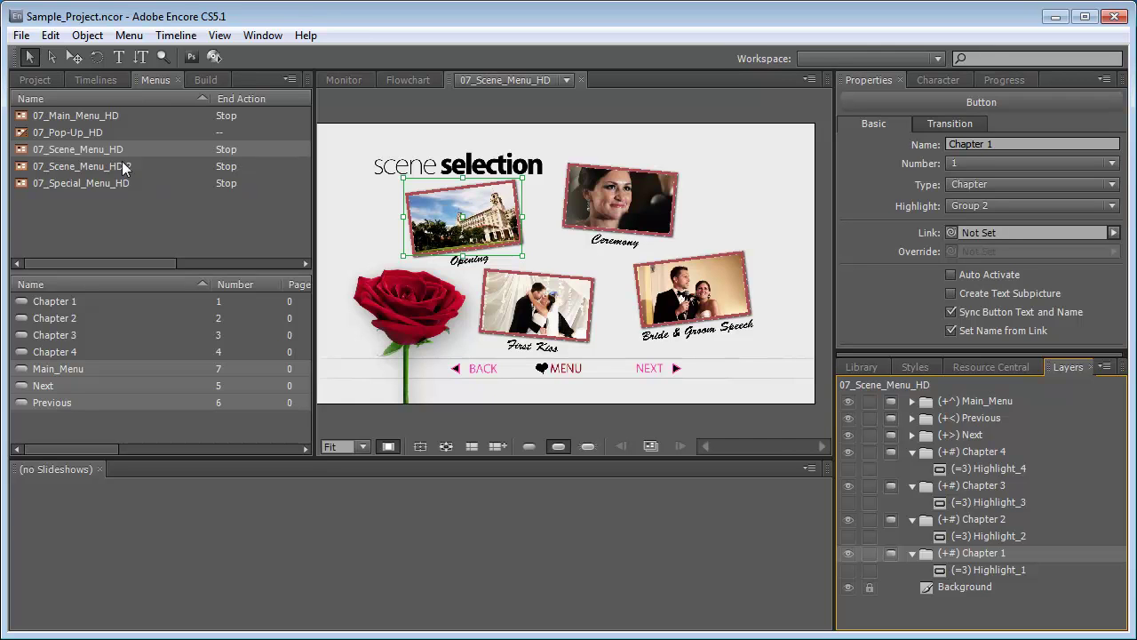
- Open 07_Scene_Menu_HD 2 and delete the chapter text and Drop Box layers from its Chapter 1 to 4 buttons
double_click(88, 165)
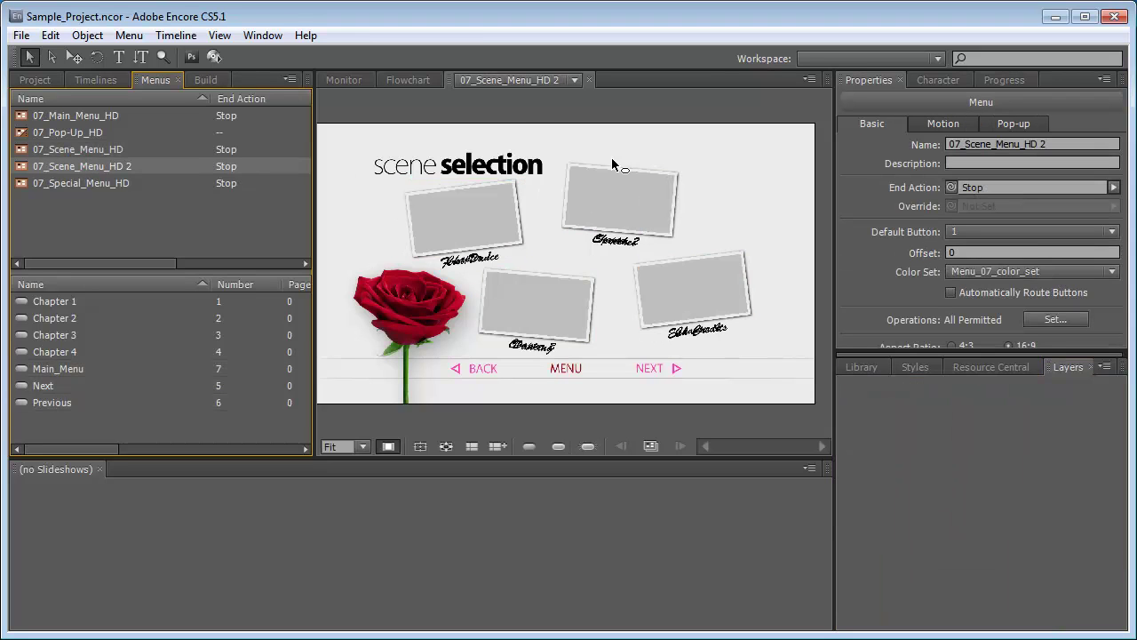
left_click(517, 119)
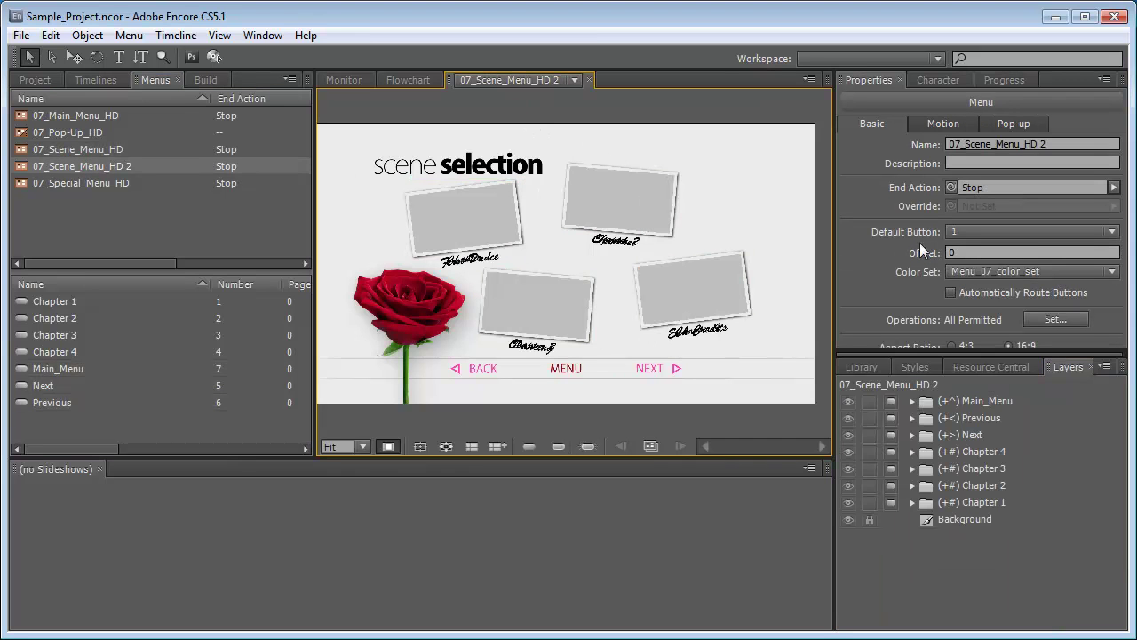
left_click(912, 451)
left_click(911, 519)
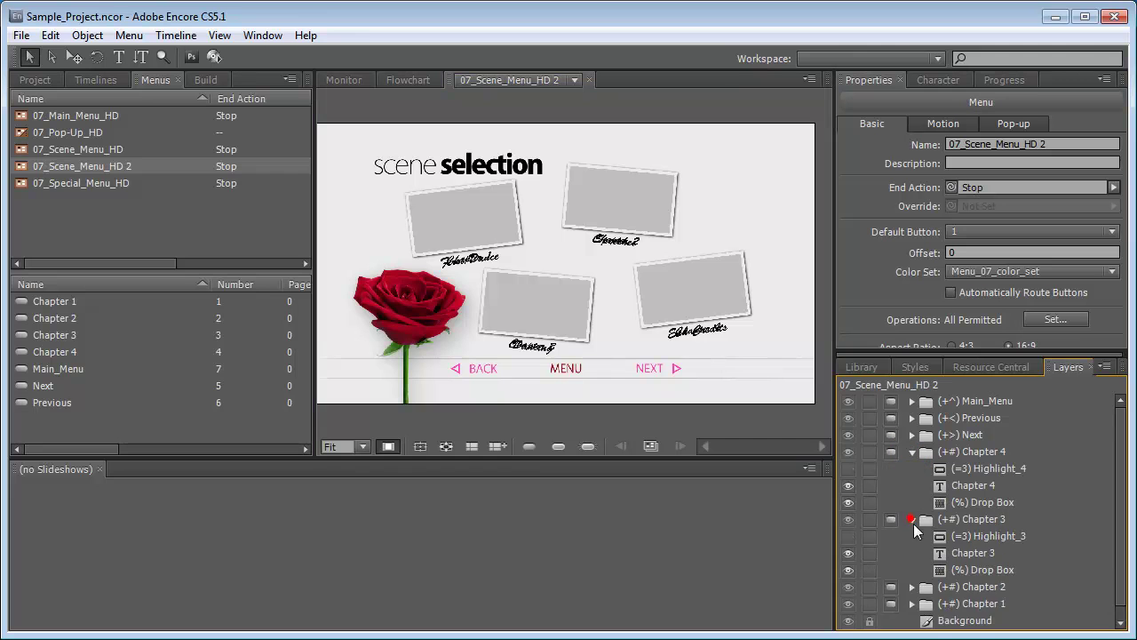
left_click(912, 587)
scroll(919, 587, "down", 2)
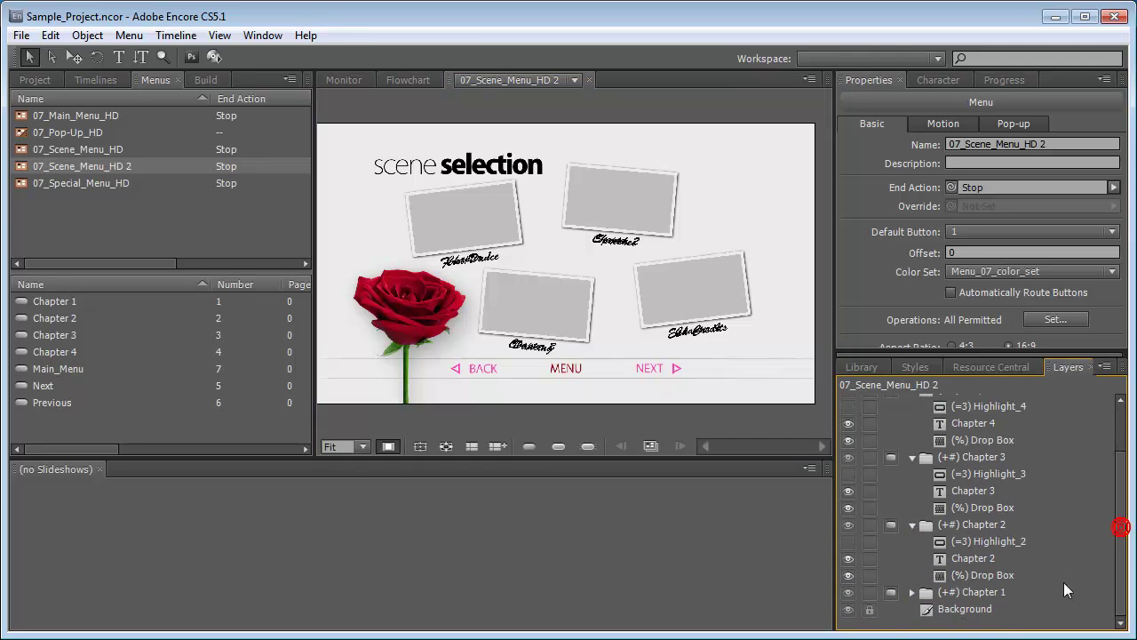
left_click(912, 592)
scroll(1019, 582, "down", 2)
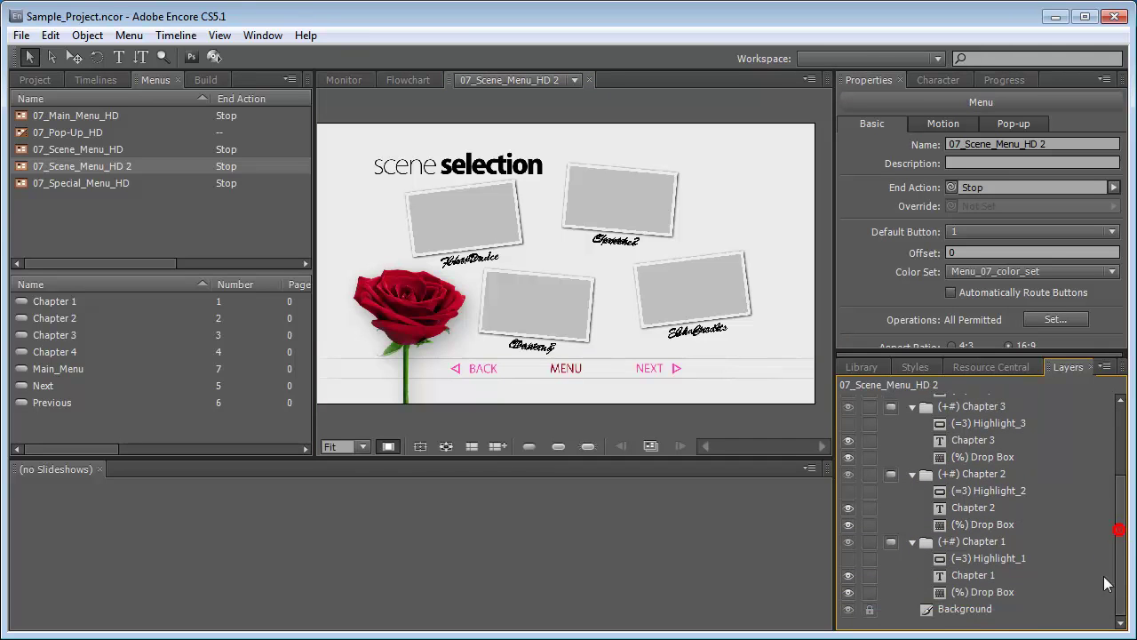
left_click(984, 593)
left_click(974, 575, "shift")
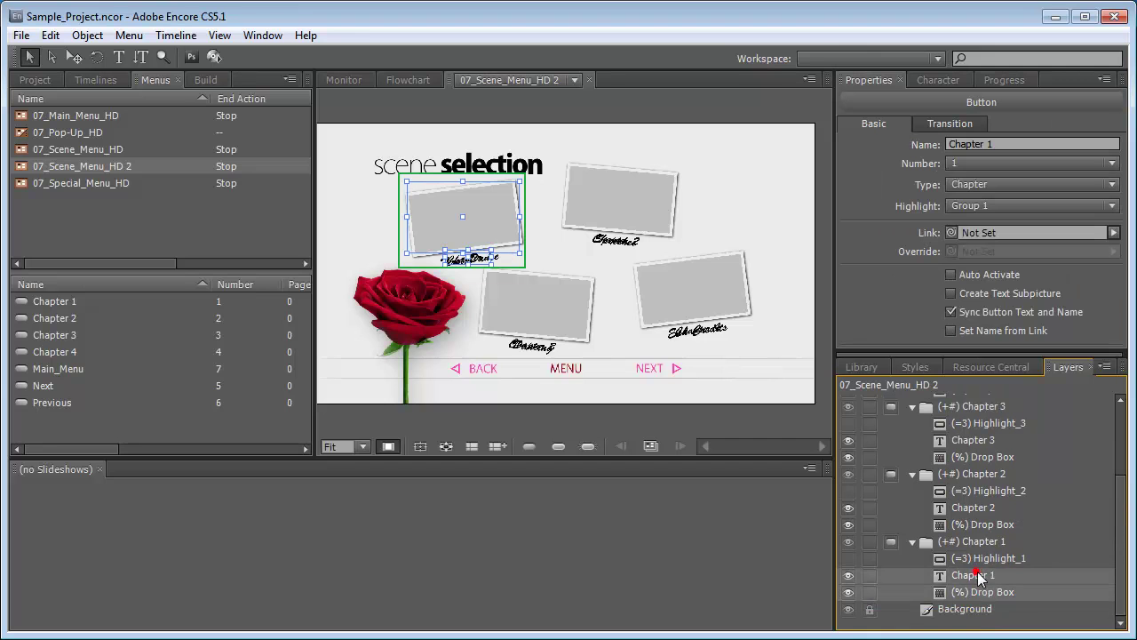
left_click(994, 525, "shift")
left_click(977, 507, "shift")
left_click(986, 456, "shift")
left_click(986, 439, "shift")
scroll(1105, 488, "up", 3)
left_click(986, 478, "shift")
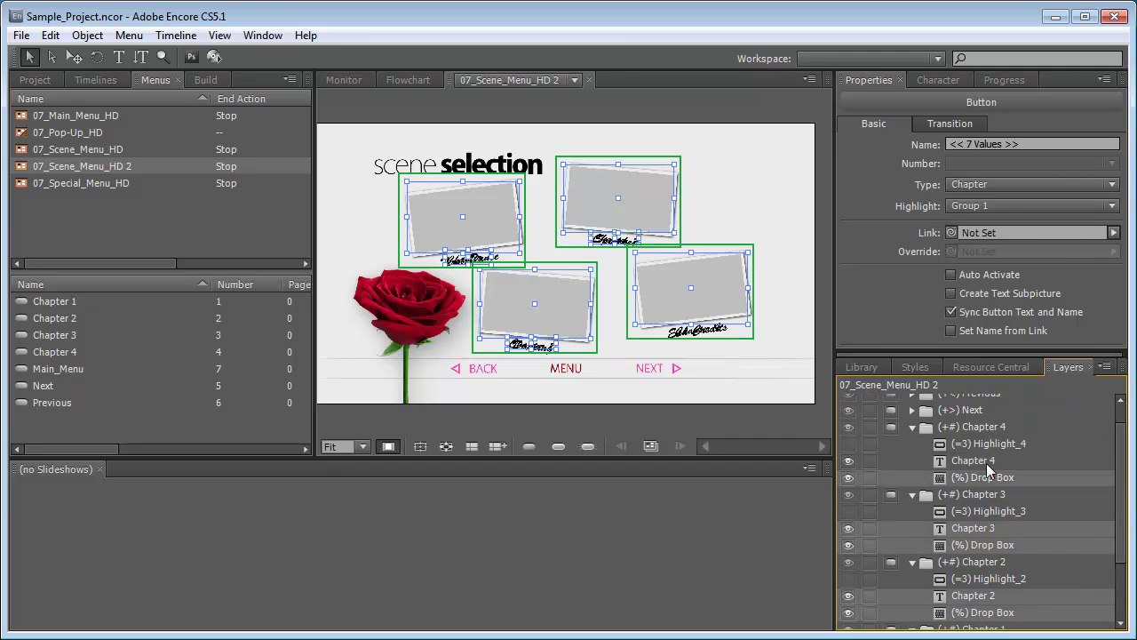
left_click(984, 460, "shift")
key("Delete")
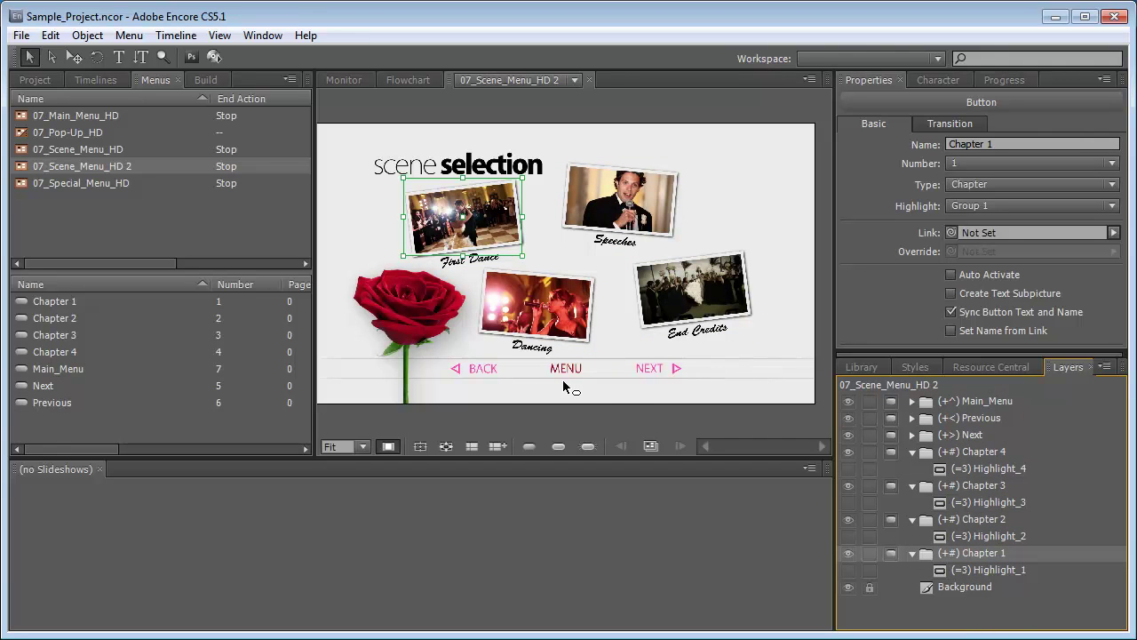
- Delete the Next button from 07_Scene_Menu_HD 2
left_click(975, 435)
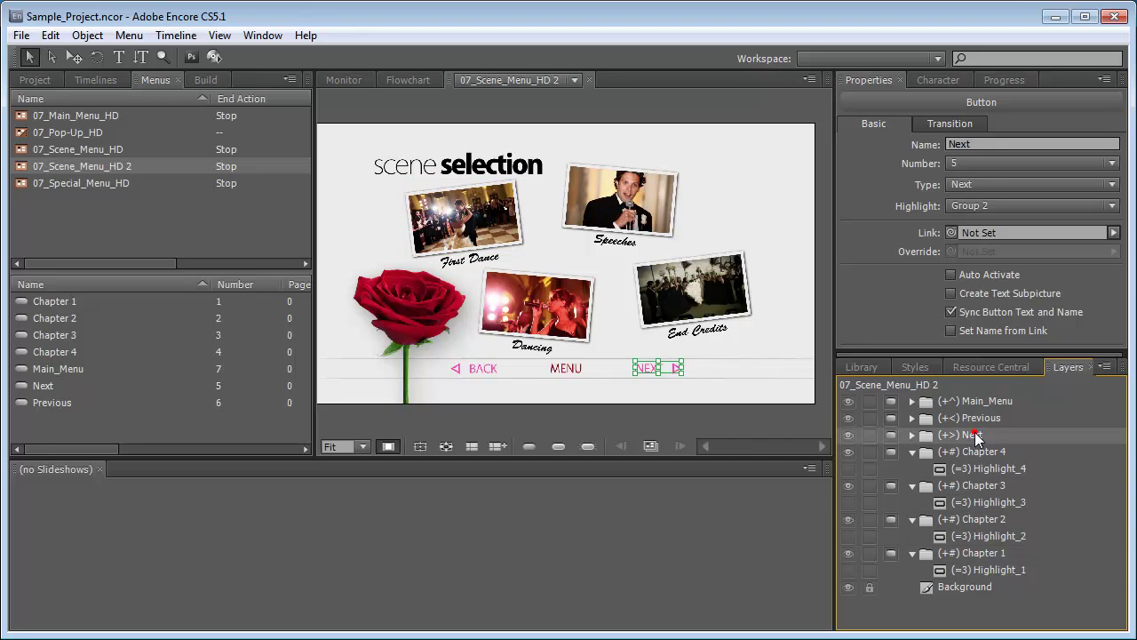
key("Delete")
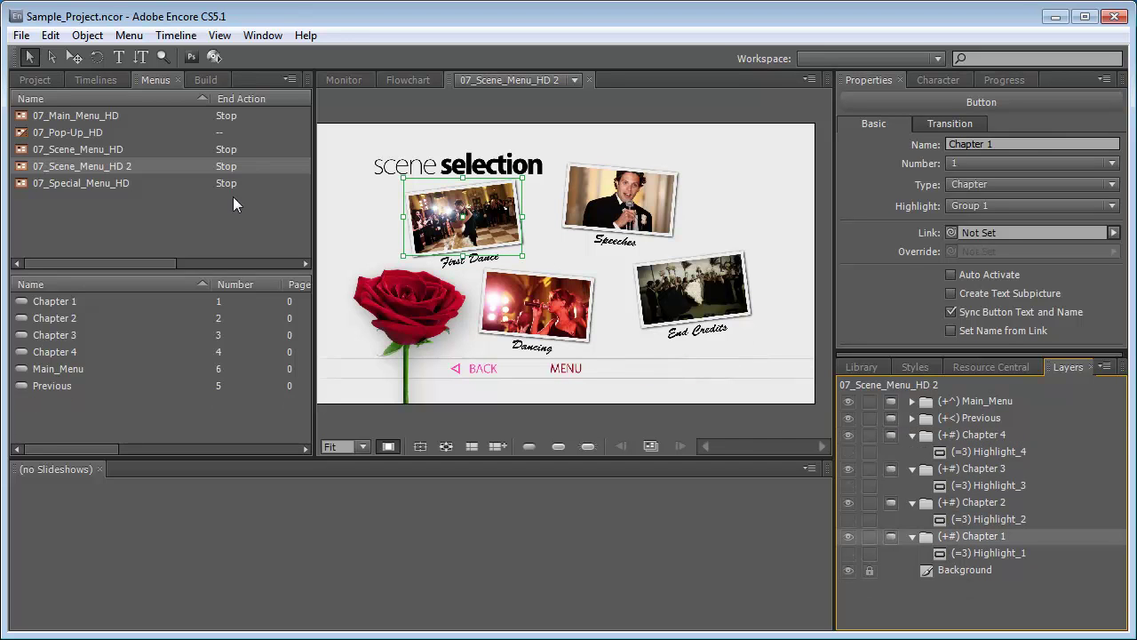
- Open 07_Scene_Menu_HD and delete its Previous button
double_click(81, 151)
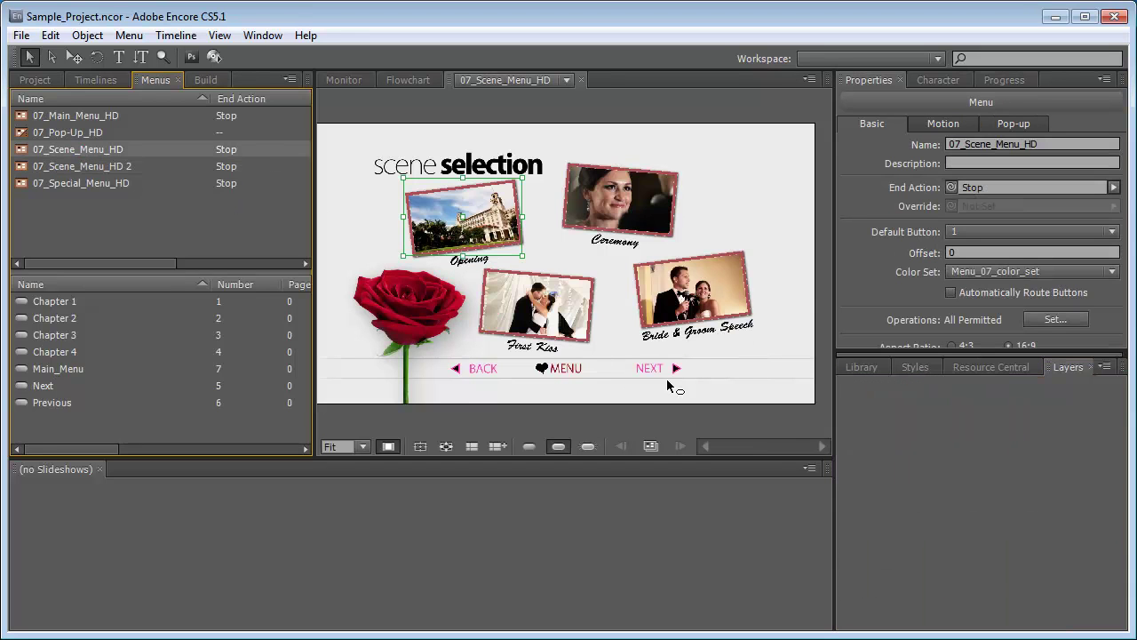
left_click(540, 108)
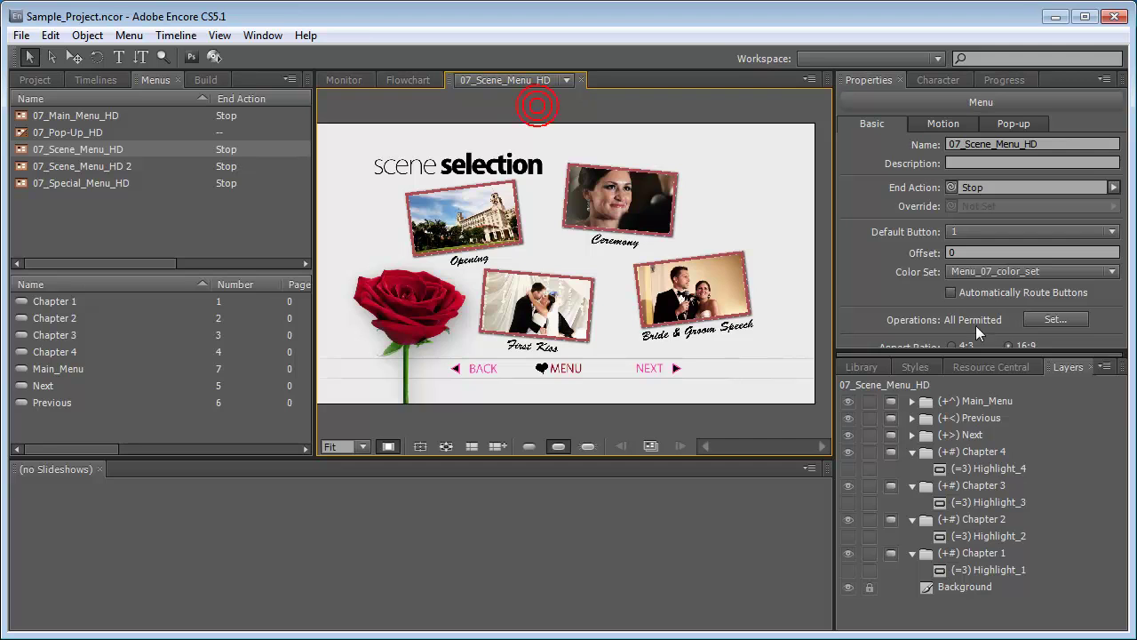
left_click(977, 419)
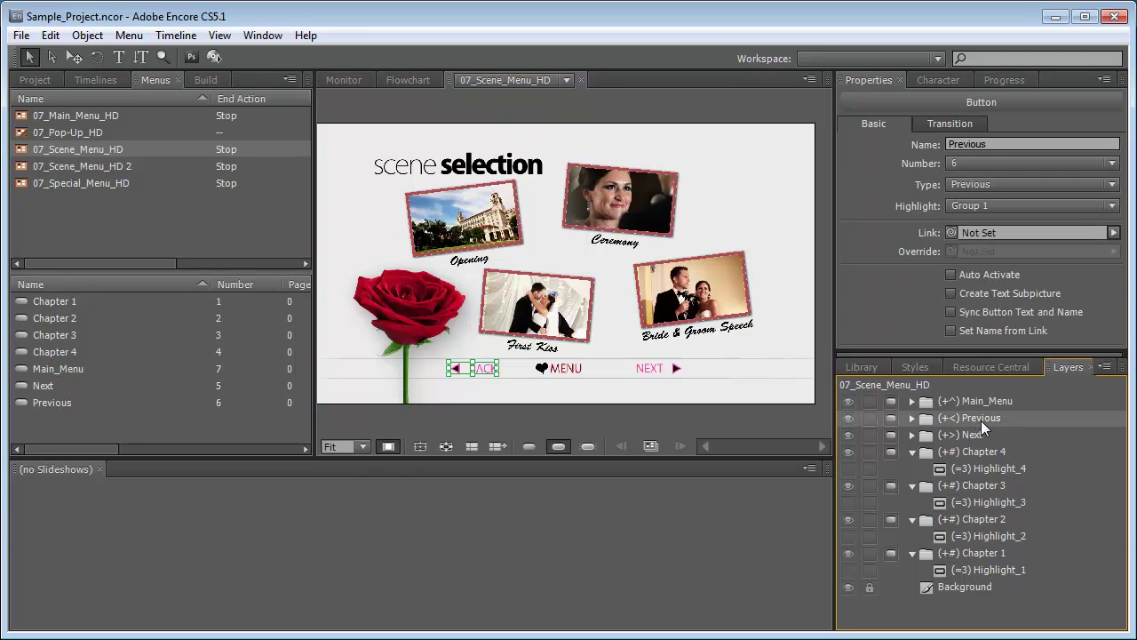
key("Delete")
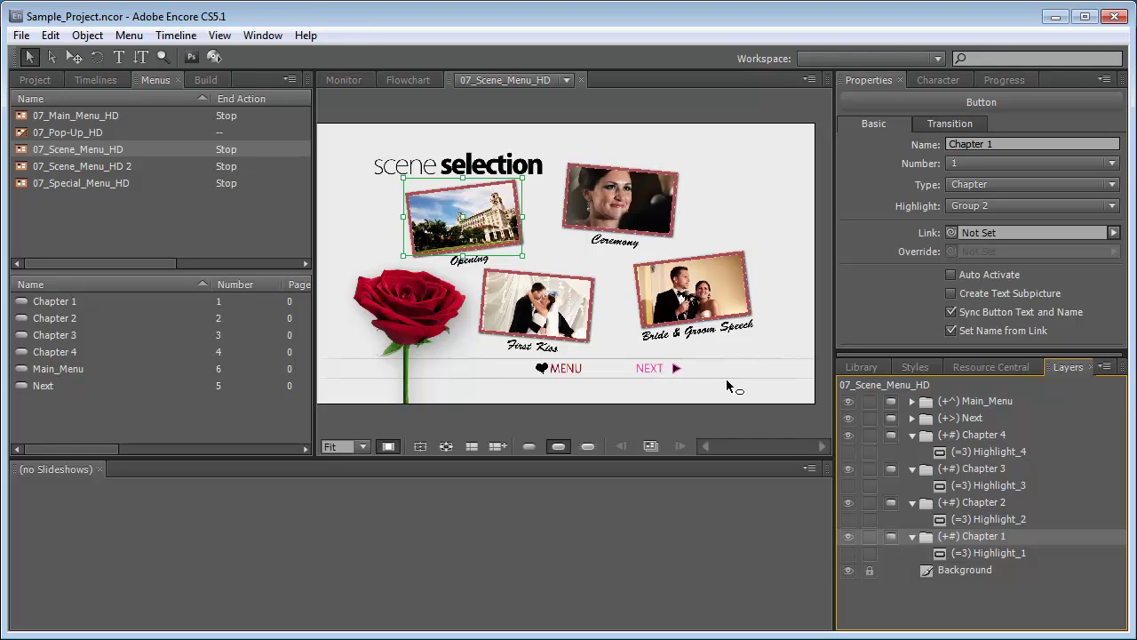
- Set the color of the Next text layer in 07_Scene_Menu_HD to 92060F
left_click(913, 418)
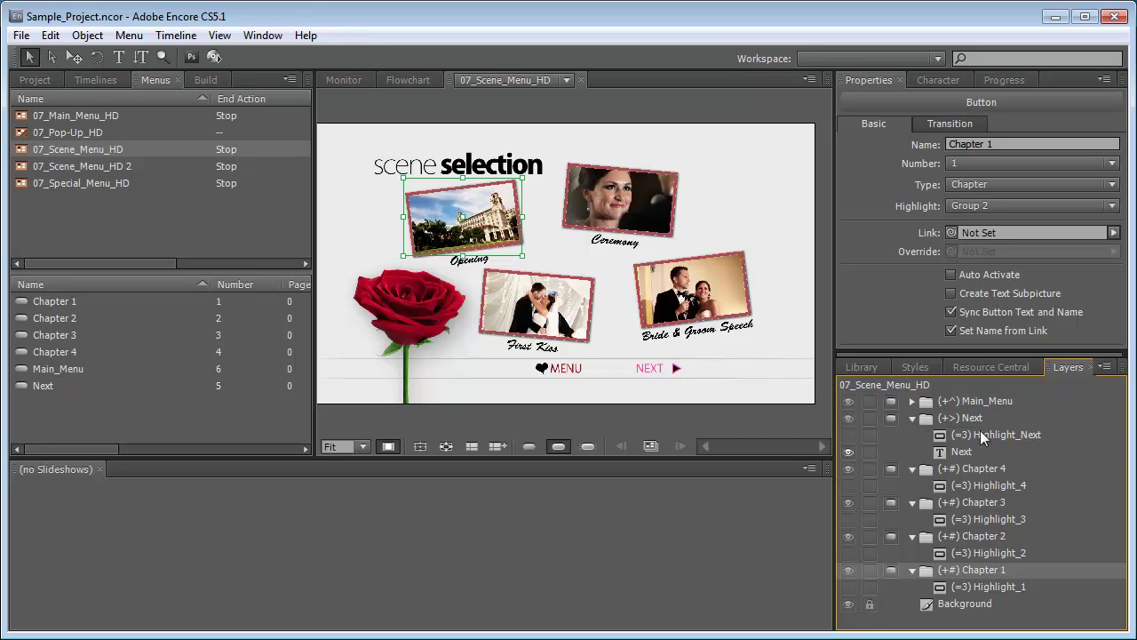
left_click(958, 450)
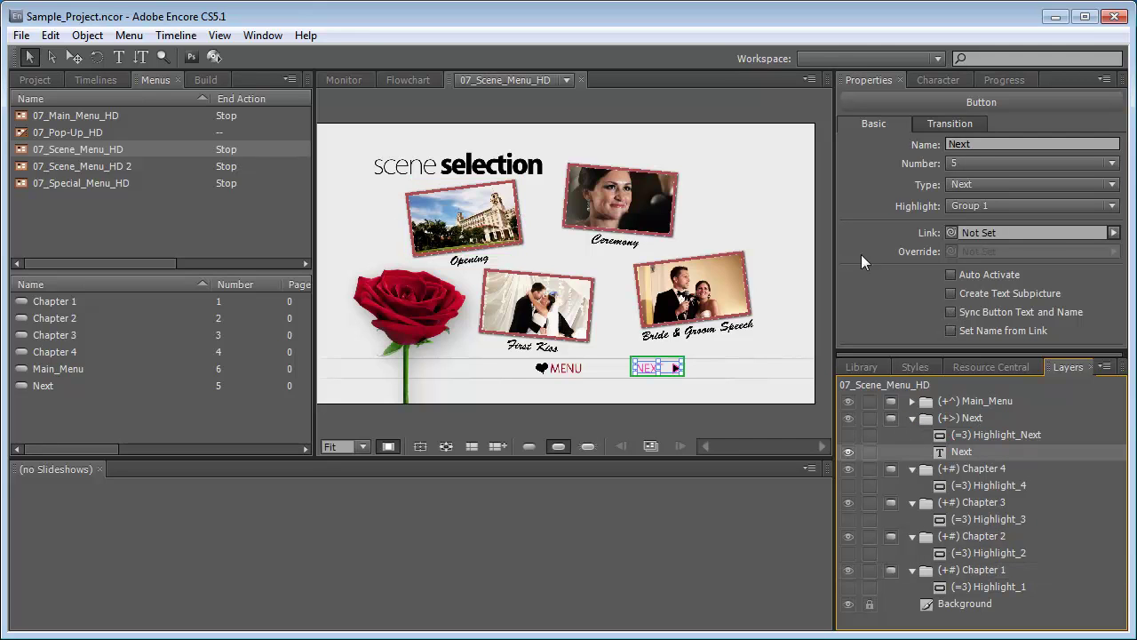
left_click(935, 83)
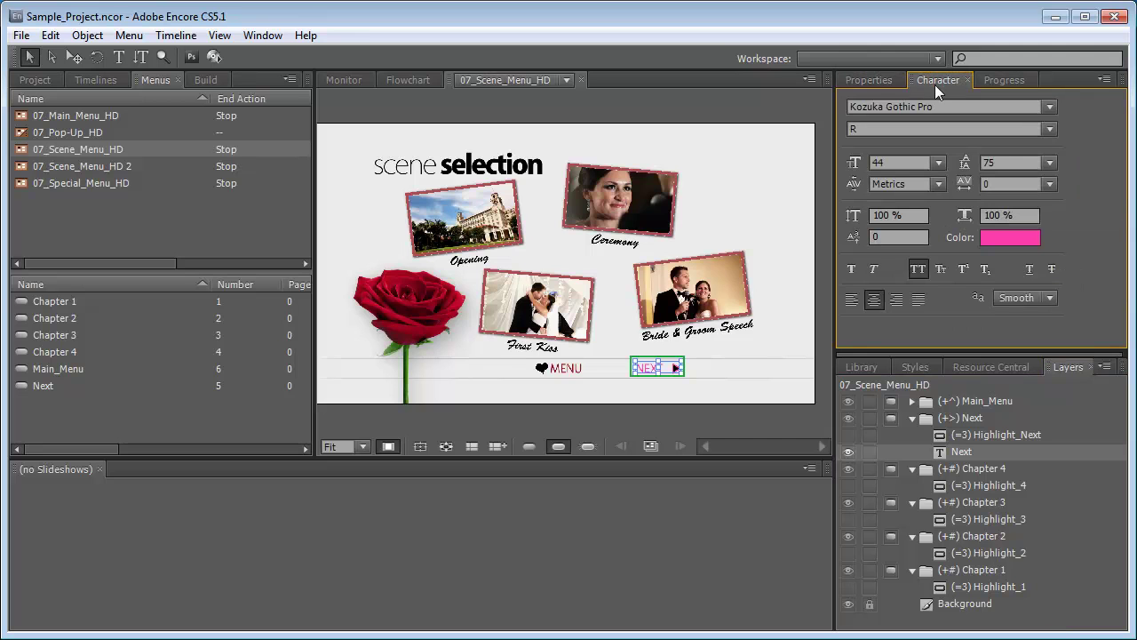
left_click(1019, 236)
double_click(679, 426)
type("92060F")
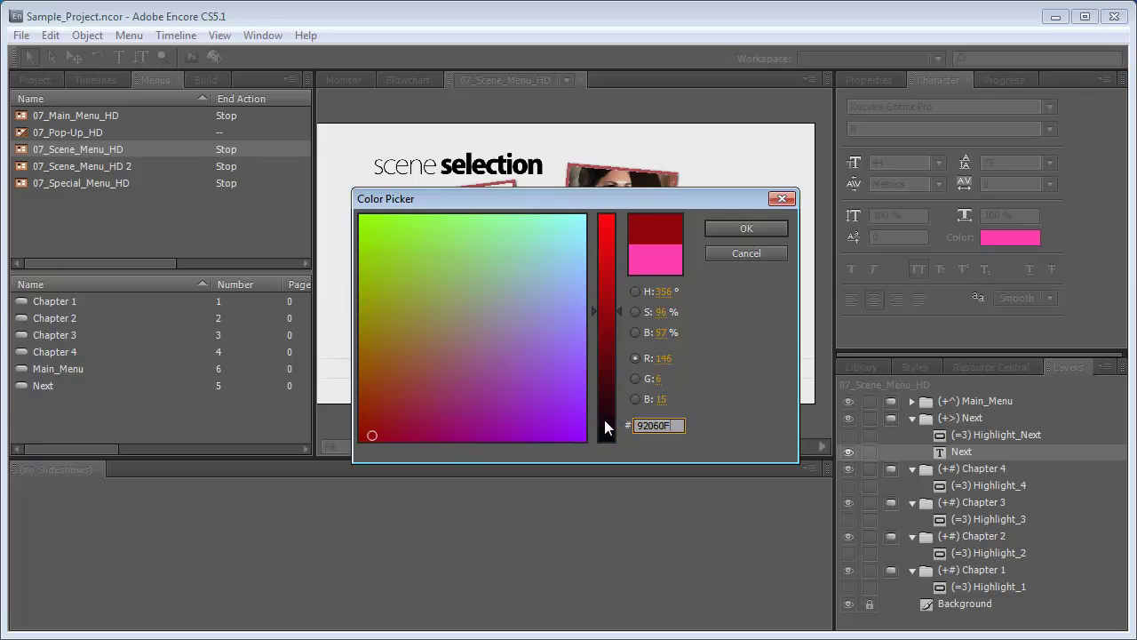
left_click(744, 231)
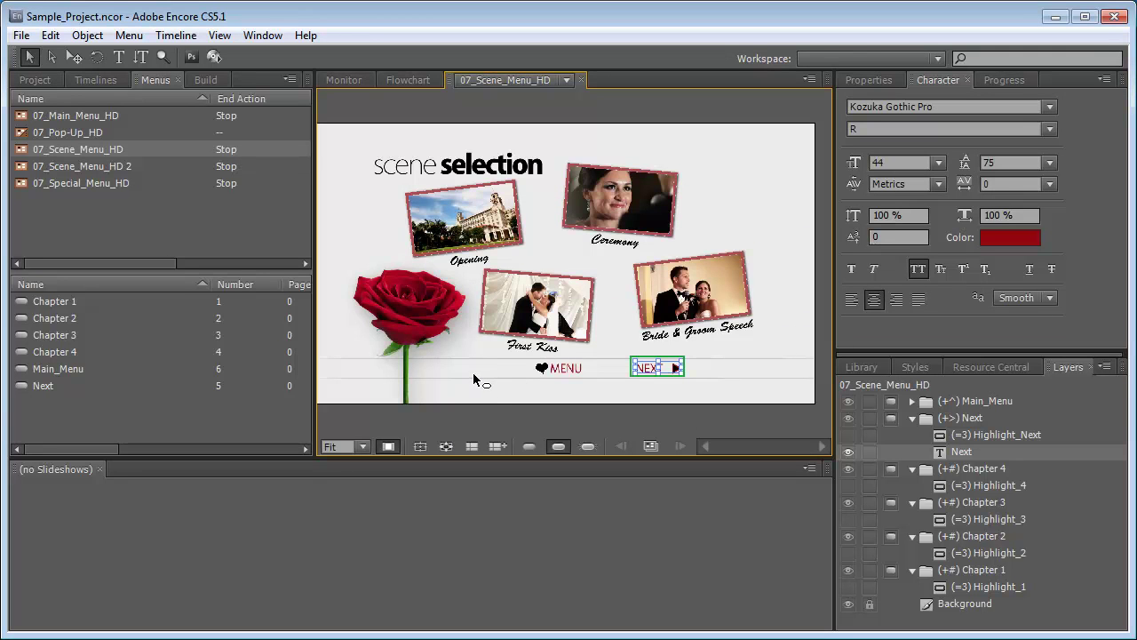
- Open 07_Scene_Menu_HD 2 and set the text color of its Previous button to 990000
double_click(90, 165)
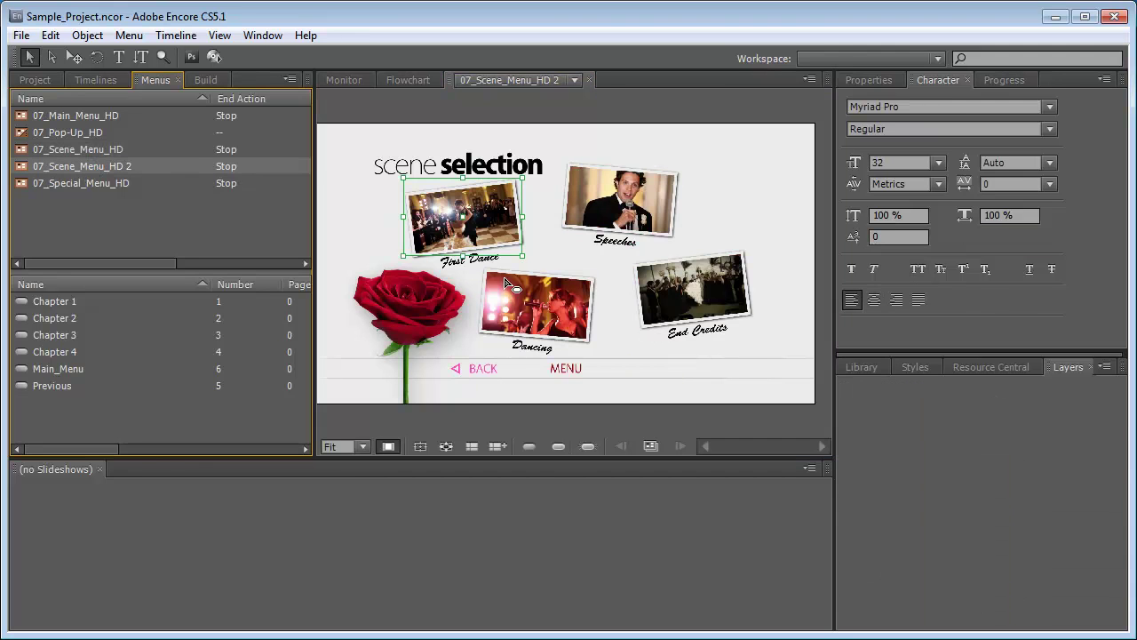
left_click(485, 371)
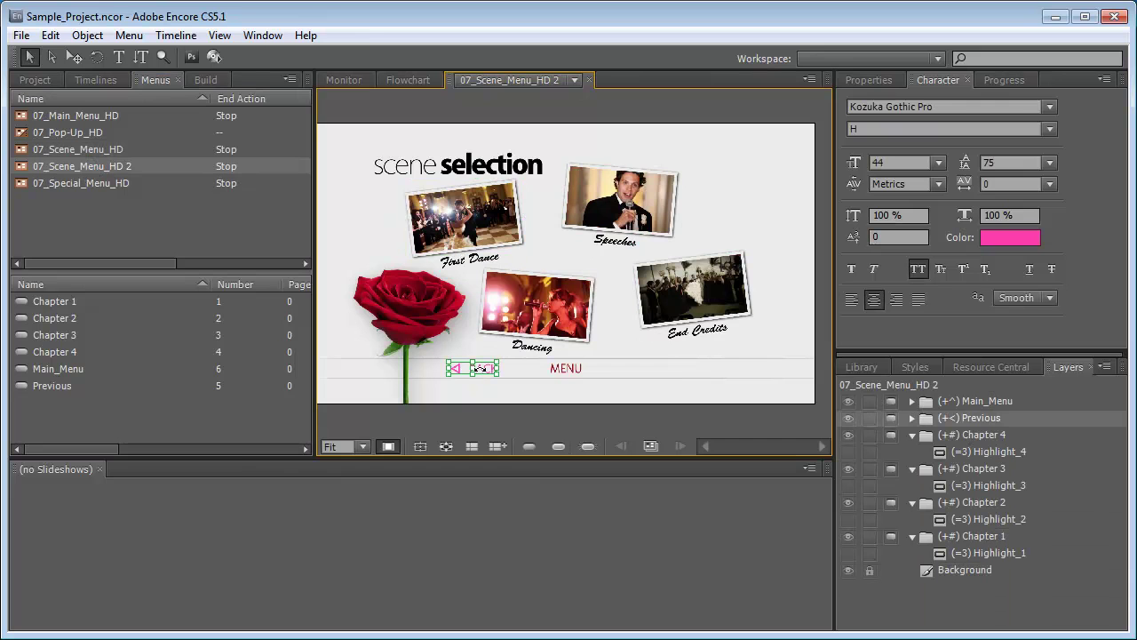
left_click(1014, 239)
left_click_drag(677, 426, 588, 429)
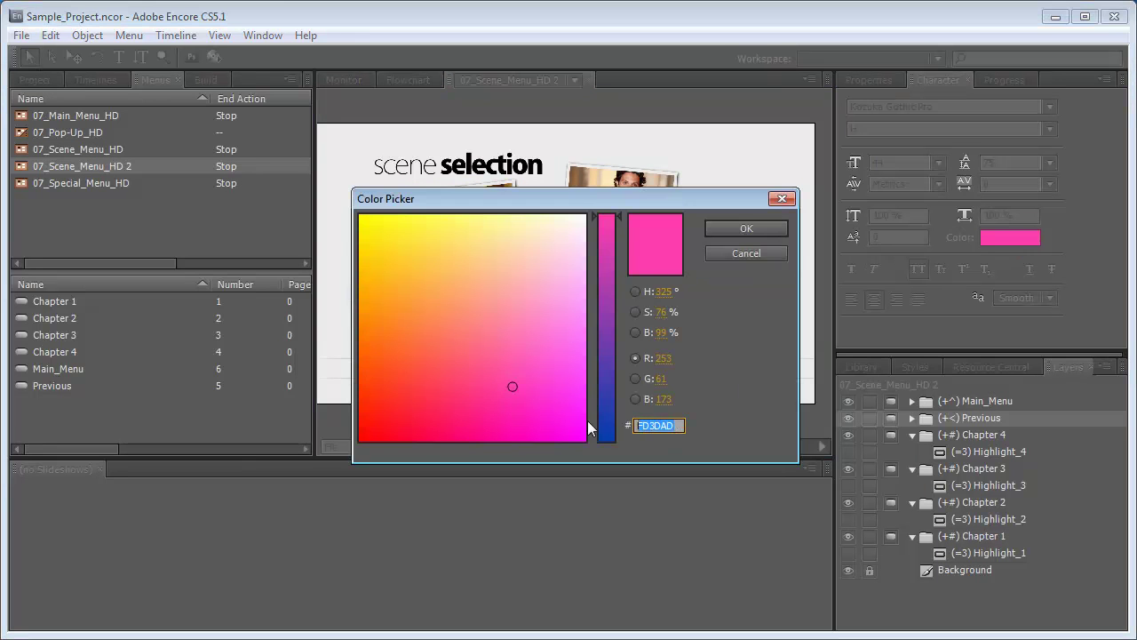
type("990000")
left_click(747, 228)
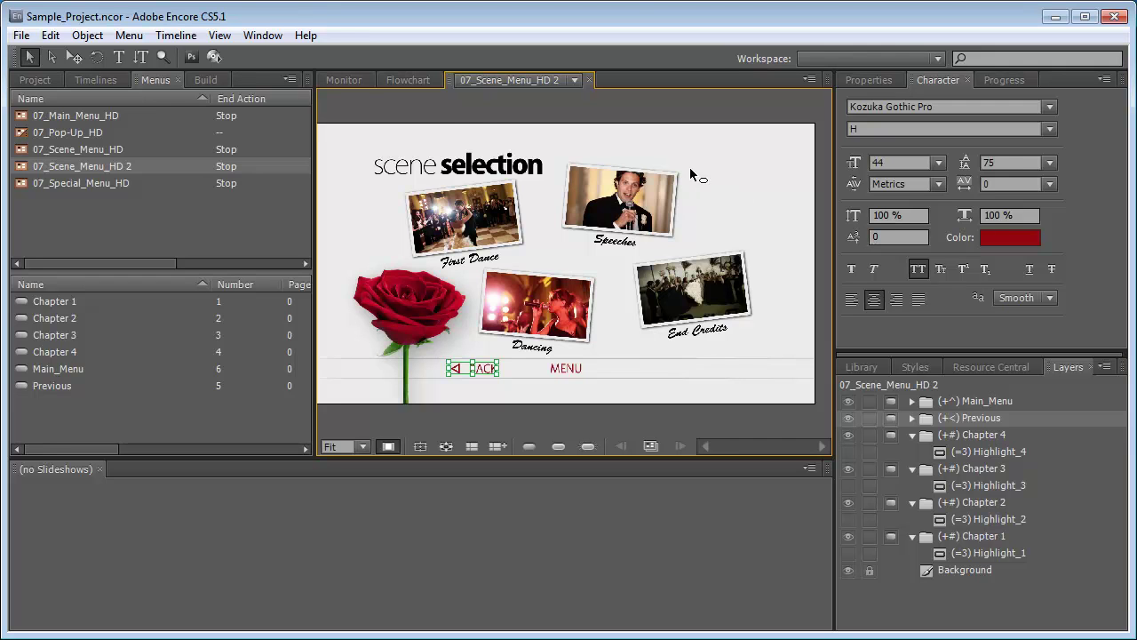
- Open 07_Main_Menu_HD and try moving the Highlight_1 heart of the Play_Feature button away from its text, undoing the move
double_click(95, 116)
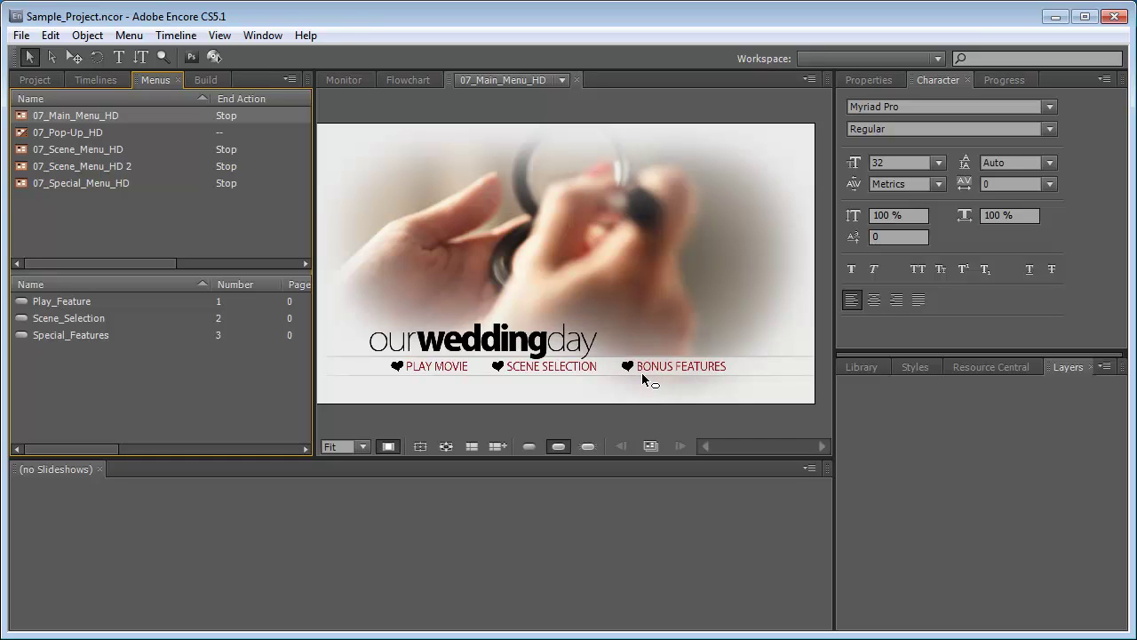
left_click(538, 108)
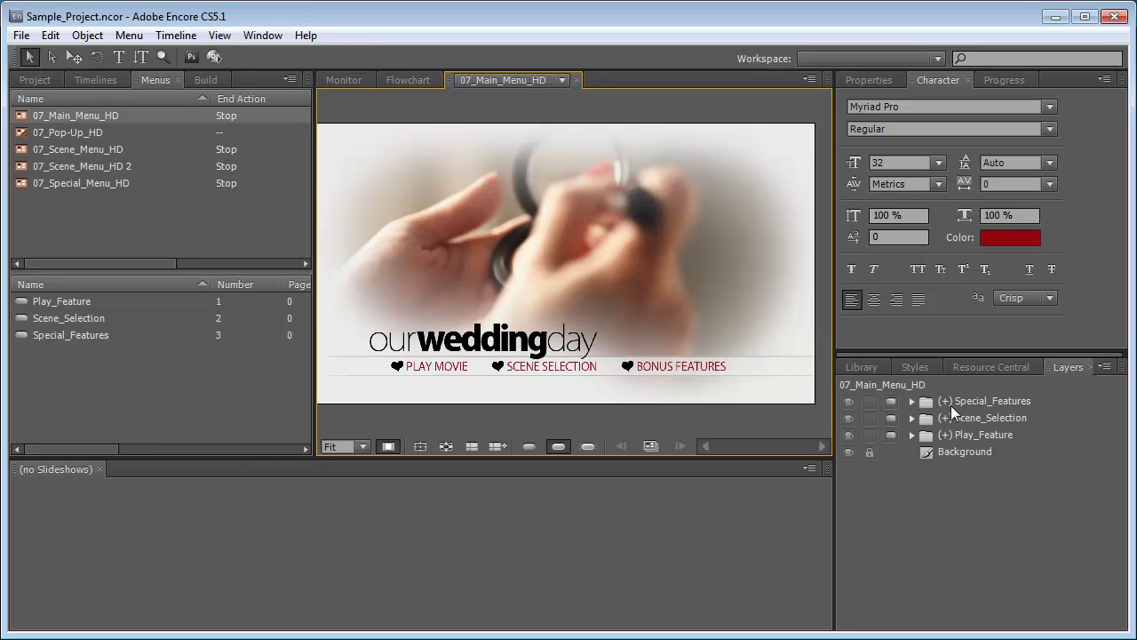
left_click(76, 59)
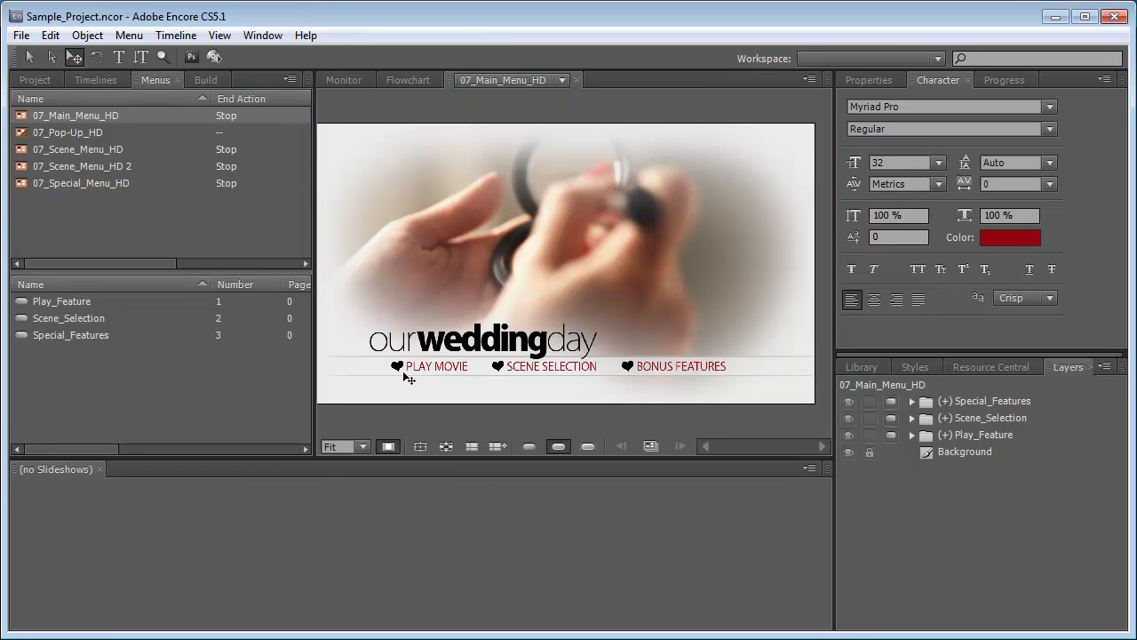
left_click(912, 435)
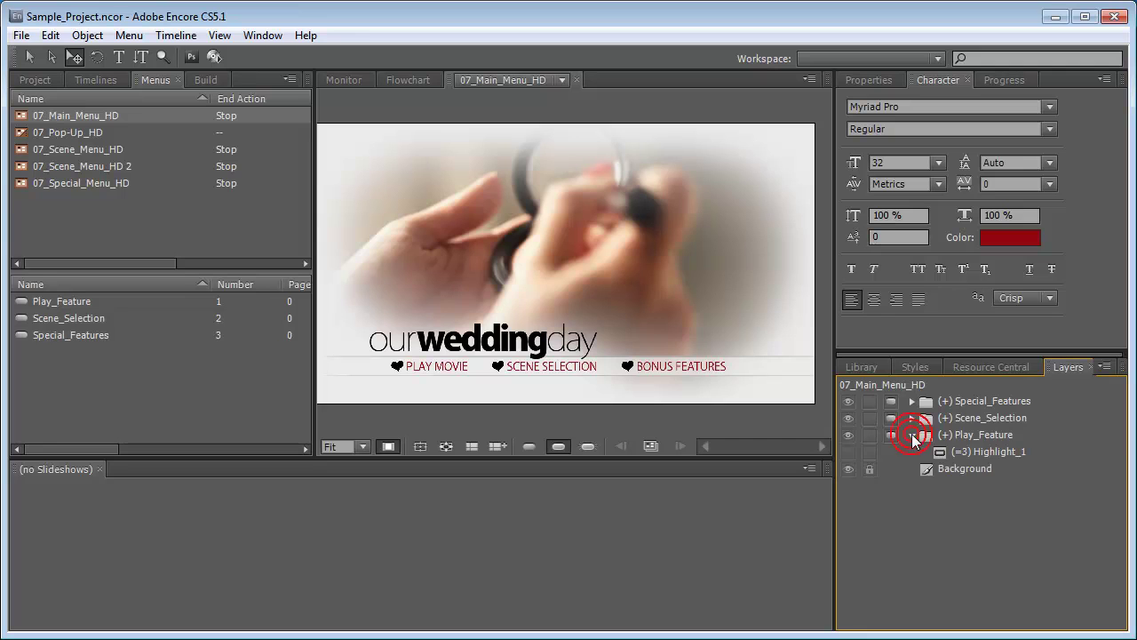
left_click(987, 452)
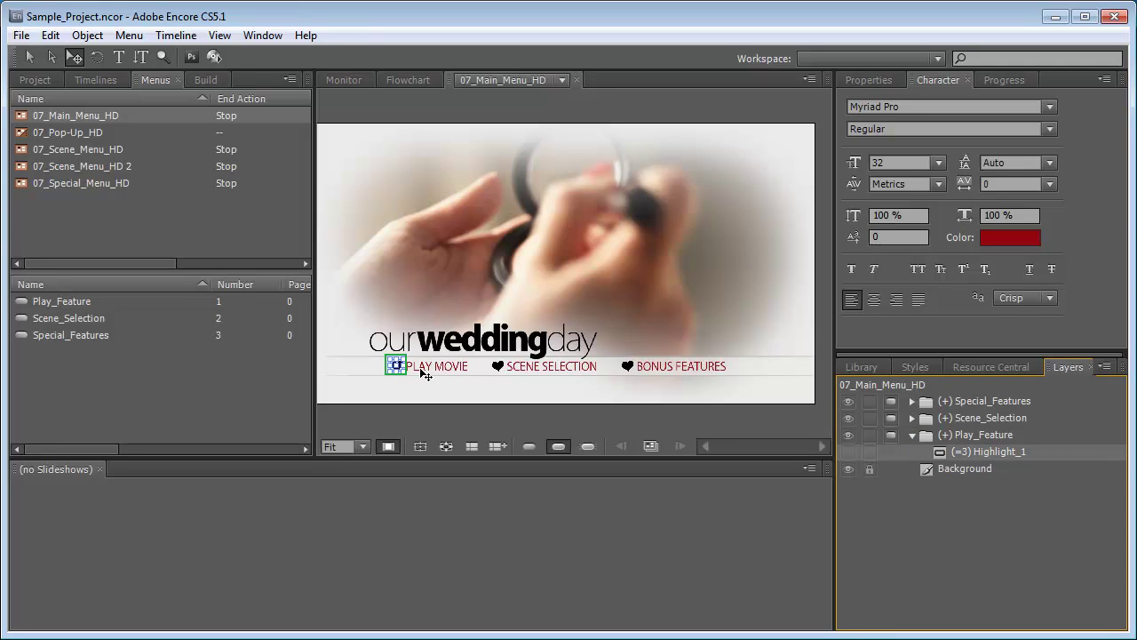
key("z")
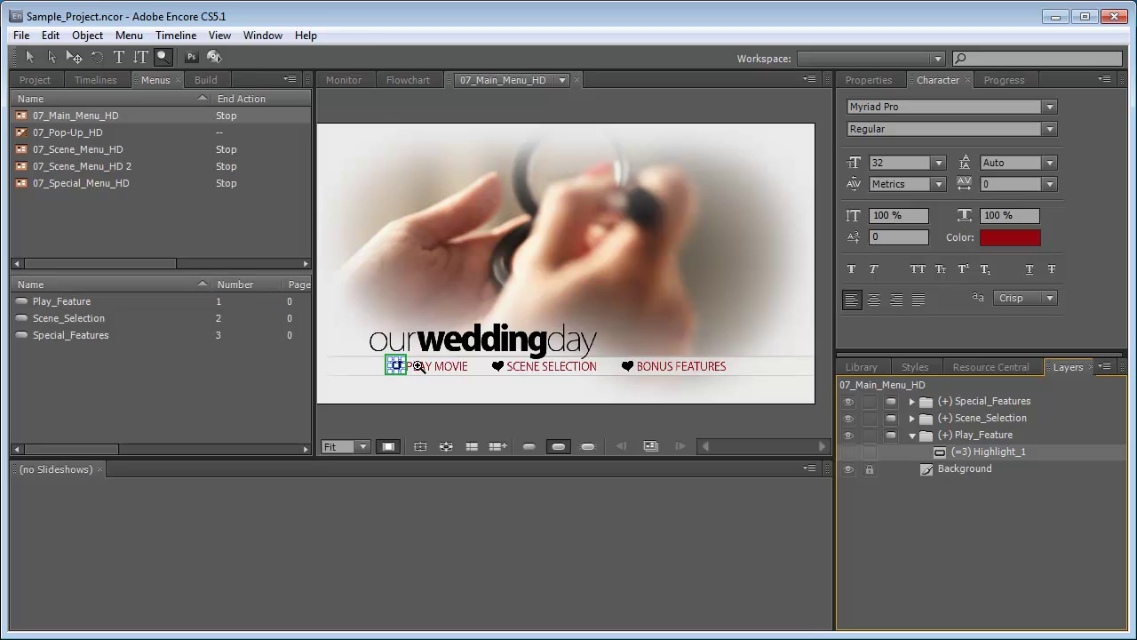
left_click(416, 365)
left_click(489, 386)
key("m")
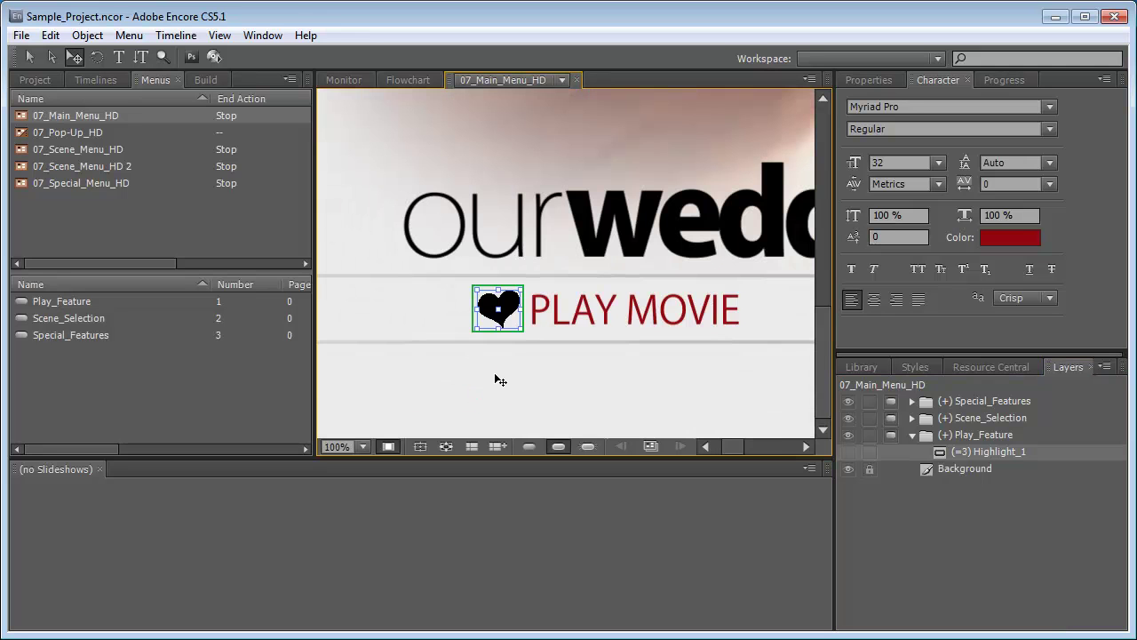
left_click_drag(513, 306, 421, 312)
key("ctrl+z")
- Duplicate the Play_Feature button of 07_Main_Menu_HD, placing the copy over the menu title
left_click(966, 436)
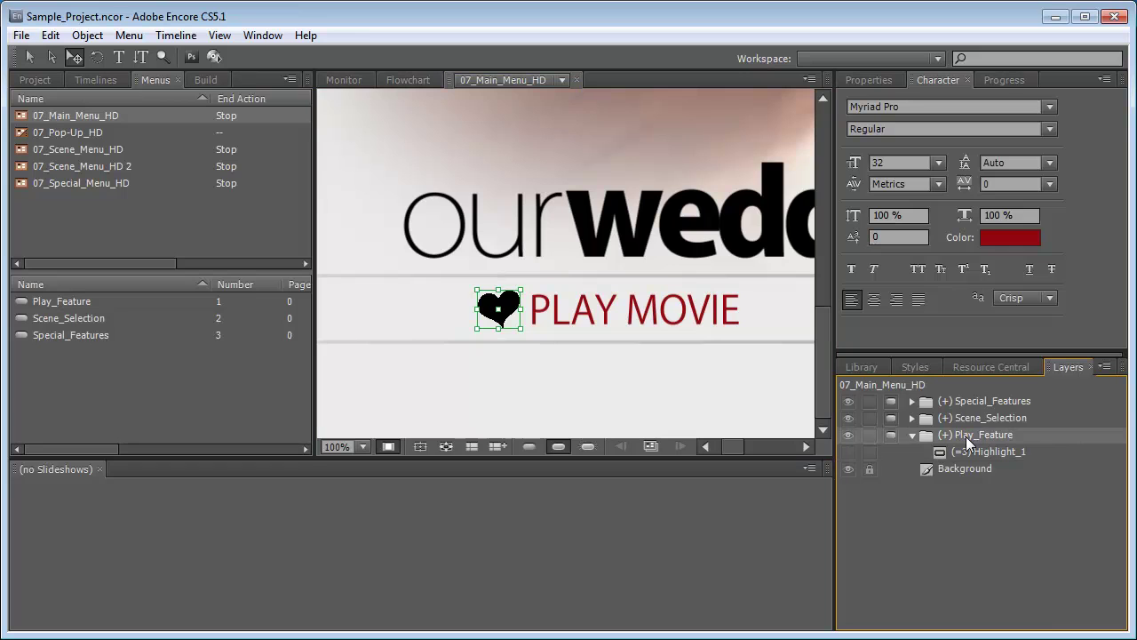
left_click(912, 435)
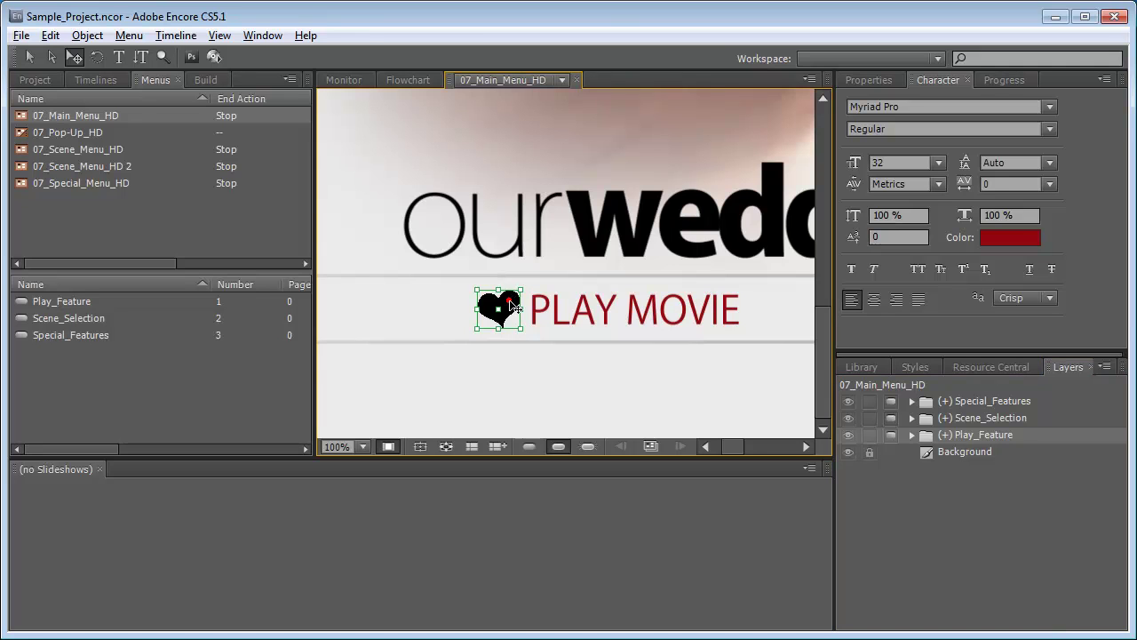
left_click_drag(510, 307, 603, 249)
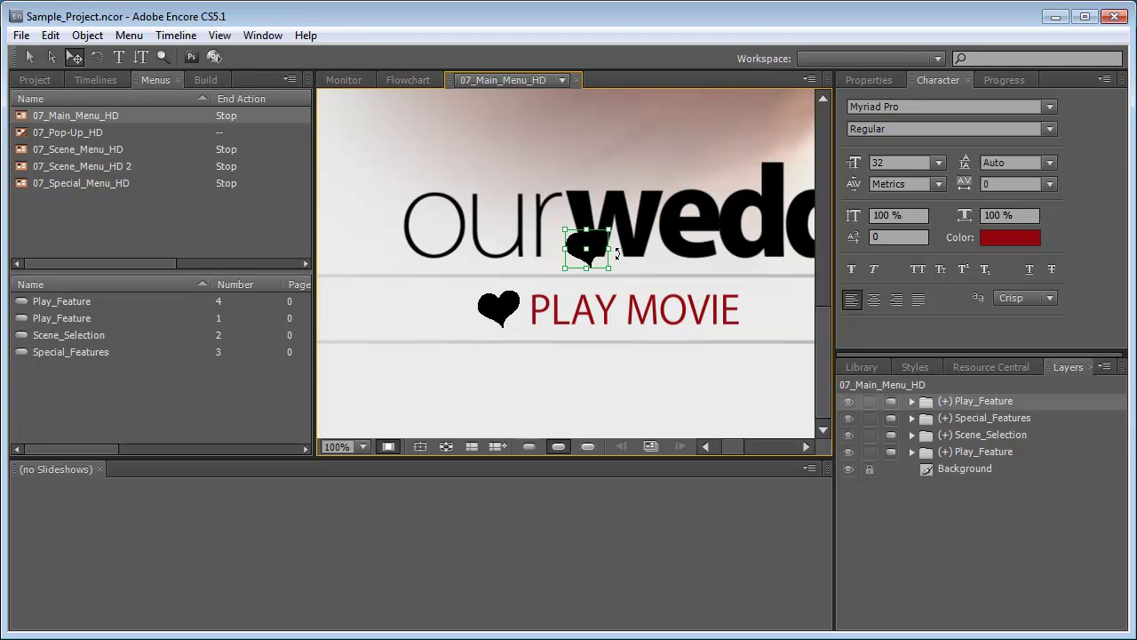
- Rename the duplicated Play_Feature button as Button 4
left_click(861, 81)
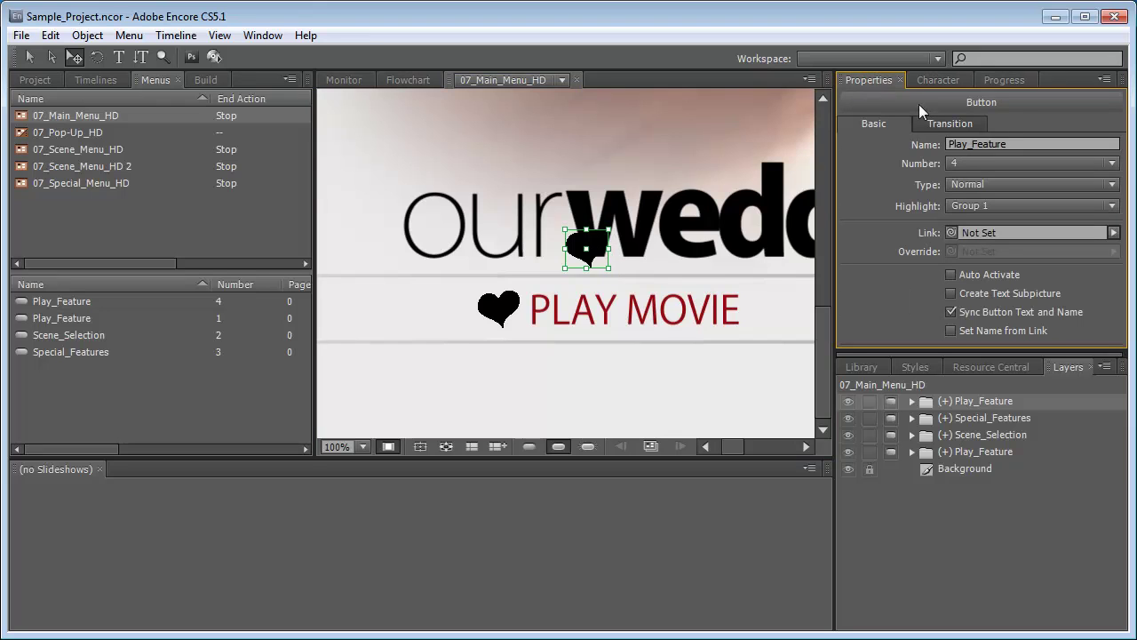
left_click_drag(1022, 144, 915, 146)
type("Button")
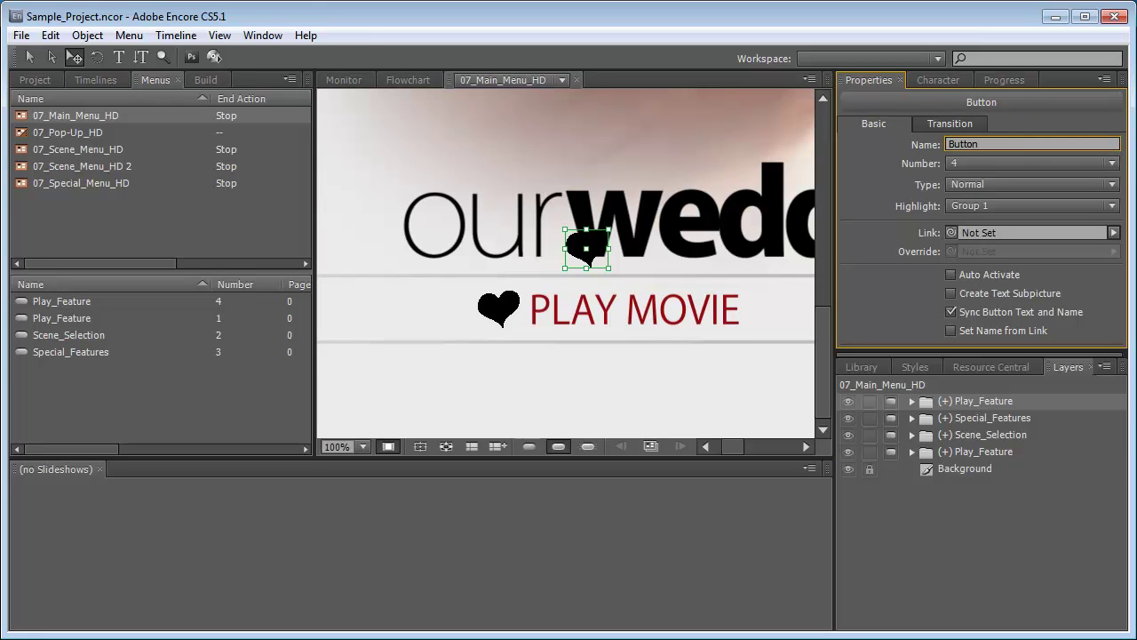
type(" 4")
left_click(544, 194)
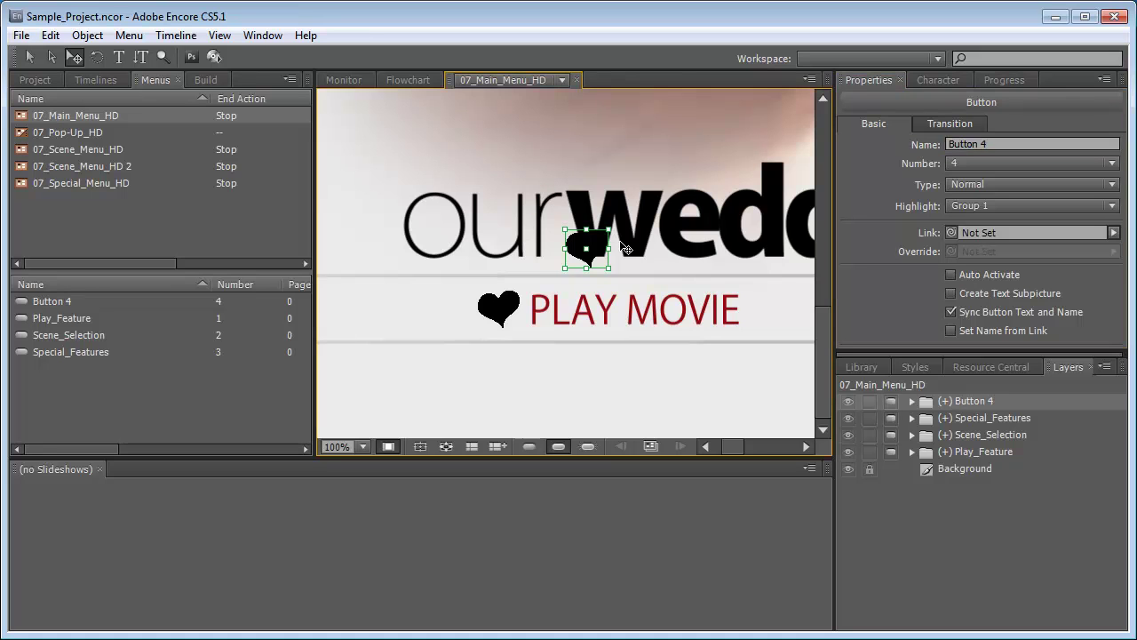
- Delete Button 4 from 07_Main_Menu_HD, fit the menu in the viewer and clear the button selection
left_click(976, 403)
key("Delete")
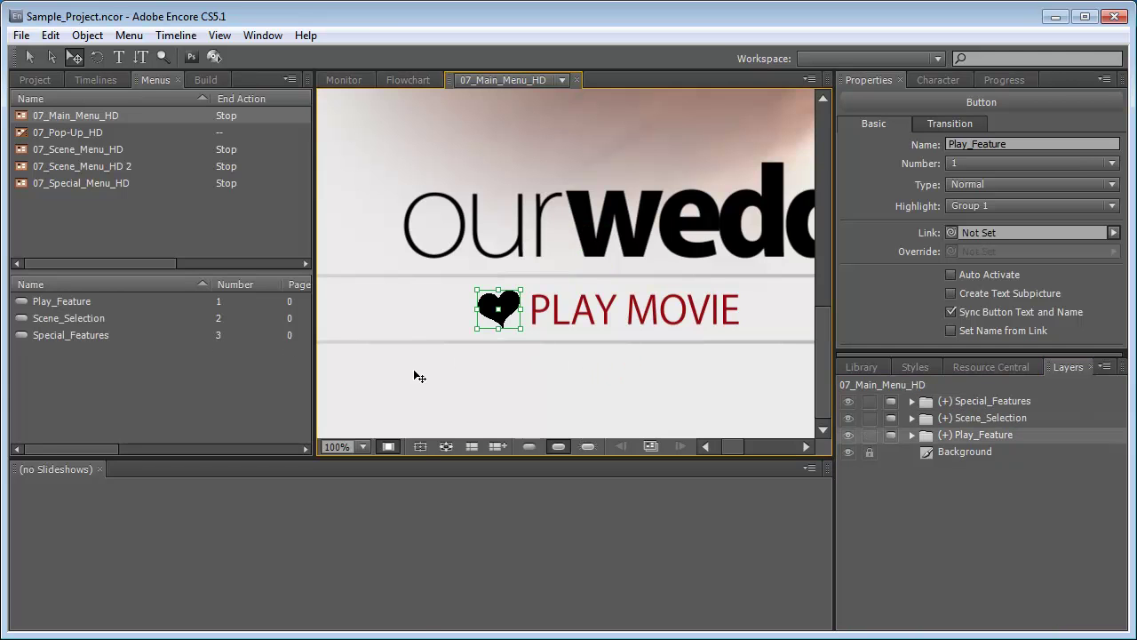
left_click(362, 446)
left_click(358, 463)
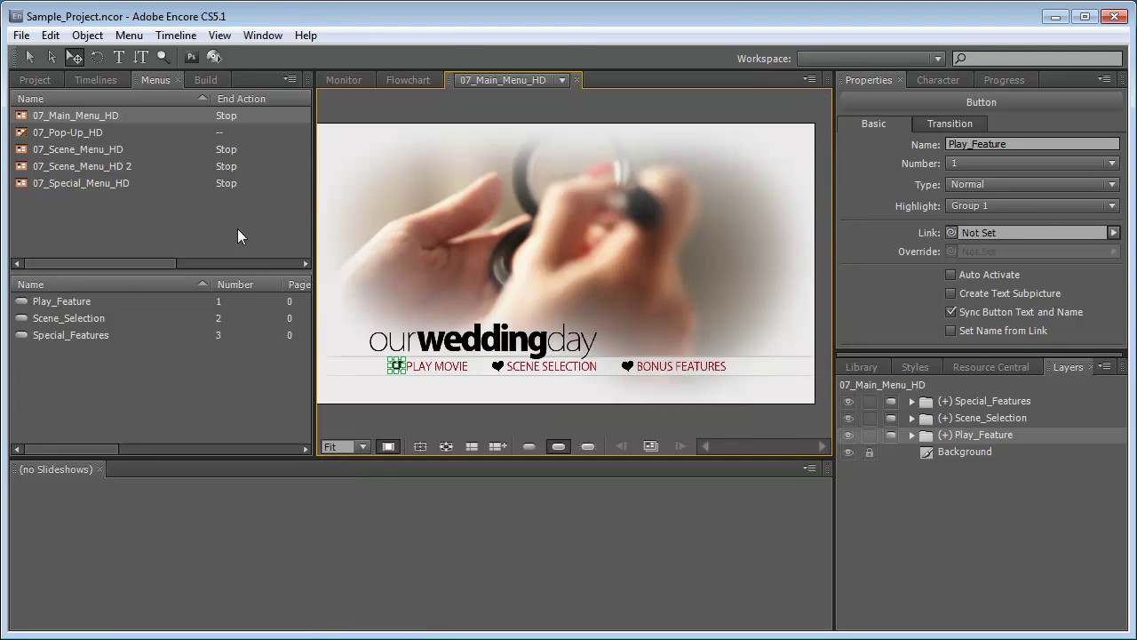
left_click(29, 57)
left_click(426, 422)
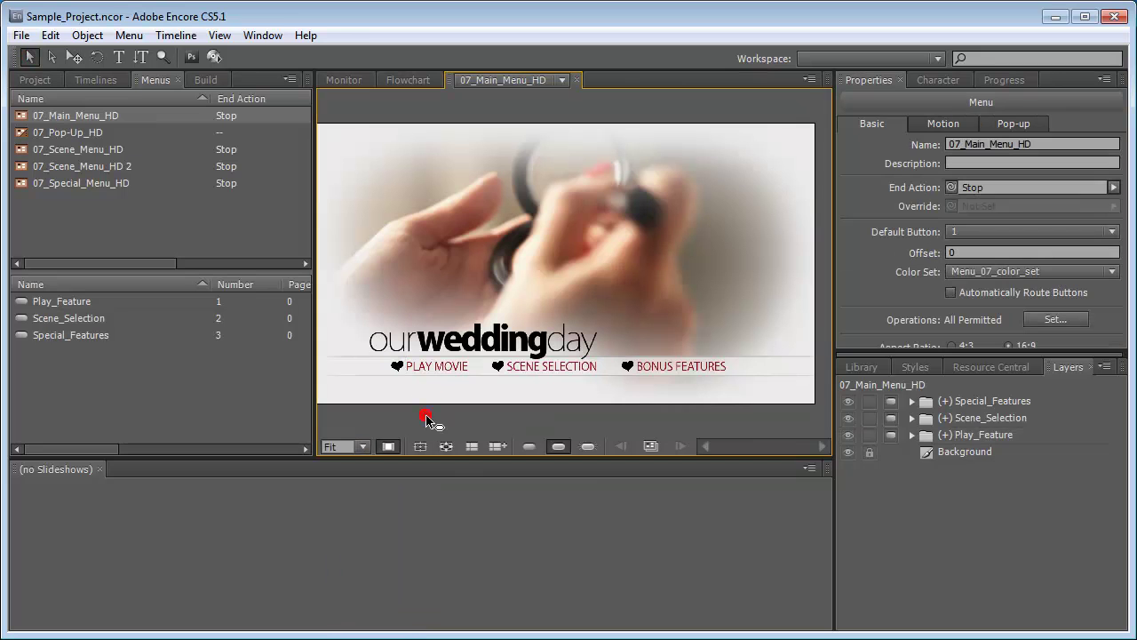
- Open 07_Pop-Up_HD and delete the BONUS FEATURES text and Highlight_3 layers from the Special_Features button, keeping its Bar_Right layer
double_click(98, 134)
left_click(428, 122)
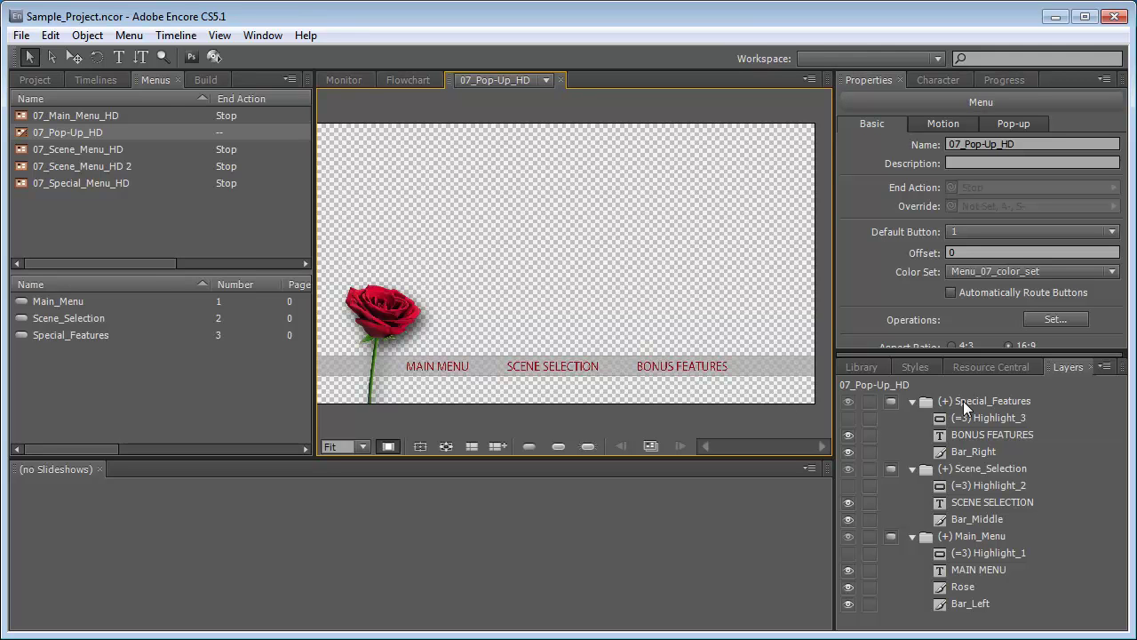
left_click(984, 433)
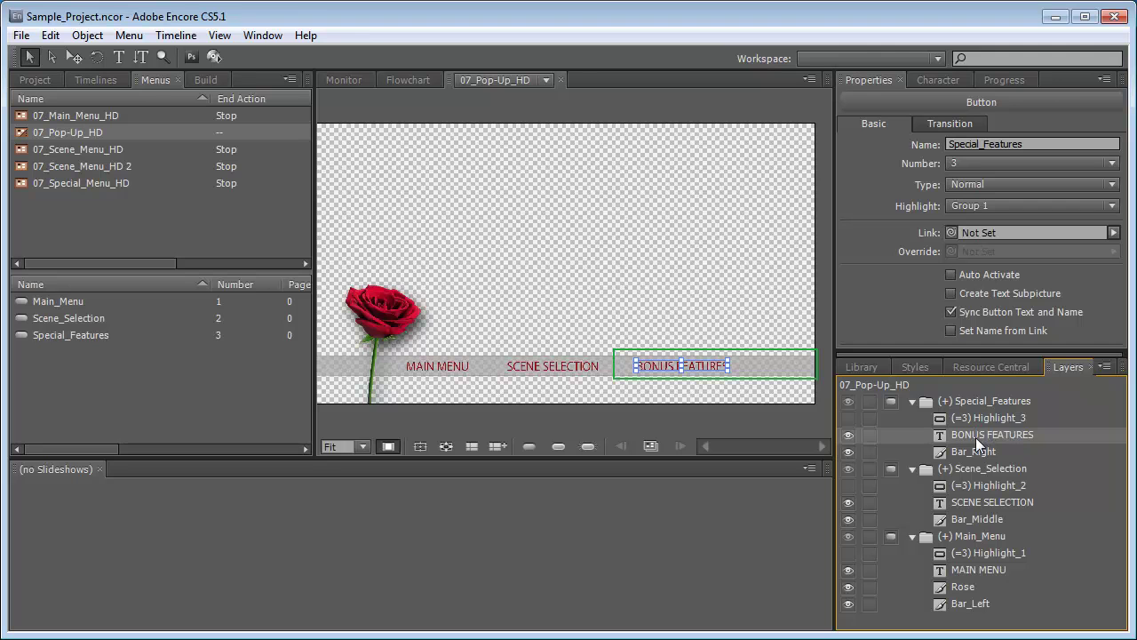
left_click(995, 420)
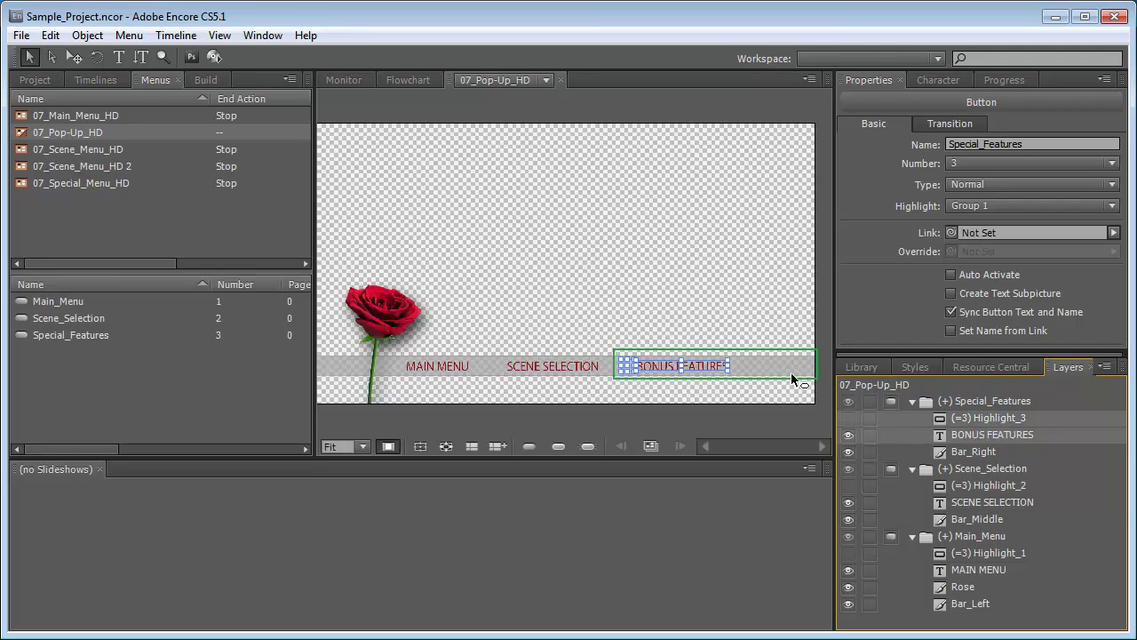
key("Delete")
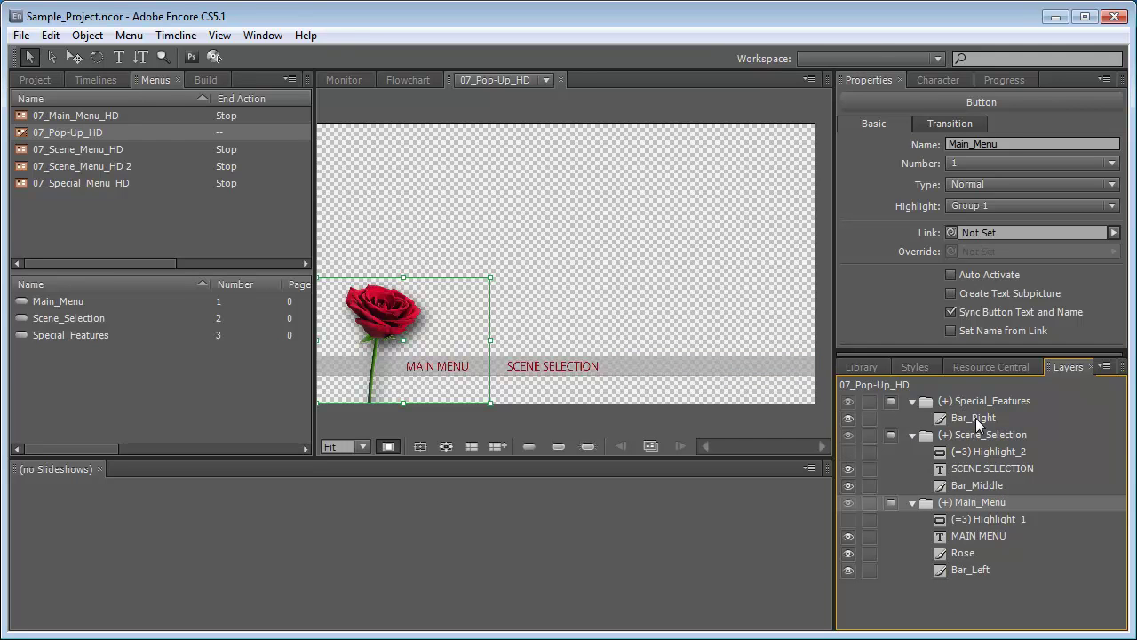
left_click(974, 418)
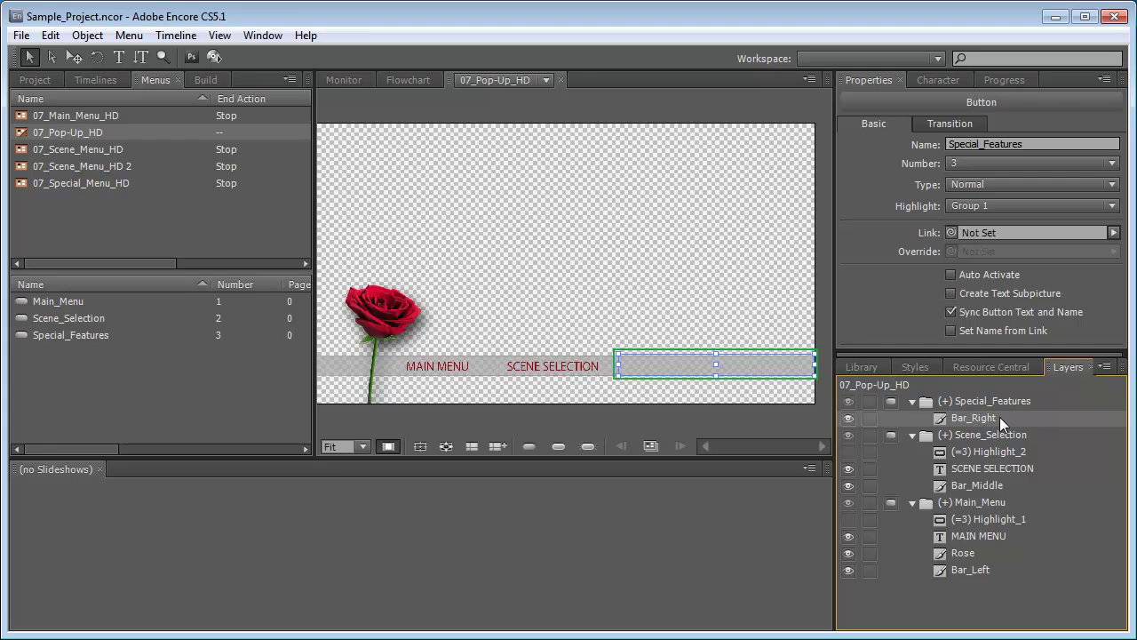
left_click(526, 114)
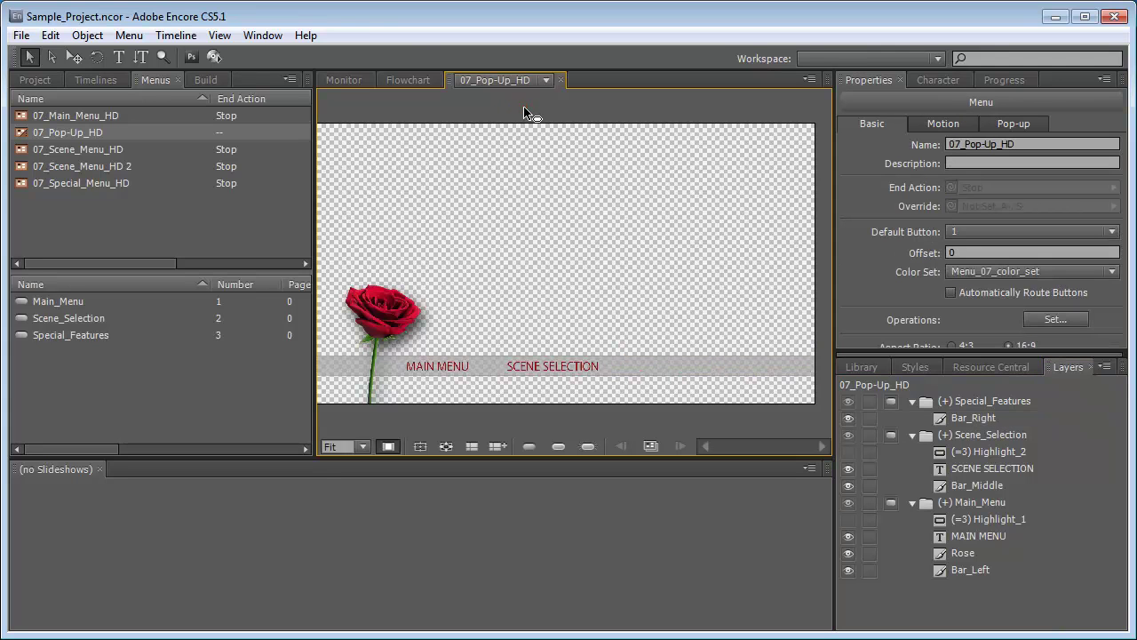
- Edit 07_Pop-Up_HD in Photoshop and move the Bar_Right layer from the Special_Features group to the bottom of the Scene_Selection group
left_click(50, 35)
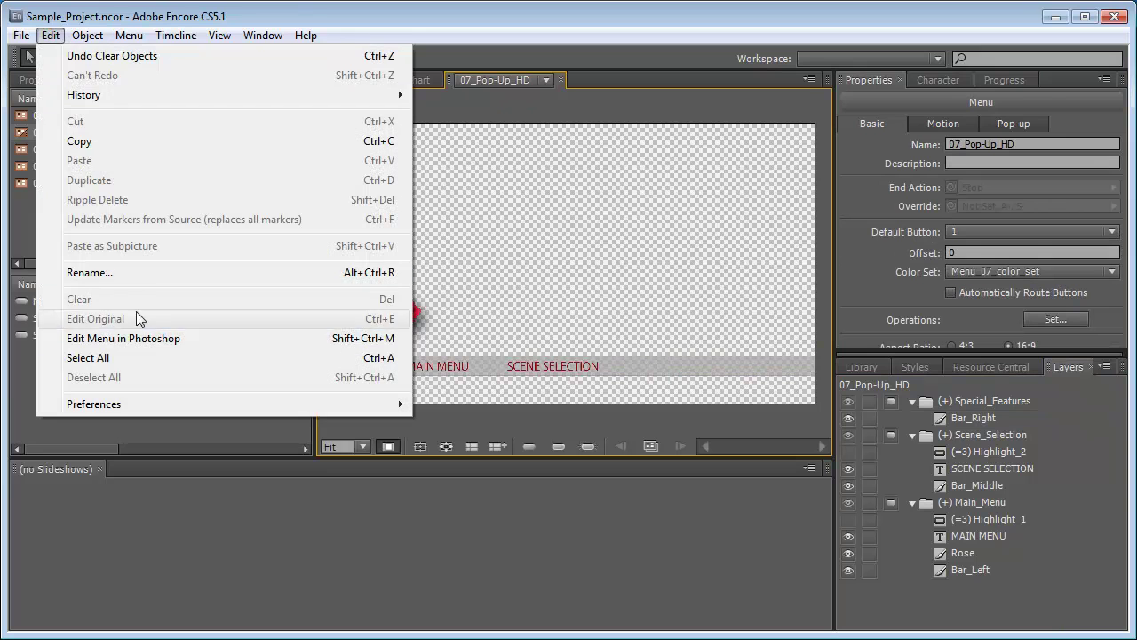
left_click(139, 341)
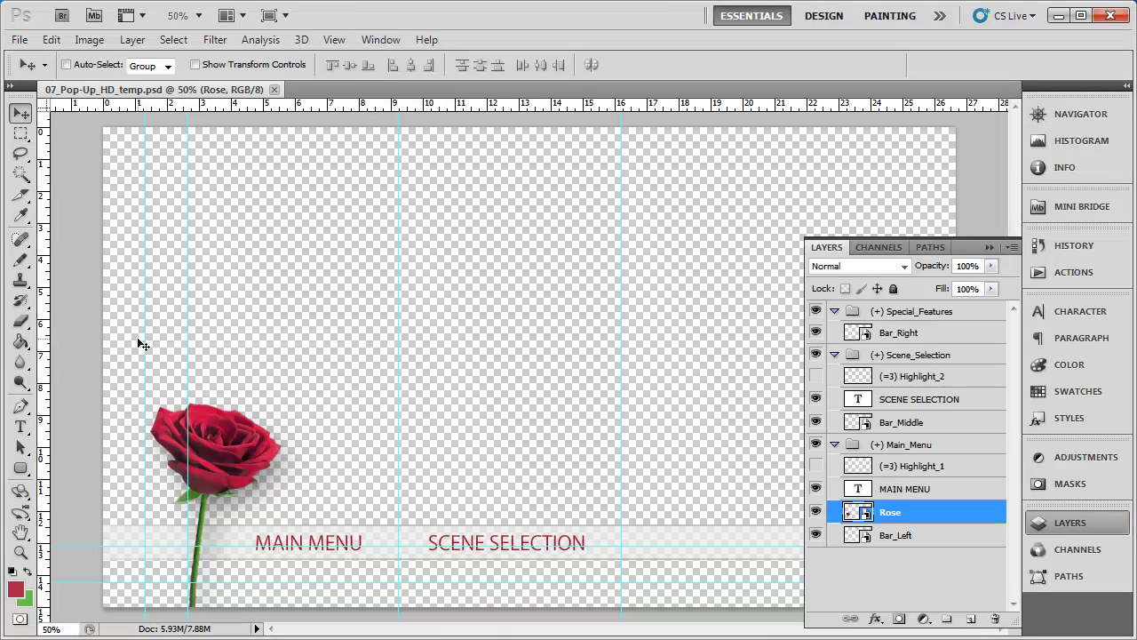
left_click(908, 336)
left_click_drag(904, 336, 906, 359)
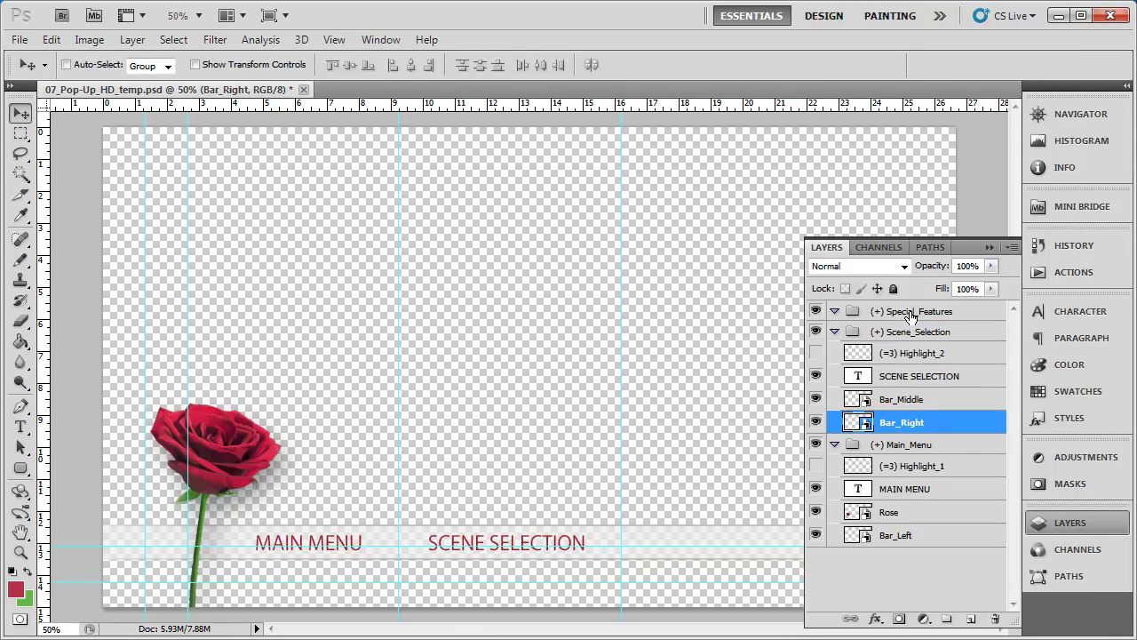
- Select the emptied Special_Features group, undo the Bar_Right layer move and close 07_Pop-Up_HD_temp.psd
left_click(910, 316)
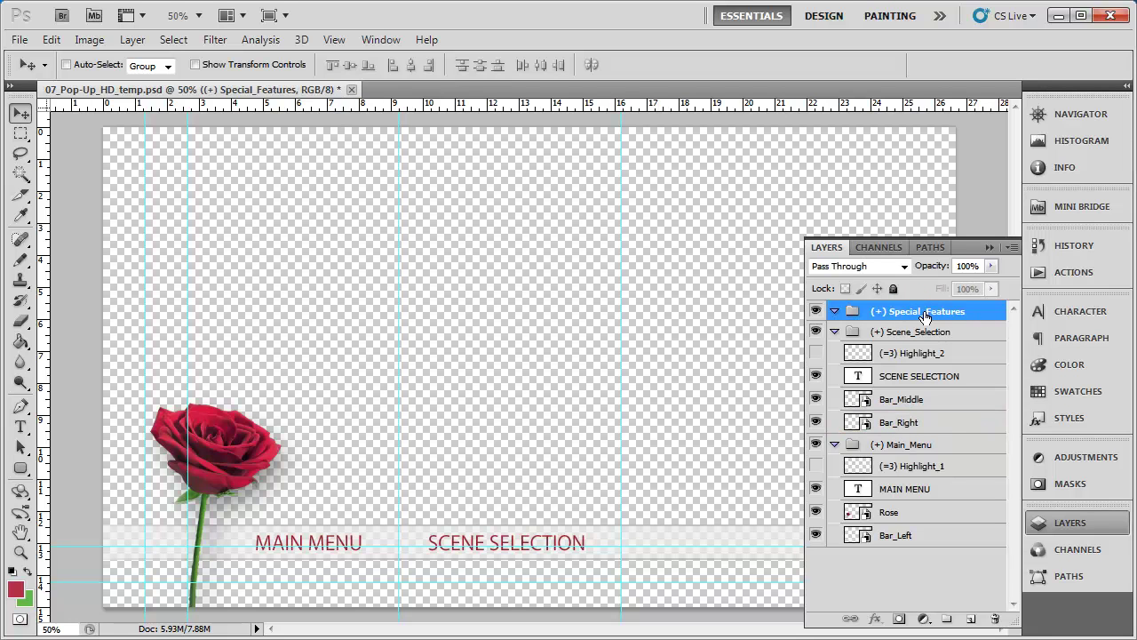
key("ctrl+z")
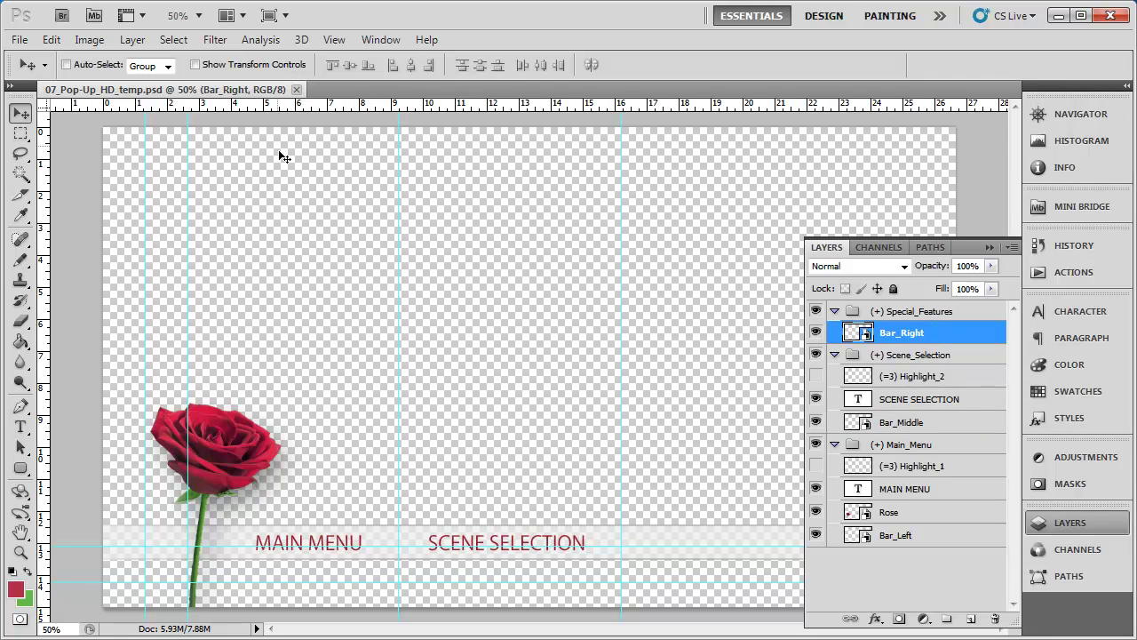
left_click(296, 89)
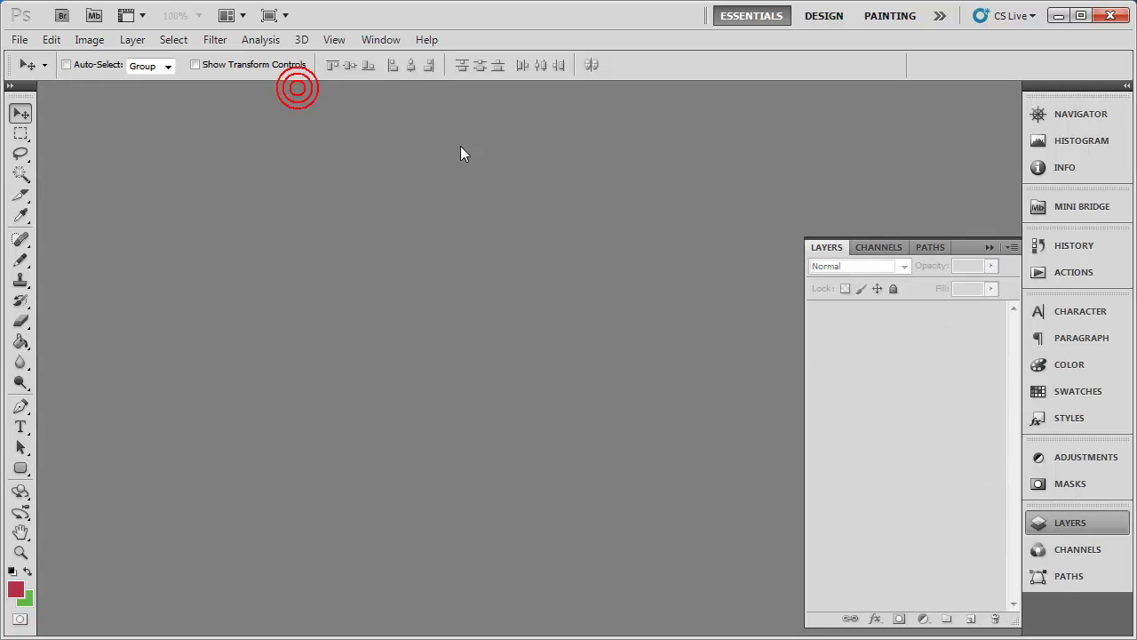
- Switch to Adobe Encore, open the 07_Special_Menu_HD menu and display its selected-state button highlights
left_click(1057, 16)
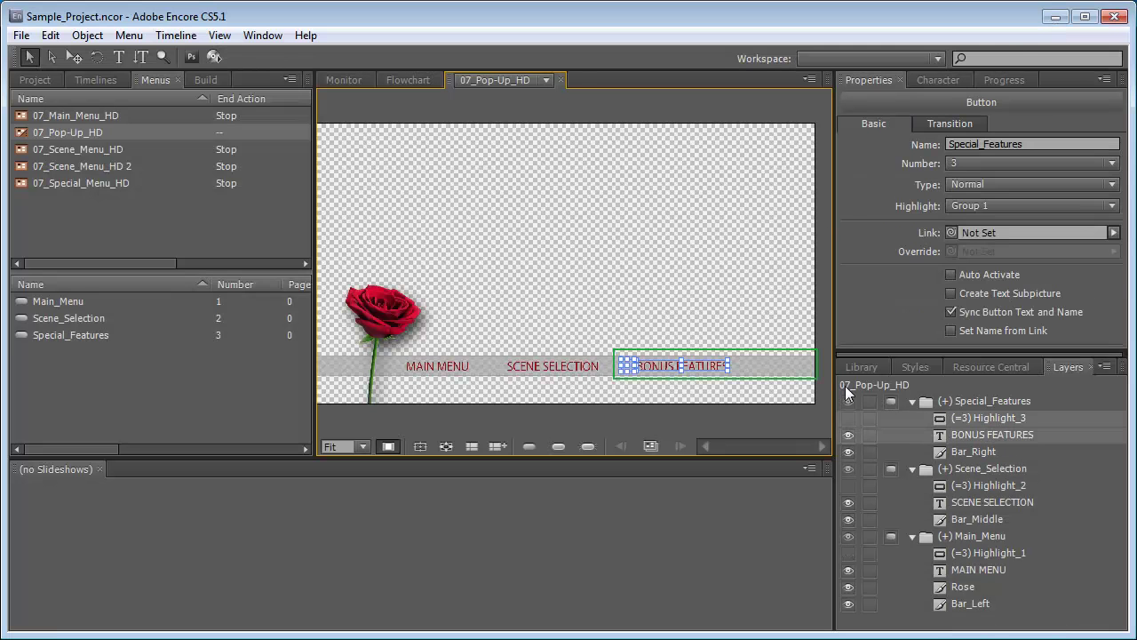
left_click(899, 422)
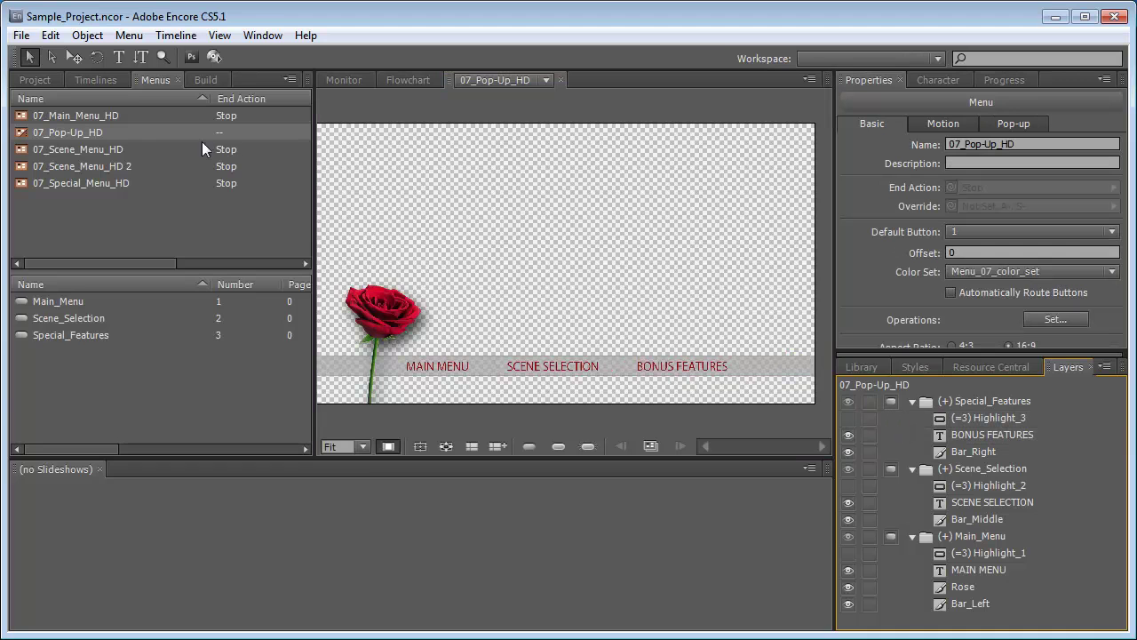
left_click(89, 149)
left_click(98, 166)
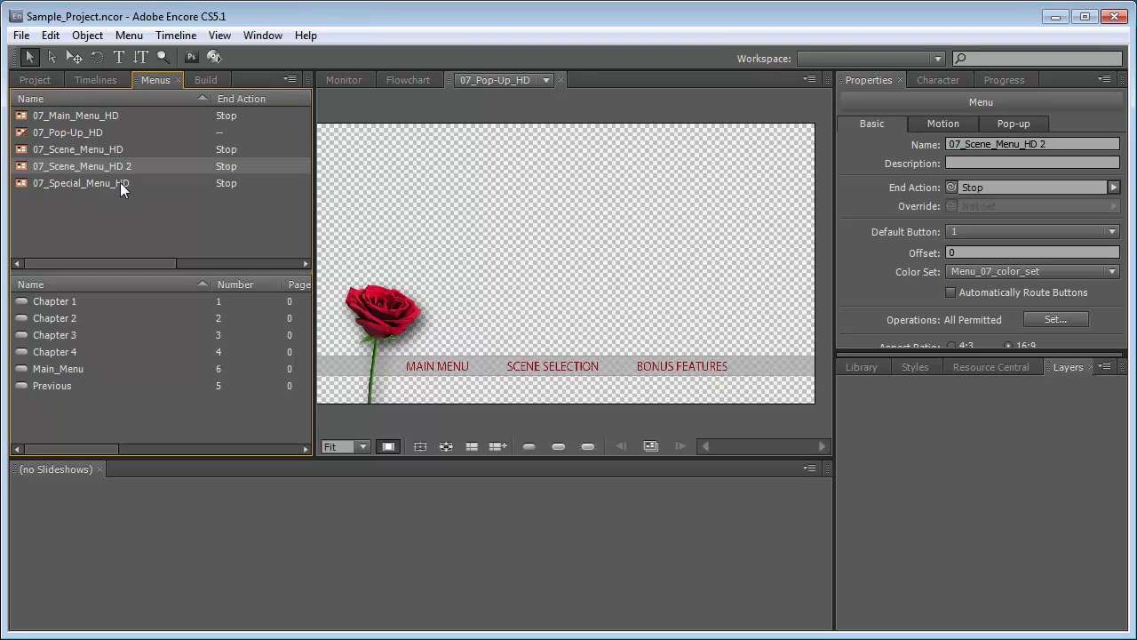
left_click(119, 182)
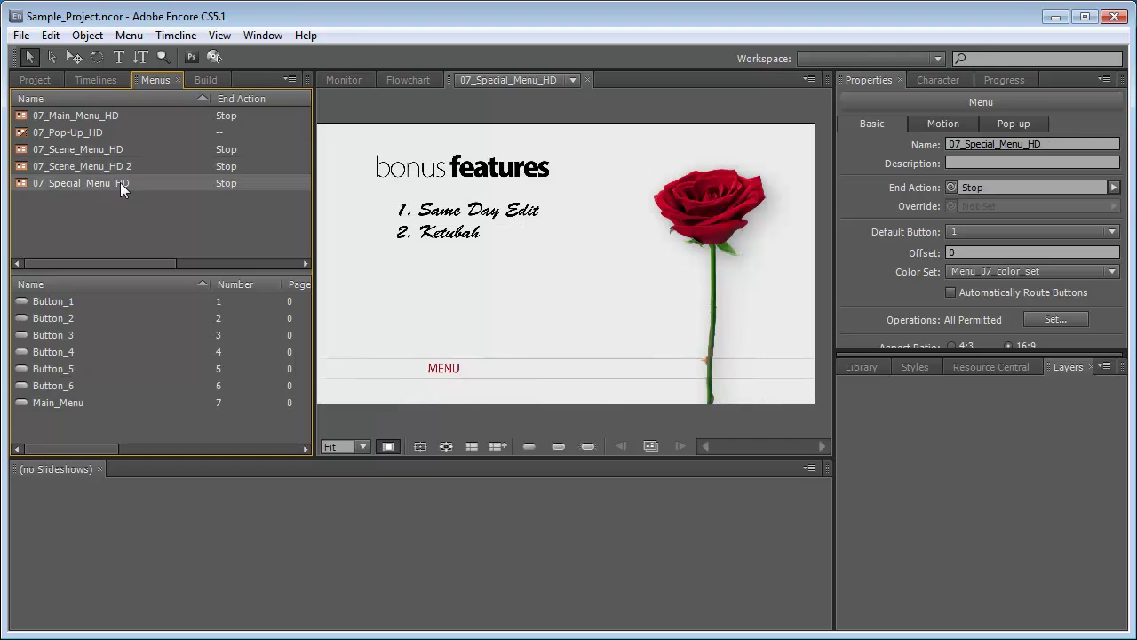
left_click(558, 446)
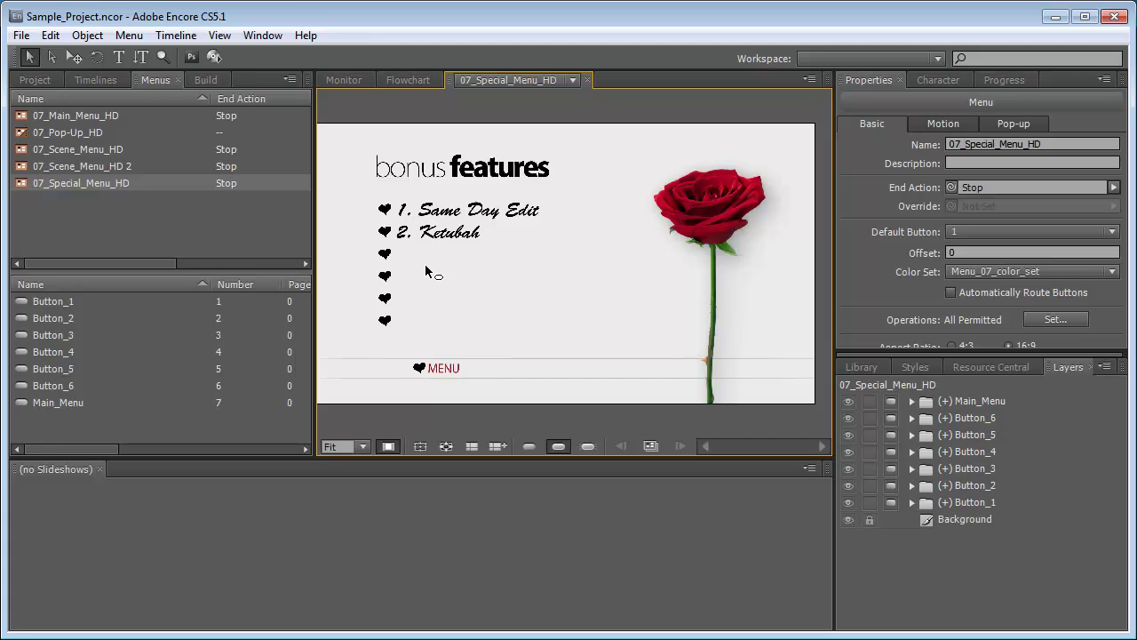
- Delete the unused buttons Button_3 through Button_6 from 07_Special_Menu_HD
left_click(974, 469)
left_click(978, 417, "shift")
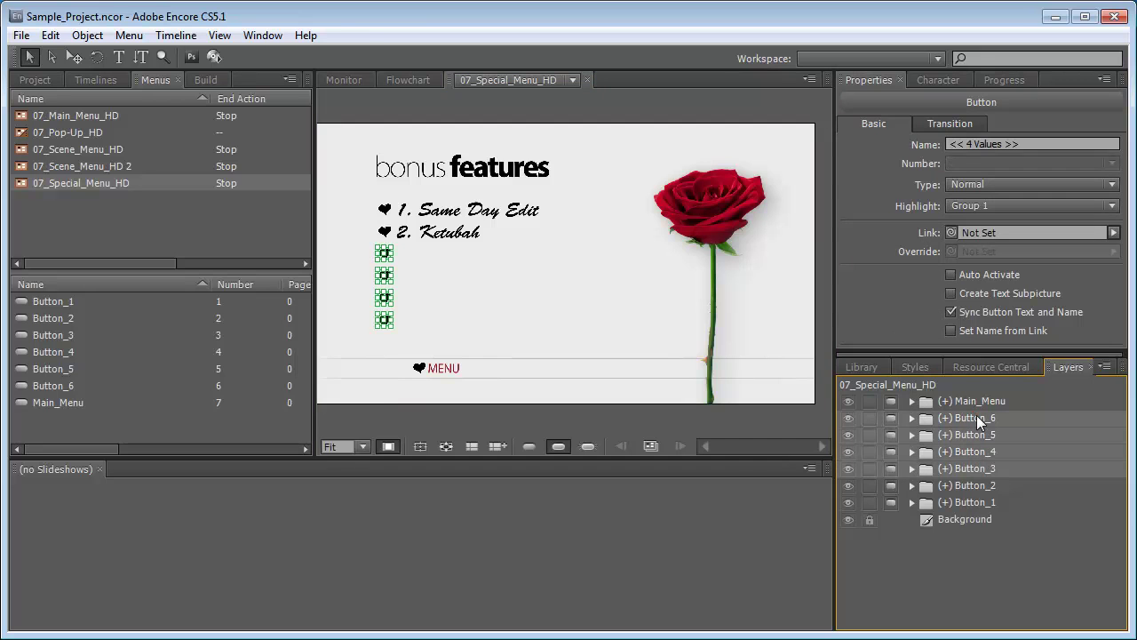
key("Delete")
left_click(944, 493)
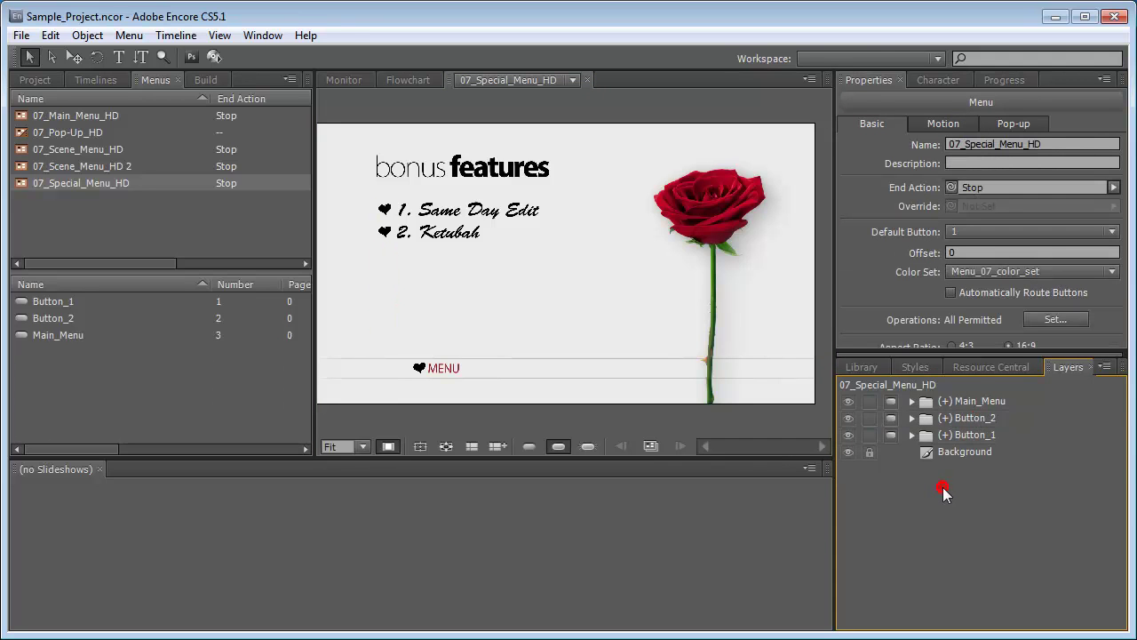
- Open 07_Scene_Menu_HD and import 07_Scene_Menu_HD.psd again as a menu into the project's Menus folder
double_click(98, 150)
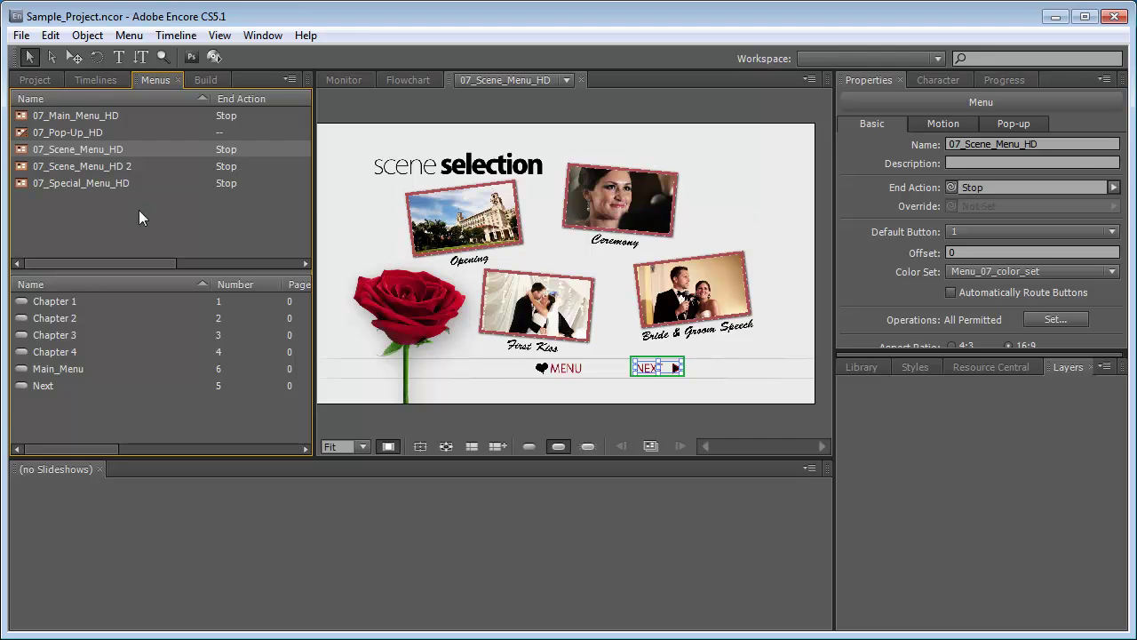
left_click(93, 210)
left_click(35, 80)
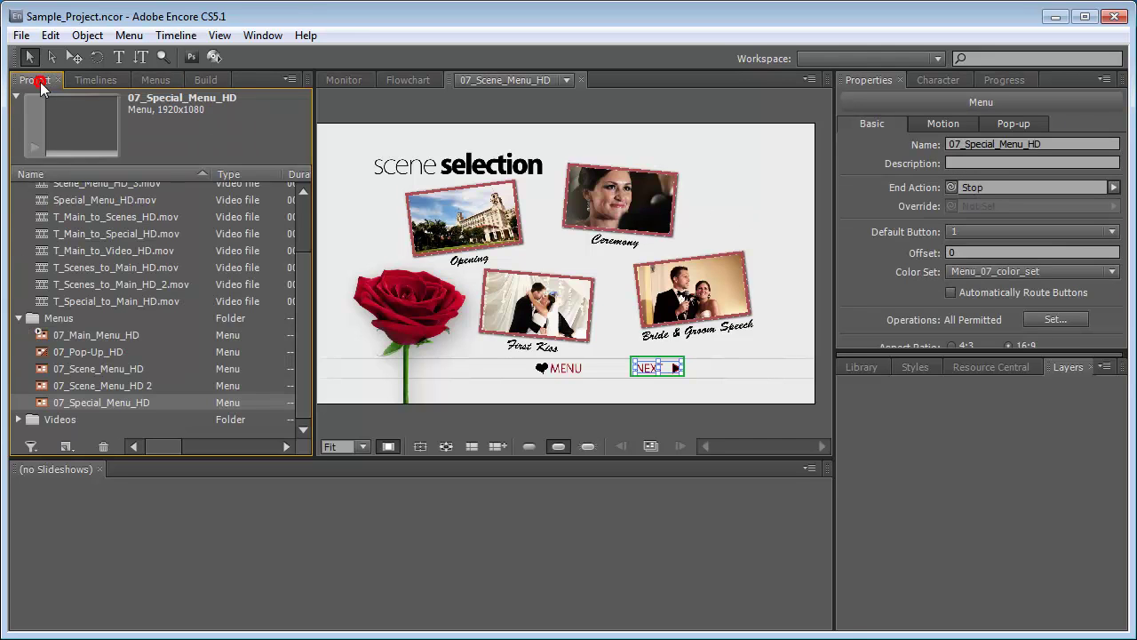
left_click(61, 320)
right_click(33, 321)
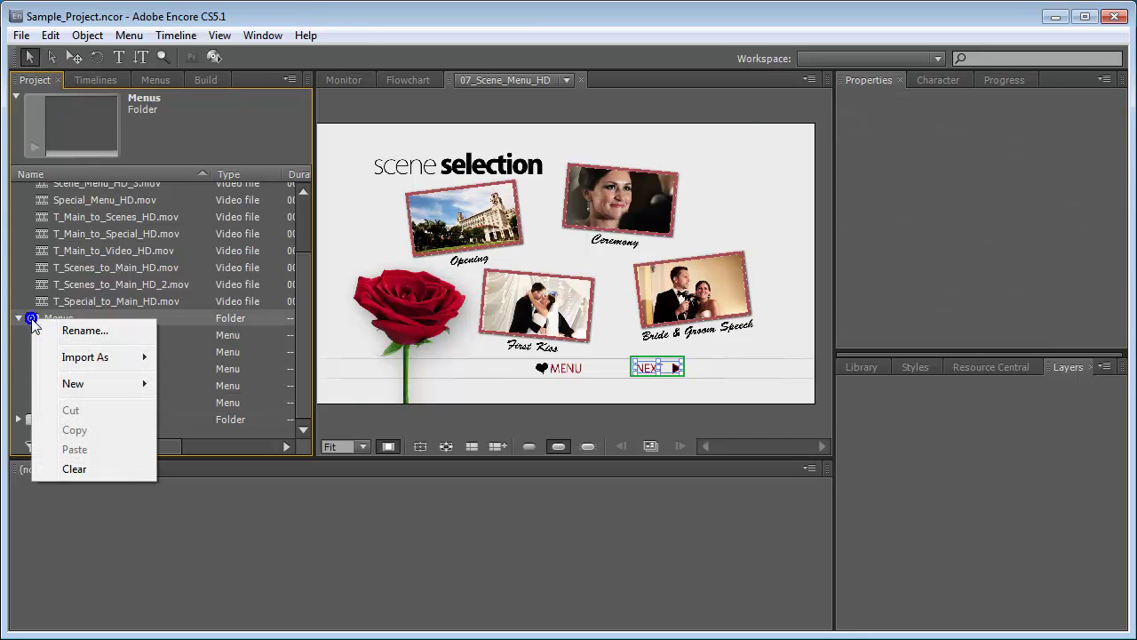
mouse_move(127, 365)
left_click(197, 377)
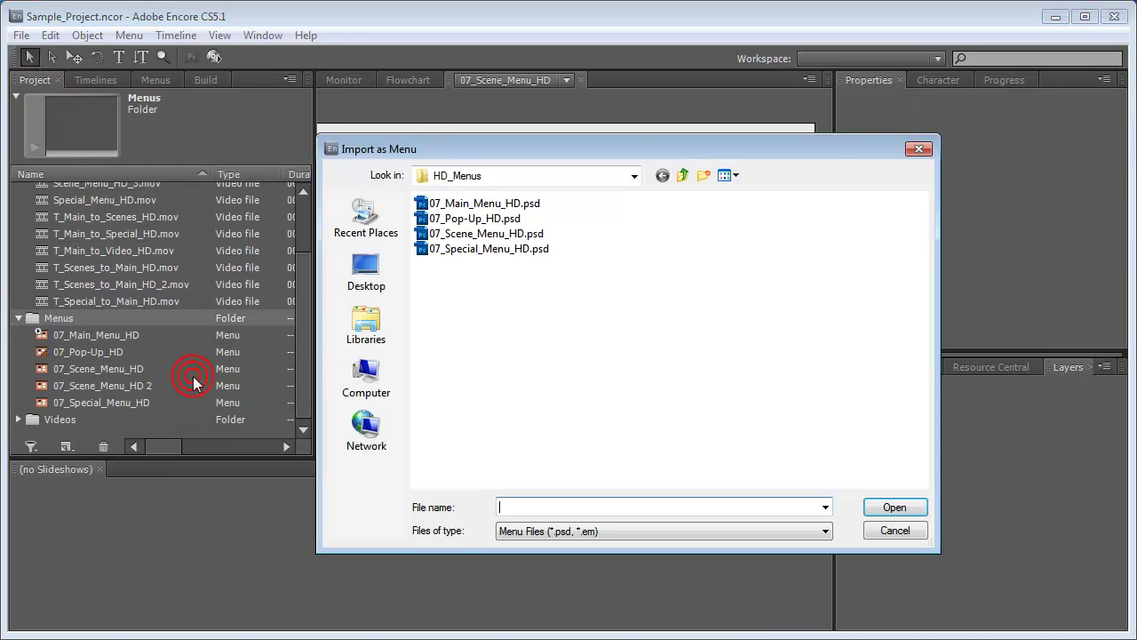
left_click(485, 234)
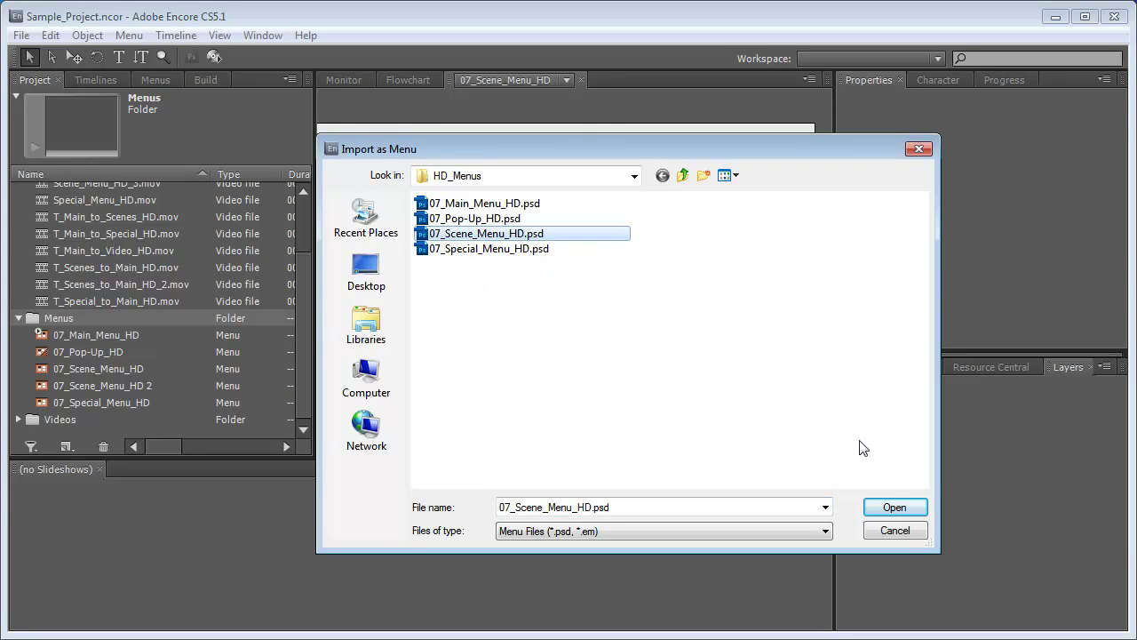
left_click(890, 509)
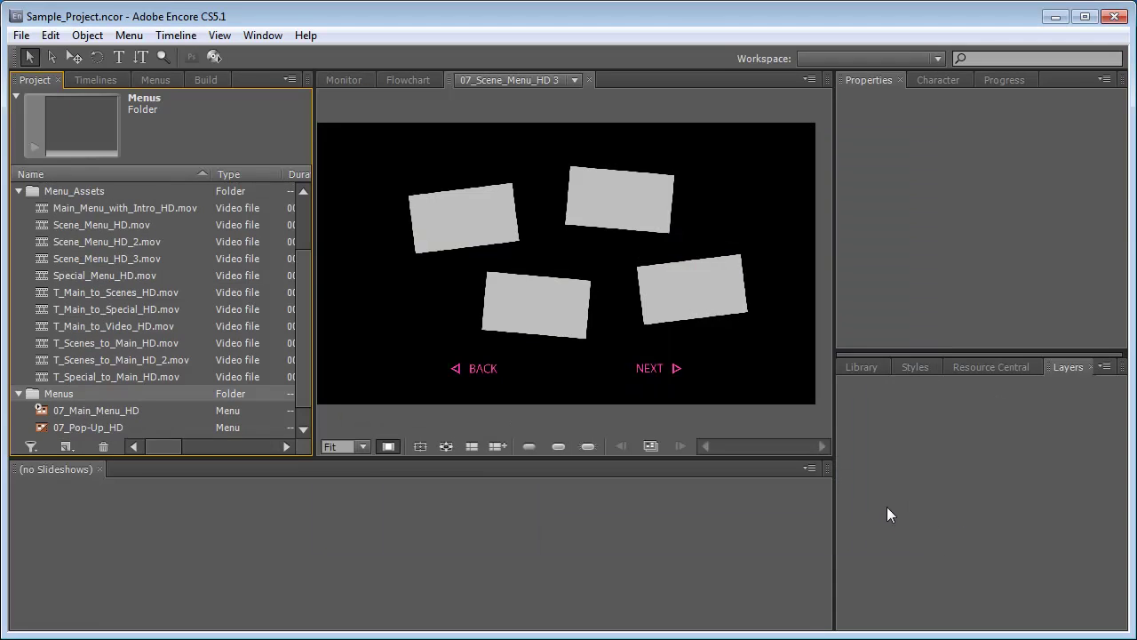
- Assign Scene_Menu_HD_3.mov as both the motion video and the audio of 07_Scene_Menu_HD 3
scroll(299, 319, "down", 3)
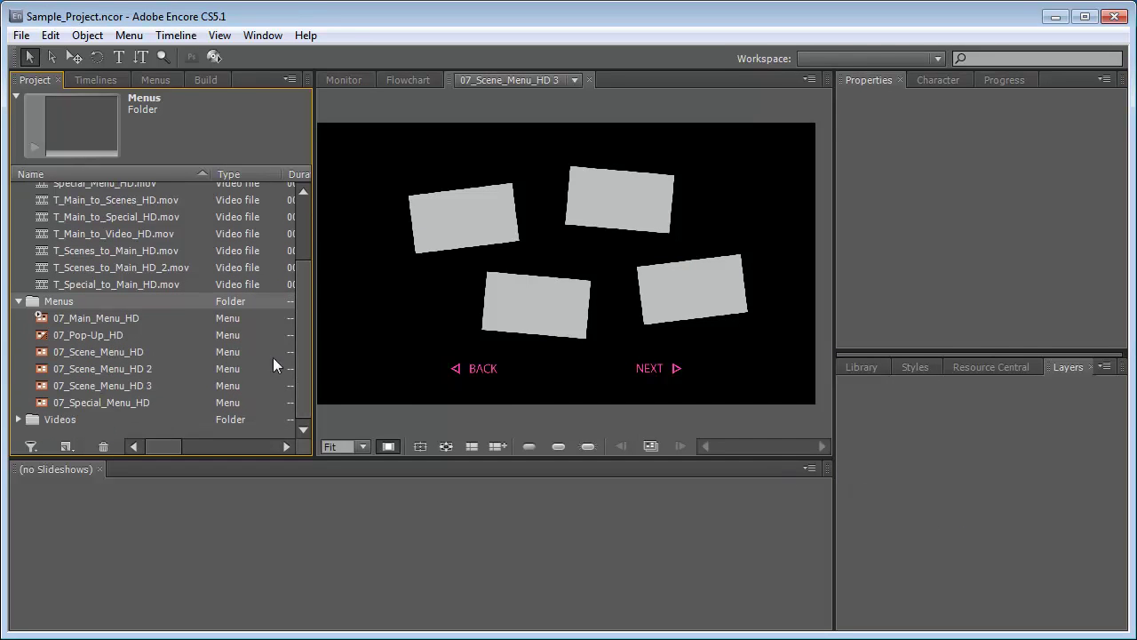
left_click(138, 385)
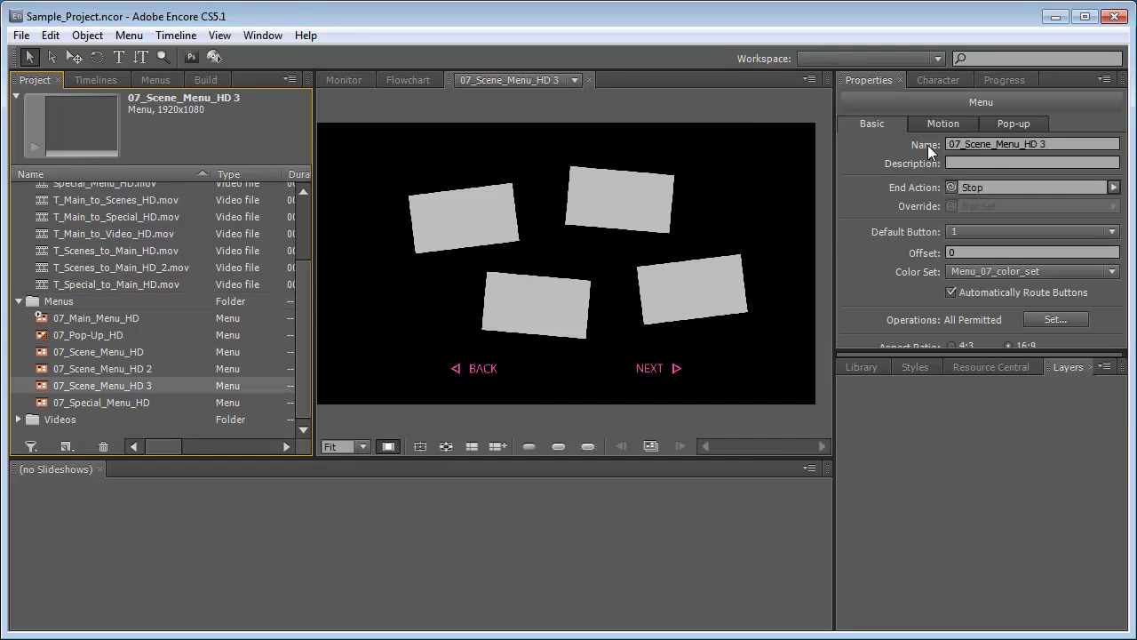
left_click(944, 125)
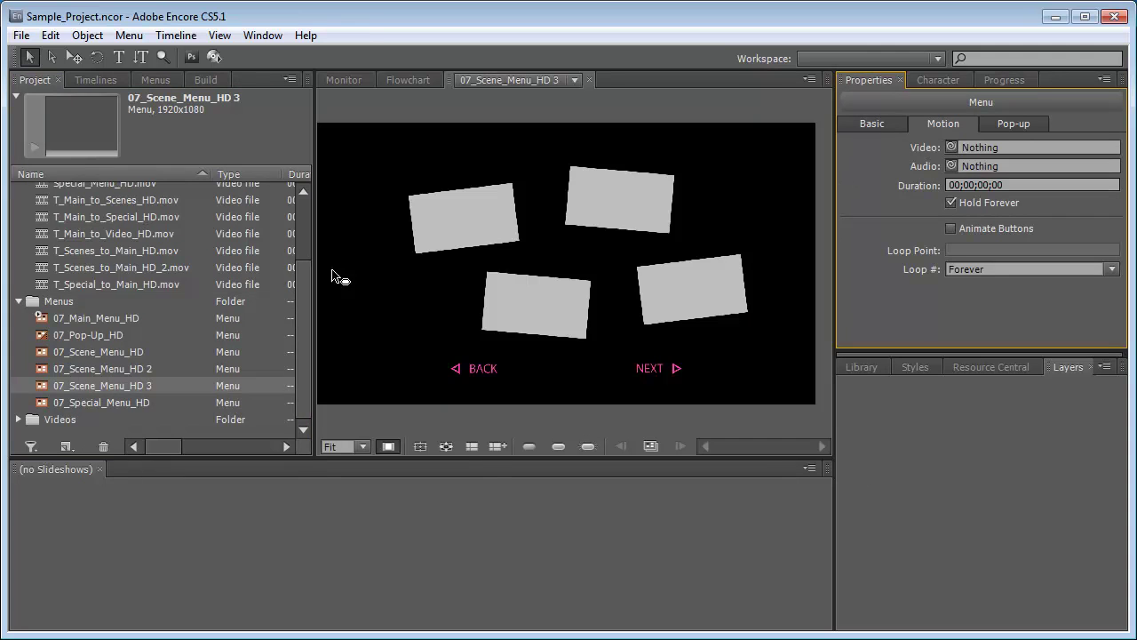
left_click_drag(298, 278, 302, 213)
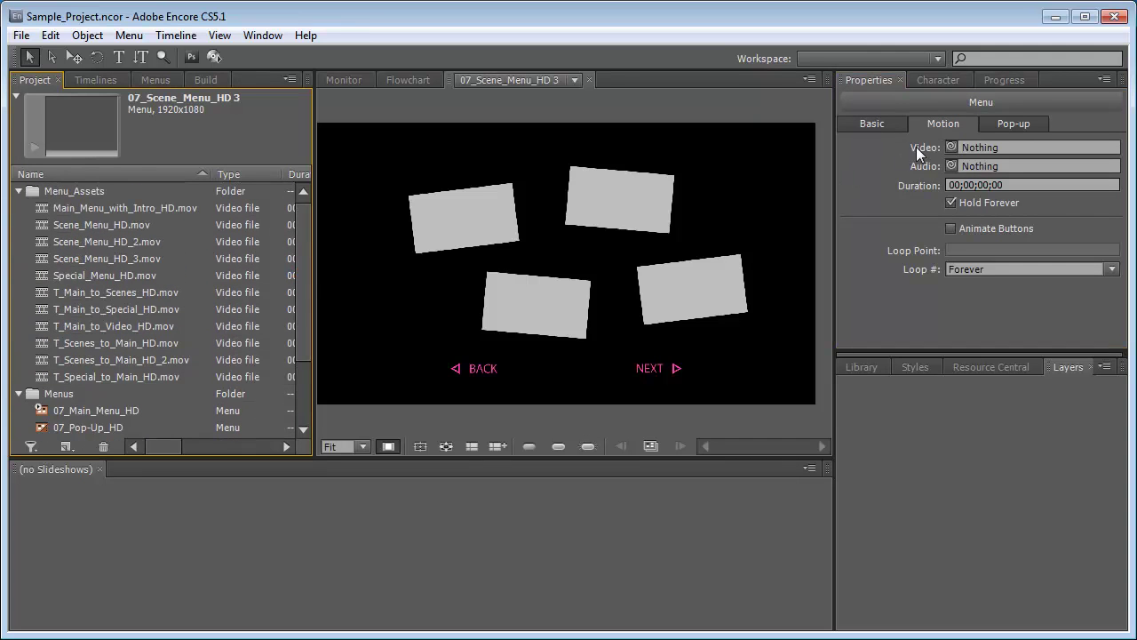
left_click_drag(951, 148, 129, 258)
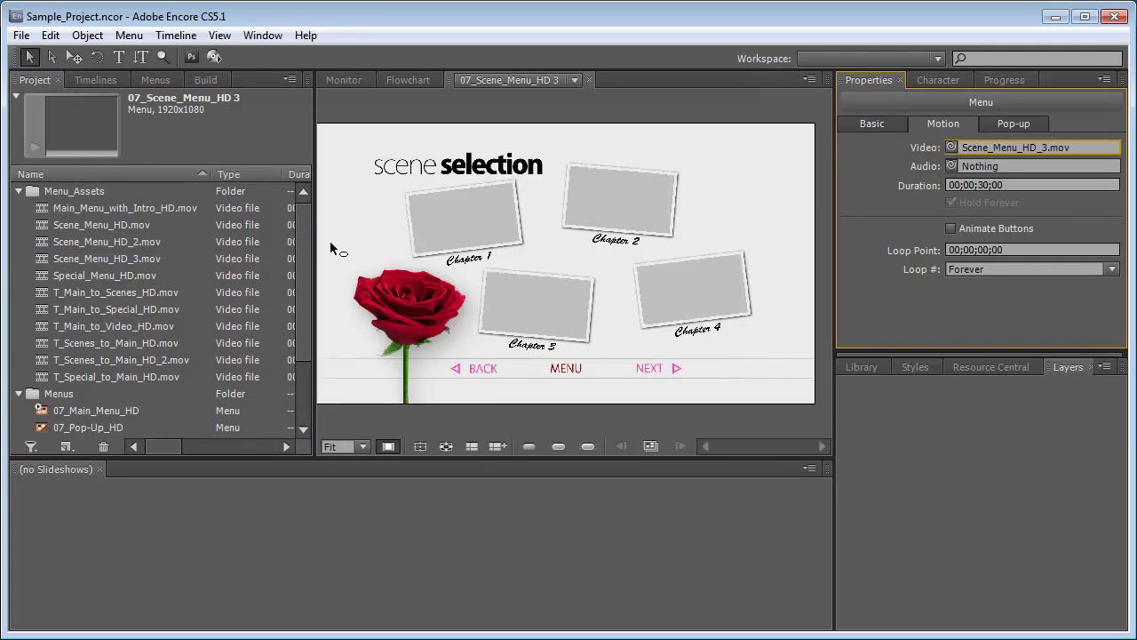
left_click_drag(952, 166, 110, 258)
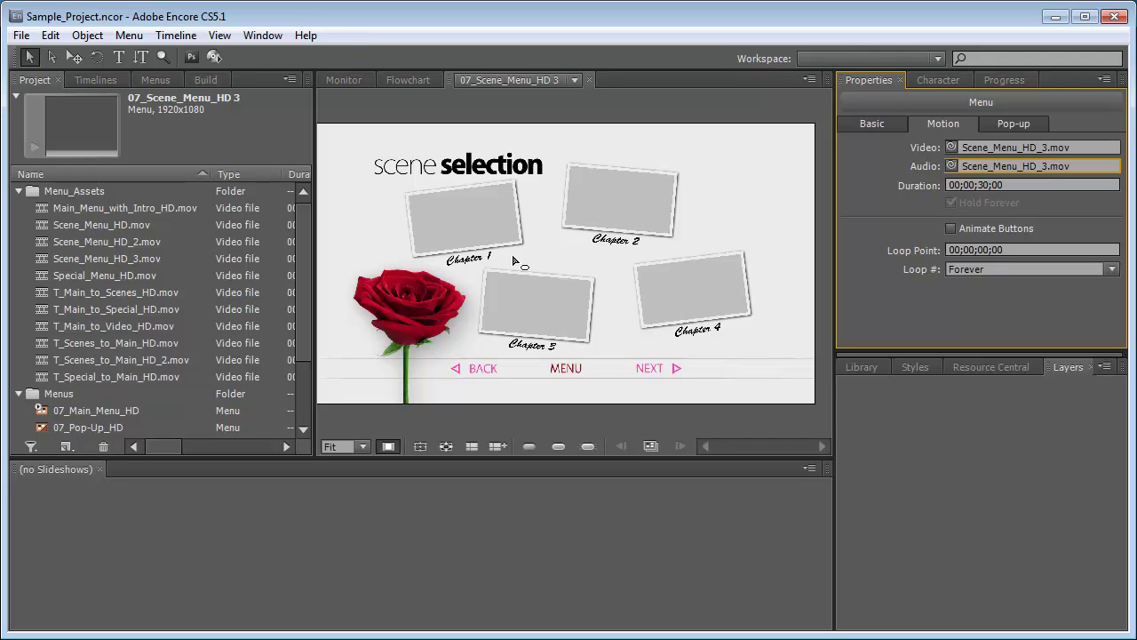
- Expand the Chapter 1 button's layers and hide, then reshow its Drop Box to examine the video frame behind it
left_click(509, 113)
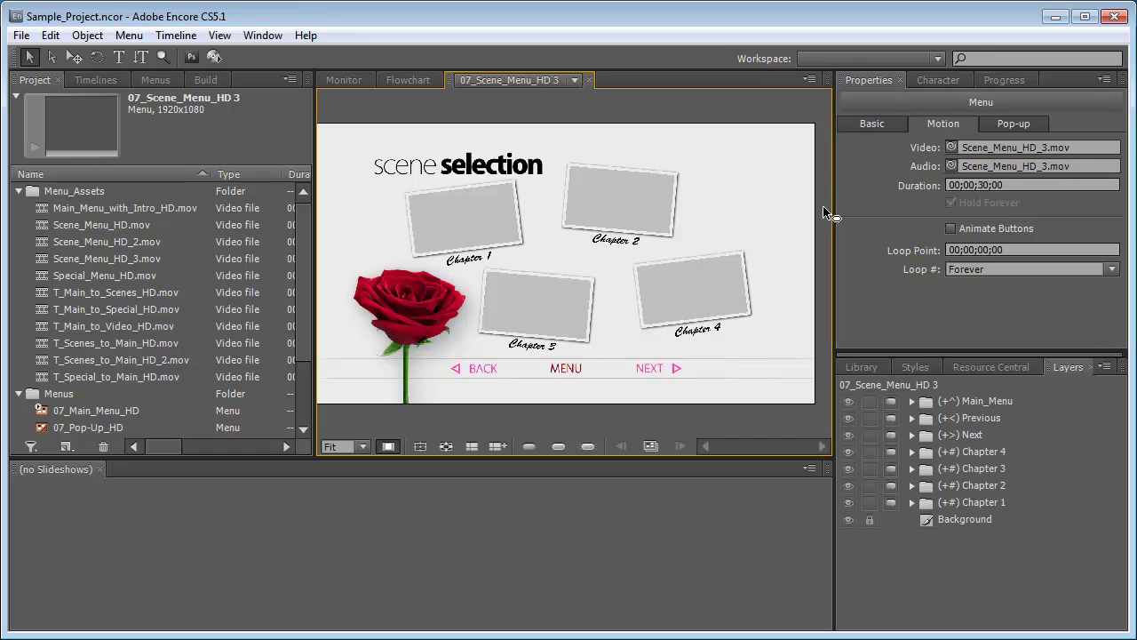
left_click(912, 502)
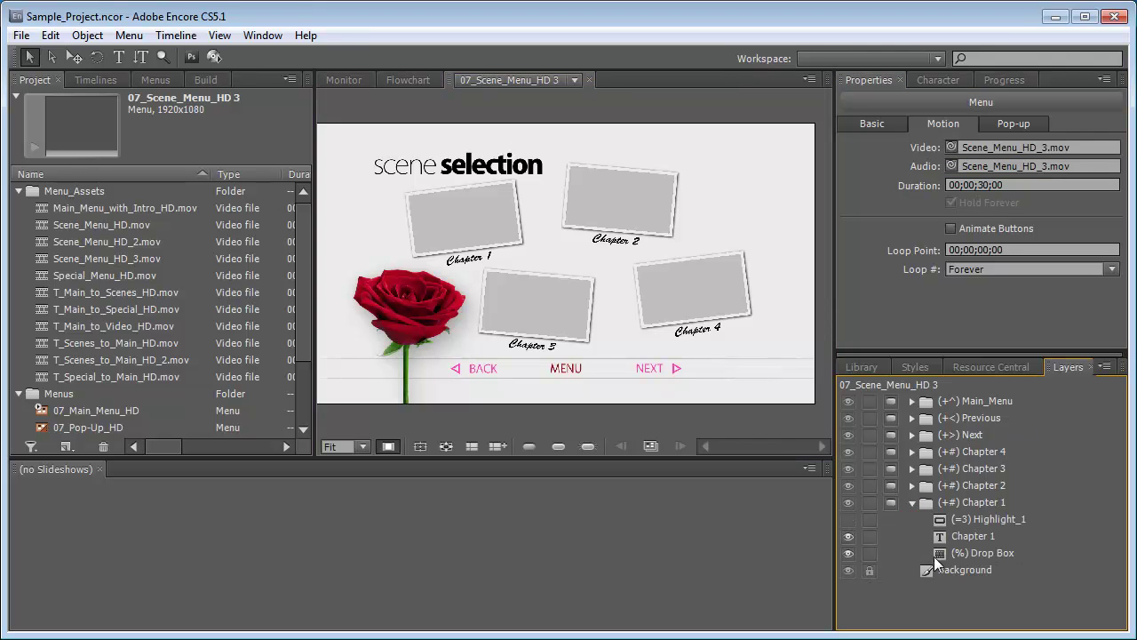
left_click(849, 556)
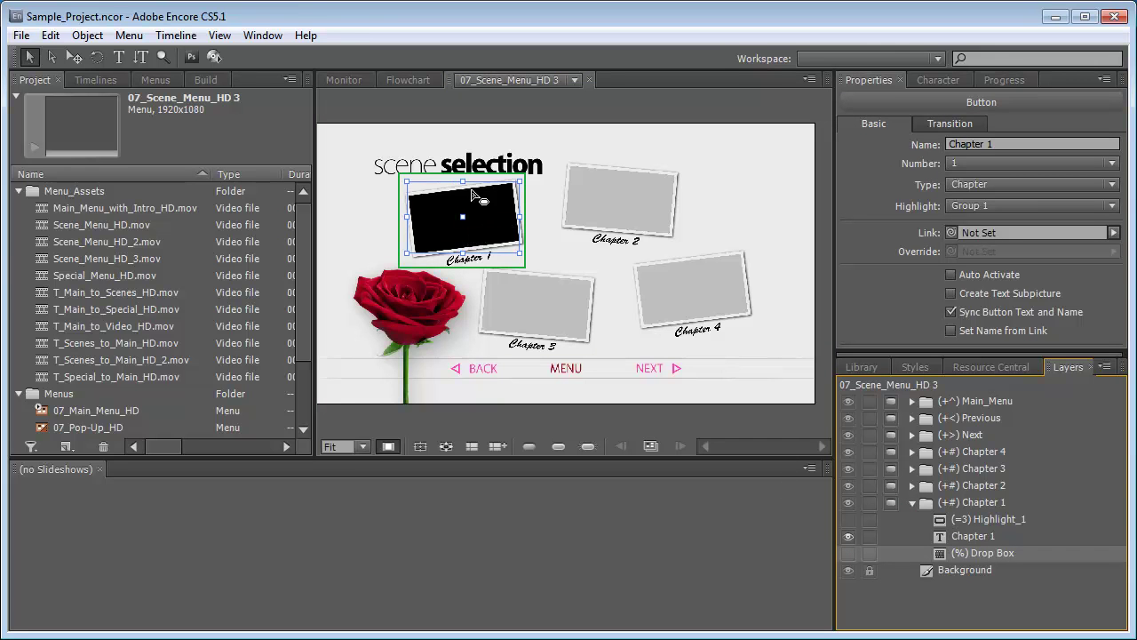
left_click(853, 552)
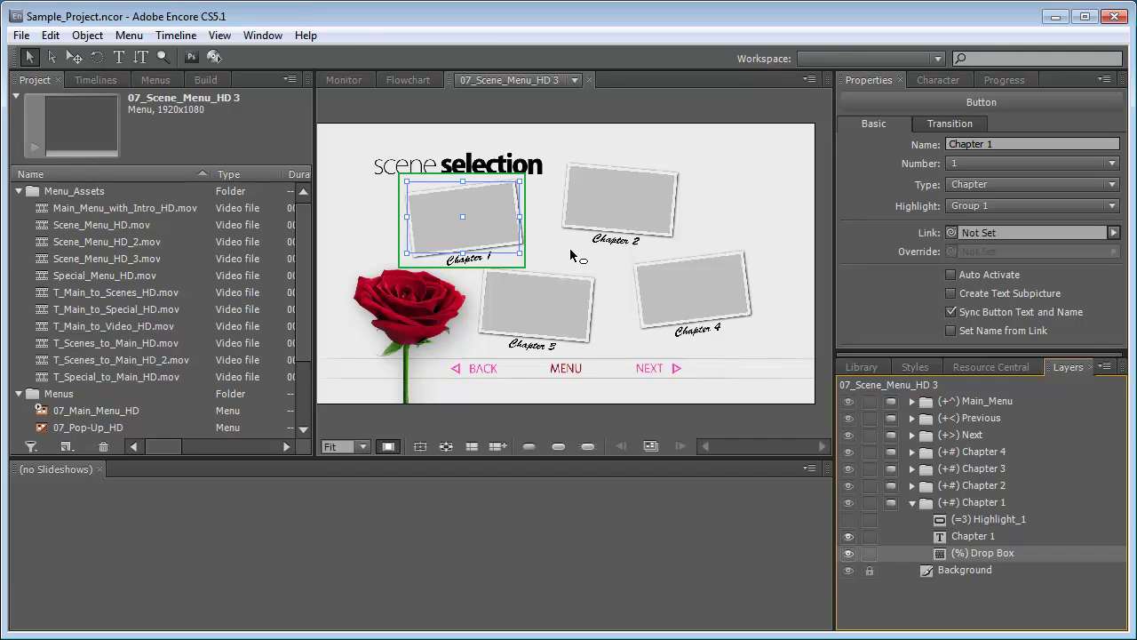
- Set the highlight of buttons Chapter 1 through Chapter 4 in 07_Scene_Menu_HD 3 to Group 2
left_click(155, 80)
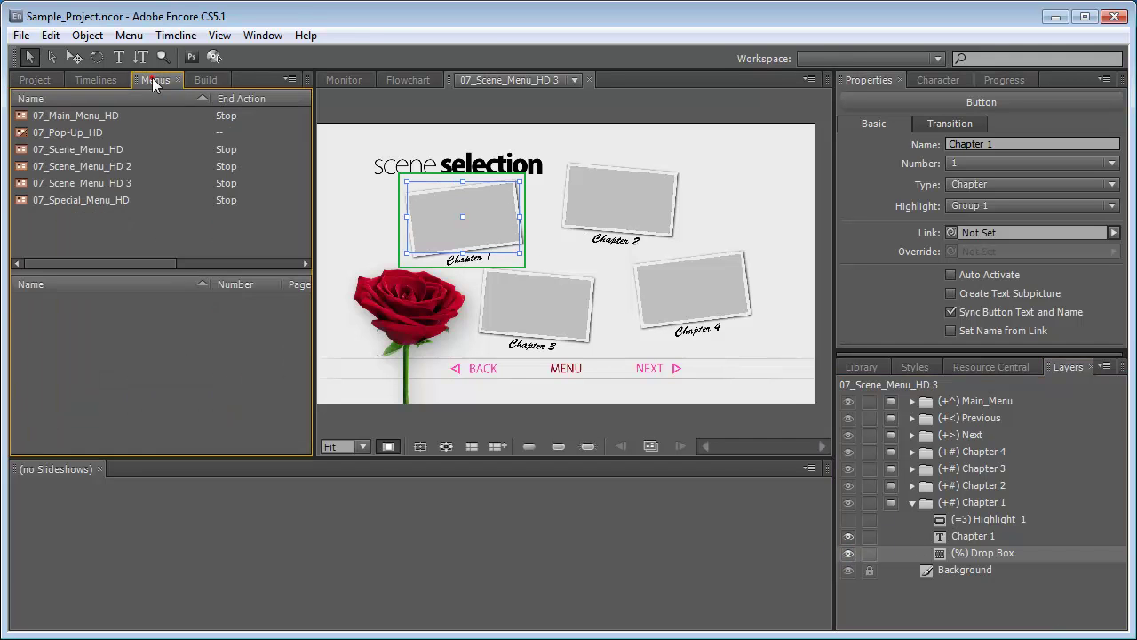
left_click(101, 184)
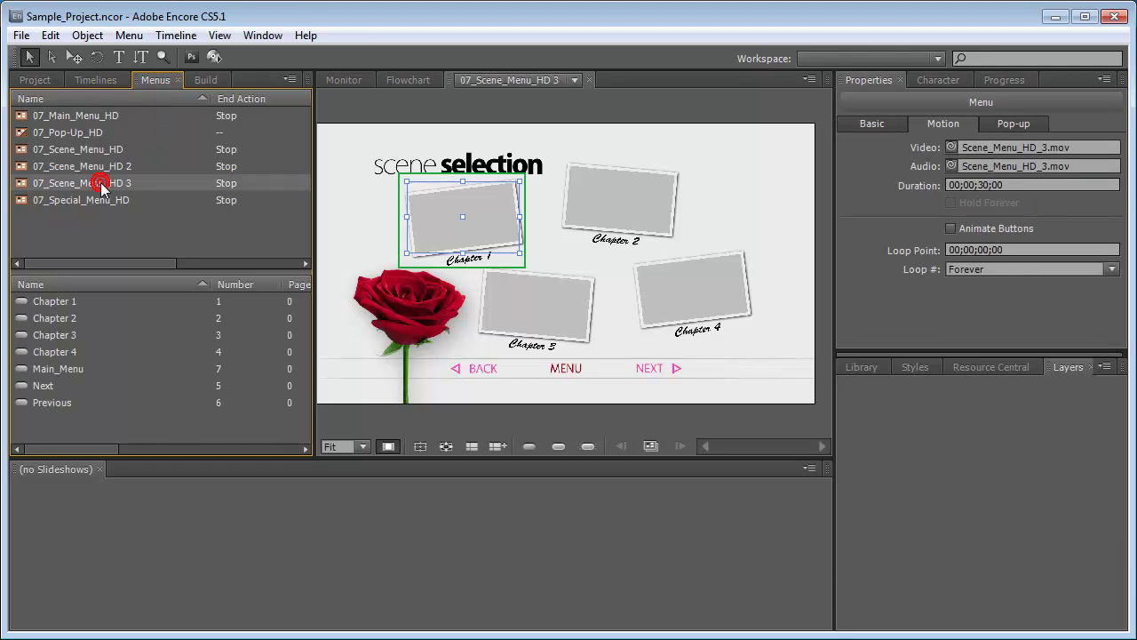
left_click(56, 302)
left_click(53, 351, "shift")
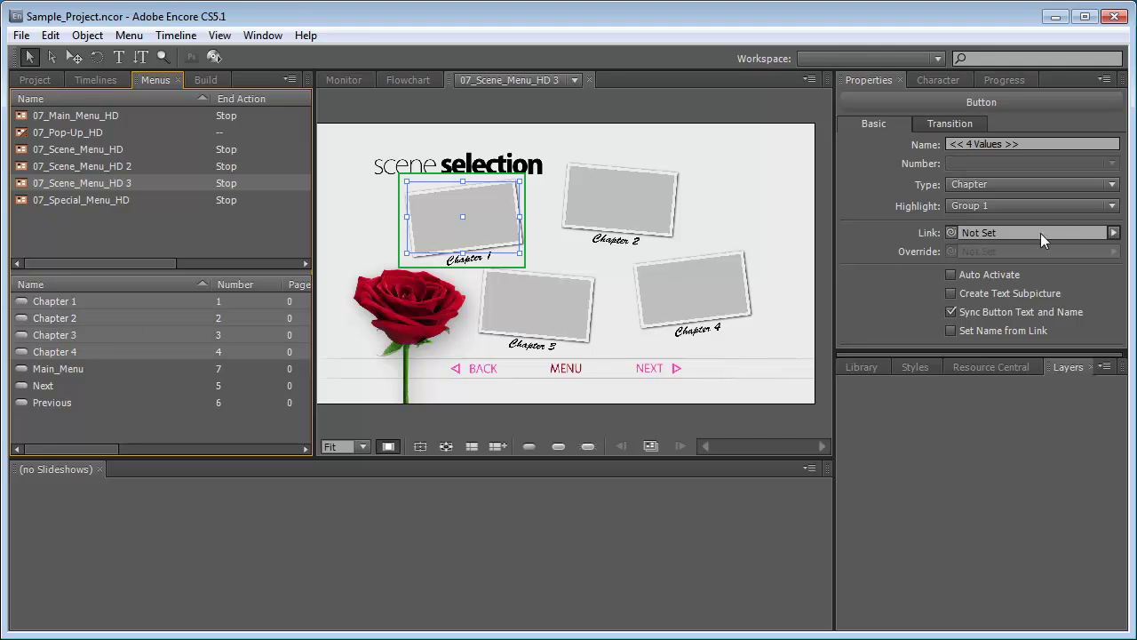
left_click(1013, 205)
left_click(1013, 245)
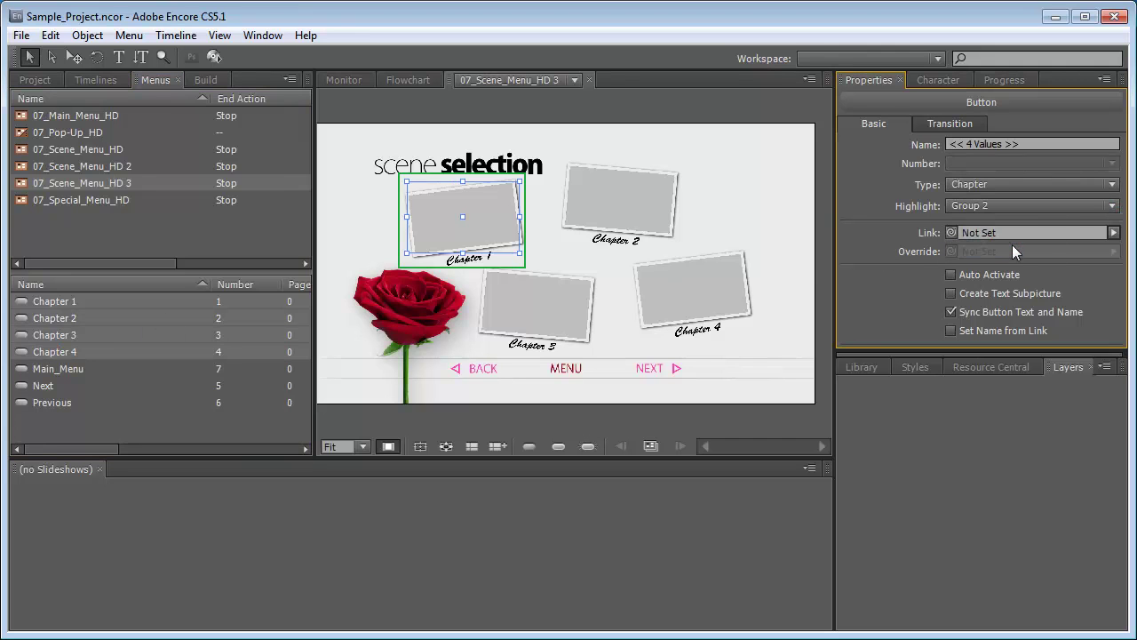
- Set the highlight of the Main_Menu, Next and Previous buttons to Group 1
left_click(54, 368)
left_click(53, 404, "shift")
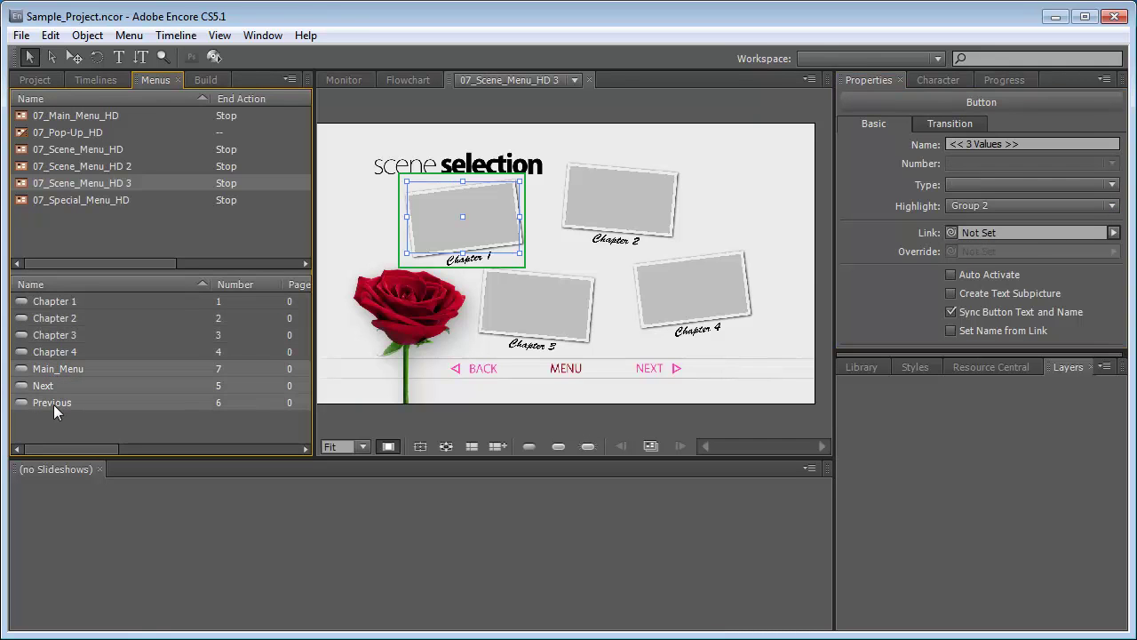
left_click(1112, 206)
left_click(1031, 225)
left_click(61, 417)
- Turn off Automatically Route Buttons for the 07_Scene_Menu_HD 3 menu
left_click(101, 183)
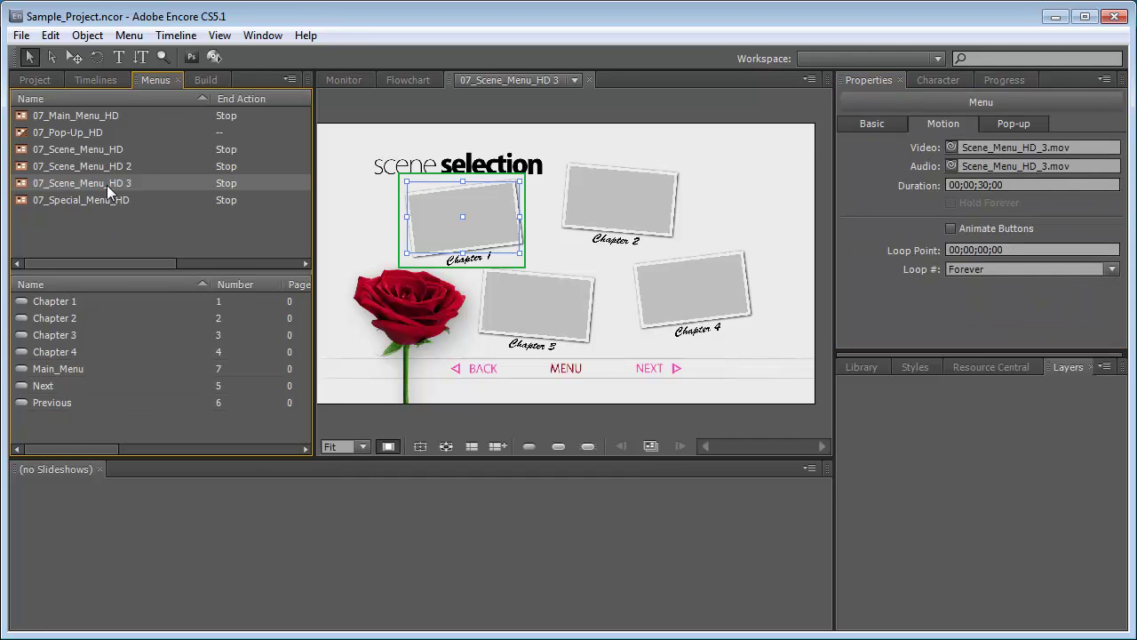
left_click(872, 124)
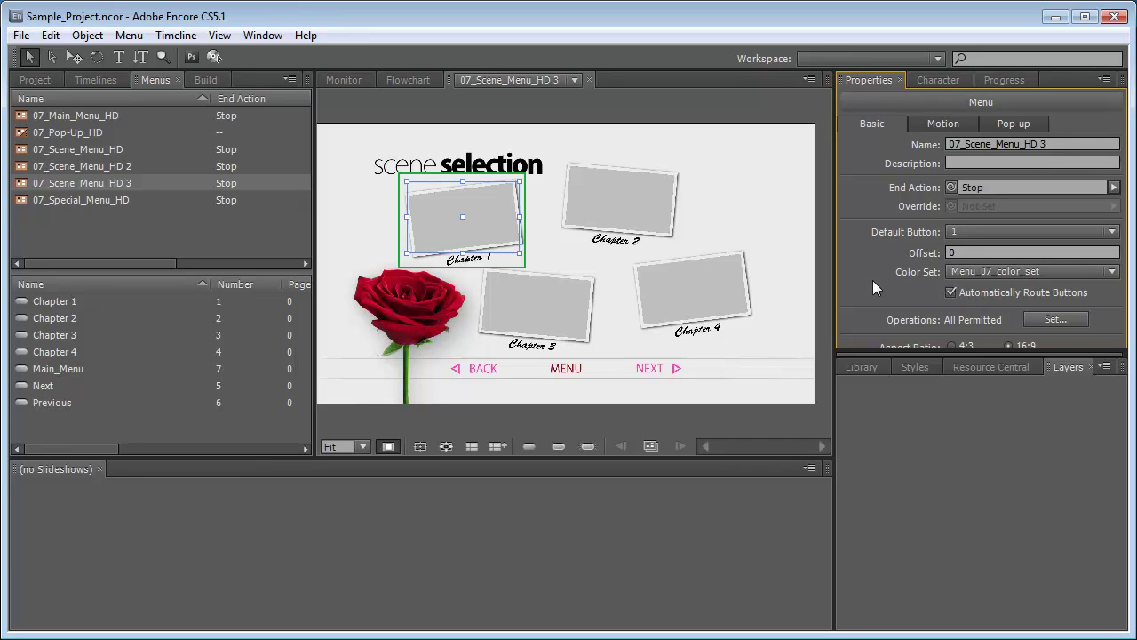
left_click(952, 293)
- Enable Set Name from Link for the Chapter 1 through Chapter 4 buttons
left_click(45, 303)
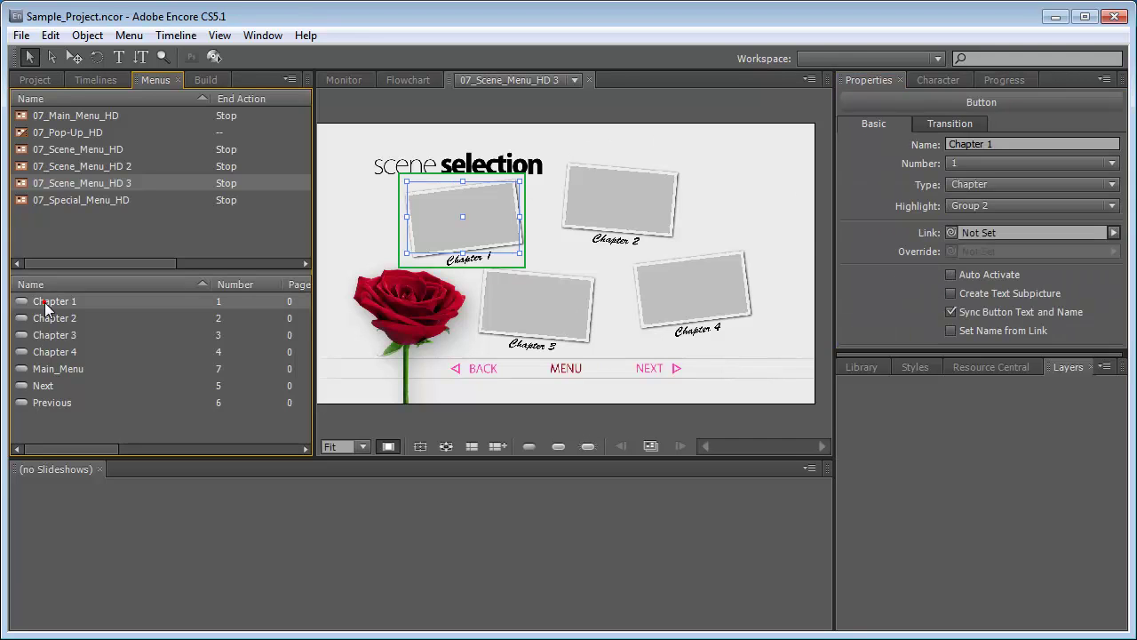
left_click(48, 352, "shift")
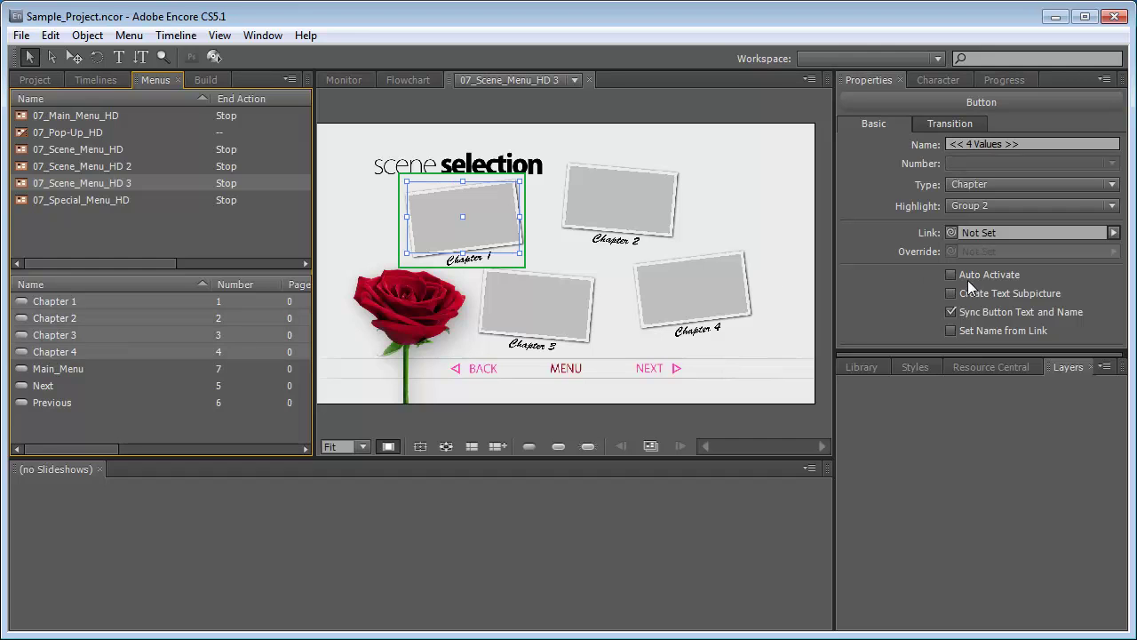
left_click(952, 330)
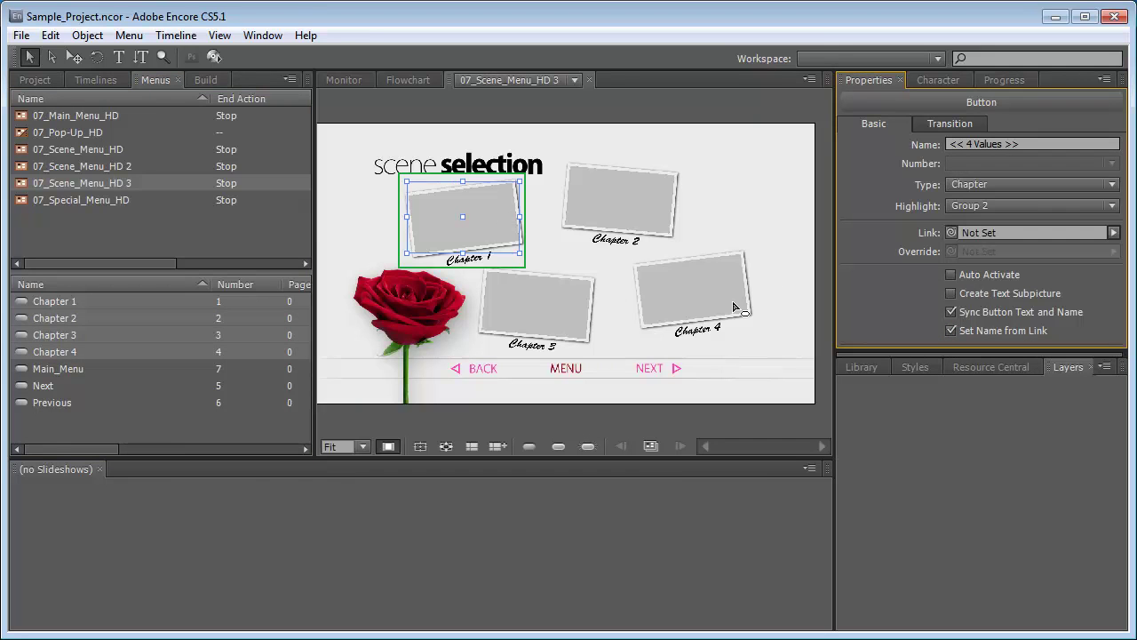
- Disable Sync Button Text and Name for the Main_Menu, Next and Previous buttons
left_click(53, 371)
left_click(51, 402, "shift")
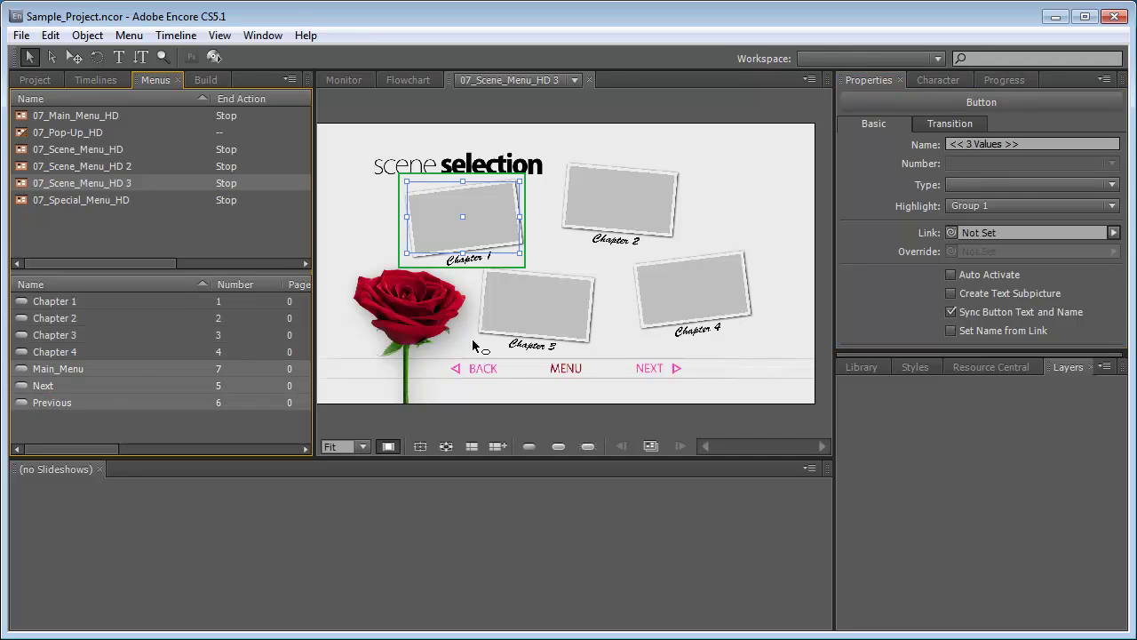
left_click(950, 312)
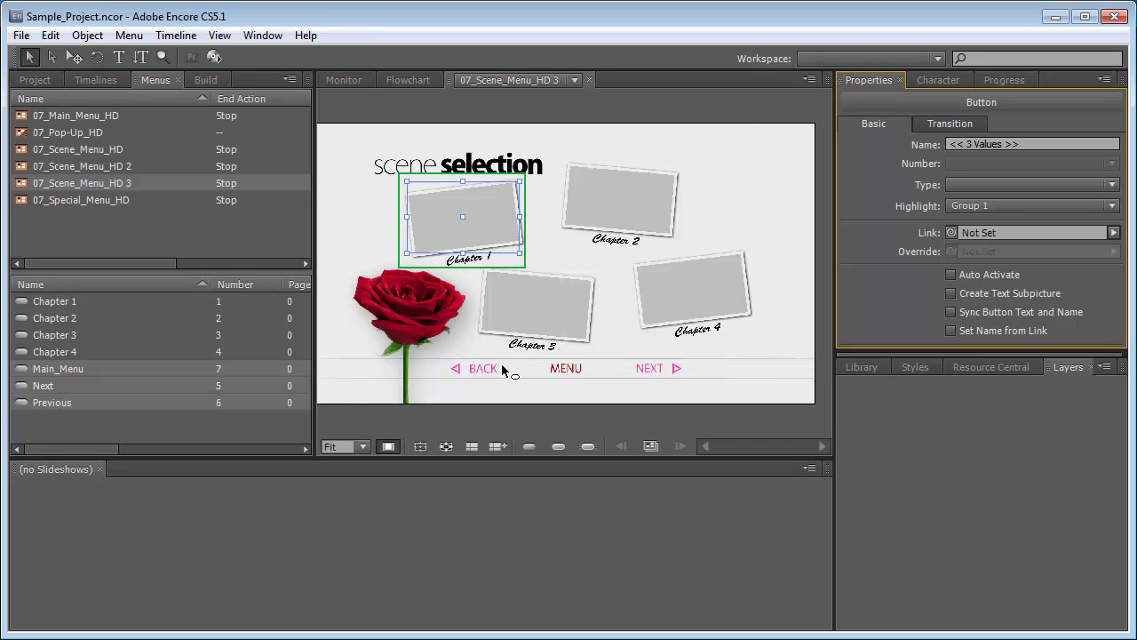
- Set the text color of the Next button to 92060F
left_click(648, 370)
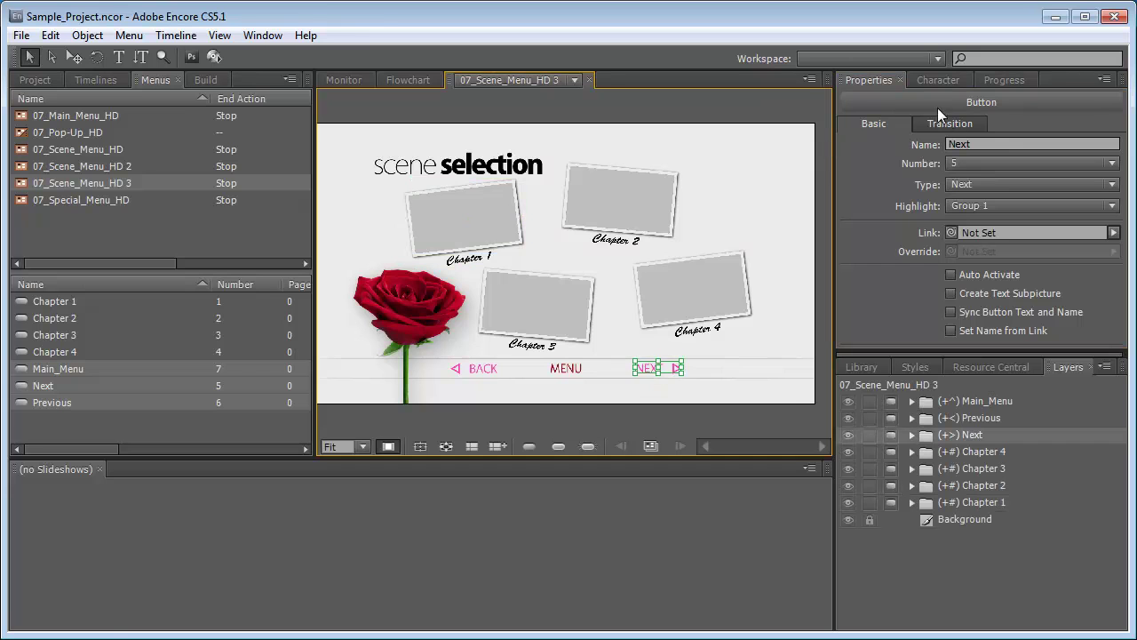
left_click(953, 82)
left_click(1008, 237)
double_click(676, 425)
type("92060F")
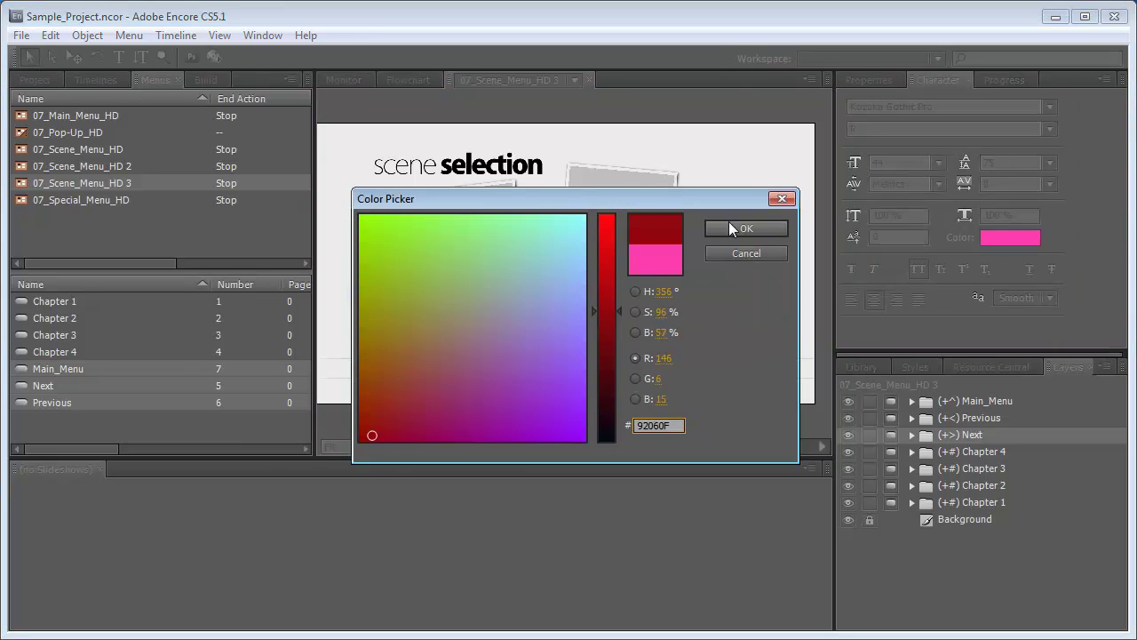
left_click(730, 227)
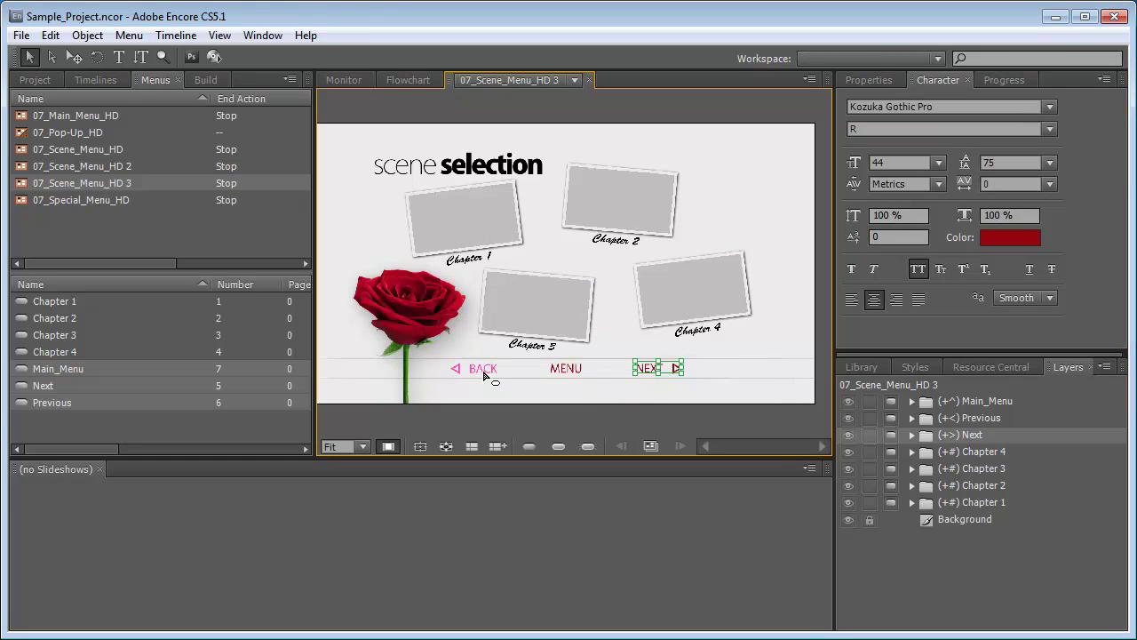
- Set the text color of the Previous (BACK) button to 92060F
left_click(484, 371)
left_click(1002, 238)
double_click(663, 426)
type("92060F")
left_click(759, 230)
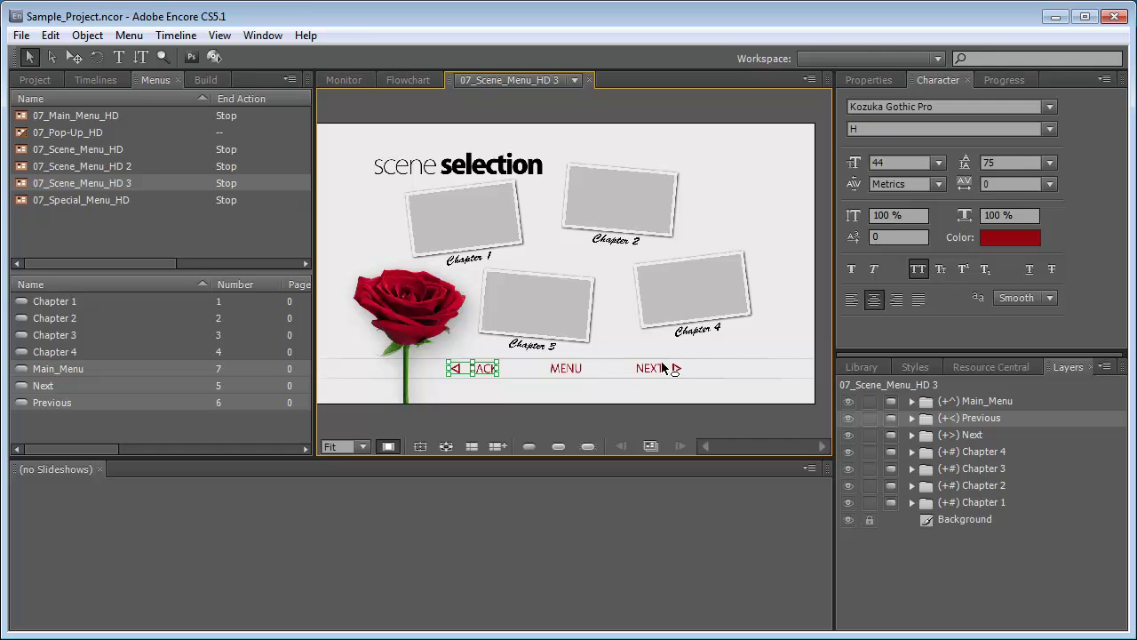
- Link the Main_Menu button to the Scene_Selection button of 07_Main_Menu_HD, with Set to Loop Point enabled
left_click(542, 368)
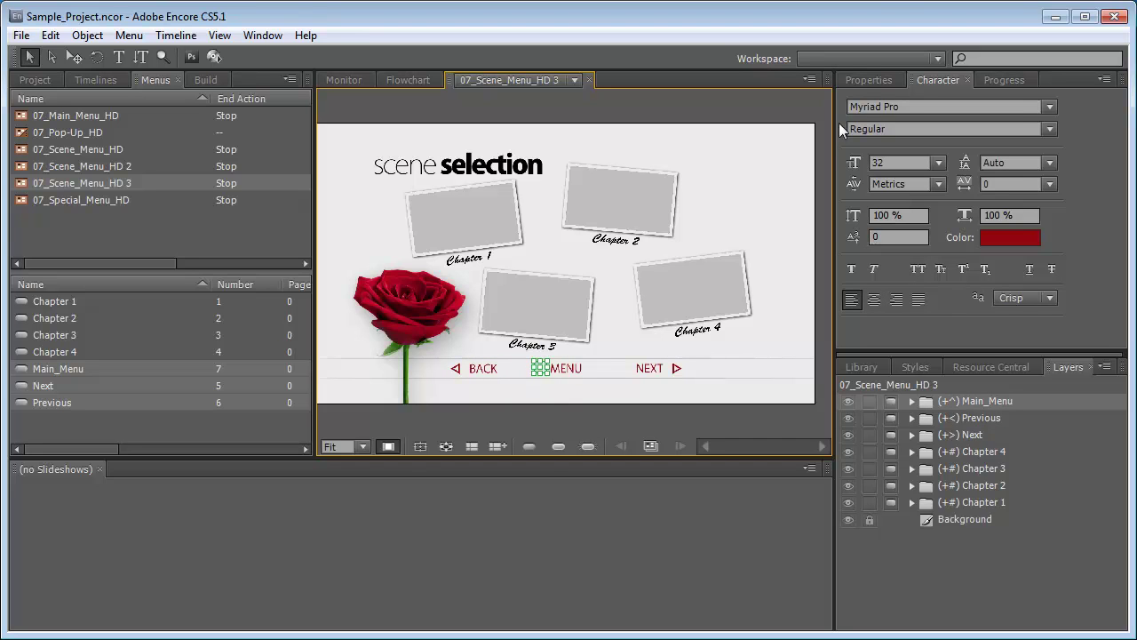
left_click(869, 79)
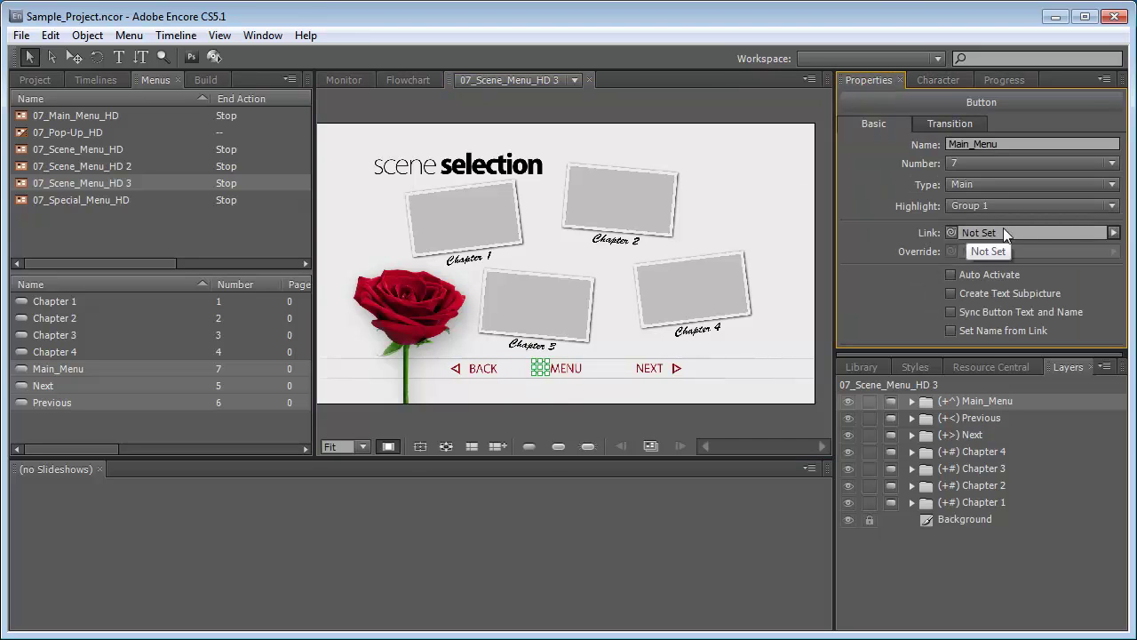
left_click(1114, 232)
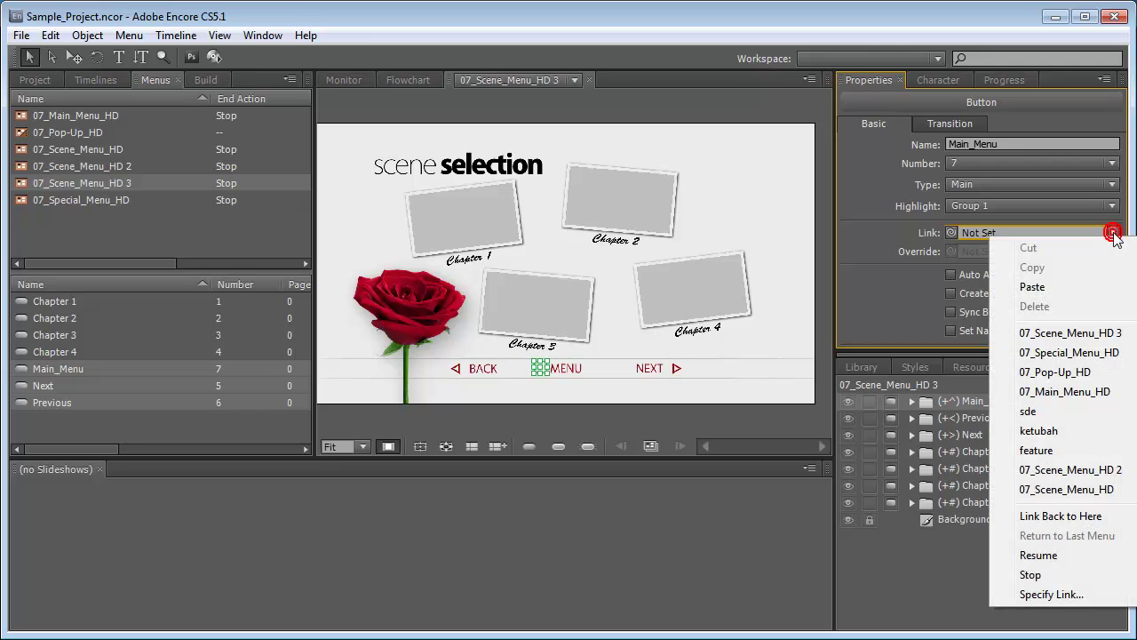
left_click(1052, 593)
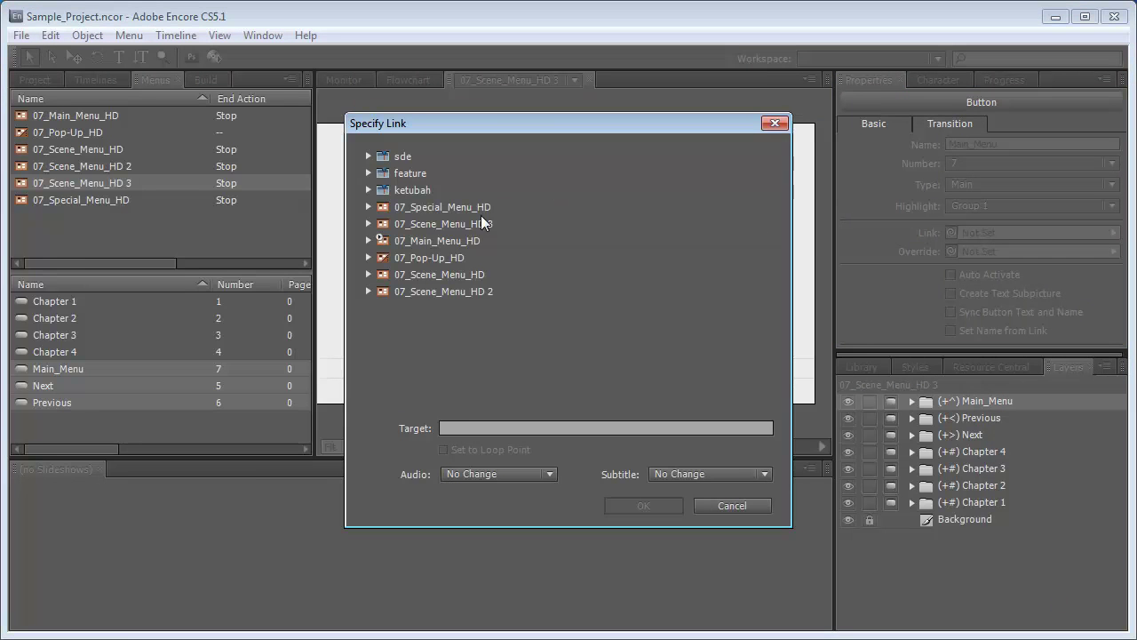
left_click(434, 239)
left_click(368, 240)
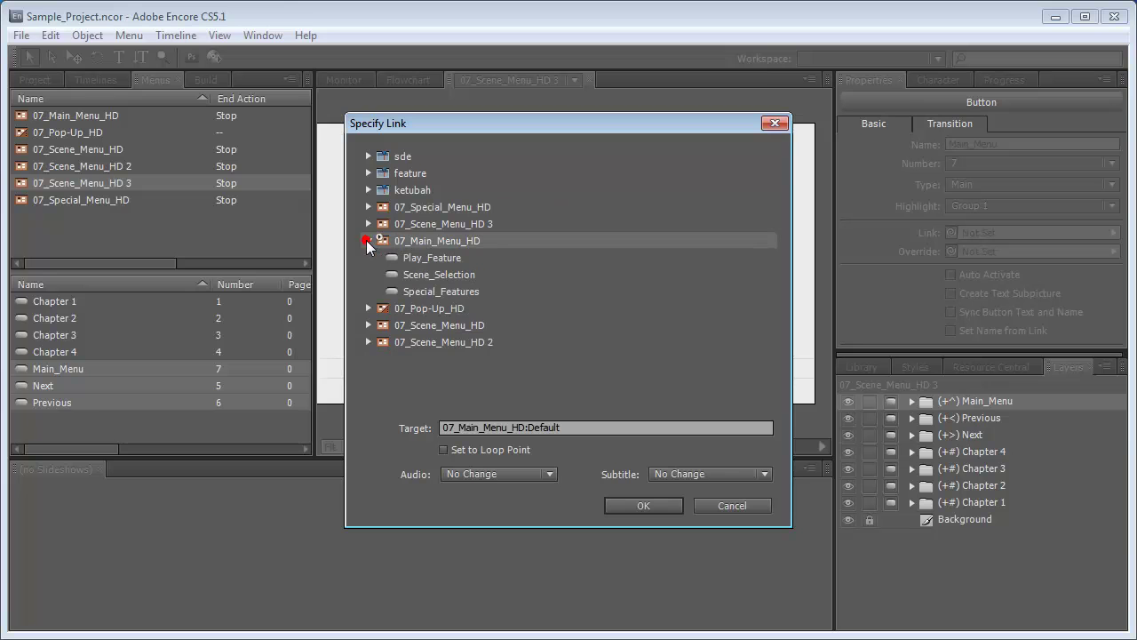
left_click(455, 276)
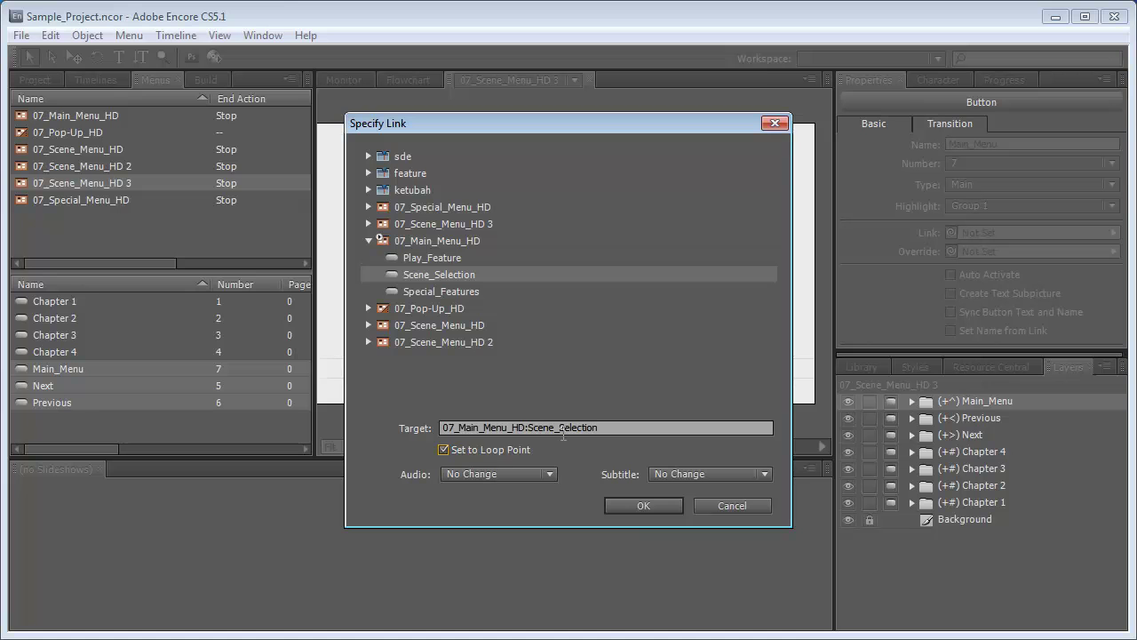
left_click(642, 508)
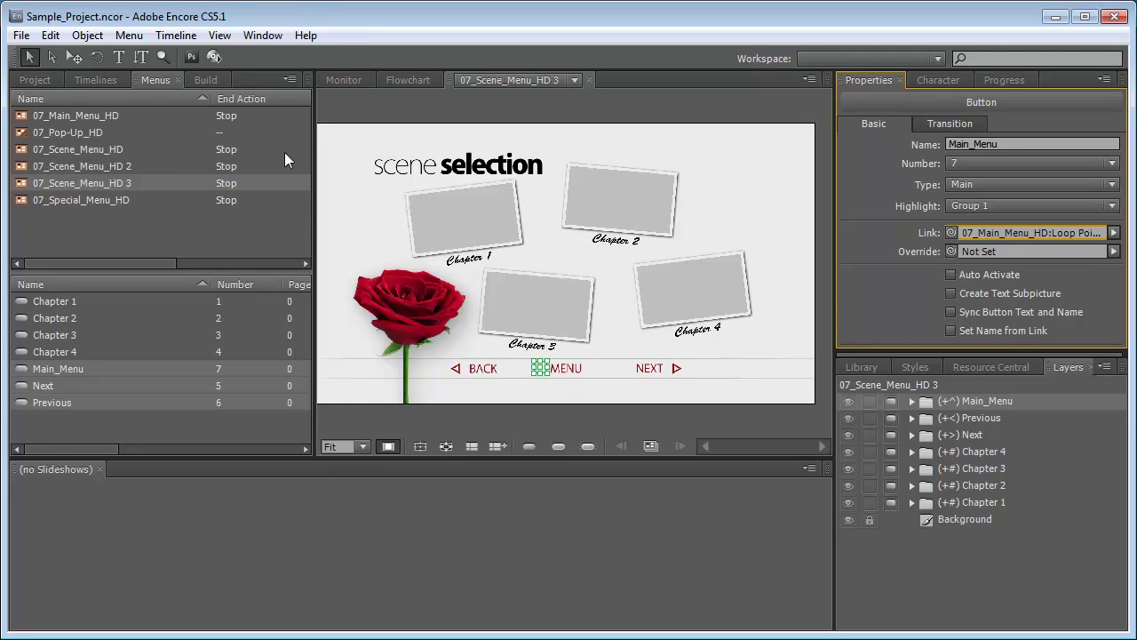
- Show the selected button highlights and assign T_Scenes_to_Main_HD.mov as the Main_Menu button's transition asset
left_click(33, 80)
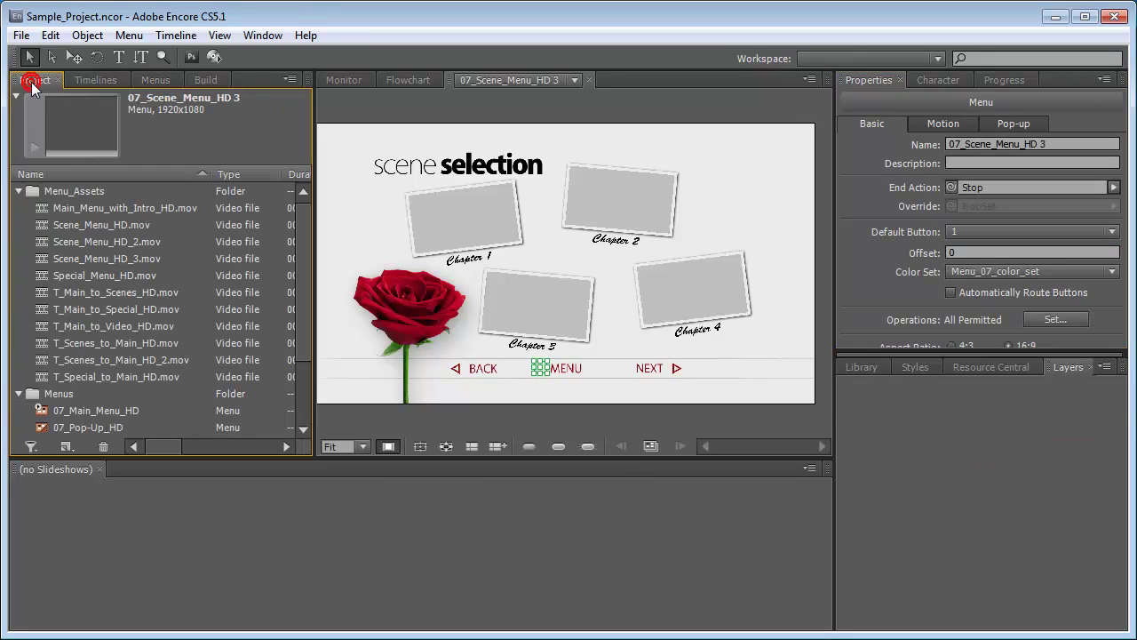
left_click(594, 348)
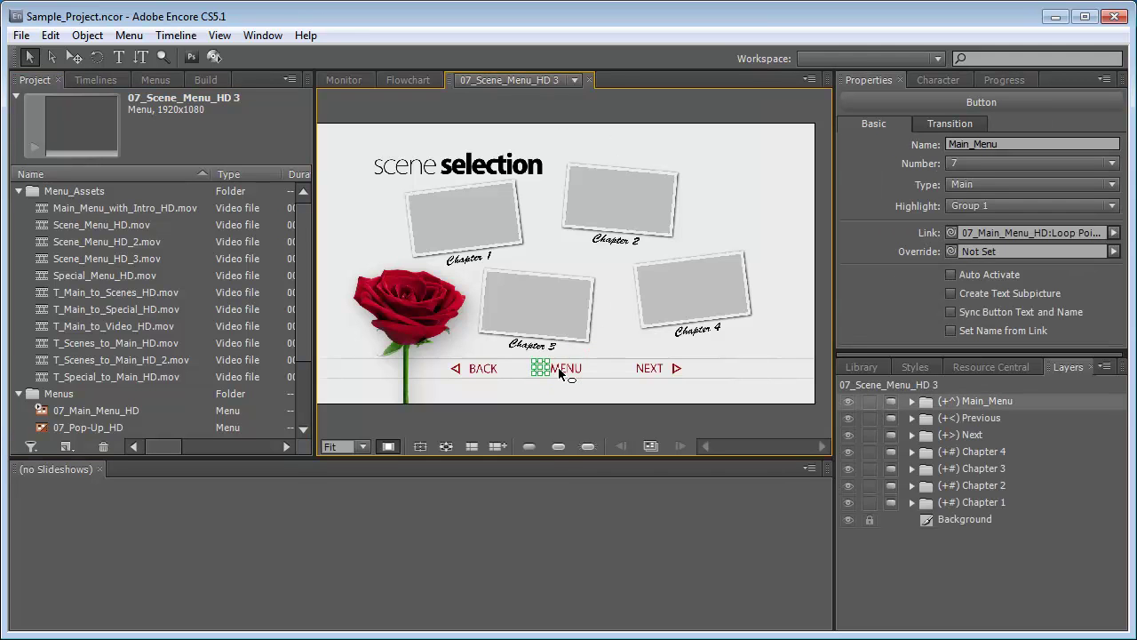
left_click(558, 444)
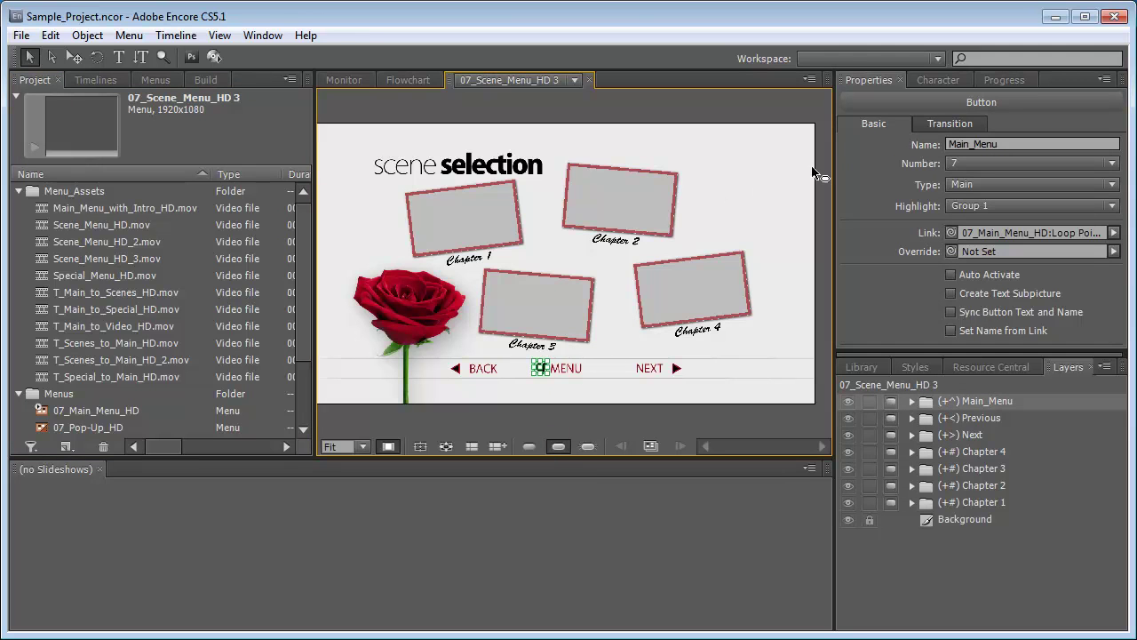
left_click(945, 124)
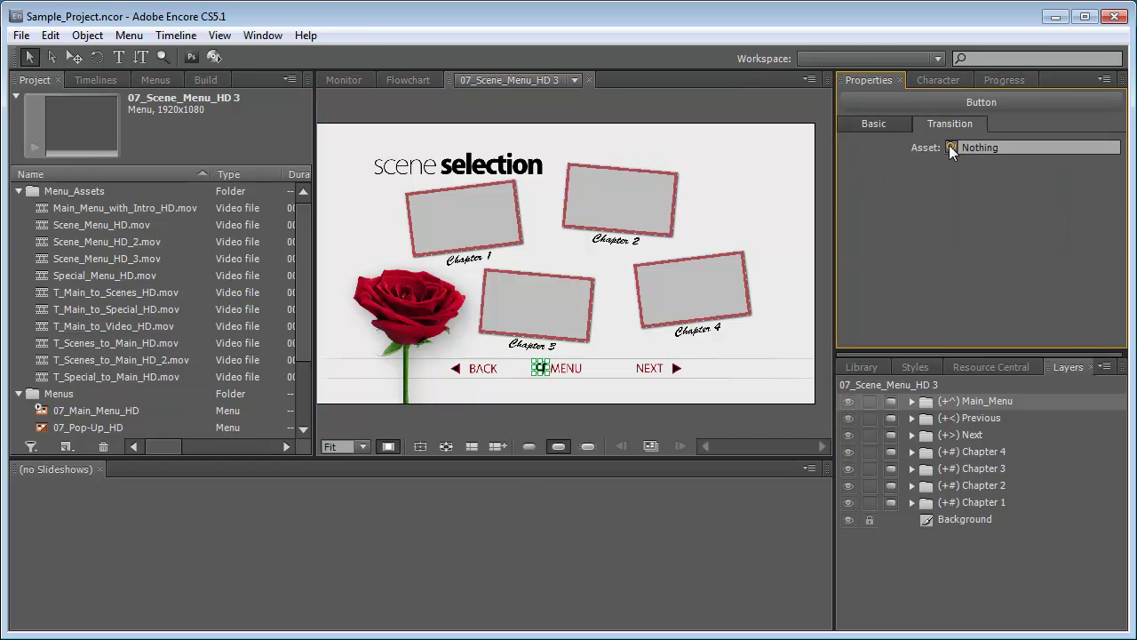
left_click_drag(951, 148, 120, 340)
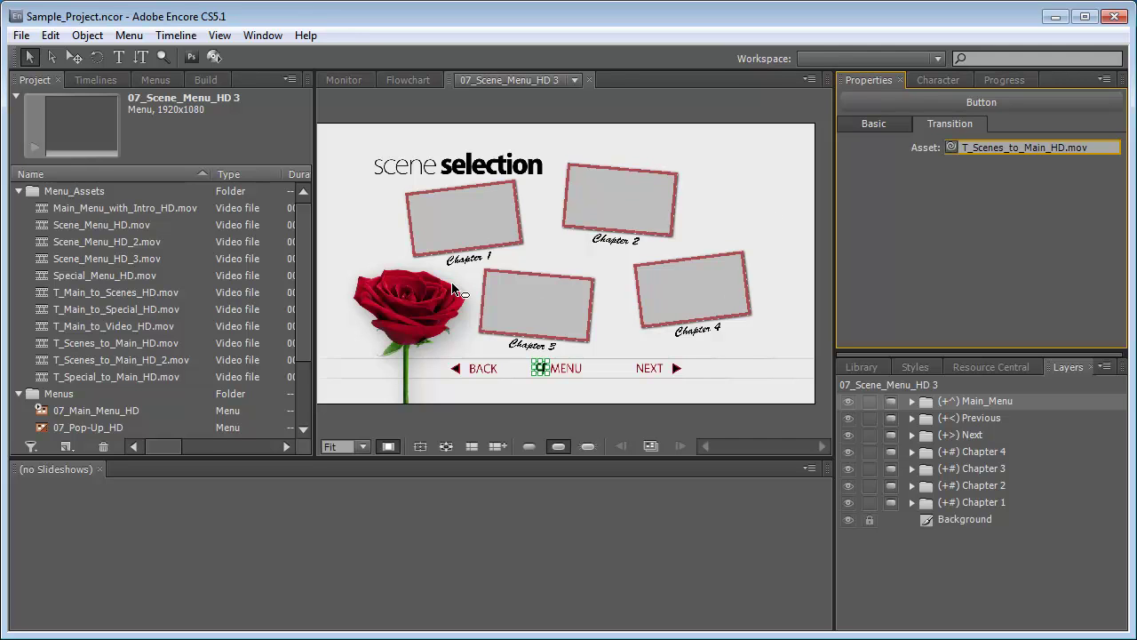
- Open the feature timeline and link its first chapter marker to the Chapter 1 button of 07_Scene_Menu_HD 3
left_click_drag(306, 290, 294, 366)
left_click(19, 418)
left_click_drag(303, 321, 301, 356)
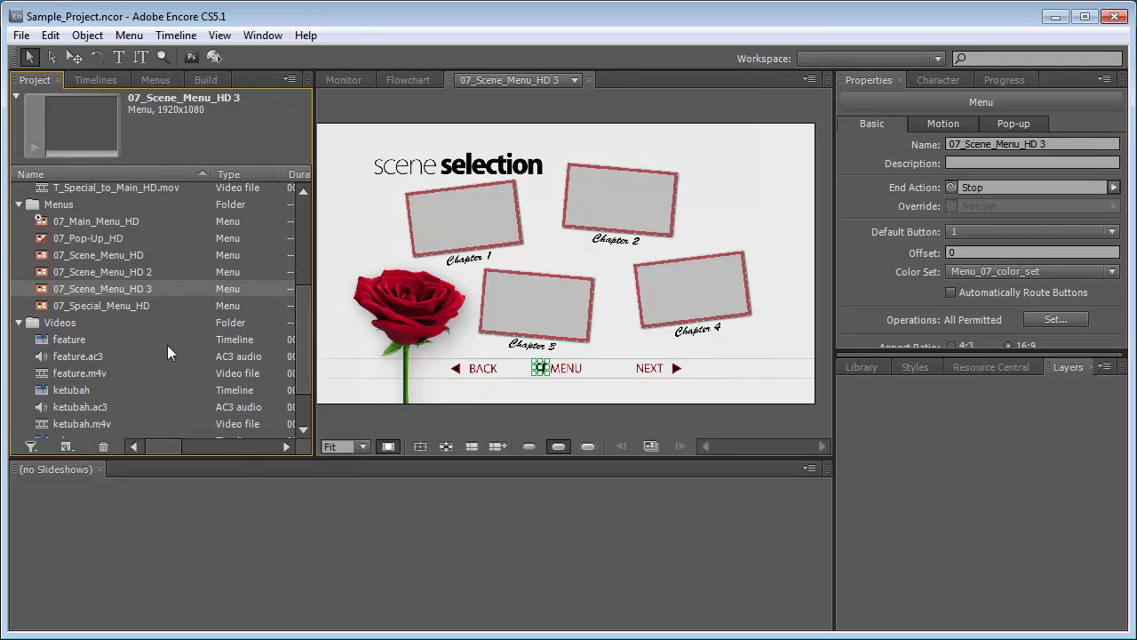
double_click(43, 339)
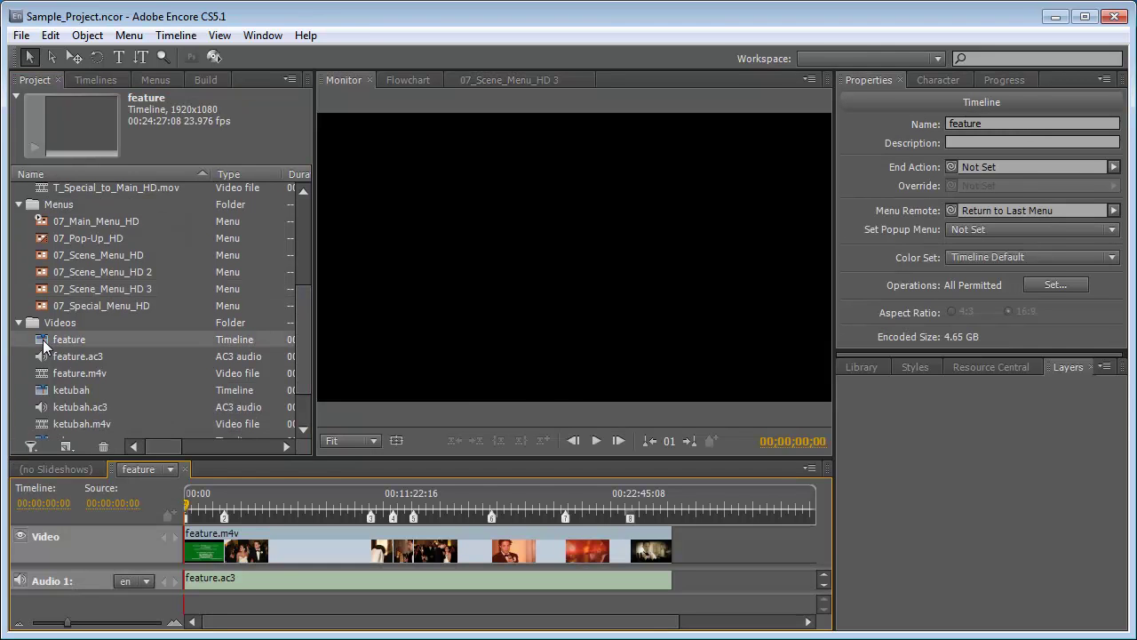
left_click(521, 83)
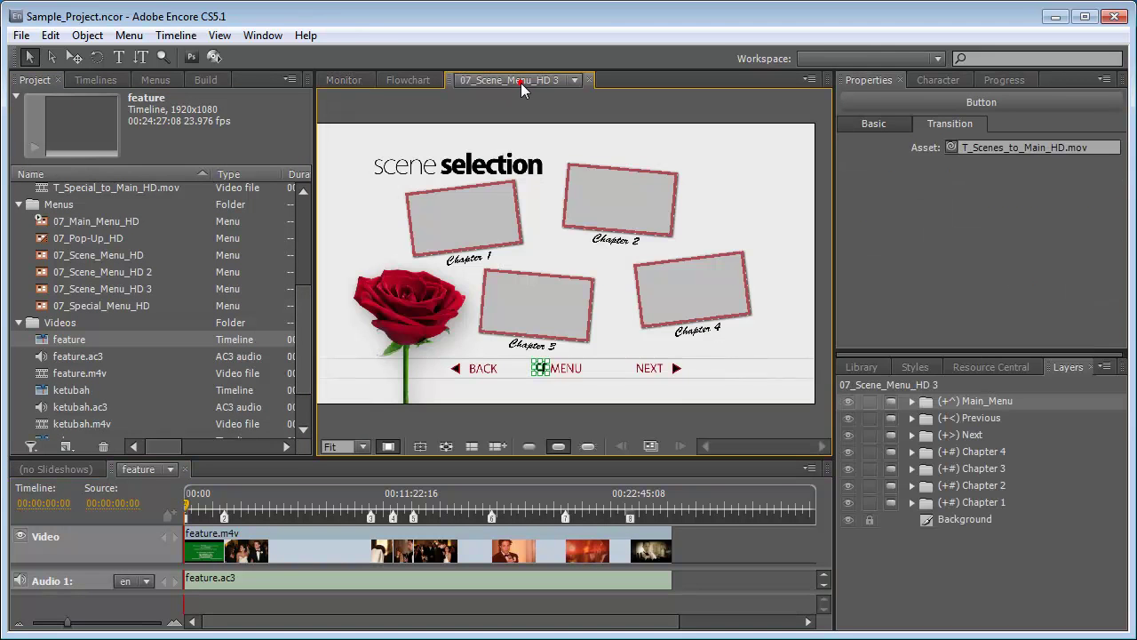
left_click(186, 516)
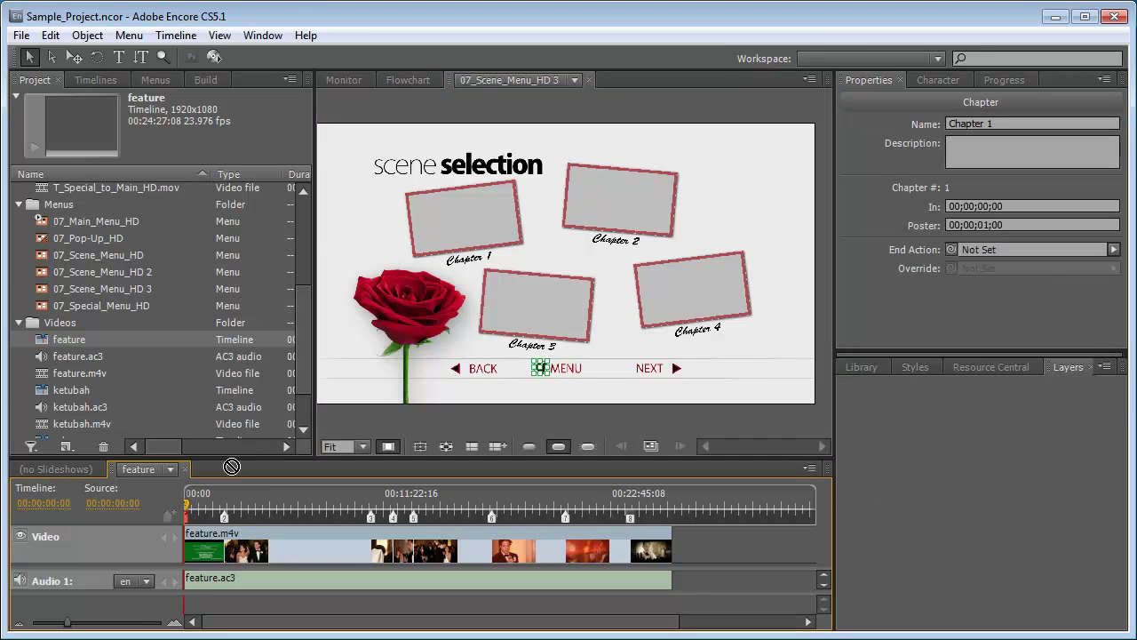
left_click_drag(364, 307, 448, 229)
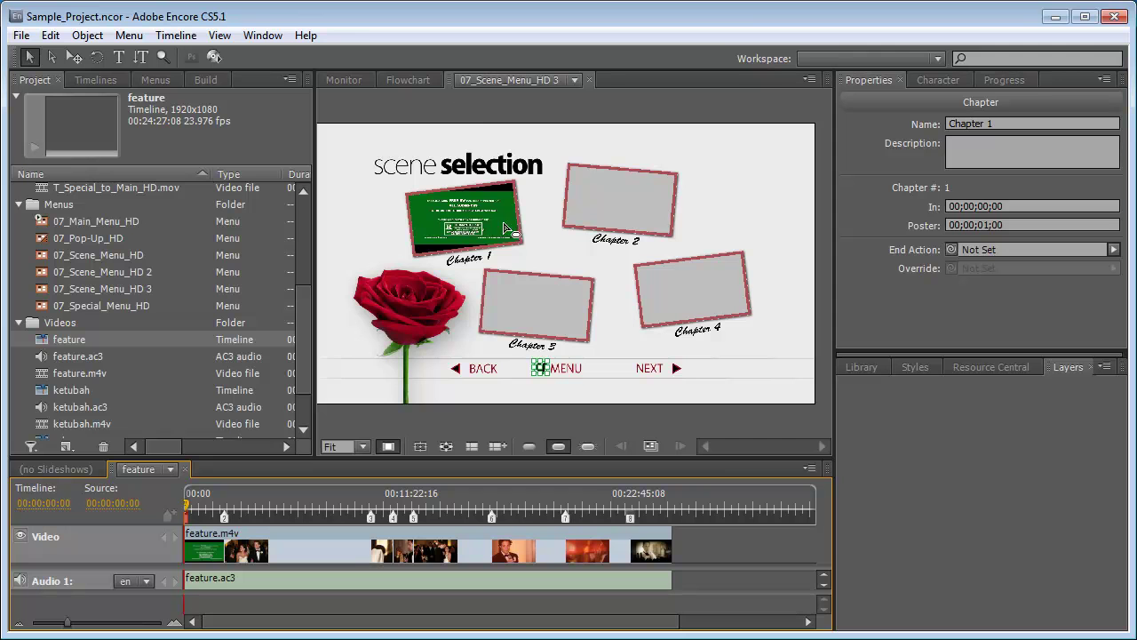
- Enable Animate Buttons in the motion settings of the 07_Scene_Menu_HD 3 menu
left_click(473, 116)
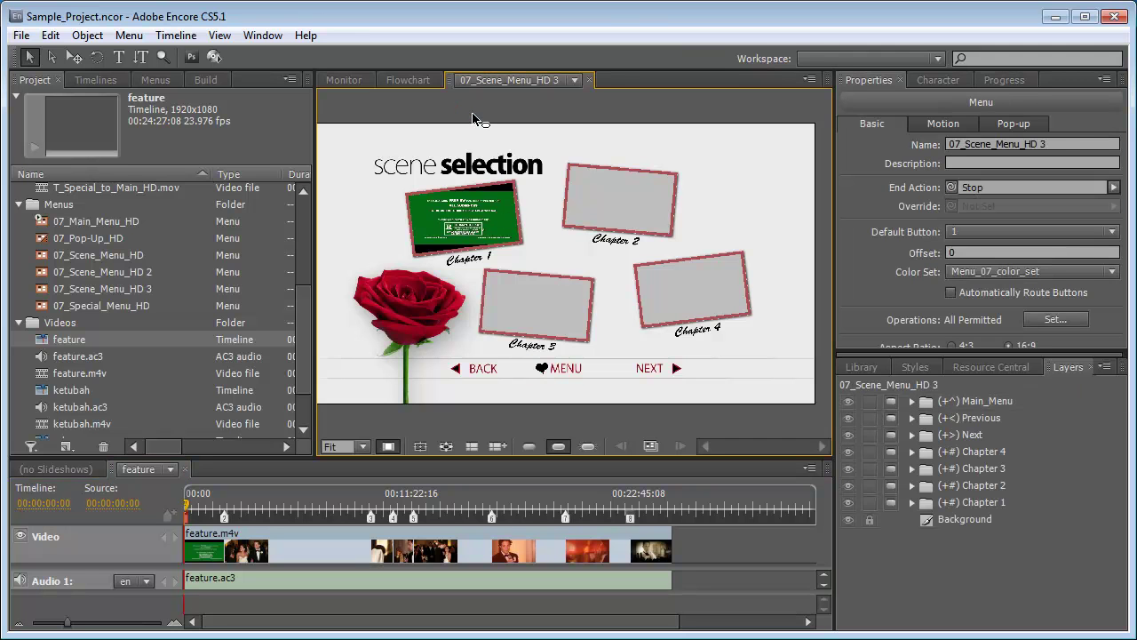
left_click(943, 124)
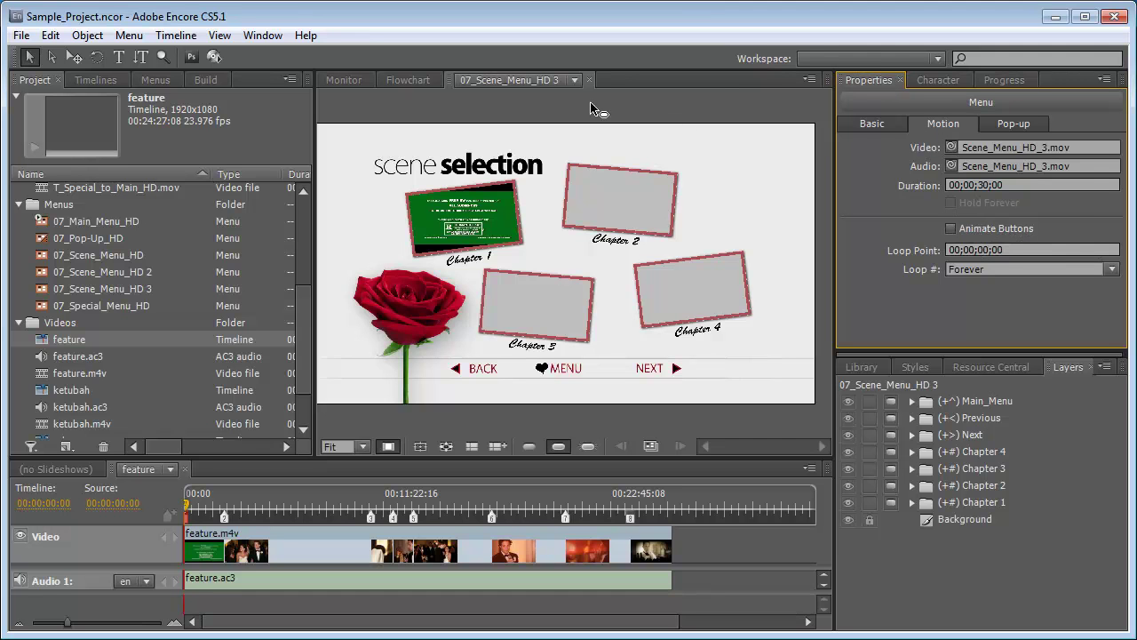
left_click(951, 229)
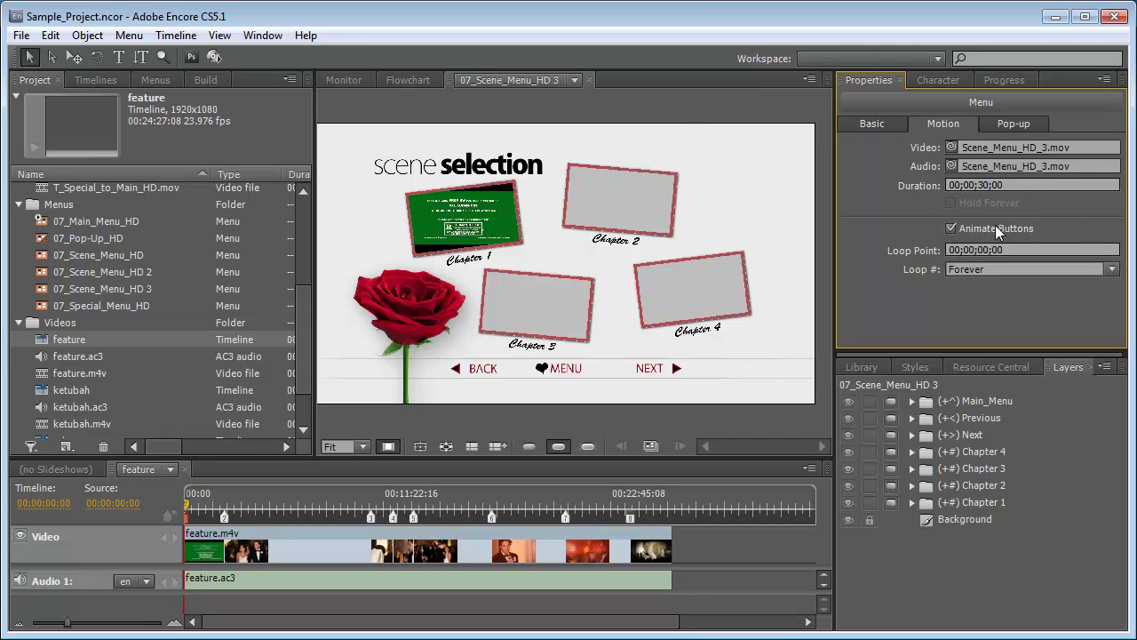
left_click(582, 143)
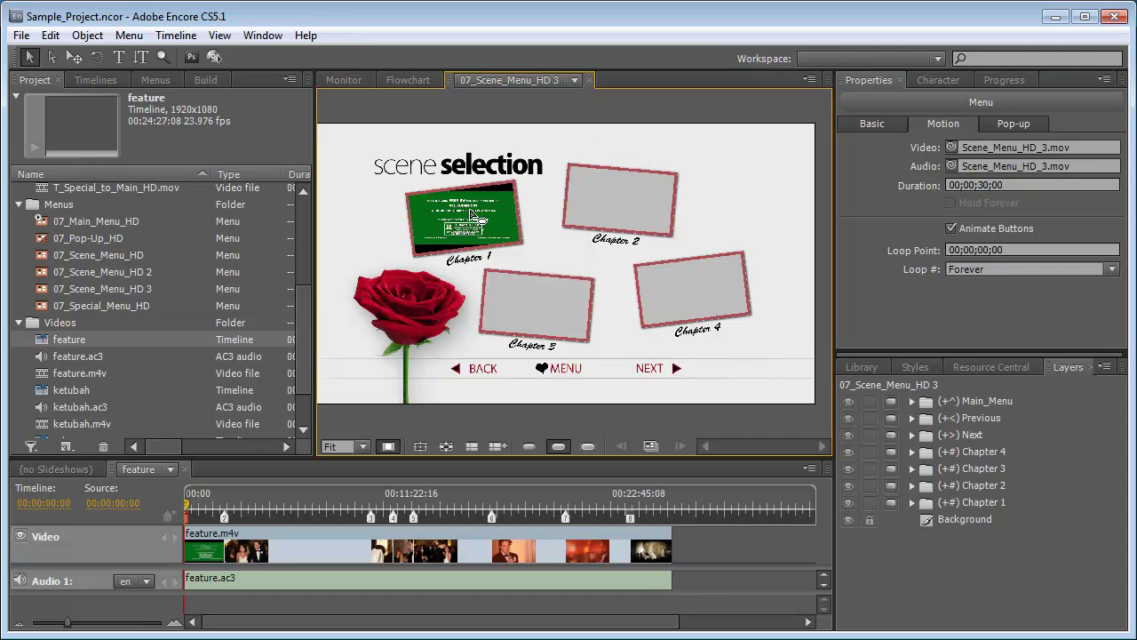
- Create a chapter index from the 07_Scene_Menu_HD 3 menu and open the second resulting menu page
left_click(129, 37)
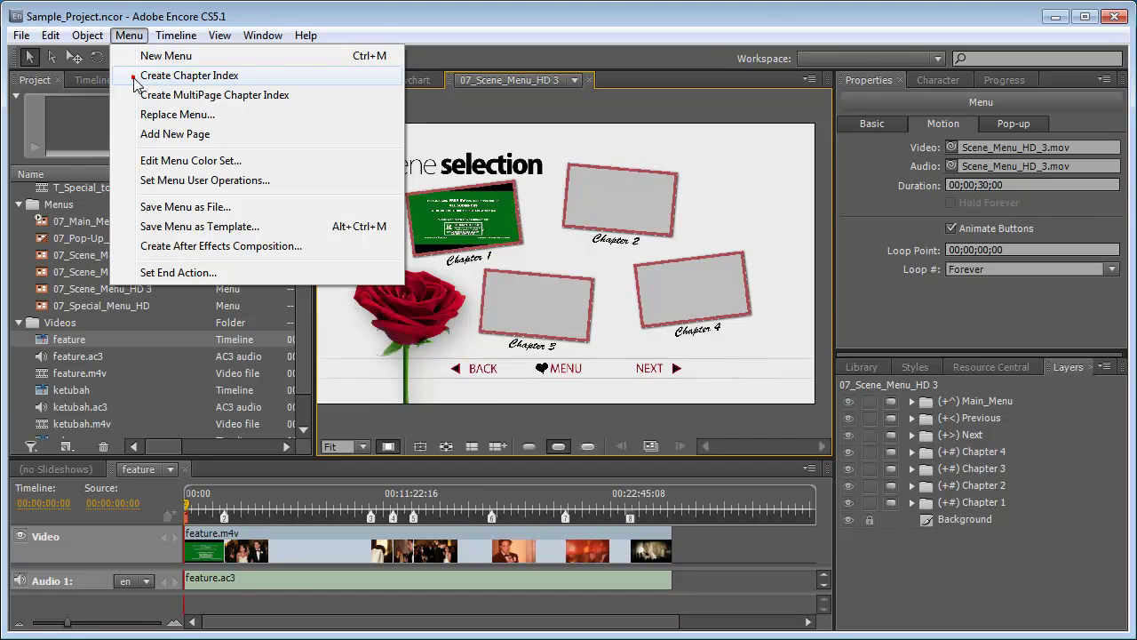
left_click(135, 84)
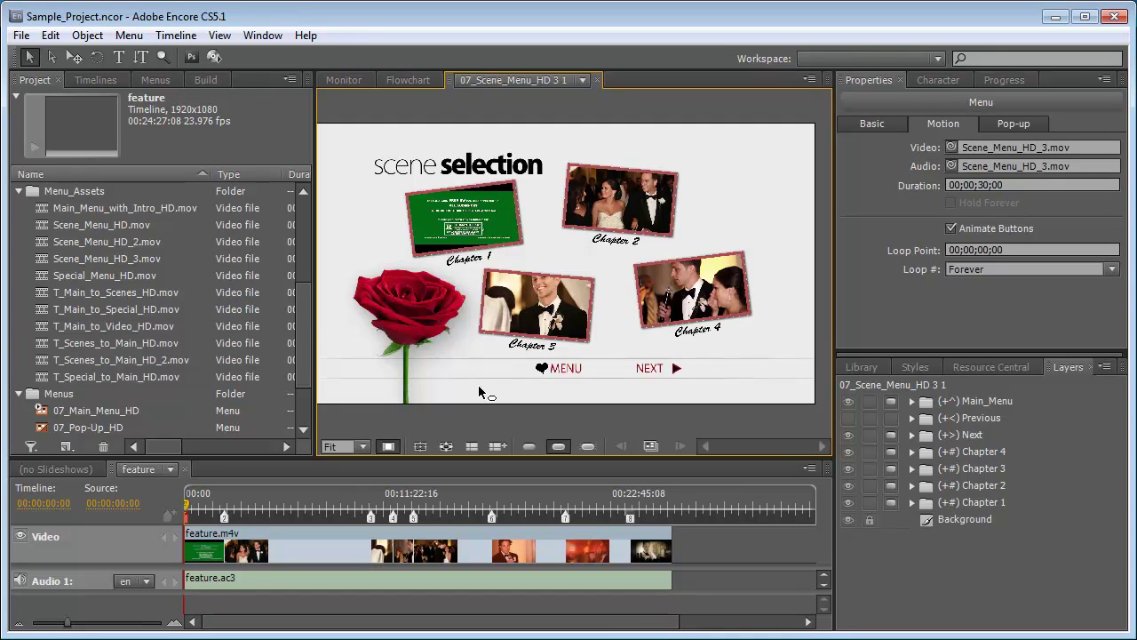
scroll(305, 304, "down", 4)
mouse_move(305, 305)
left_mouse_down()
mouse_move(305, 350)
mouse_move(306, 321)
left_mouse_up()
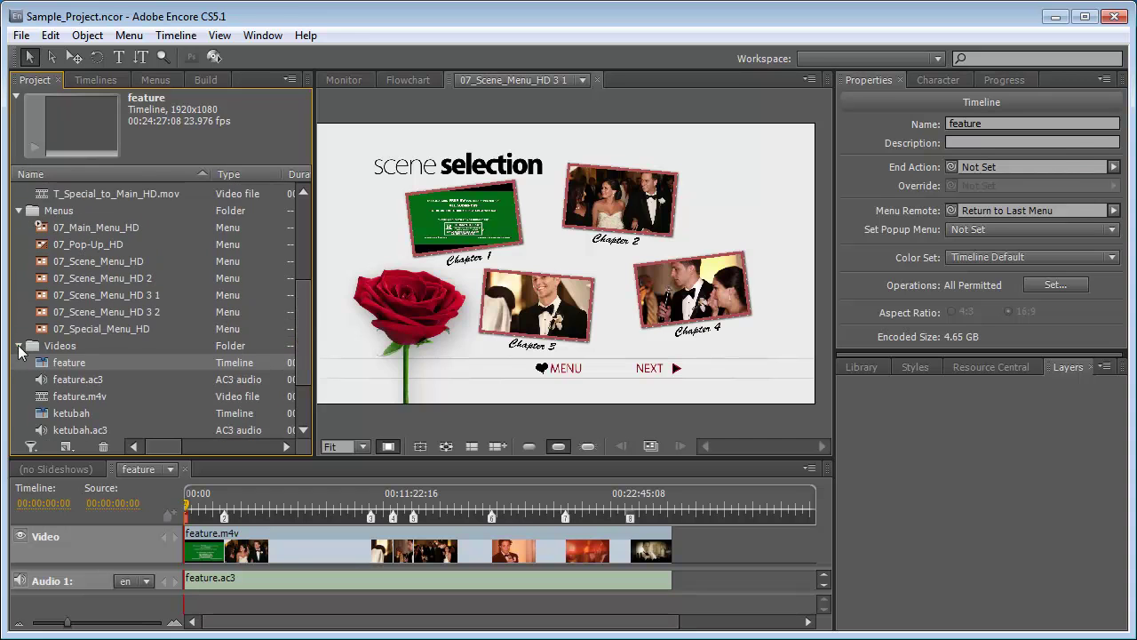
left_click(20, 345)
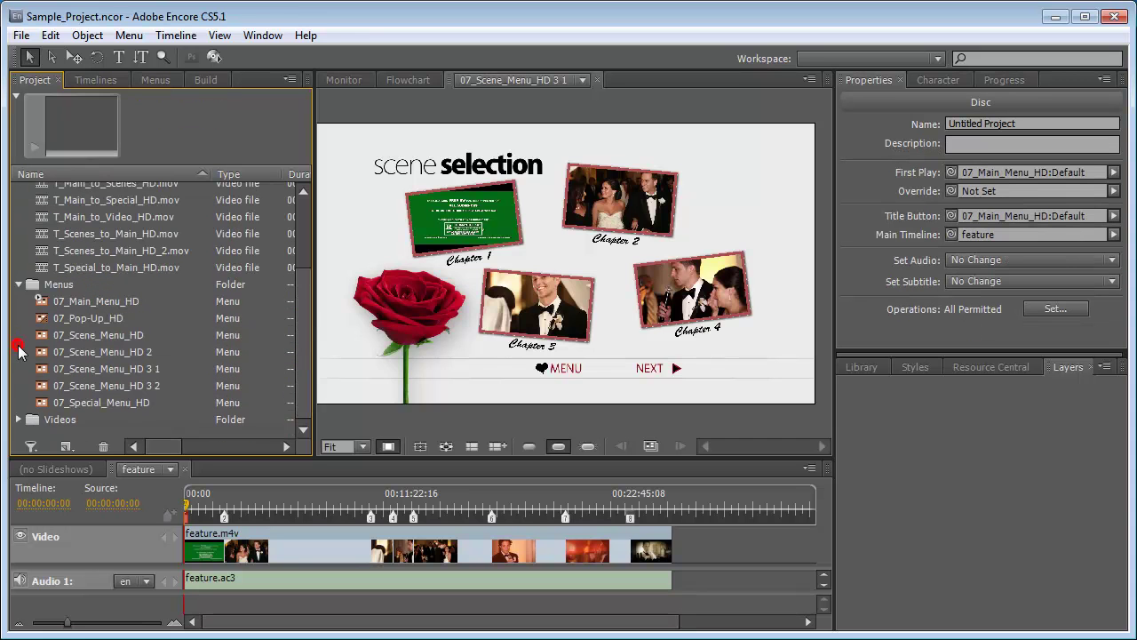
left_click(158, 386)
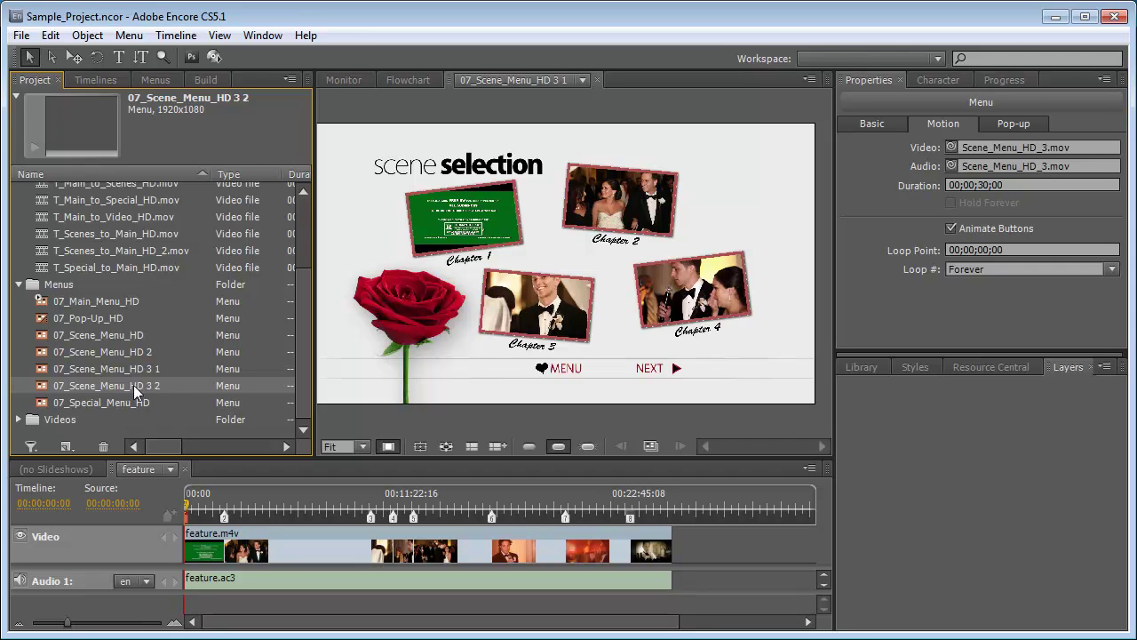
double_click(133, 385)
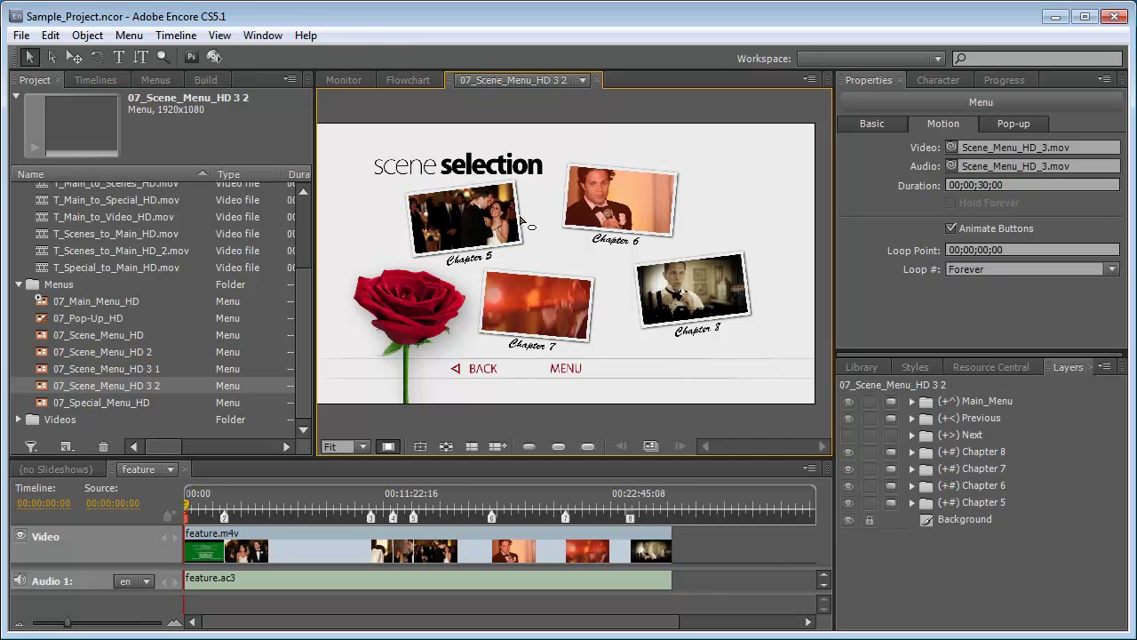
- Set the Chapter 5 poster frame at about 00:12:32:00 in the feature timeline and check its thumbnail in the 07_Scene_Menu_HD 3 2 menu
left_click(414, 516)
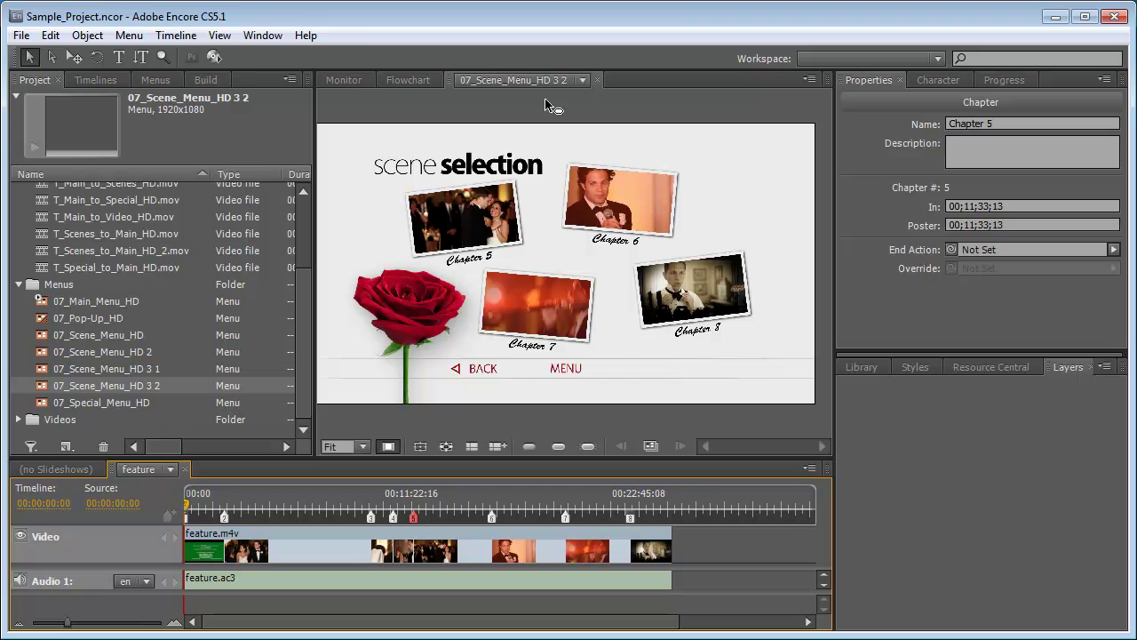
left_click(344, 80)
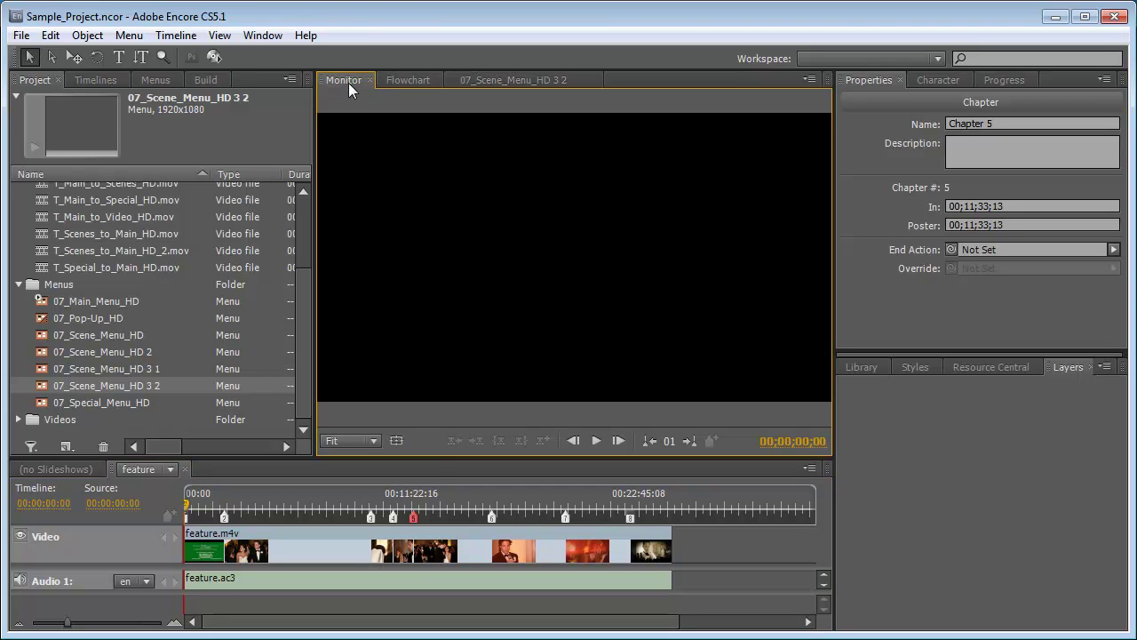
left_click(424, 511)
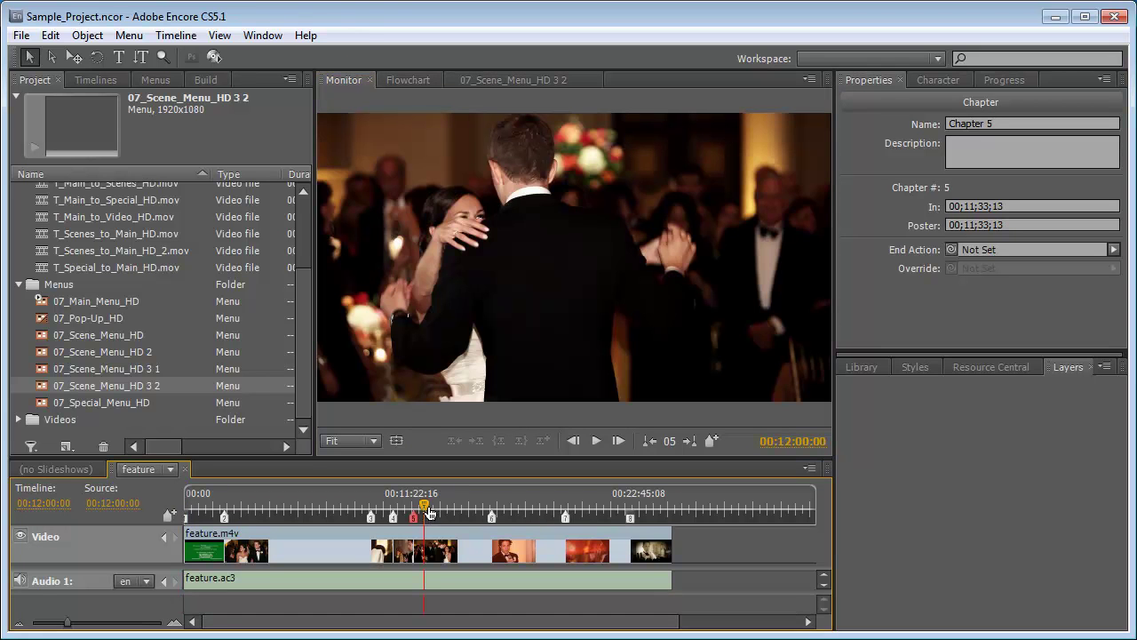
left_click(435, 511)
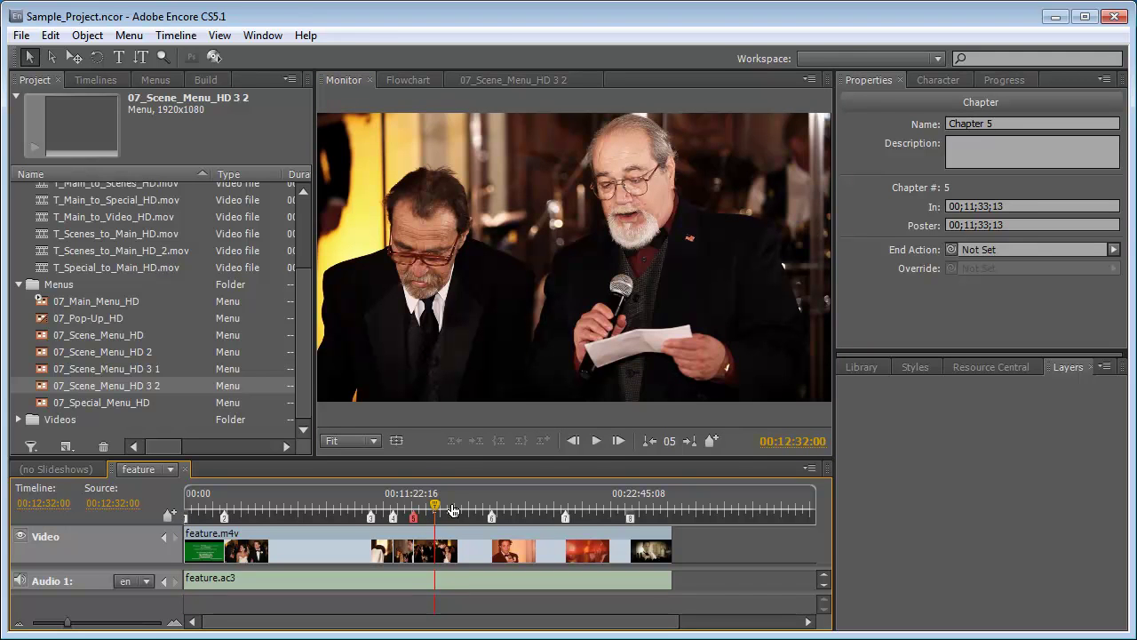
right_click(435, 507)
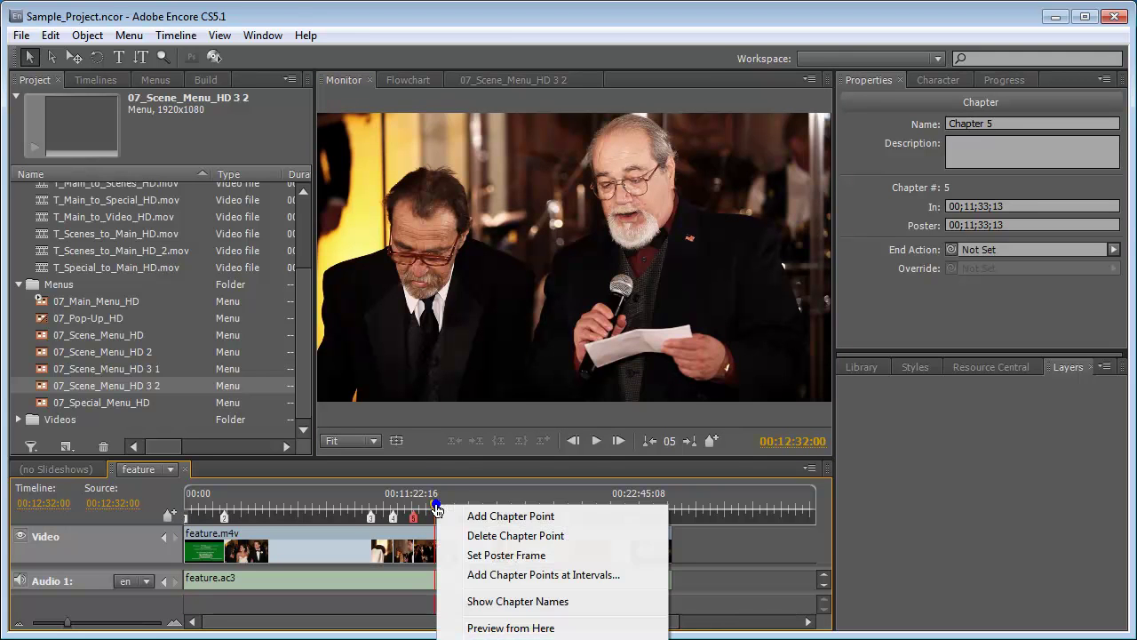
left_click(499, 558)
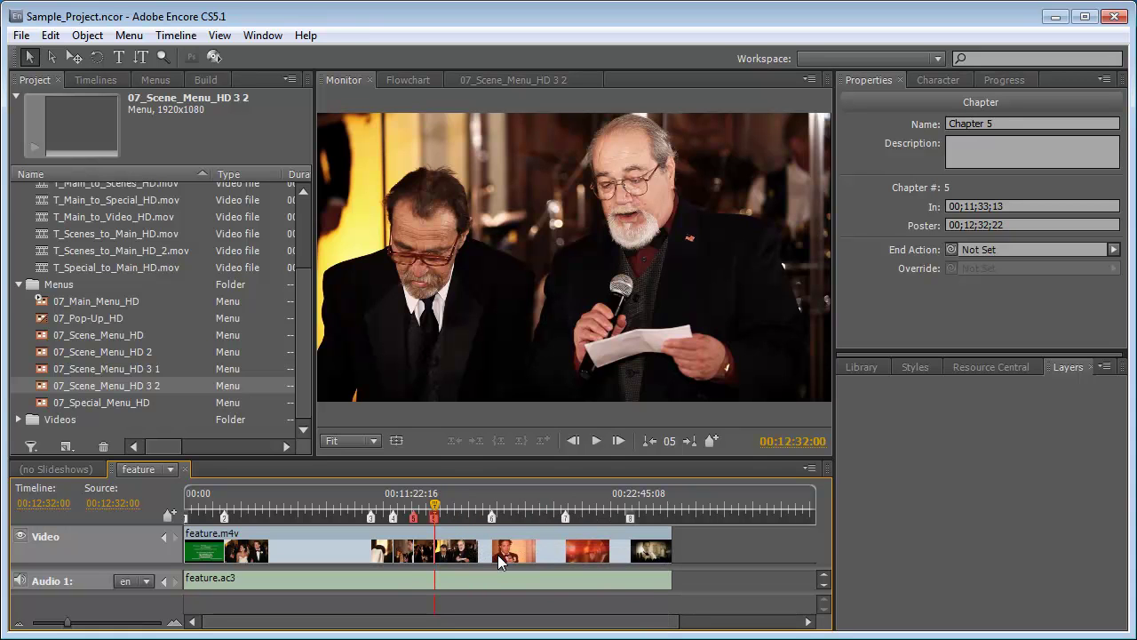
left_click(523, 81)
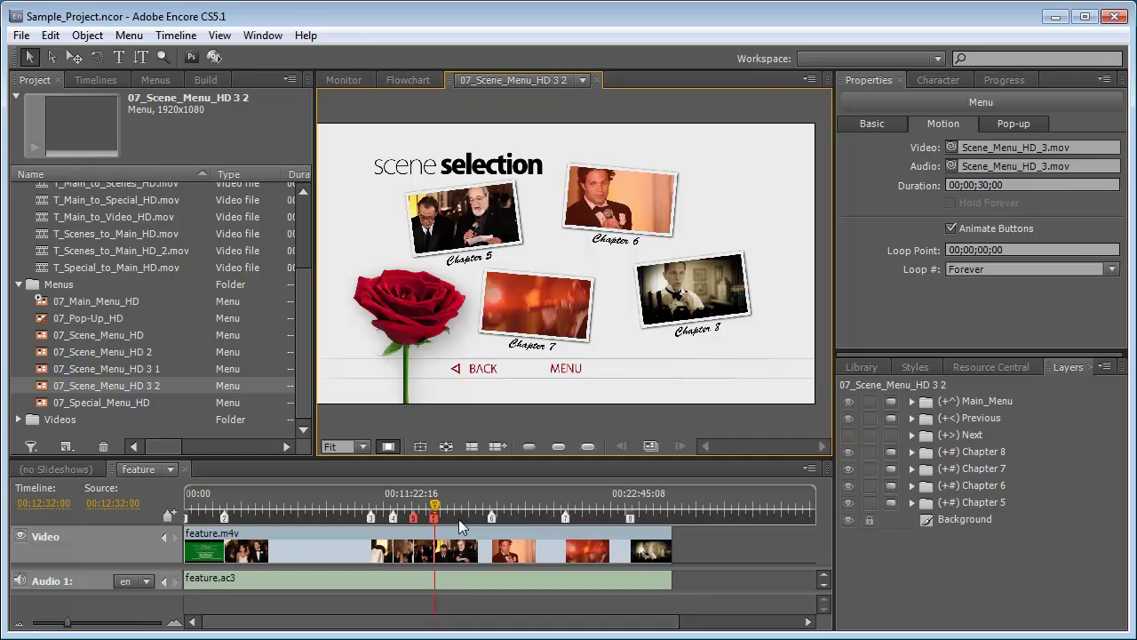
left_click(414, 517)
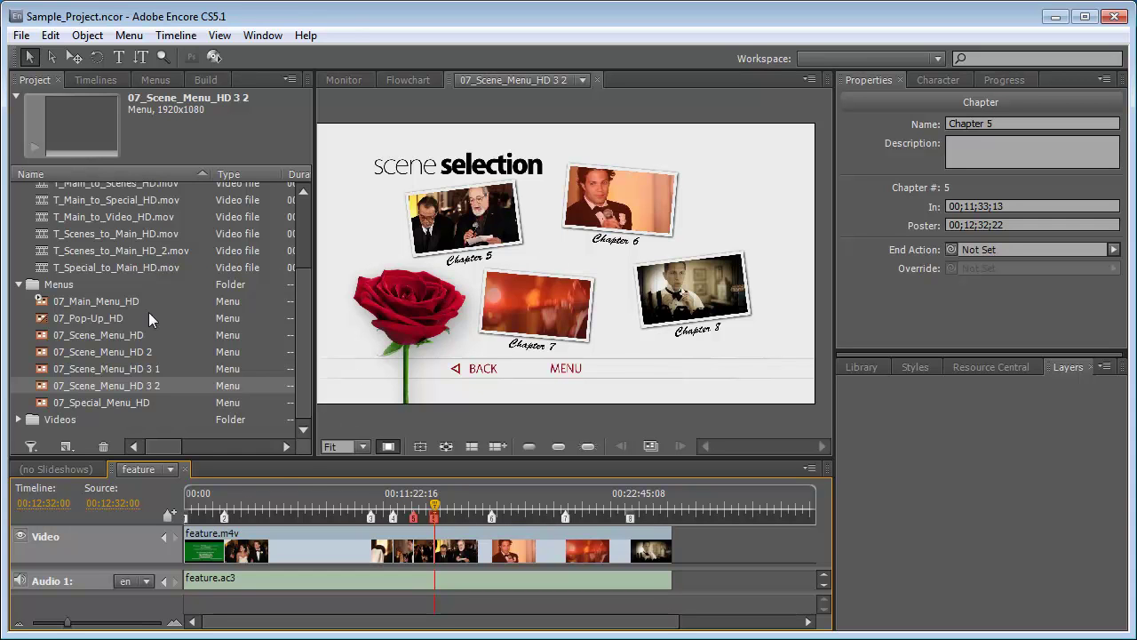
- Open the 07_Scene_Menu_HD menu and link chapter markers 1 to 4 to its Opening, Ceremony, First Kiss and Bride & Groom Speech buttons
double_click(111, 334)
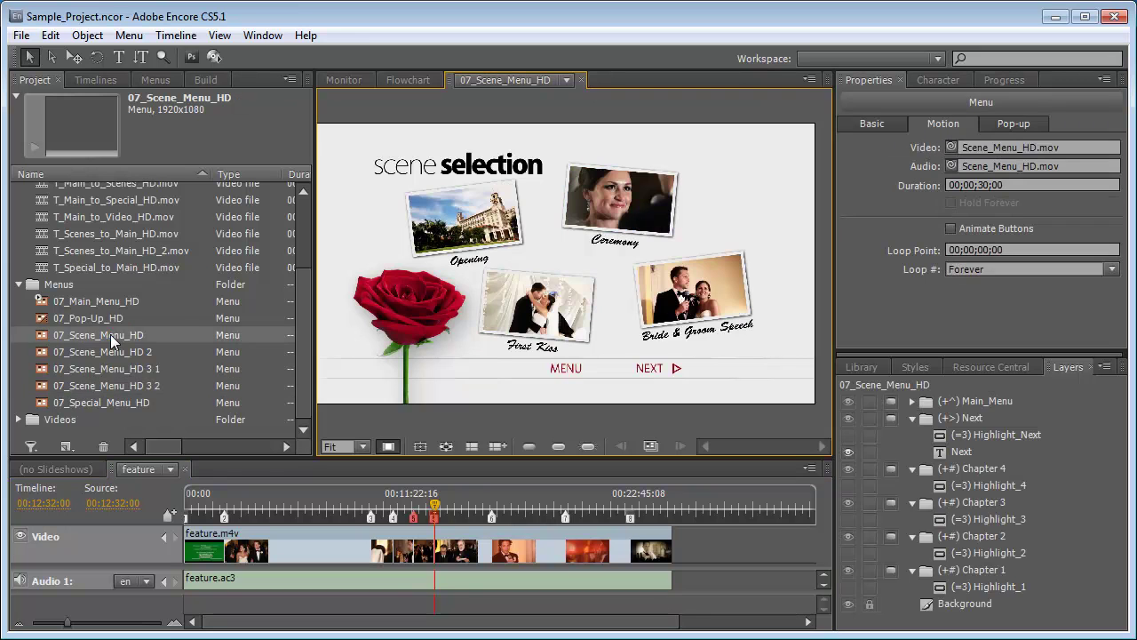
left_click(185, 515)
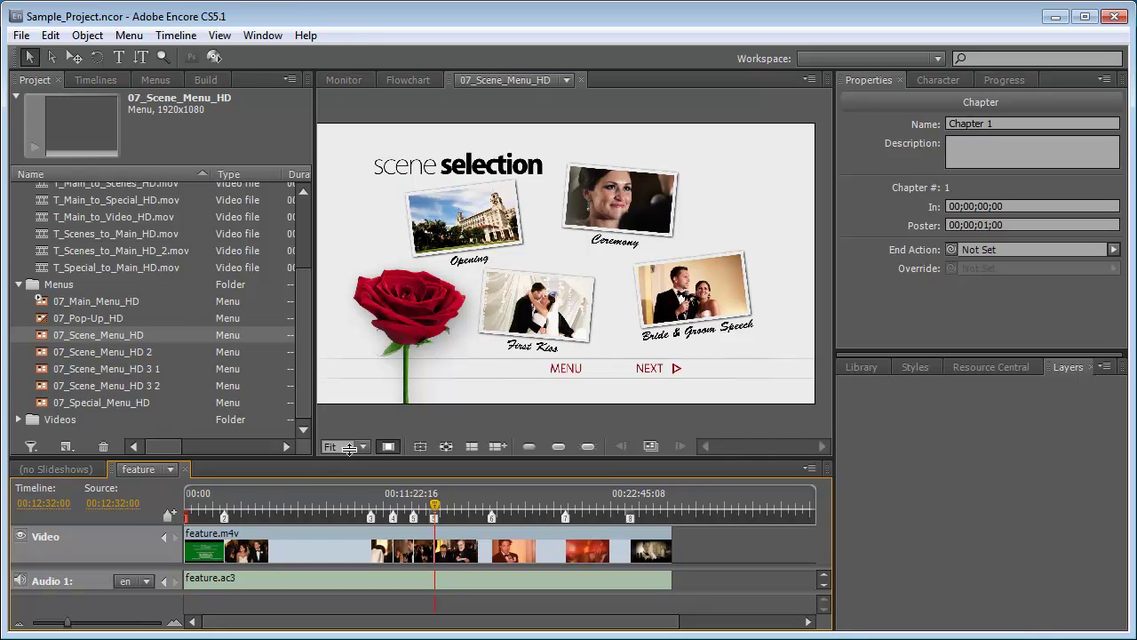
left_click(223, 517)
left_click(370, 517)
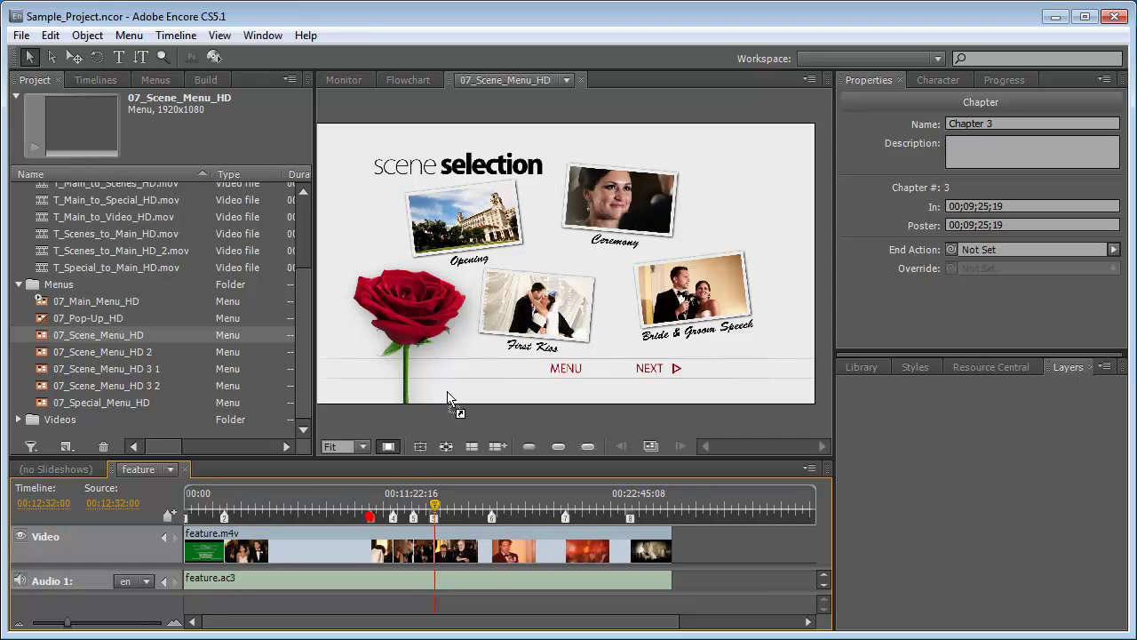
left_click(393, 516)
- Open the 07_Scene_Menu_HD 2 menu and link chapter markers 5 to 8 to its First Dance, Speeches, Dancing and End Credits buttons
double_click(82, 353)
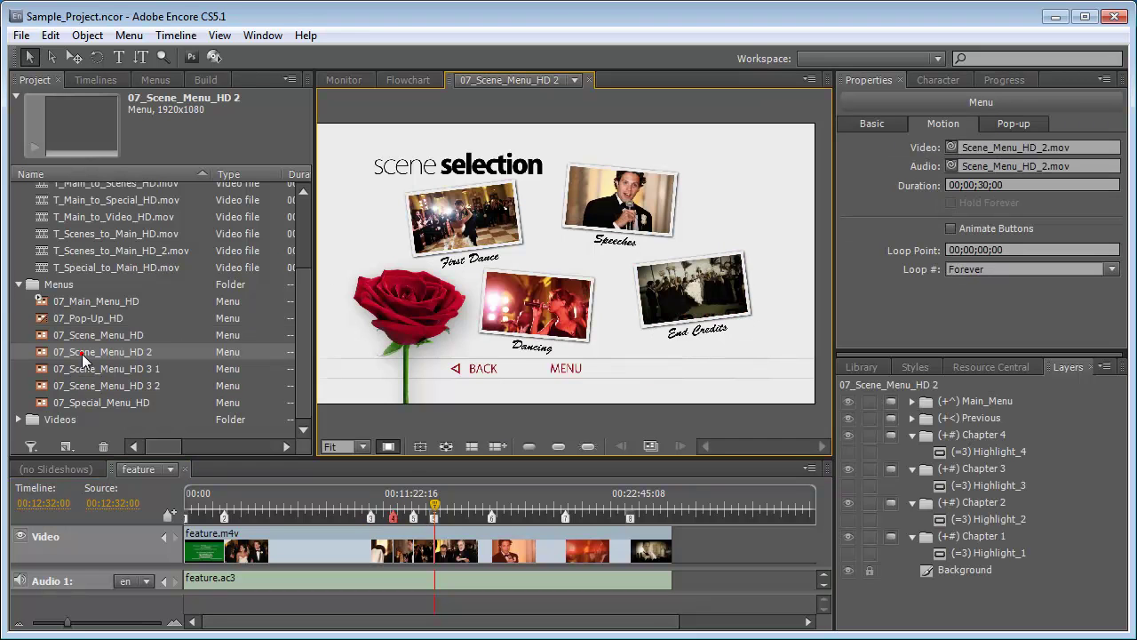
left_click(434, 517)
left_click(492, 518)
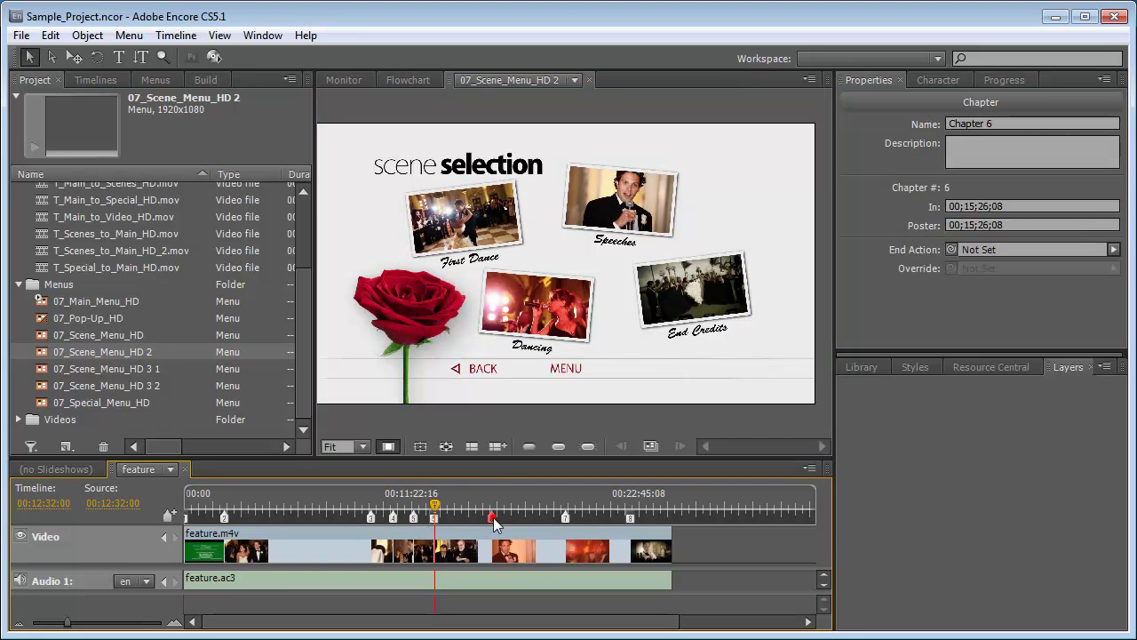
left_click(566, 519)
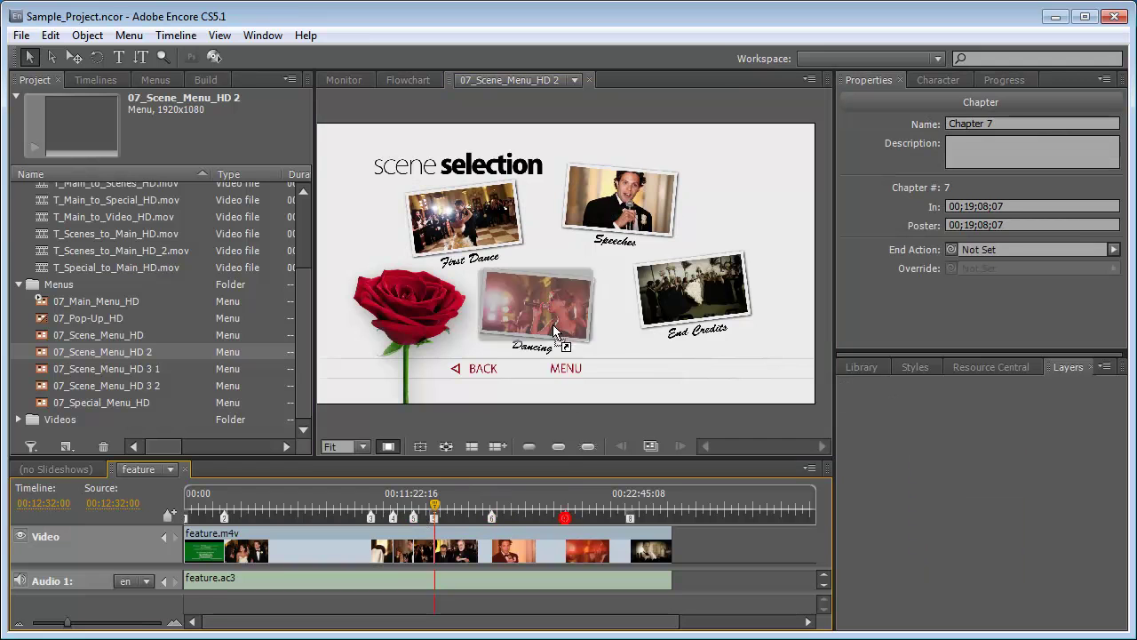
left_click(630, 518)
mouse_move(657, 426)
left_mouse_down()
mouse_move(702, 293)
mouse_move(793, 270)
left_mouse_up()
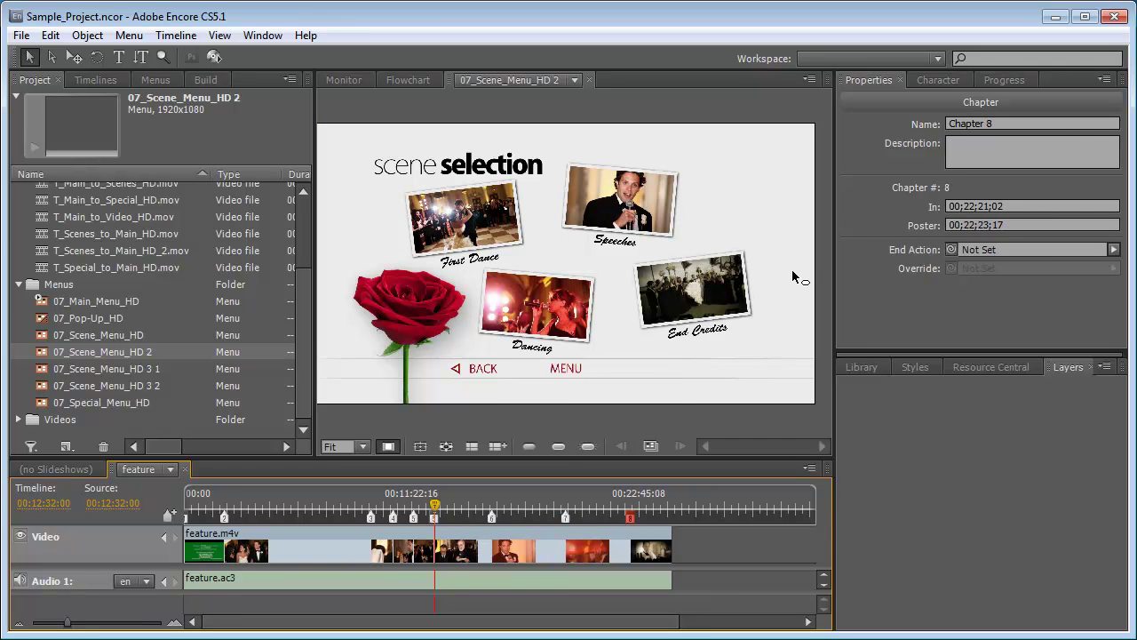
left_click_drag(773, 238, 745, 212)
left_click(493, 197)
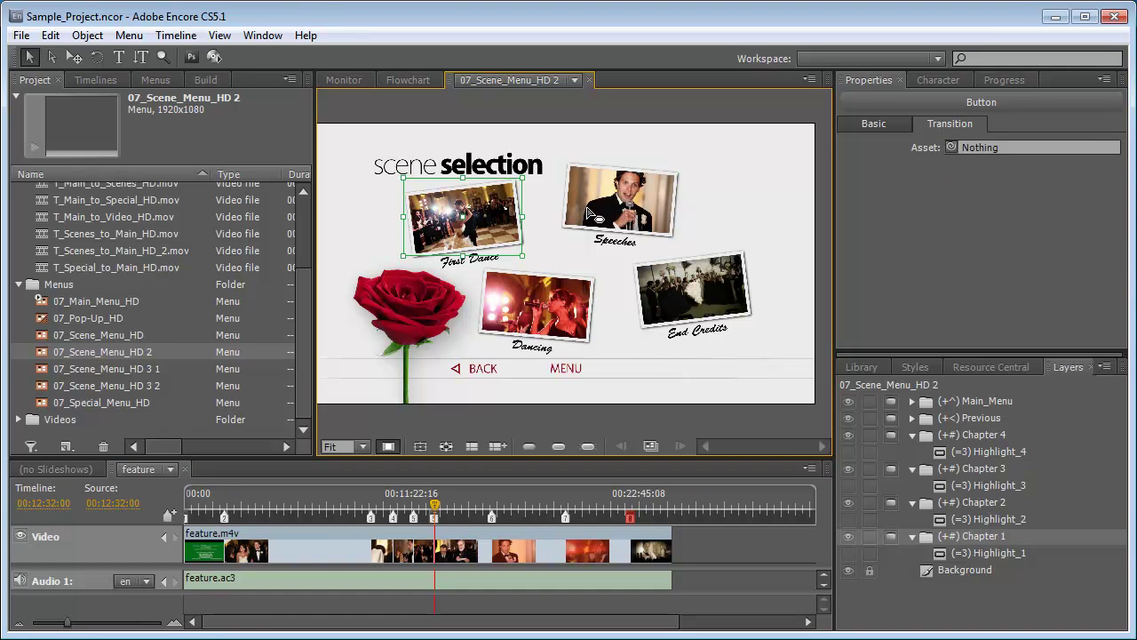
left_click(650, 194)
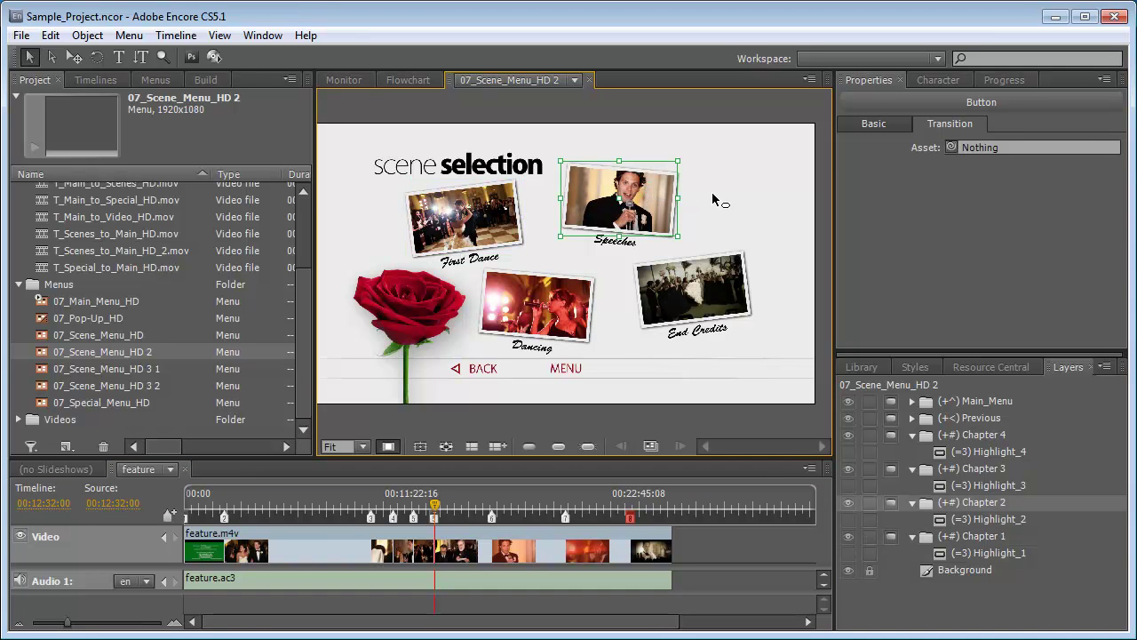
left_click(558, 295)
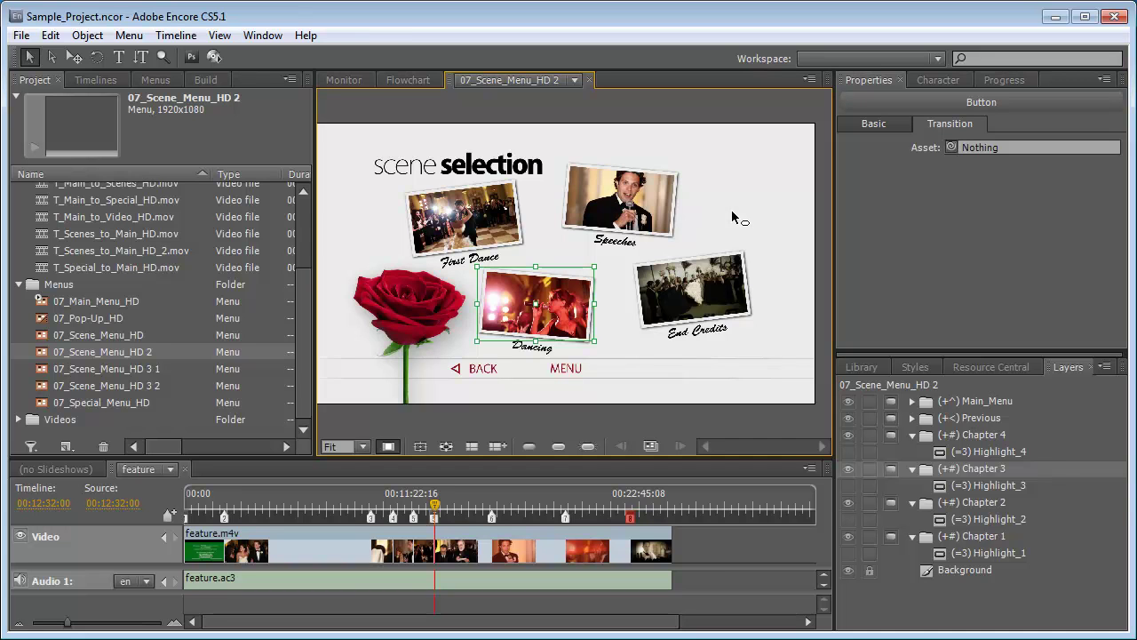
left_click(668, 204)
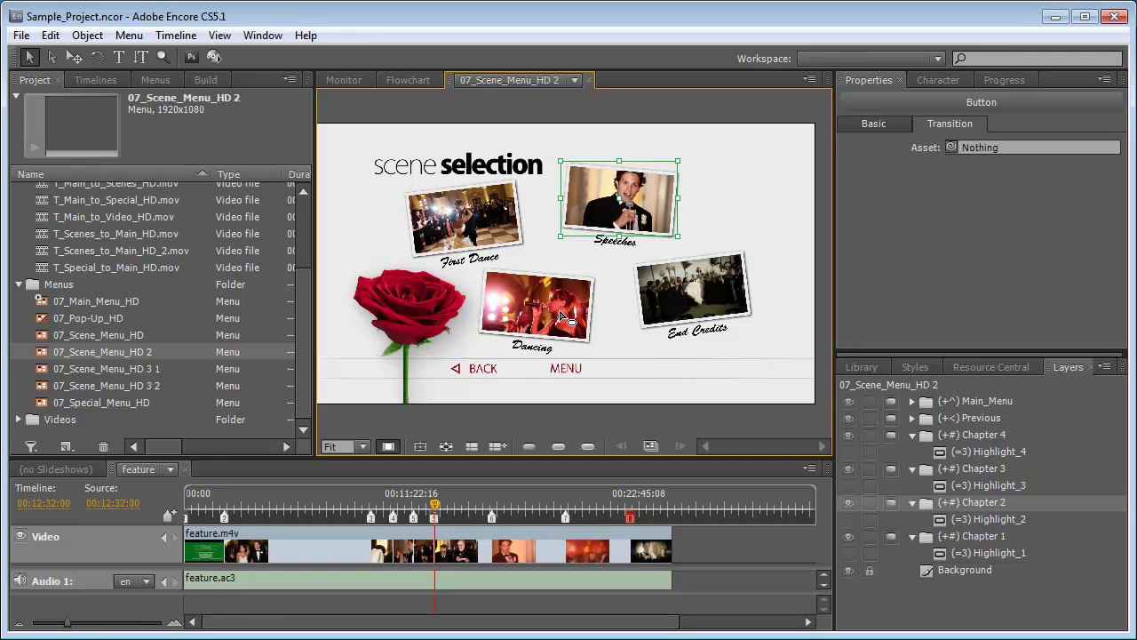
- Open 07_Main_Menu_HD, show the selected button highlights, and link the Play_Feature button to Chapter 1 of the feature timeline
double_click(103, 299)
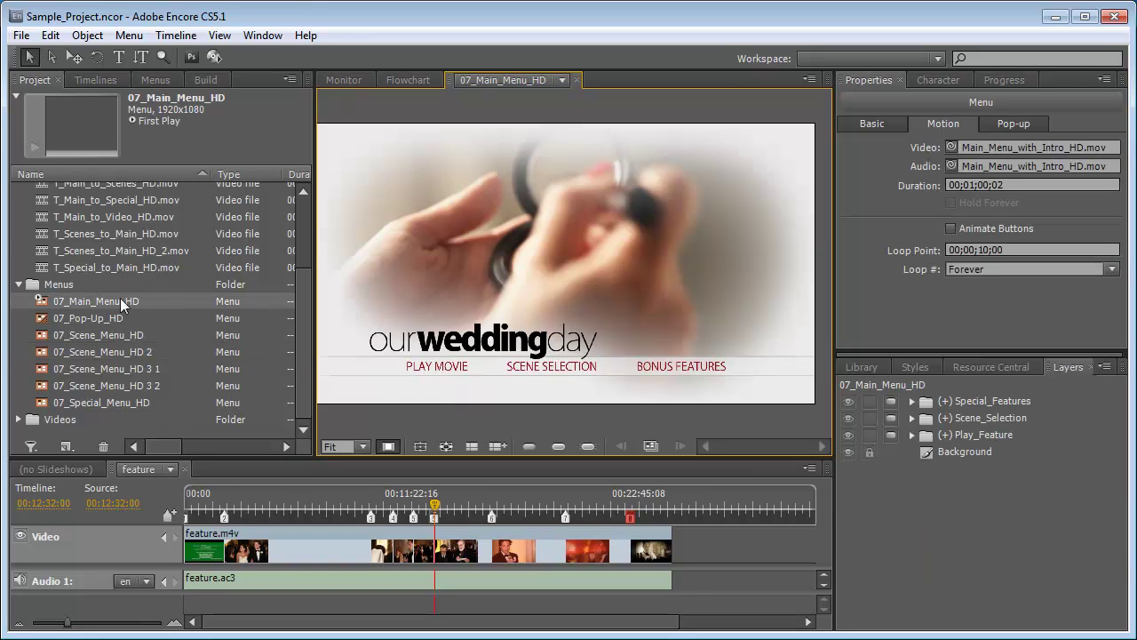
left_click(558, 447)
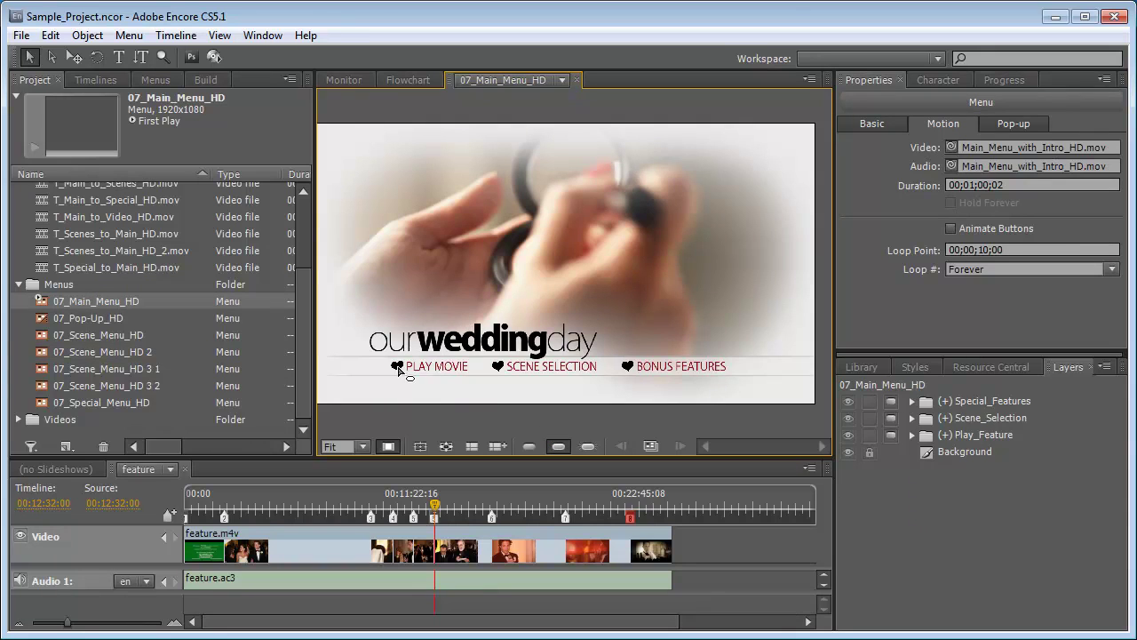
left_click(399, 369)
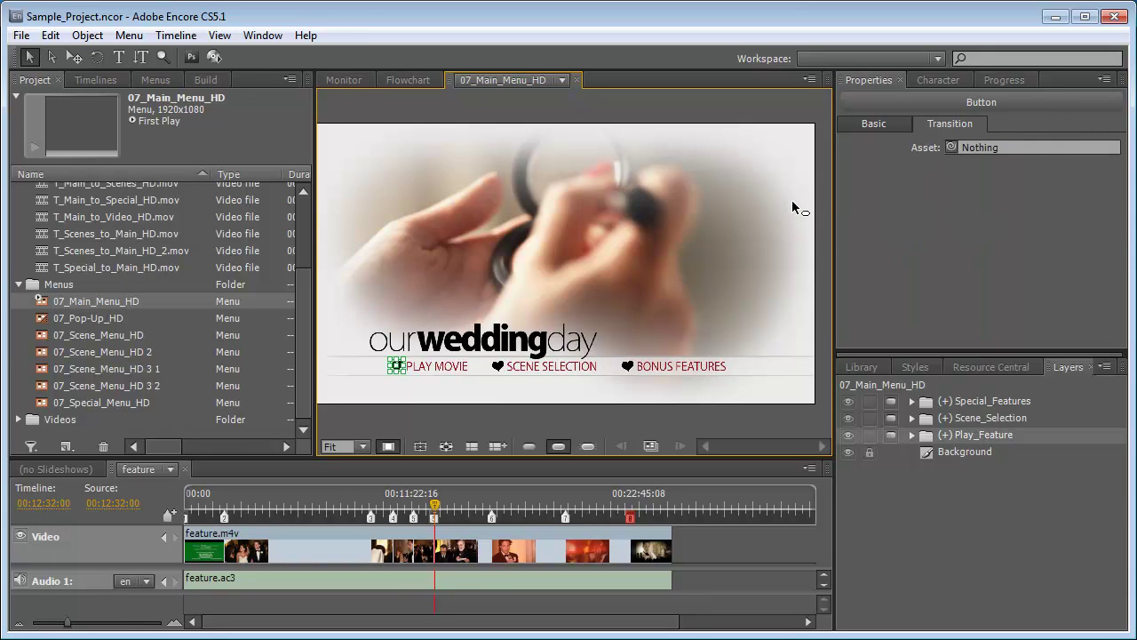
left_click(875, 126)
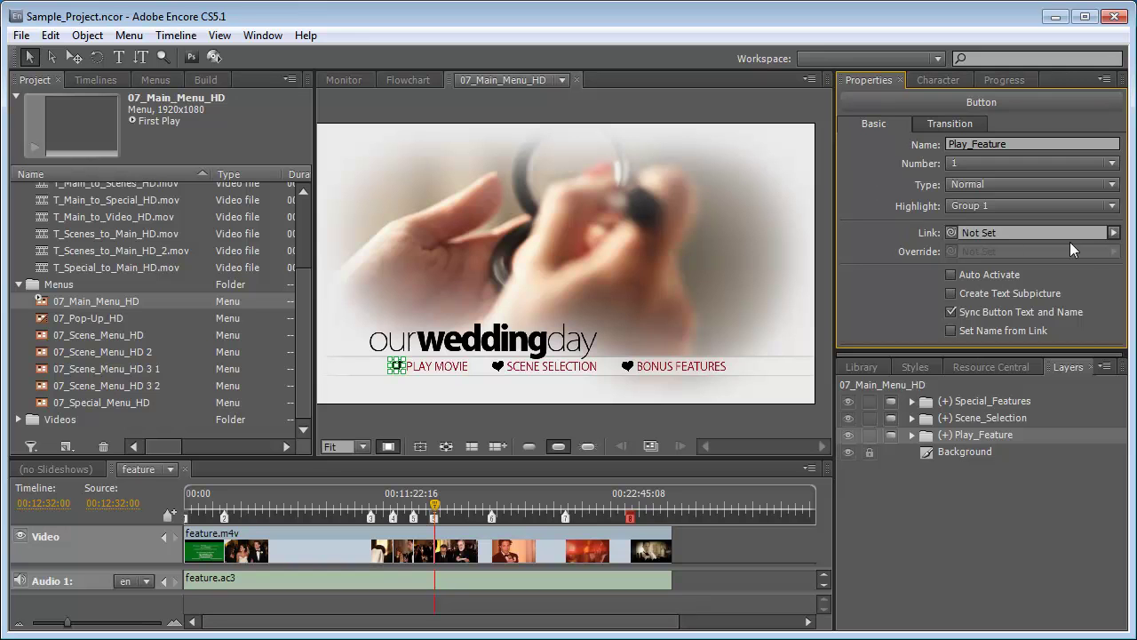
left_click(1114, 233)
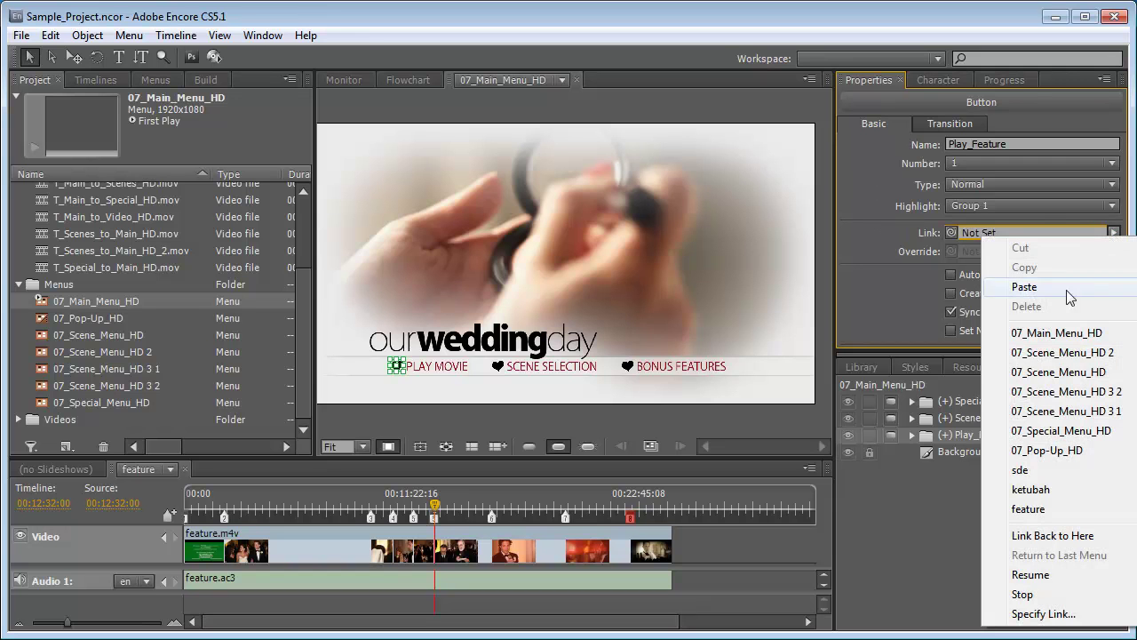
mouse_move(1033, 510)
left_click(961, 512)
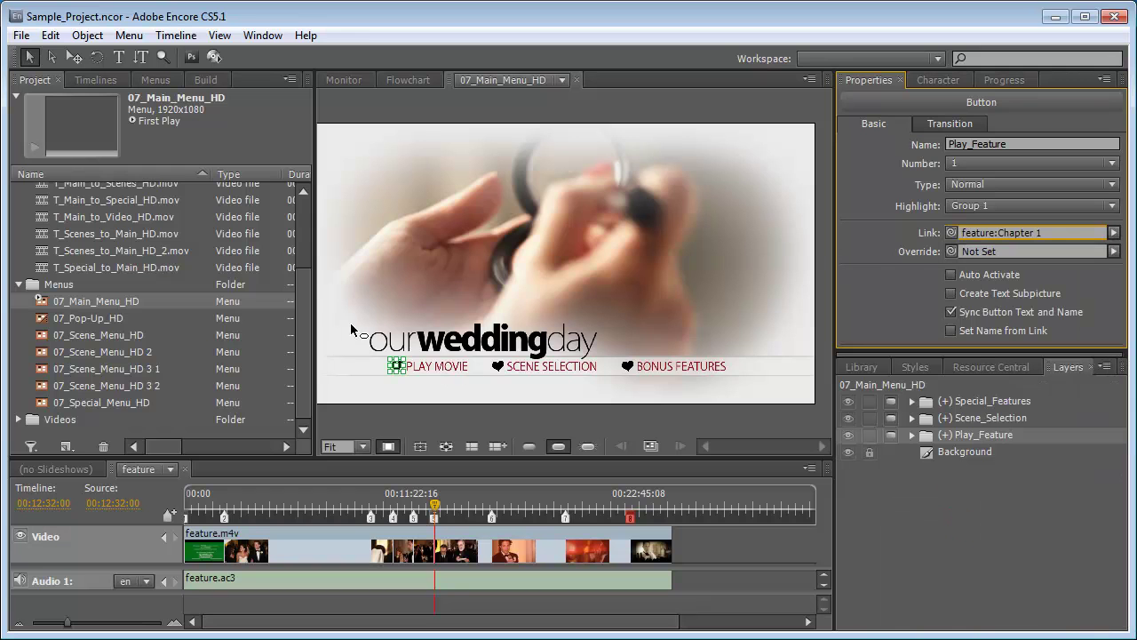
- Assign T_Main_to_Video_HD.mov as the Play_Feature button's transition asset
left_click_drag(299, 300, 304, 215)
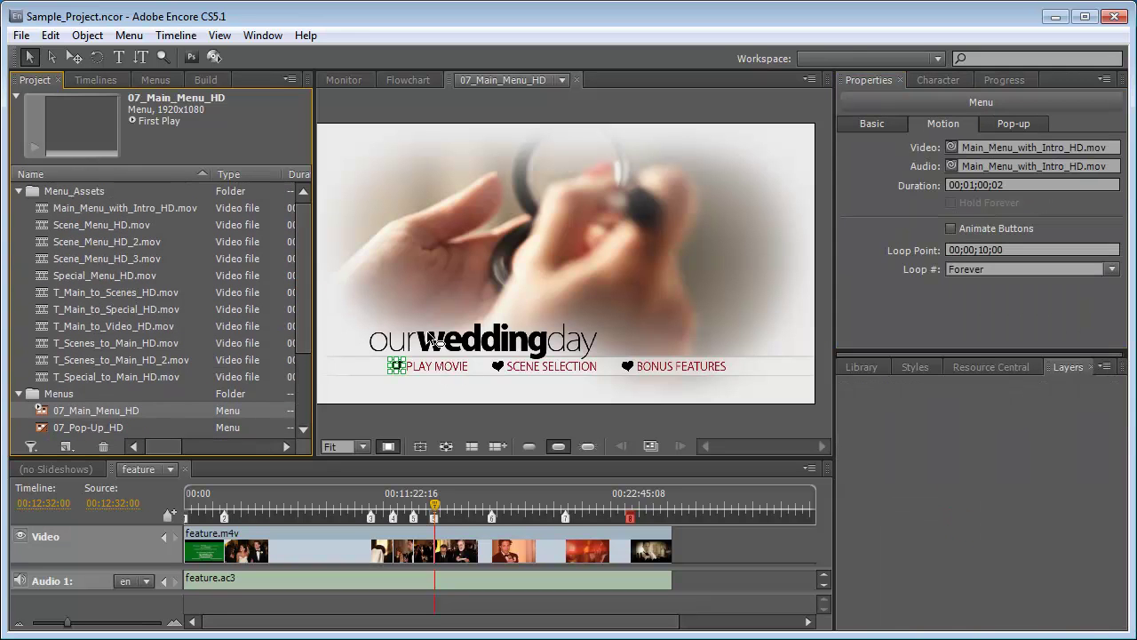
left_click(429, 302)
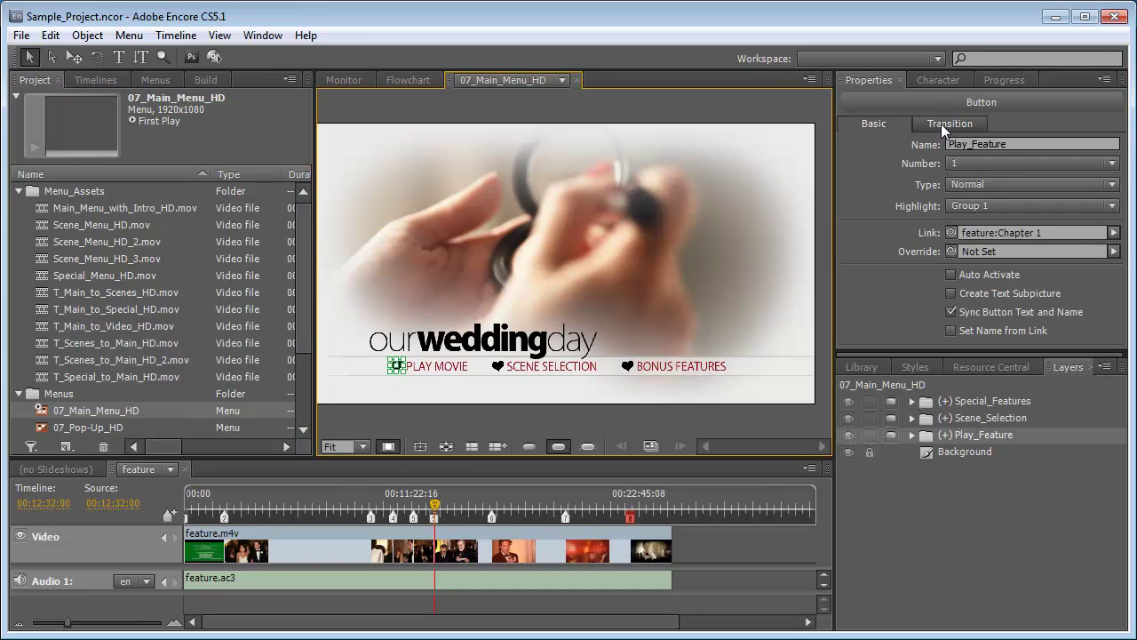
left_click(942, 124)
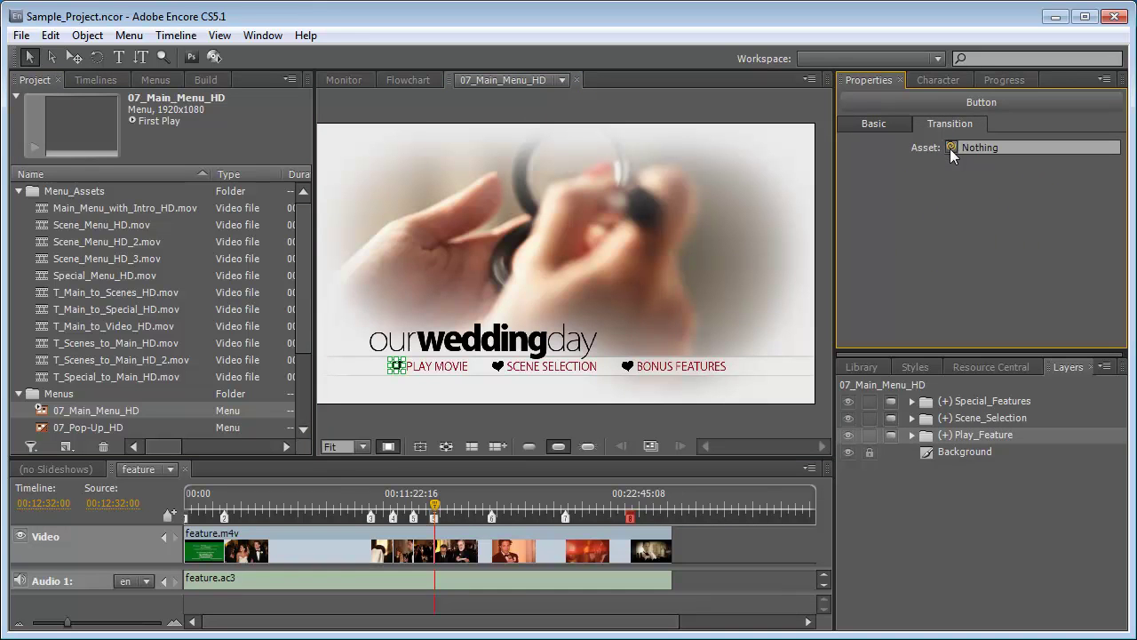
left_click_drag(949, 147, 110, 326)
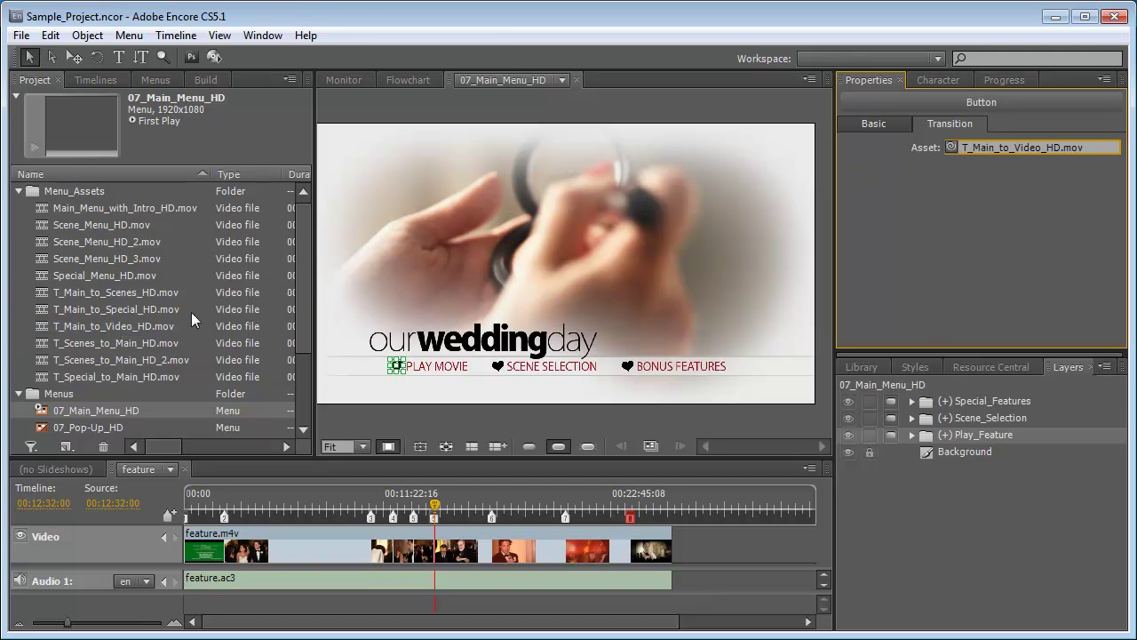
- Link the Scene_Selection button to the Default button of 07_Scene_Menu_HD and open its transition settings
left_click(874, 123)
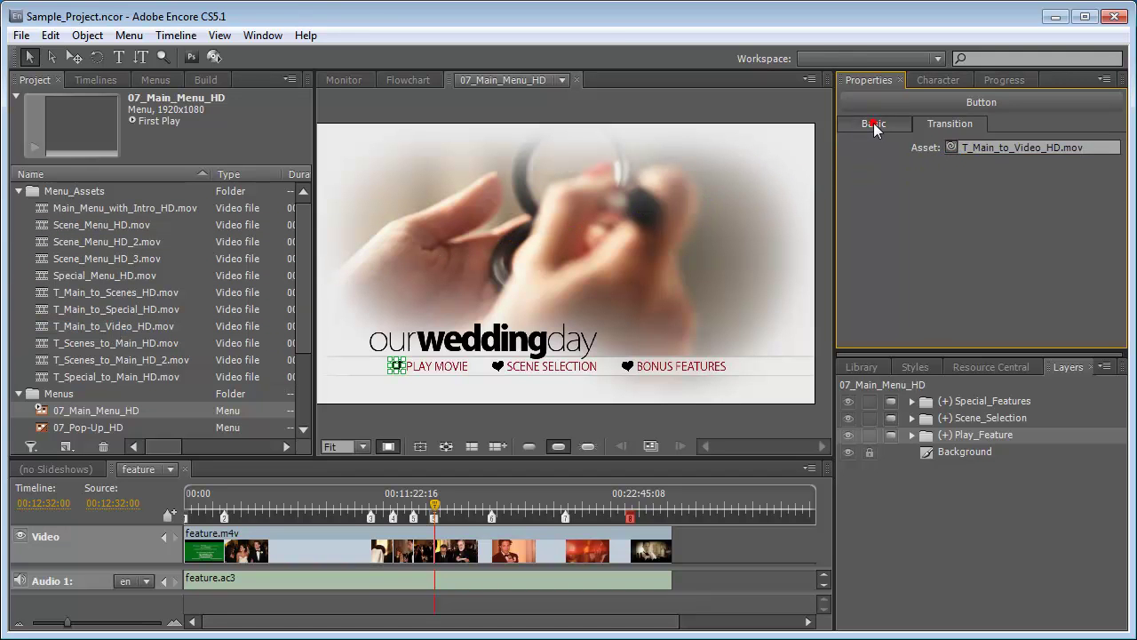
left_click(498, 367)
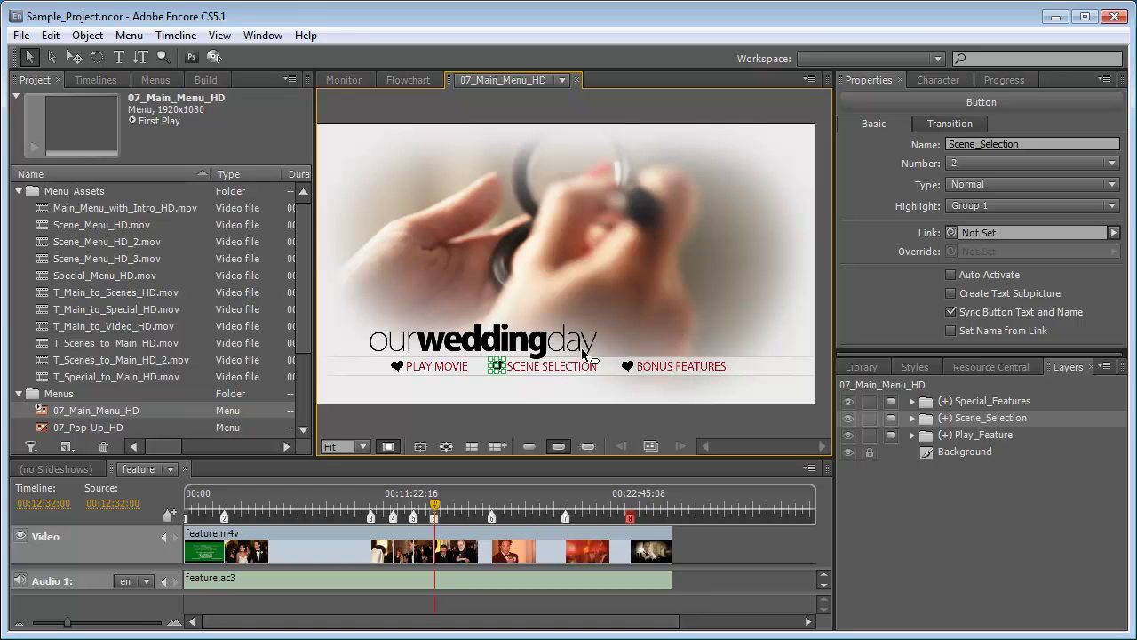
left_click(1118, 230)
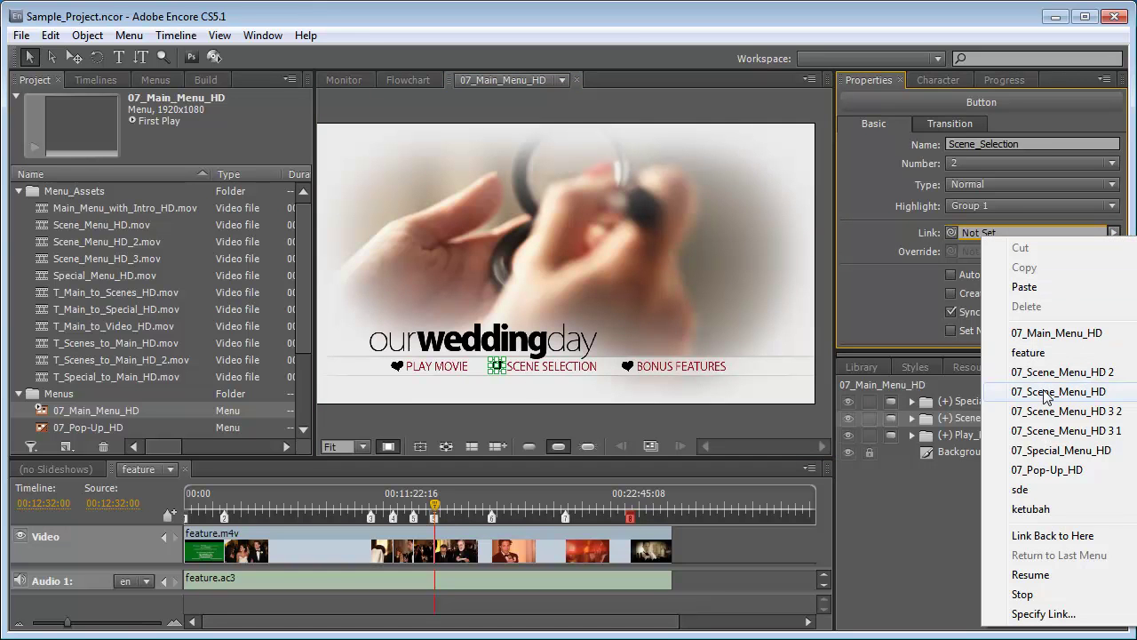
mouse_move(1046, 397)
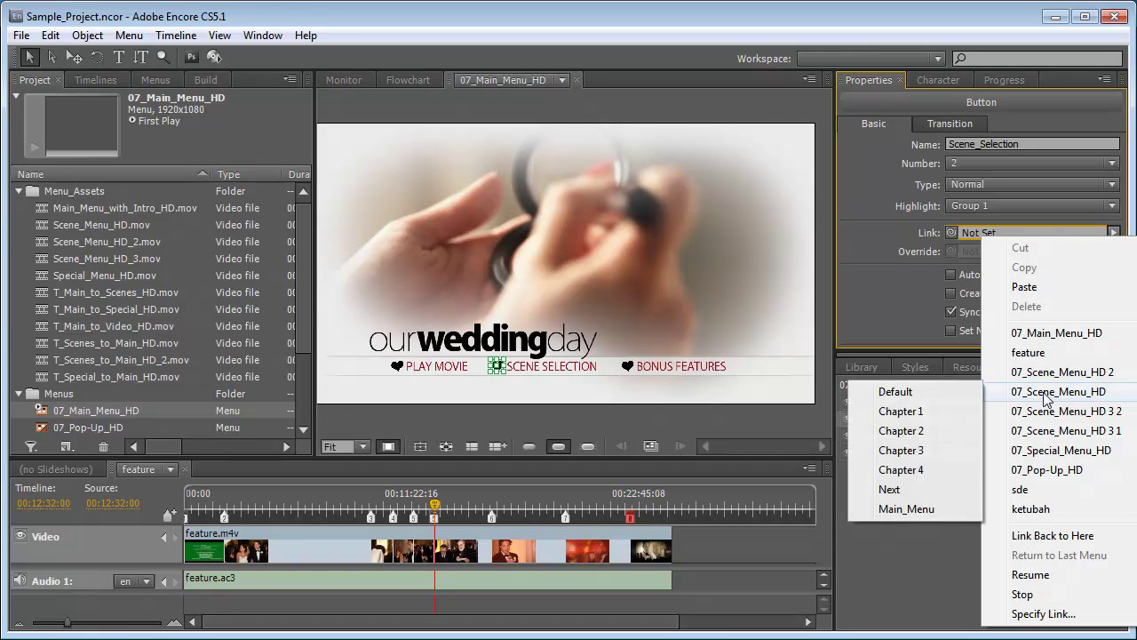
left_click(911, 391)
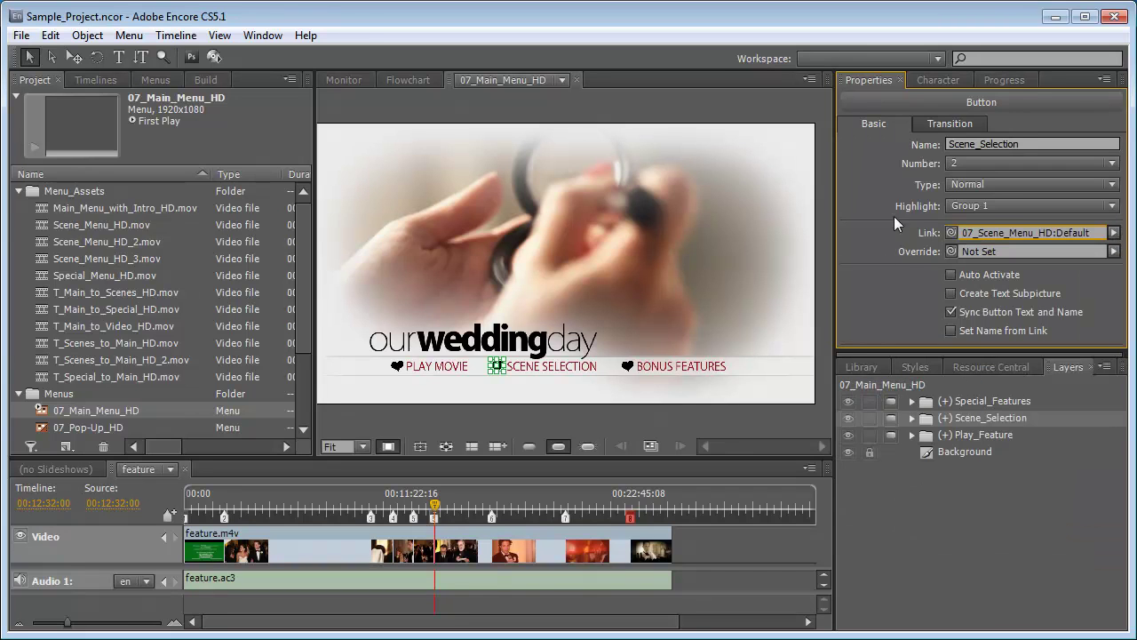
left_click(942, 124)
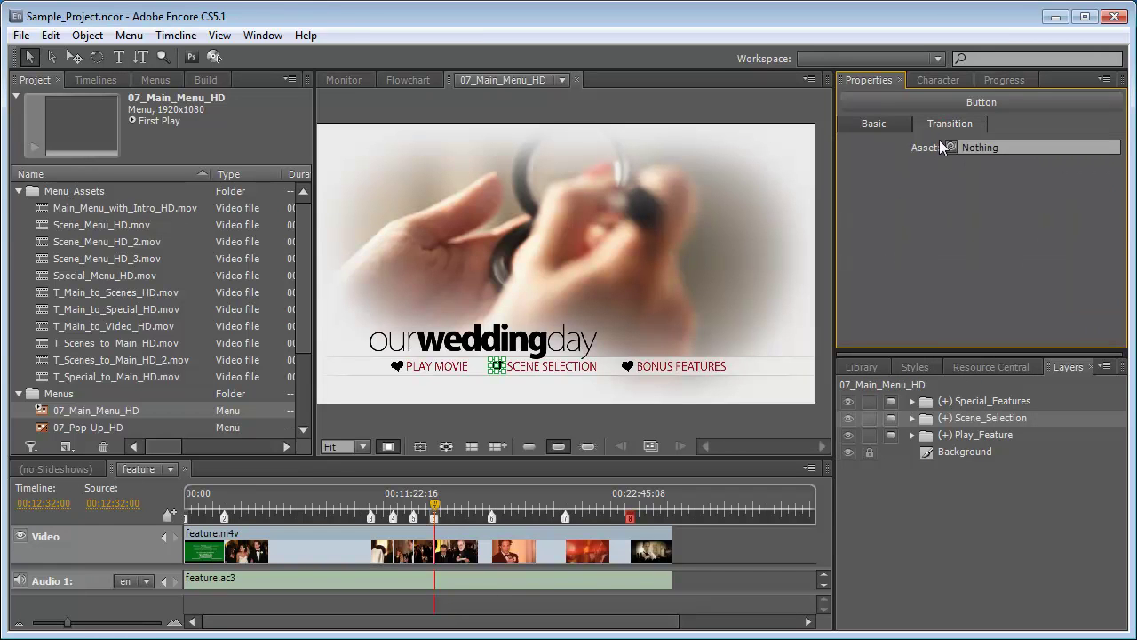
- Assign T_Main_to_Scenes_HD.mov as the Scene_Selection button's transition asset
left_click_drag(953, 149, 129, 290)
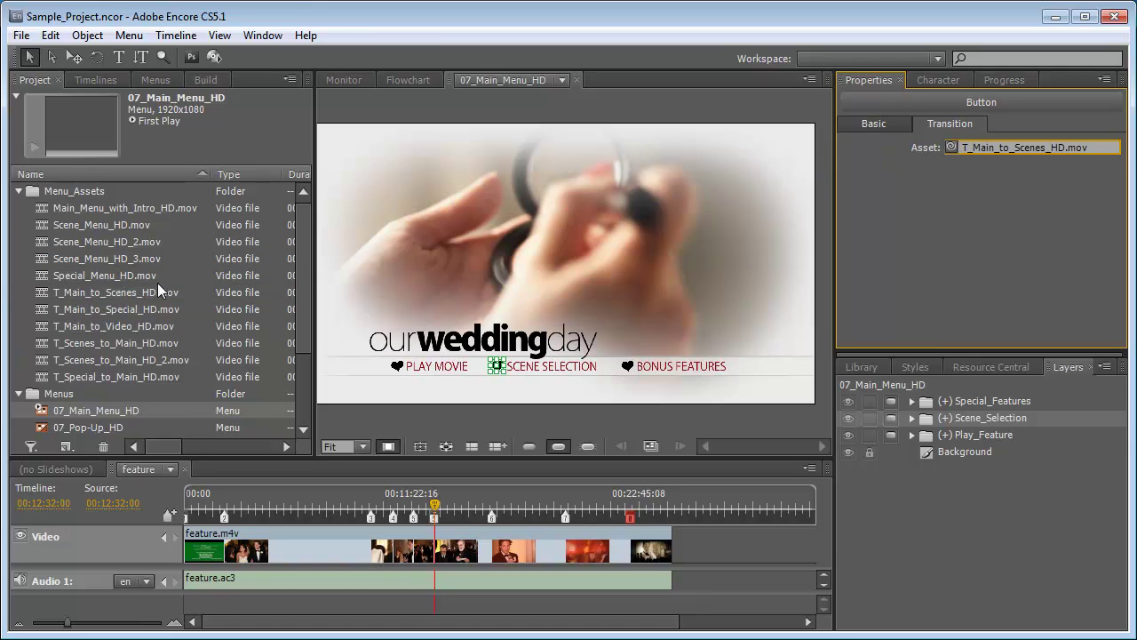
left_click(875, 123)
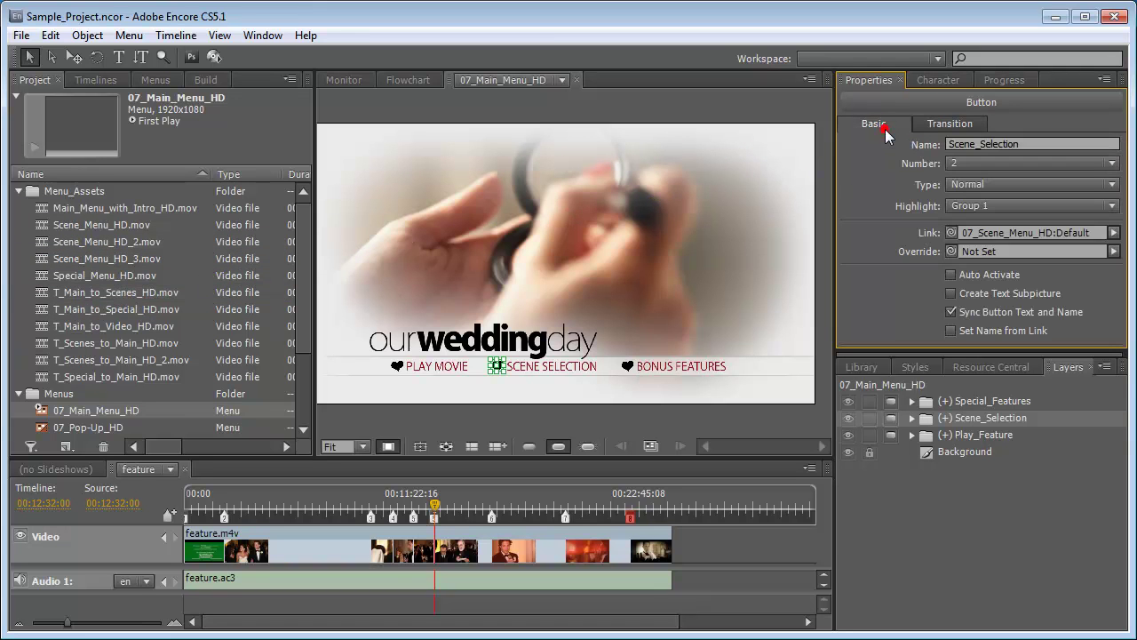
- Link the main menu's Special_Features button to the Default button of 07_Special_Menu_HD and assign T_Main_to_Special_HD.mov as its transition asset
left_click(627, 366)
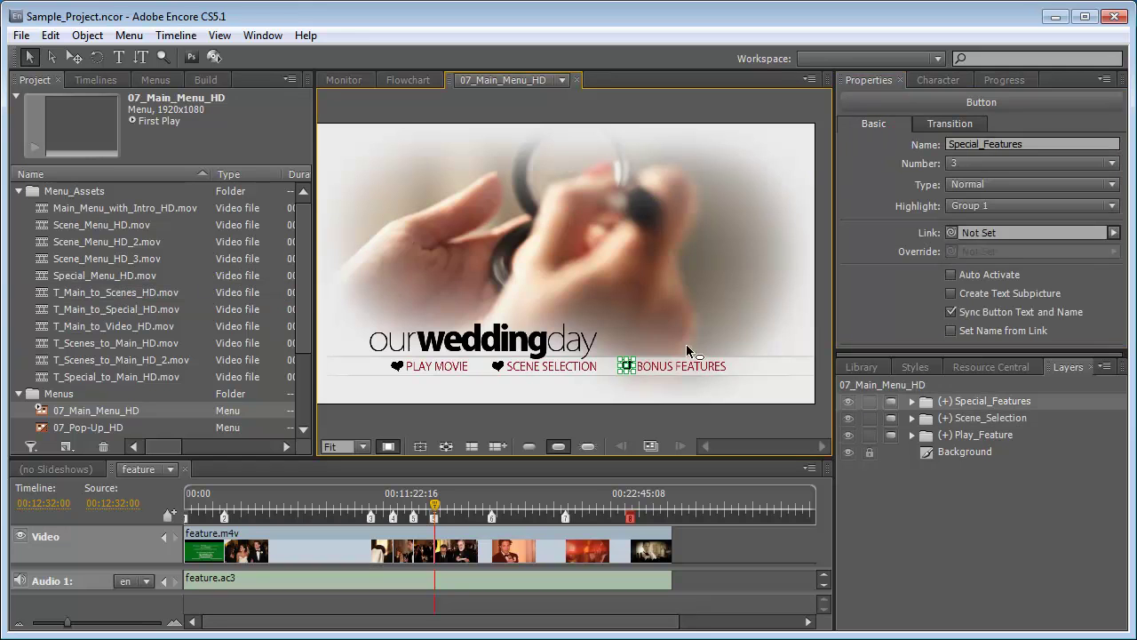
left_click(1115, 233)
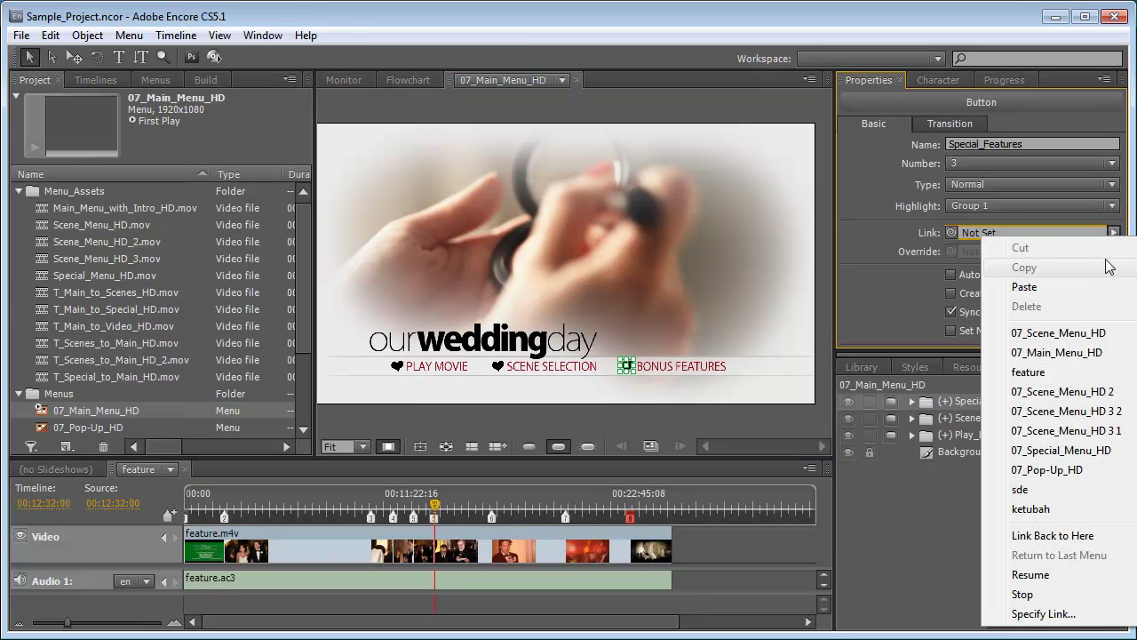
mouse_move(1059, 454)
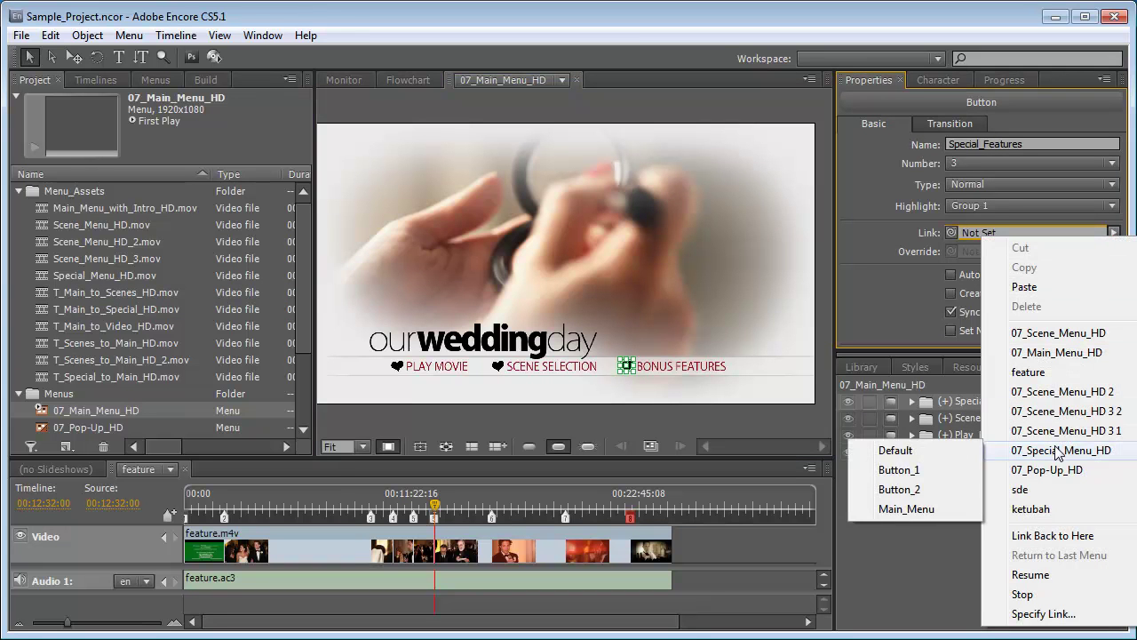
left_click(943, 451)
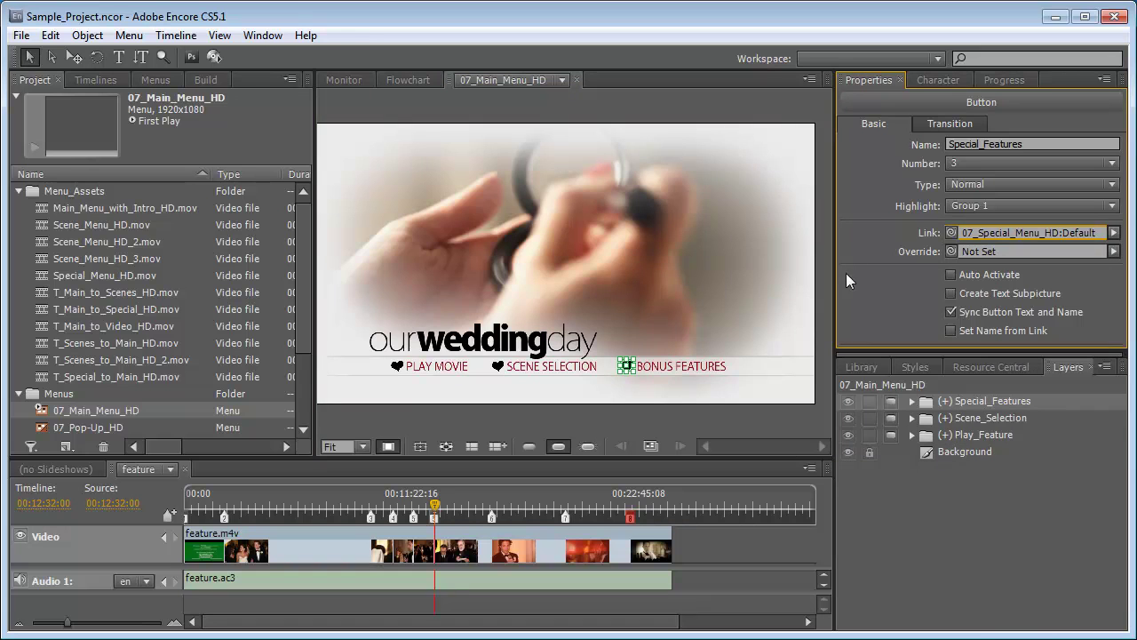
left_click(942, 127)
left_click_drag(950, 147, 113, 311)
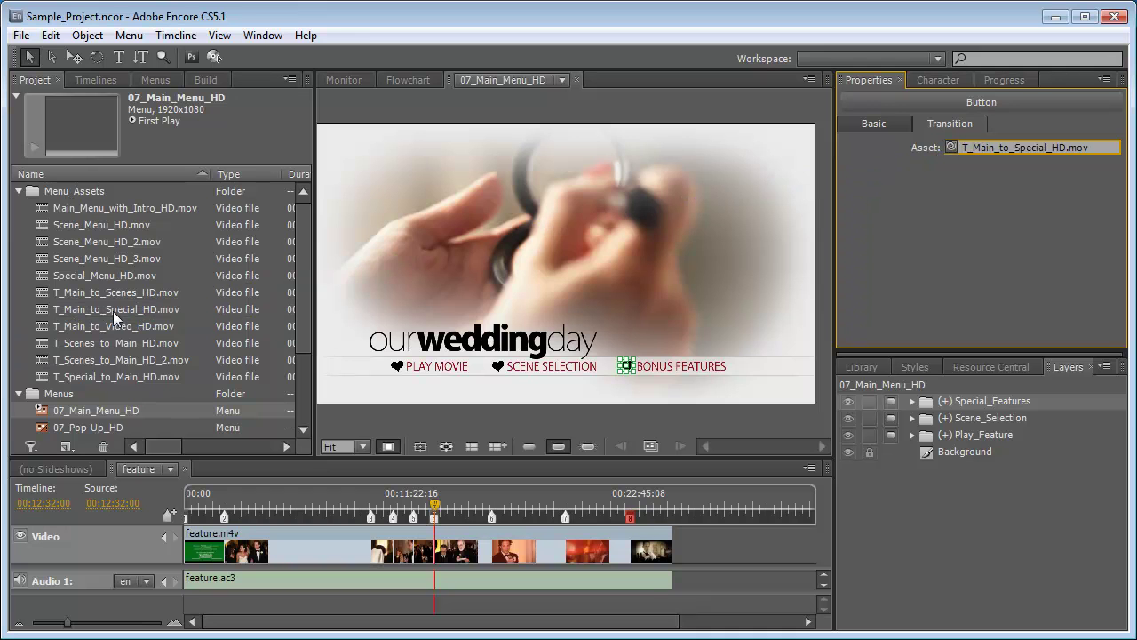
- Open the 07_Pop-Up_HD menu and link its Main_Menu button to the Play_Feature button of 07_Main_Menu_HD, set to the loop point
left_click_drag(302, 308, 301, 364)
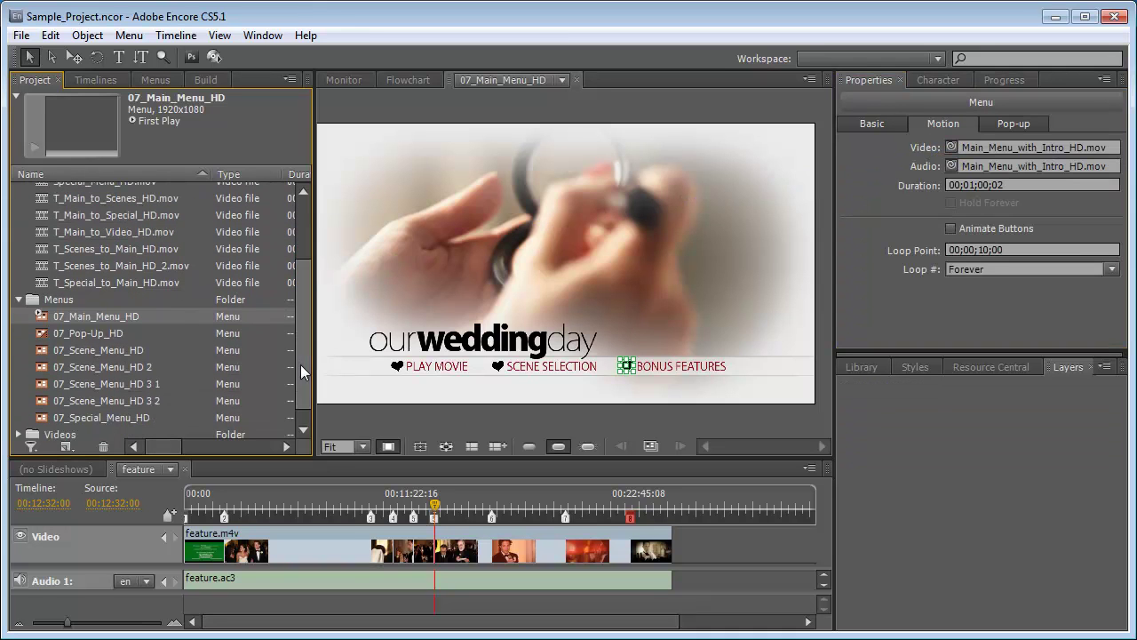
double_click(114, 334)
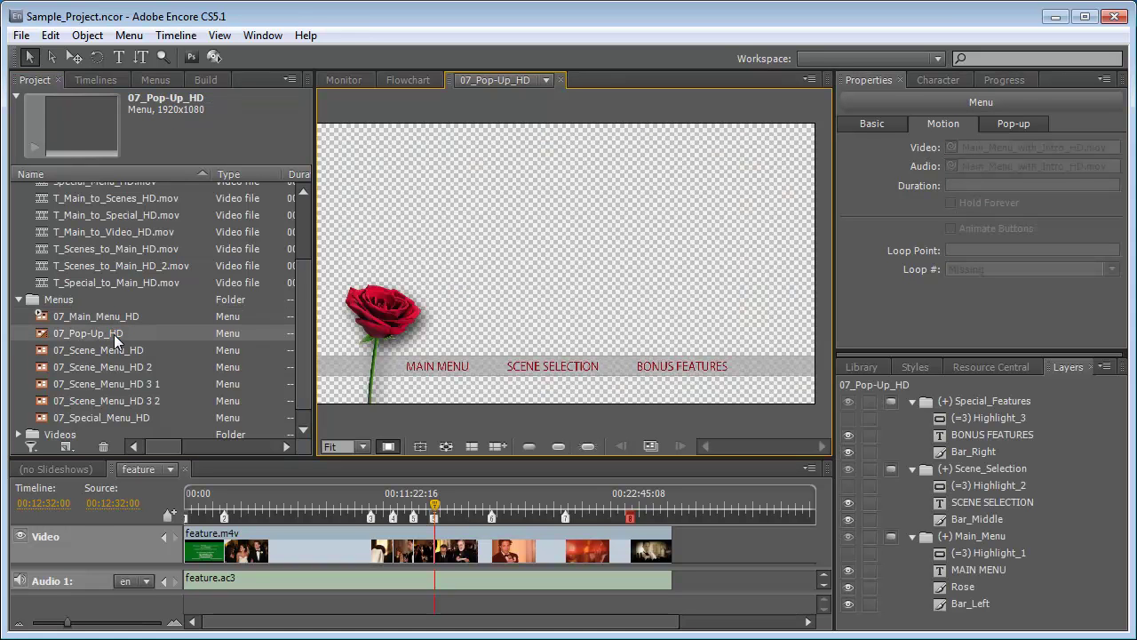
left_click(421, 371)
left_click(853, 170)
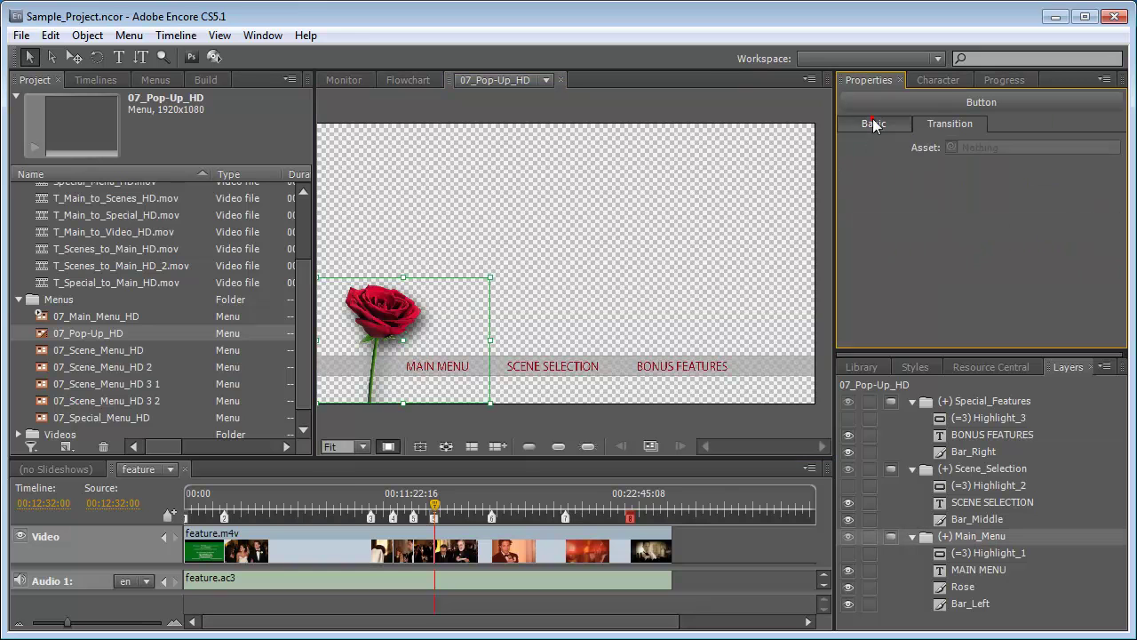
left_click(1113, 232)
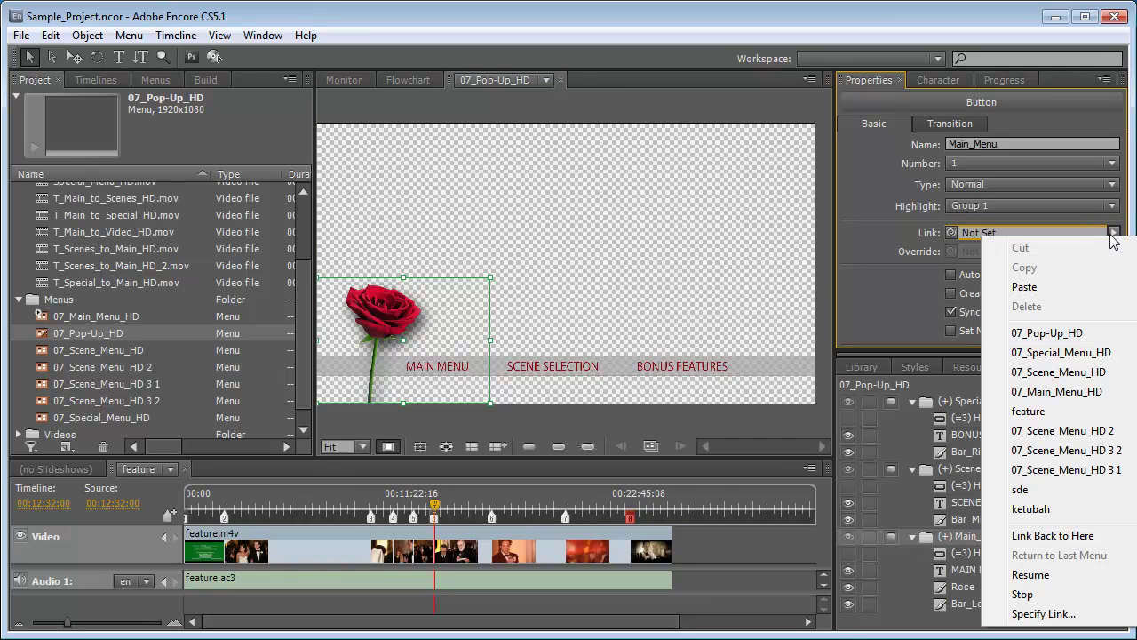
left_click(1060, 618)
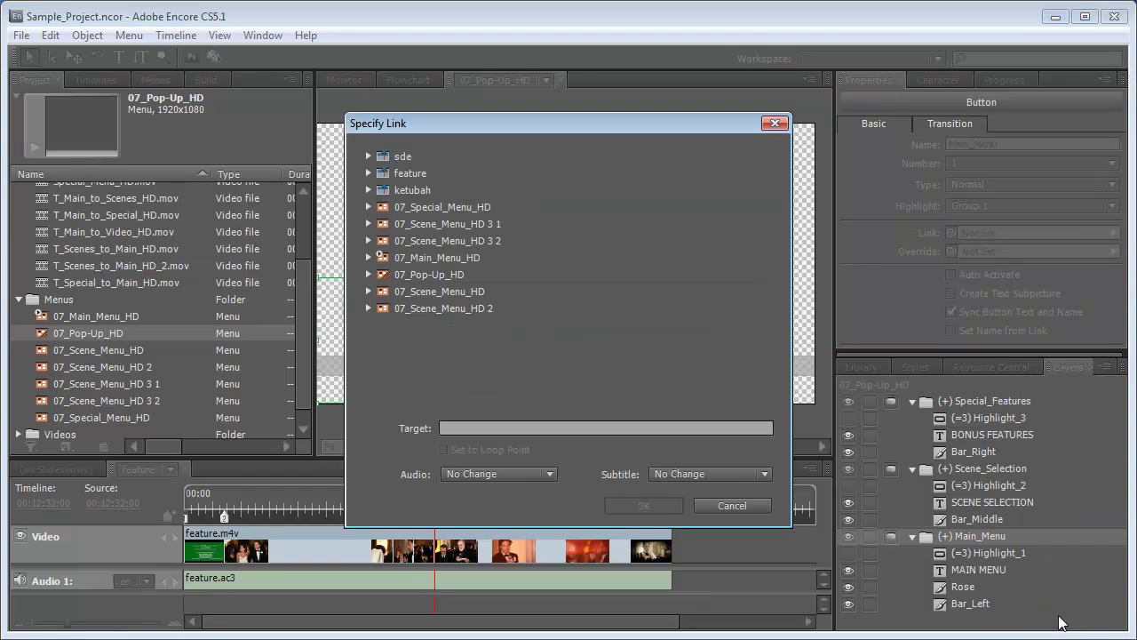
left_click(457, 259)
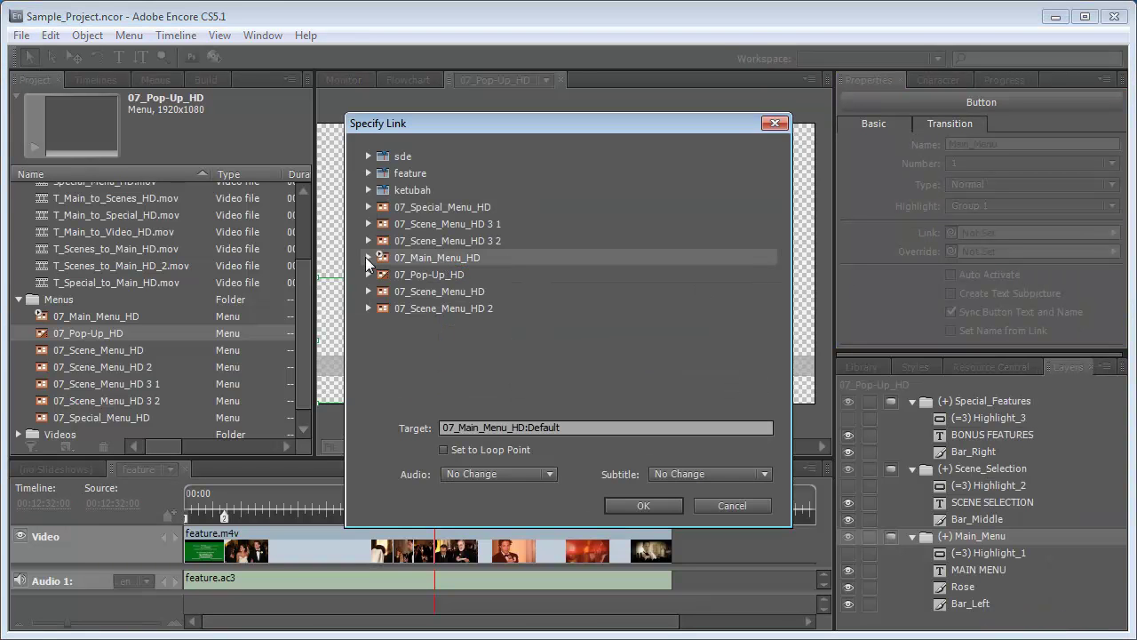
left_click(368, 258)
left_click(447, 274)
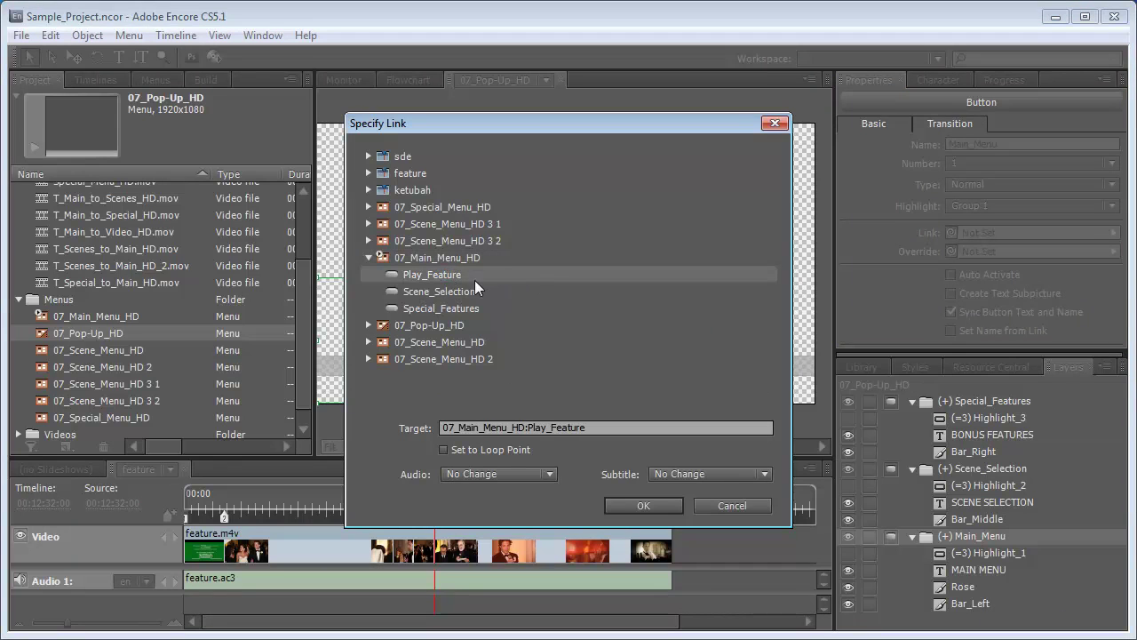
left_click(469, 450)
left_click(641, 505)
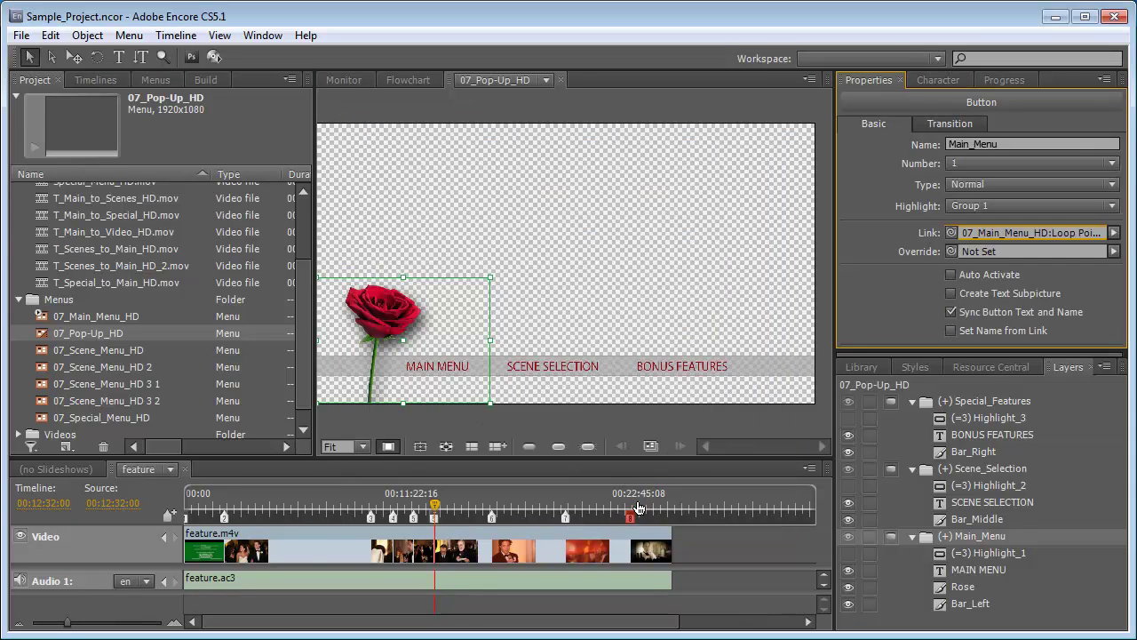
- Link the pop-up menu's Scene_Selection button to the Default button of 07_Scene_Menu_HD
left_click(571, 366)
left_click(1113, 232)
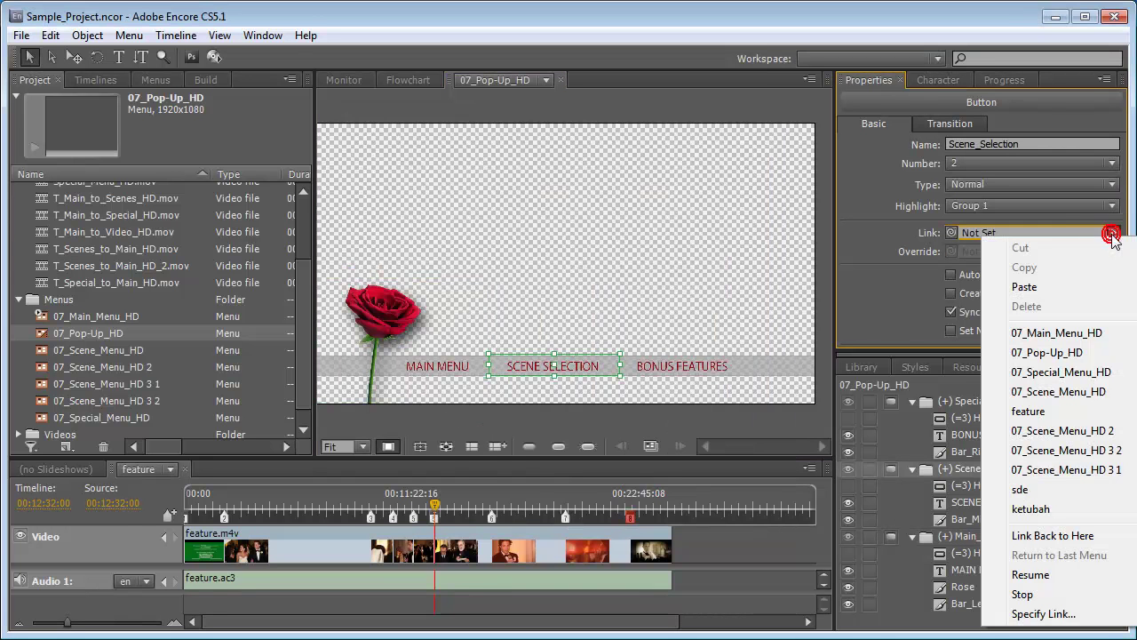
mouse_move(1081, 356)
mouse_move(1062, 394)
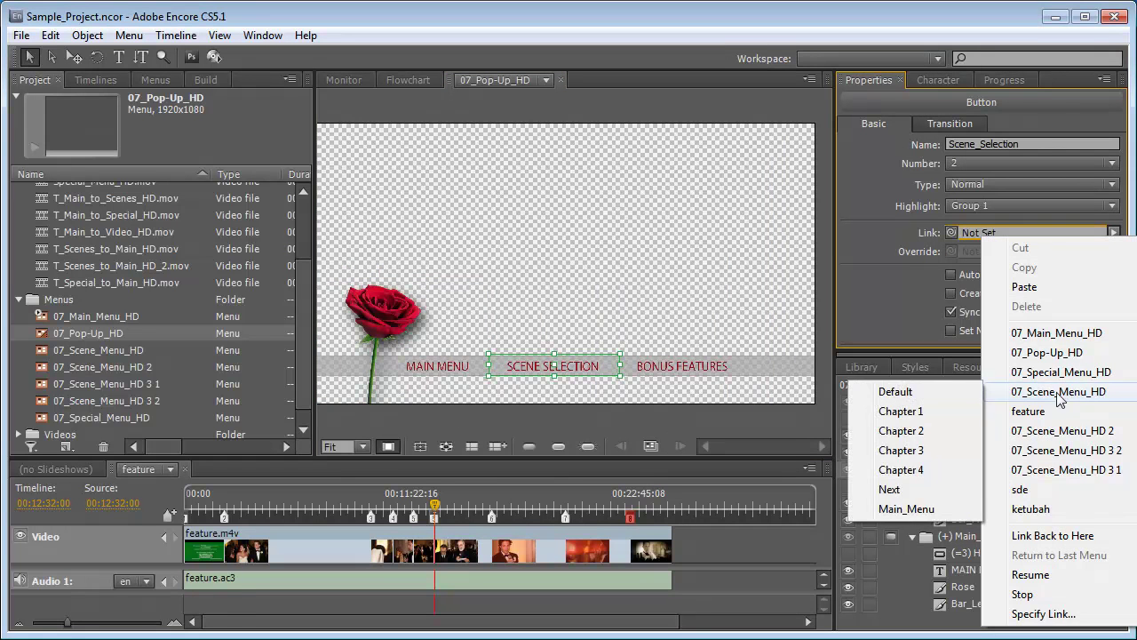
left_click(952, 398)
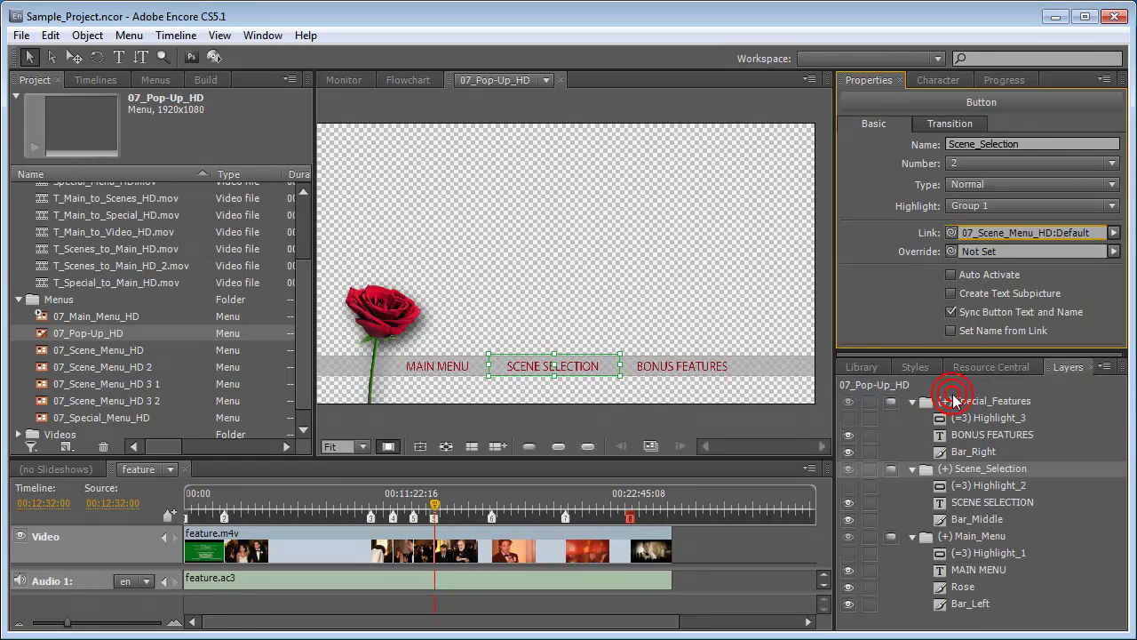
- Link the pop-up menu's Special_Features button to the Default button of 07_Special_Menu_HD
left_click(699, 370)
left_click(1114, 232)
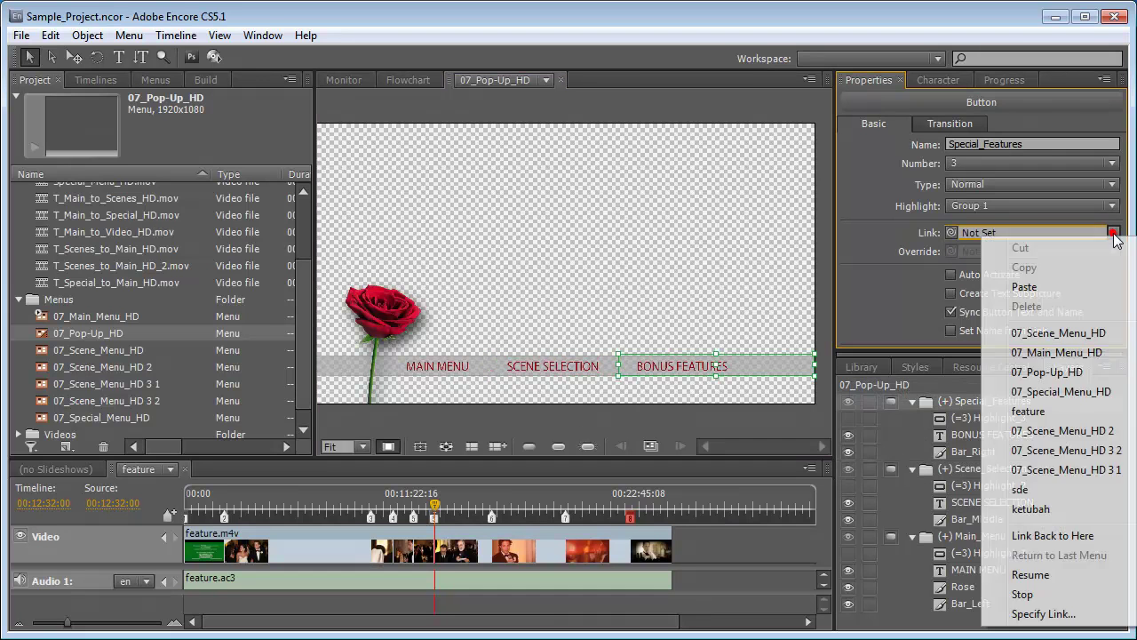
mouse_move(1065, 392)
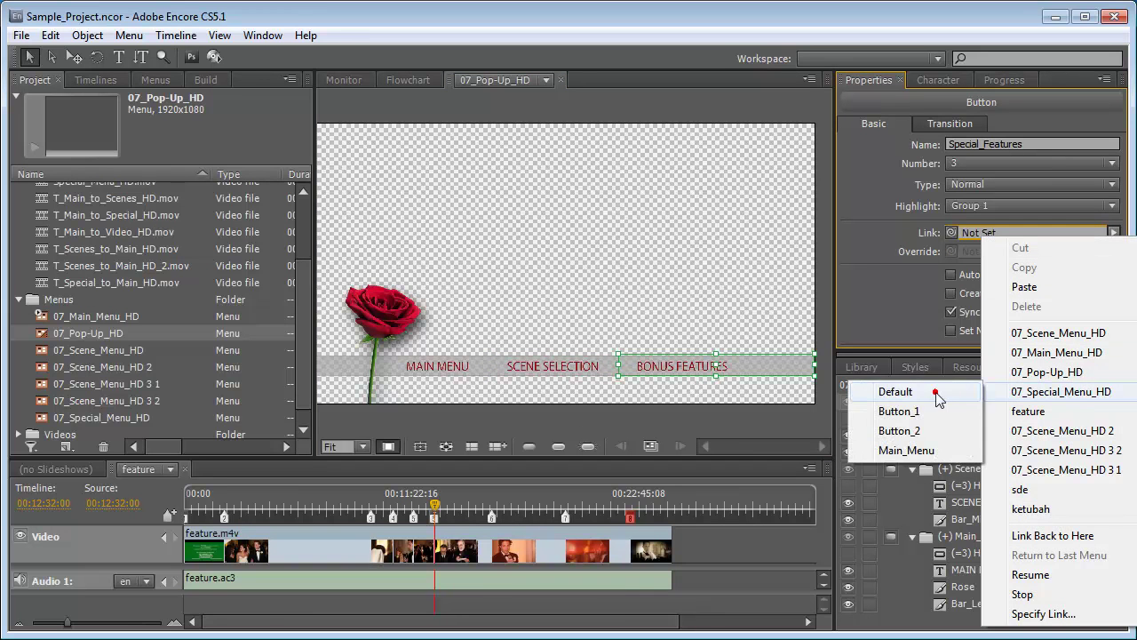
left_click(934, 391)
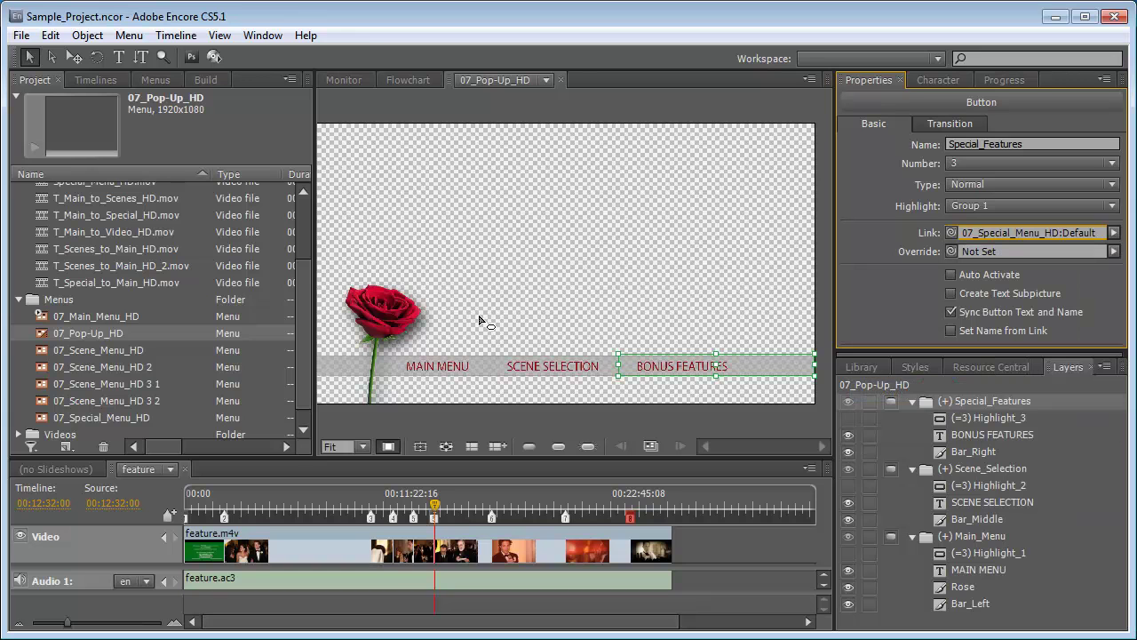
- Open 07_Scene_Menu_HD with selected highlights shown and link its Main_Menu button to Scene_Selection of 07_Main_Menu_HD, set to the loop point
double_click(115, 349)
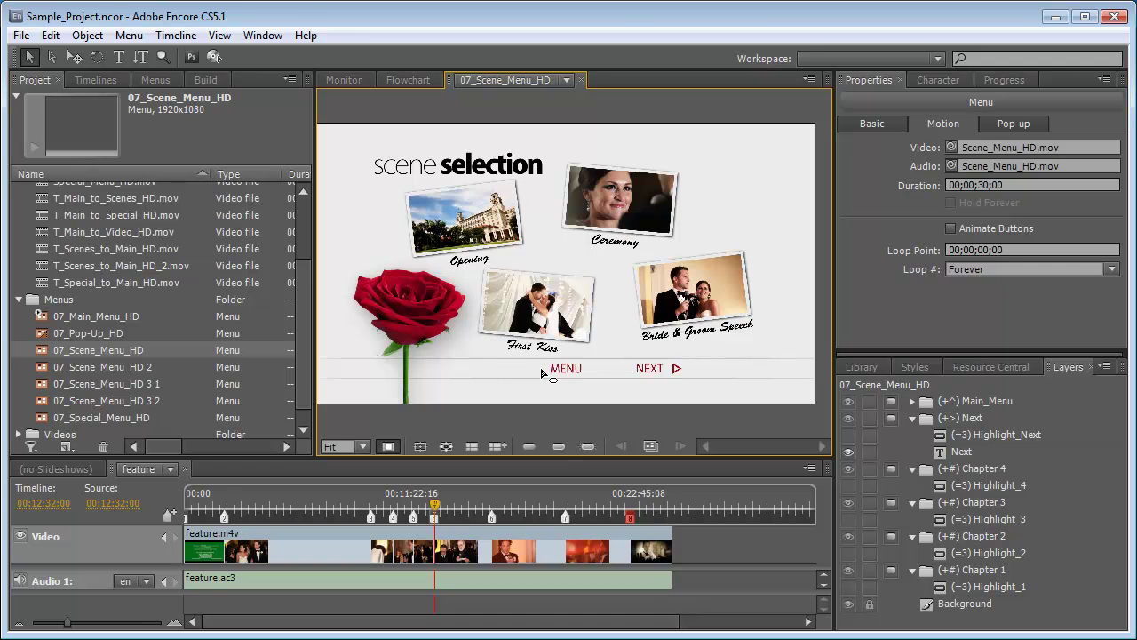
left_click(556, 442)
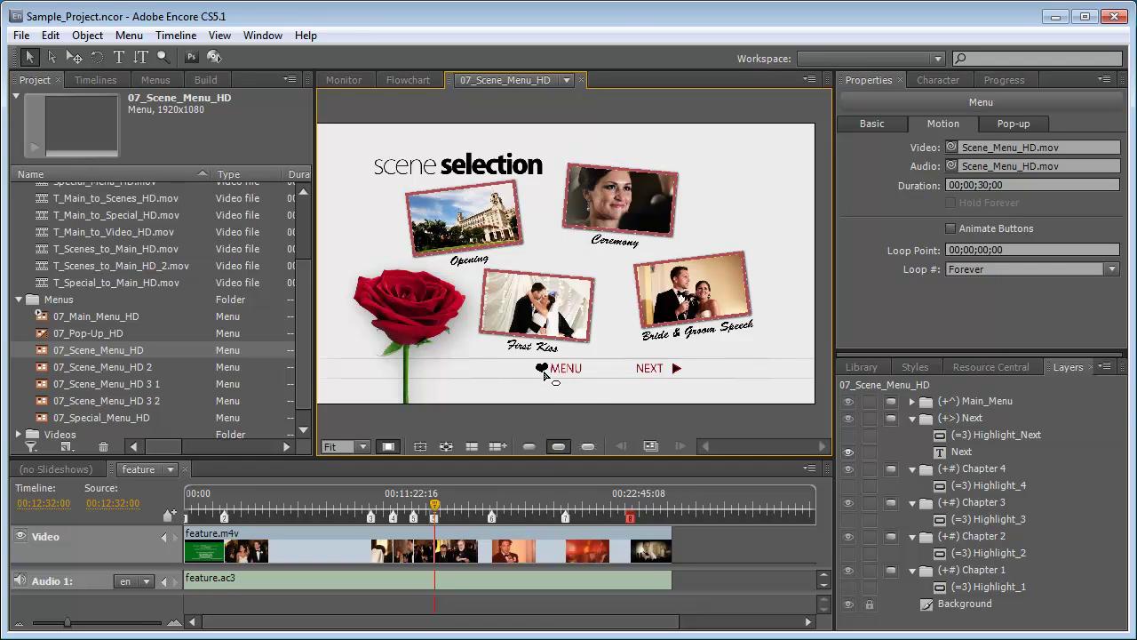
left_click(544, 372)
left_click(1114, 232)
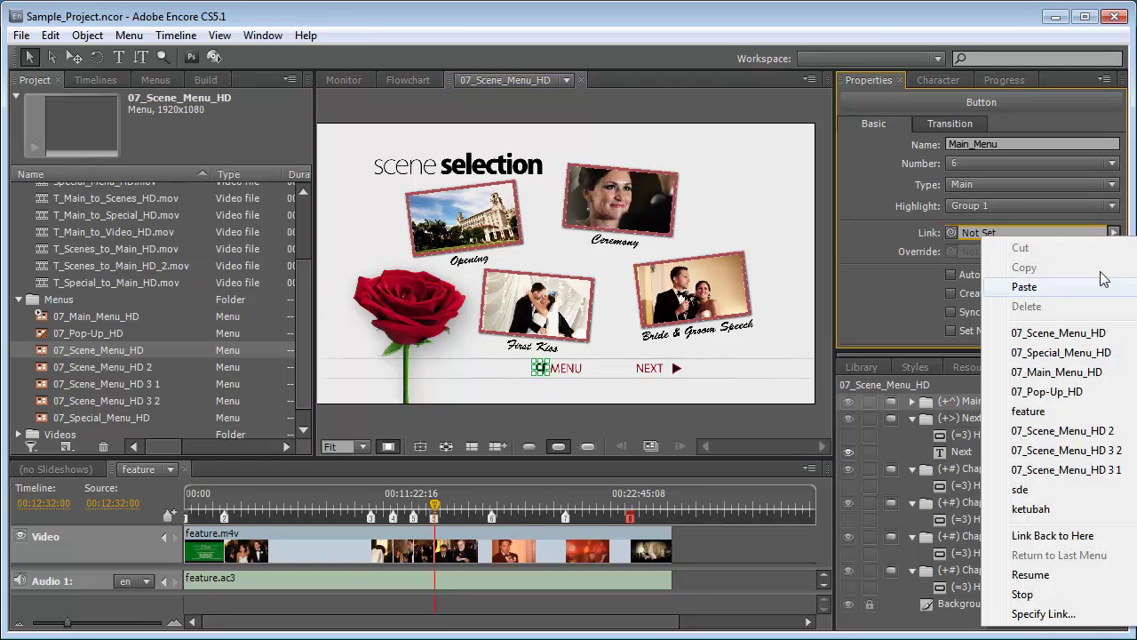
left_click(1044, 613)
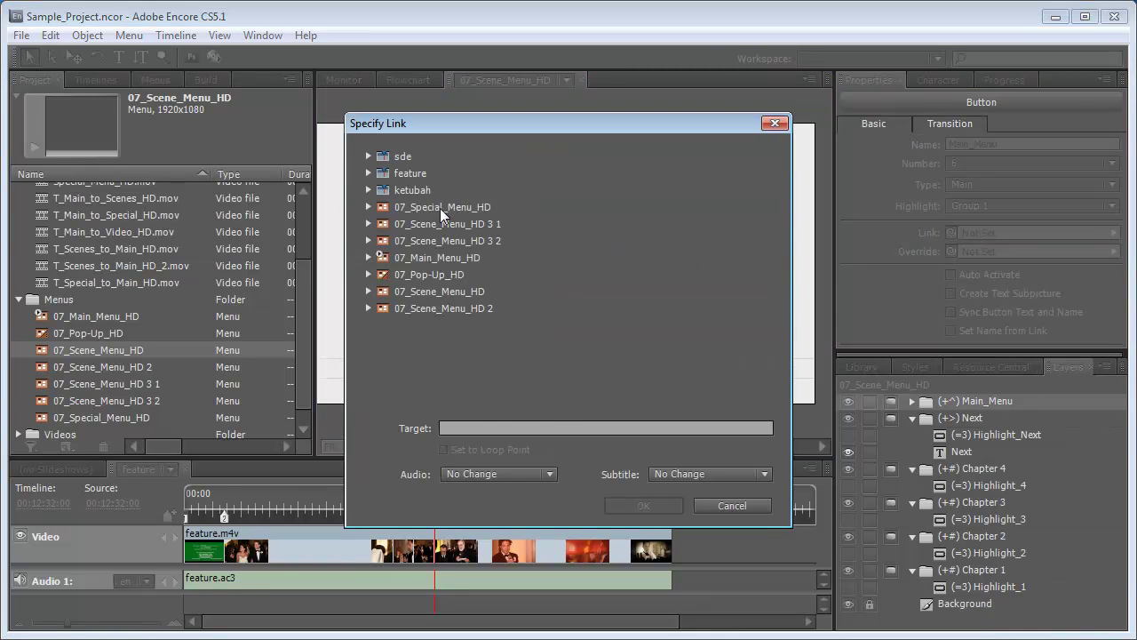
left_click(426, 257)
left_click(369, 257)
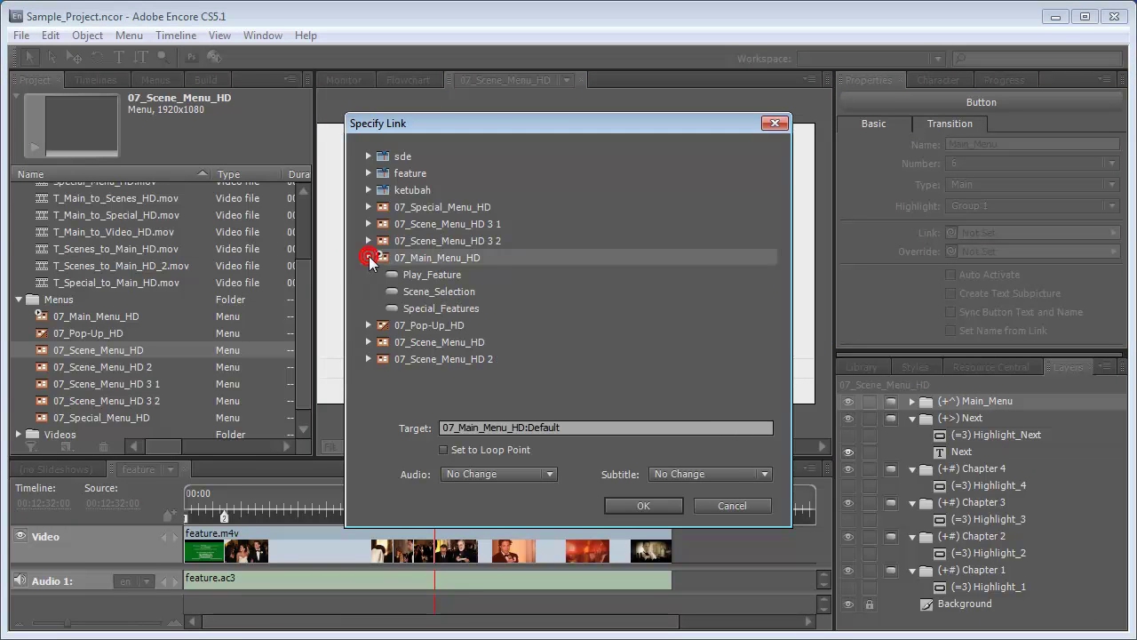
left_click(446, 291)
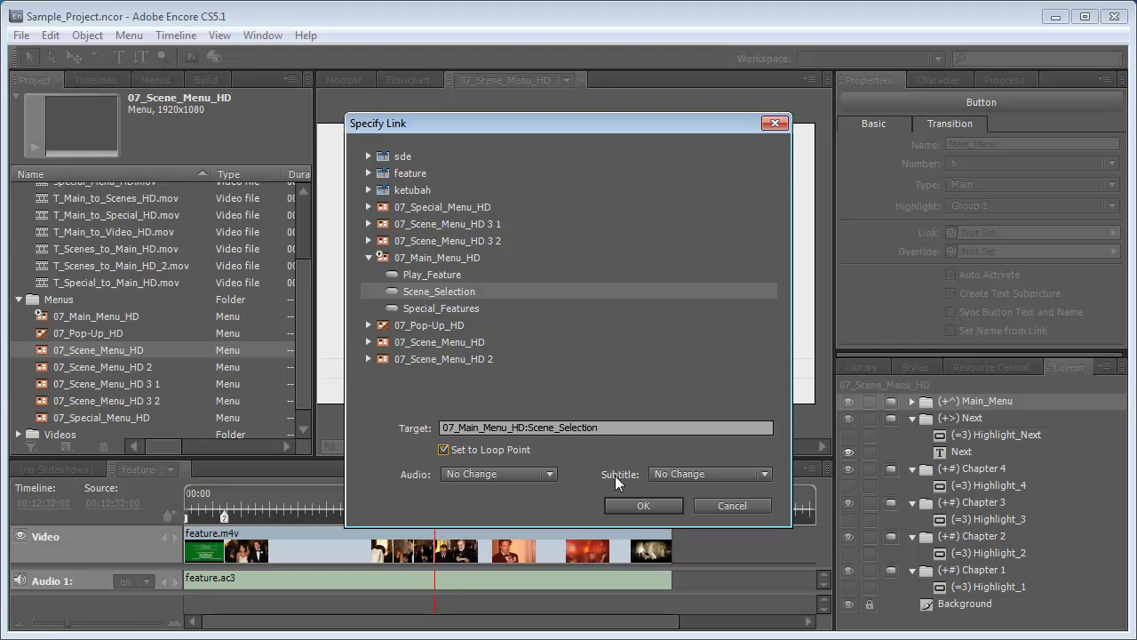
left_click(644, 503)
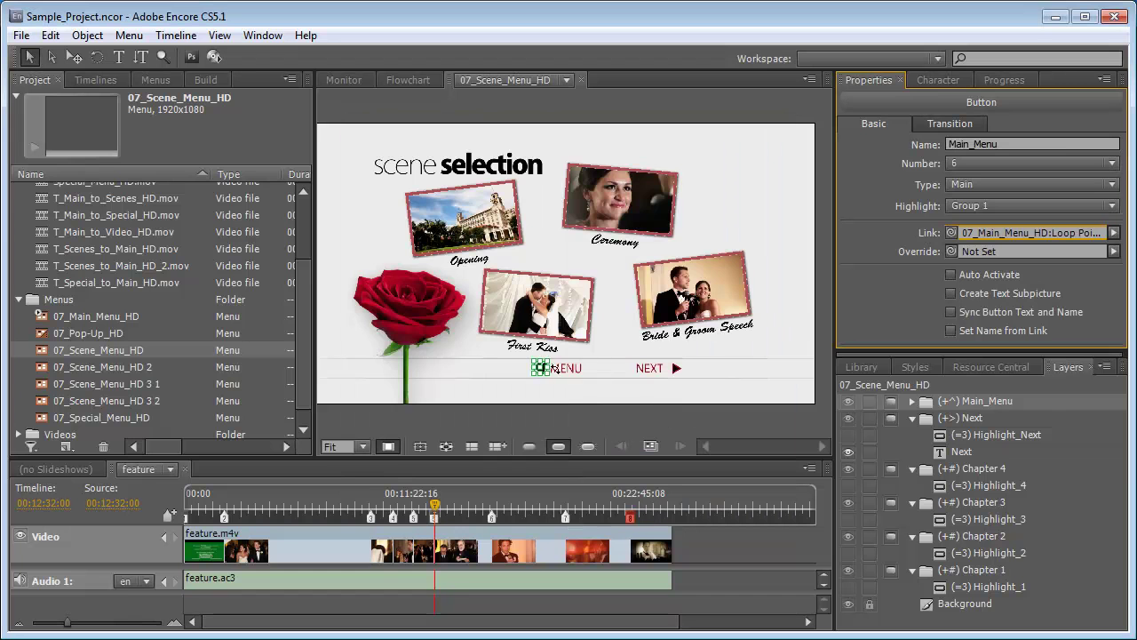
- Assign T_Scenes_to_Main_HD.mov as the transition asset of the scene menu's Main_Menu button
left_click(935, 130)
left_click_drag(953, 146, 129, 254)
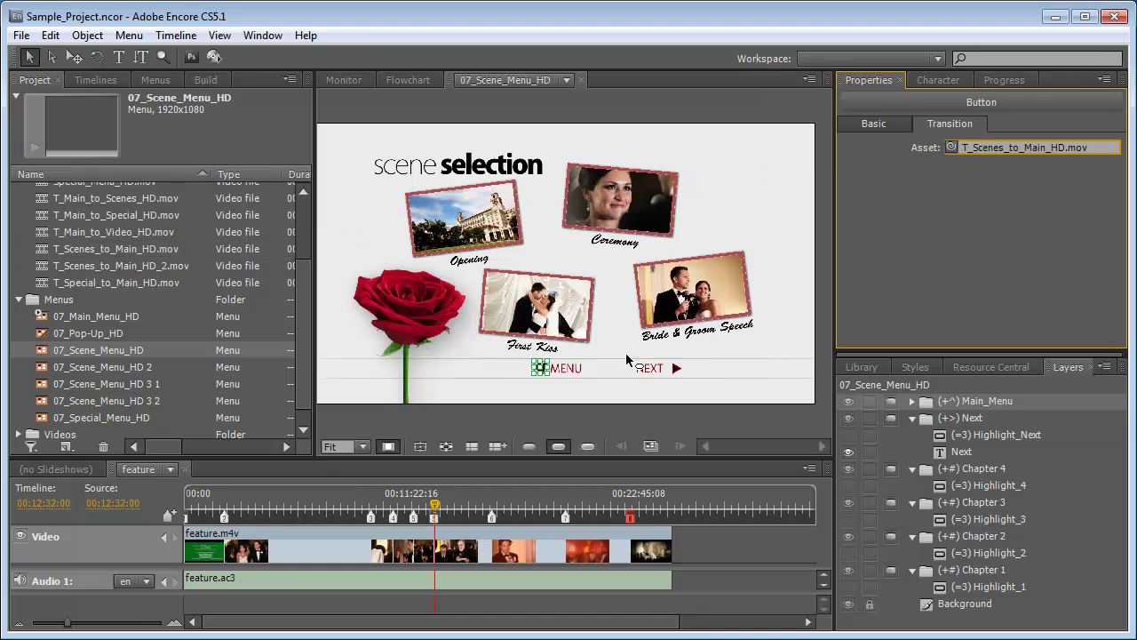
- Link the Next button of 07_Scene_Menu_HD to the Default button of 07_Scene_Menu_HD 2, then deselect it
left_click(673, 367)
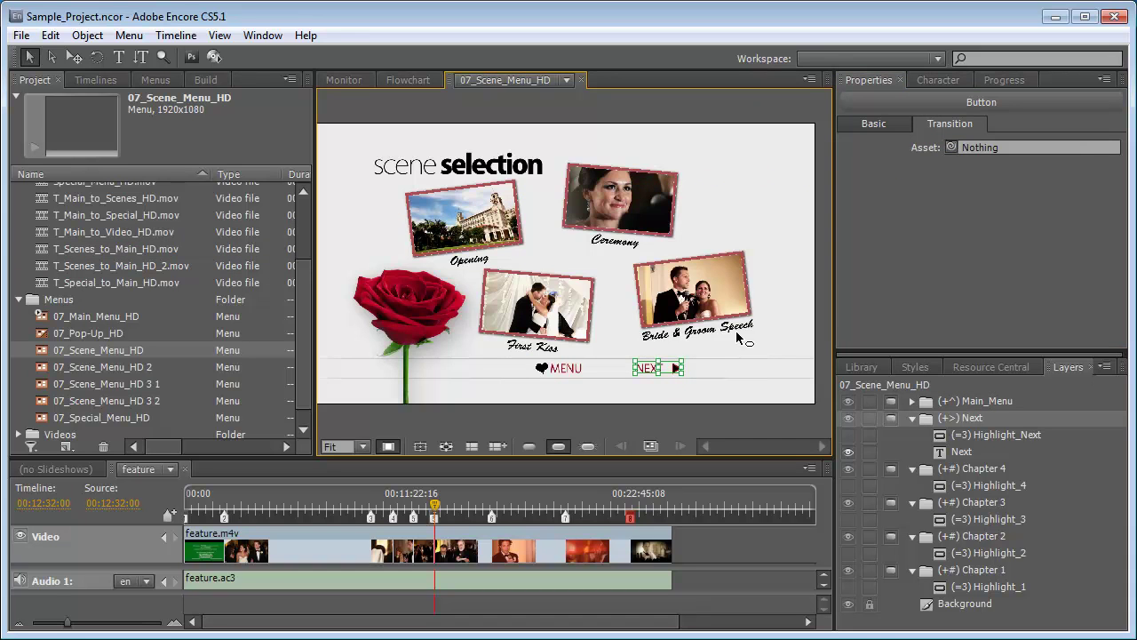
left_click(878, 129)
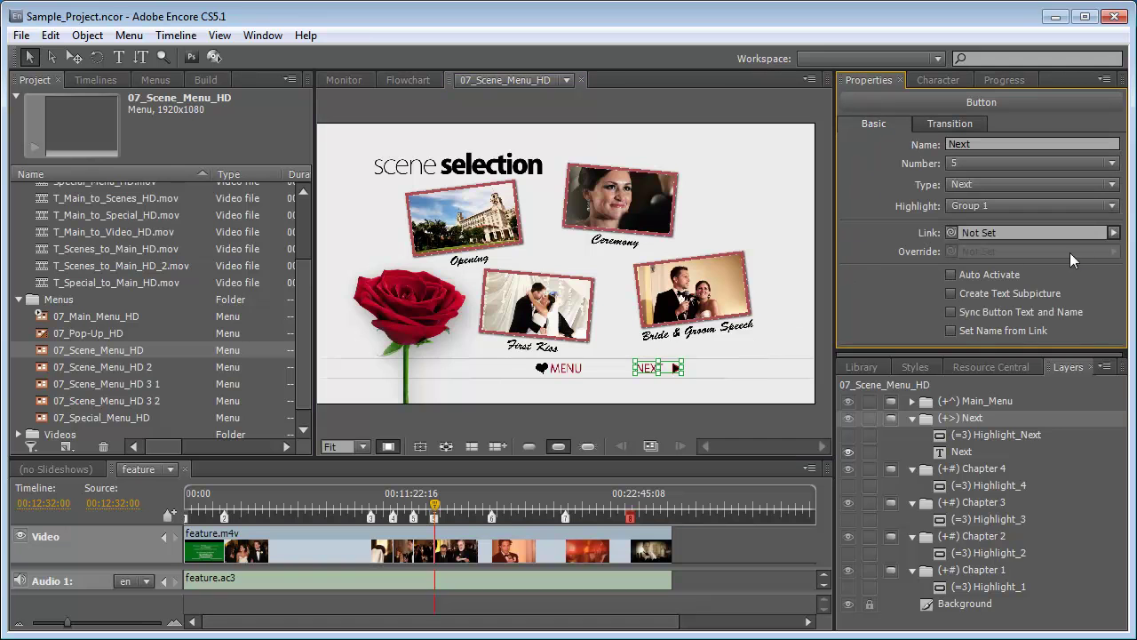
left_click(1112, 233)
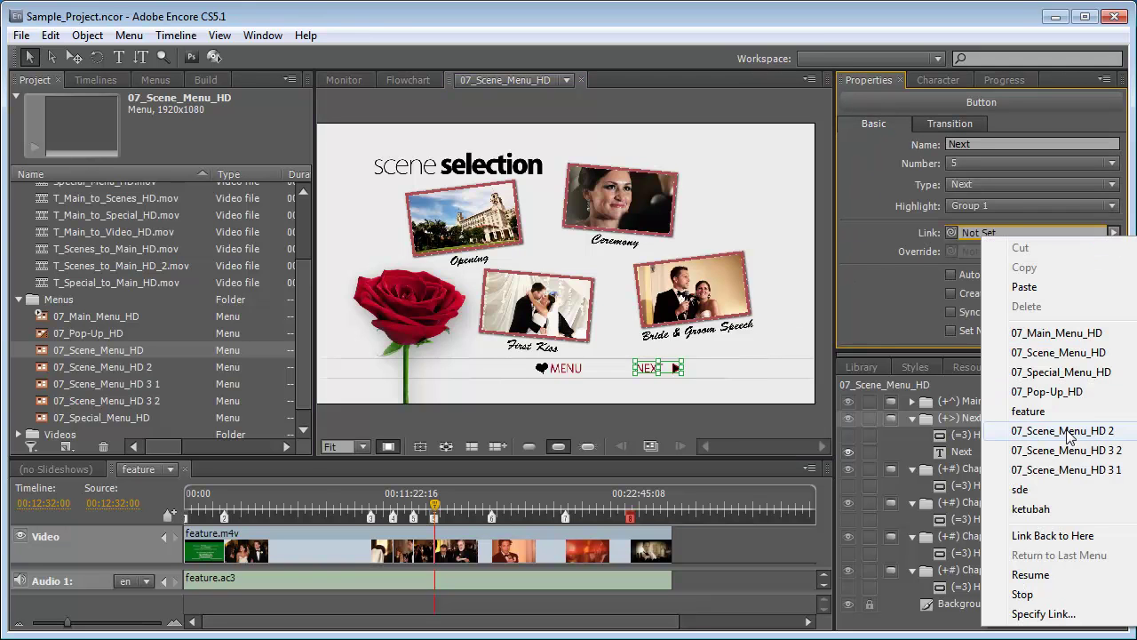
mouse_move(1069, 434)
left_click(919, 431)
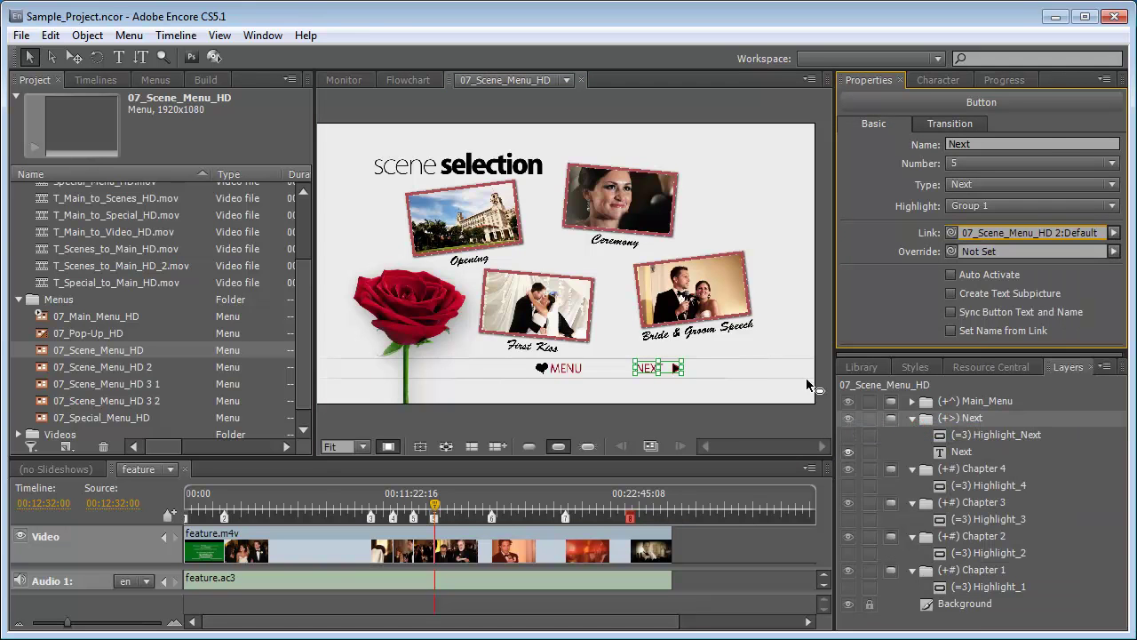
left_click(760, 372)
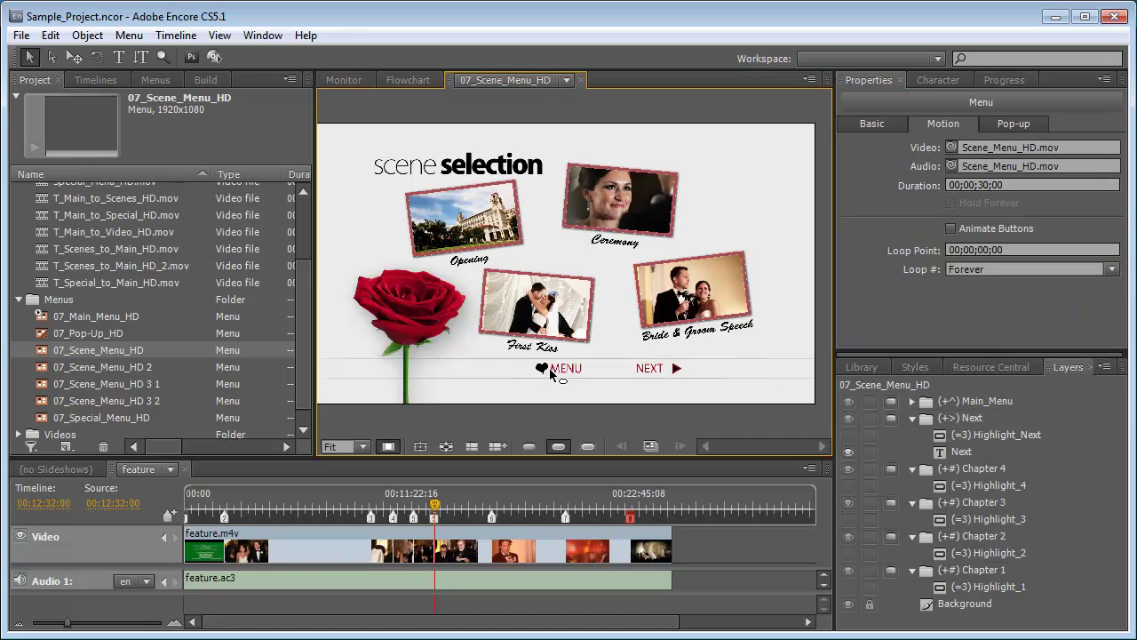
- Open 07_Scene_Menu_HD 2 with selected highlights shown and link its Main_Menu button to Scene_Selection of 07_Main_Menu_HD, set to the loop point
double_click(108, 369)
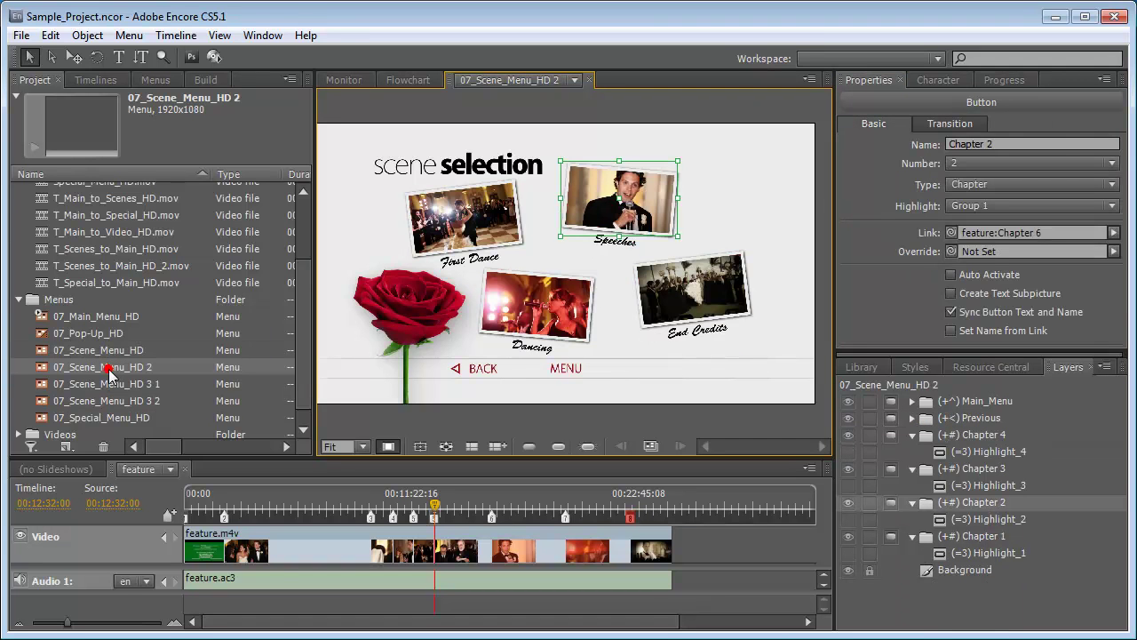
left_click(529, 366)
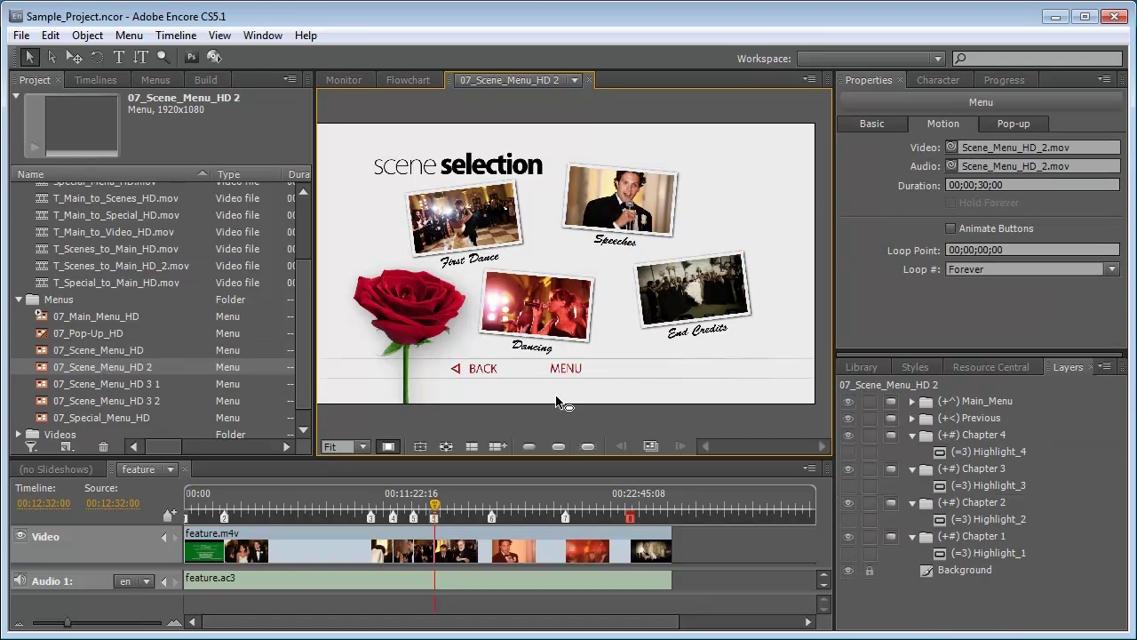
left_click(560, 445)
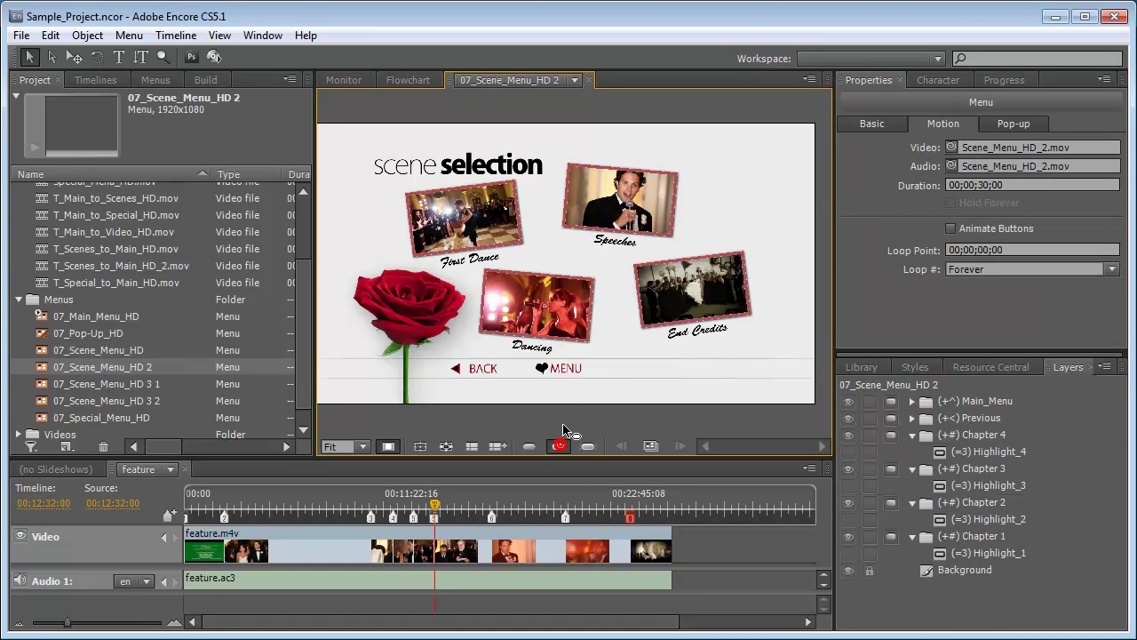
left_click(542, 368)
left_click(1114, 232)
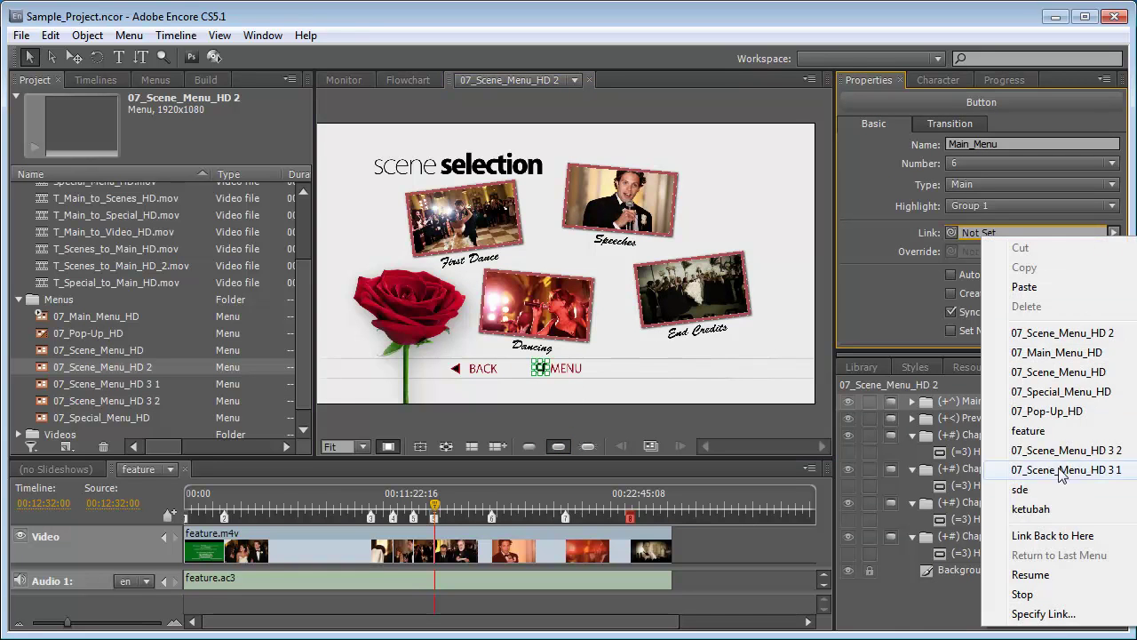
left_click(1041, 613)
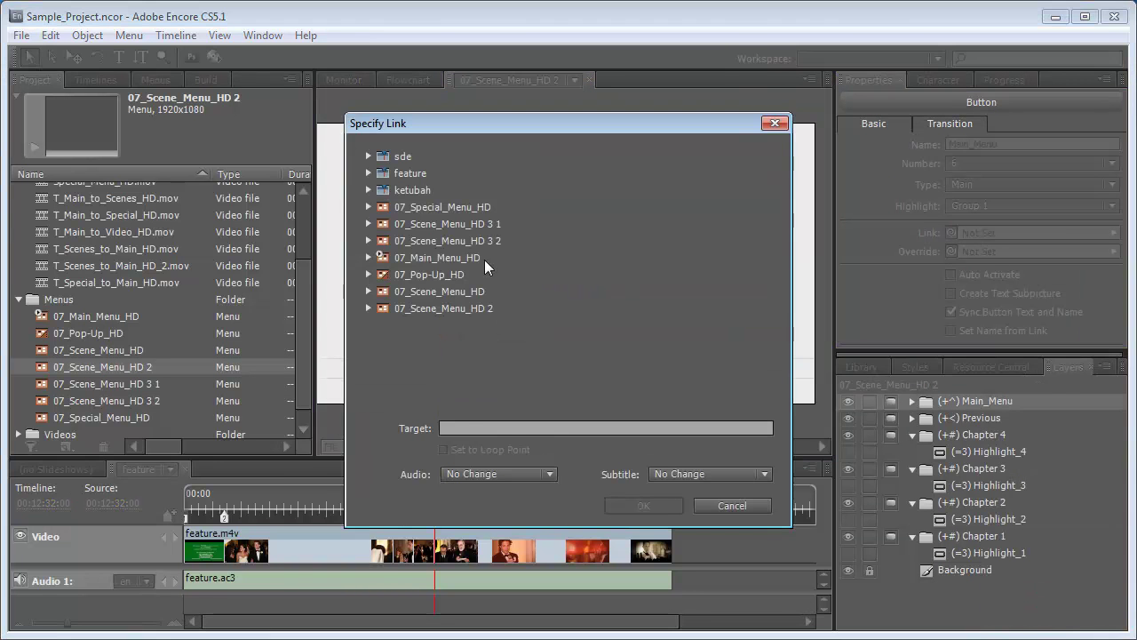
left_click(439, 256)
left_click(368, 257)
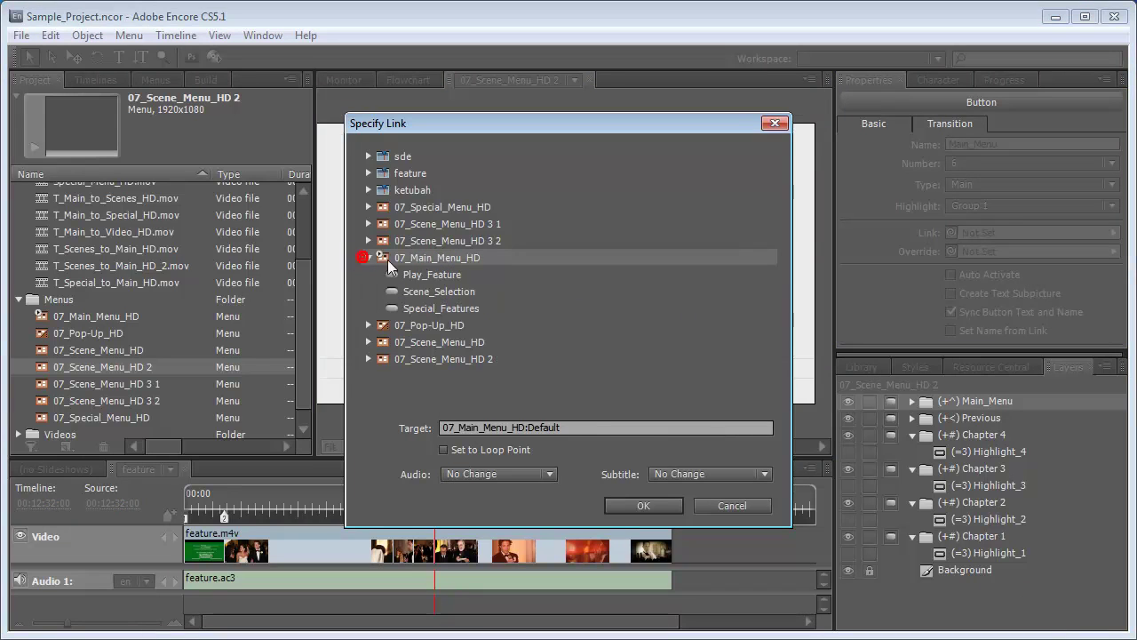
left_click(459, 293)
left_click(444, 450)
left_click(641, 505)
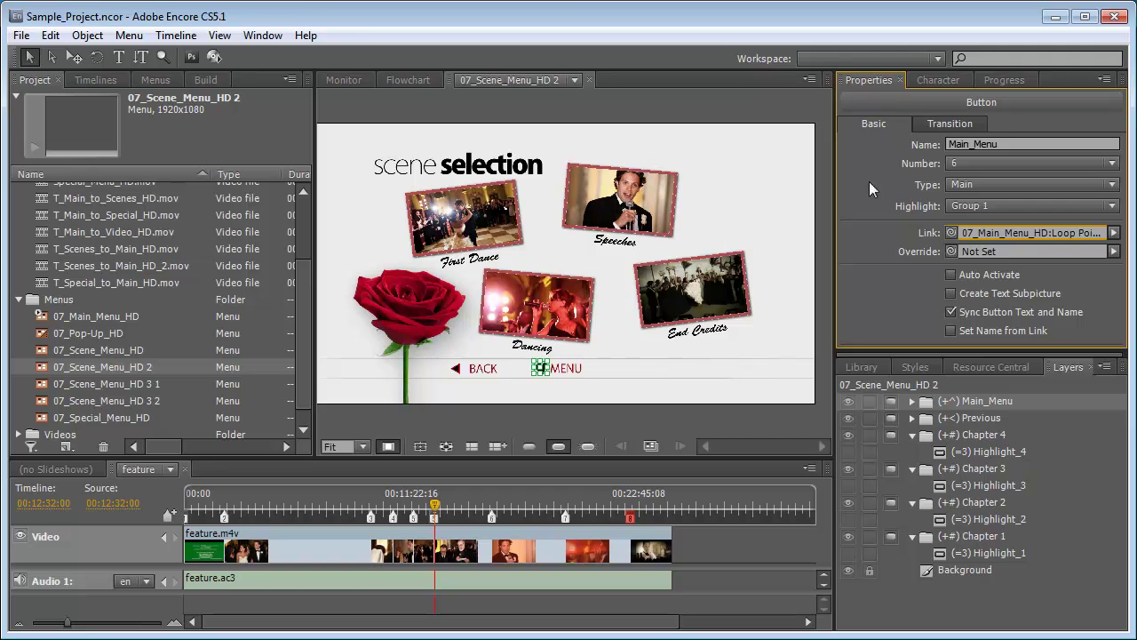
- Assign T_Scenes_to_Main_HD_2.mov as the transition asset of the Main_Menu button in 07_Scene_Menu_HD 2
left_click(946, 126)
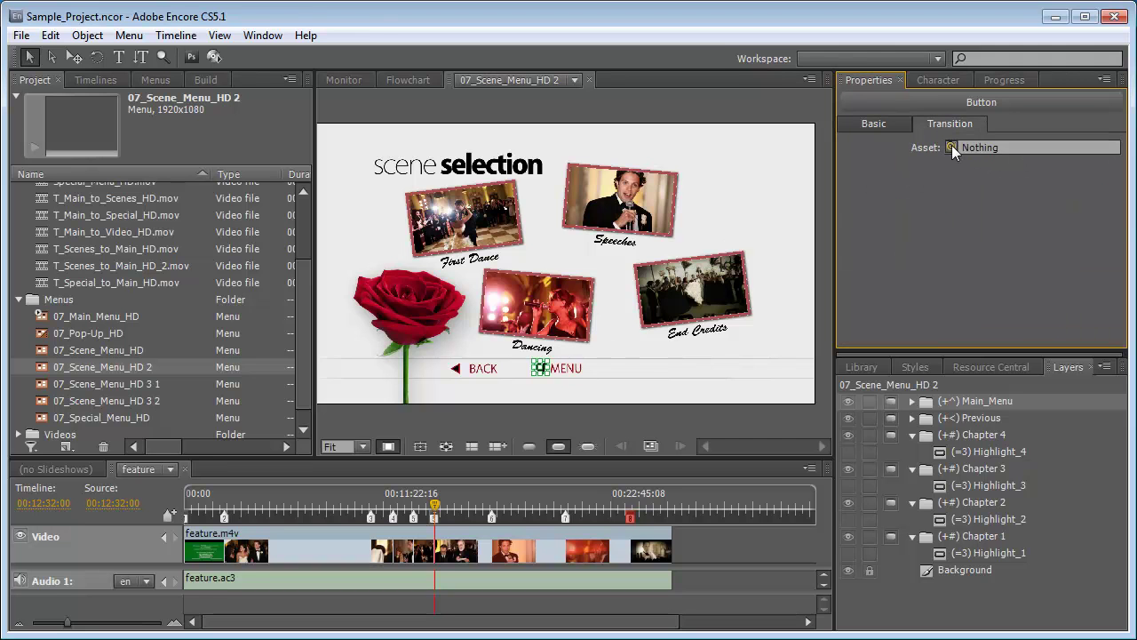
left_click_drag(952, 147, 78, 272)
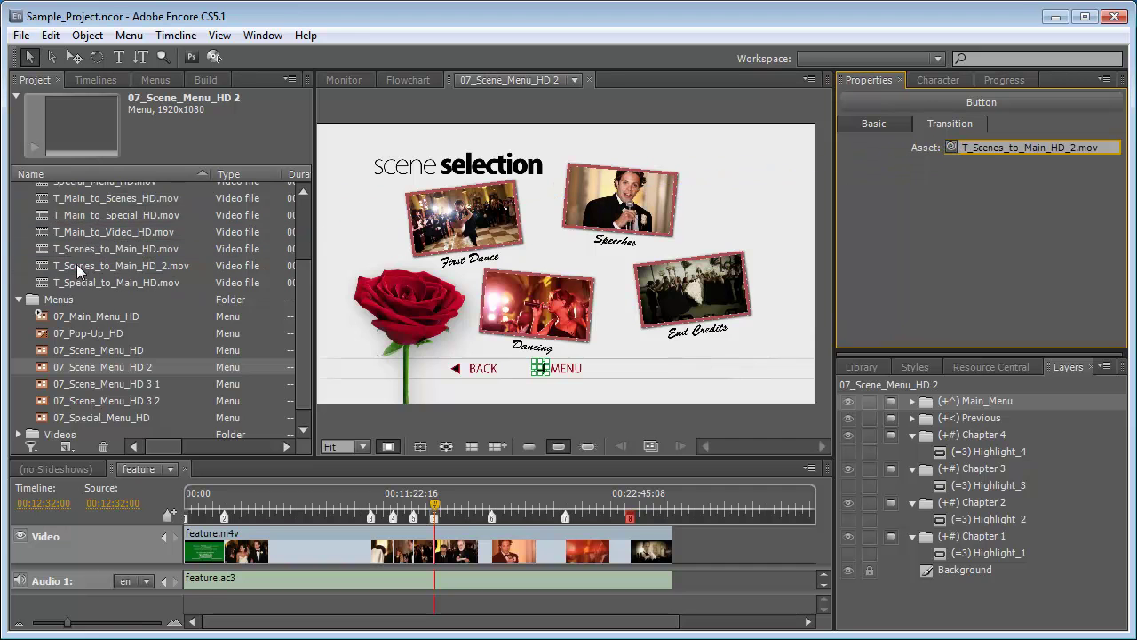
left_click(857, 125)
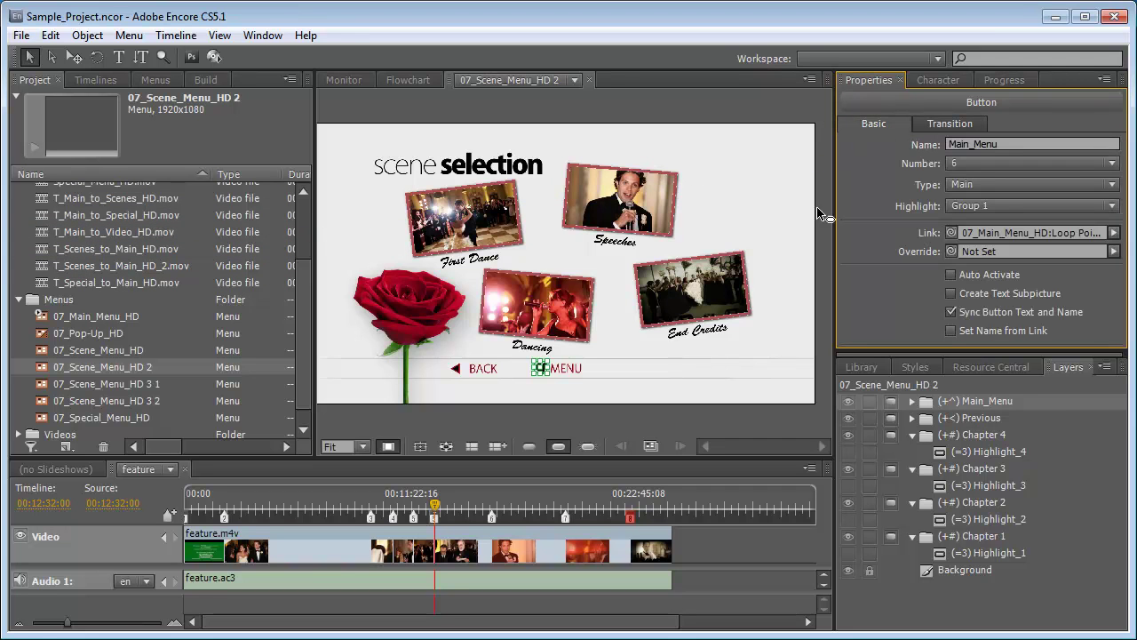
- Link the Previous button of 07_Scene_Menu_HD 2 to the Default button of 07_Scene_Menu_HD
left_click(455, 368)
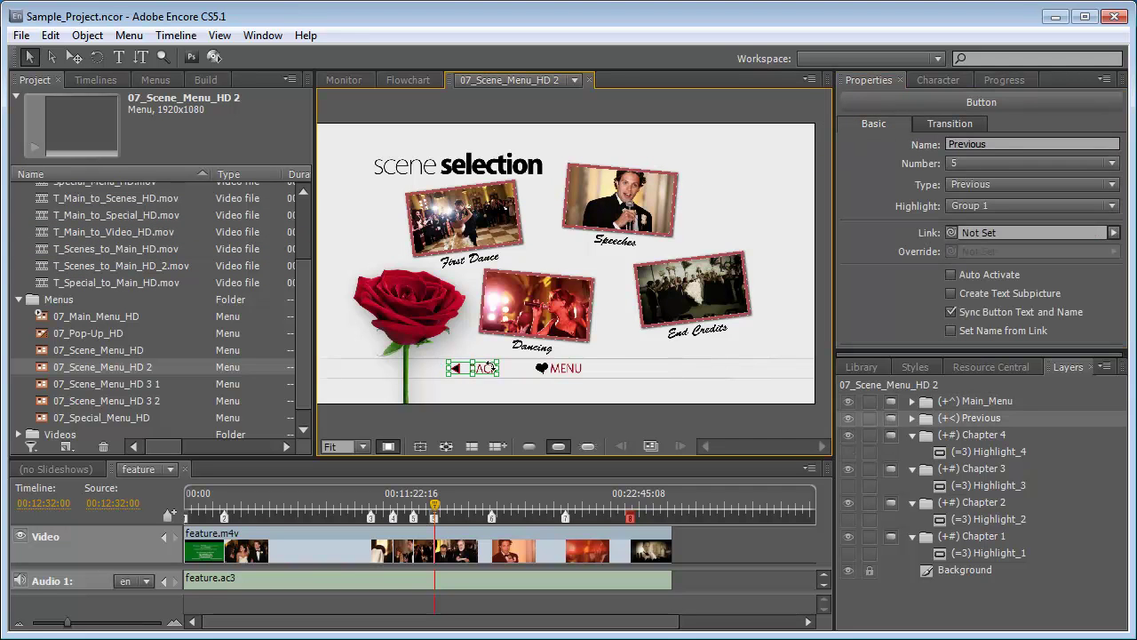
left_click(1113, 233)
mouse_move(1066, 373)
left_click(912, 373)
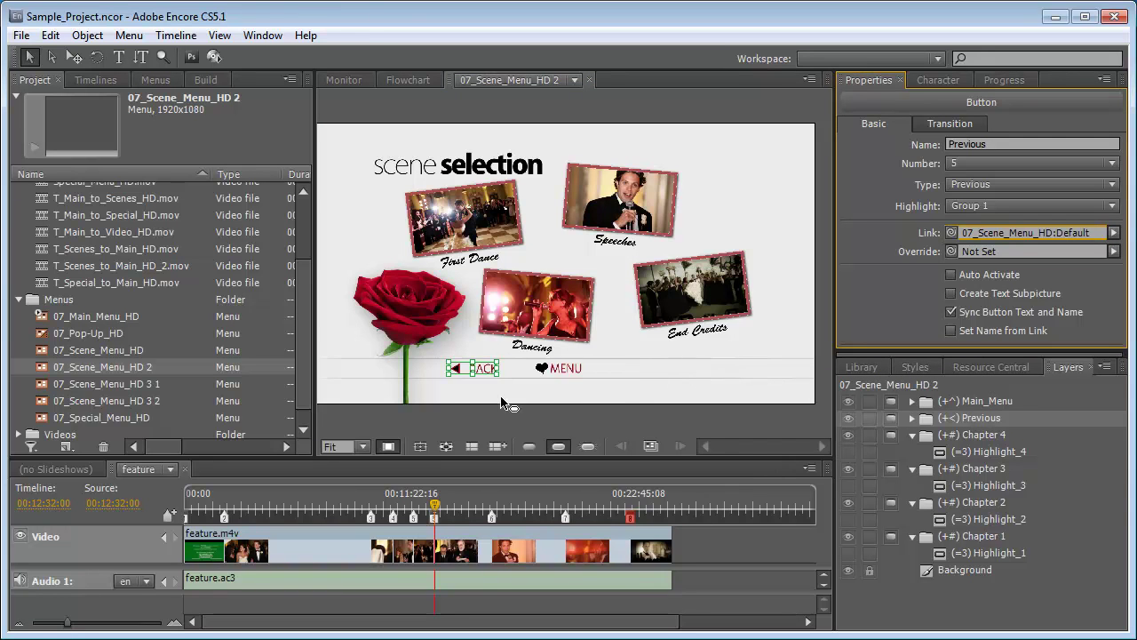
- Check the link of the Next button in 07_Scene_Menu_HD 3 1 and of the Previous and Main_Menu buttons in 07_Scene_Menu_HD 3 2
double_click(136, 388)
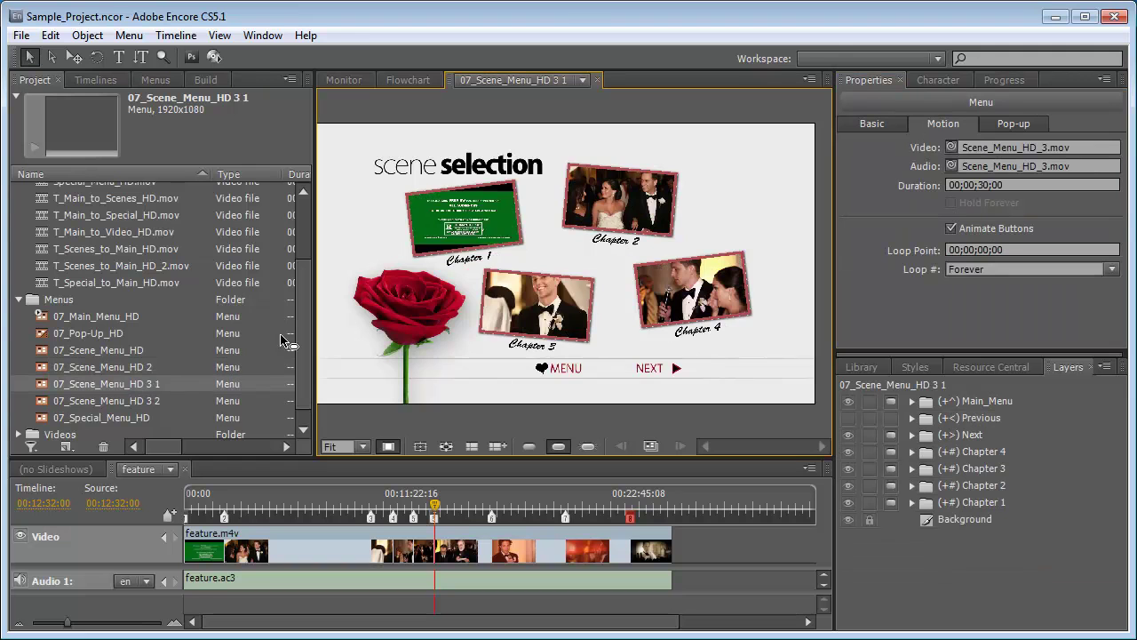
left_click(653, 369)
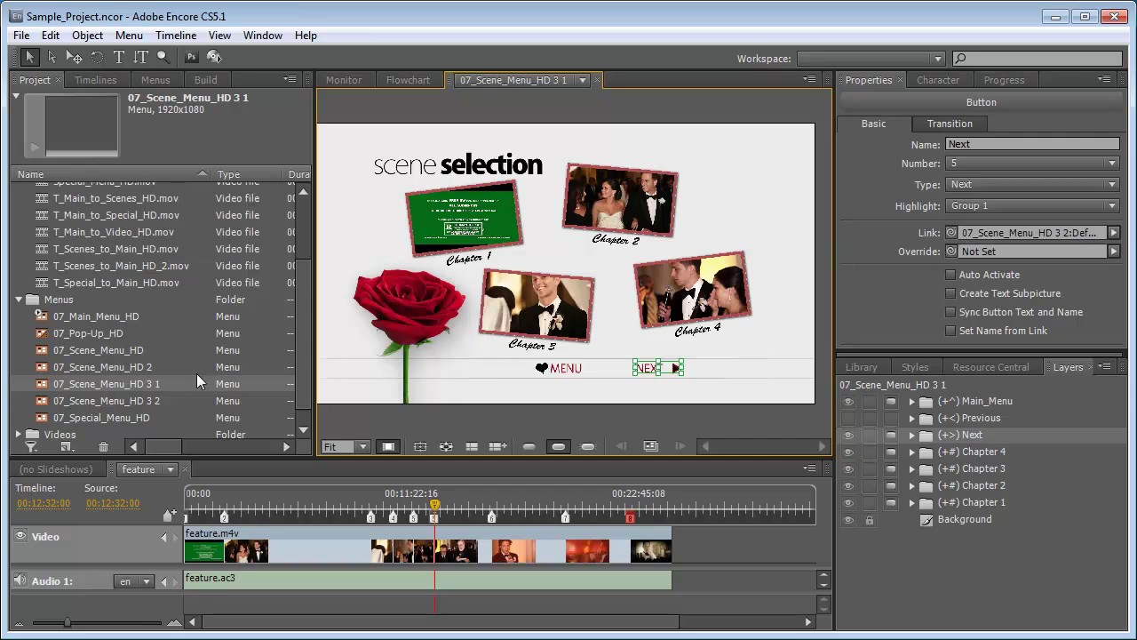
double_click(105, 402)
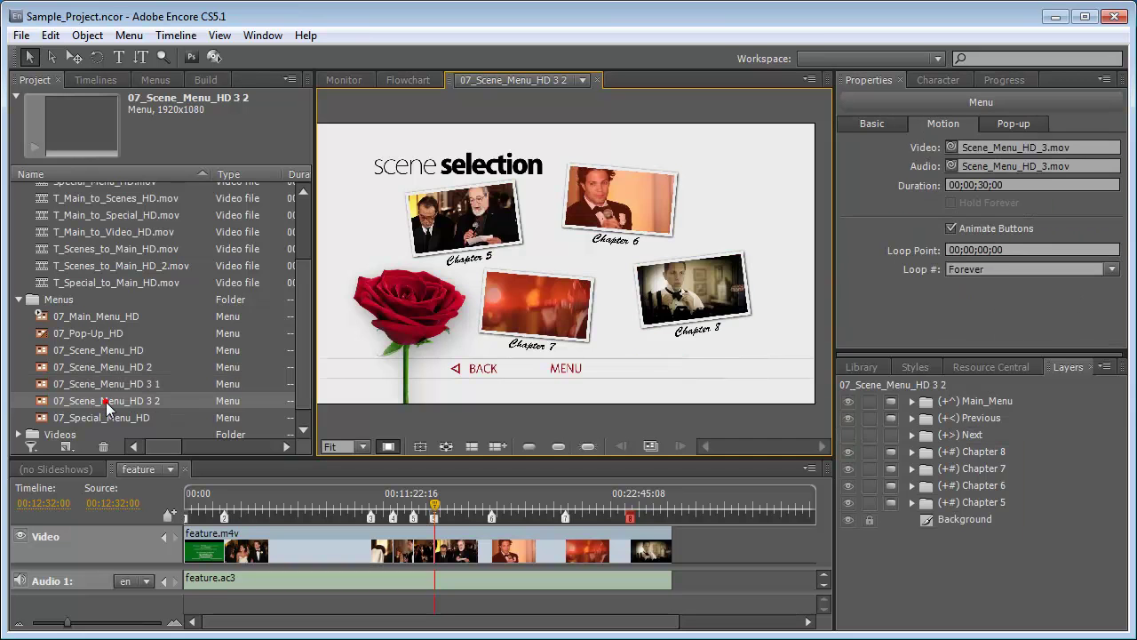
left_click(478, 368)
left_click(478, 368)
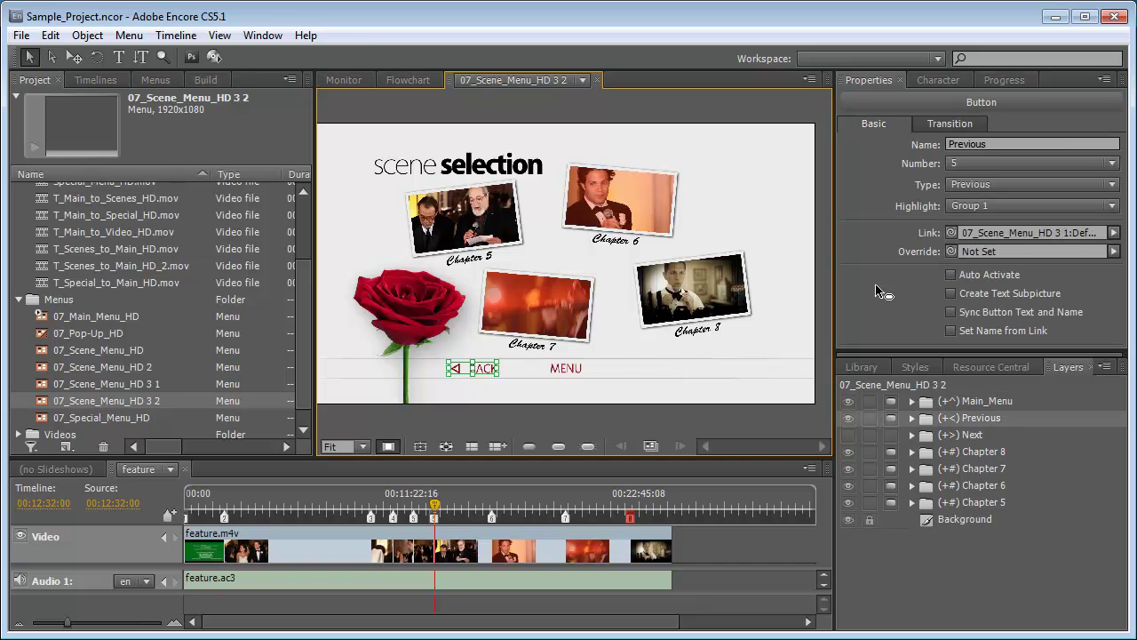
left_click(548, 371)
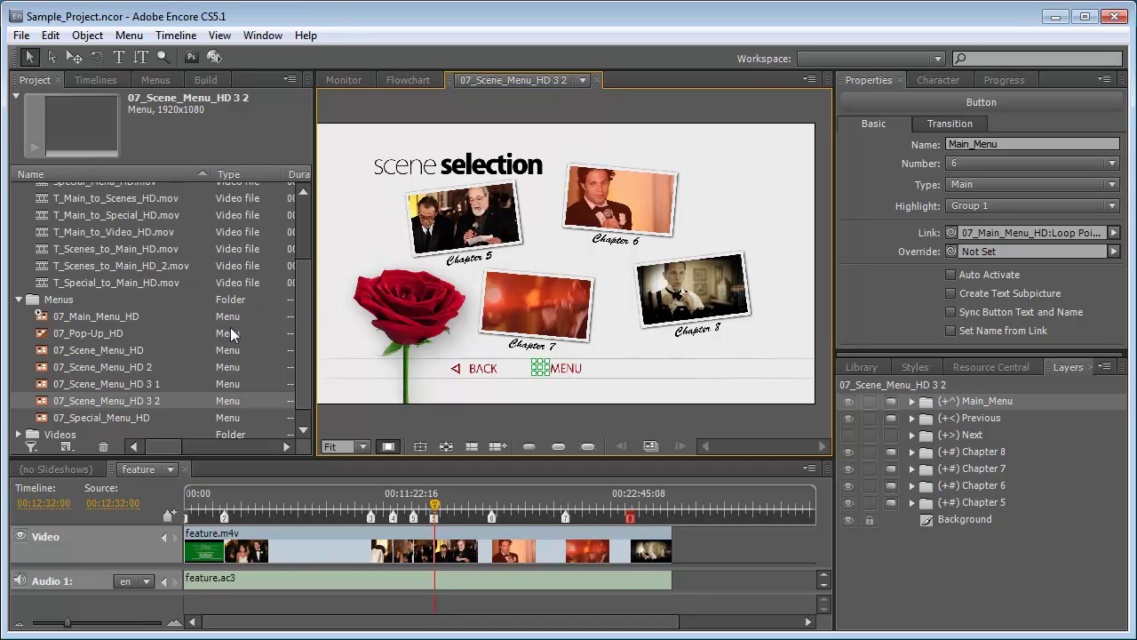
- Open 07_Special_Menu_HD and link Button_1, the Same Day Edit entry, to Chapter 1 of the sde timeline
double_click(118, 418)
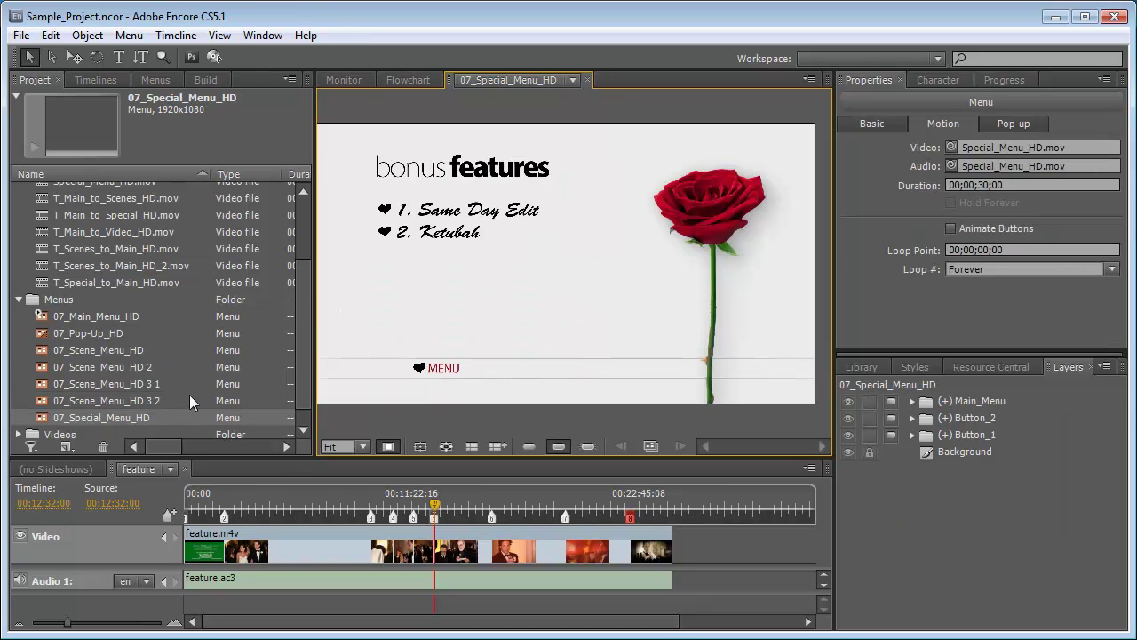
left_click(386, 209)
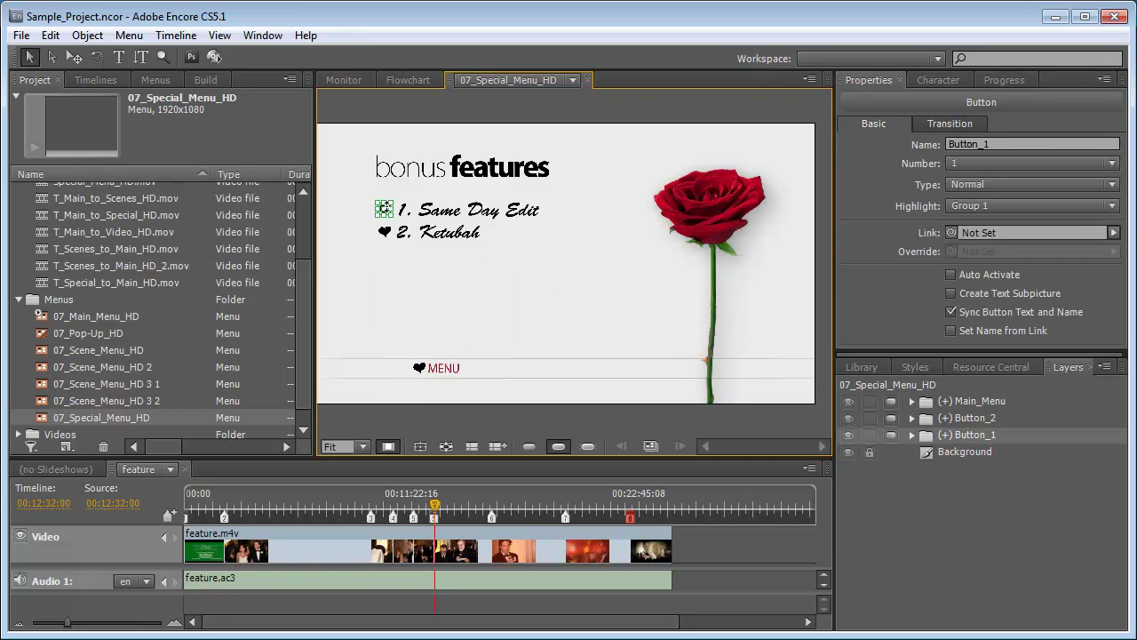
left_click(1114, 233)
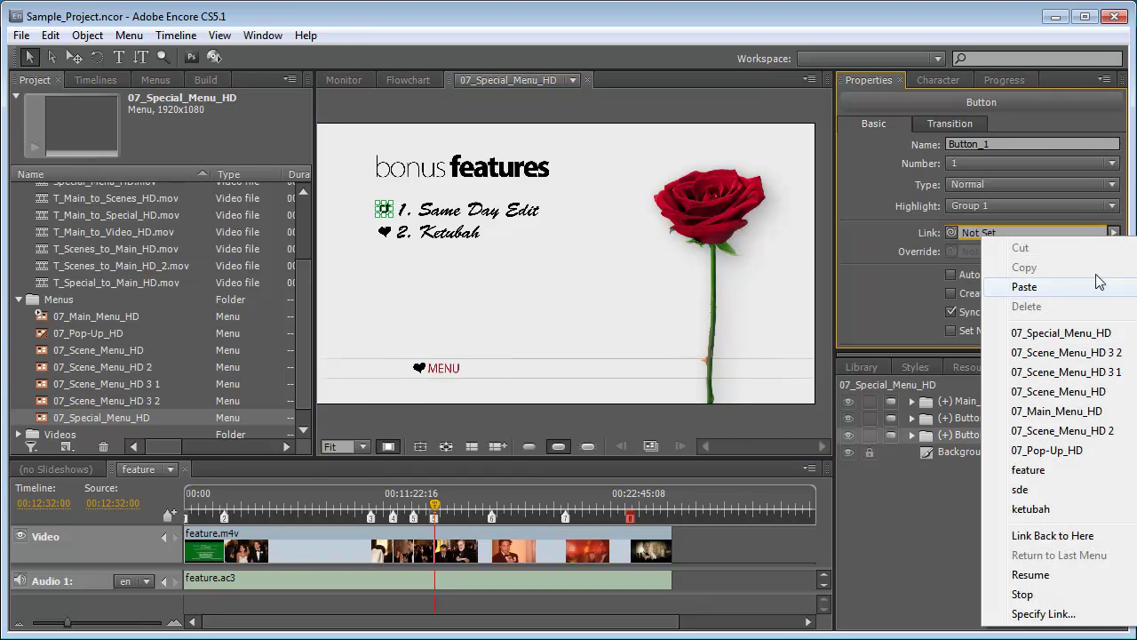
mouse_move(1030, 490)
left_click(947, 487)
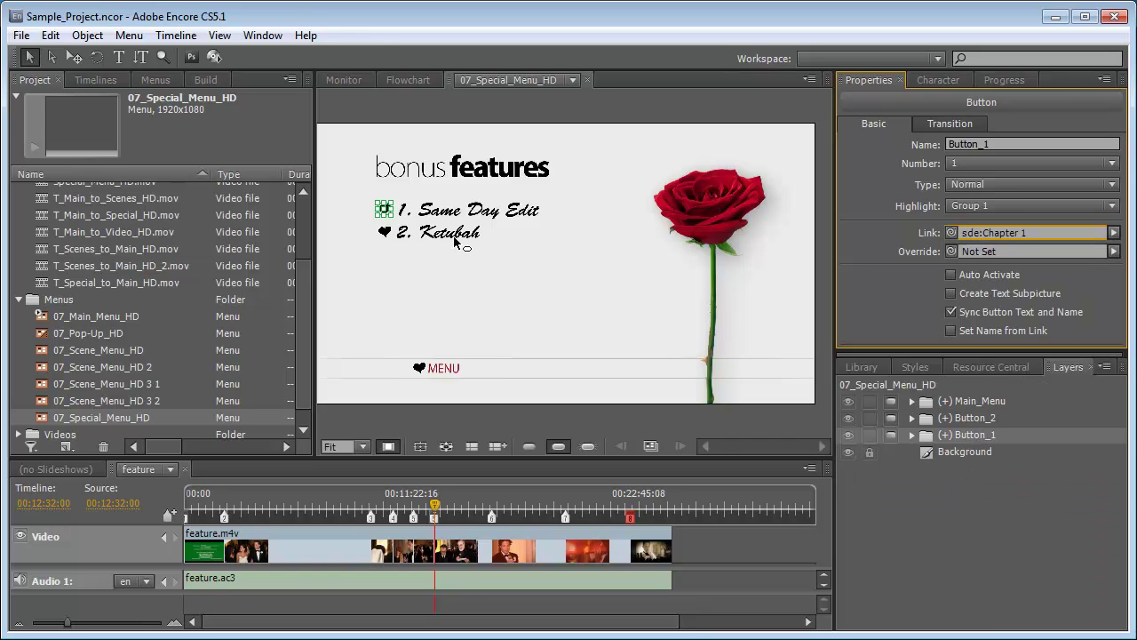
- Link Button_2, the Ketubah entry of the bonus features menu, to Chapter 1 of the ketubah timeline
left_click(382, 233)
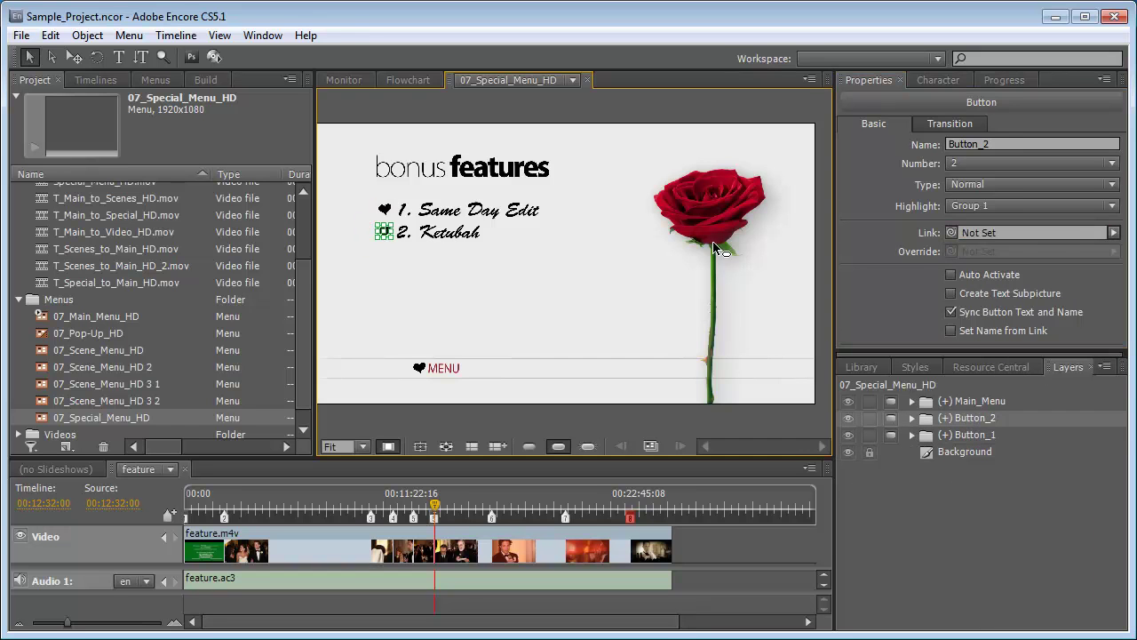
left_click(1114, 232)
mouse_move(1031, 509)
left_click(898, 508)
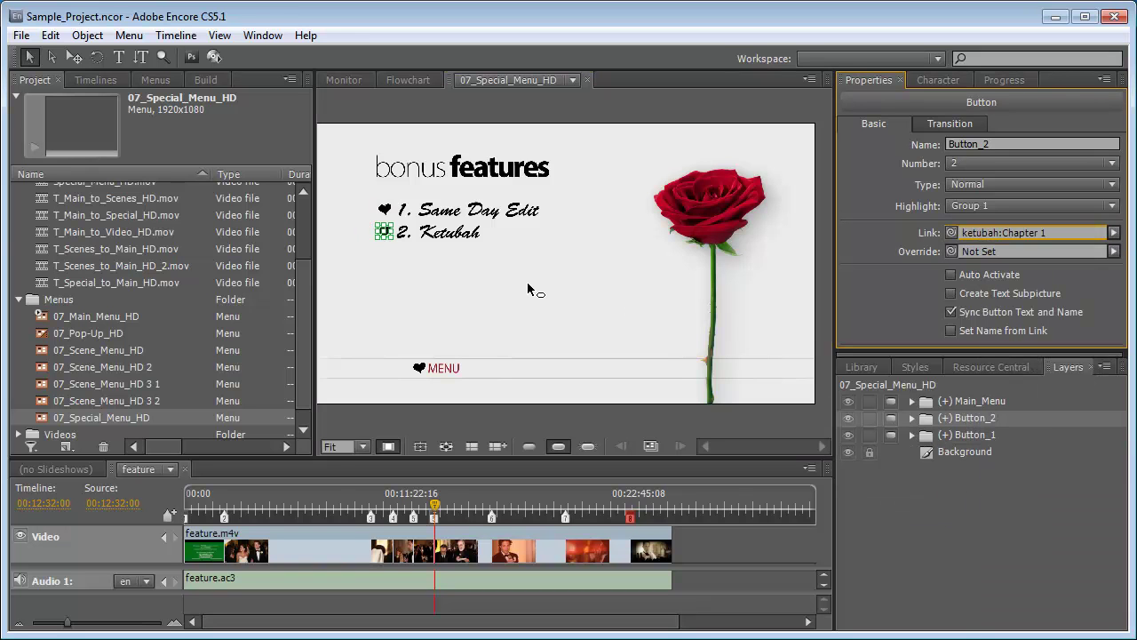
- Link the special menu's Main_Menu button to Special_Features of 07_Main_Menu_HD at the loop point, with T_Special_to_Main_HD.mov as its transition asset
left_click(421, 370)
left_click(1114, 232)
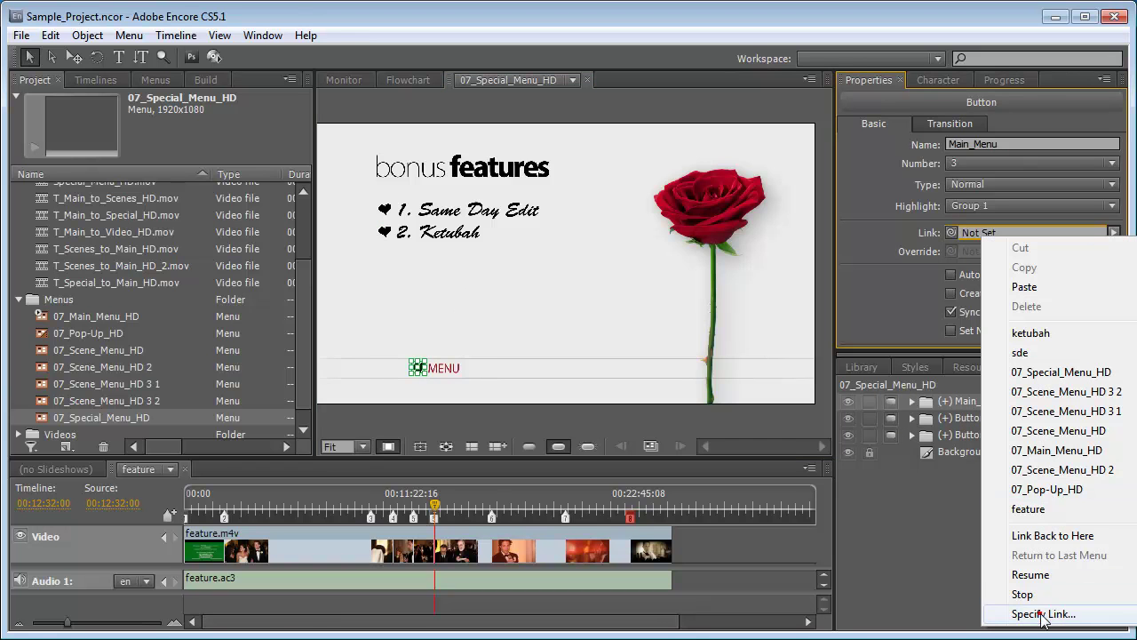
left_click(1041, 613)
left_click(467, 257)
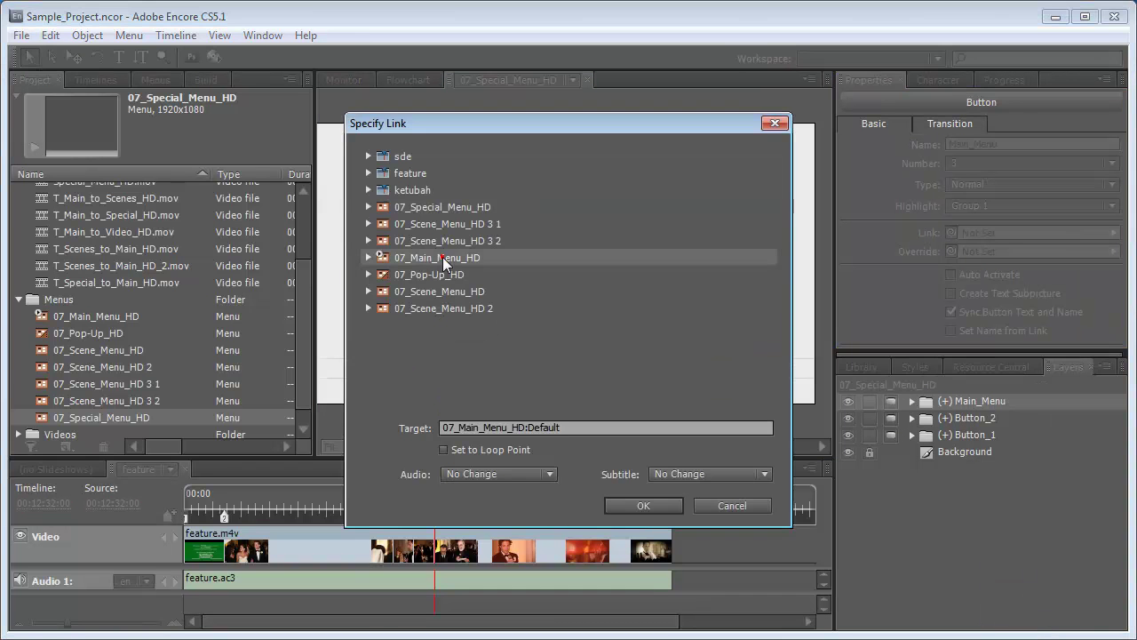
left_click(369, 257)
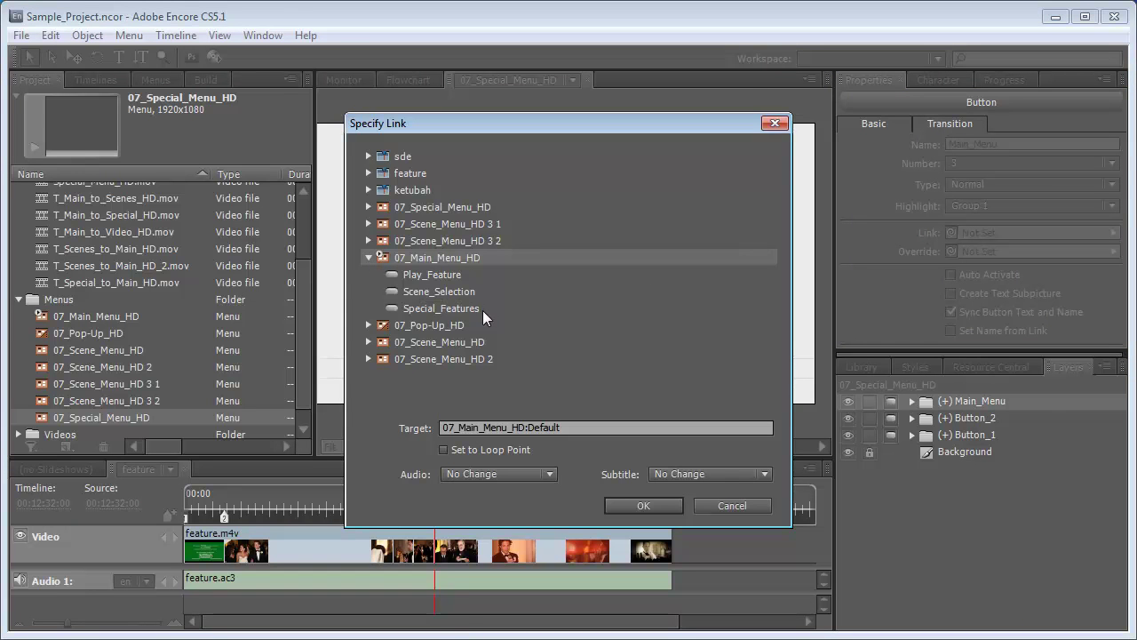
left_click(457, 308)
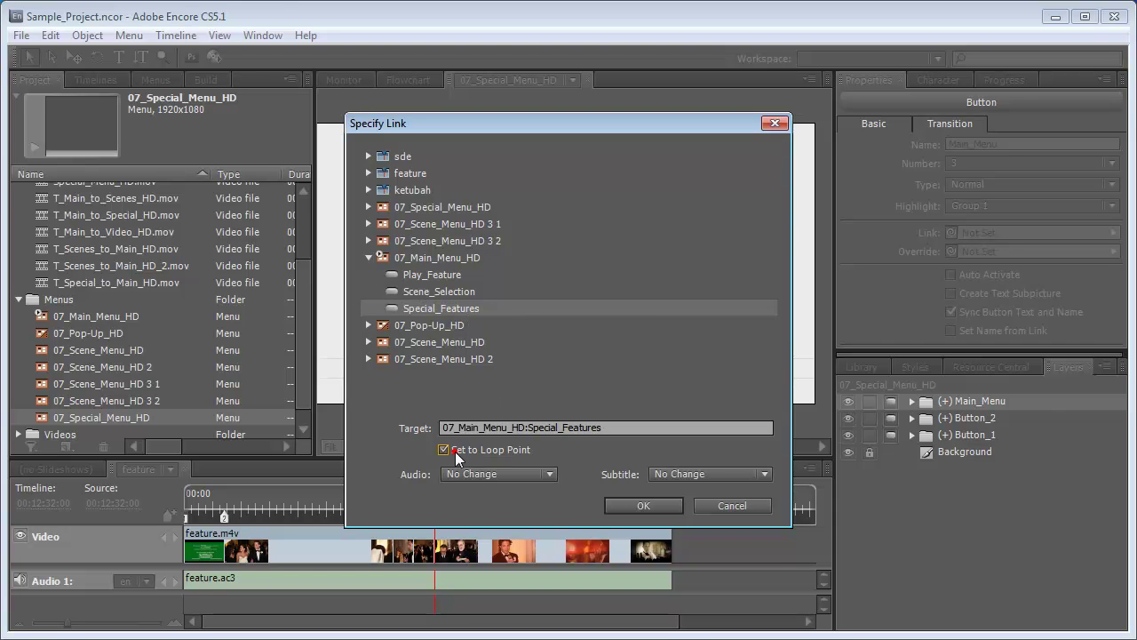
left_click(638, 503)
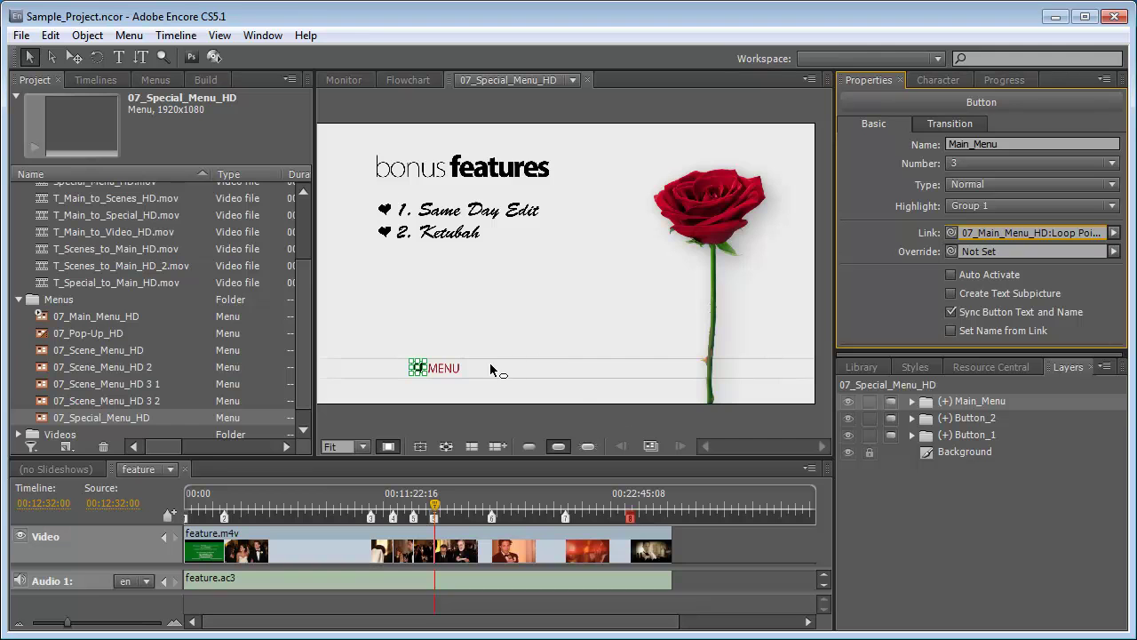
left_click(935, 129)
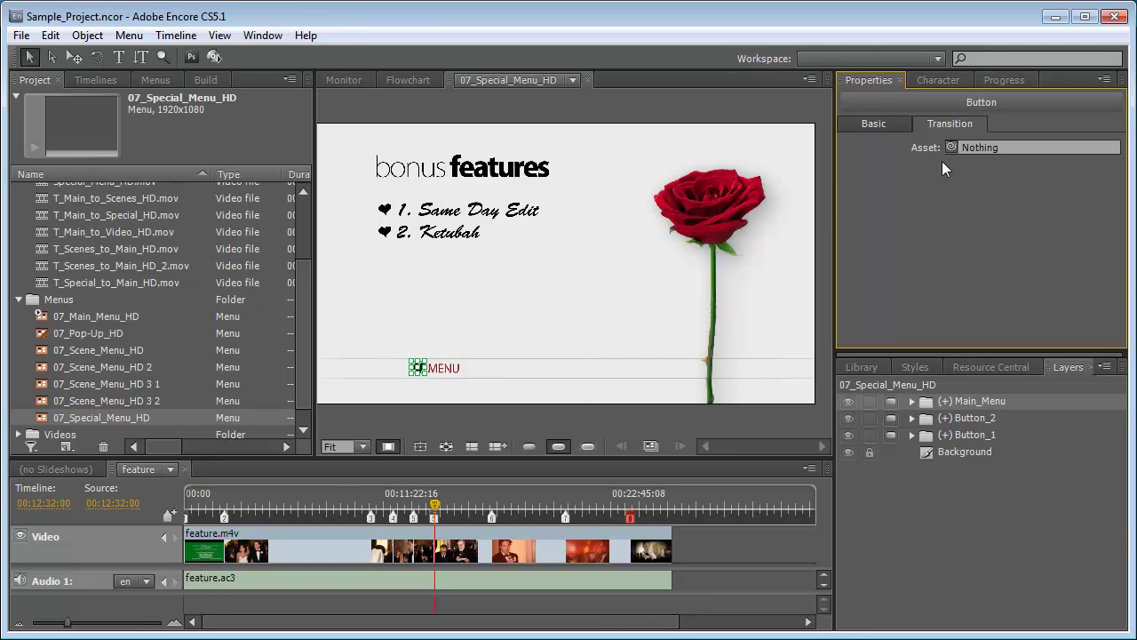
left_click_drag(952, 147, 127, 280)
- Rename Button_1 of the bonus features menu to Same Day Edit
left_click(385, 211)
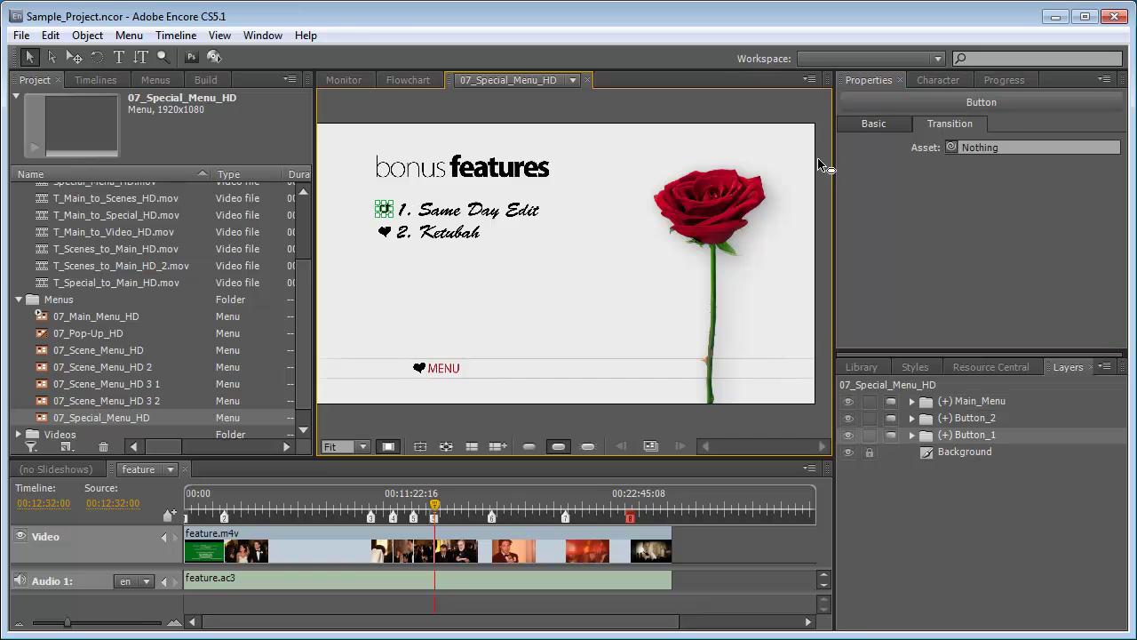
left_click(873, 124)
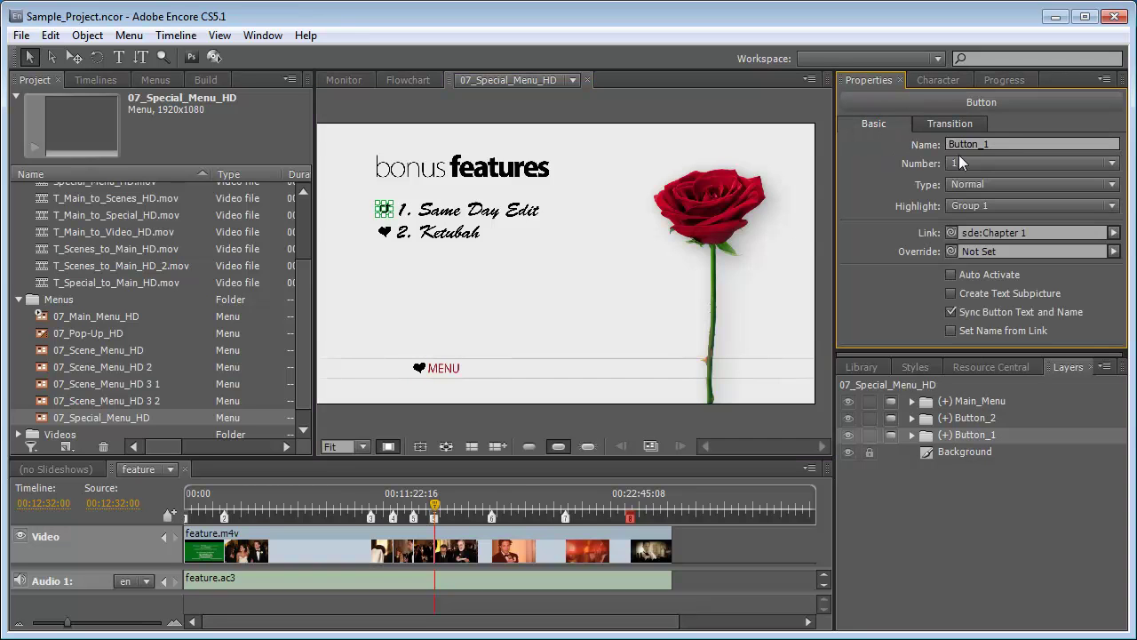
left_click_drag(1008, 144, 948, 144)
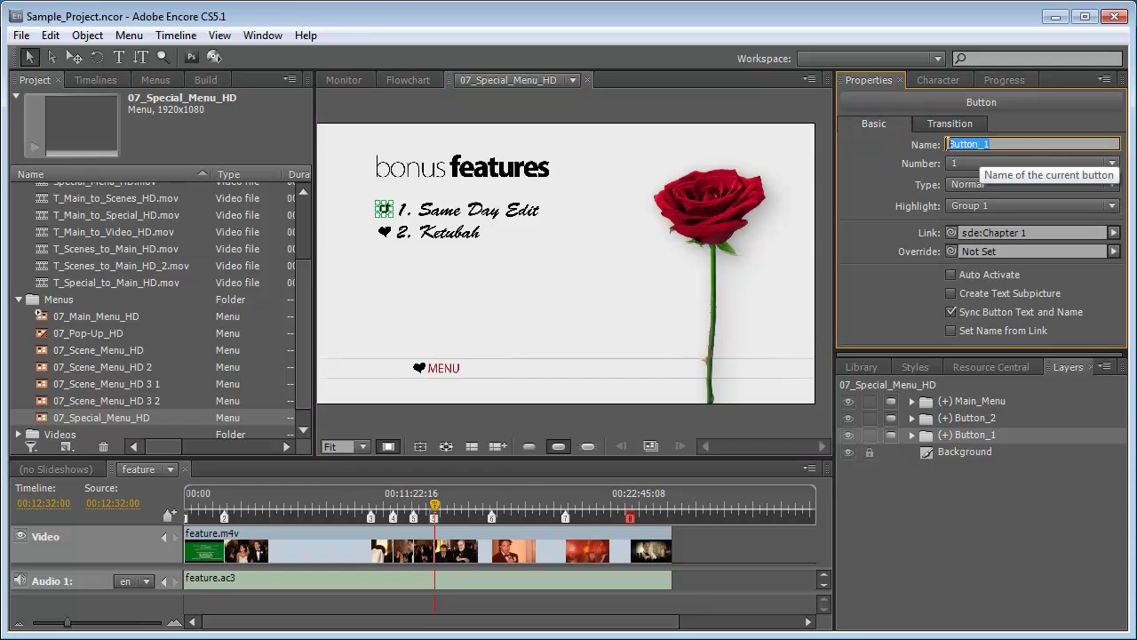
type("Same")
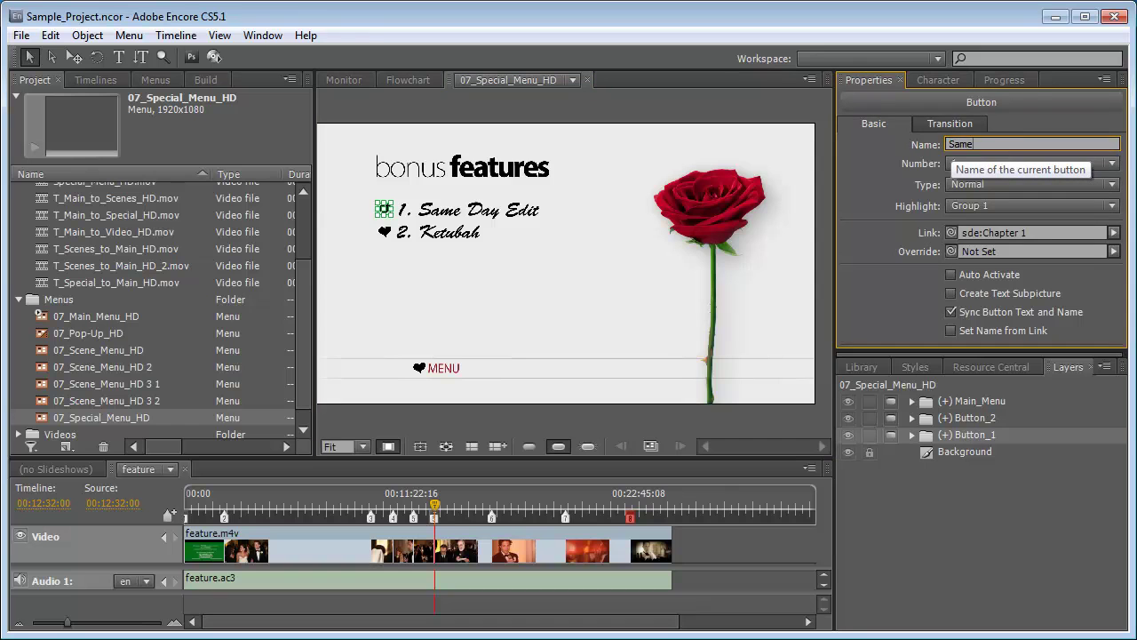
type(" Day Edit")
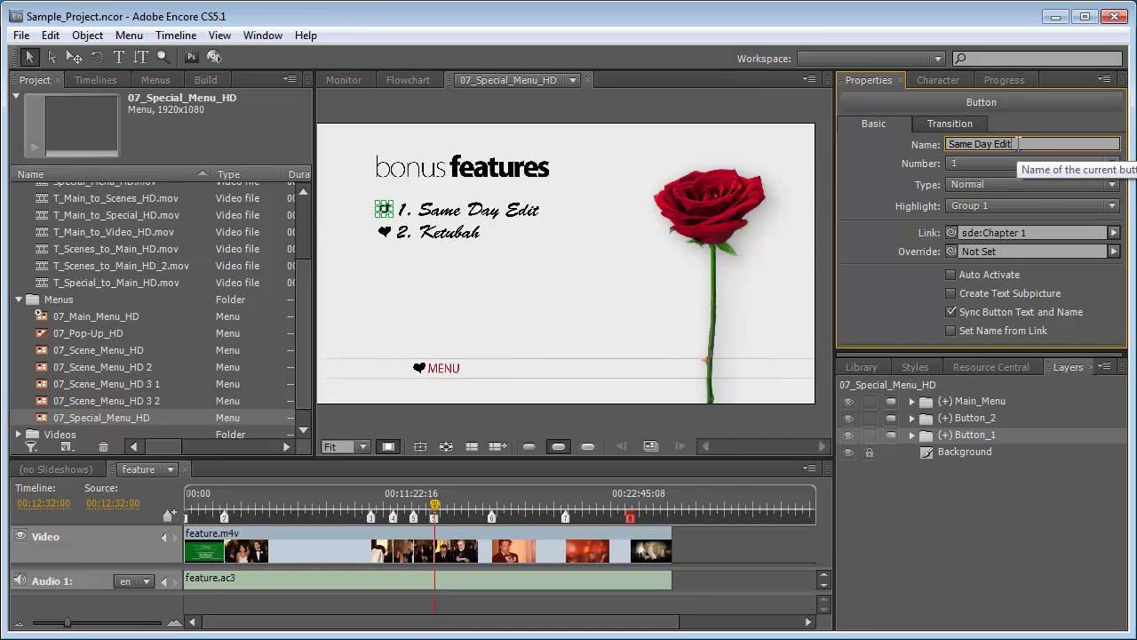
- Rename Button_2 of the bonus features menu to Ketubah
left_click(388, 235)
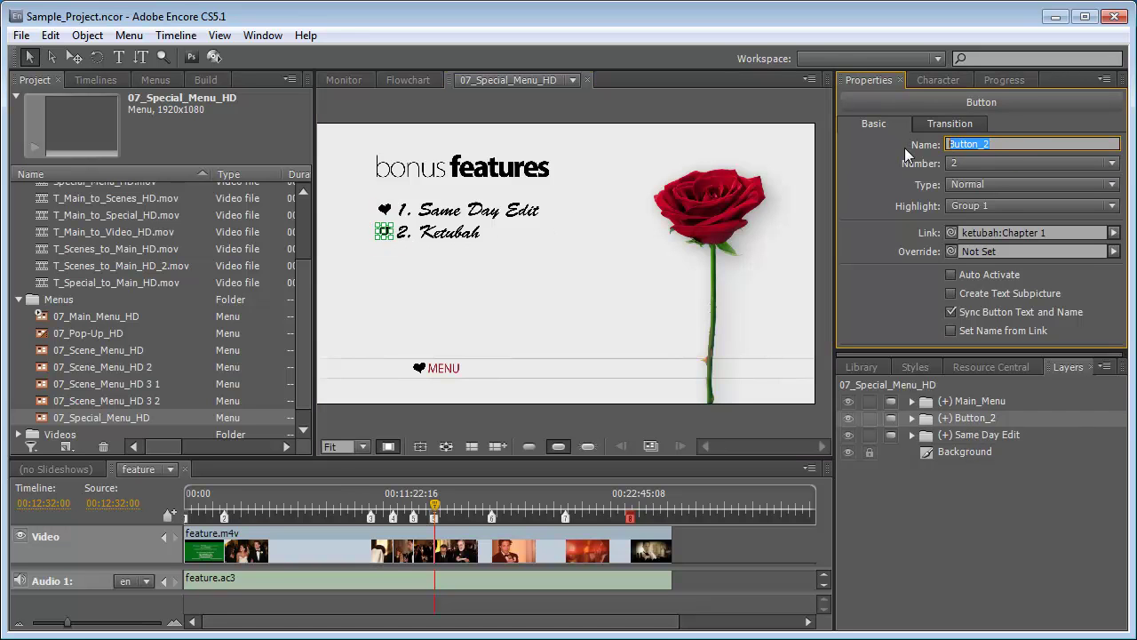
type("Ketubah")
left_click(539, 267)
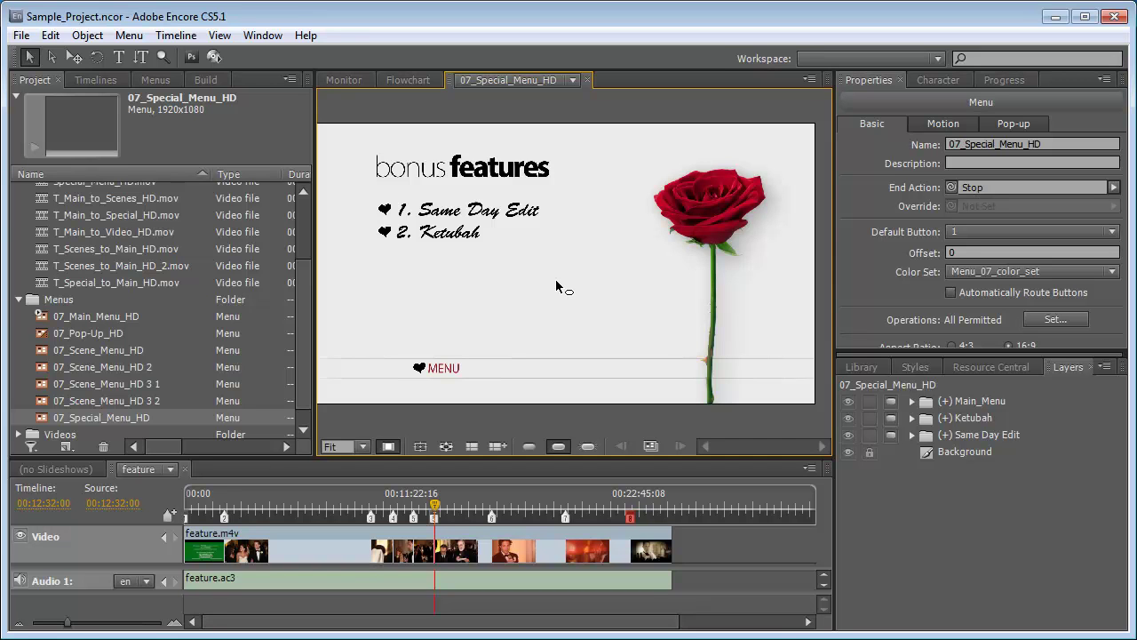
- Set the end action of the feature, ketubah and sde timelines to Return to Last Menu and their pop-up menu to 07_Pop-Up_HD
left_click(99, 82)
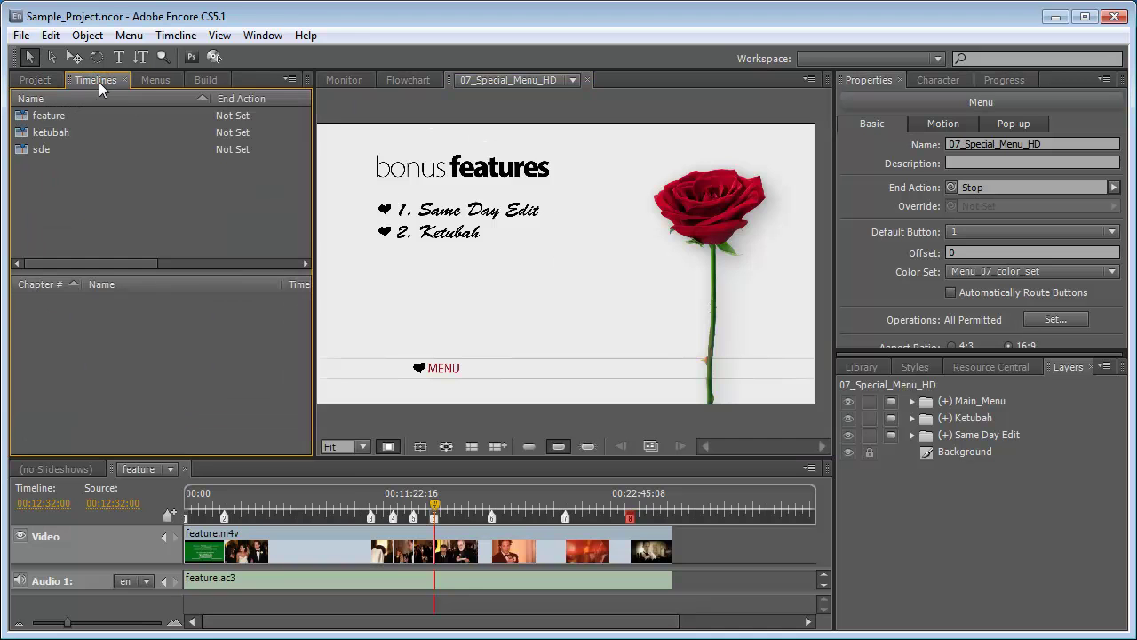
left_click(53, 116)
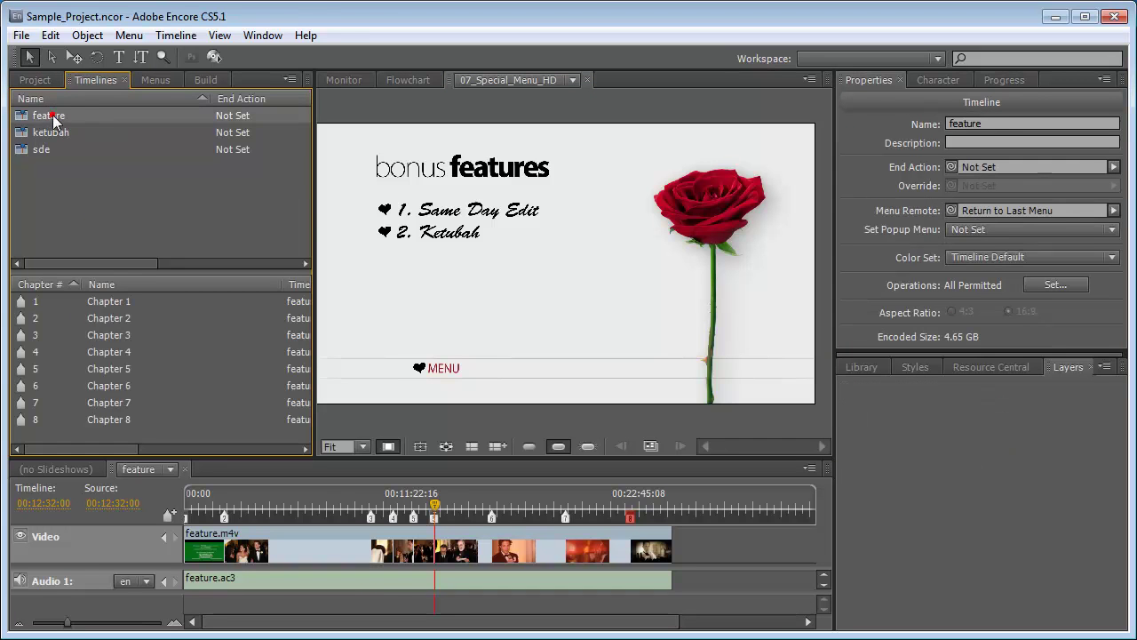
left_click(36, 151, "shift")
left_click(35, 153)
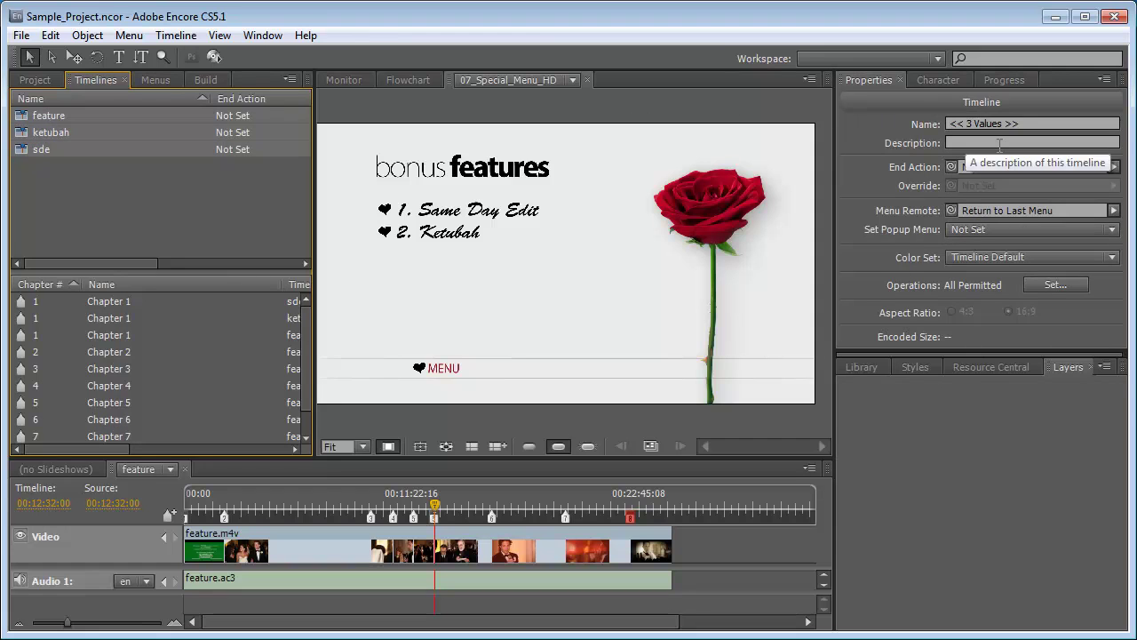
left_click(1110, 166)
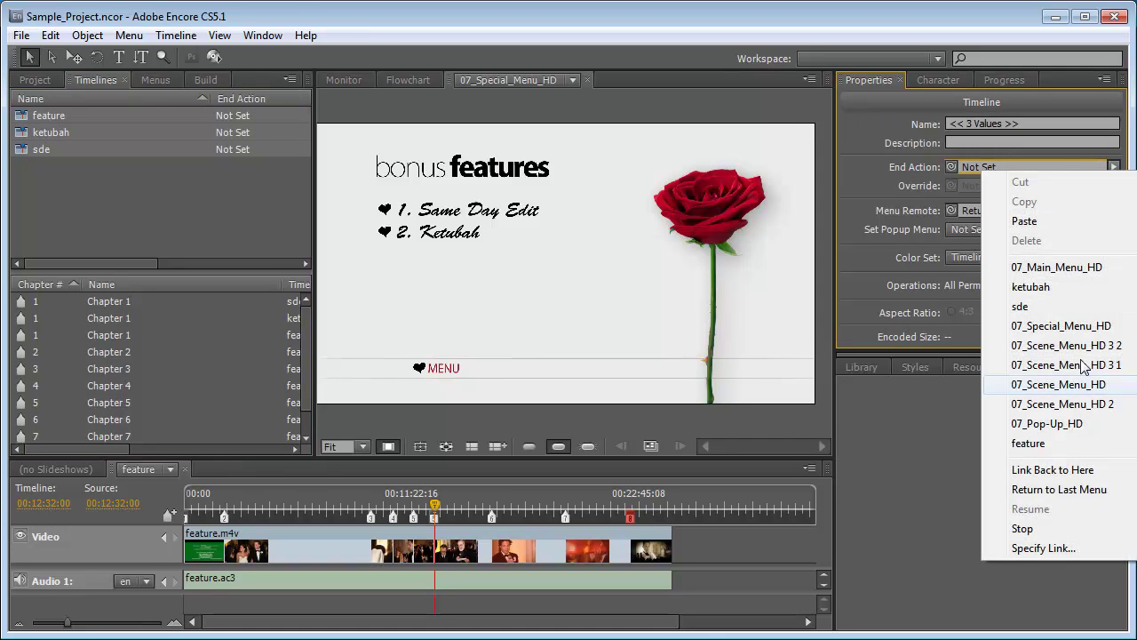
left_click(1061, 489)
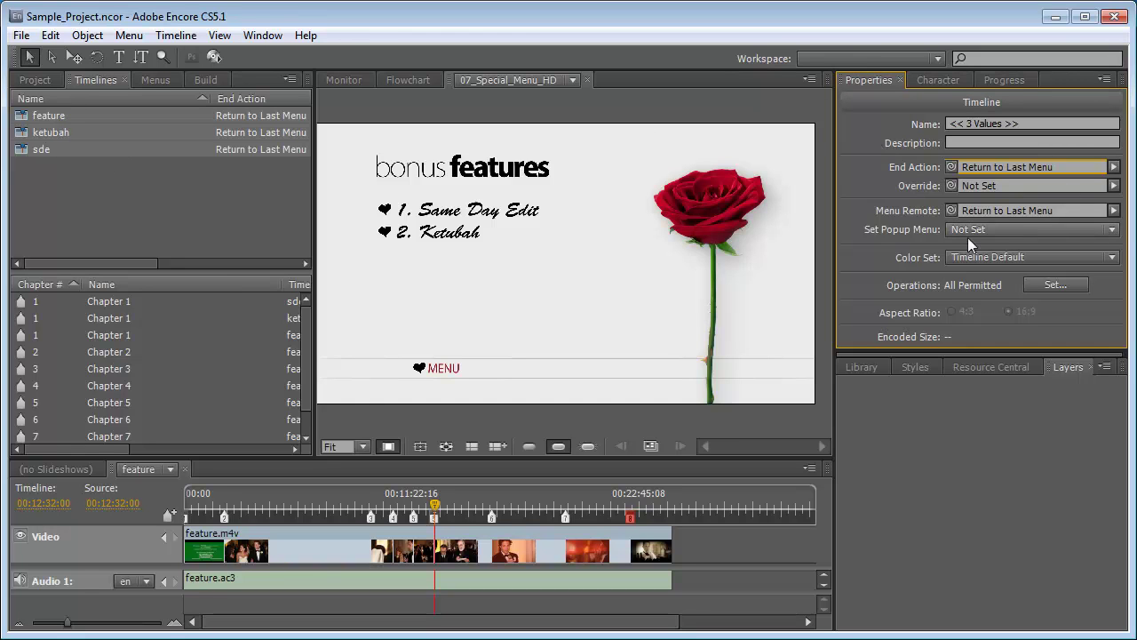
left_click(1100, 231)
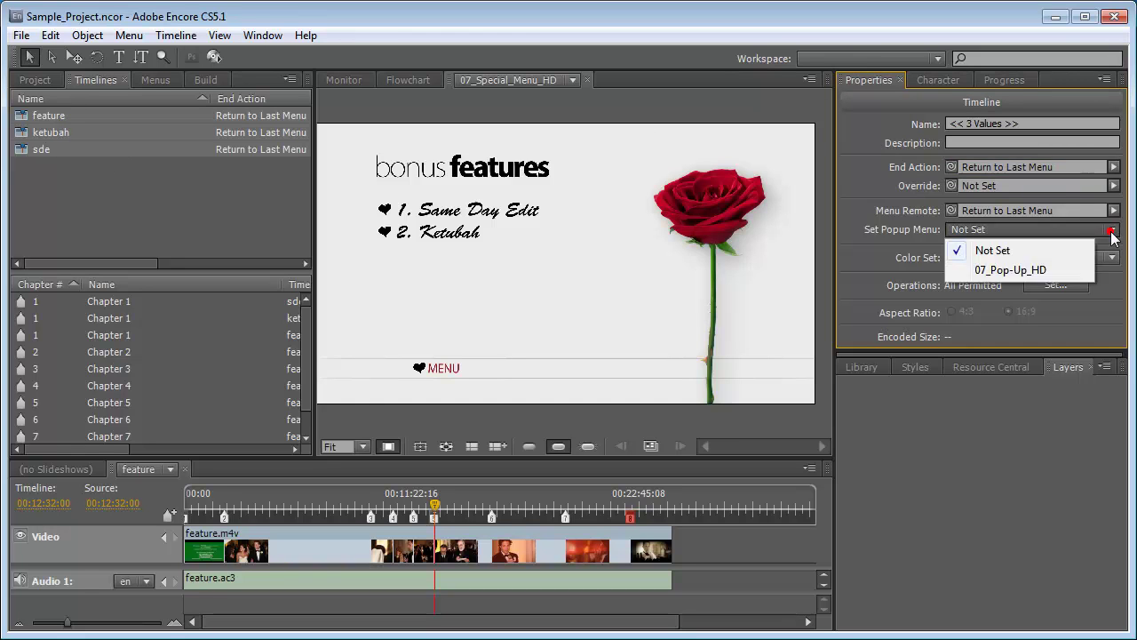
left_click(1038, 272)
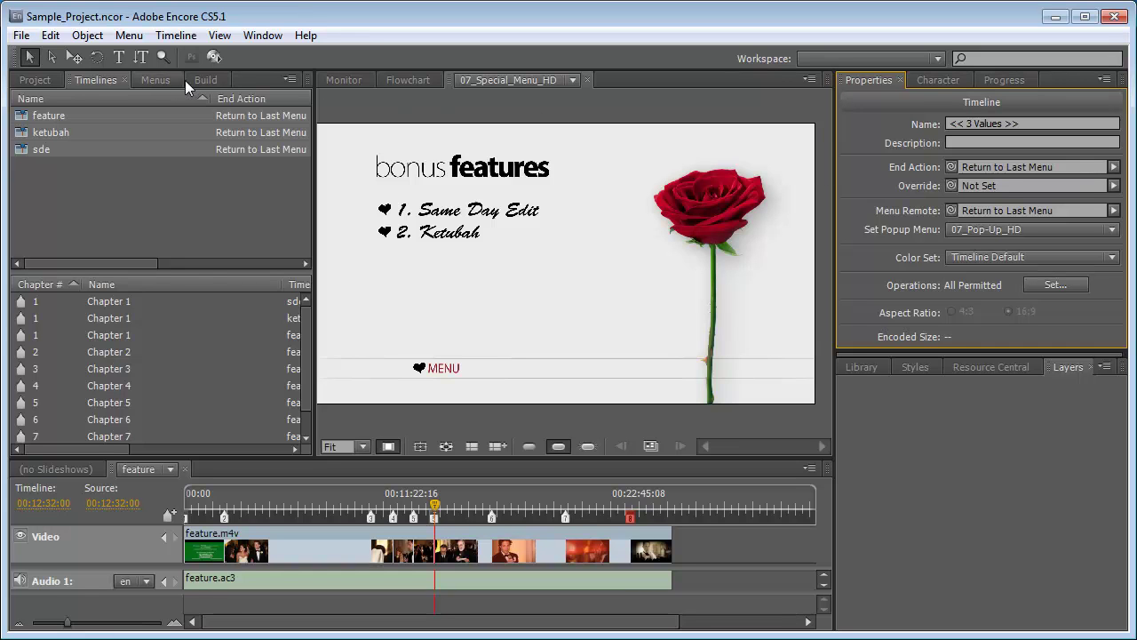
- Show button routing in 07_Main_Menu_HD and remove the wrap-around by clearing Play_Feature's left route and Special_Features' right route
left_click(156, 80)
double_click(91, 118)
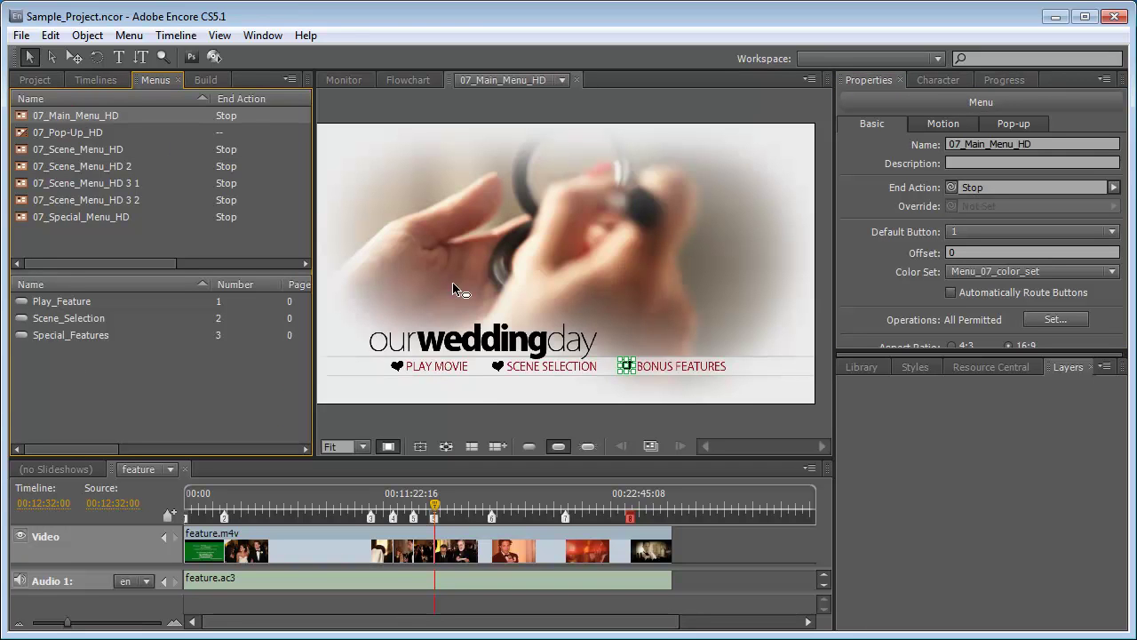
left_click(464, 410)
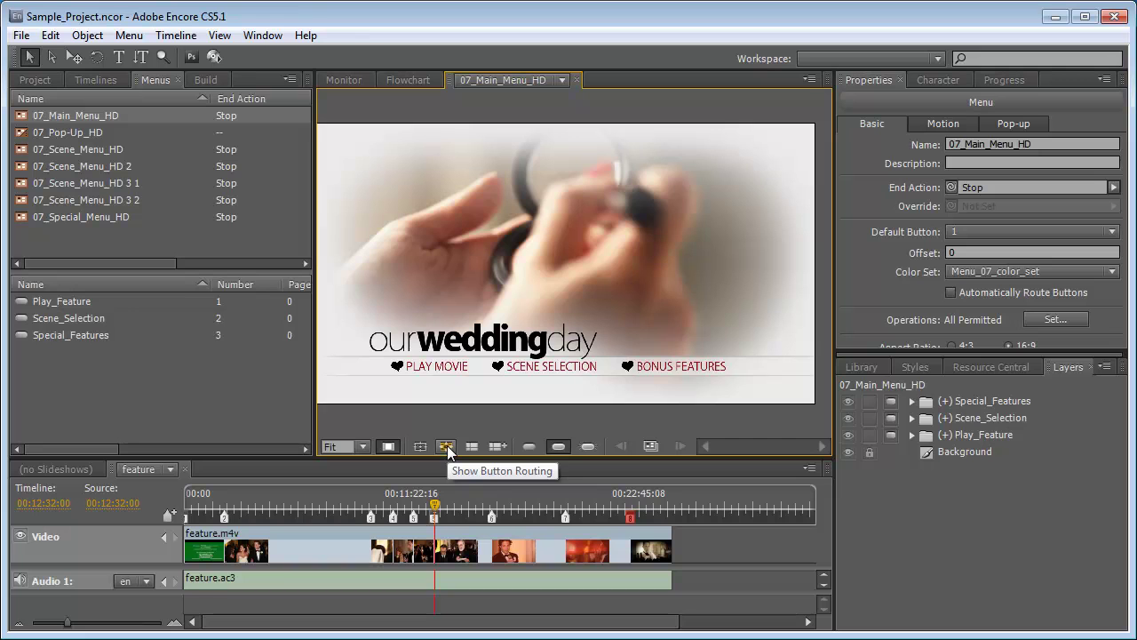
left_click(447, 445)
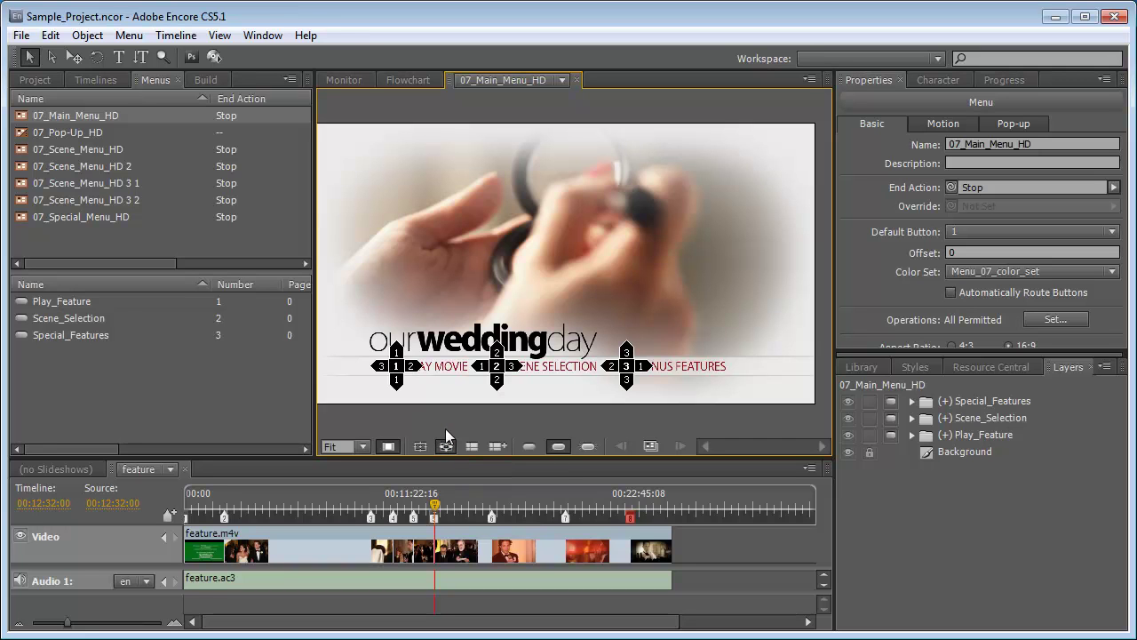
left_click(402, 371)
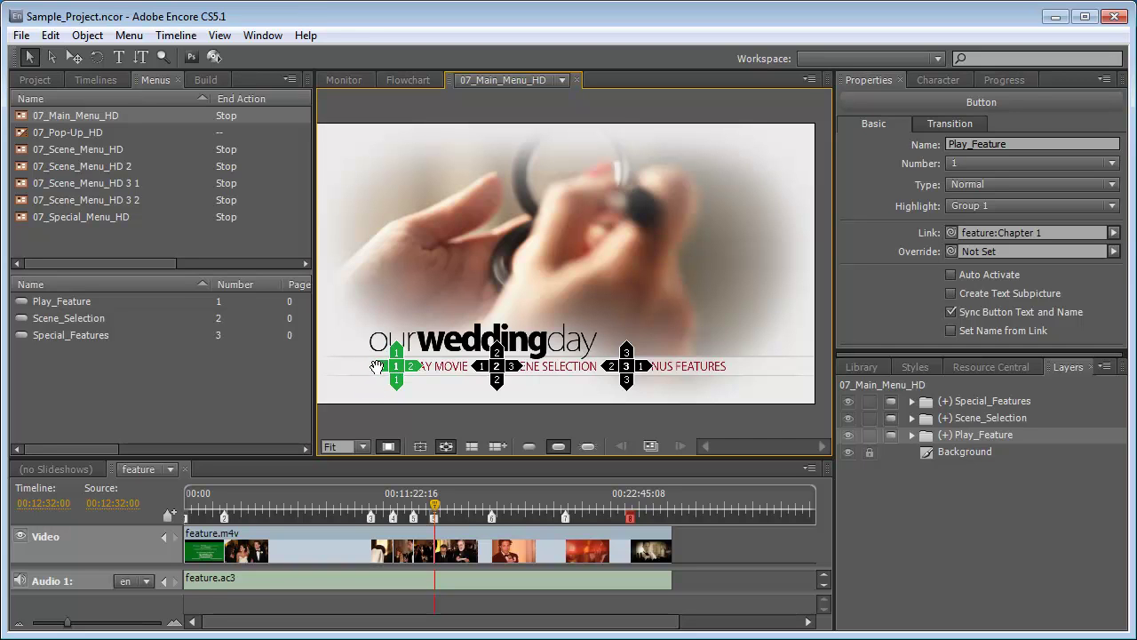
left_click_drag(378, 366, 345, 327)
left_click_drag(640, 368, 664, 372)
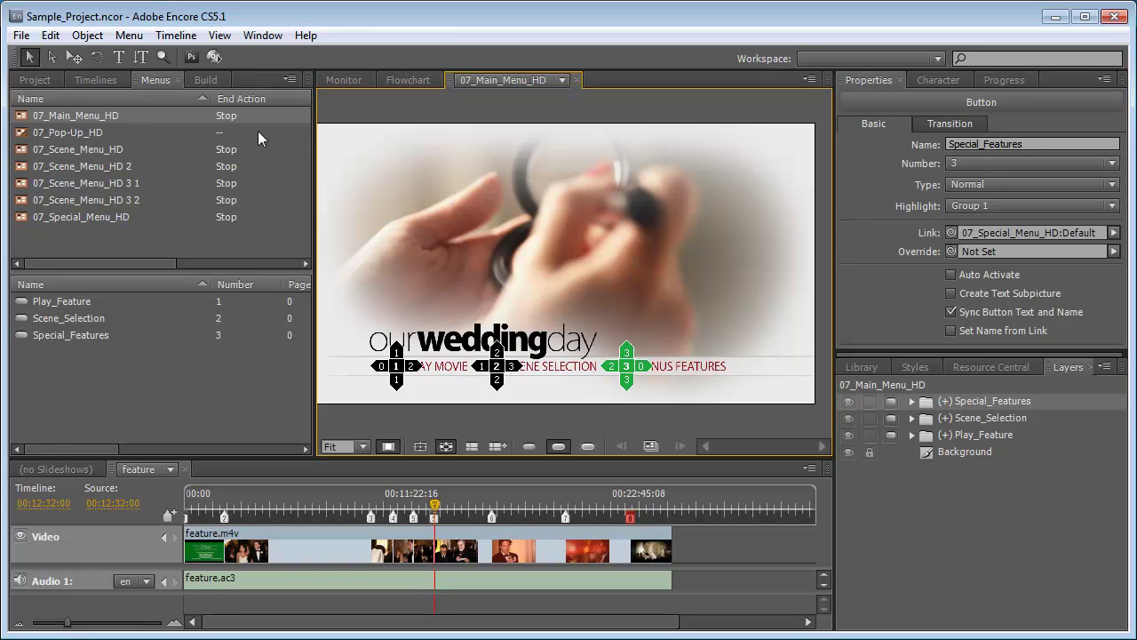
- Show button routing in 07_Pop-Up_HD and clear the up, down and left routes of its Main_Menu button
double_click(76, 133)
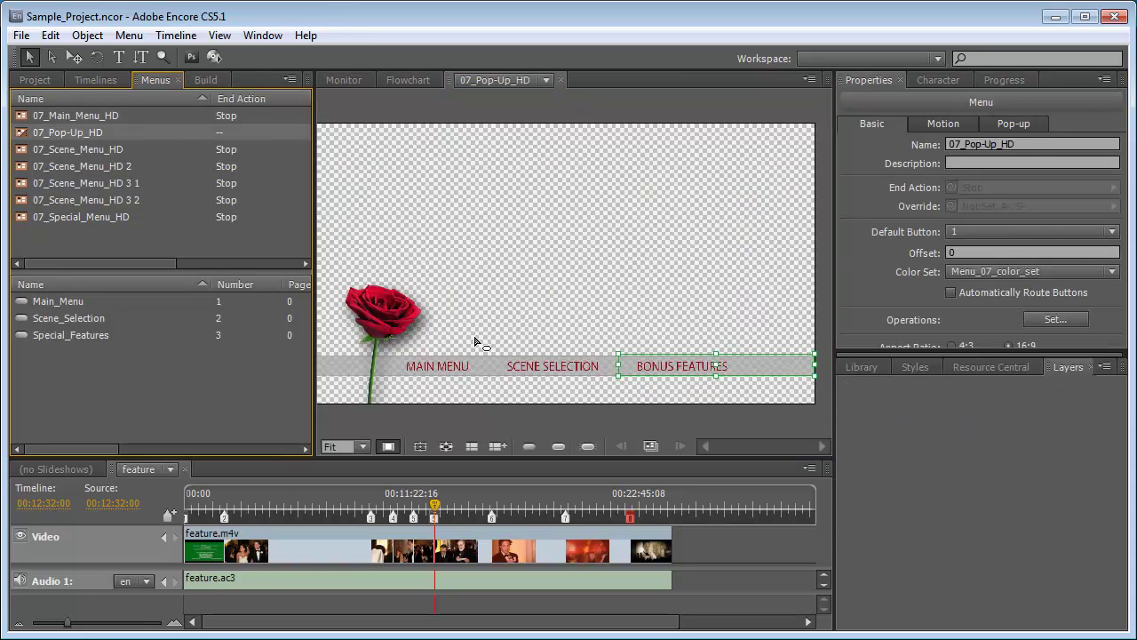
left_click(446, 446)
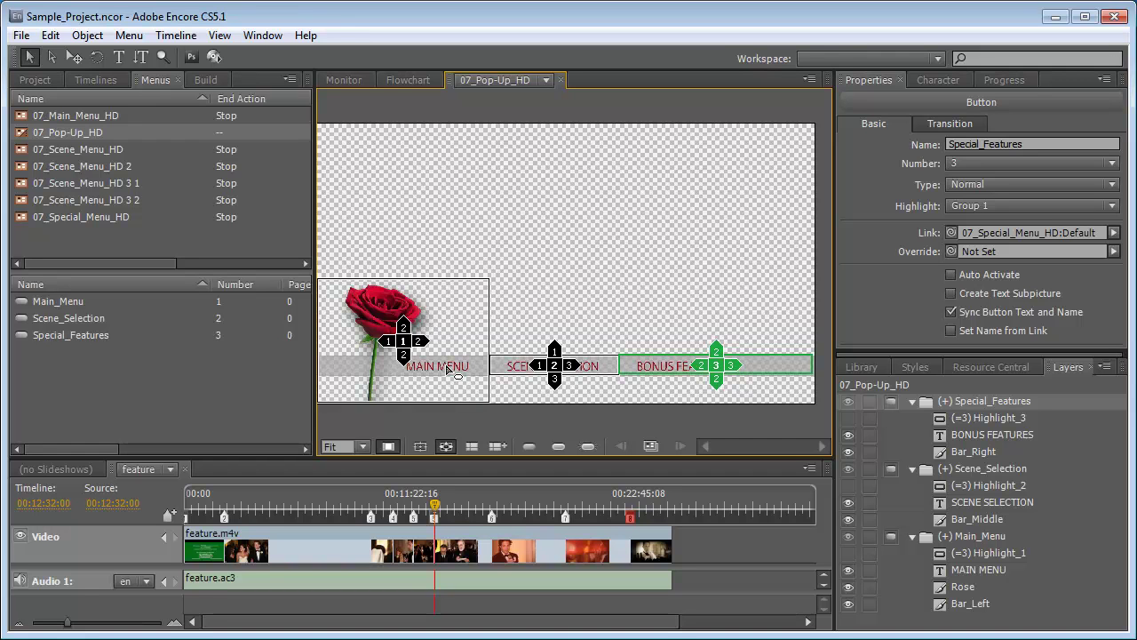
left_click_drag(403, 327, 408, 237)
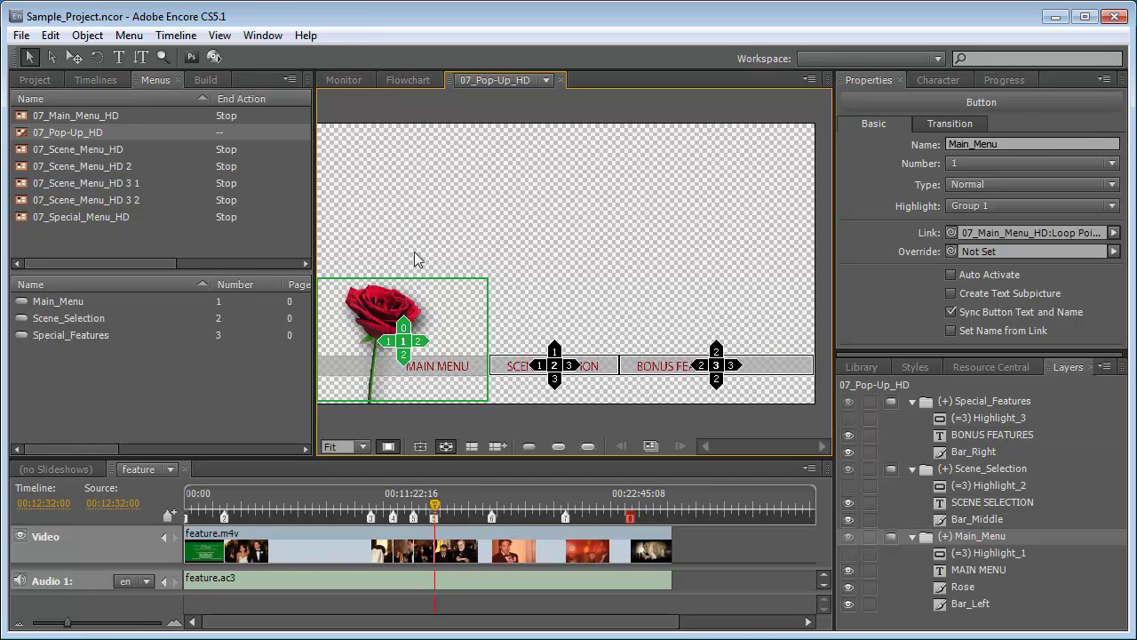
left_click_drag(402, 358, 407, 422)
left_click_drag(389, 342, 358, 251)
- Clear the pop-up menu's up and down routes on Scene_Selection, and the up, down and right routes on Special_Features
left_click(552, 356)
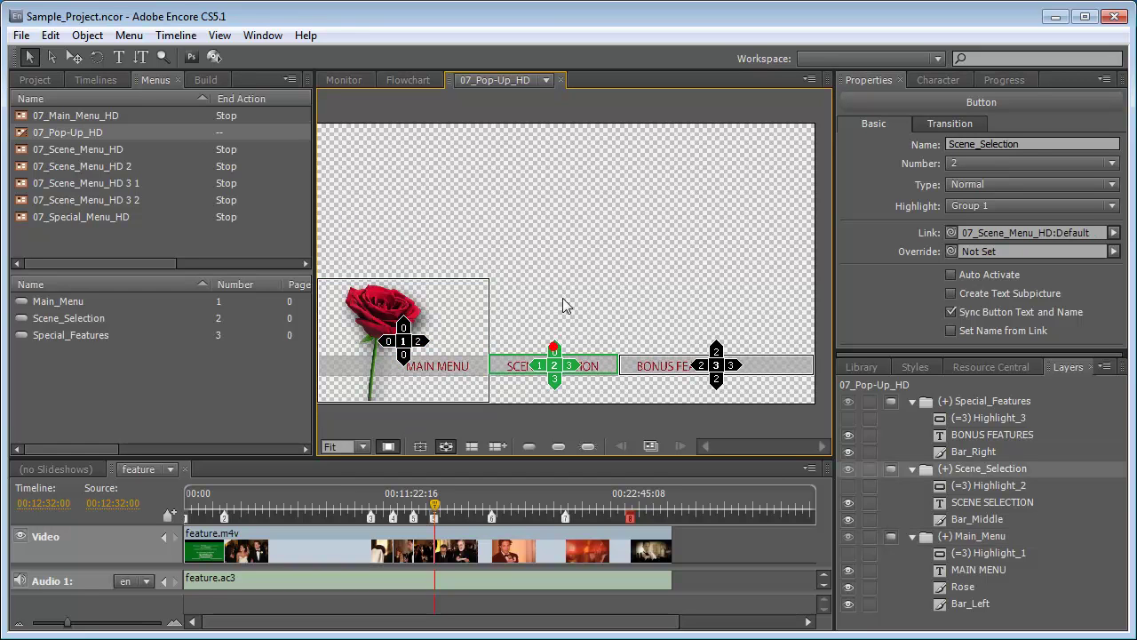
left_click_drag(561, 380, 557, 418)
left_click(718, 378)
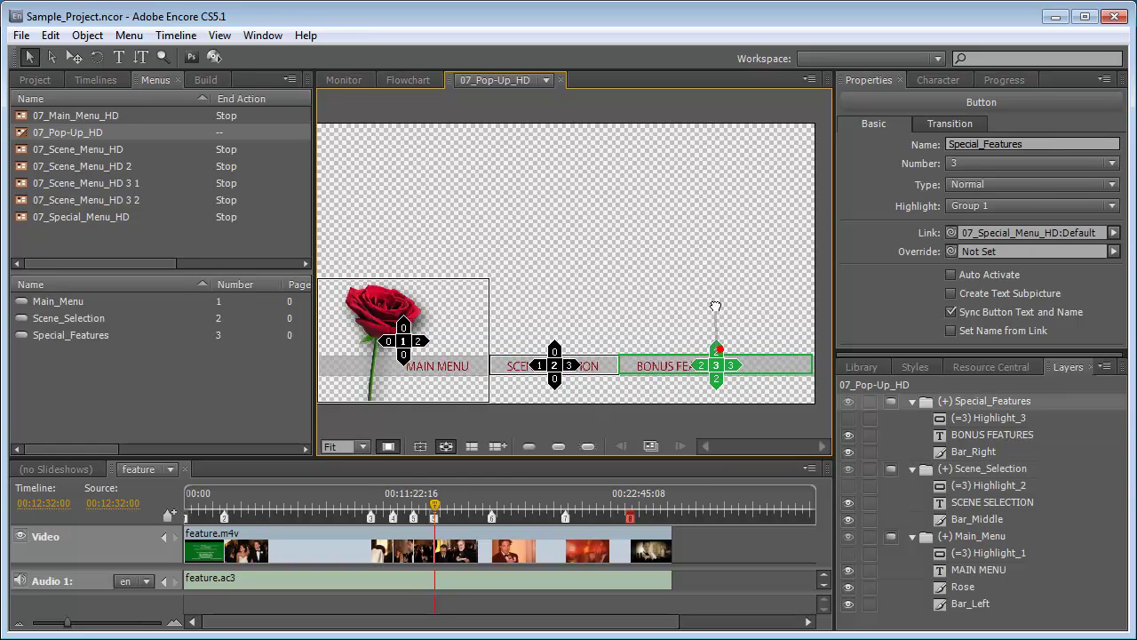
left_click_drag(719, 380, 761, 337)
left_click(771, 325)
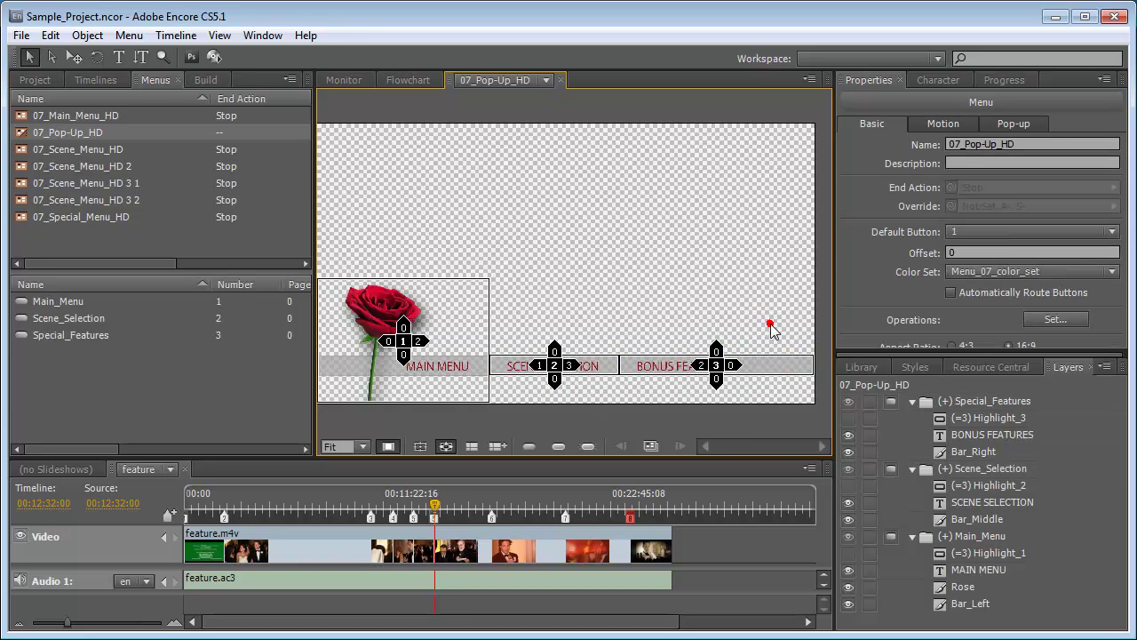
- In 07_Scene_Menu_HD, route Chapter 1 left to Main_Menu, Chapter 2 right to Chapter 3 with no upward route, and Chapter 3 left to Chapter 2
double_click(87, 149)
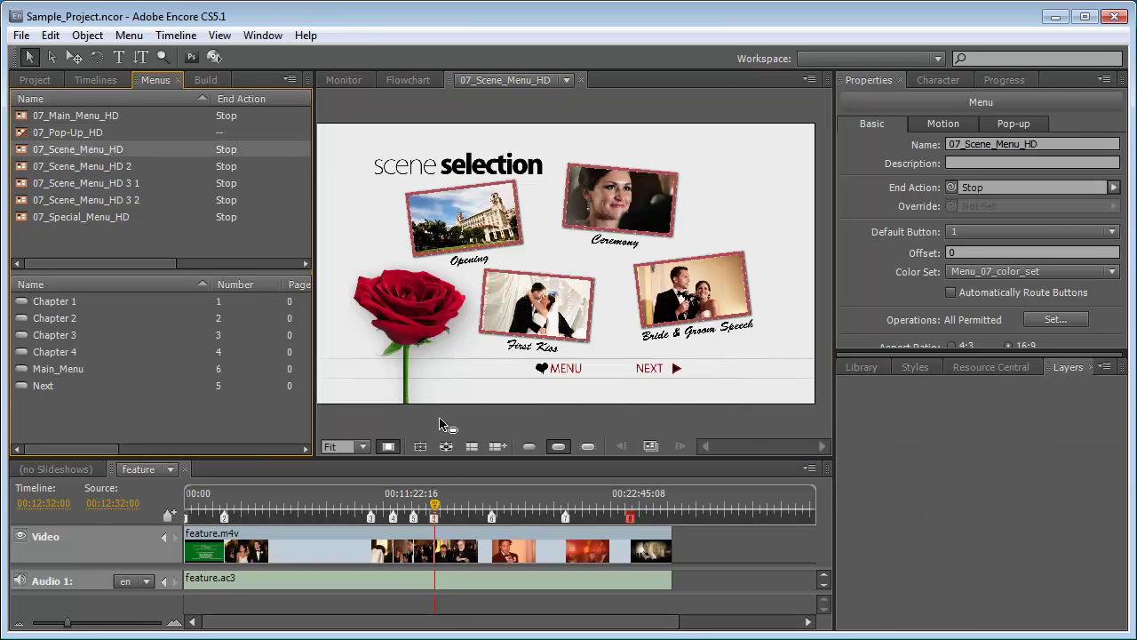
left_click(446, 446)
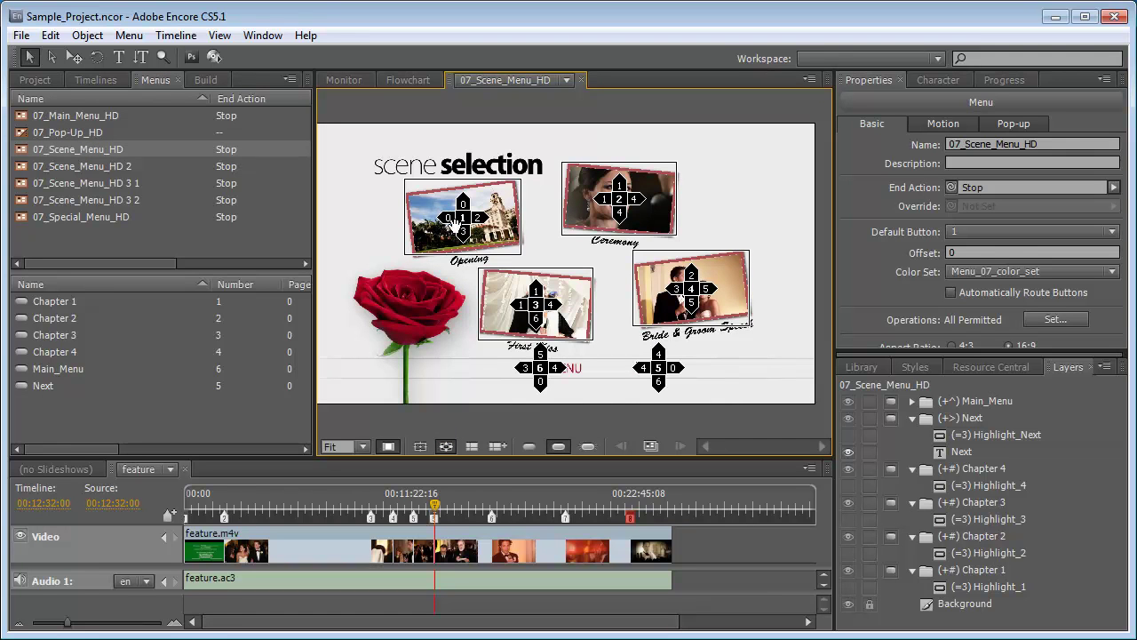
left_click(449, 219)
left_click_drag(380, 207, 556, 372)
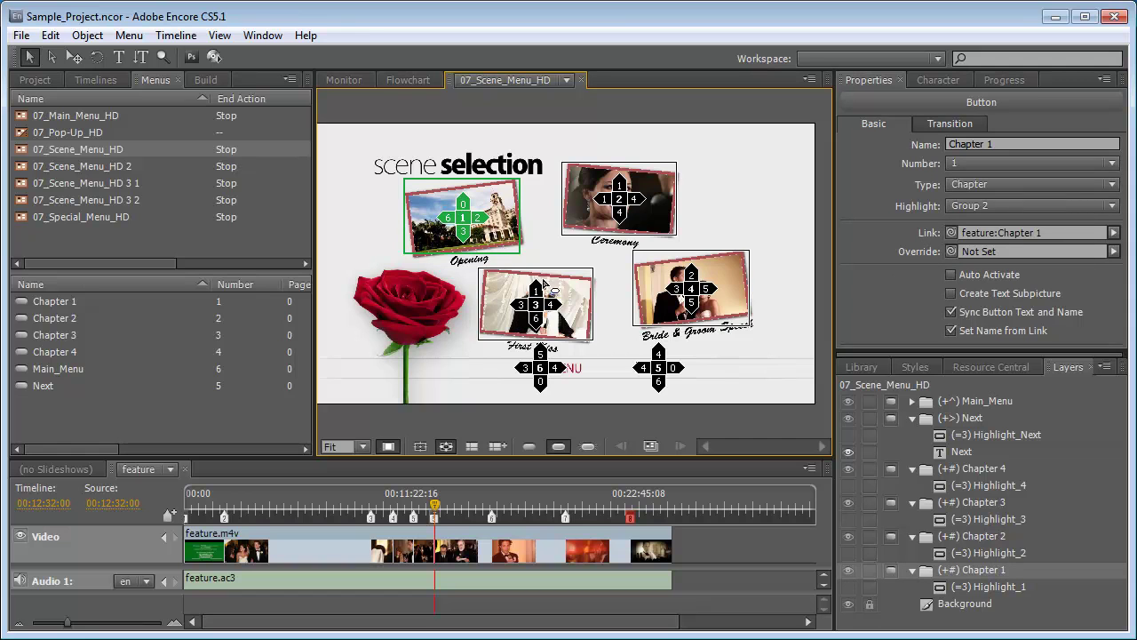
left_click(636, 197)
left_click_drag(619, 213, 538, 303)
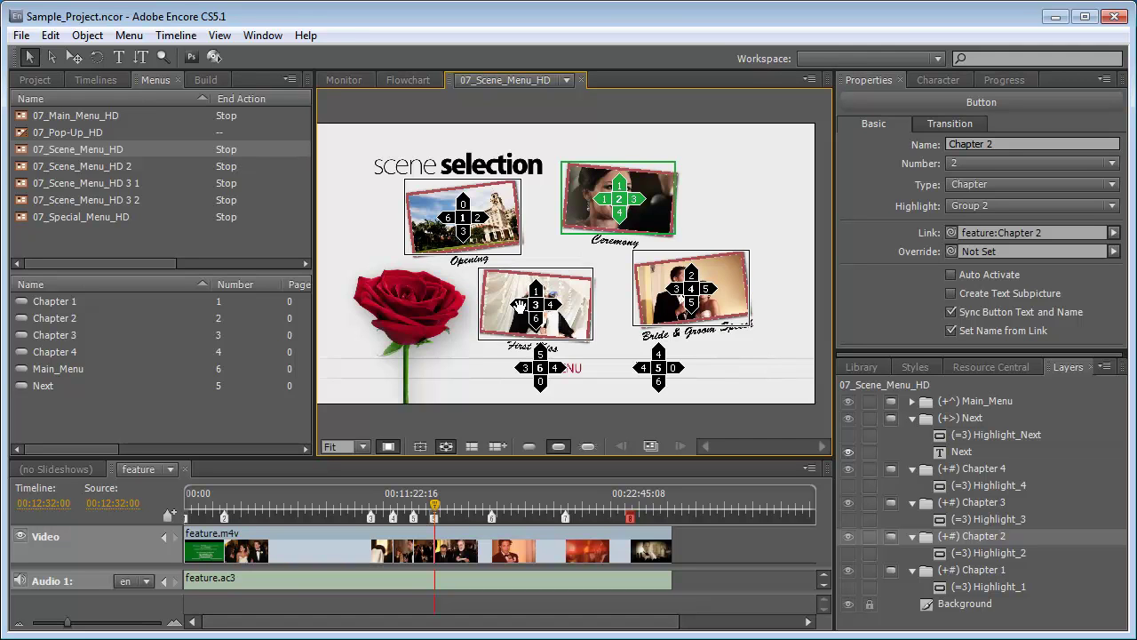
left_click(519, 303)
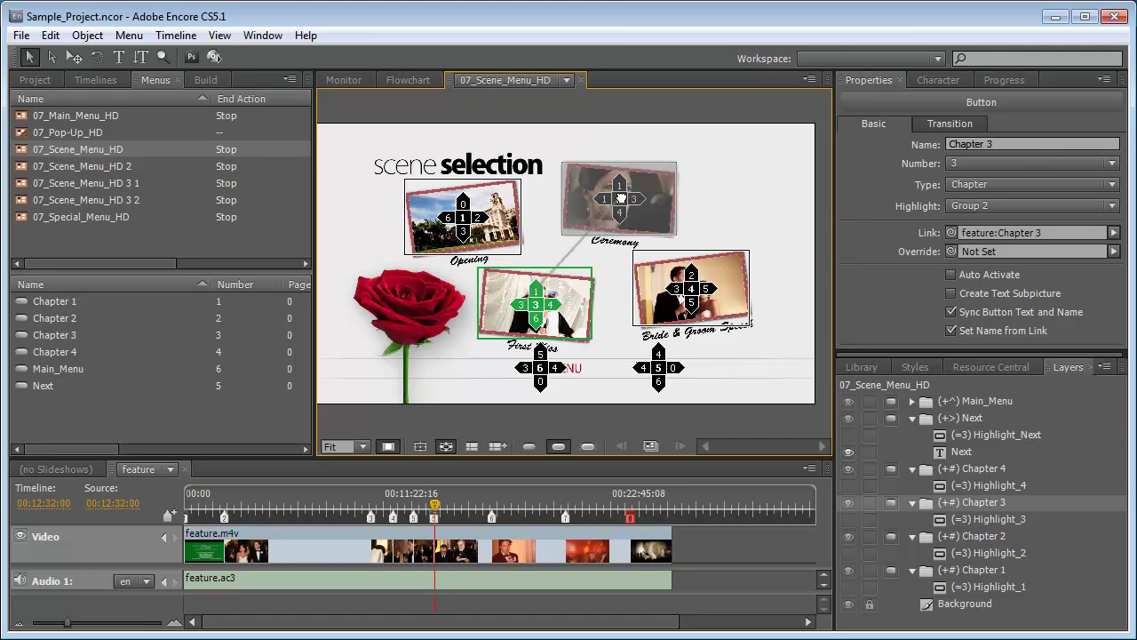
left_click_drag(621, 182, 636, 164)
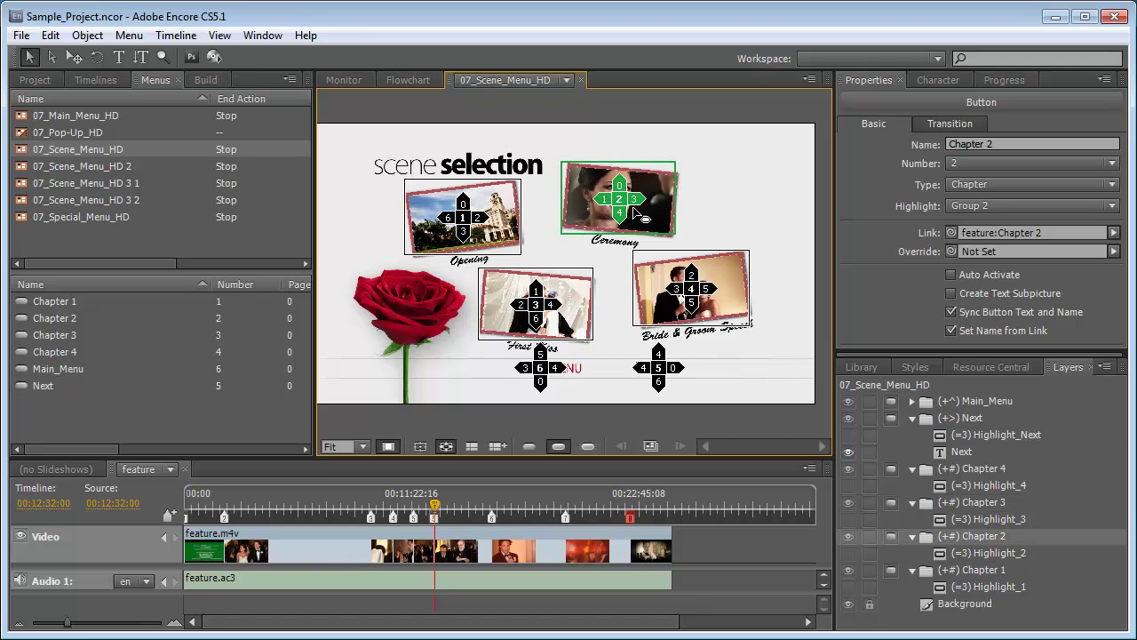
- Route Main_Menu up to Chapter 3, left to Chapter 1 and right to Next; route Next left to Main_Menu and clear its downward route
left_click(711, 287)
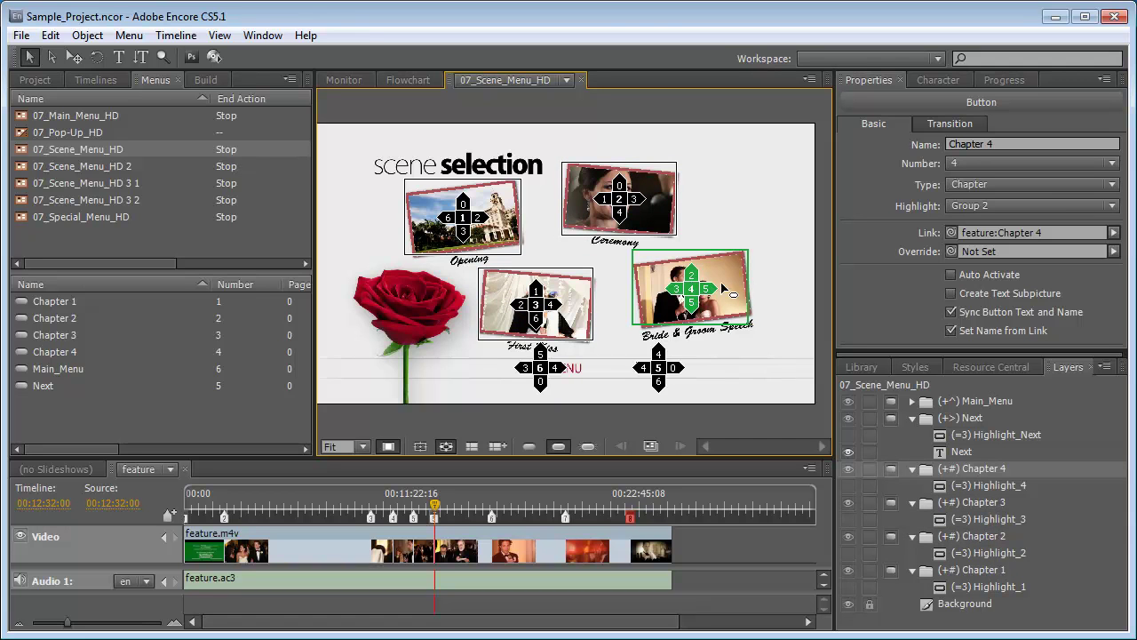
left_click(541, 352)
left_click_drag(525, 367, 452, 220)
left_click_drag(555, 367, 661, 370)
left_click(659, 367)
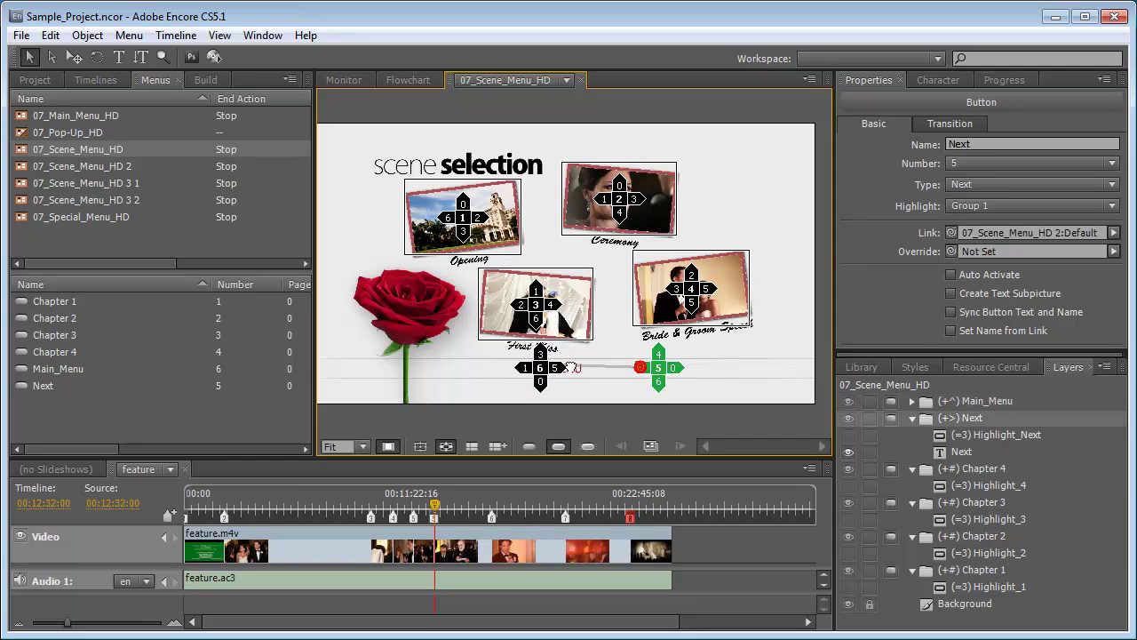
left_click(698, 392)
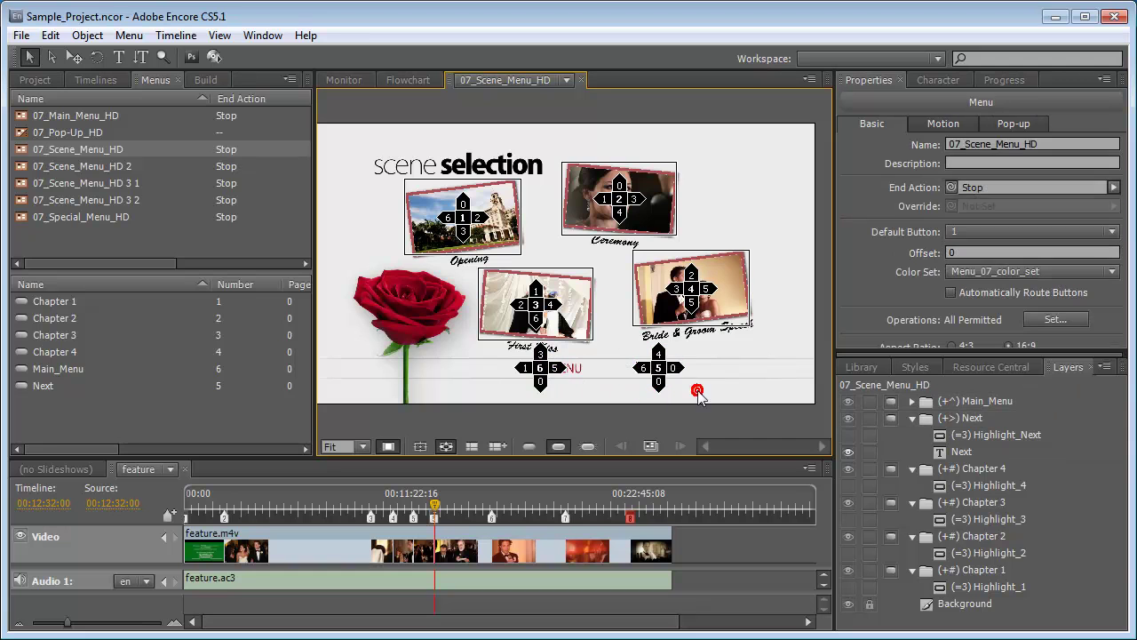
- In 07_Scene_Menu_HD 2, clear the upward routes of Chapters 1 and 2, and route Chapter 2 right to Chapter 3 and Chapter 3 left to Chapter 2
double_click(80, 166)
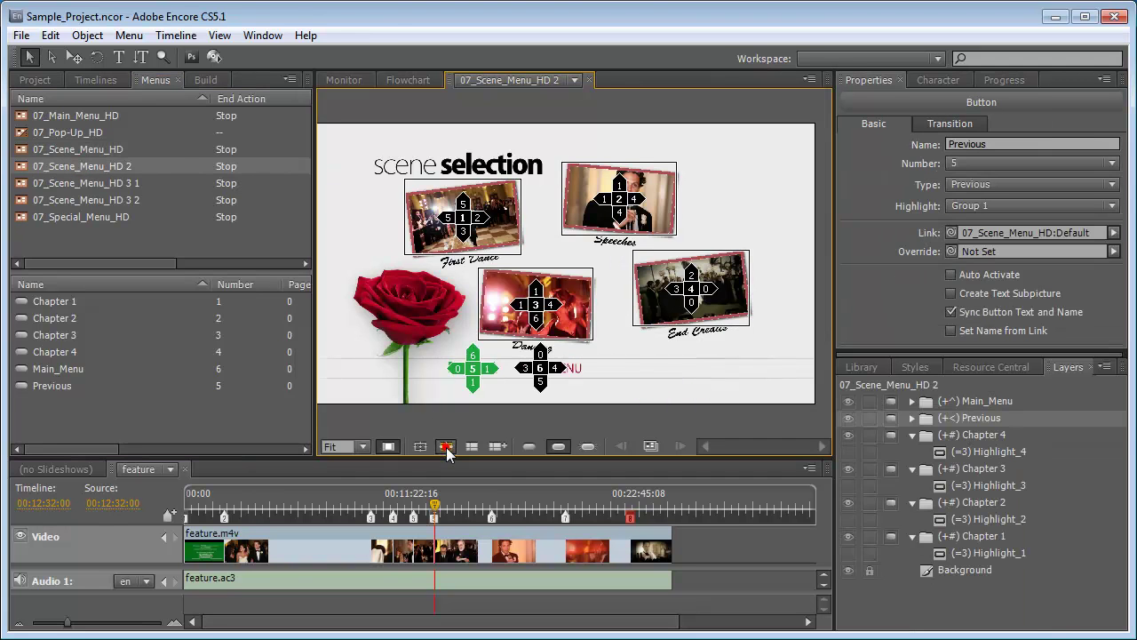
left_click(463, 197)
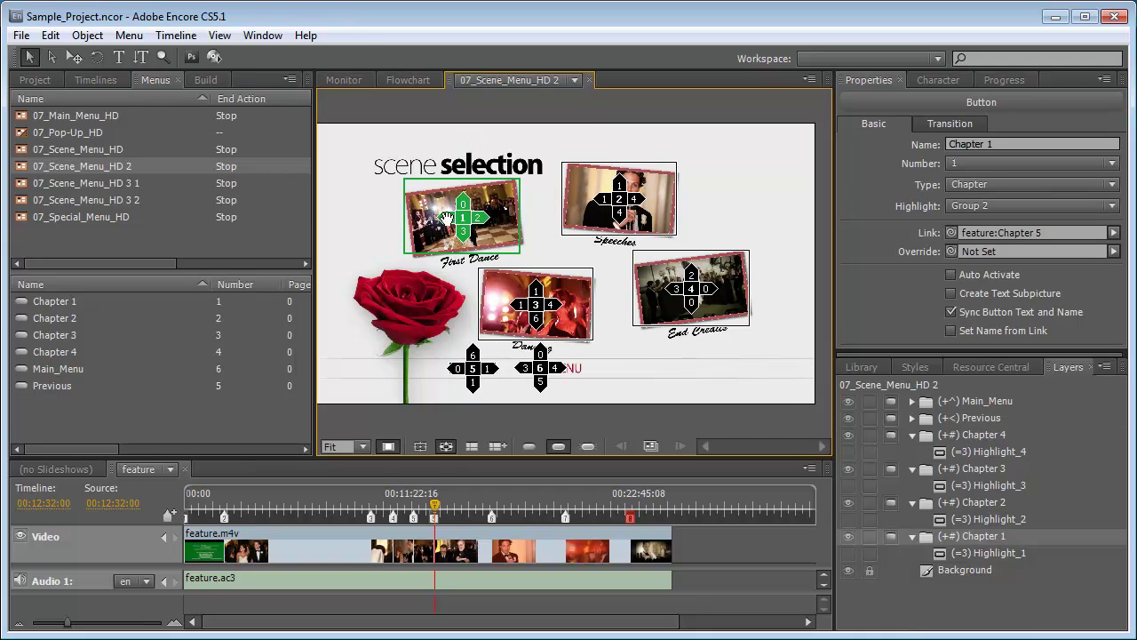
left_click(625, 180)
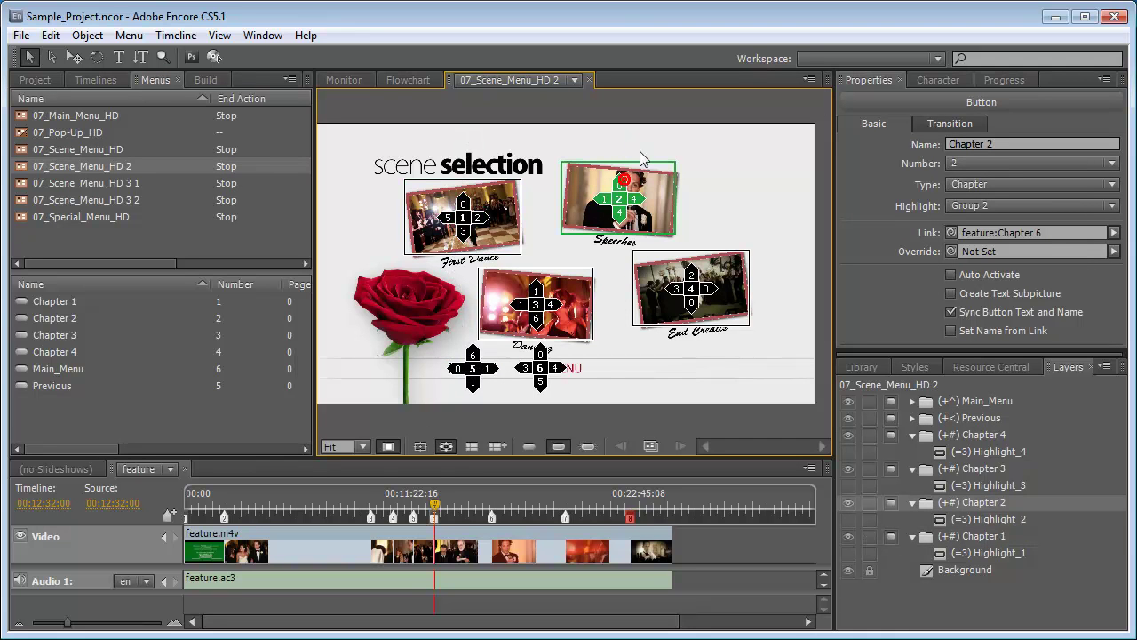
left_click(515, 306)
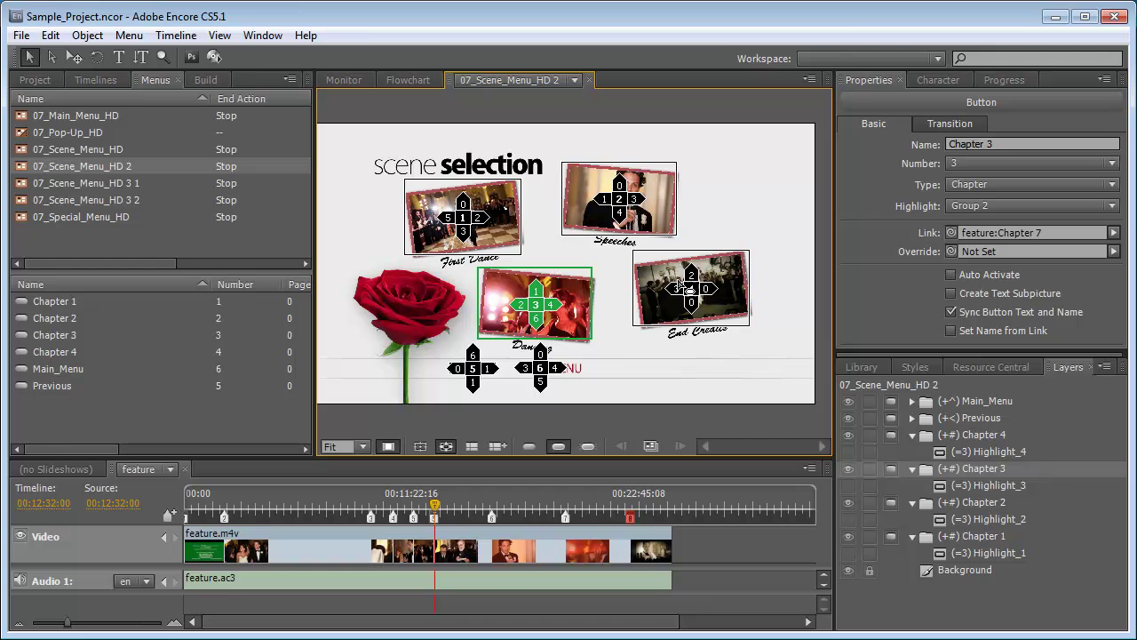
- Route Chapter 4 right and down to Main_Menu, and Main_Menu left to Previous, right to Chapter 4 and up to Chapter 3 with no downward route
left_click_drag(706, 289, 540, 370)
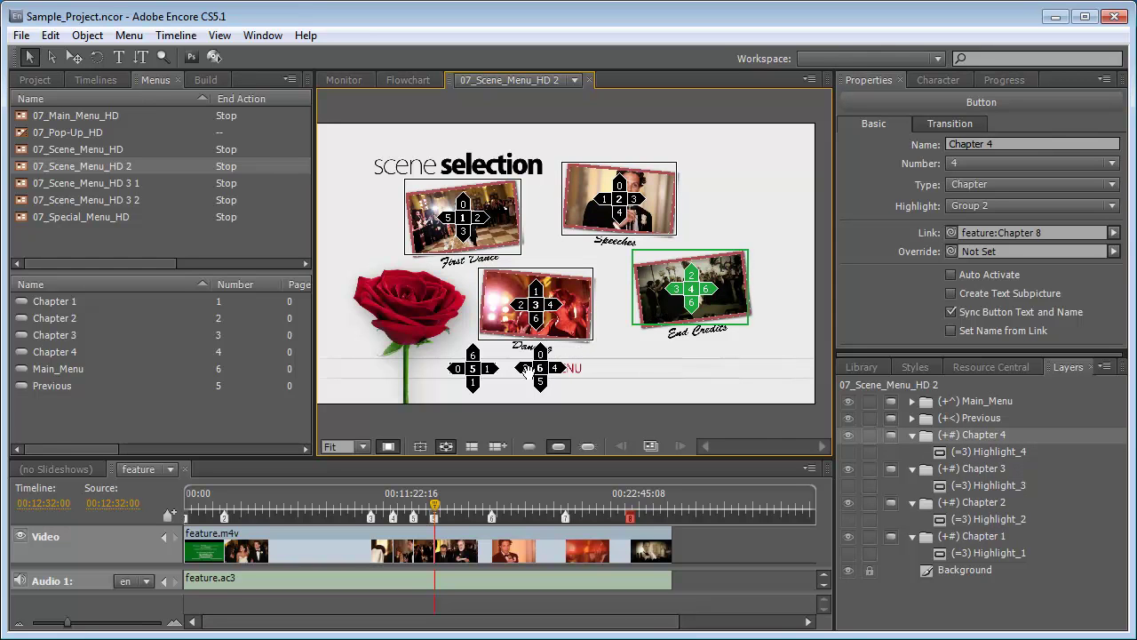
left_click(538, 386)
left_click_drag(539, 379, 534, 429)
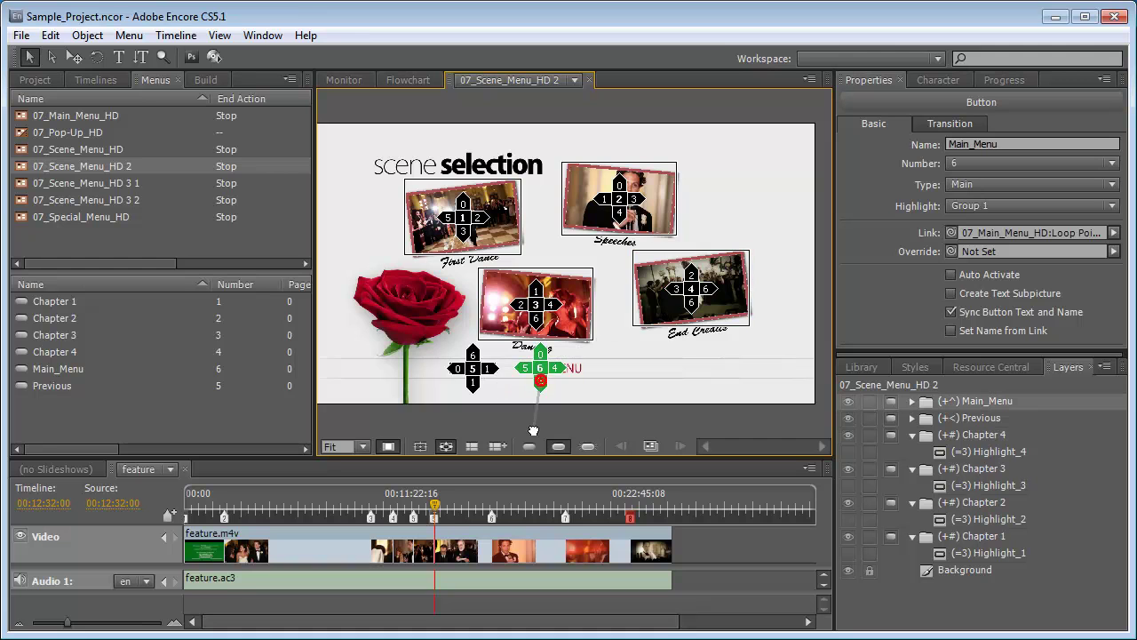
left_click_drag(556, 367, 691, 306)
left_click_drag(540, 354, 536, 316)
- Route Previous left and up to Chapter 1 and right to Main_Menu, and clear its downward route
left_click(471, 384)
left_click_drag(457, 368, 465, 236)
left_click_drag(495, 367, 540, 368)
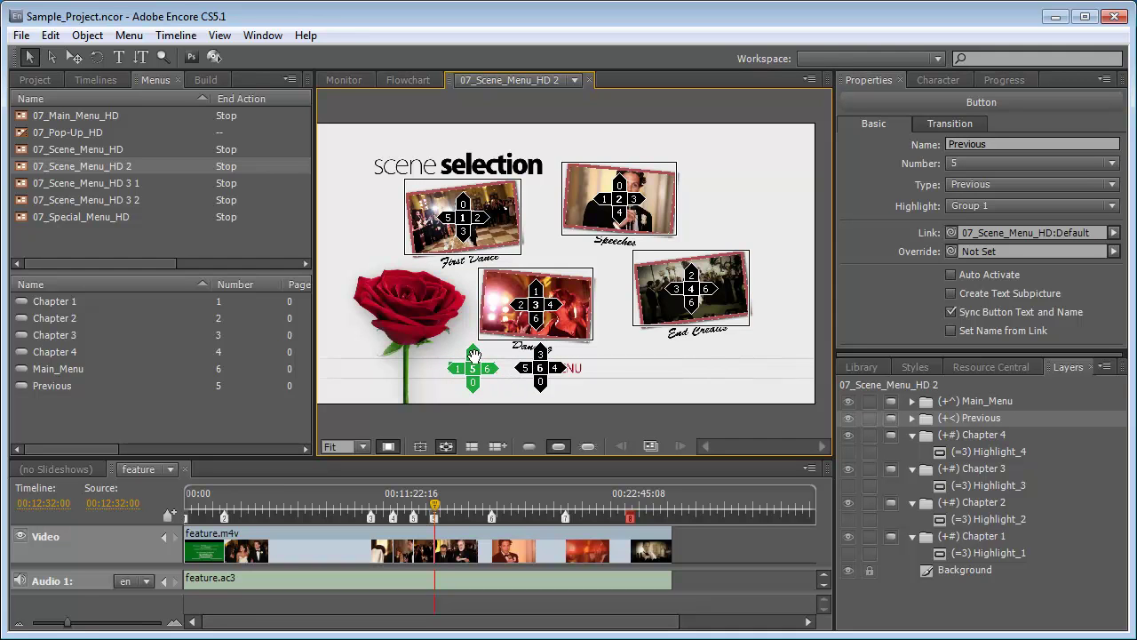
left_click_drag(473, 354, 480, 244)
- In 07_Special_Menu_HD, show the button routing, route Same Day Edit up to Main_Menu and clear its left and right routes
double_click(101, 218)
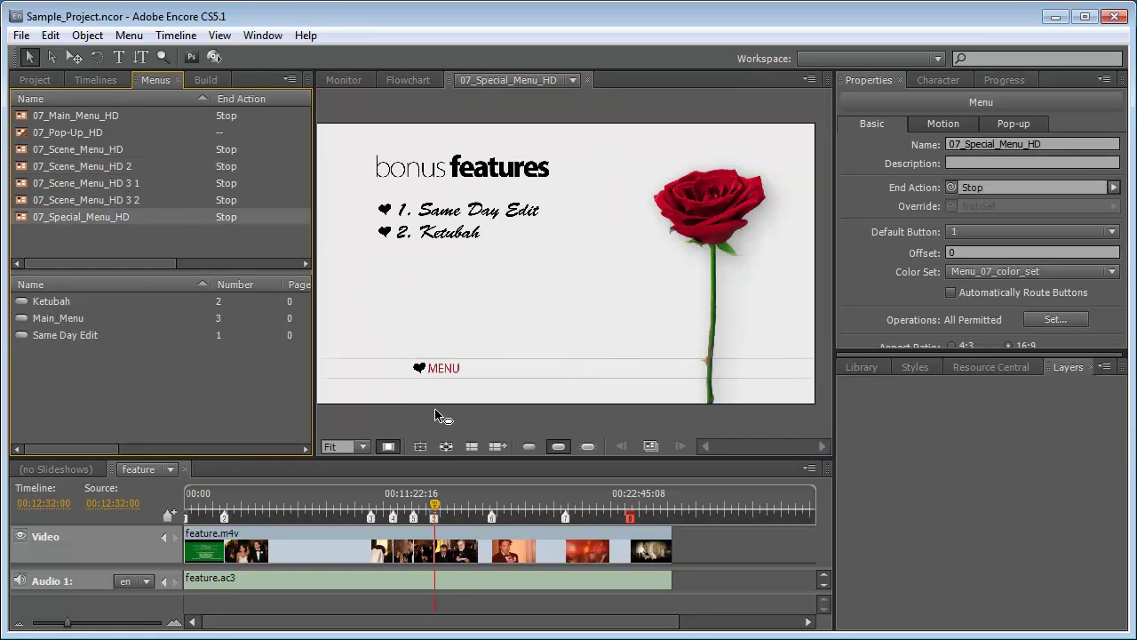
left_click(447, 445)
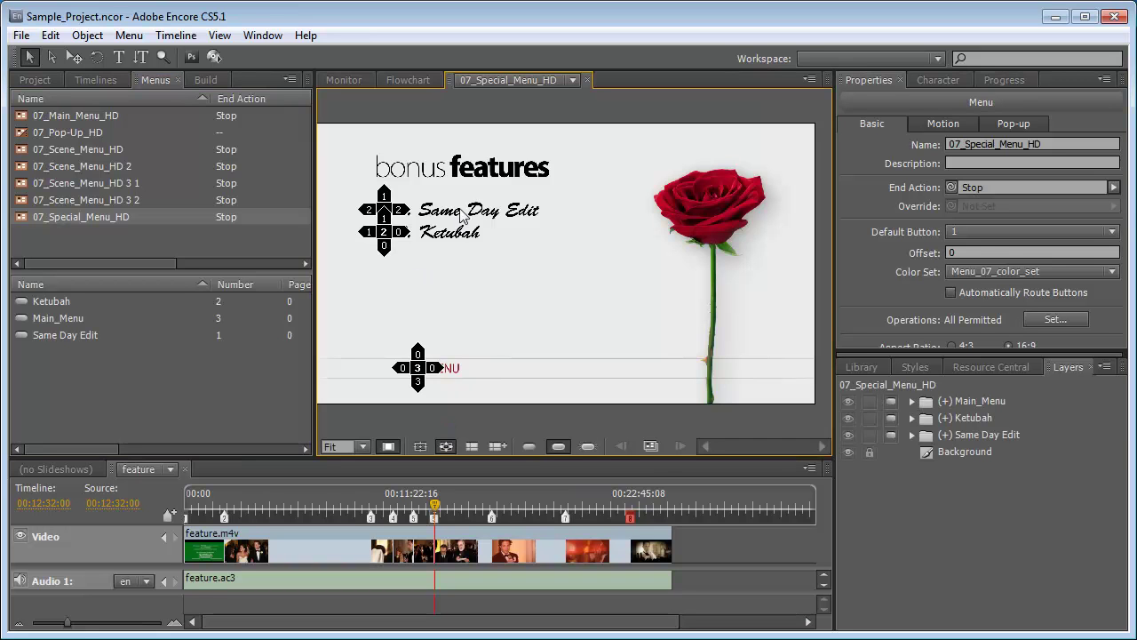
left_click(392, 210)
left_click_drag(383, 192, 438, 367)
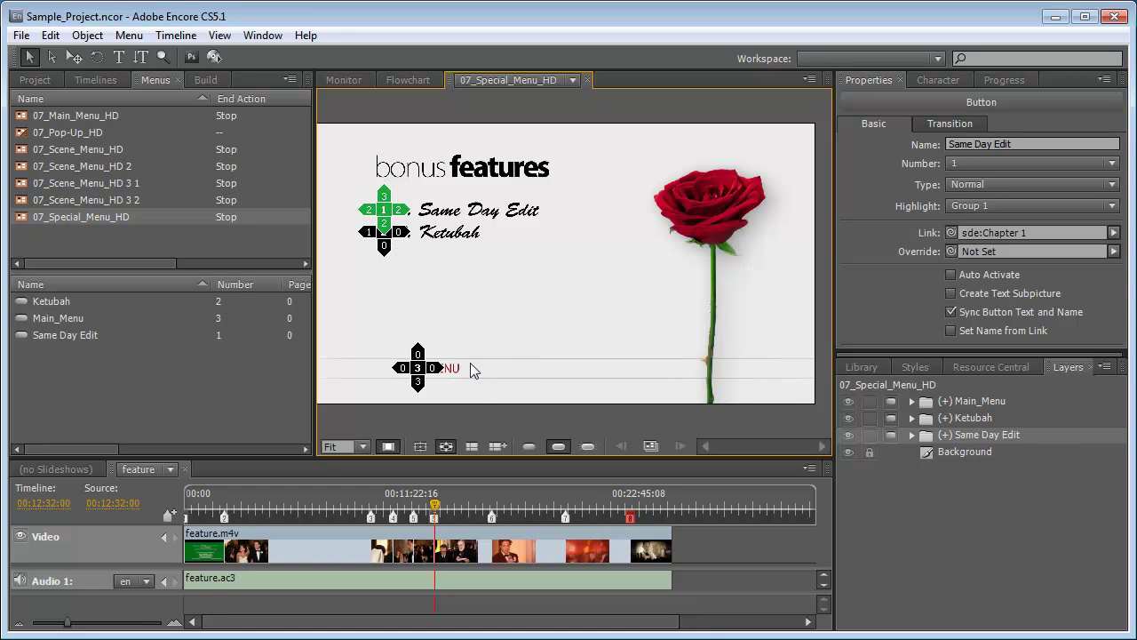
left_click_drag(487, 211, 485, 212)
left_click_drag(367, 210, 320, 211)
- Route Ketubah down to Main_Menu with no left route, and Main_Menu up to Ketubah and down to Same Day Edit
mouse_move(384, 243)
left_mouse_down()
mouse_move(329, 246)
mouse_move(418, 360)
mouse_move(392, 235)
left_mouse_up()
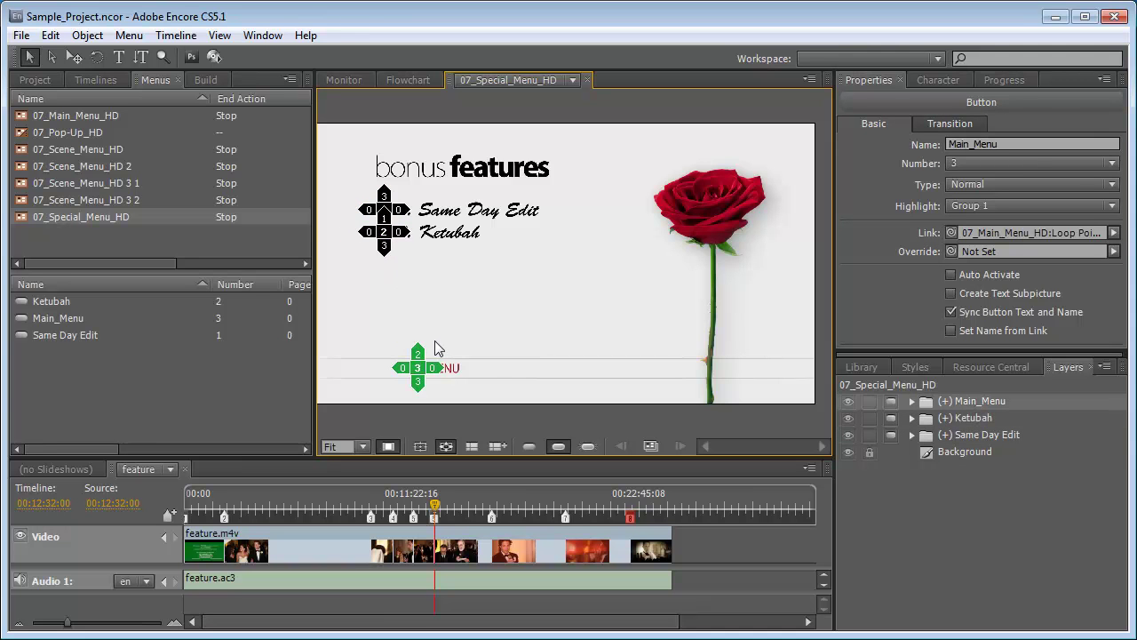
left_click_drag(418, 354, 384, 212)
left_click(389, 210)
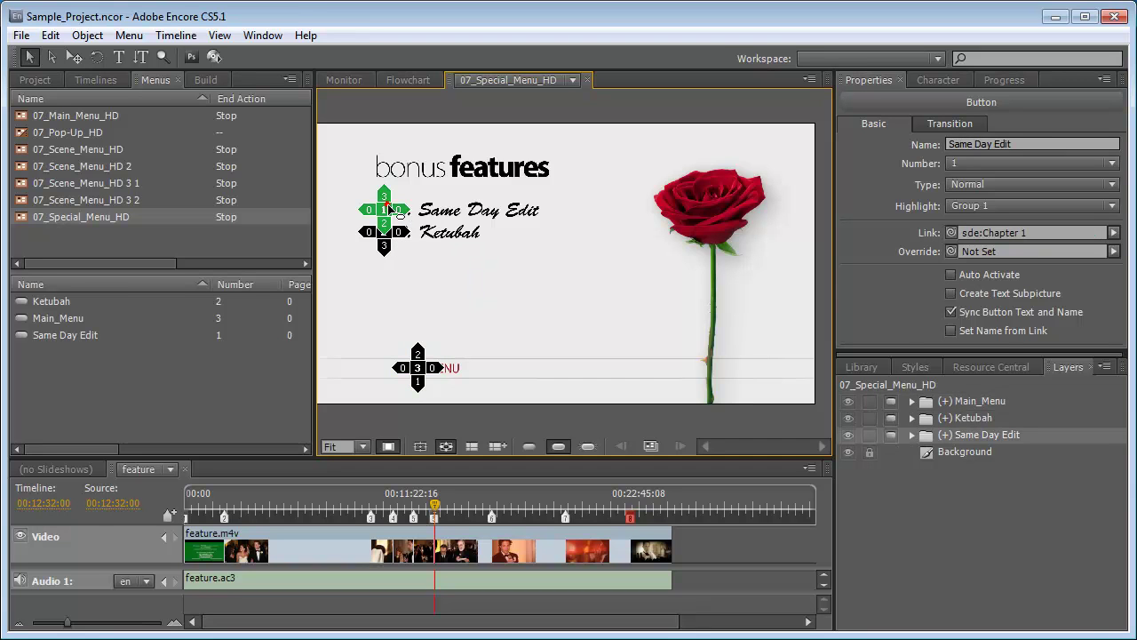
left_click(487, 288)
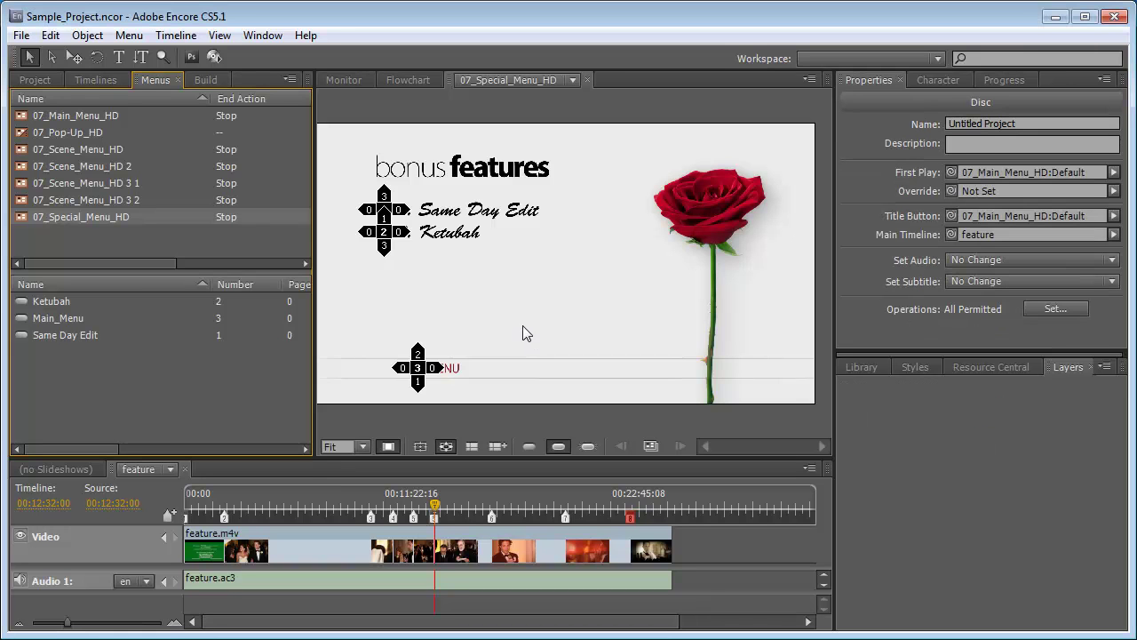
- Name the disc Sample_Project and check the target of its title button
left_click(207, 80)
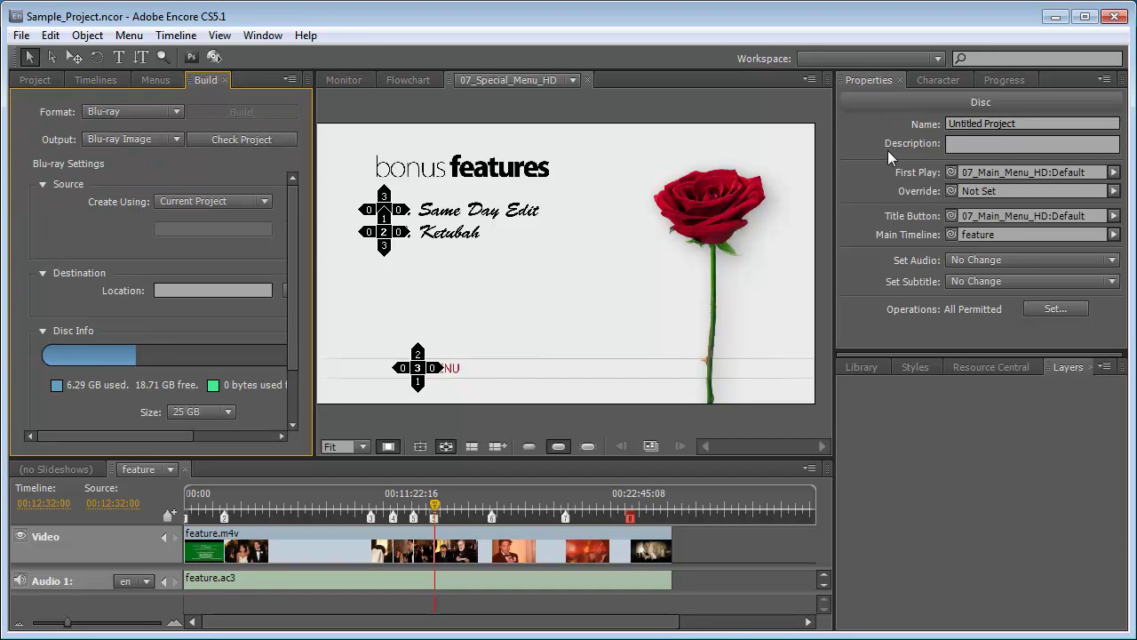
left_click(857, 135)
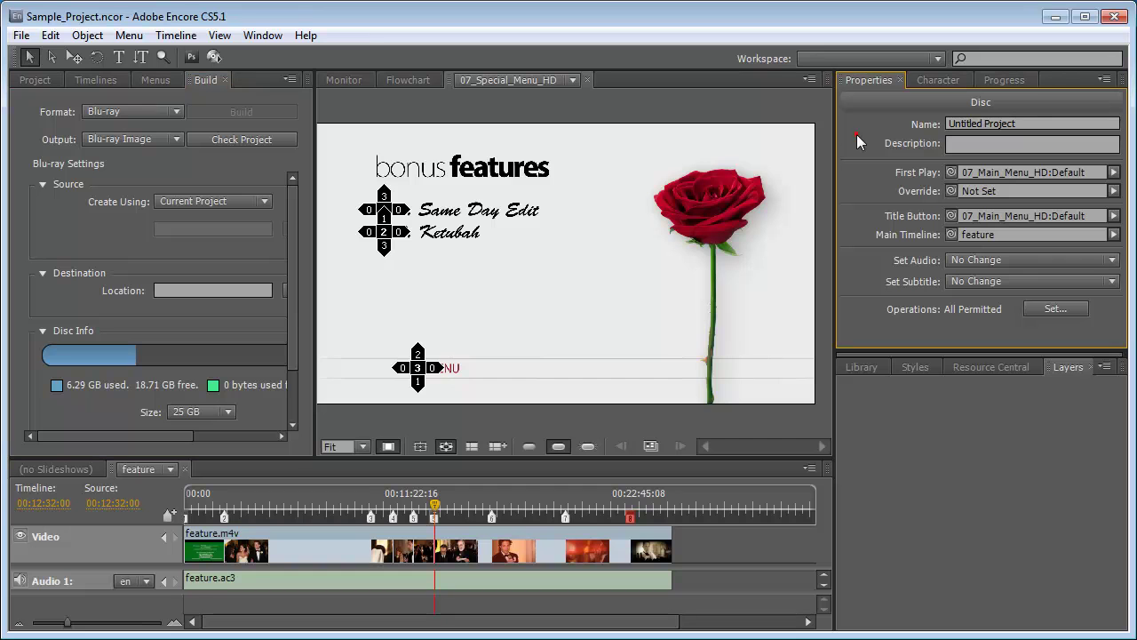
left_click(1032, 127)
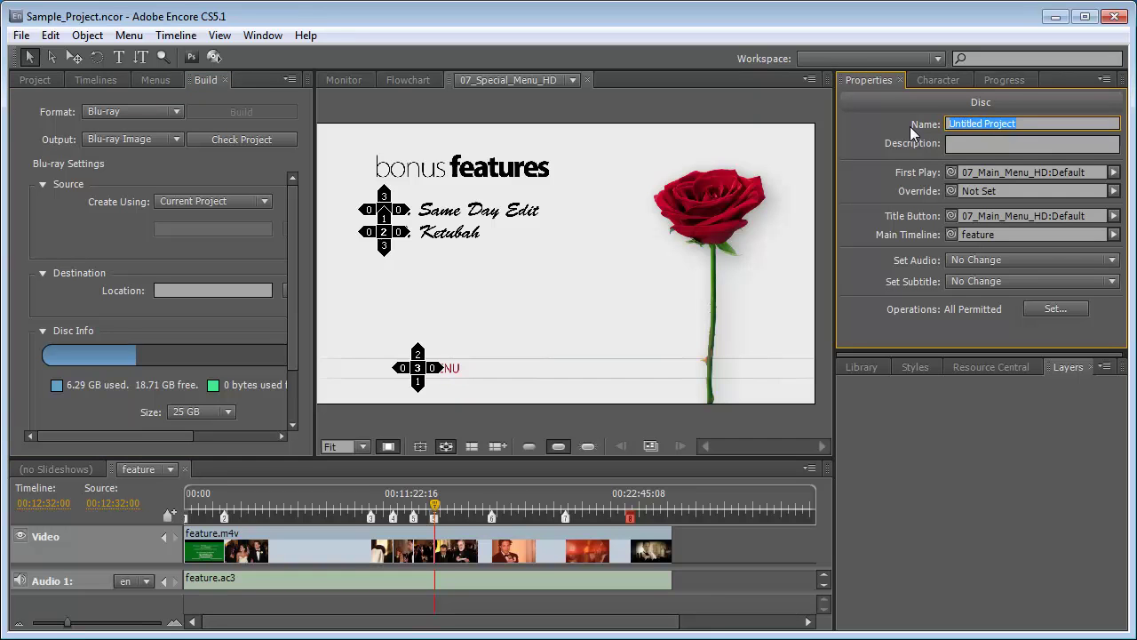
type("Sample_")
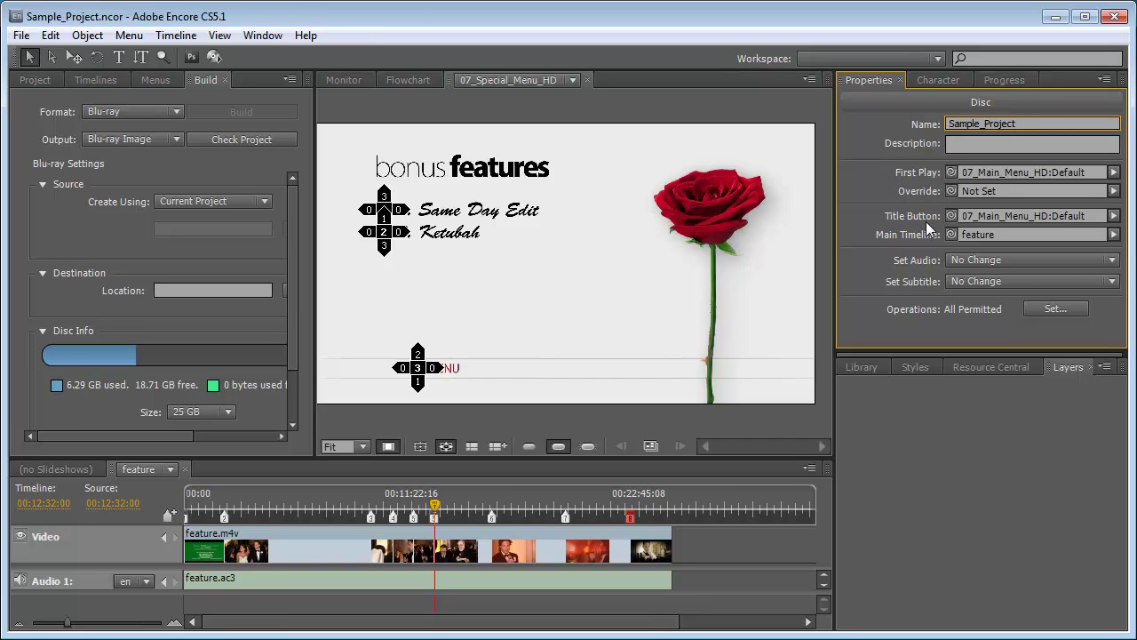
left_click(1113, 217)
left_click(1114, 217)
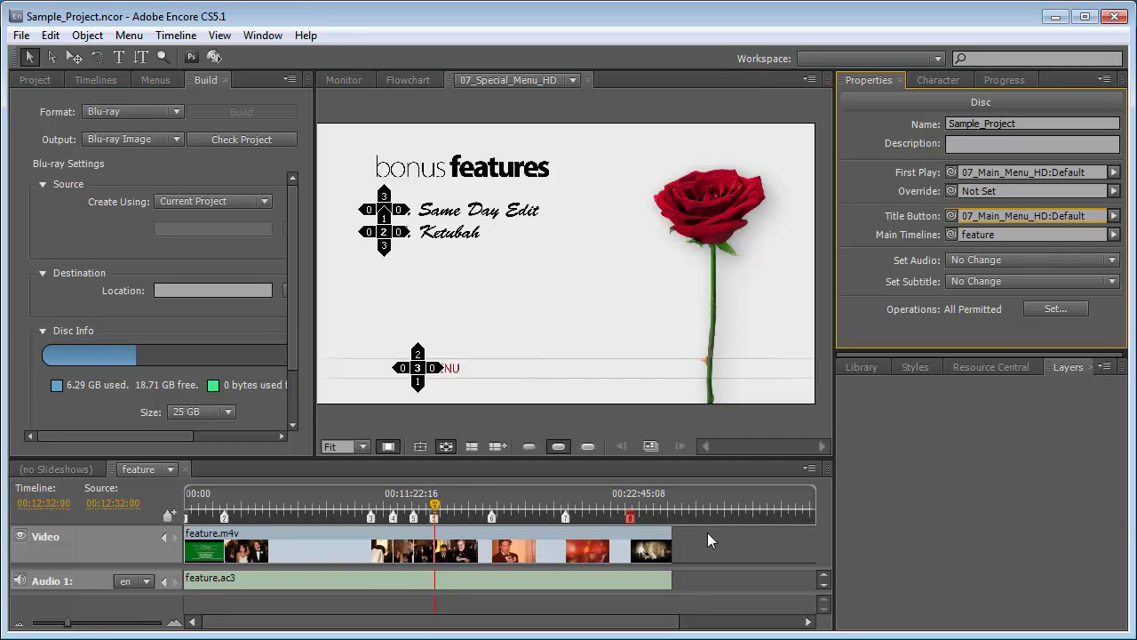
- Return to the project assets and save the project
left_click(35, 80)
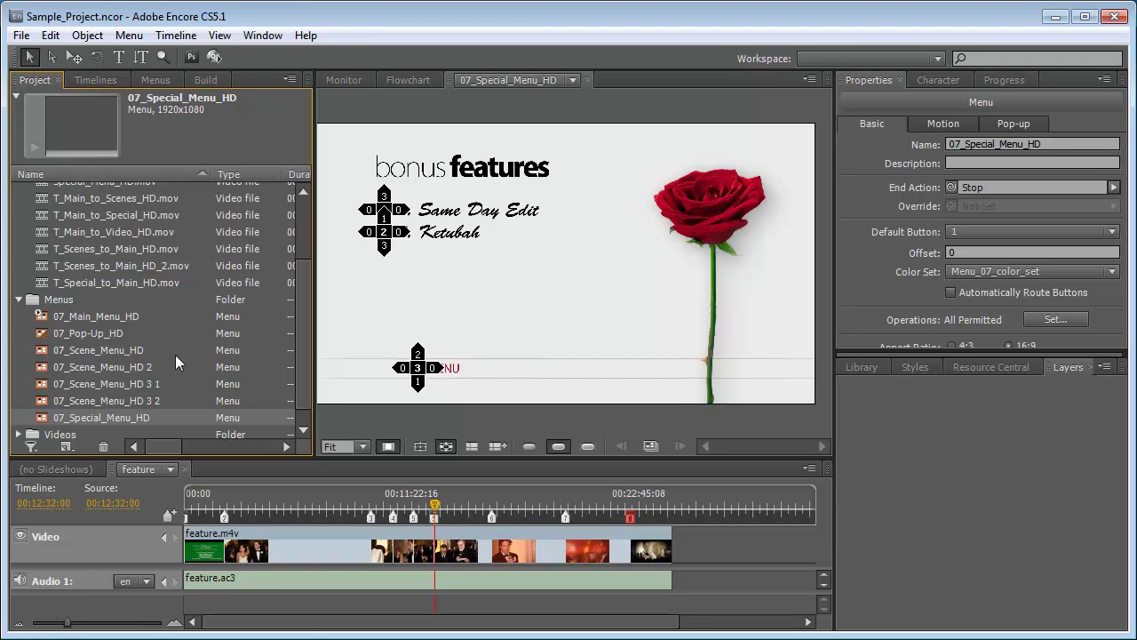
left_click(21, 36)
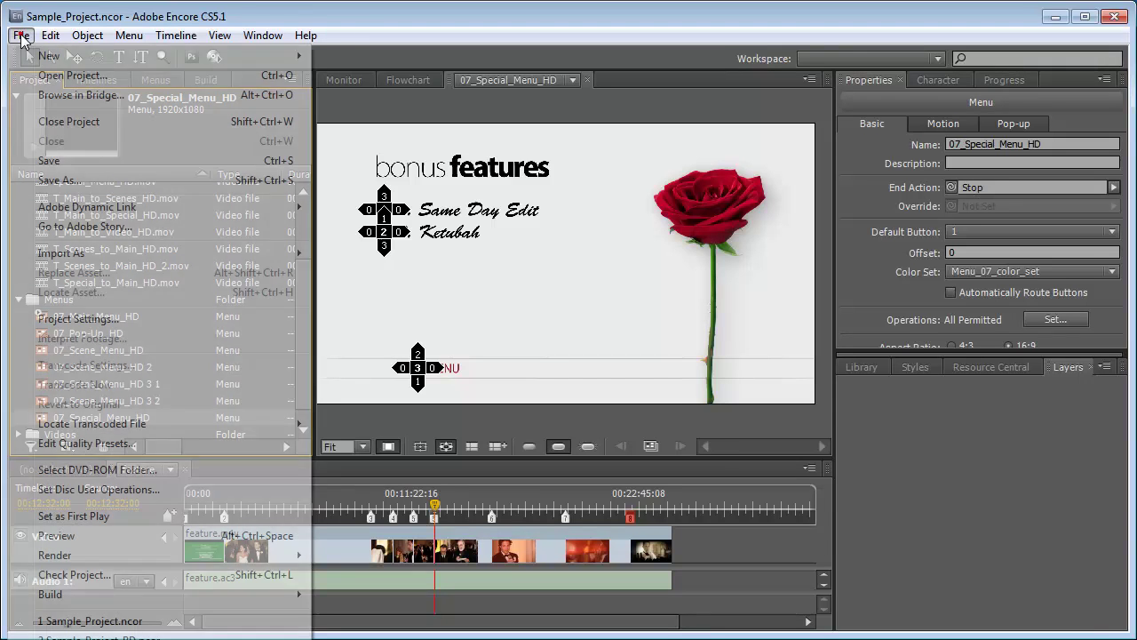
left_click(50, 161)
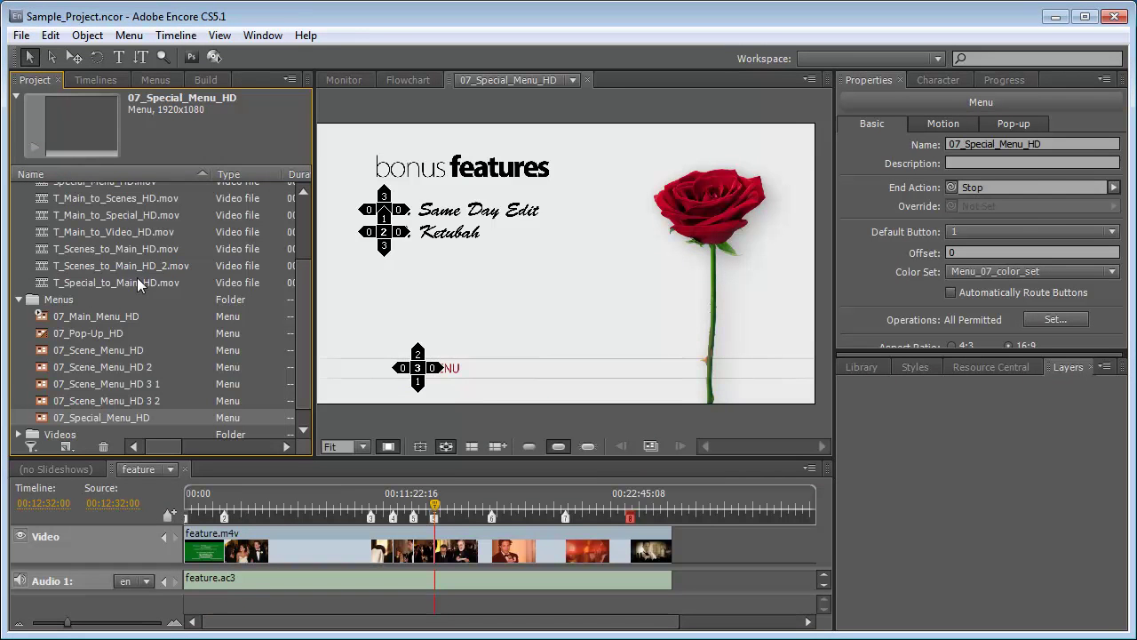
- Collapse the Menus and Menu_Assets folders, expand Videos, and close the feature timeline and all open menus
left_click(18, 300)
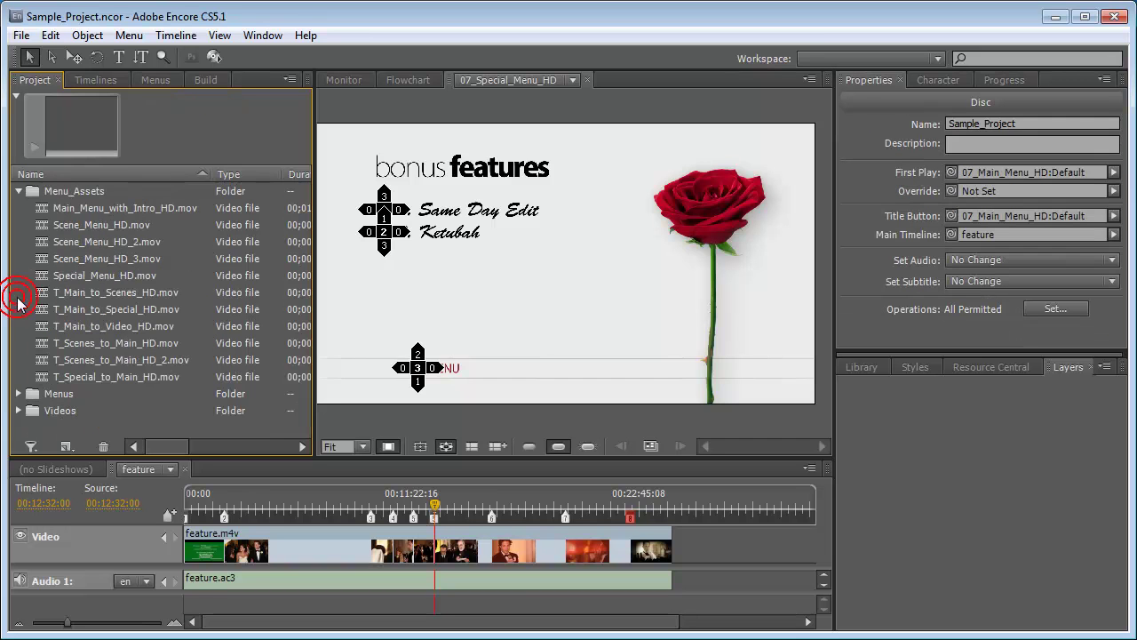
left_click(18, 192)
left_click(18, 225)
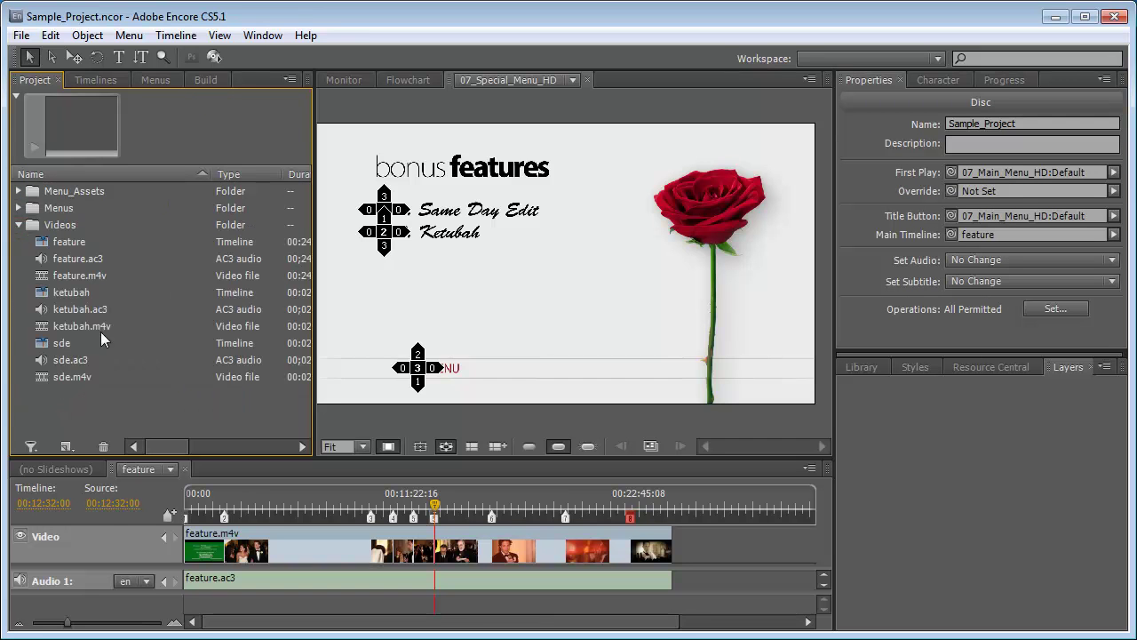
left_click(185, 469)
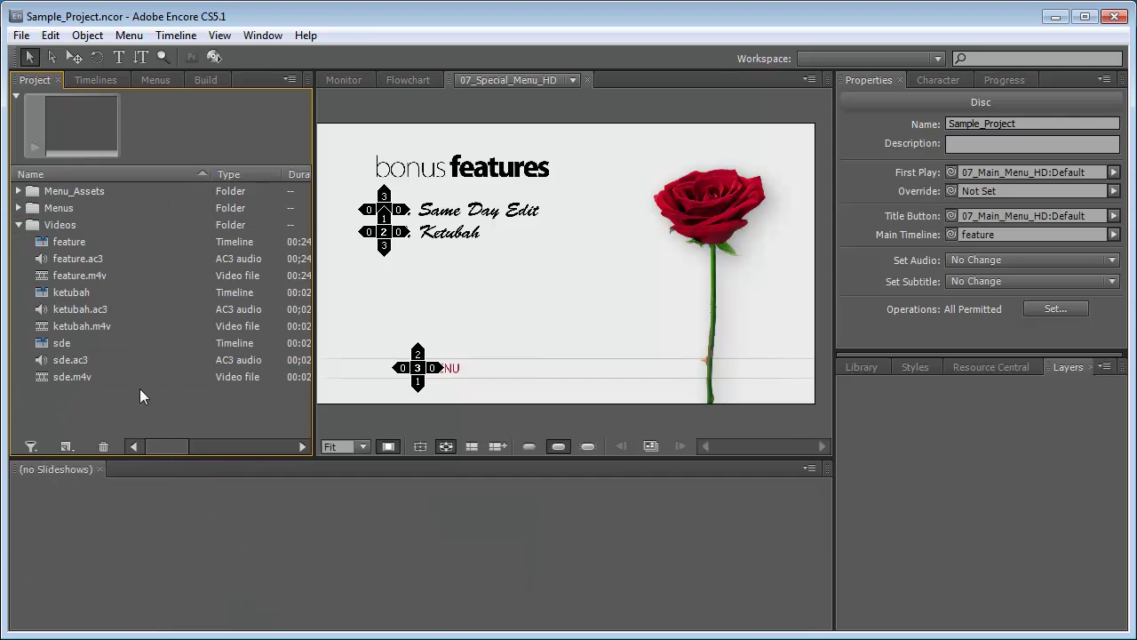
left_click(573, 80)
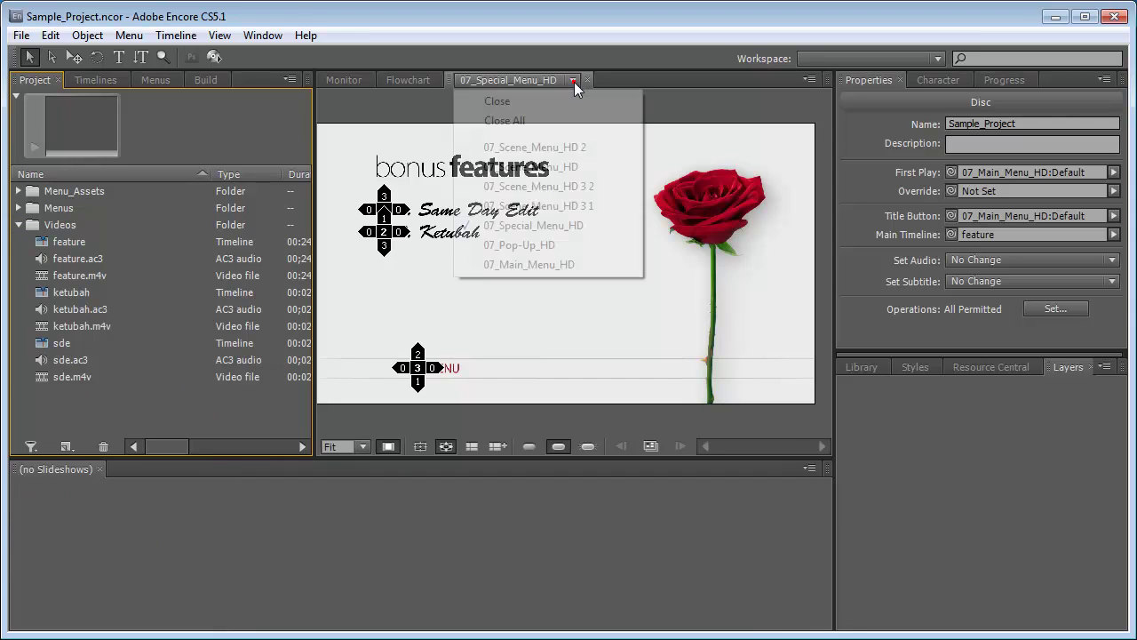
left_click(524, 121)
left_click(133, 397)
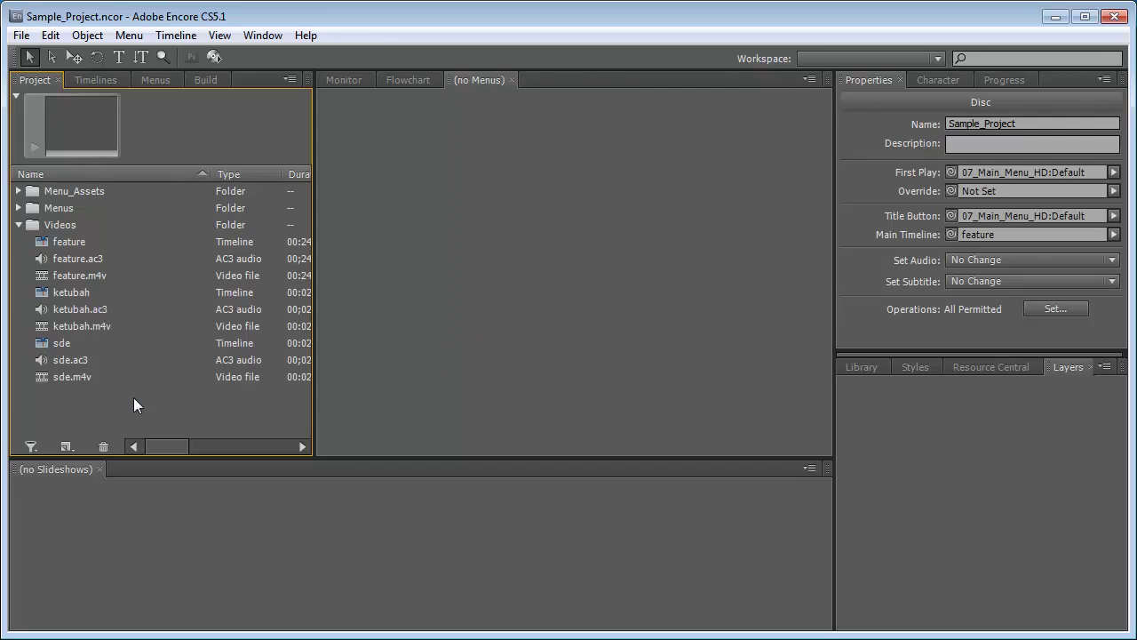
- Enlarge the project asset list and review the transcode settings of feature.m4v, including the frame blending option
key("grave")
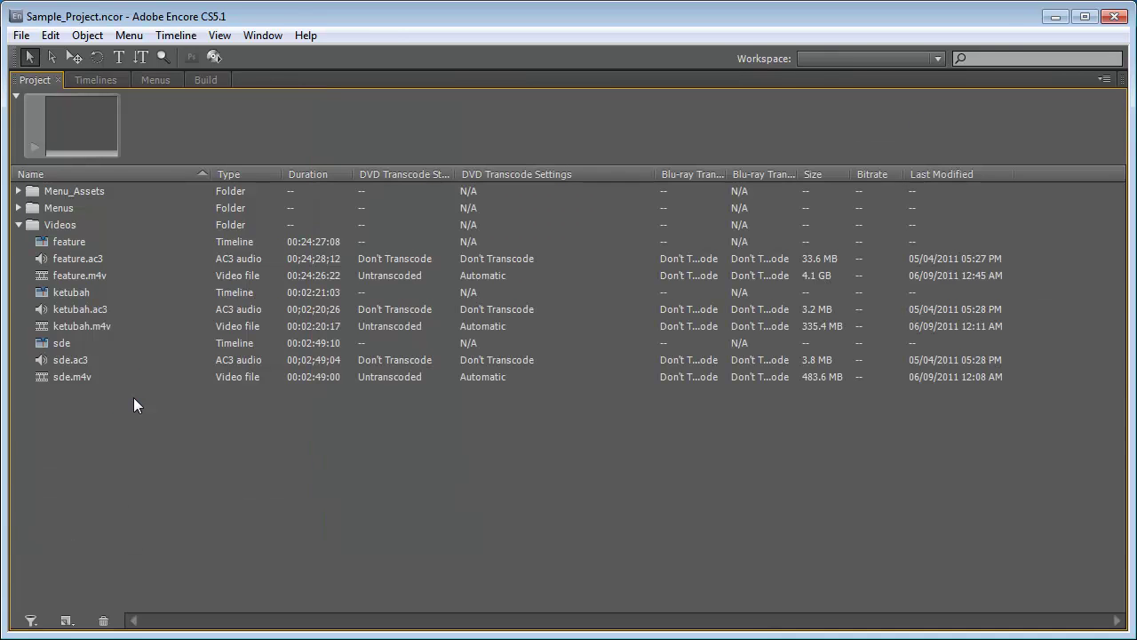
left_click(94, 277)
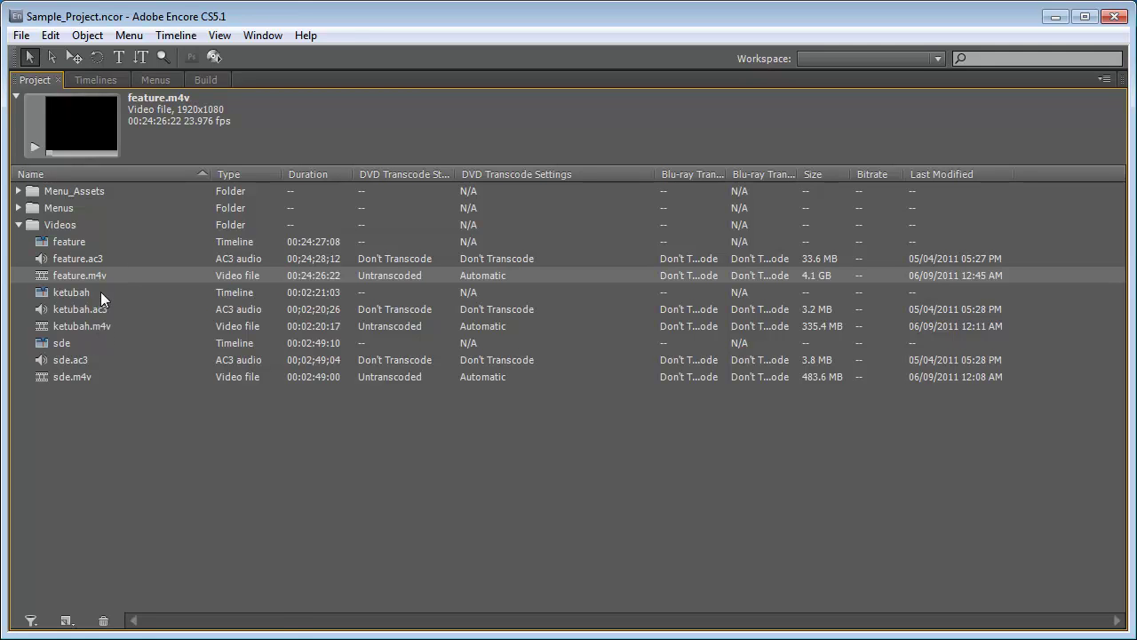
right_click(97, 276)
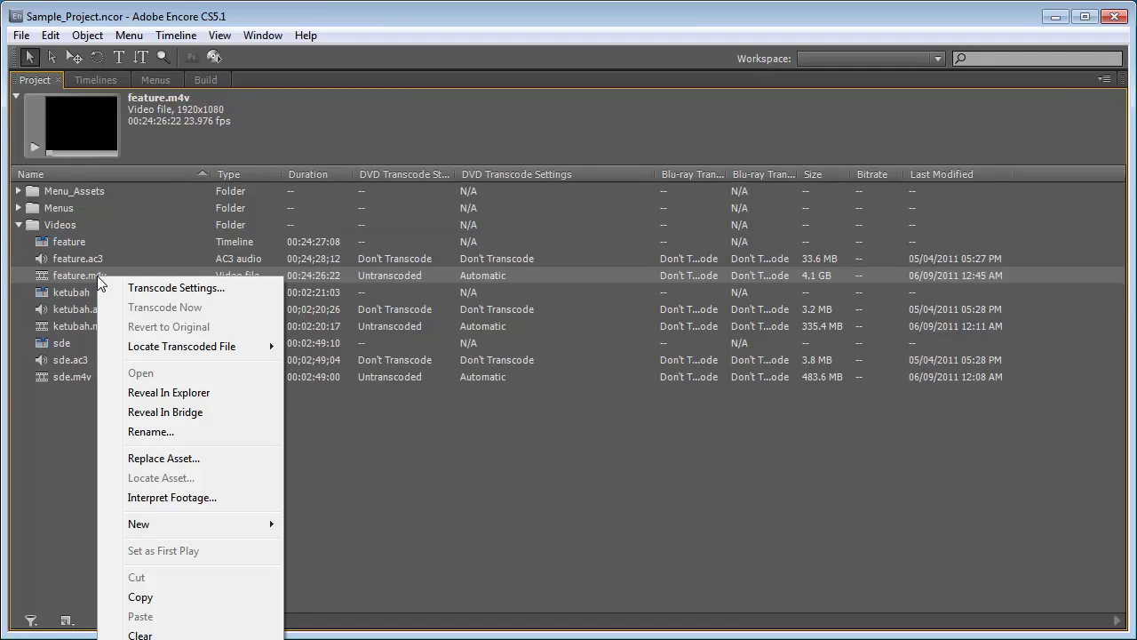
left_click(186, 289)
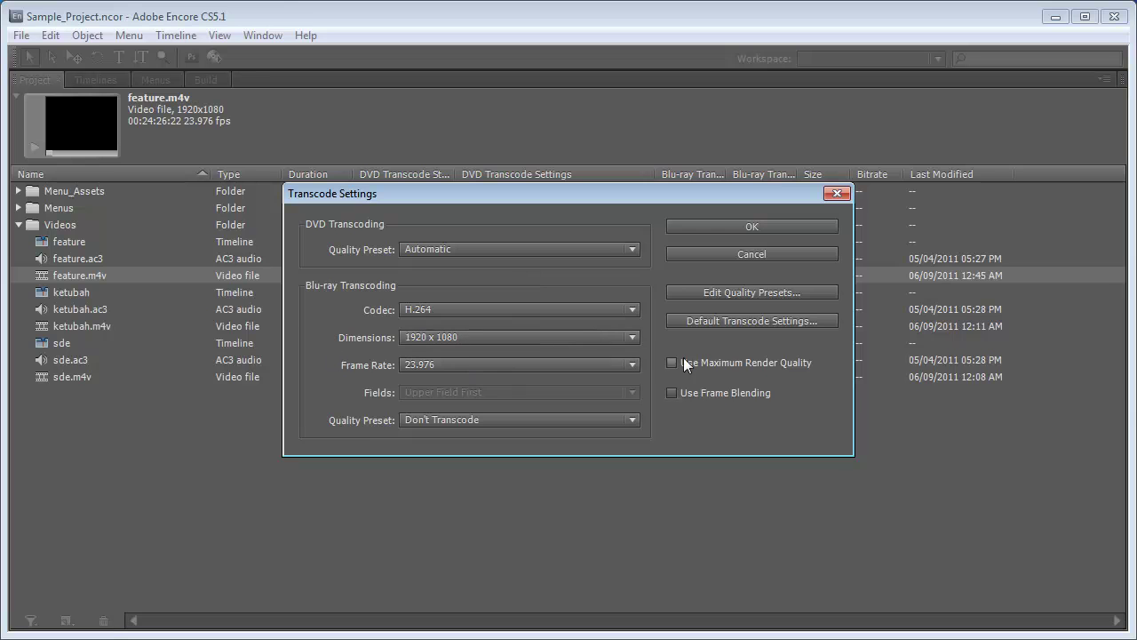
mouse_move(773, 367)
left_click(720, 395)
left_click(752, 399)
left_click(752, 227)
left_click(439, 441)
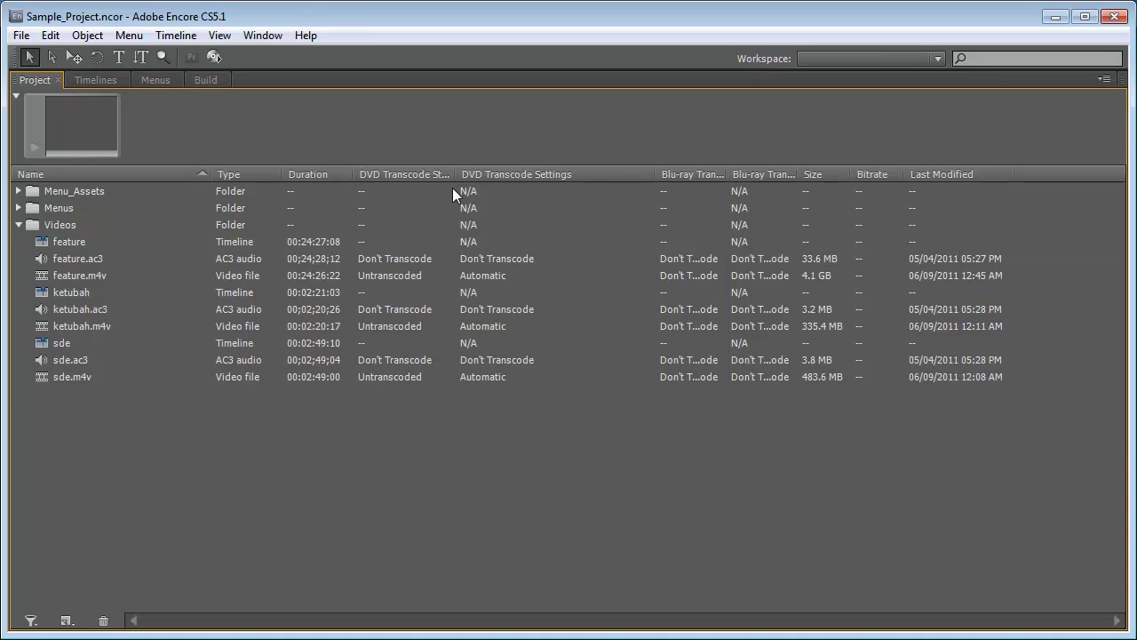
- Widen the DVD and Blu-ray transcode status columns and check the entries for feature.ac3 and feature.m4v
left_click_drag(454, 175, 478, 175)
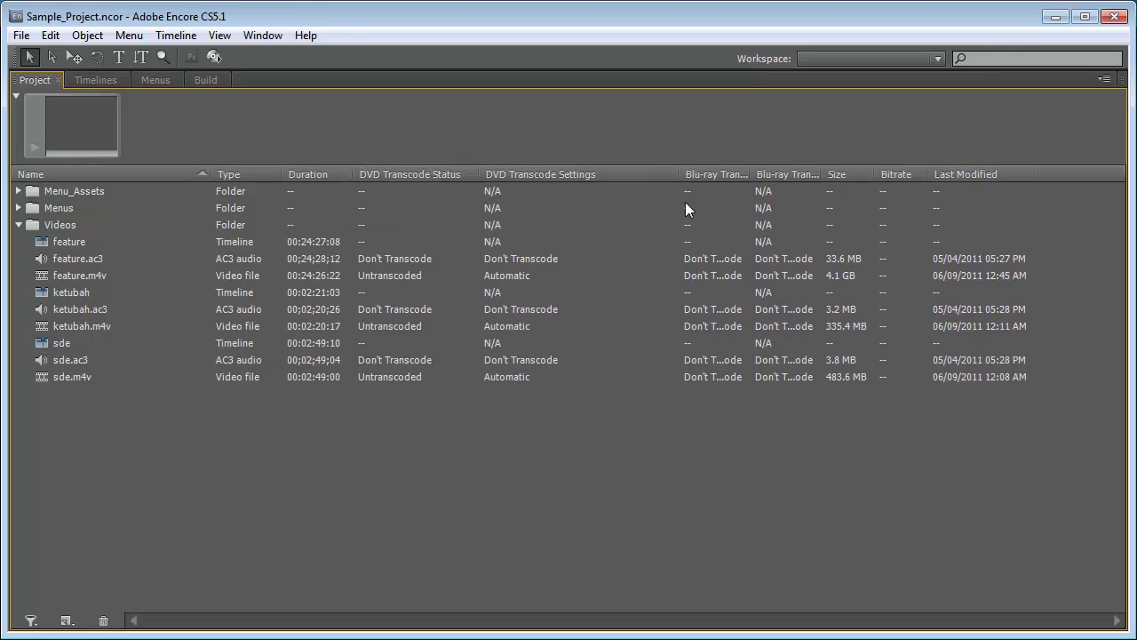
mouse_move(823, 175)
left_mouse_down()
mouse_move(866, 175)
mouse_move(833, 174)
left_mouse_up()
left_click_drag(751, 174, 822, 174)
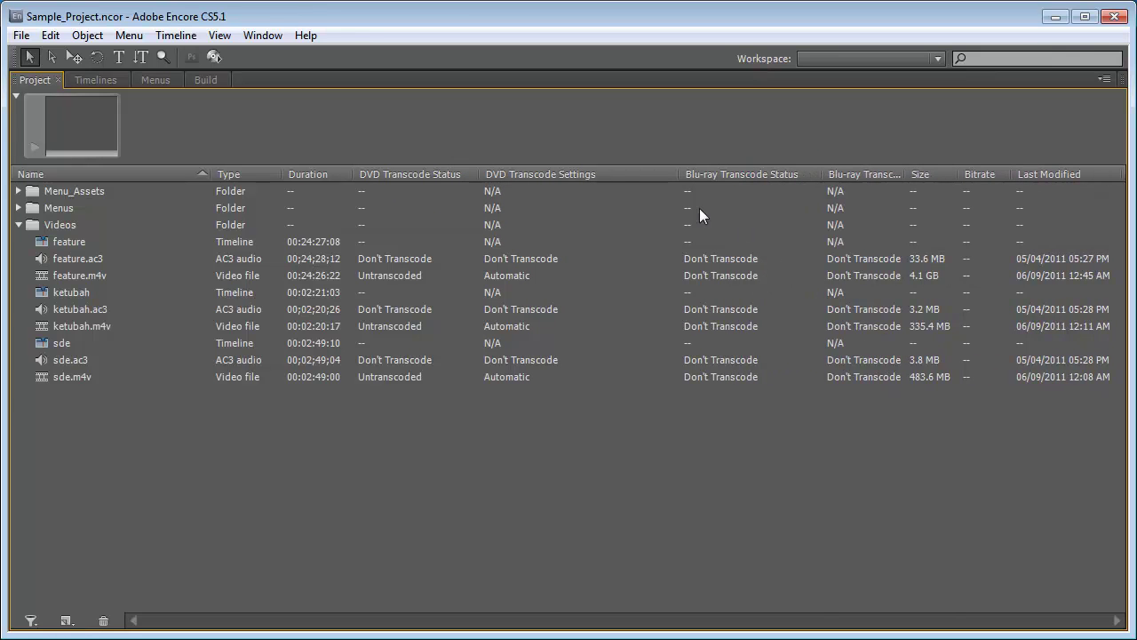
left_click(55, 263)
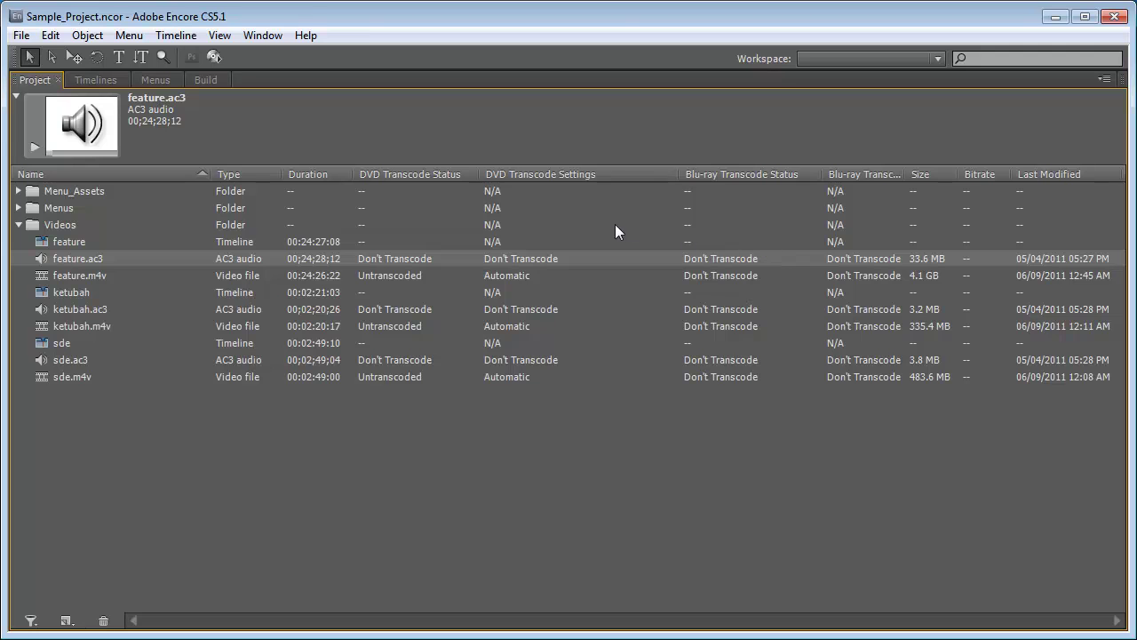
left_click(99, 275)
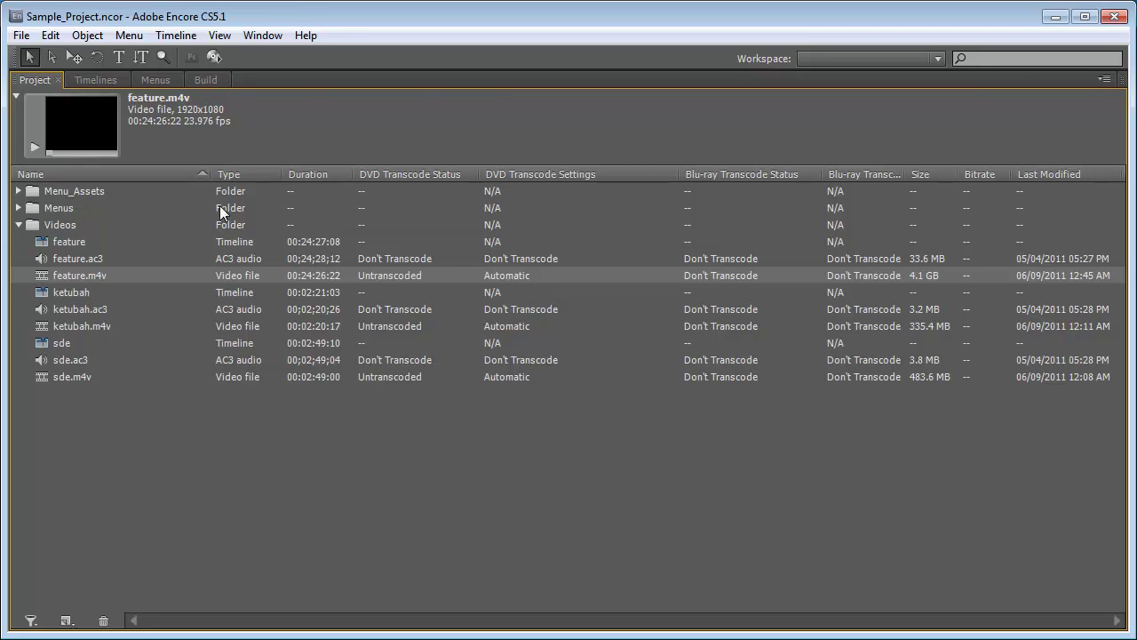
- Open the enlarged build settings, review the available formats, and keep Blu-ray as the format with Blu-ray Image as the output
key("grave")
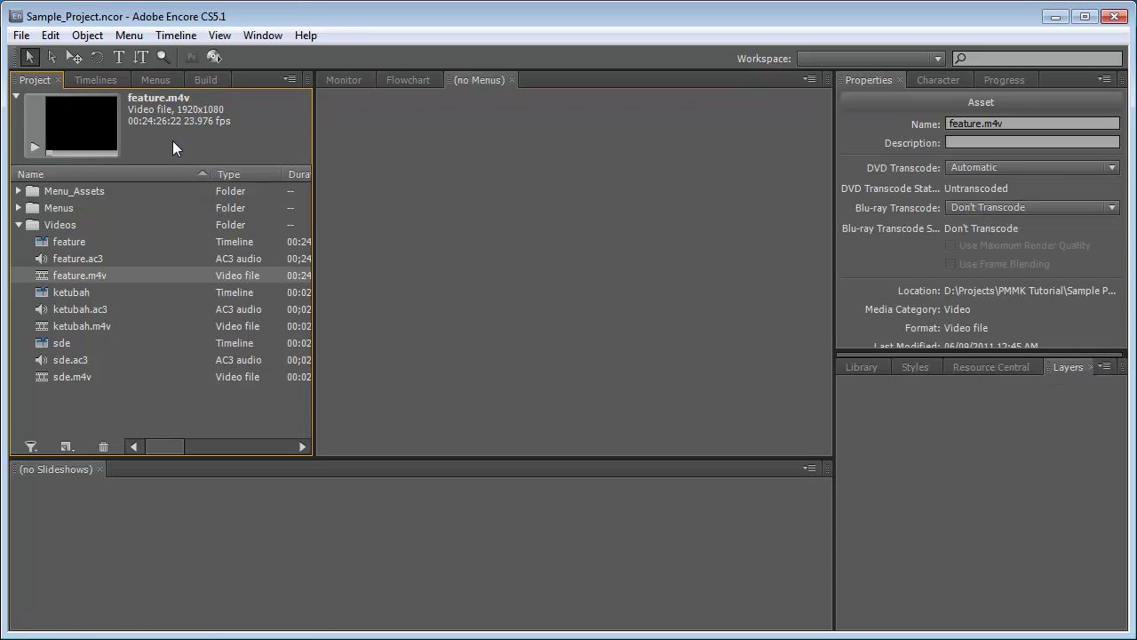
left_click(207, 79)
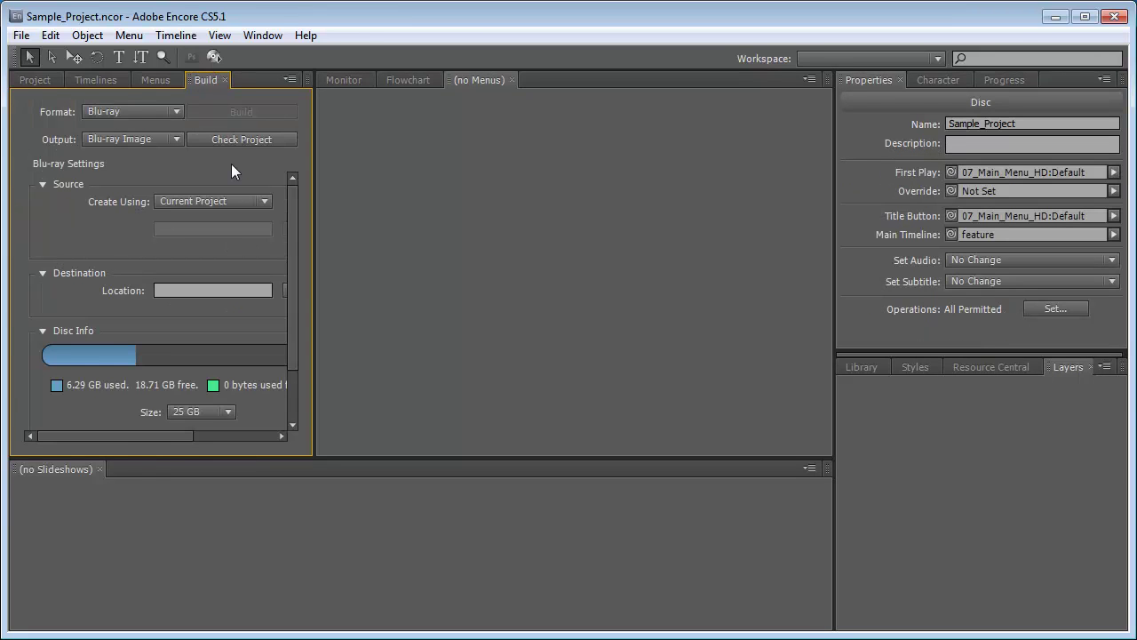
key("grave")
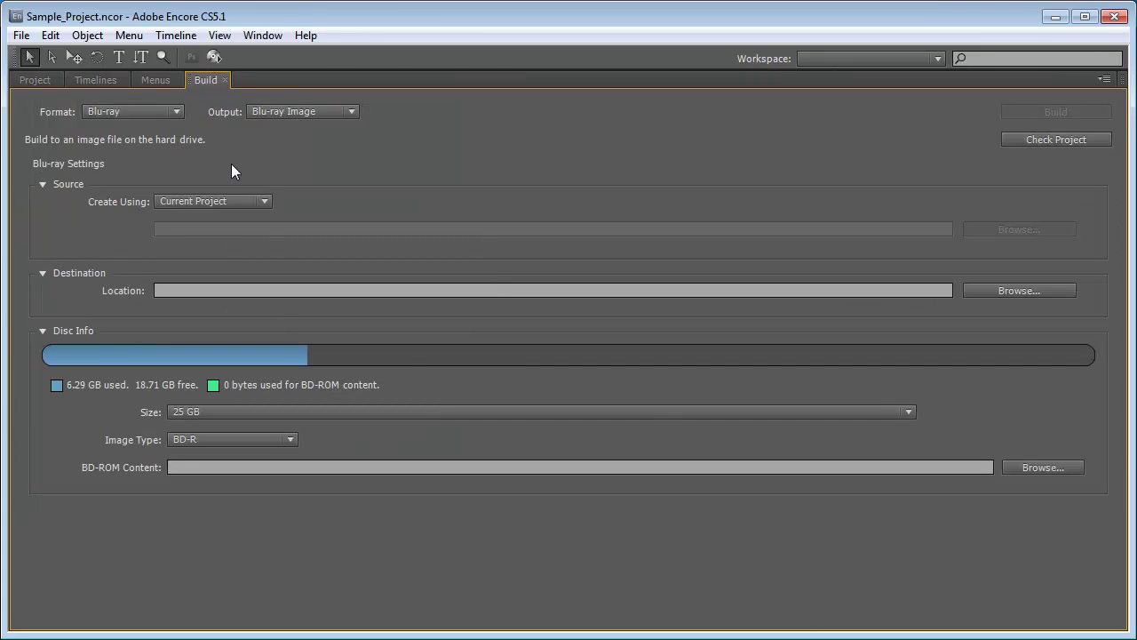
left_click(178, 111)
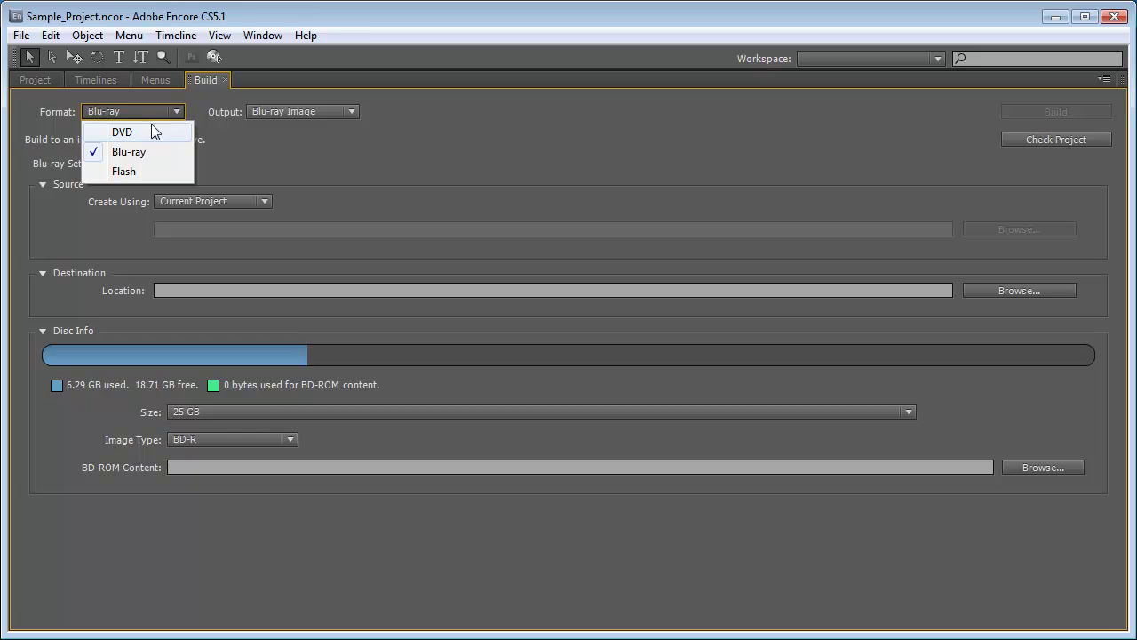
left_click(235, 168)
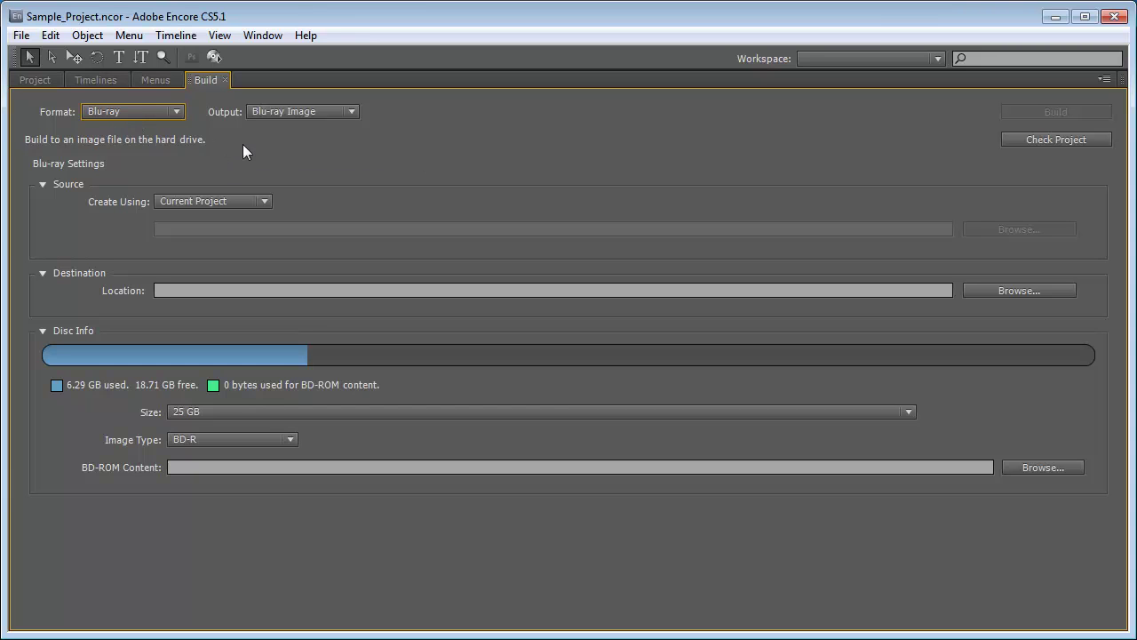
left_click(354, 113)
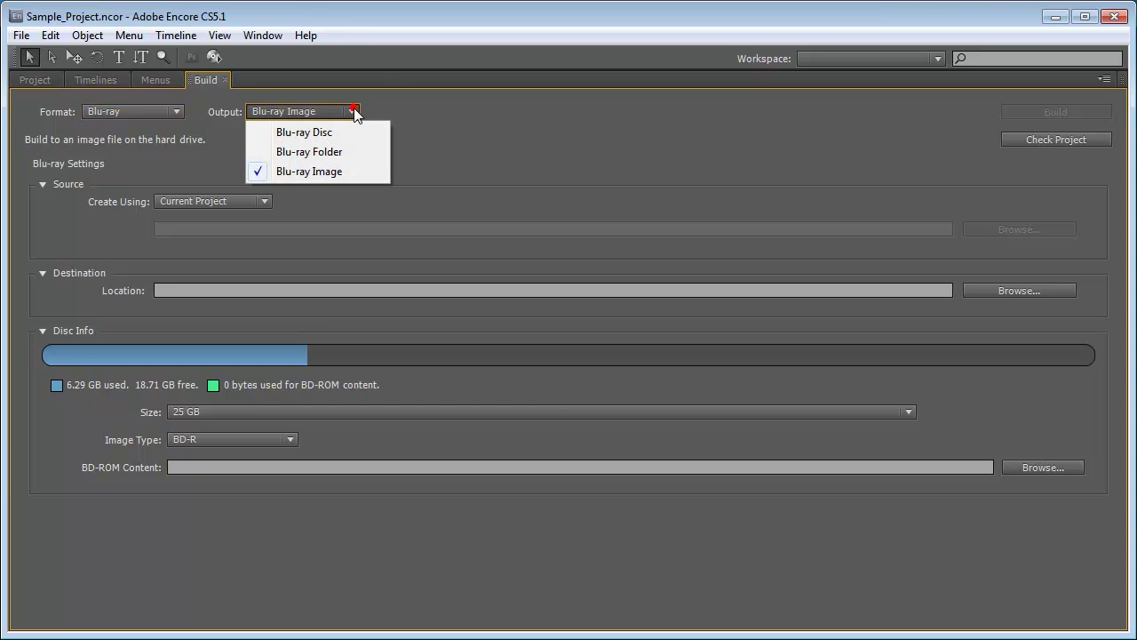
left_click(363, 171)
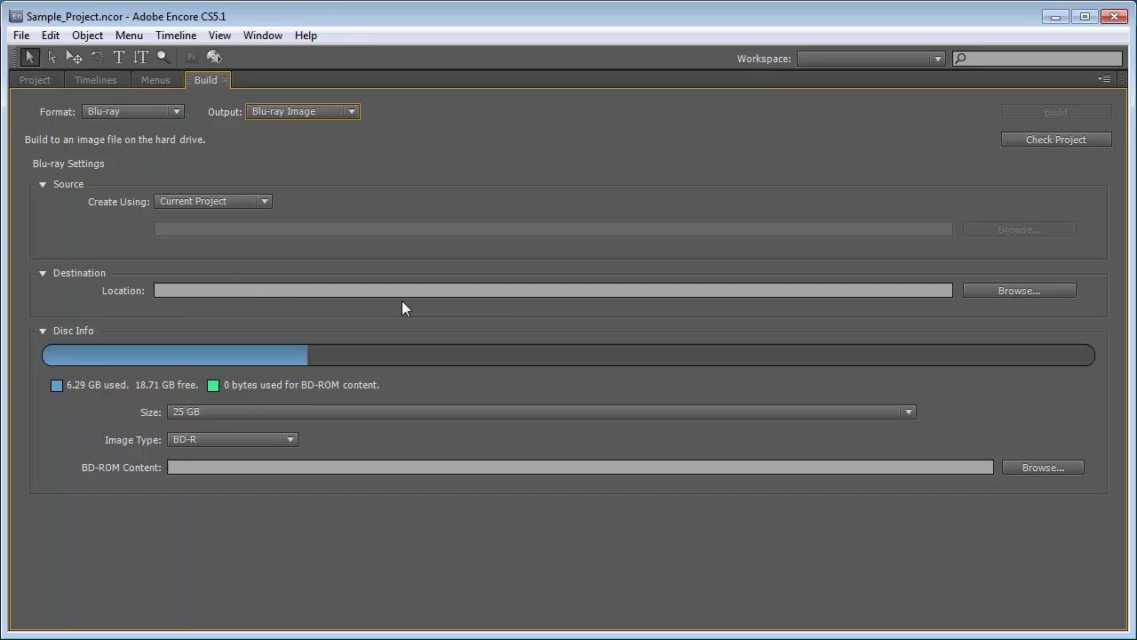
- Browse for the build destination and create and open a folder named Image inside the Sample Project folder
left_click(1026, 294)
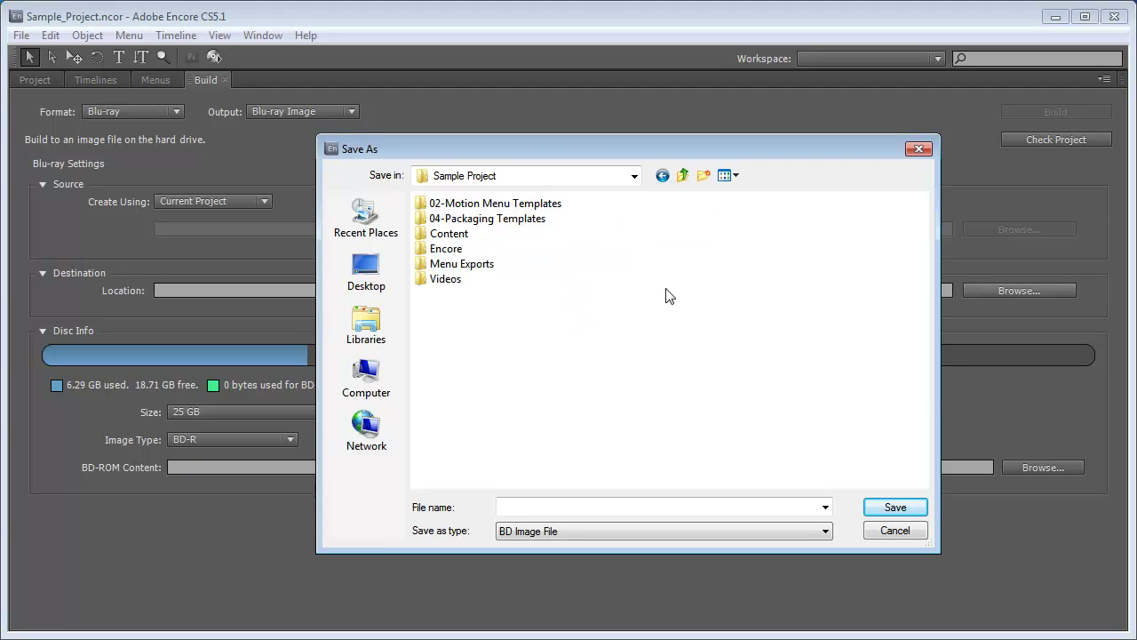
left_click(702, 176)
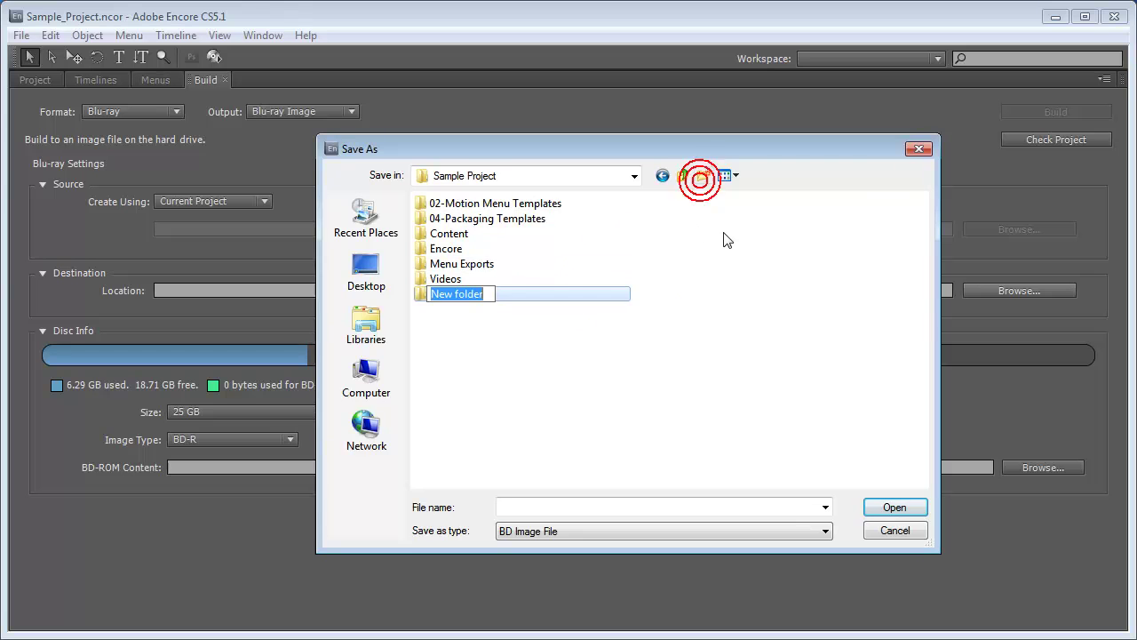
type("Image")
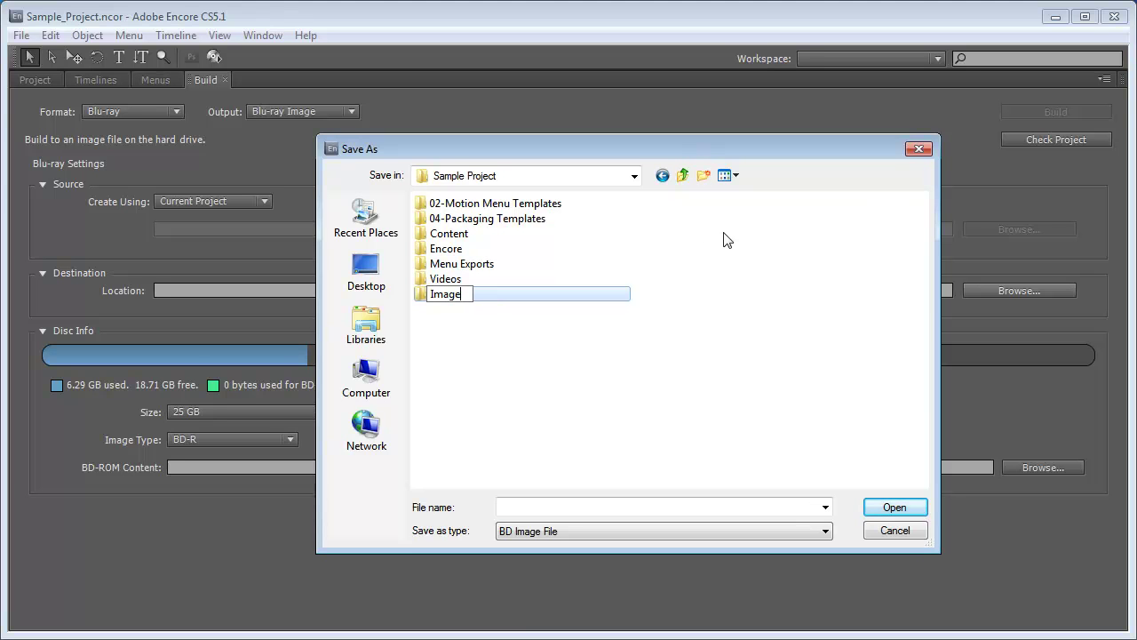
left_click(535, 350)
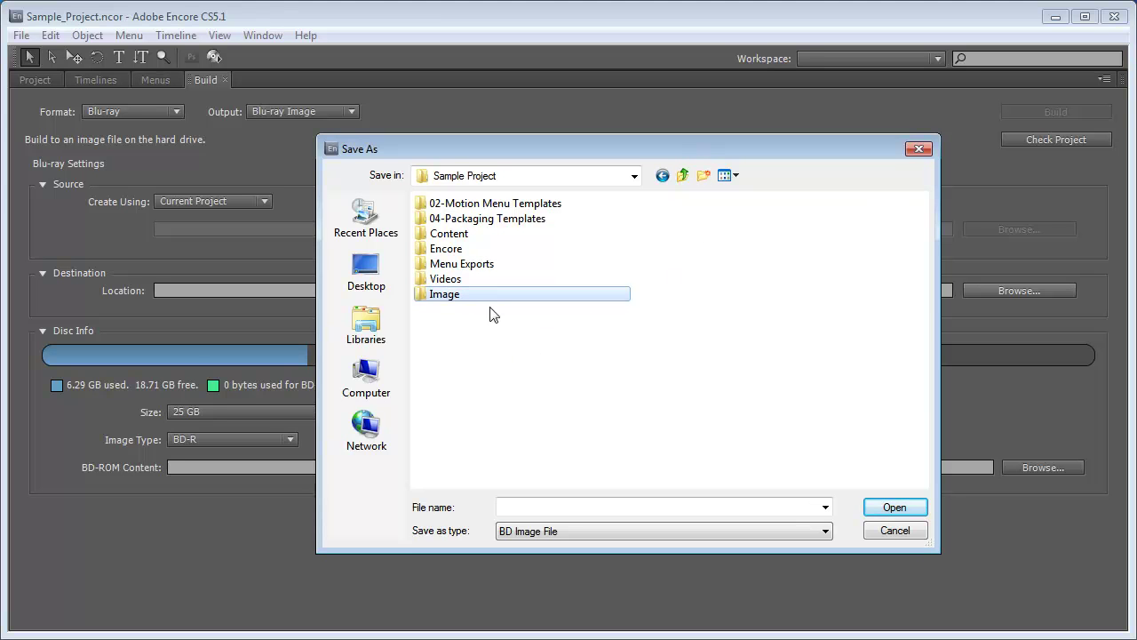
double_click(462, 296)
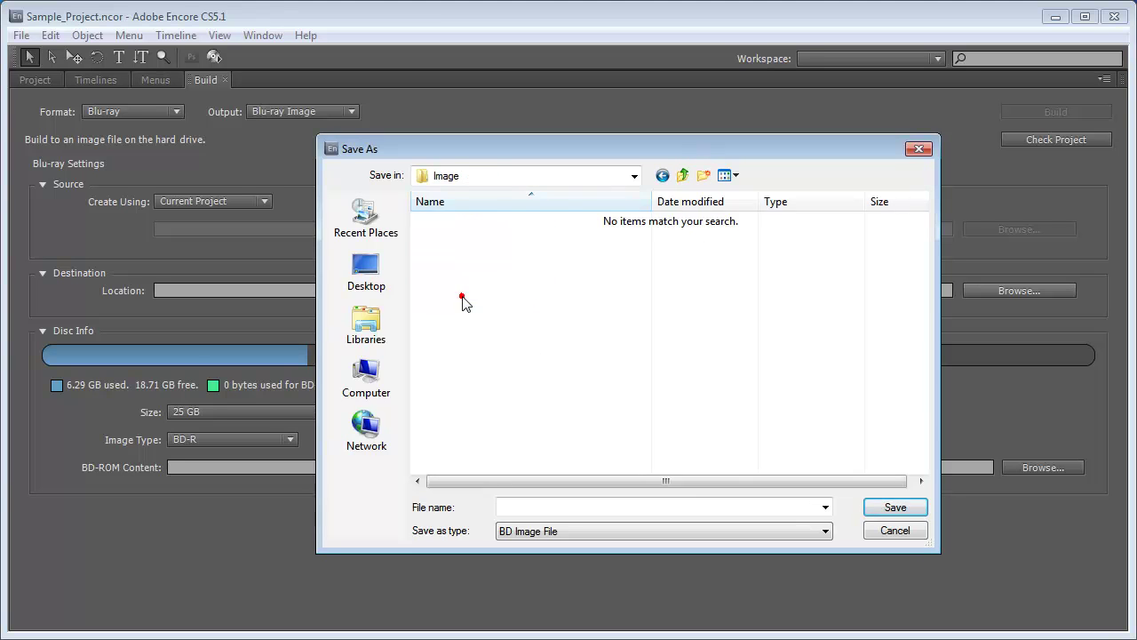
- Name the disc image file Sample_Project.iso and save it as the build destination
left_click(520, 507)
type("S")
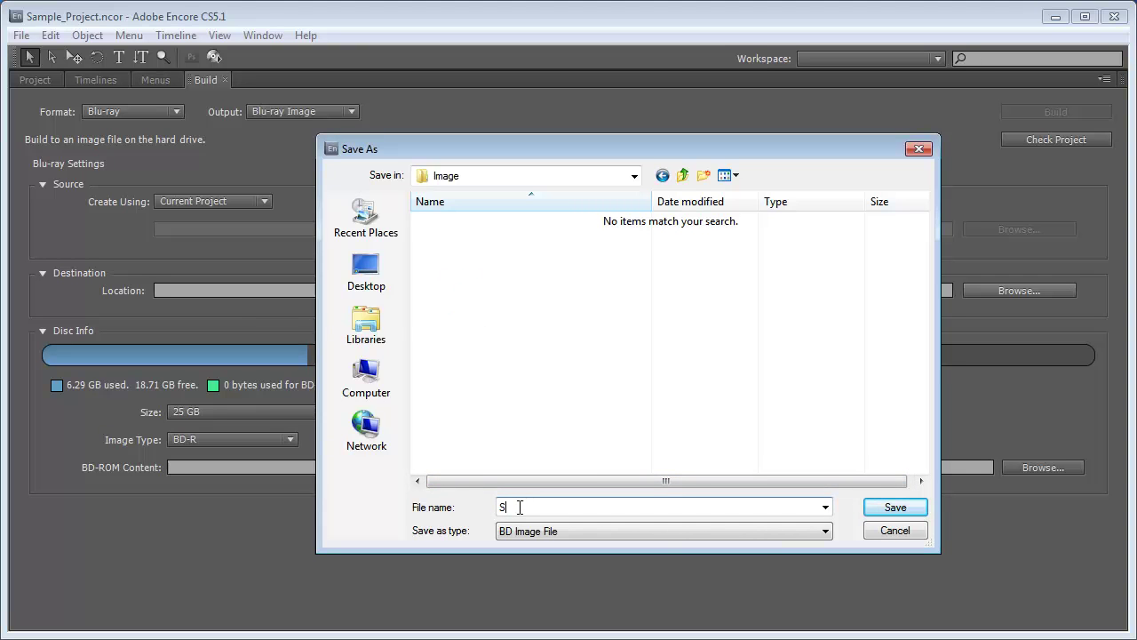
type("ample_Project.iso")
left_click(897, 509)
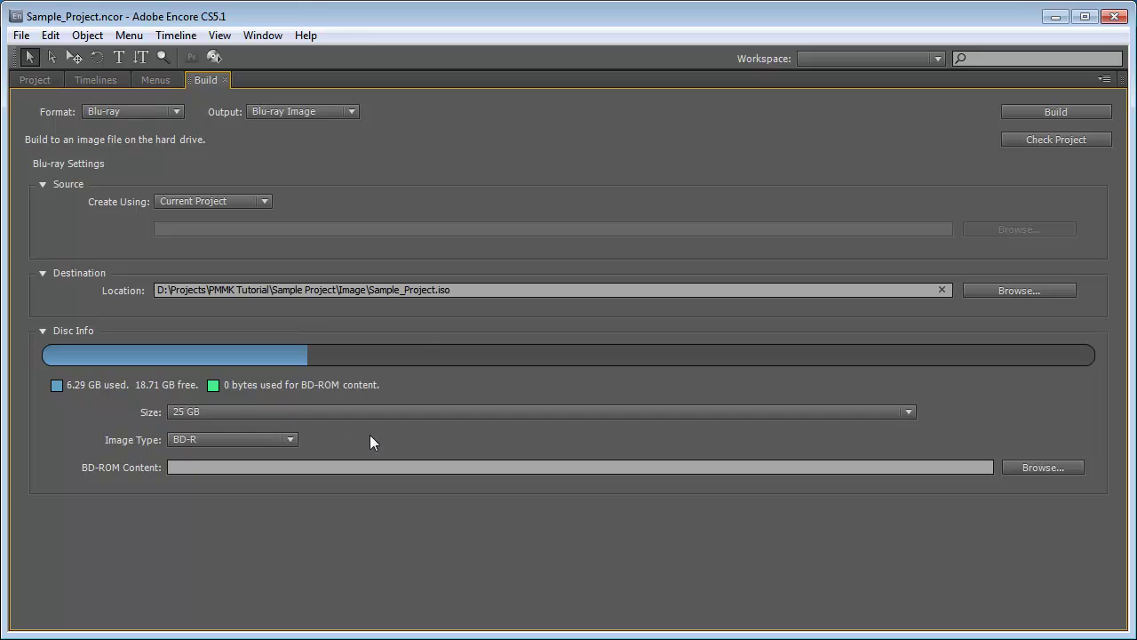
- Review the Blu-ray Disc output options for burning directly to a recorder and return the output to Blu-ray Image
left_click(350, 111)
left_click(338, 138)
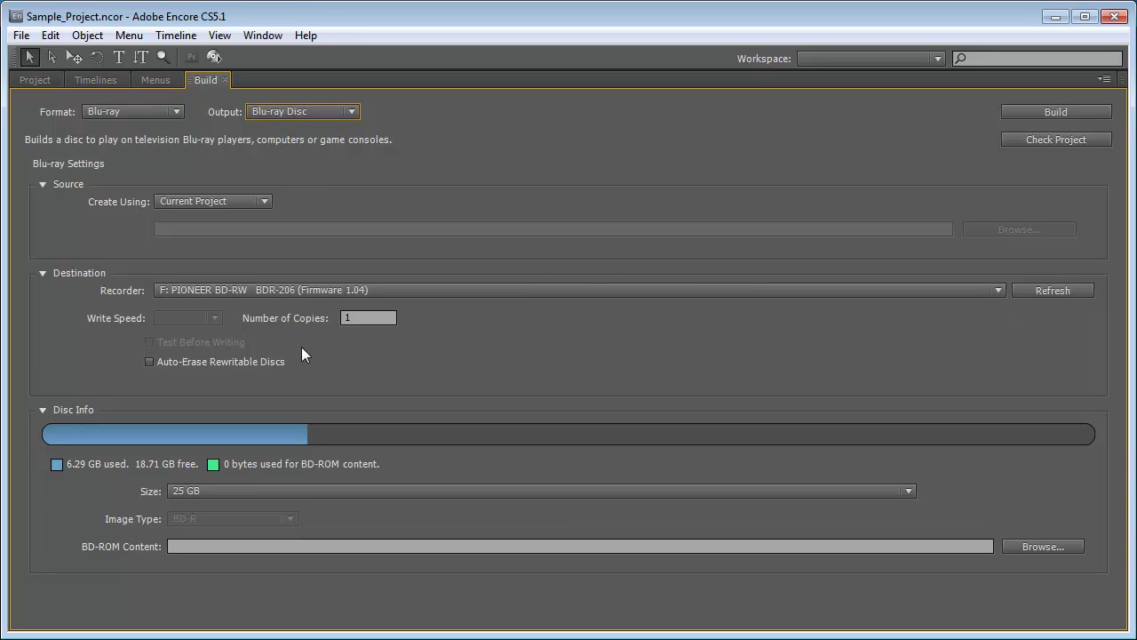
left_click(352, 113)
left_click(338, 170)
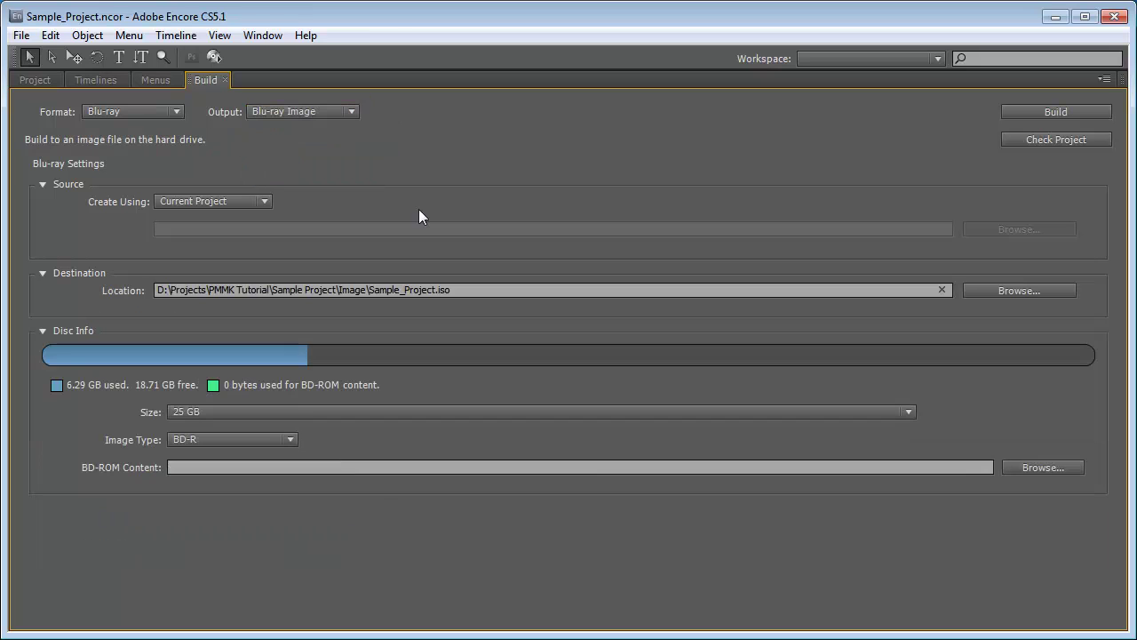
- Check the project with all checks enabled, close the check window, and look at whether the project still needs saving
left_click(1067, 140)
left_click_drag(26, 1, 731, 111)
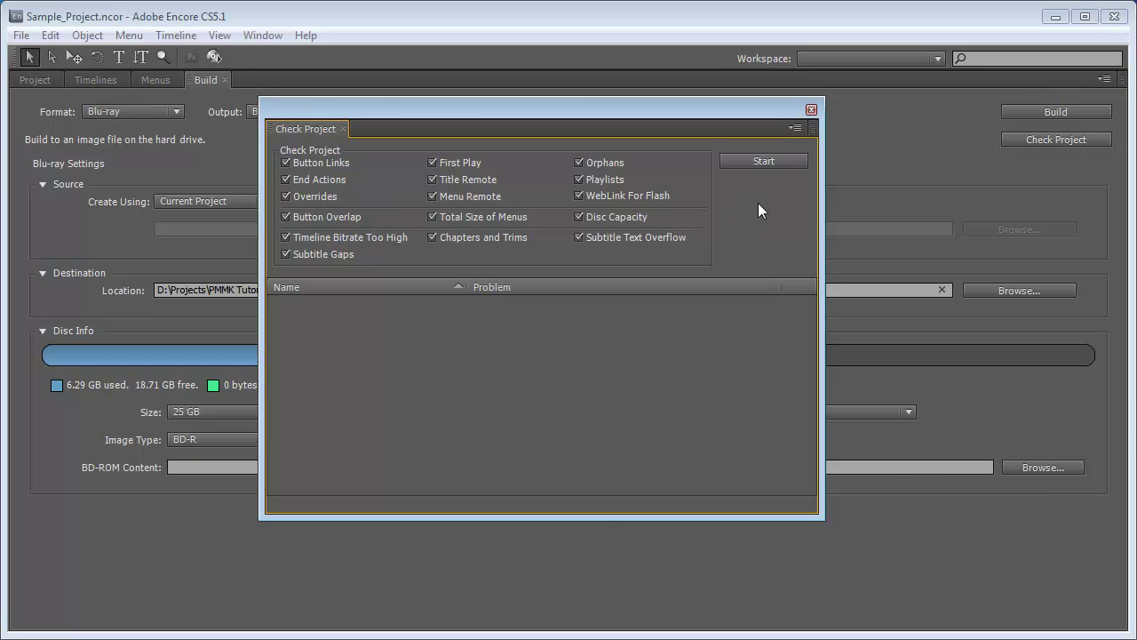
left_click(766, 165)
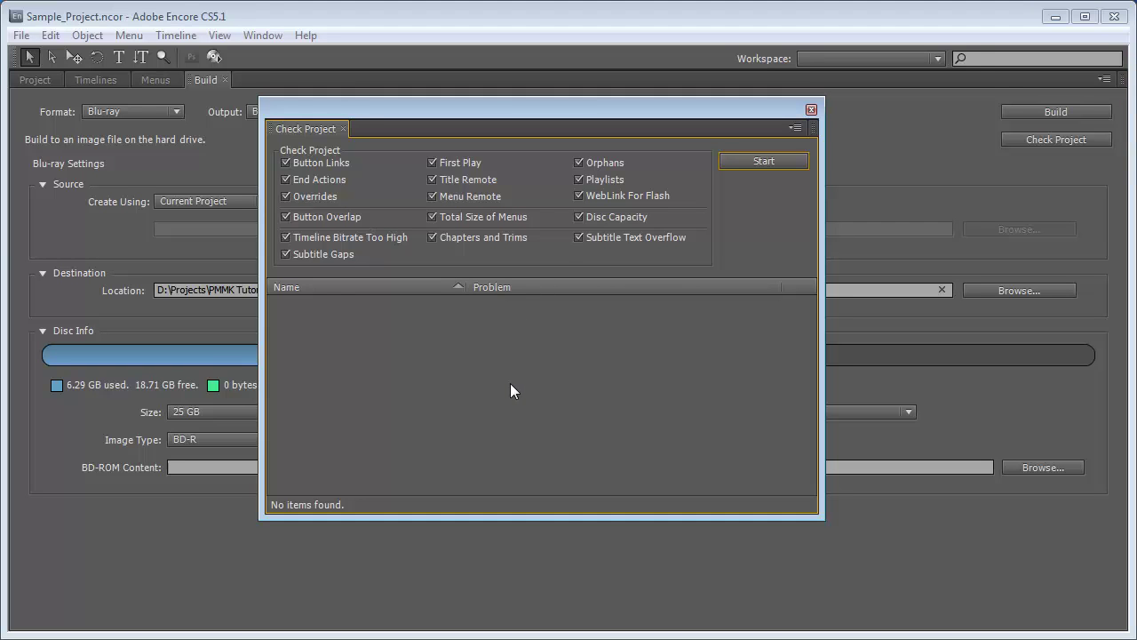
left_click(812, 110)
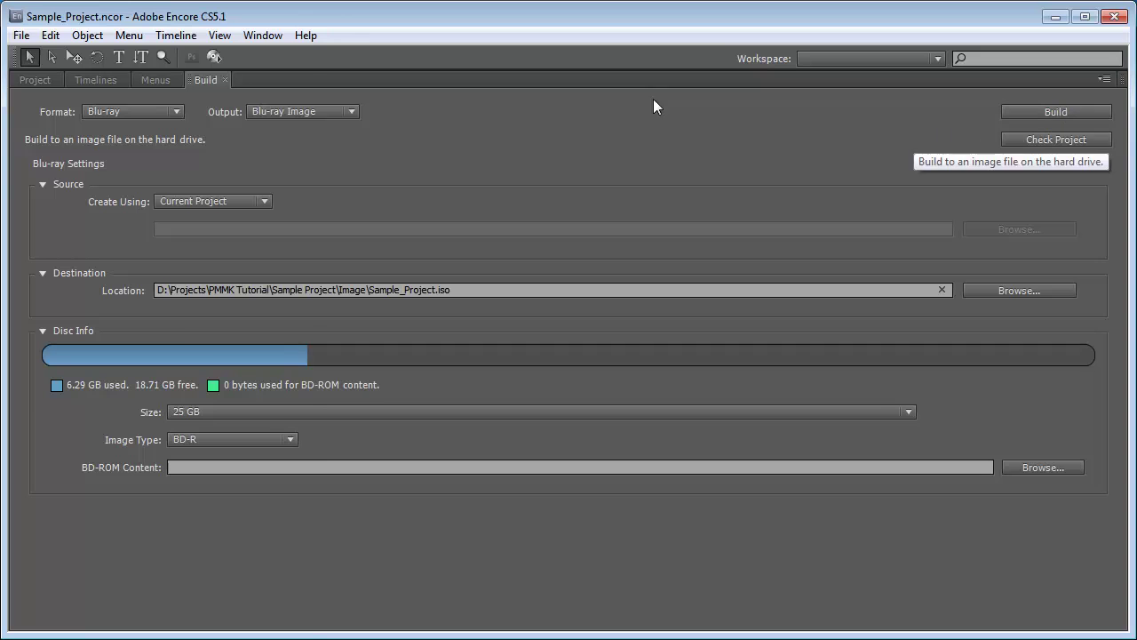
left_click(22, 35)
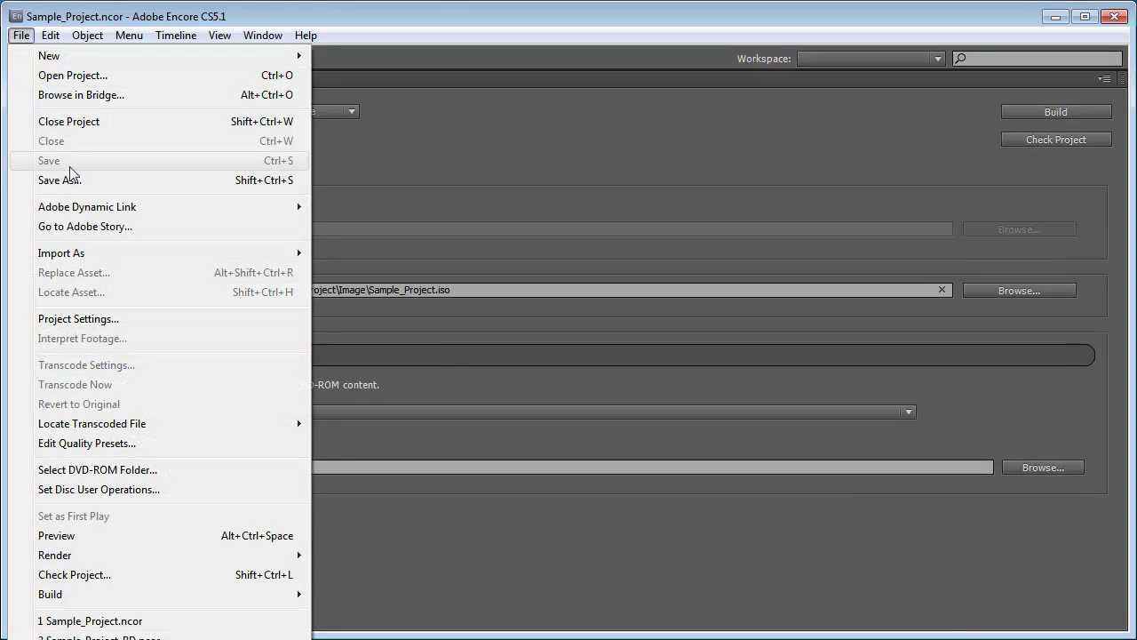
left_click(316, 13)
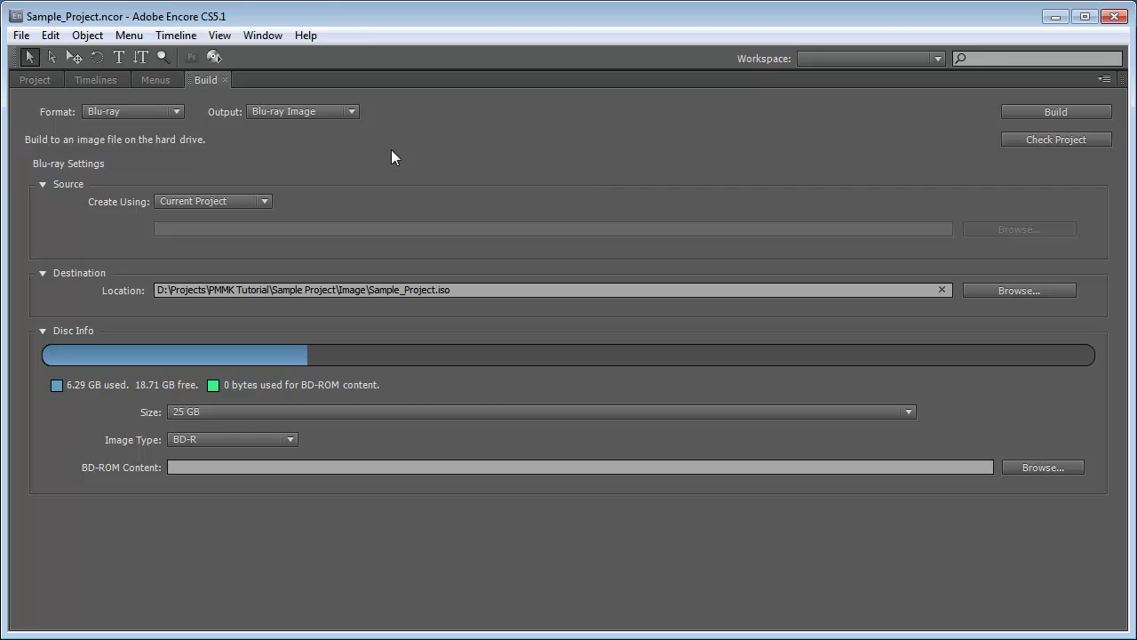
- Switch to ImgBurn to review the options for writing an image file to disc, and view the Additional Notes in Encore_Quick_Reference_Guide_v3.pdf
left_click(85, 635)
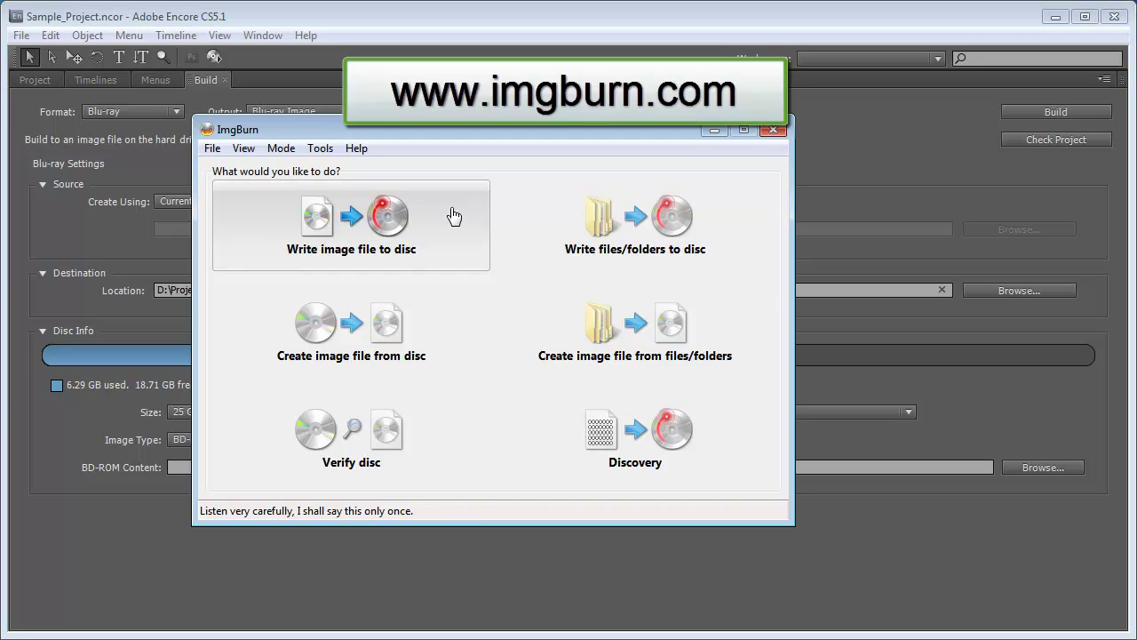
left_click(391, 224)
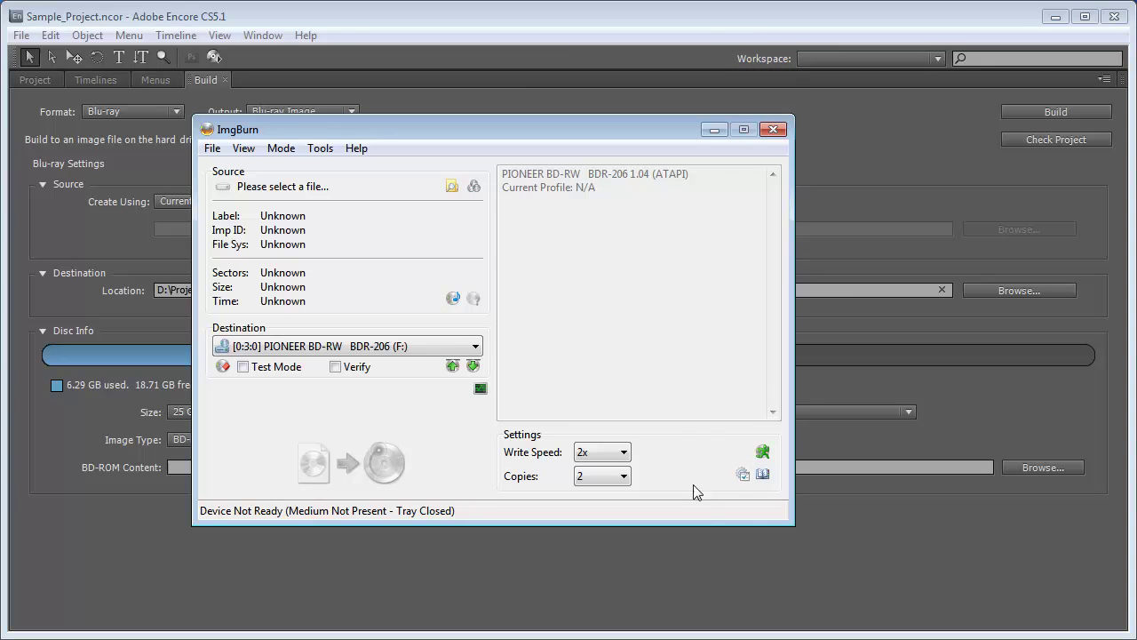
left_click(716, 135)
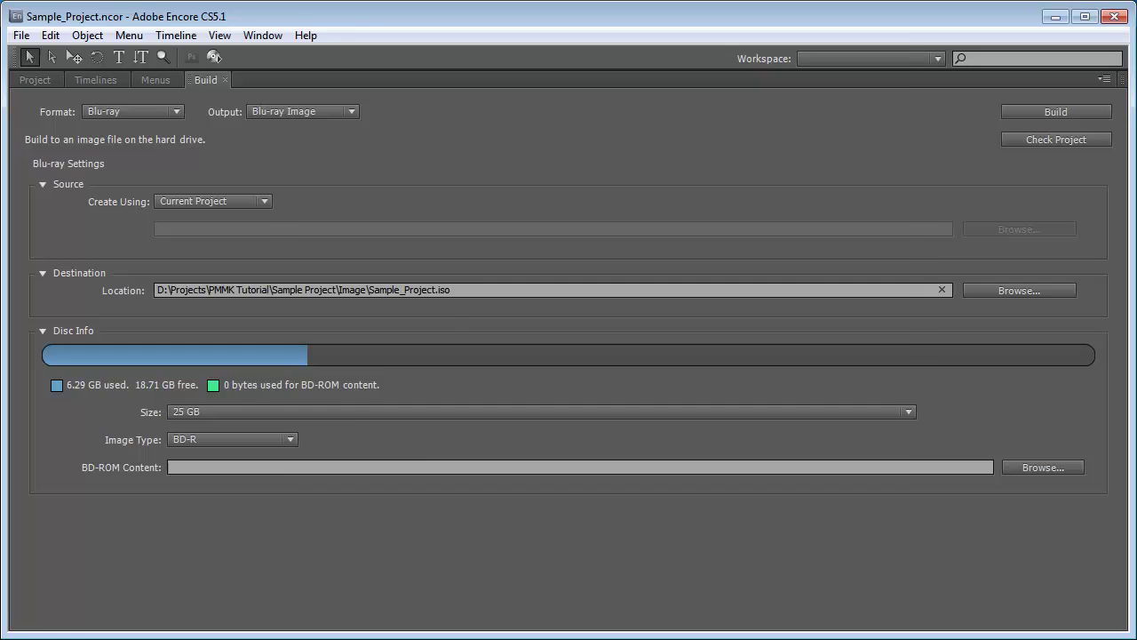
key("alt+Tab")
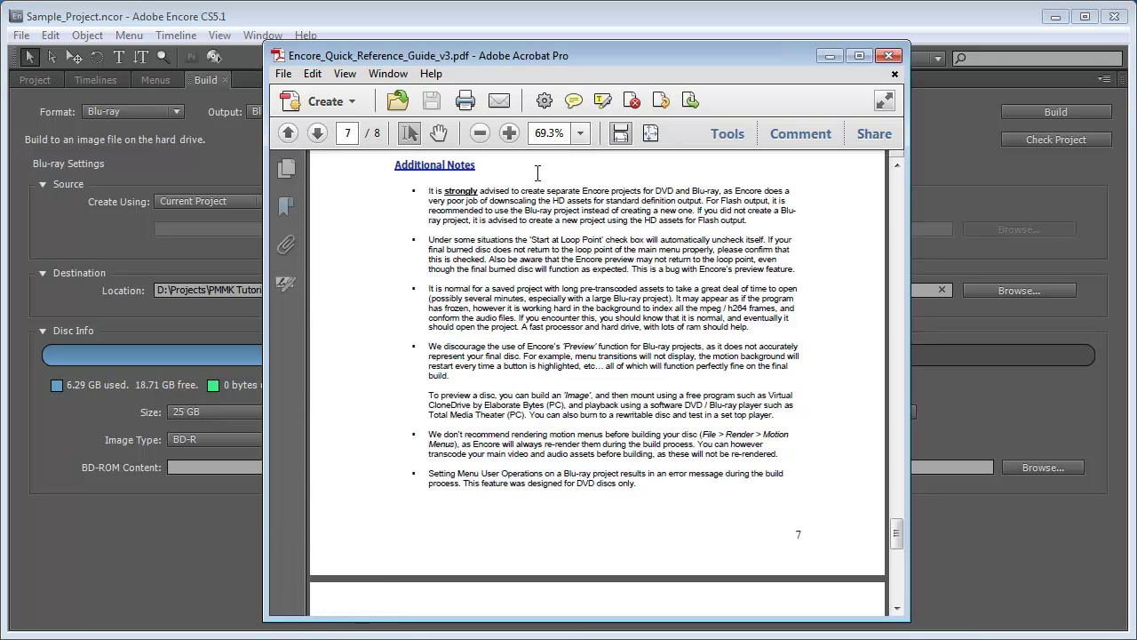
left_click(829, 56)
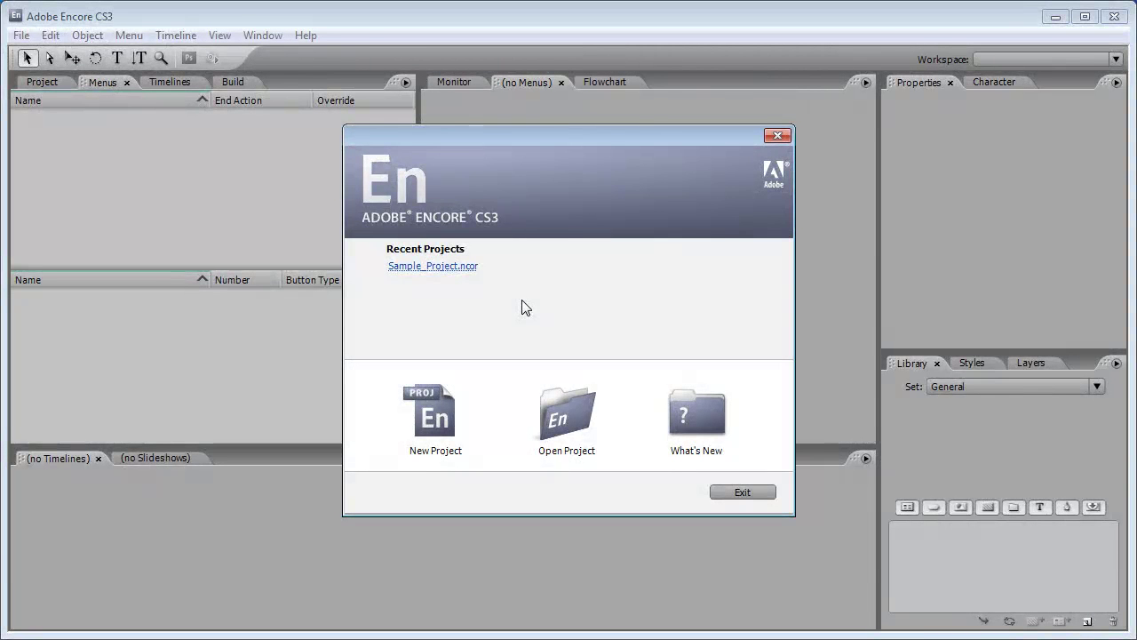
- In Adobe Encore CS3, start a new Blu-ray project named Sample_Project_CS3 with dimensions of 1920 x 1080
left_click(433, 399)
double_click(477, 230)
type("Sample_Project_CS3")
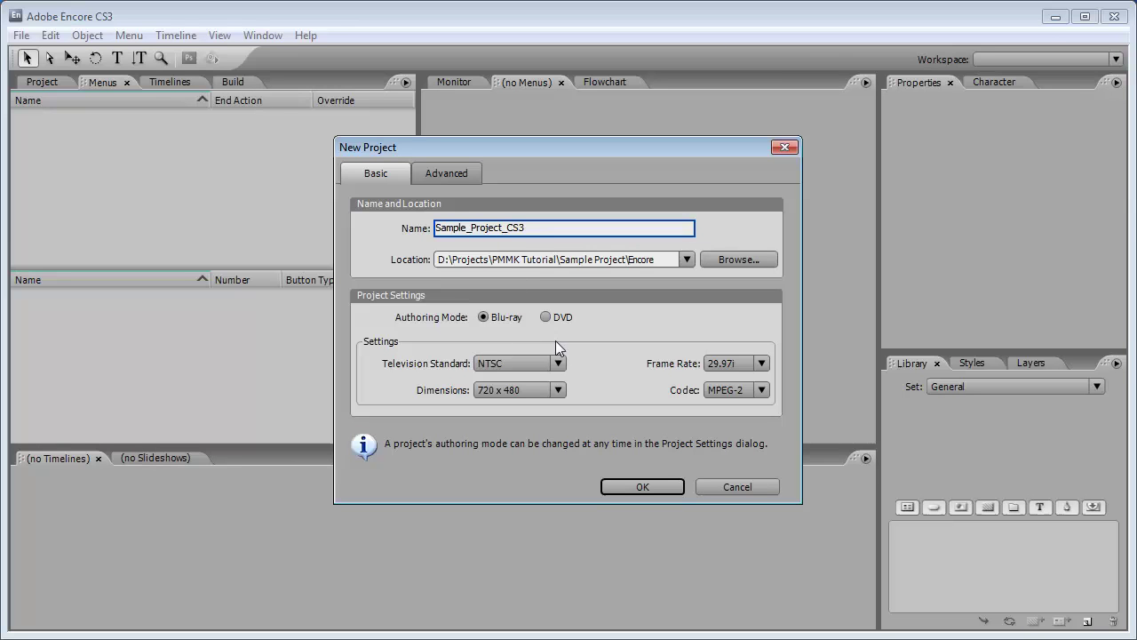
left_click(560, 390)
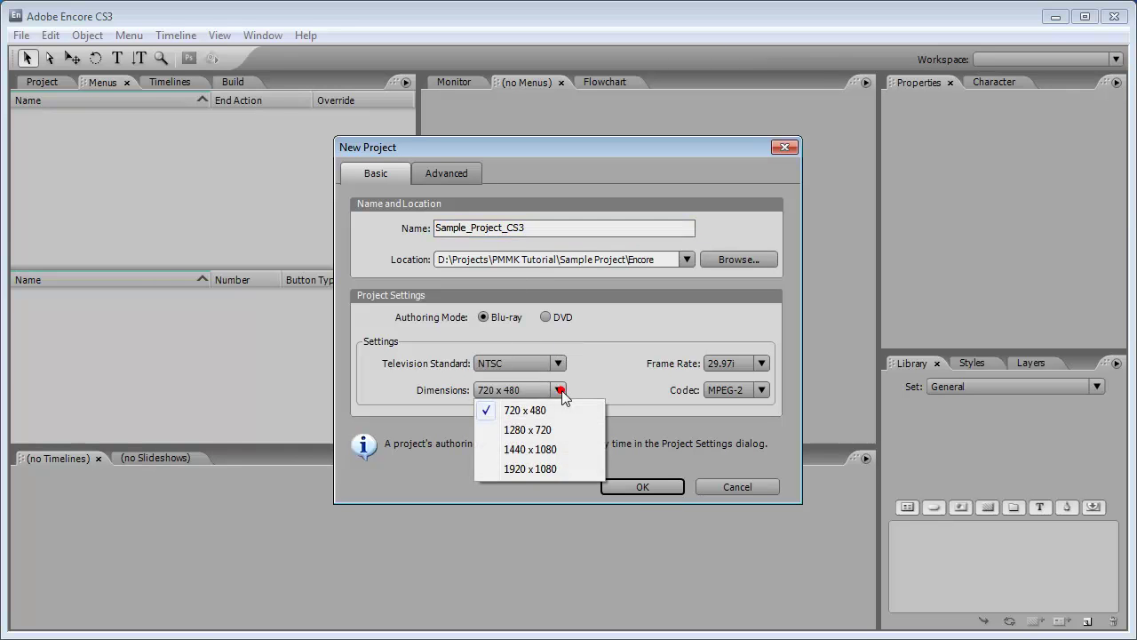
left_click(518, 468)
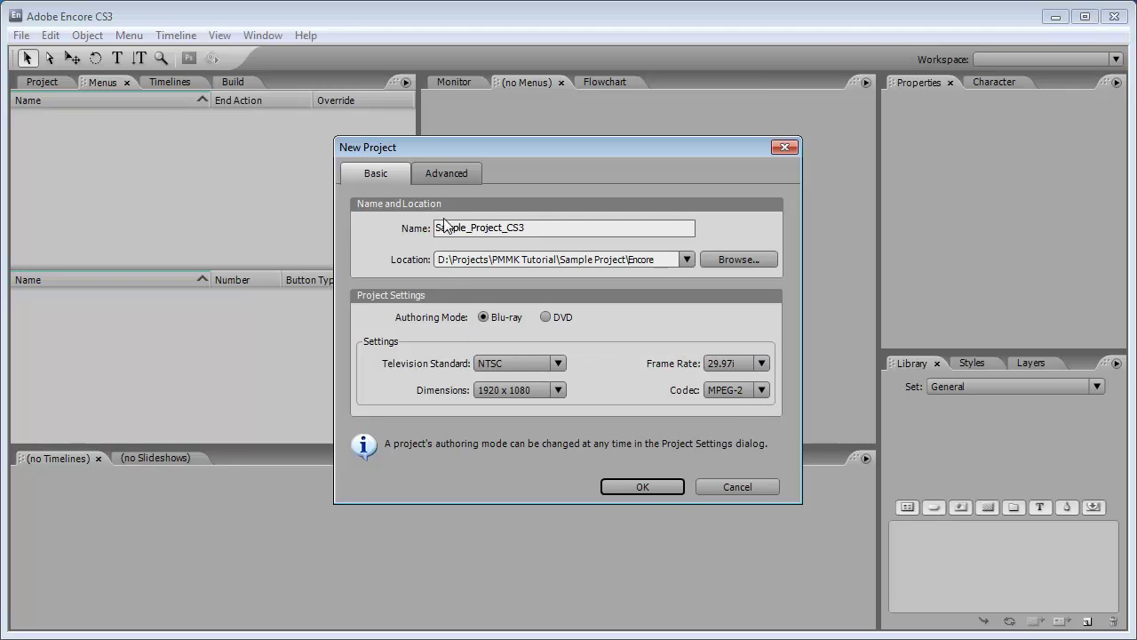
- Set the new project's maximum audio/video bitrate to 20.0 Mbps and create the project
left_click(443, 172)
left_click(660, 248)
left_click(634, 347)
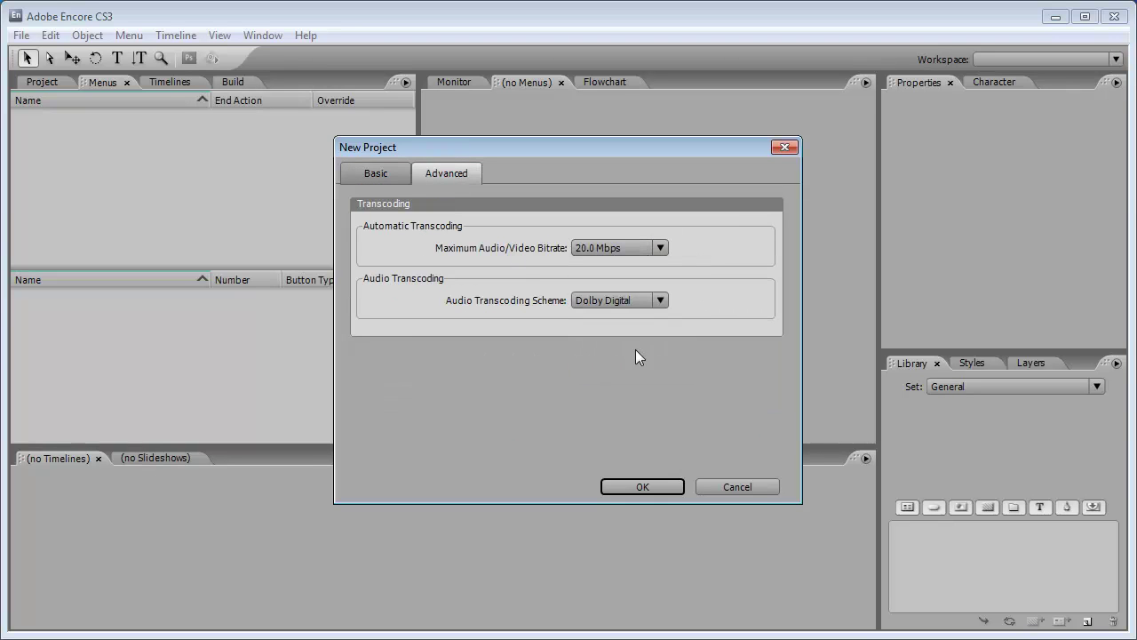
left_click(380, 176)
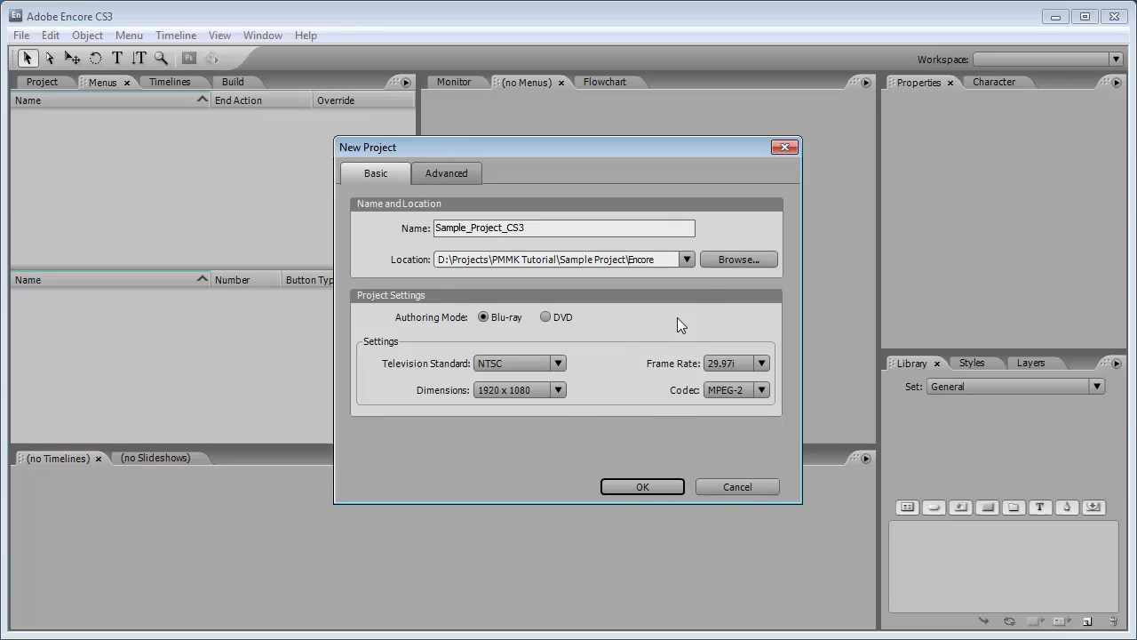
left_click(637, 485)
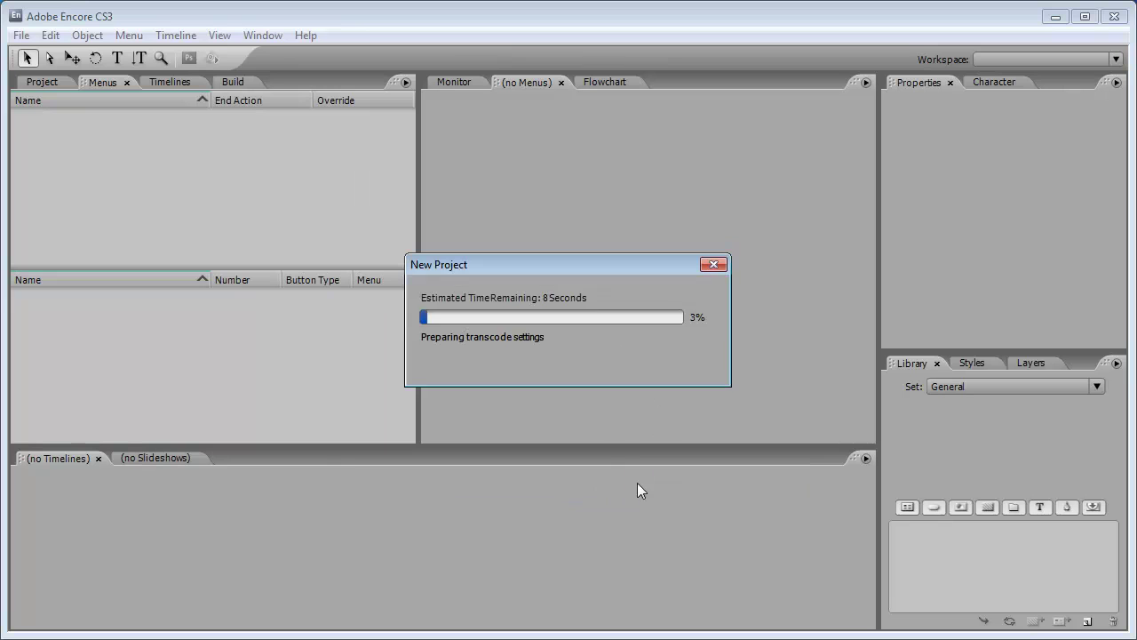
- Create a folder named Menus in the project
left_click(34, 81)
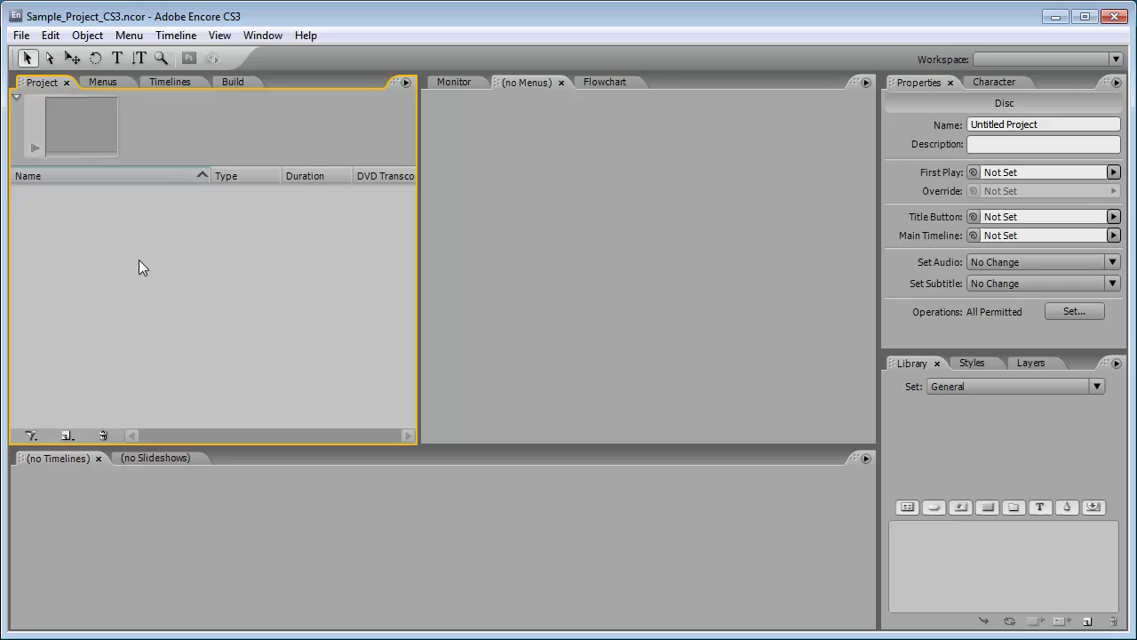
right_click(99, 224)
mouse_move(151, 261)
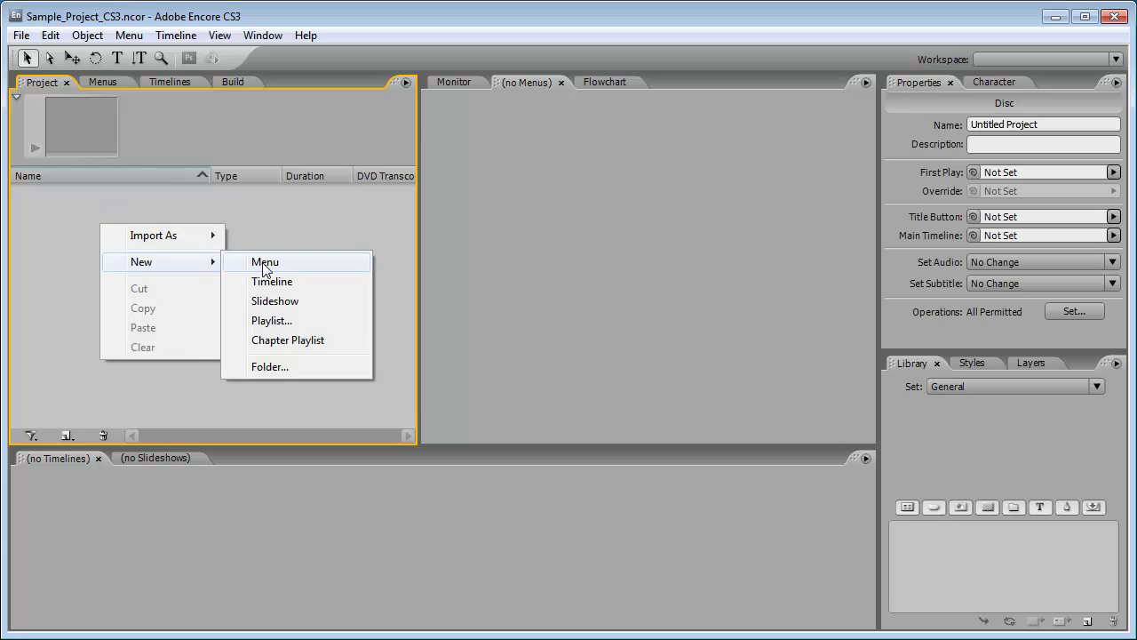
left_click(255, 366)
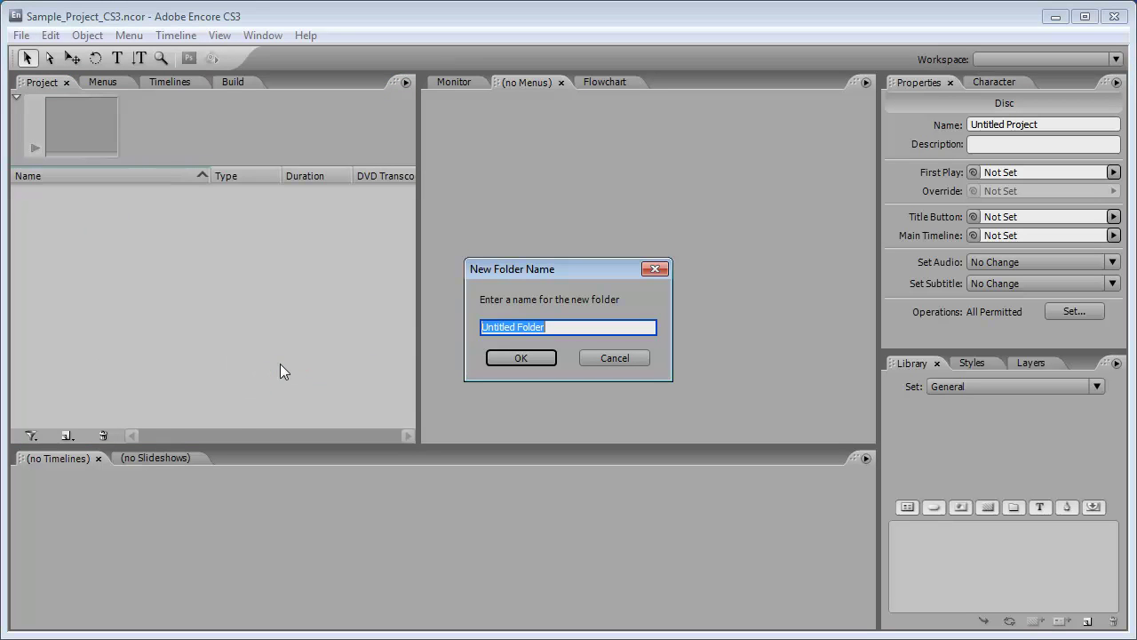
type("Menus")
left_click(508, 358)
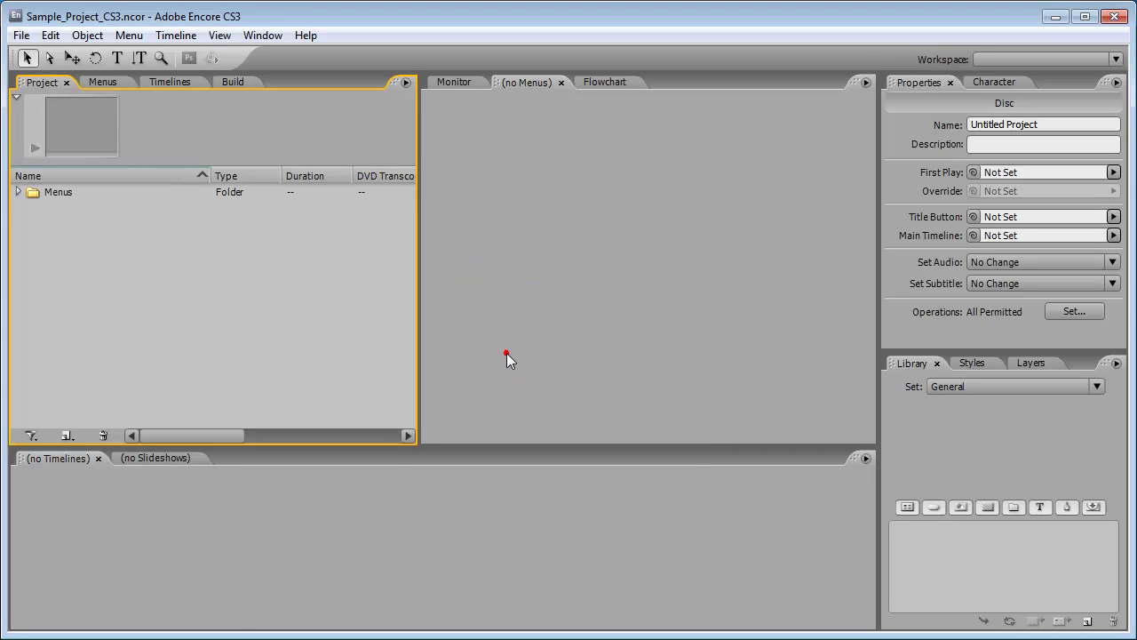
- Import 07_Main_Menu_HD.psd, 07_Scene_Menu_HD.psd and 07_Special_Menu_HD.psd as menus into the Menus folder, expand the folder and select the main menu
right_click(56, 193)
mouse_move(129, 234)
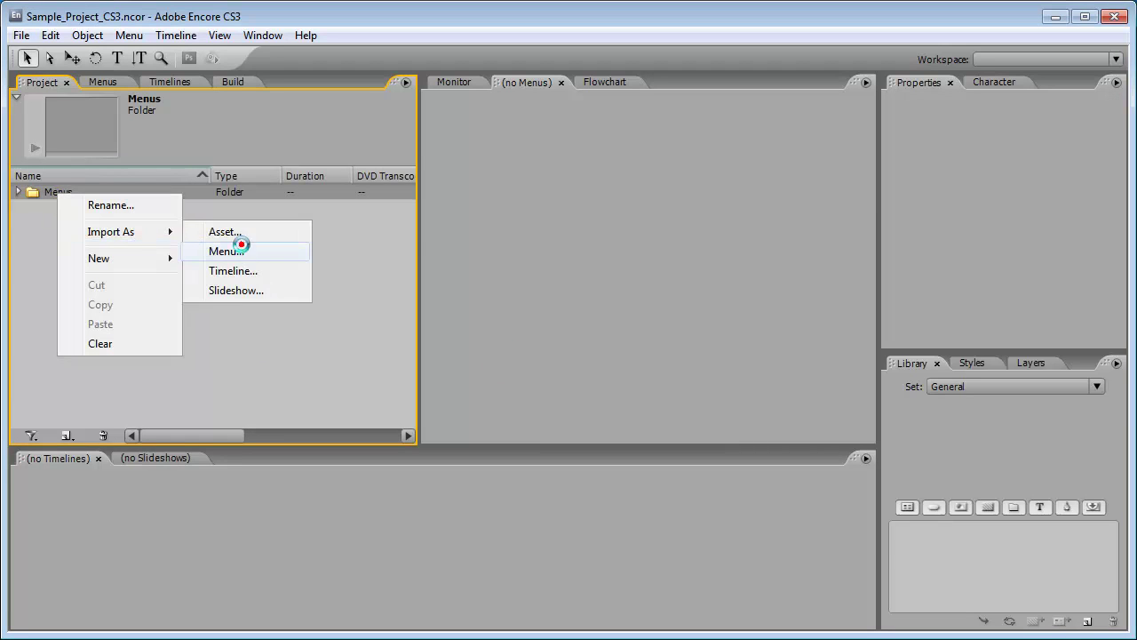
left_click(245, 252)
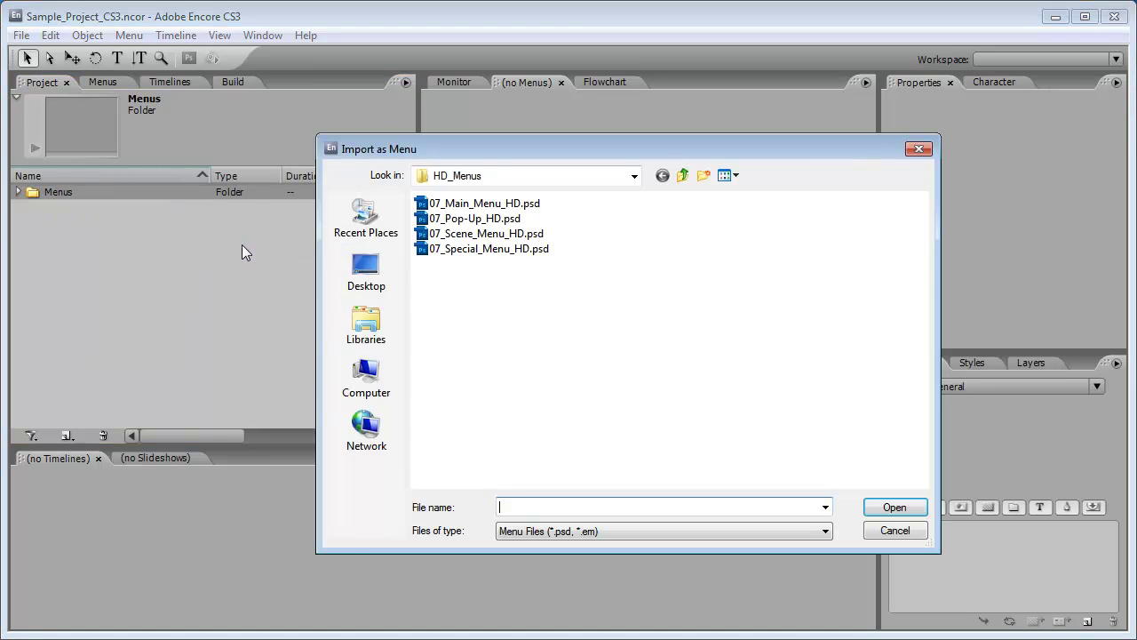
left_click(497, 205)
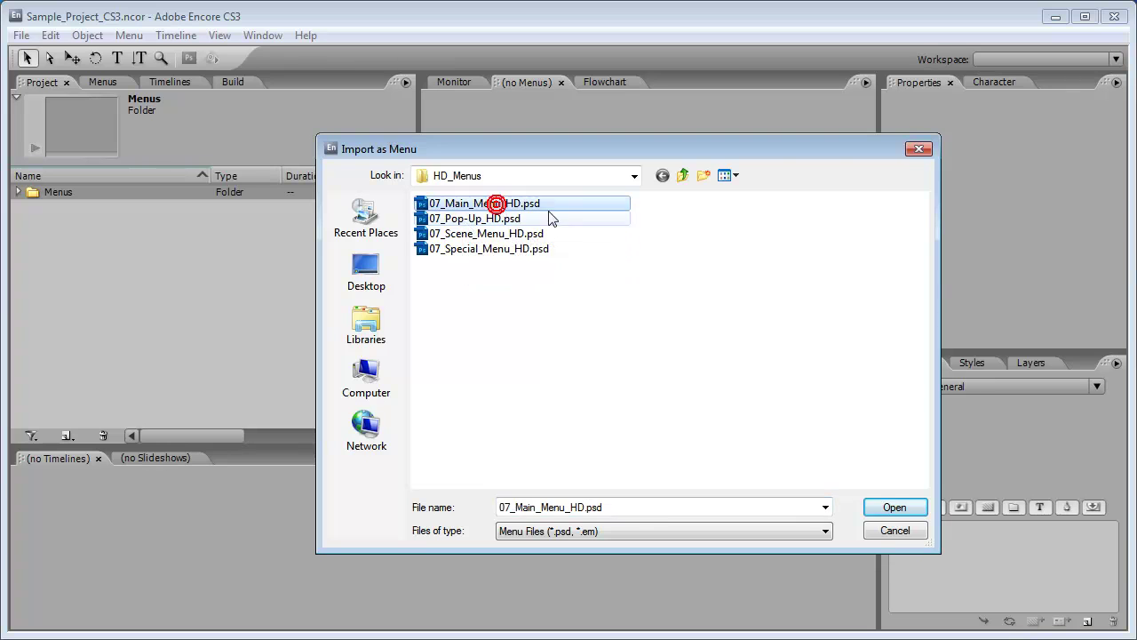
left_click(498, 234, "ctrl")
left_click(504, 250, "ctrl")
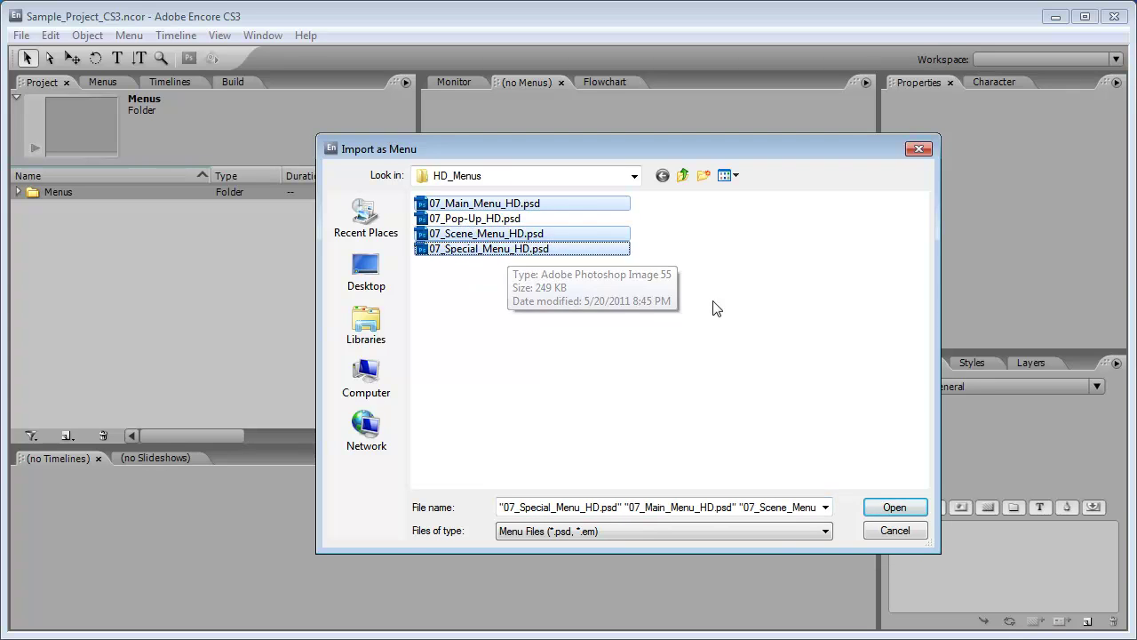
left_click(891, 511)
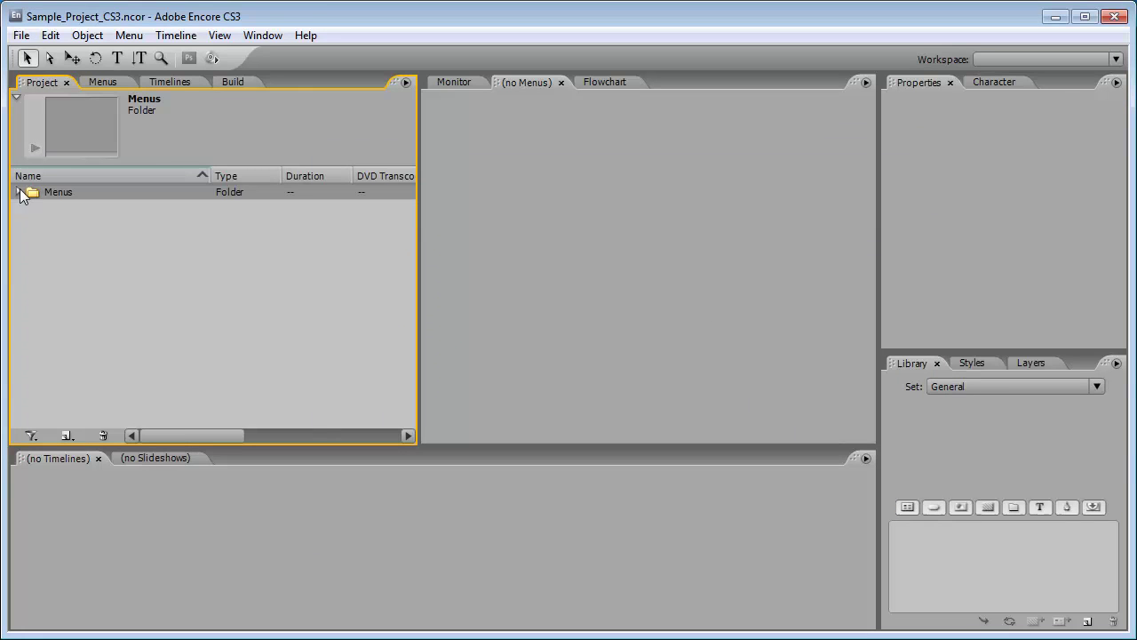
left_click(18, 192)
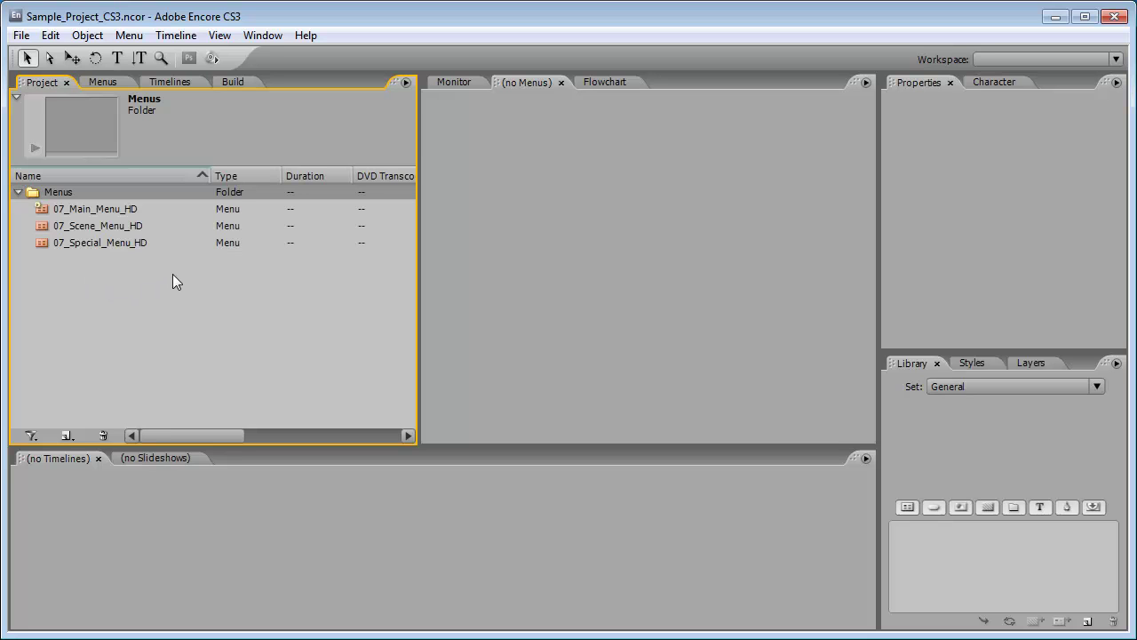
left_click(116, 211)
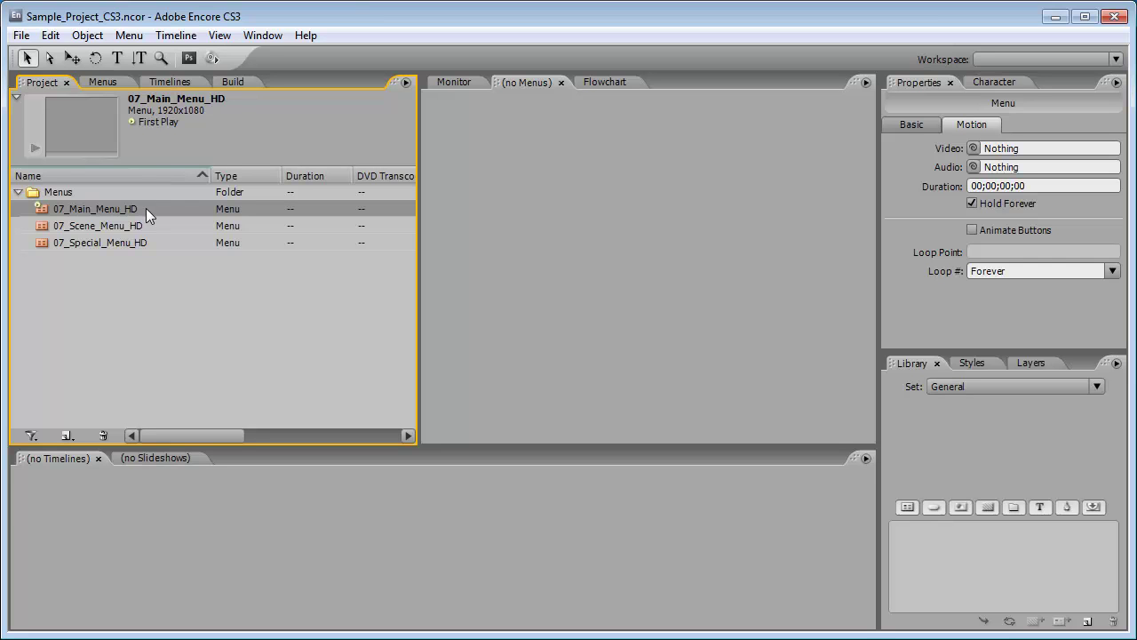
- Create a second project folder named Menu_Assets outside the Menus folder
left_click(83, 280)
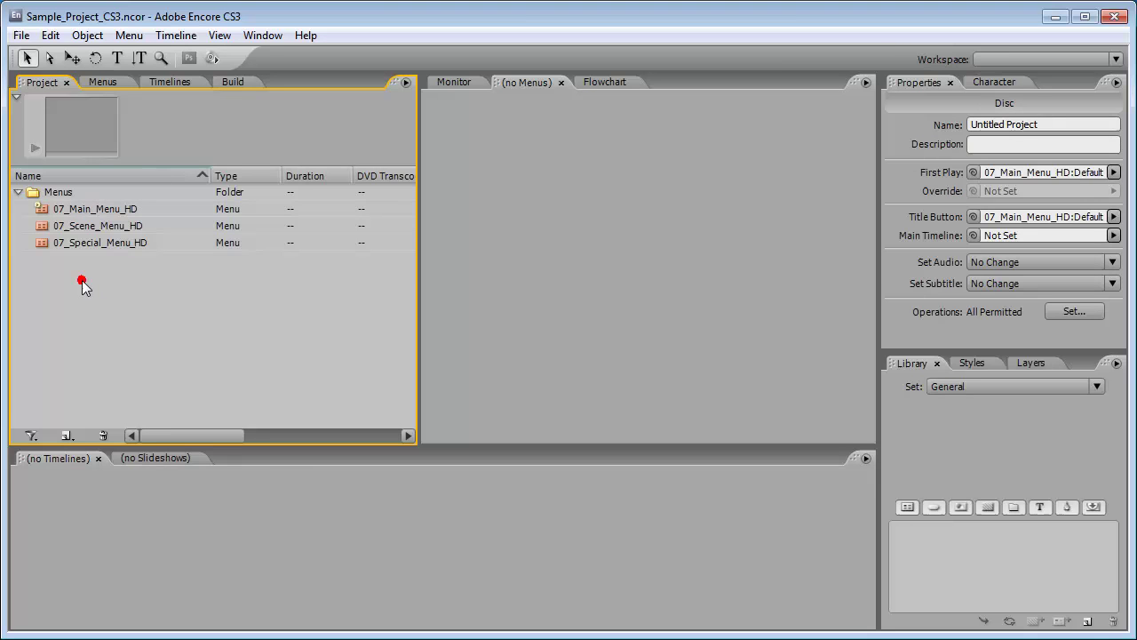
right_click(62, 280)
mouse_move(101, 320)
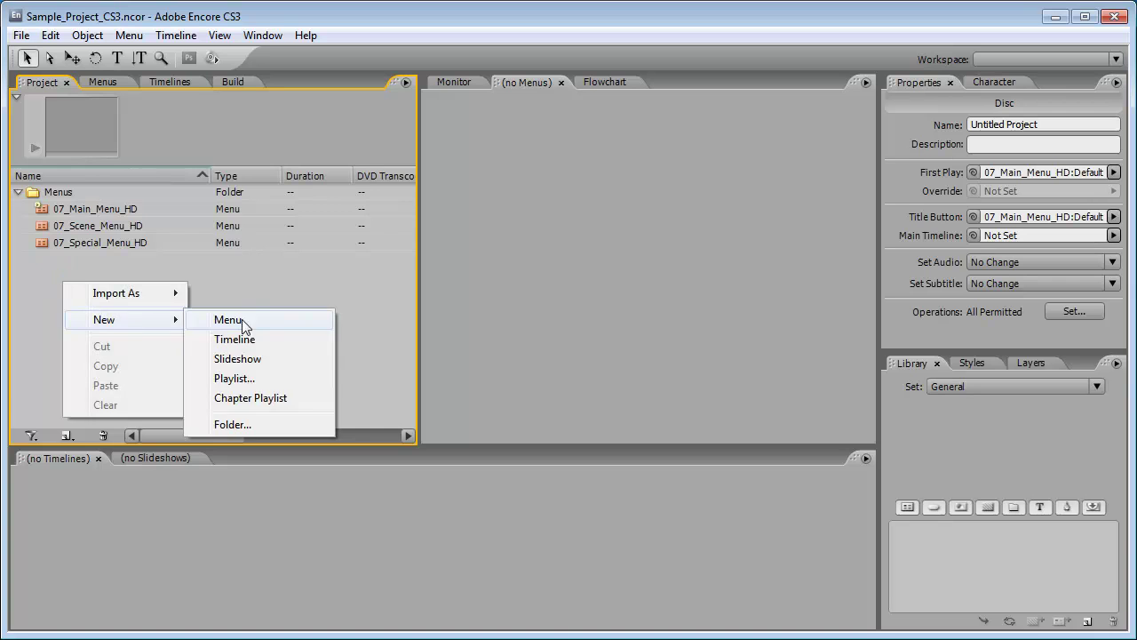
left_click(235, 421)
type("Menu_Assets")
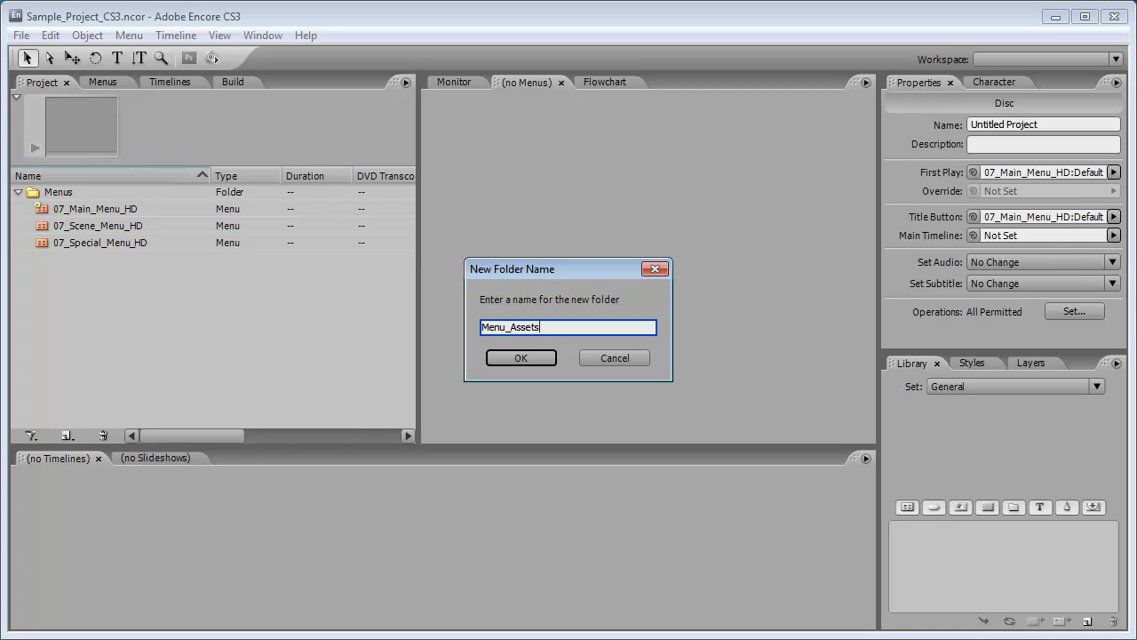
left_click(527, 357)
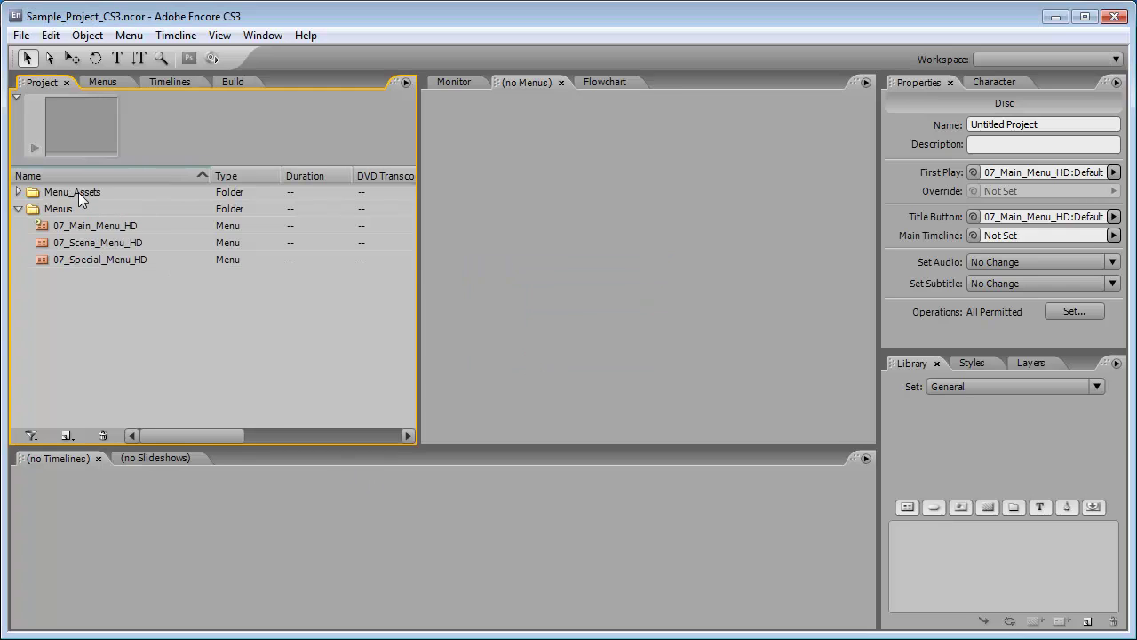
- Import Intro_HD, Main_Menu_HD, Scene_Menu_HD_3, Special_Menu_HD and the five T_ transition movies without _2 or _3 suffixes from Menu Exports into Menu_Assets as assets
right_click(78, 191)
mouse_move(142, 237)
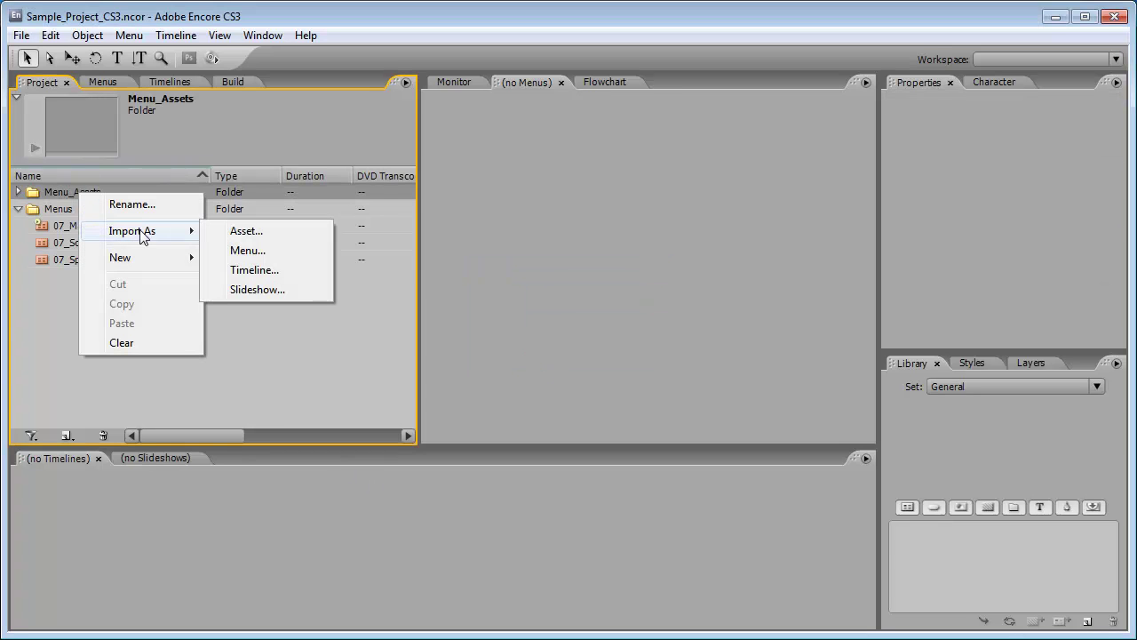
left_click(257, 235)
left_click(683, 175)
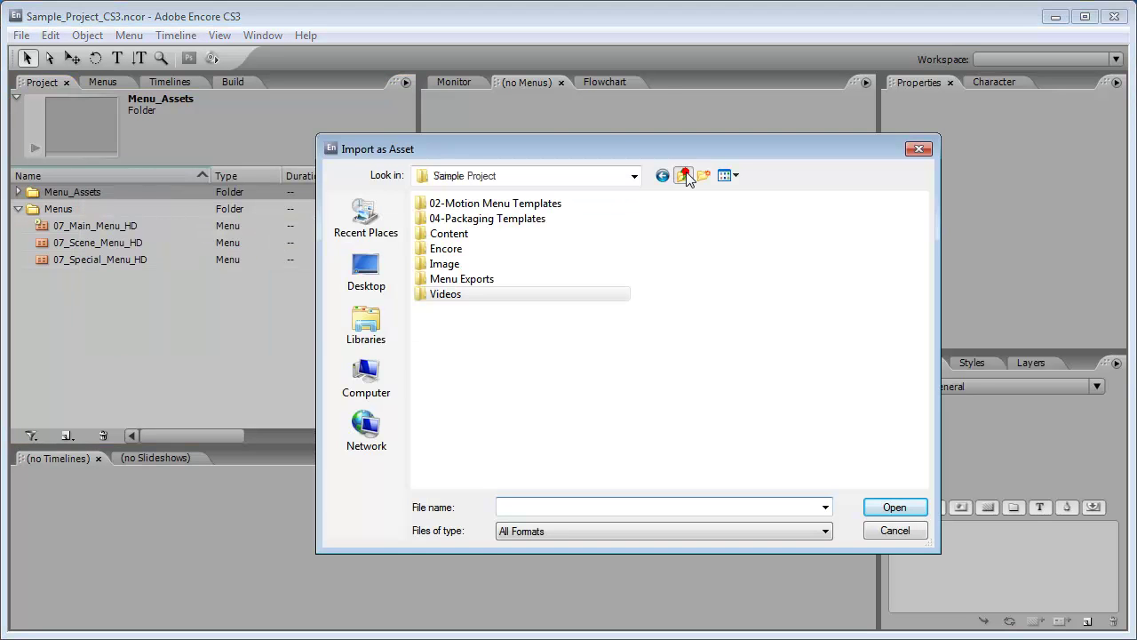
double_click(473, 279)
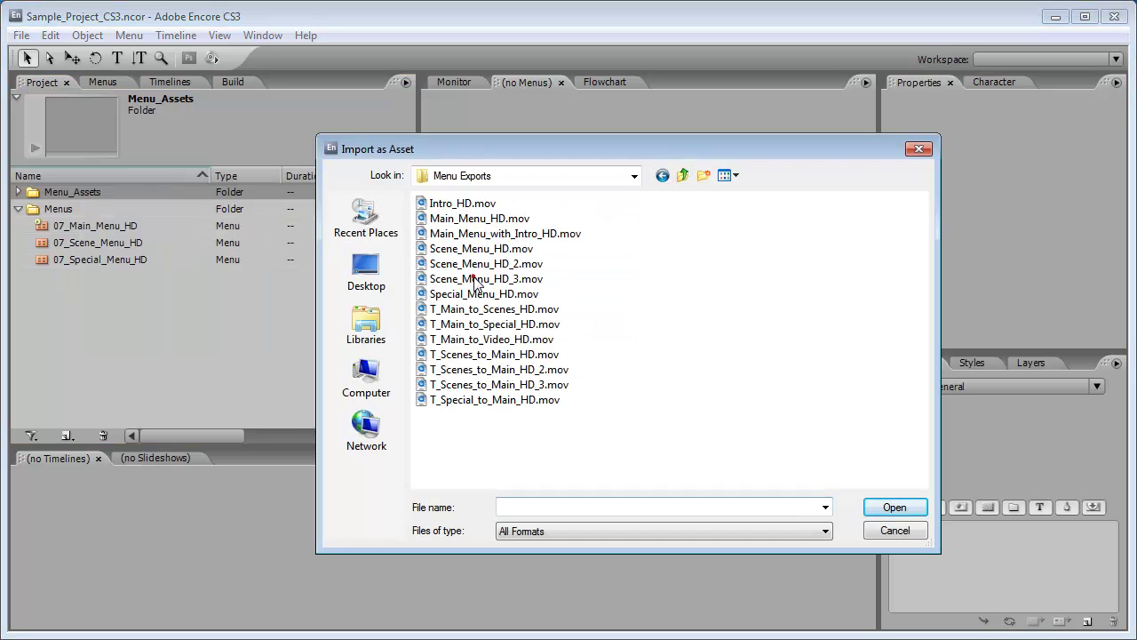
left_click(551, 202)
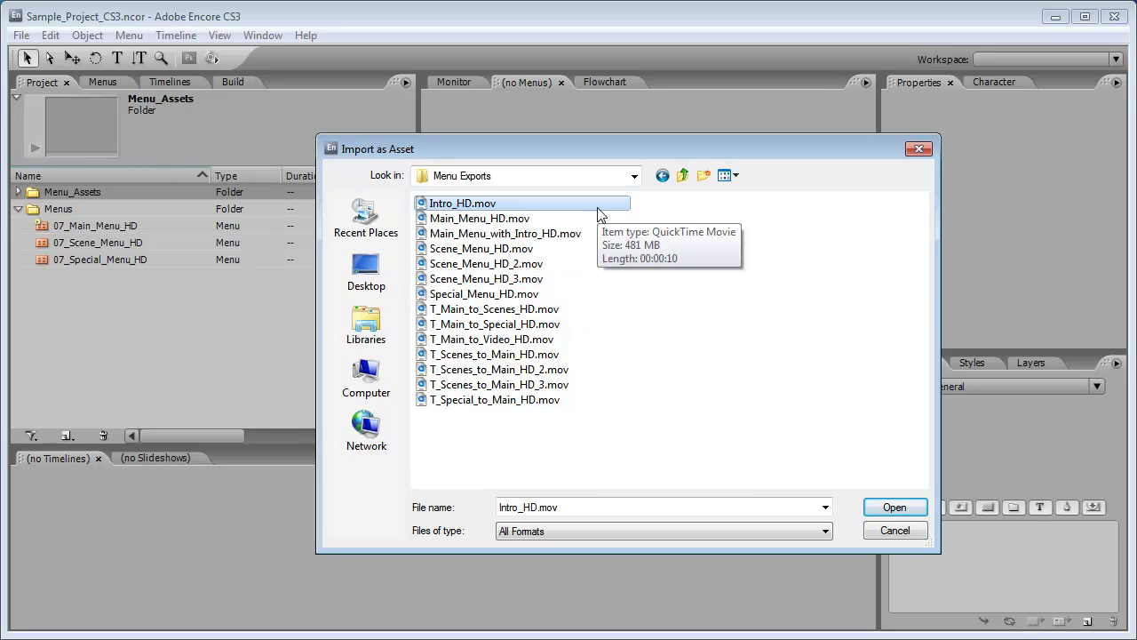
left_click(486, 218, "ctrl")
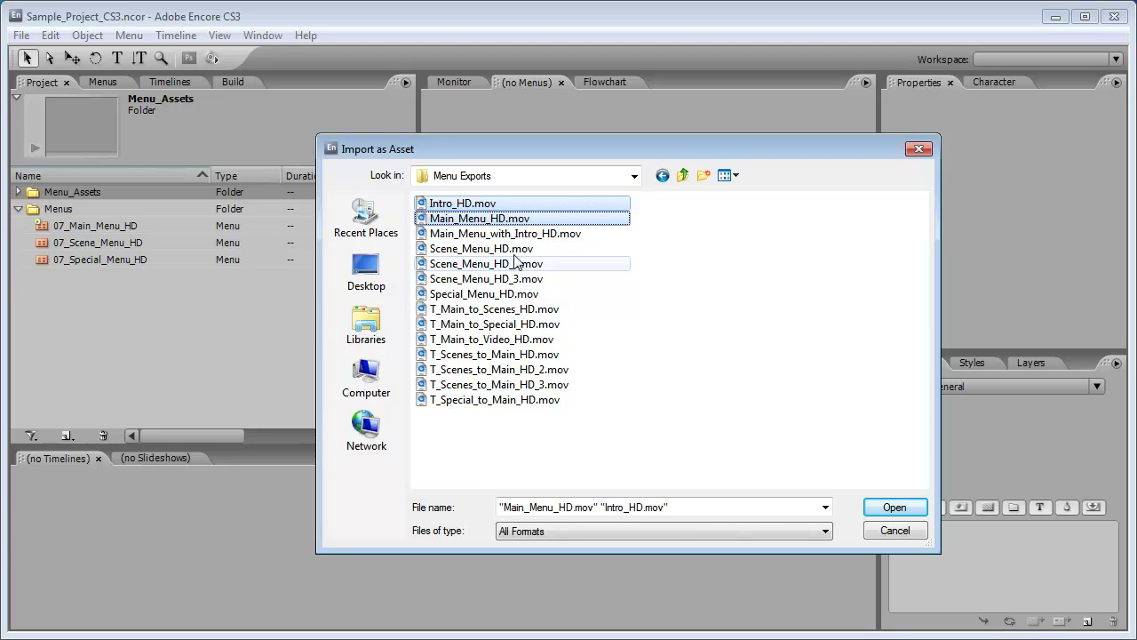
left_click(478, 279, "ctrl")
left_click(502, 294, "ctrl")
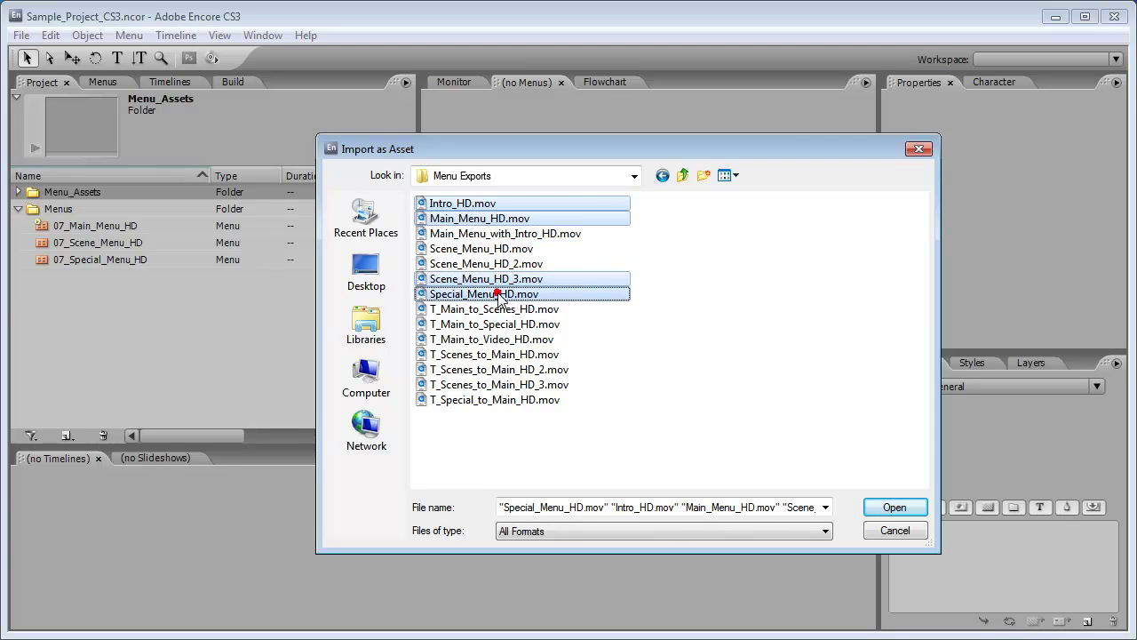
left_click(531, 308, "ctrl")
left_click(466, 324, "ctrl")
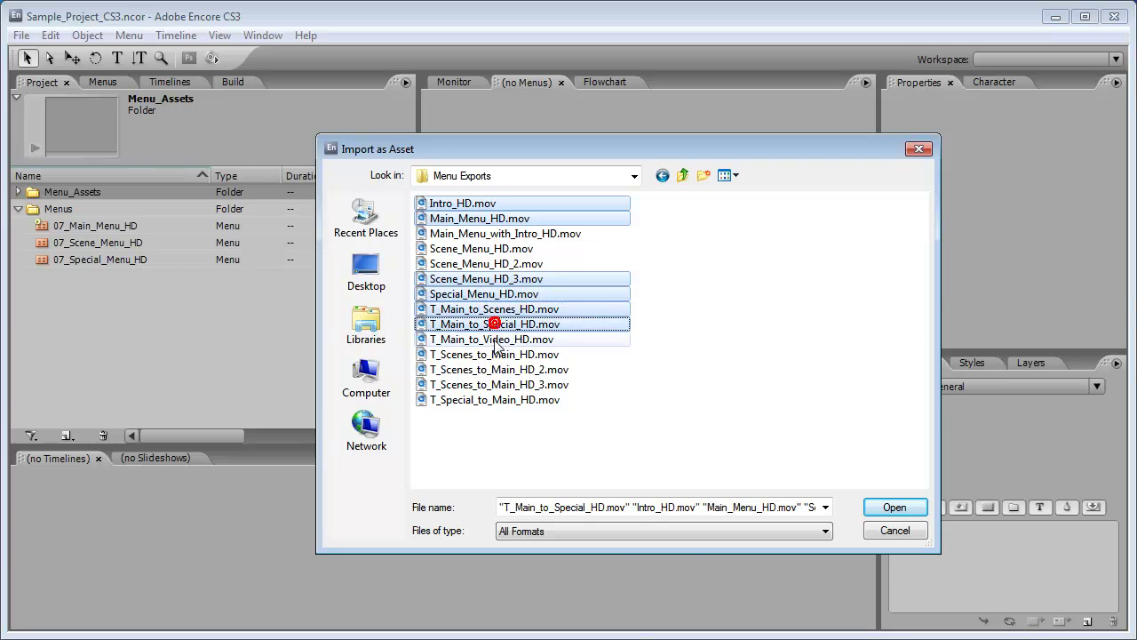
left_click(493, 338, "ctrl")
left_click(494, 353, "ctrl")
left_click(496, 400, "ctrl")
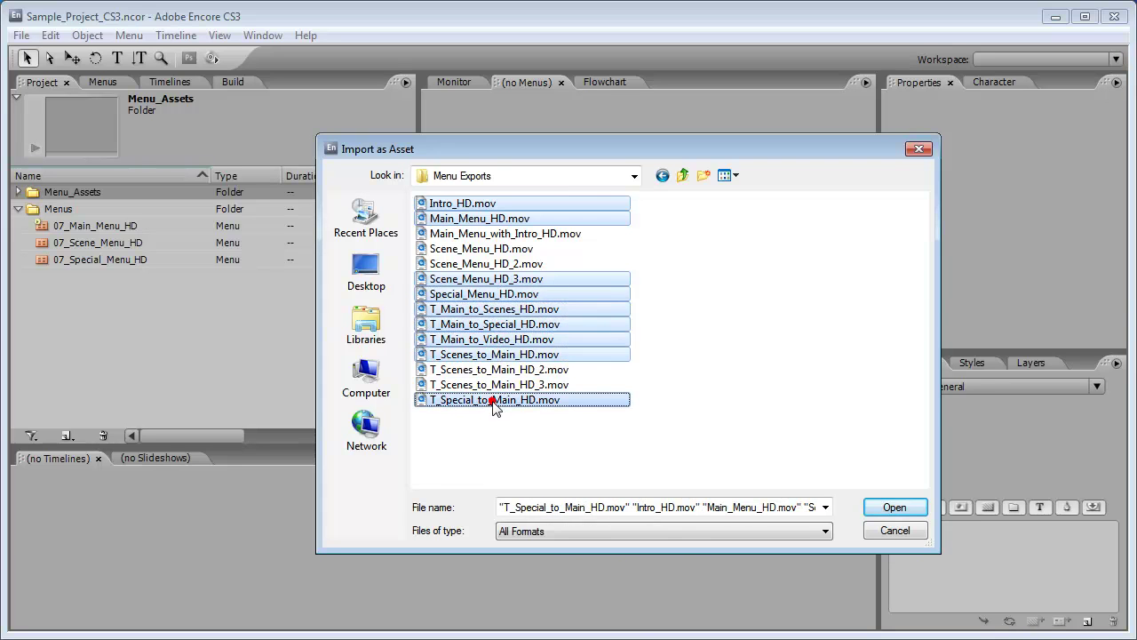
left_click(878, 508)
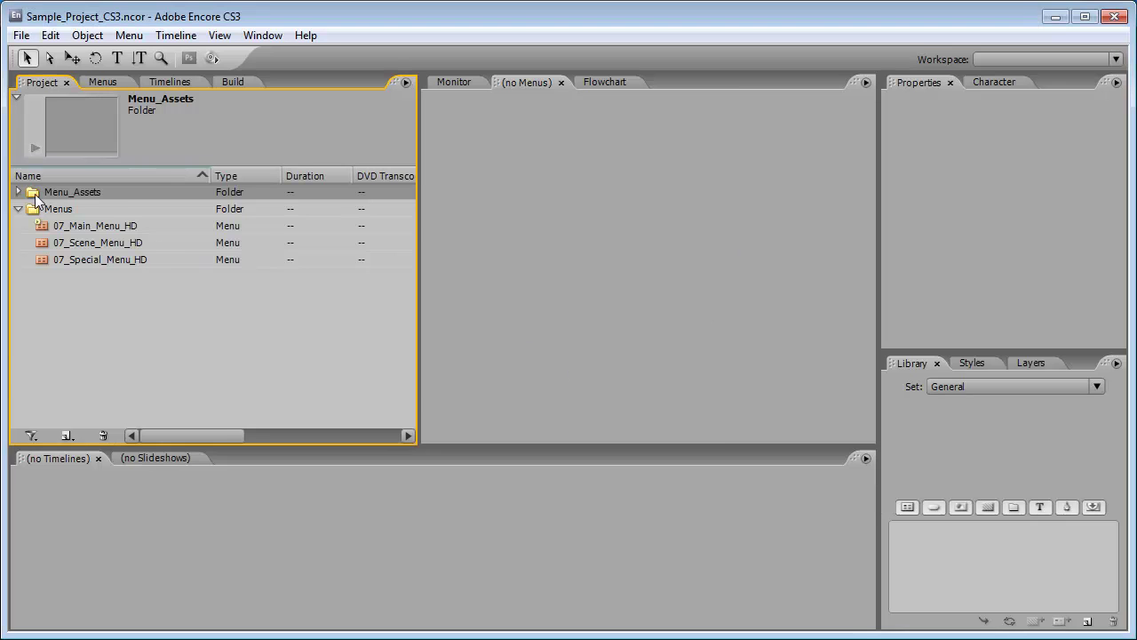
left_click(18, 192)
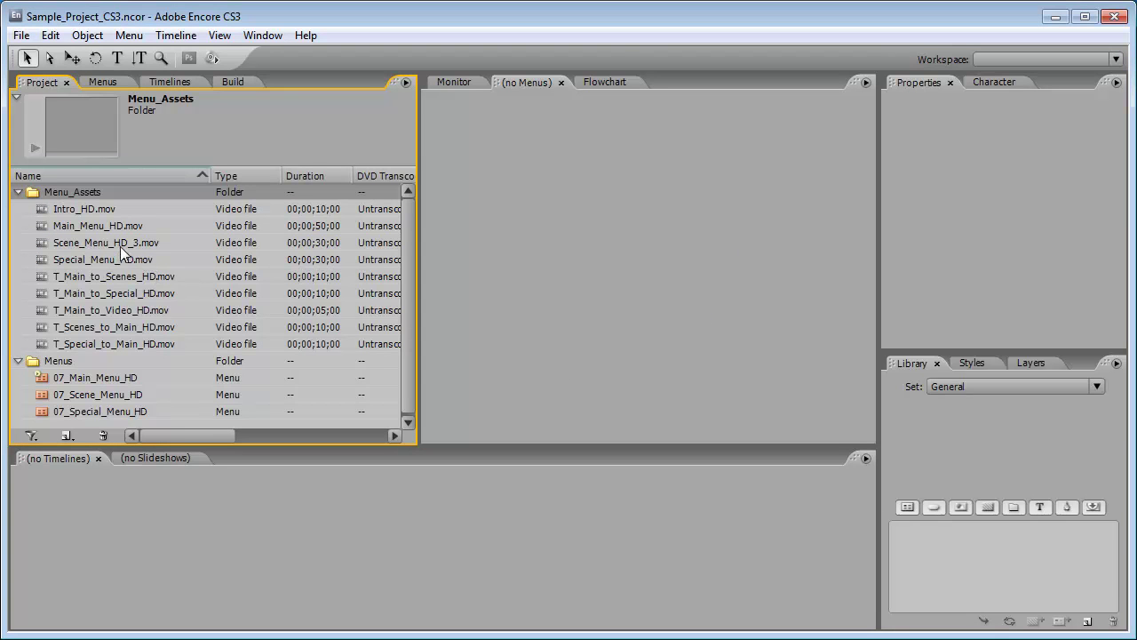
- Create a new timeline from the Intro_HD.mov asset and close the opened timeline view
left_click(110, 381)
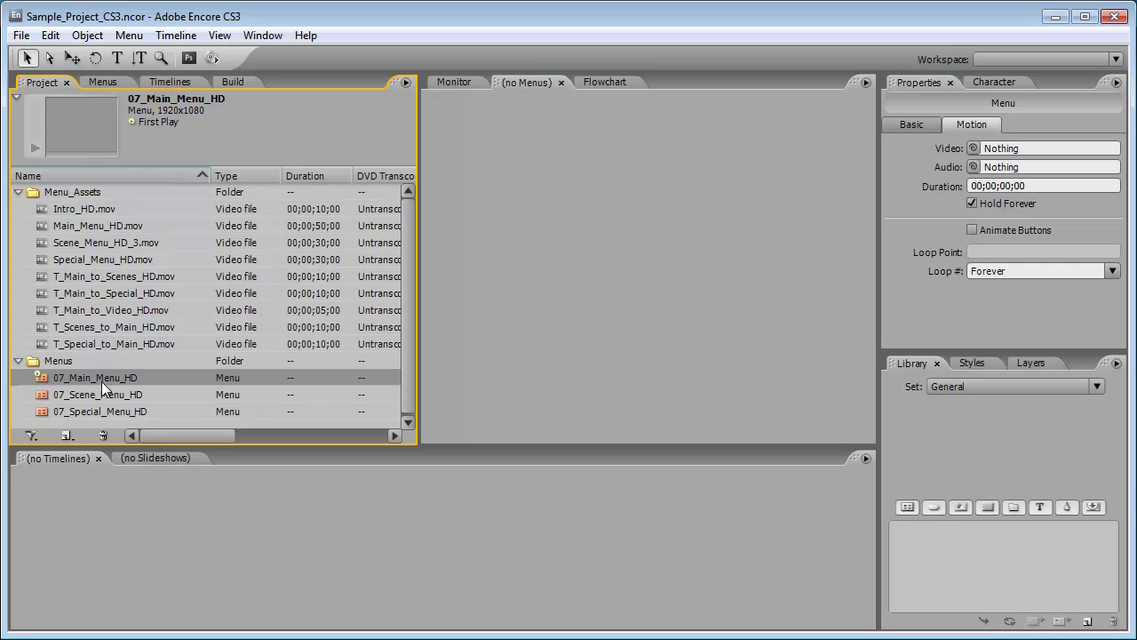
left_click(71, 212)
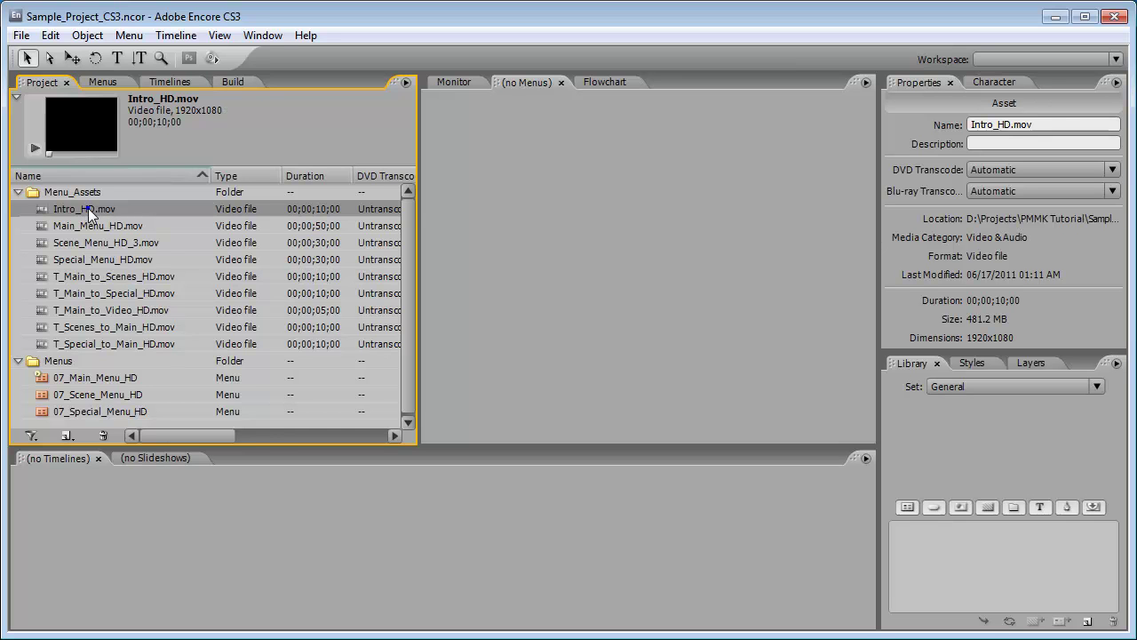
right_click(88, 208)
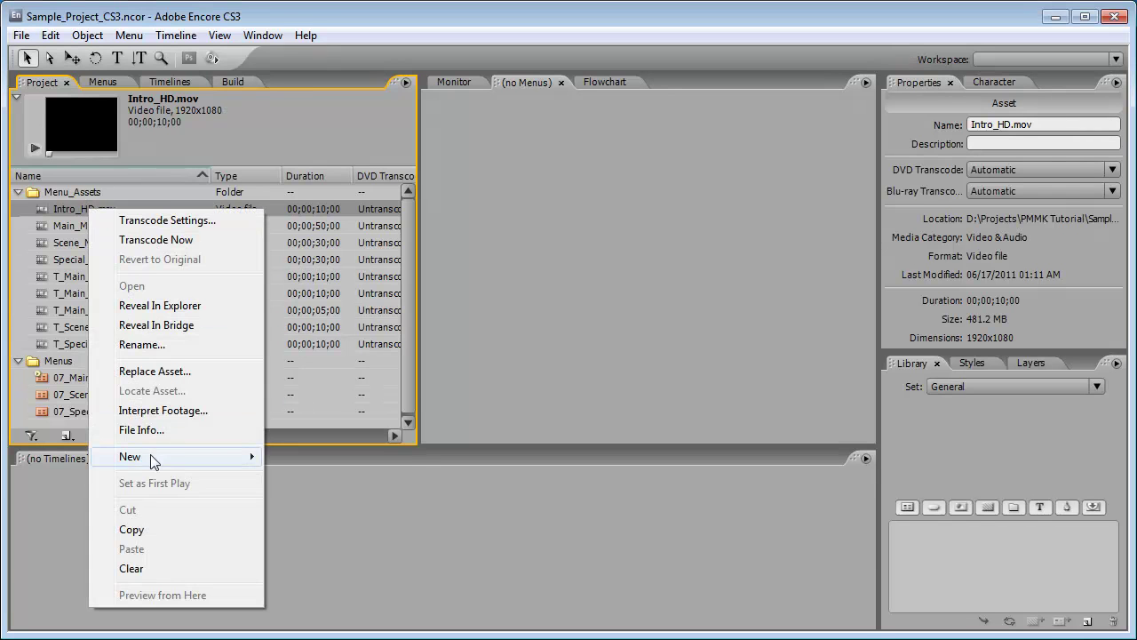
mouse_move(159, 460)
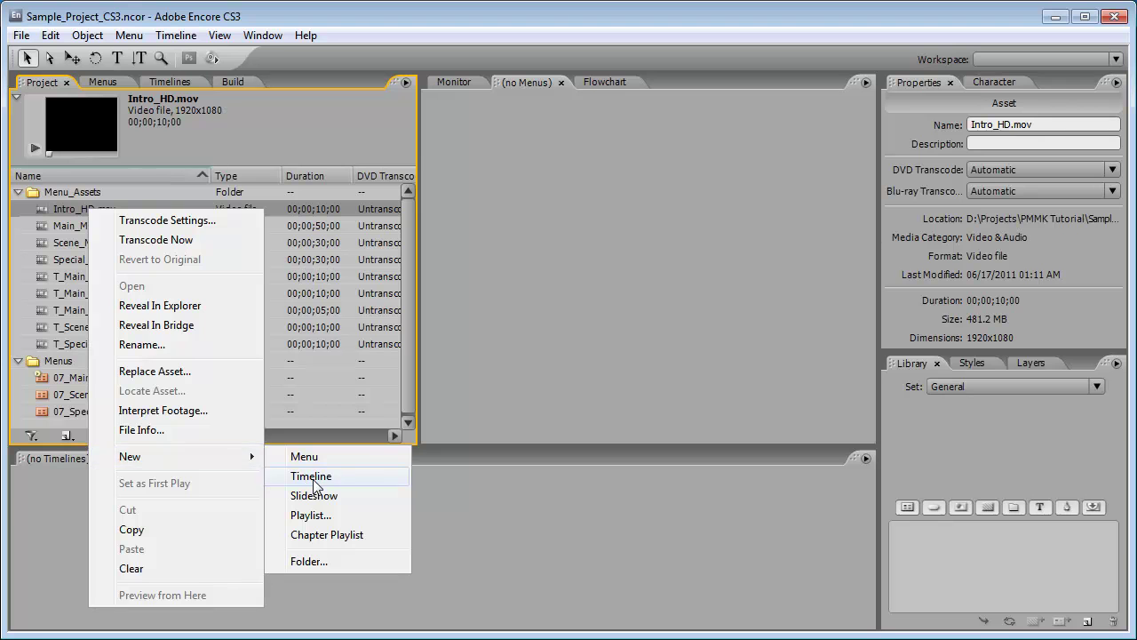
left_click(312, 477)
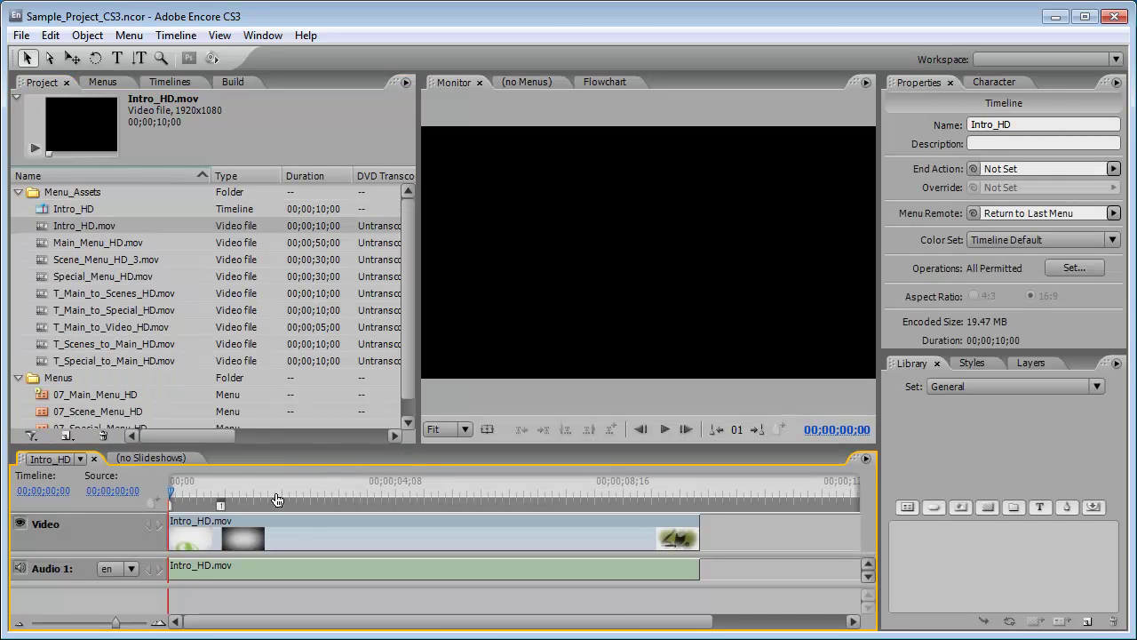
left_click(93, 459)
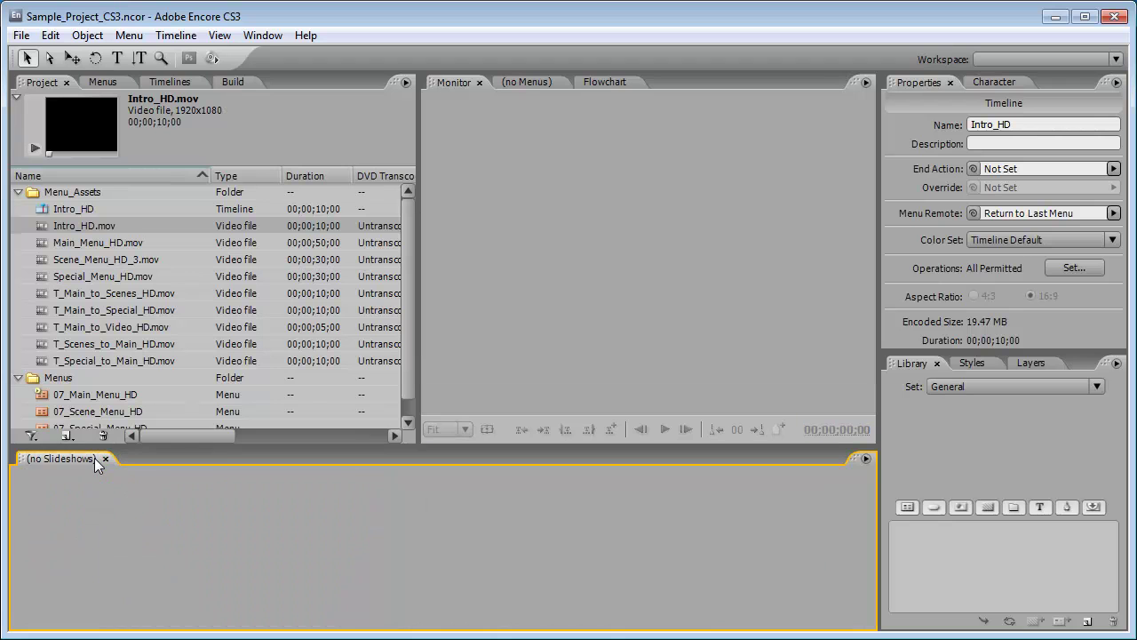
- Set the Intro_HD timeline as the disc's First Play and collapse the Menus folder
left_click(86, 208)
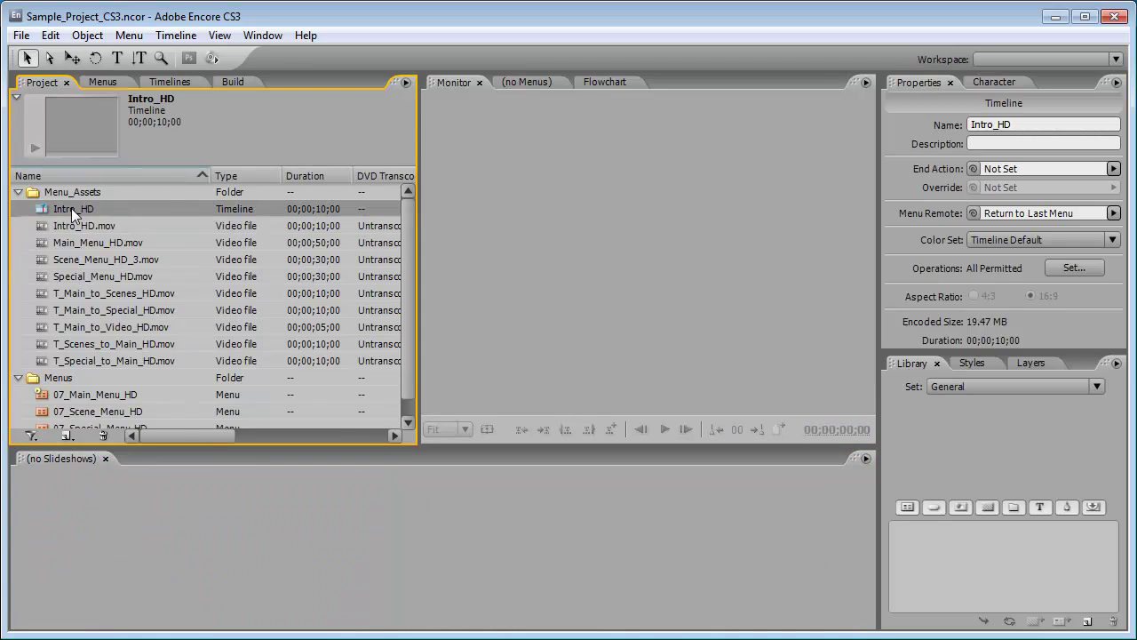
right_click(71, 208)
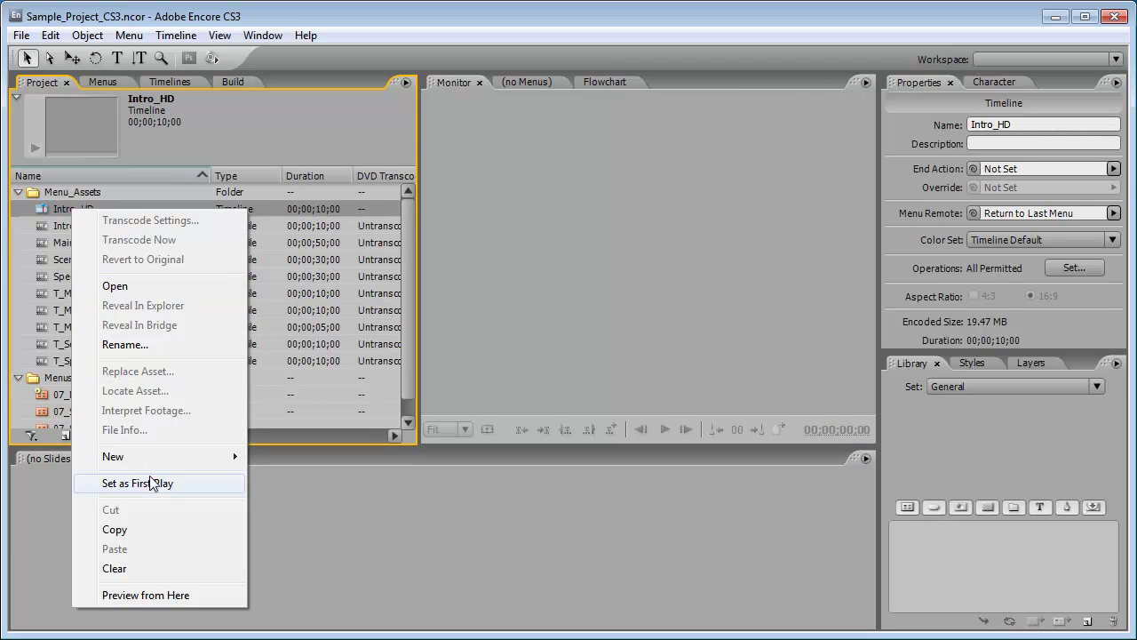
left_click(184, 486)
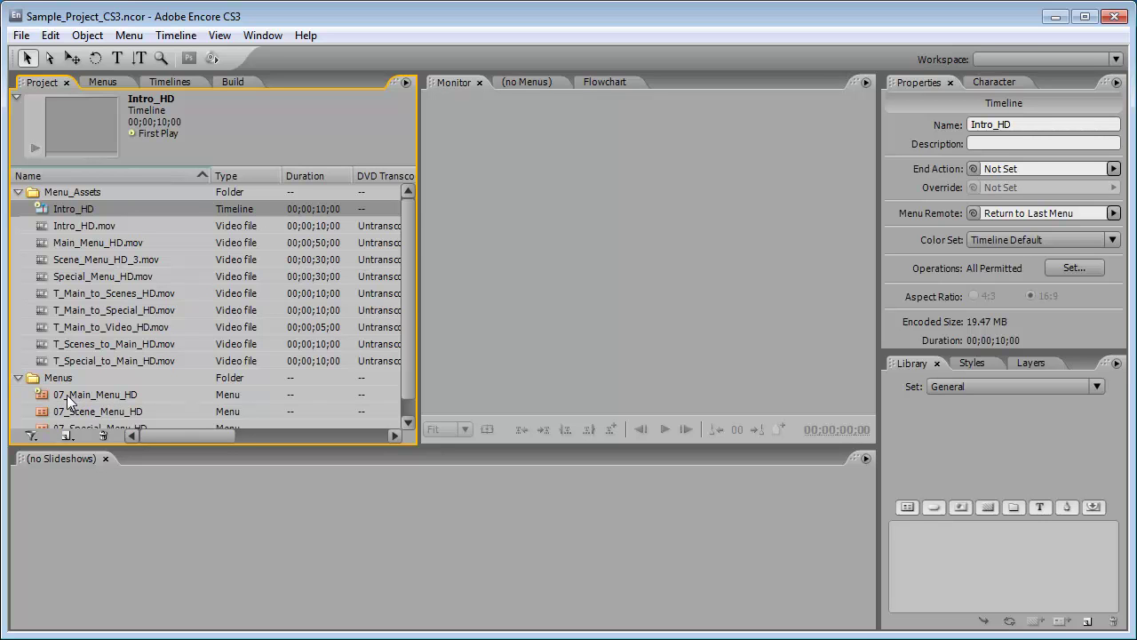
left_click(18, 377)
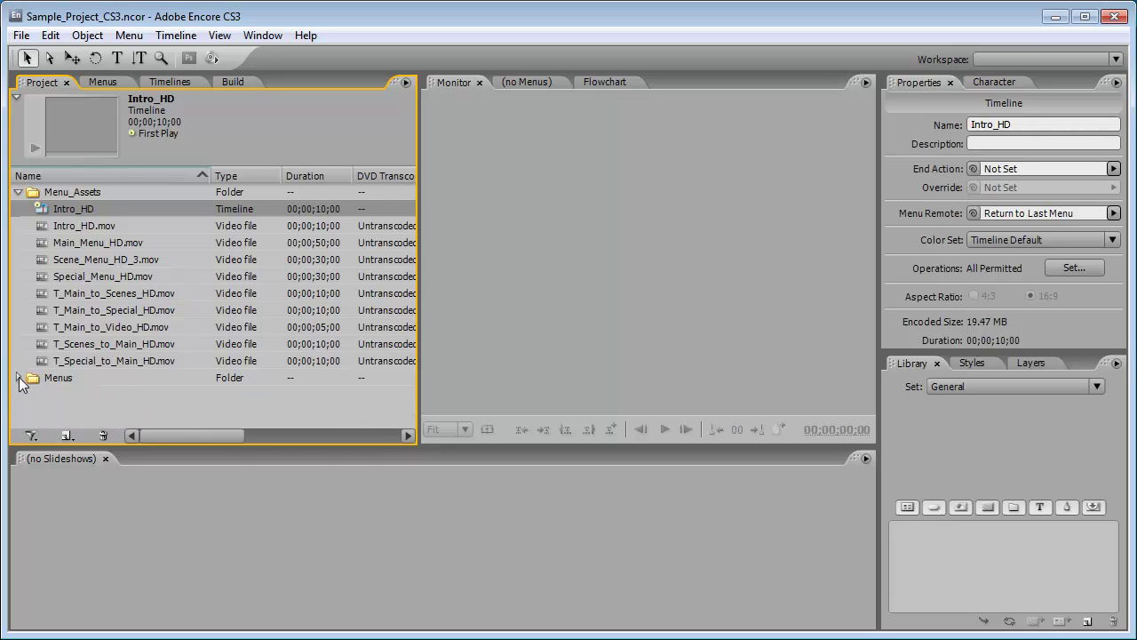
- Expand the Menus folder and set the Intro_HD timeline's End Action to the Default button of 07_Main_Menu_HD
left_click(18, 377)
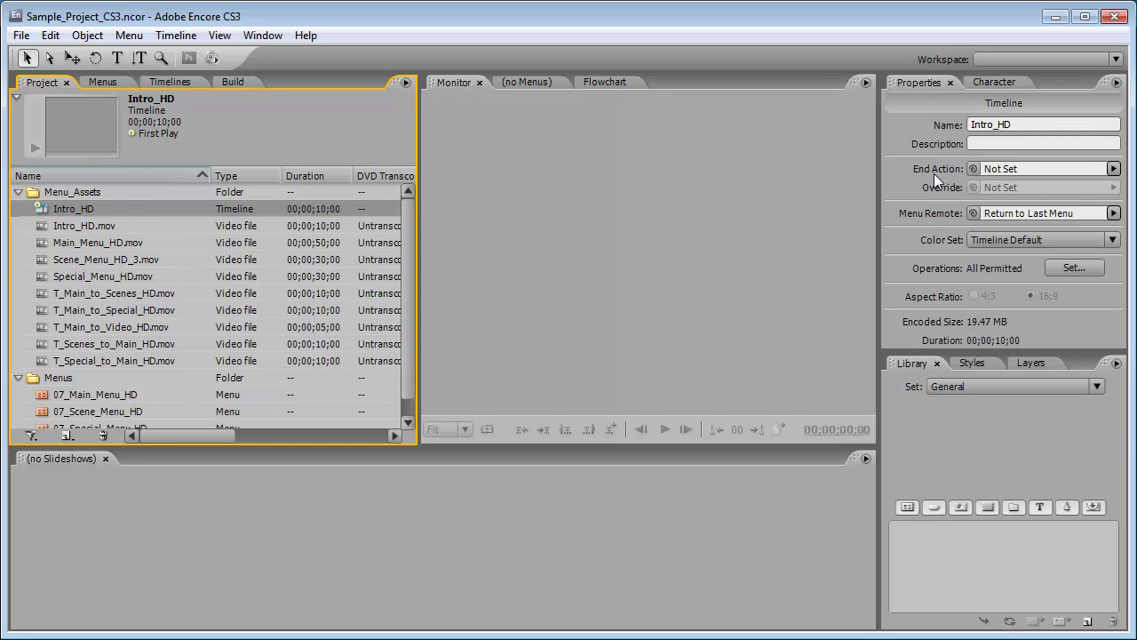
left_click(1113, 169)
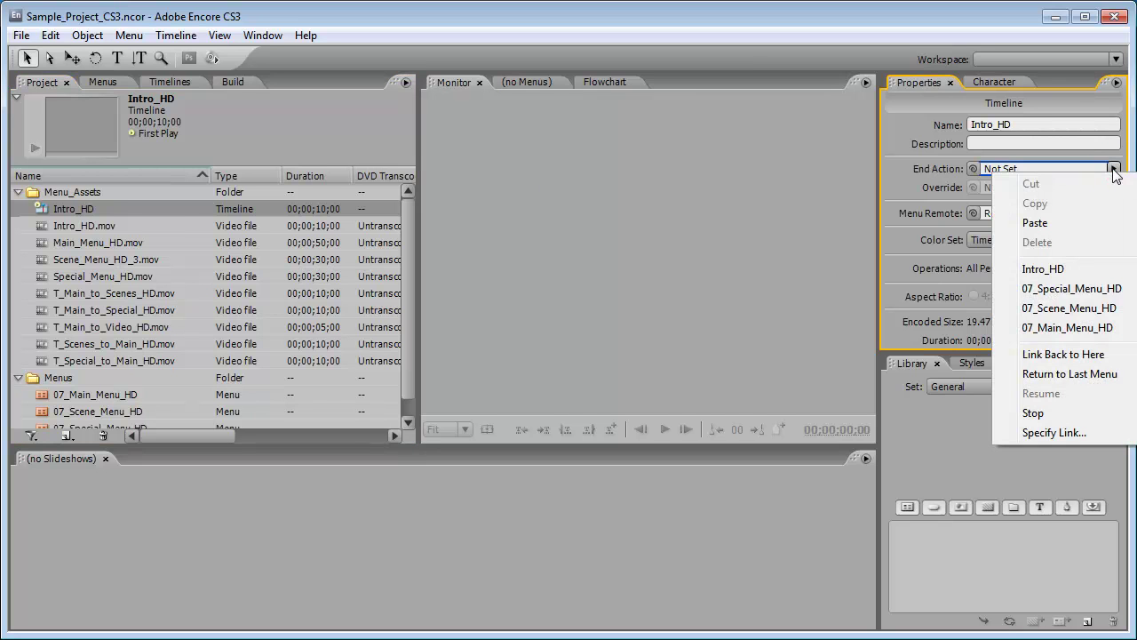
mouse_move(1069, 330)
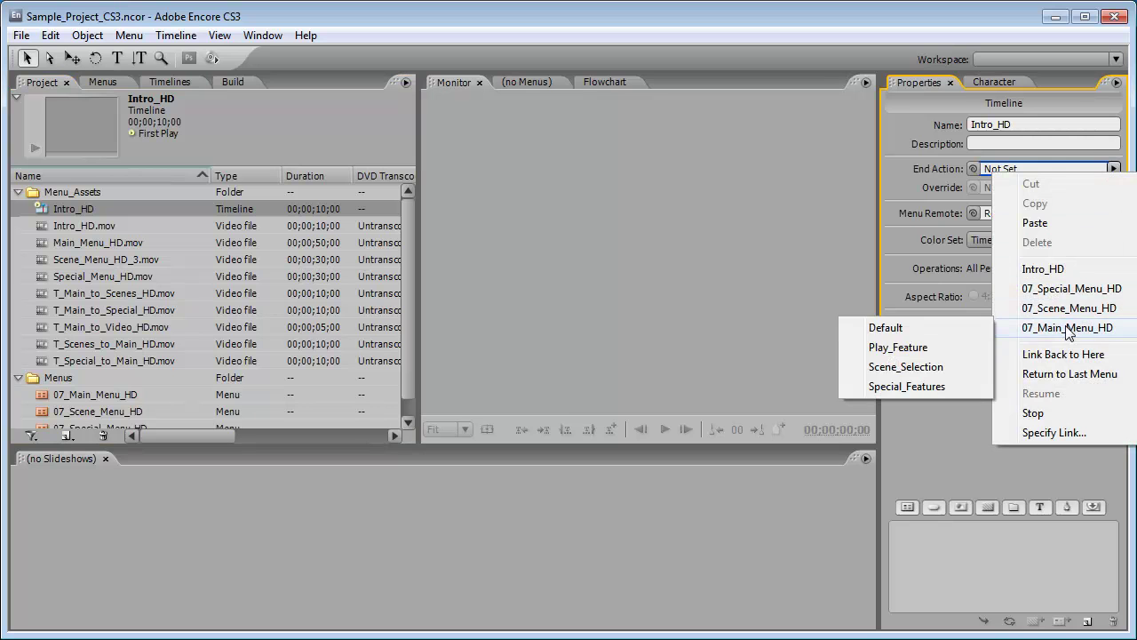
left_click(909, 327)
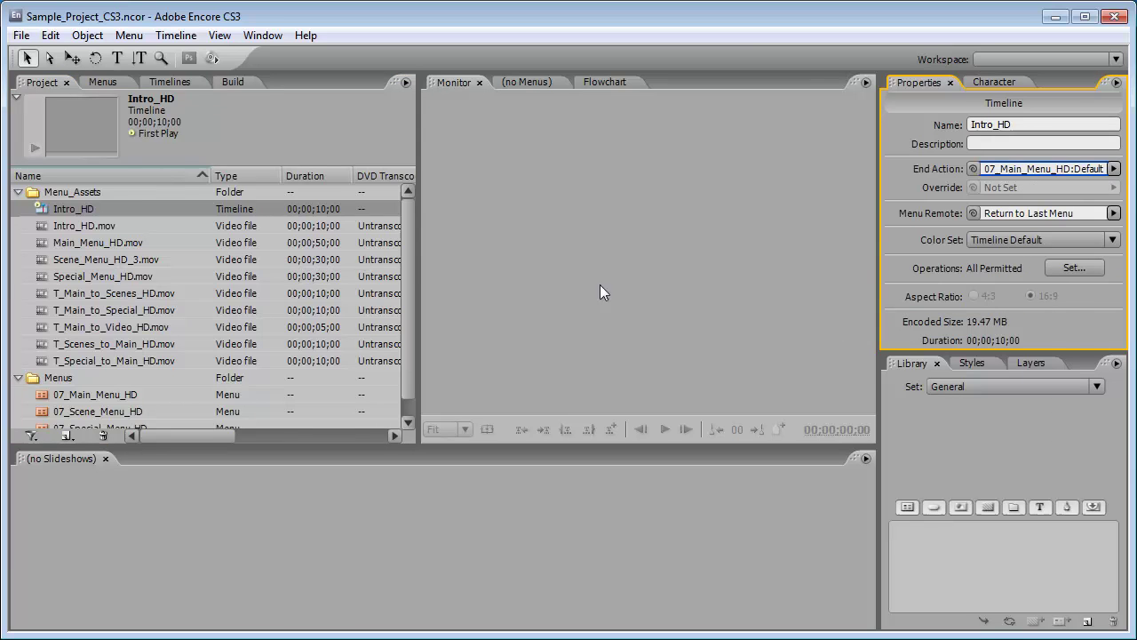
- Review the properties of the three imported HD menus, and inspect the Intro_HD timeline in the project's timelines list
left_click_drag(407, 250, 396, 277)
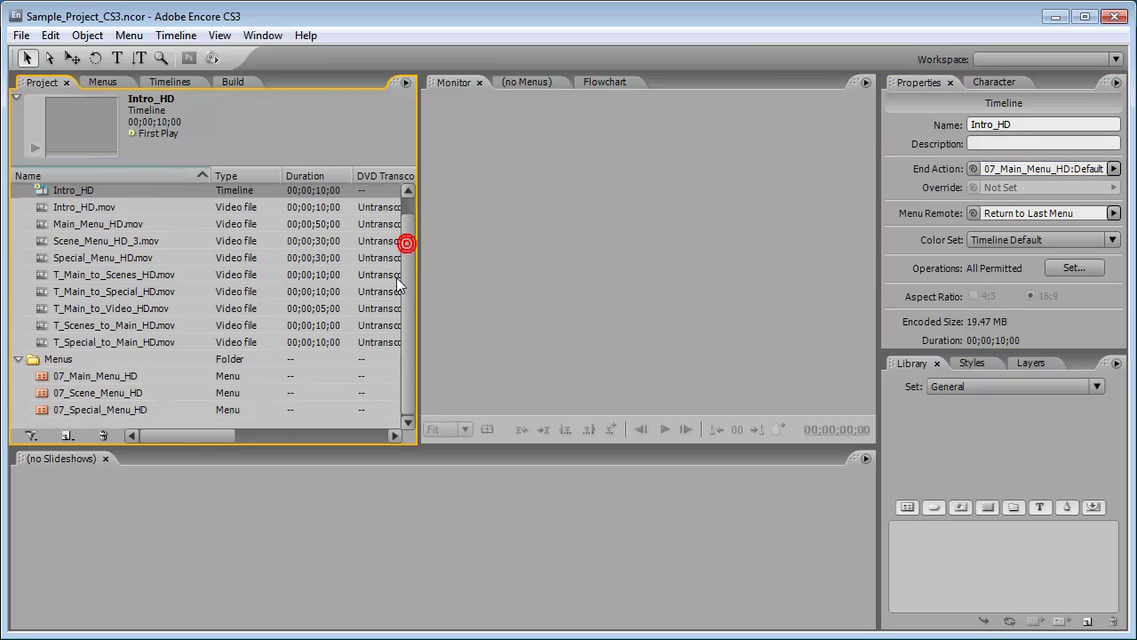
left_click(99, 392)
left_click(103, 411)
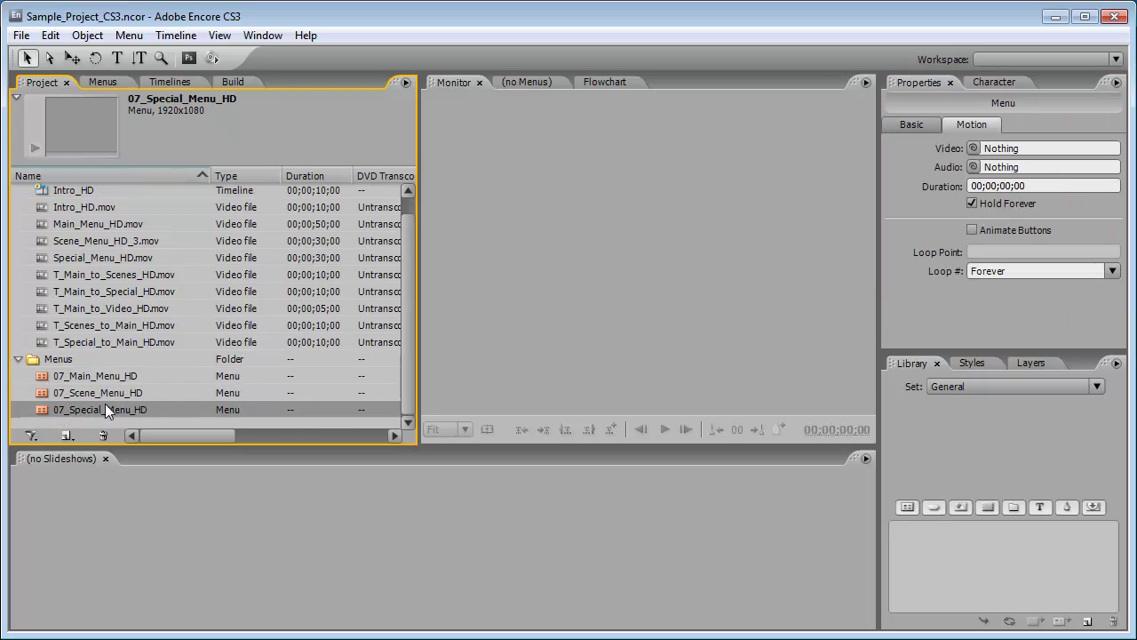
left_click(105, 377)
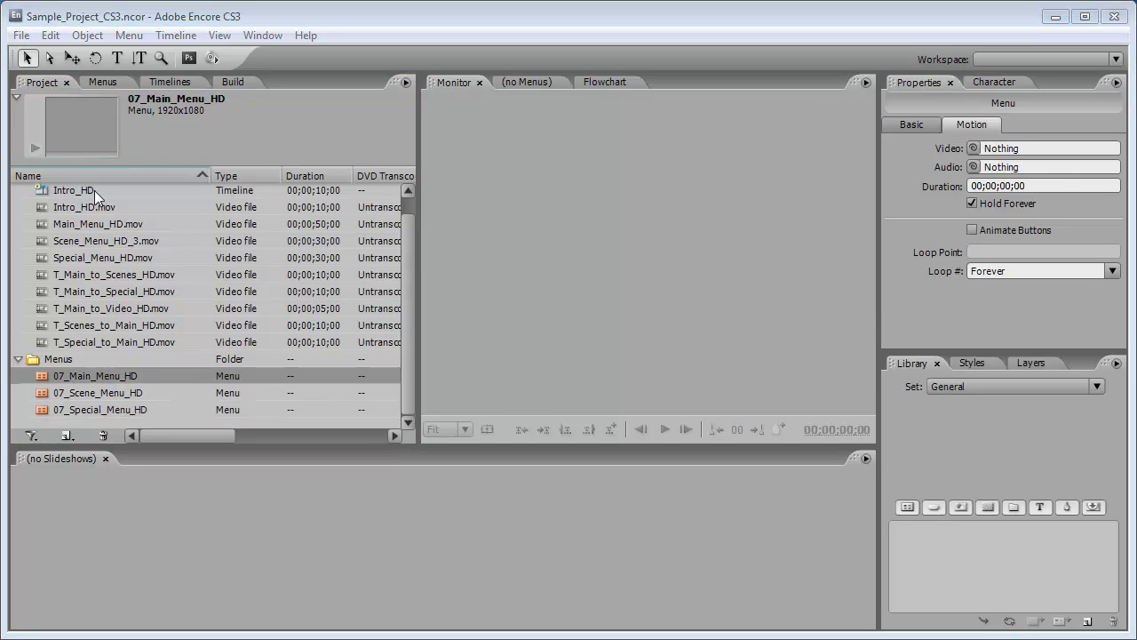
left_click(165, 83)
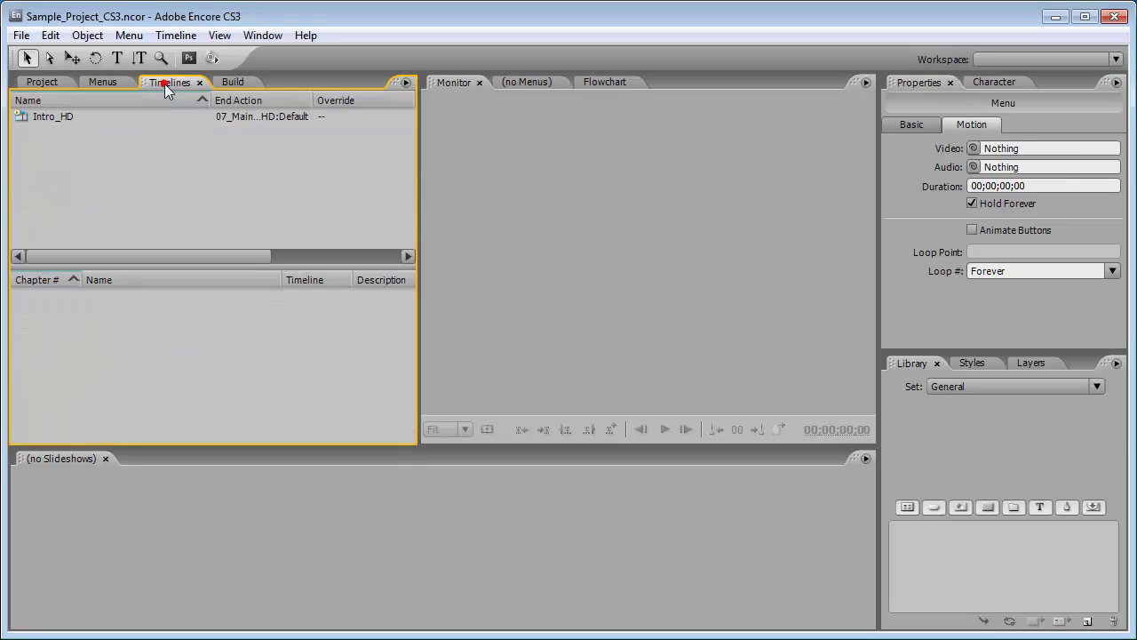
left_click(59, 117)
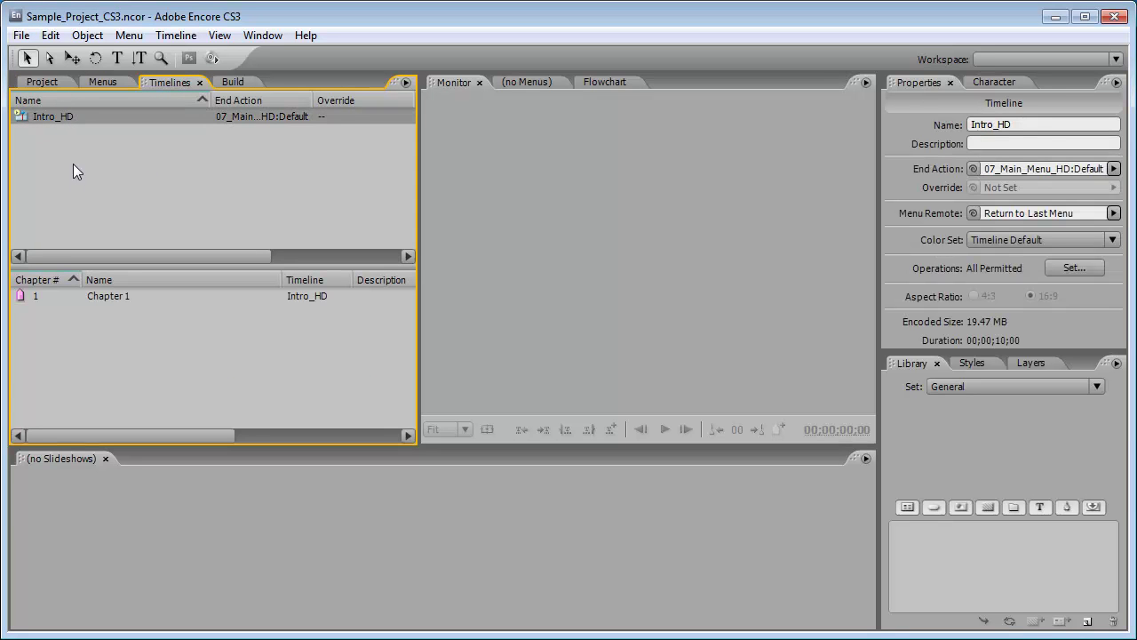